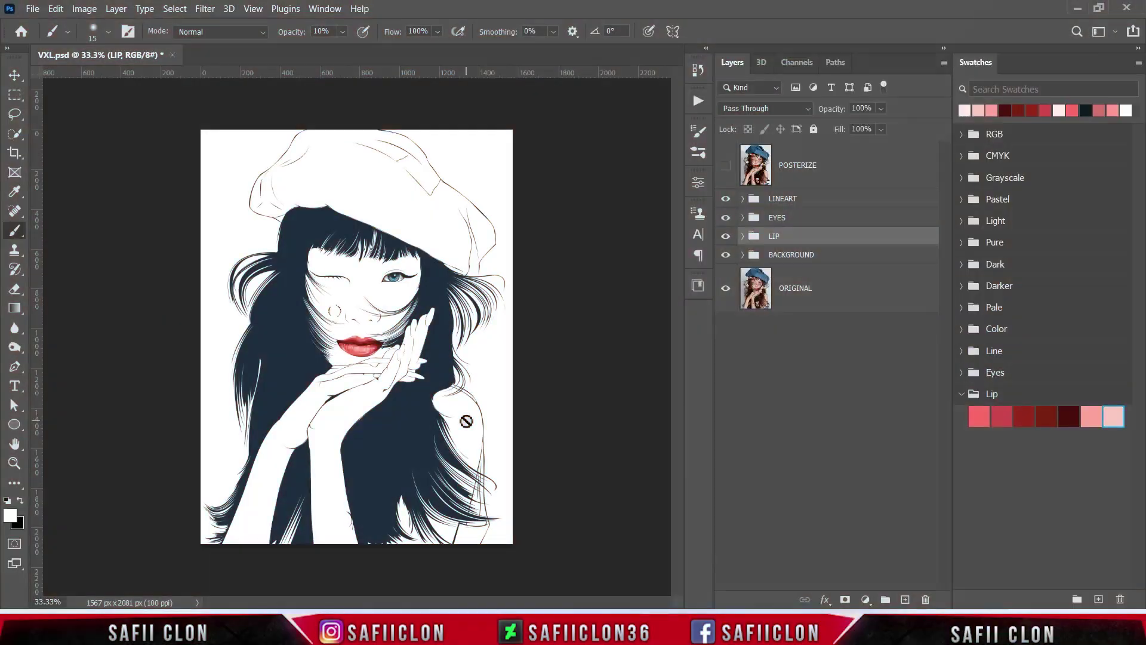
Set the Pen Tool to Shape mode with white fill and New Layer, targeting the BACKGROUND group
key("ctrl+plus")
key("ctrl+plus")
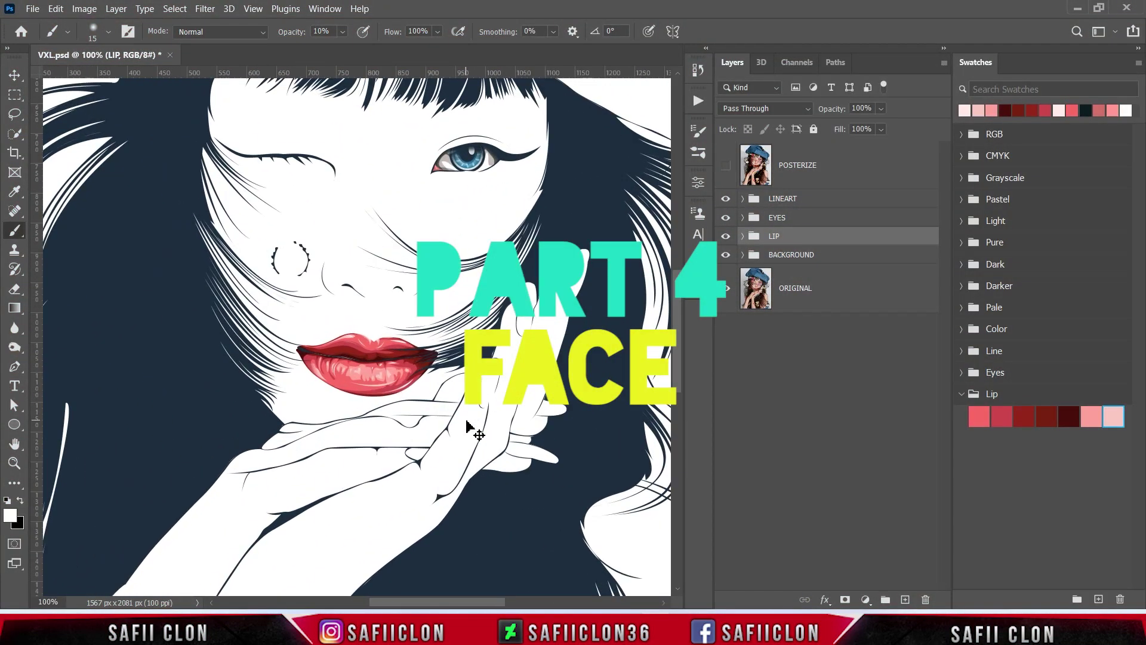
key("ctrl+minus")
key("ctrl+minus")
key("ctrl+plus")
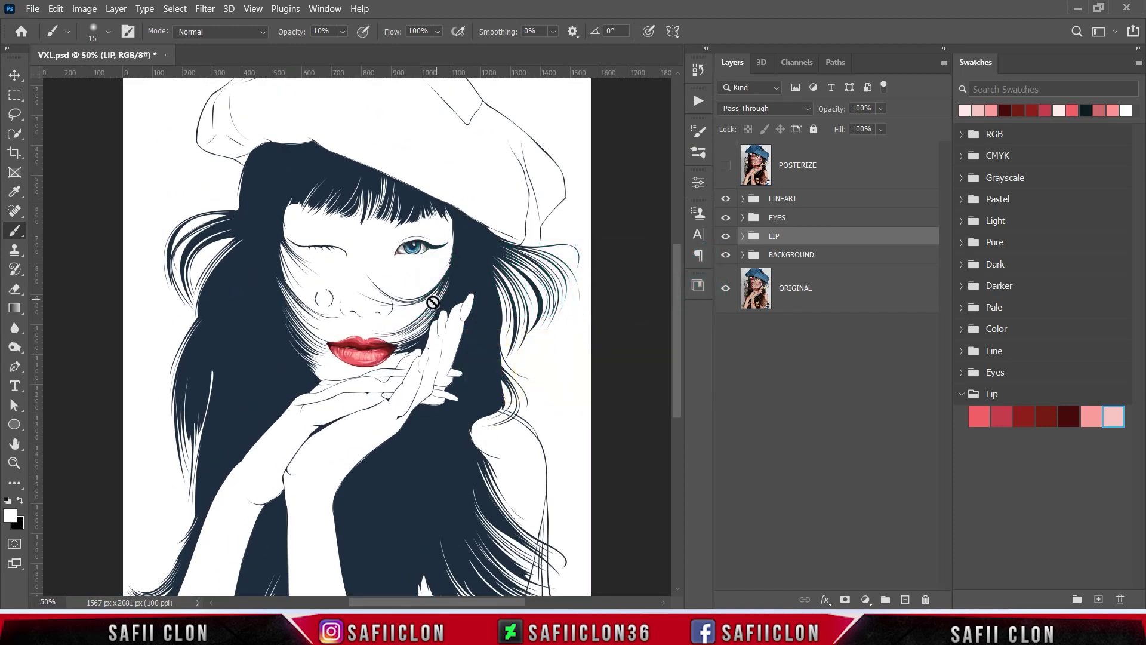
right_click(15, 367)
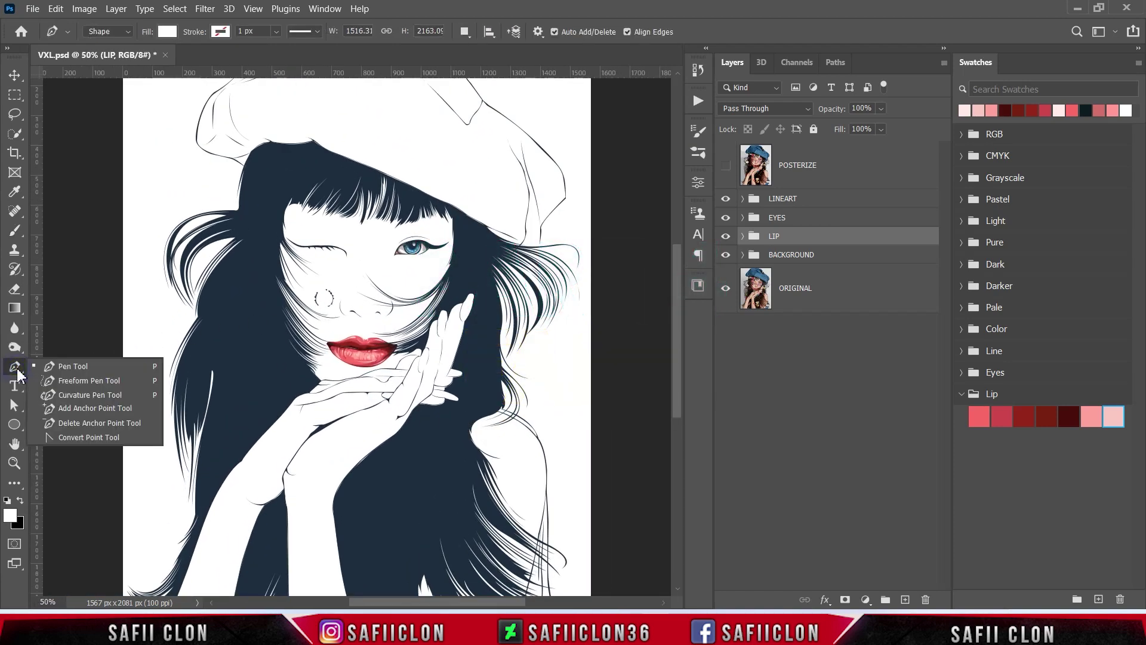
left_click(62, 367)
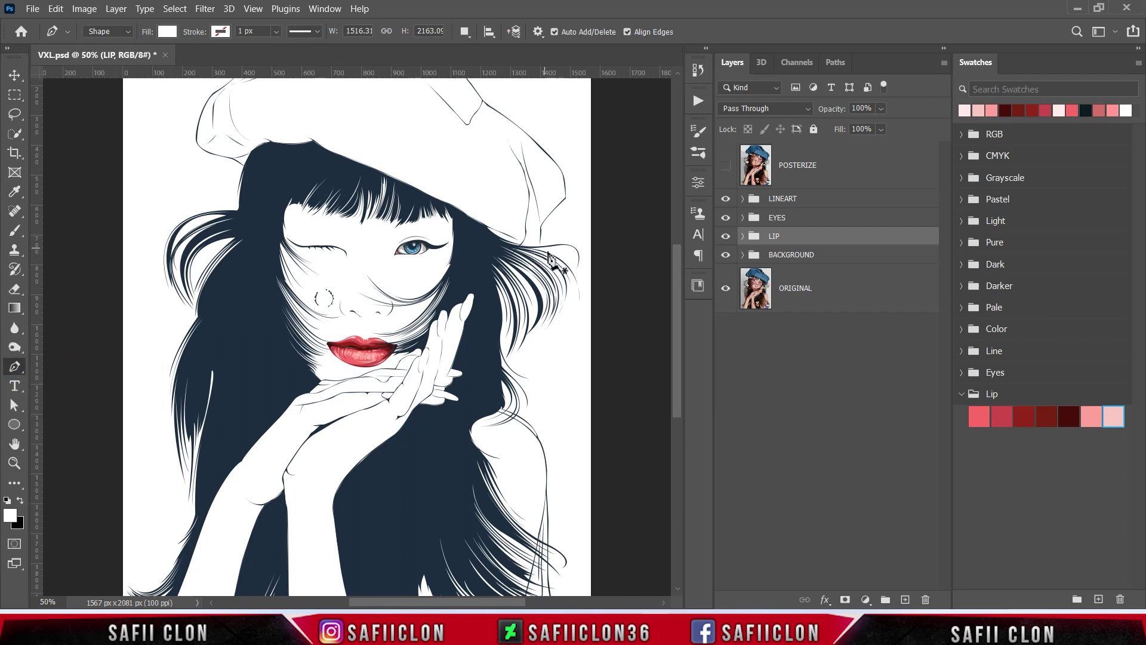
left_click(831, 265)
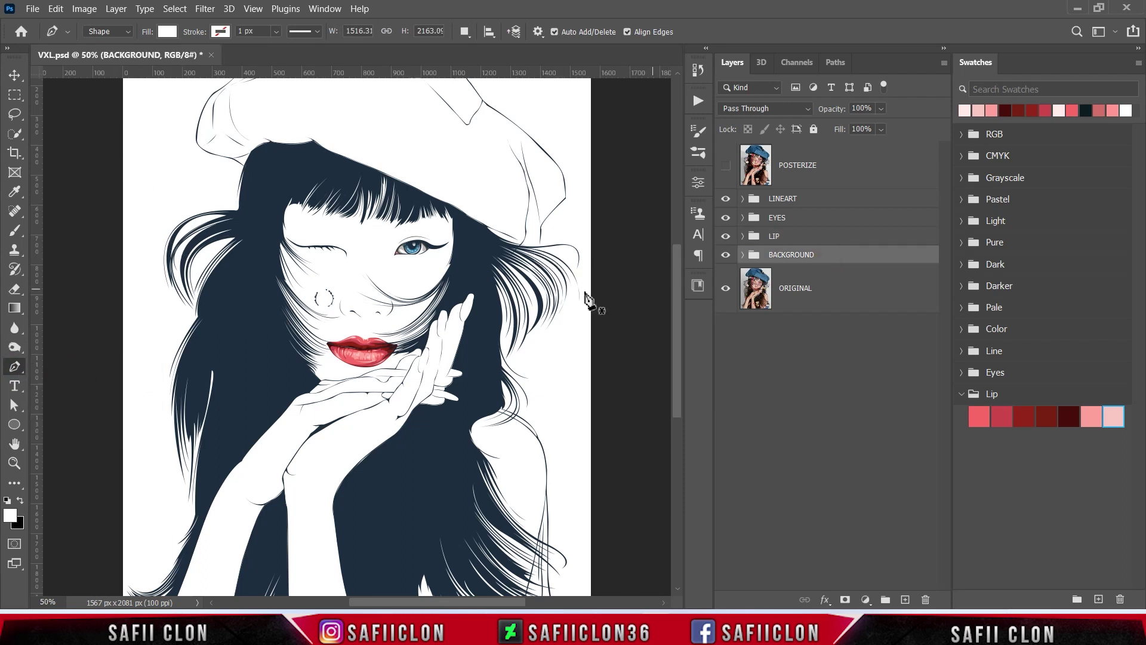
left_click(114, 42)
left_click(167, 31)
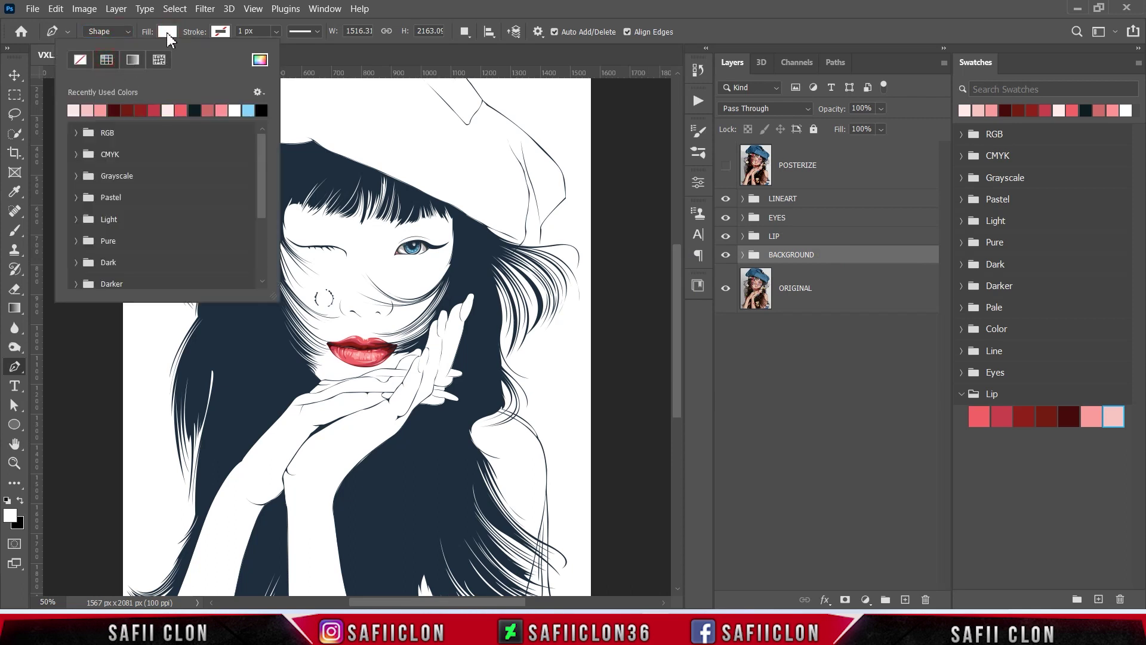
left_click(421, 58)
left_click(466, 40)
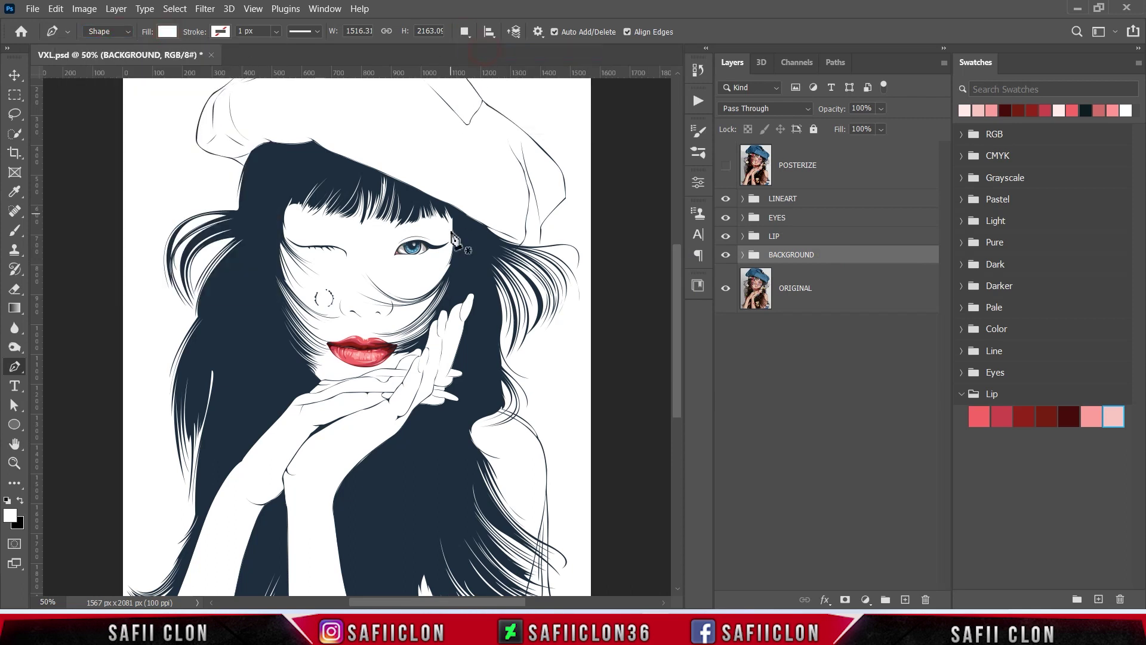
Check the POSTERIZE photo reference around the lips at 200% zoom, then hide it again
left_click(726, 167)
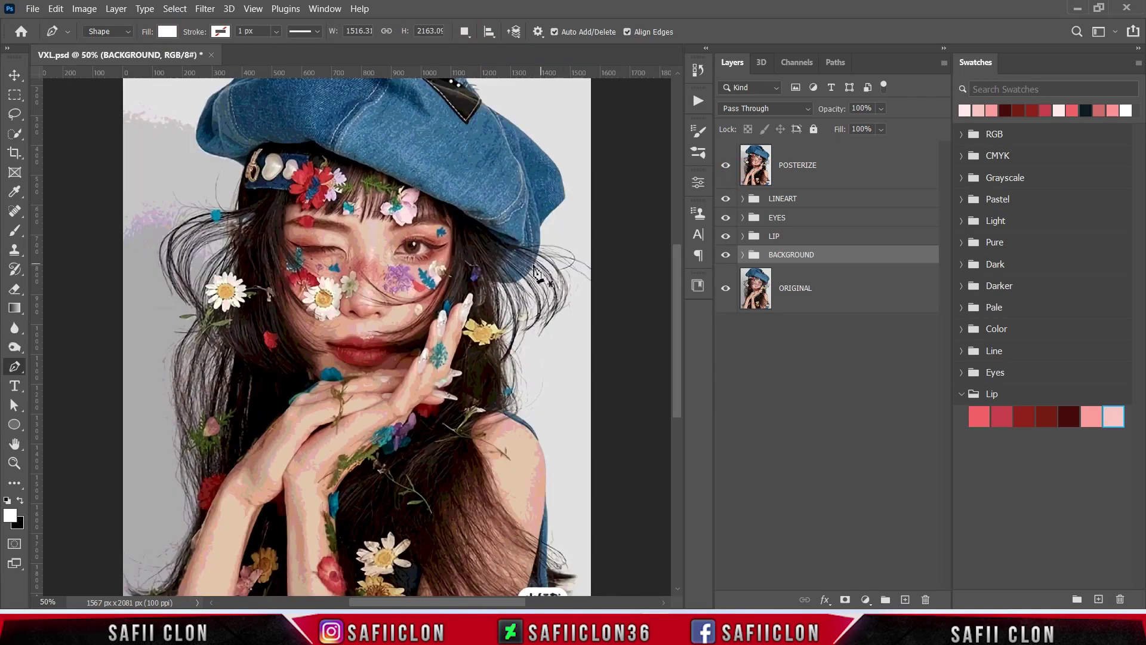
key("ctrl+plus")
key("ctrl+plus")
key("ctrl+plus")
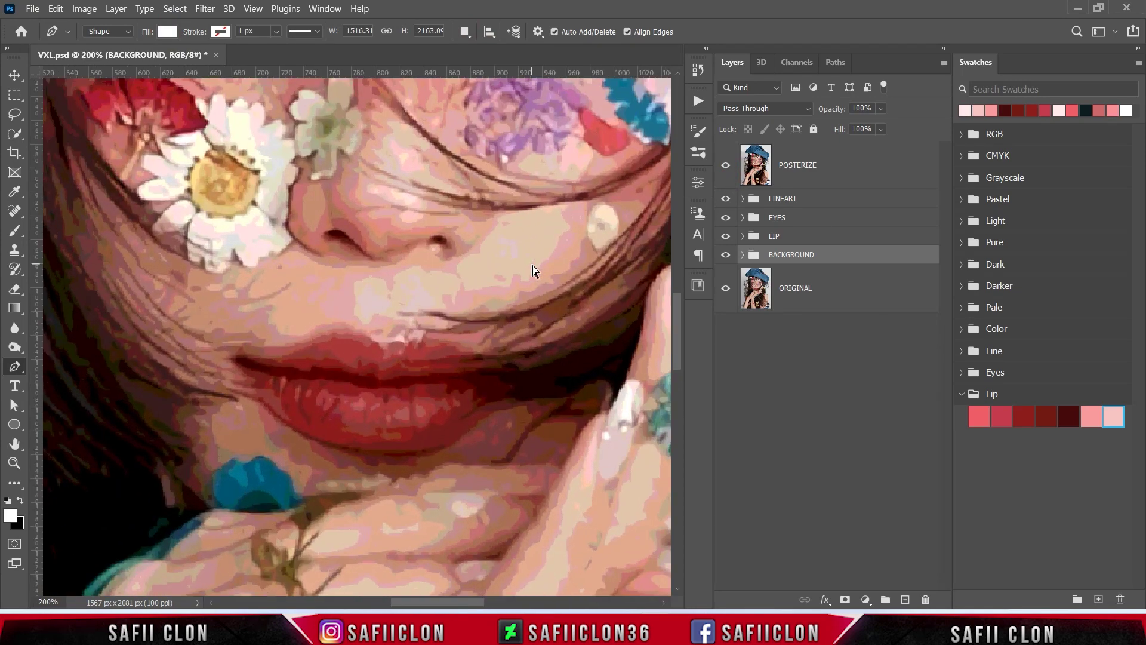
scroll(486, 602, "left", 3)
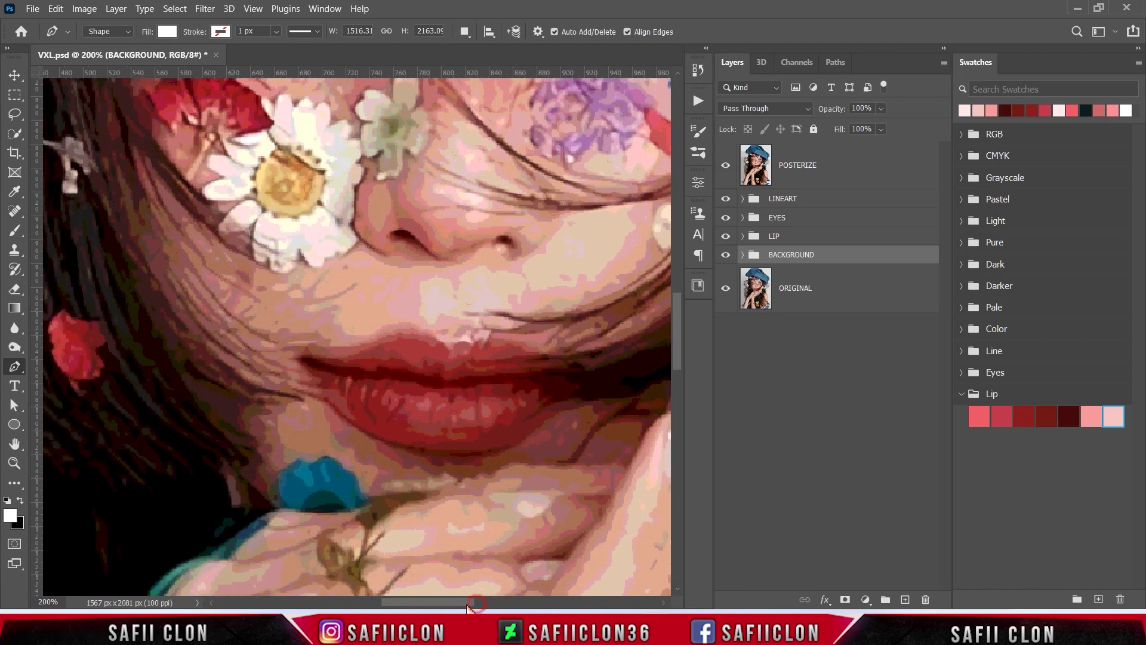
scroll(356, 387, "down", 2)
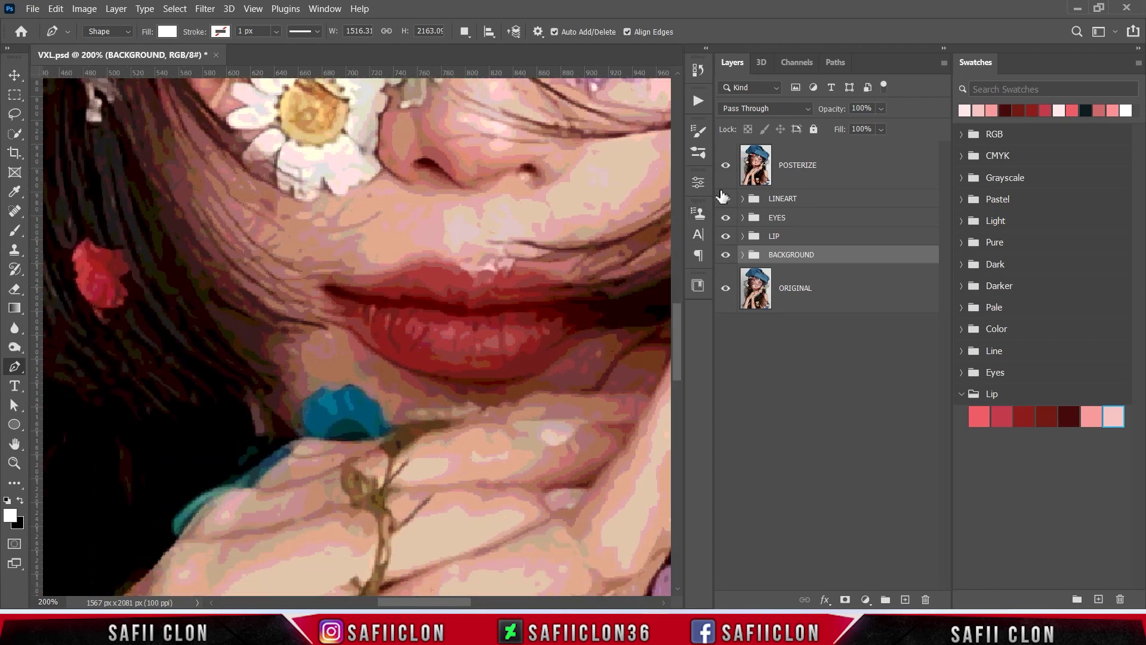
left_click(725, 165)
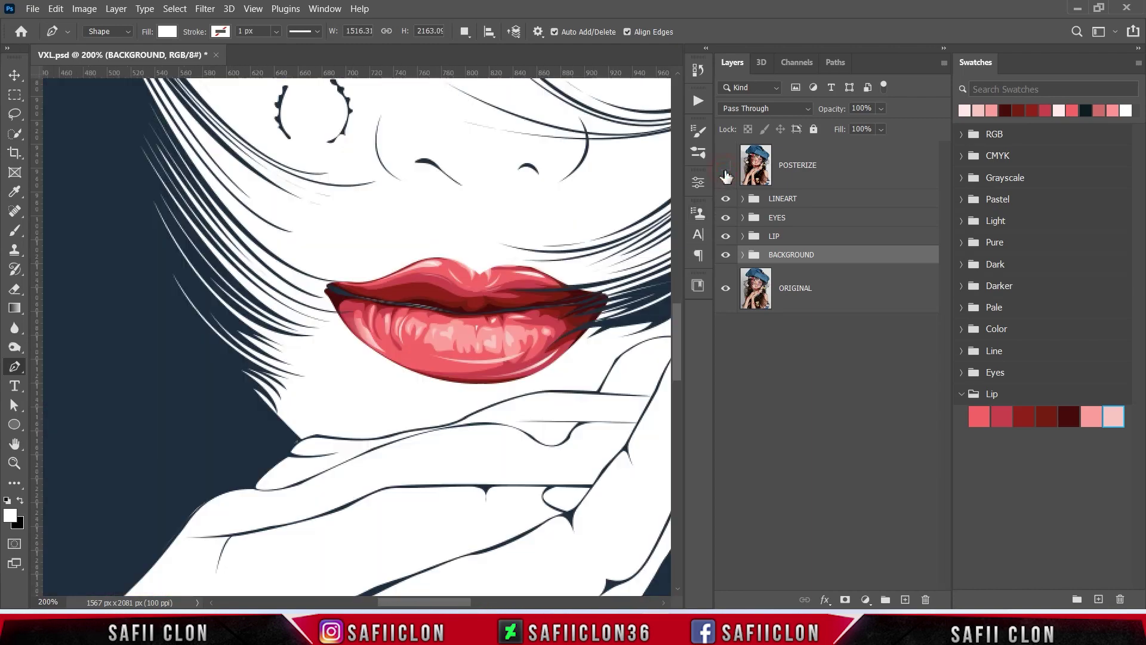
Start the face outline at the chin, with a corner point and curves along the hand
left_click(249, 389)
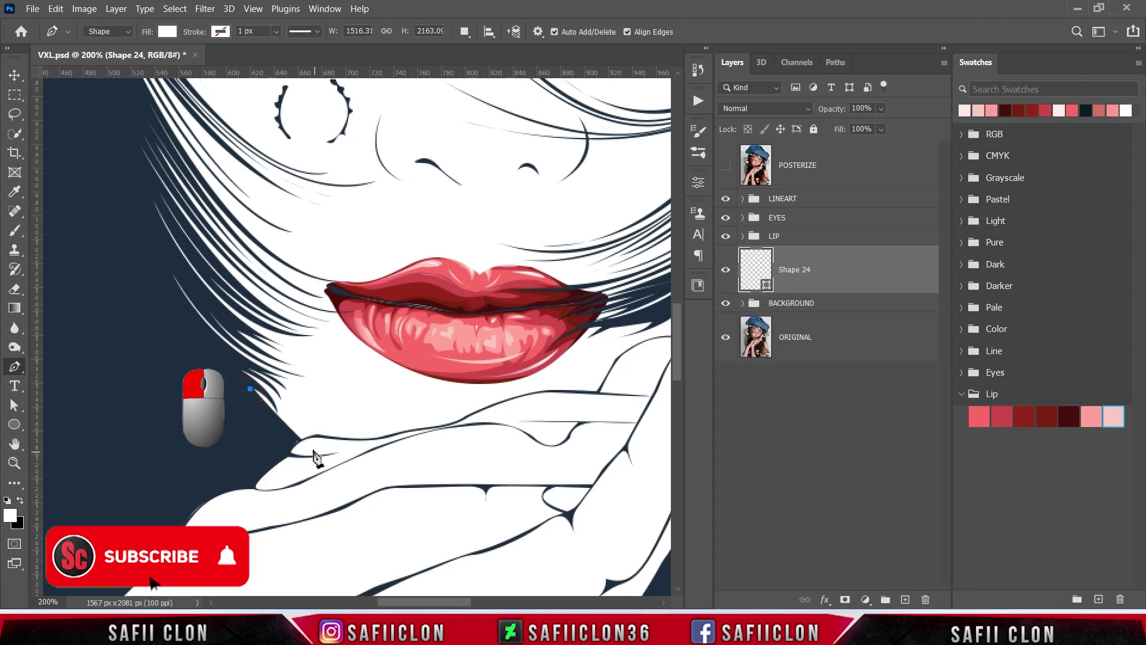
left_click_drag(300, 438, 308, 443)
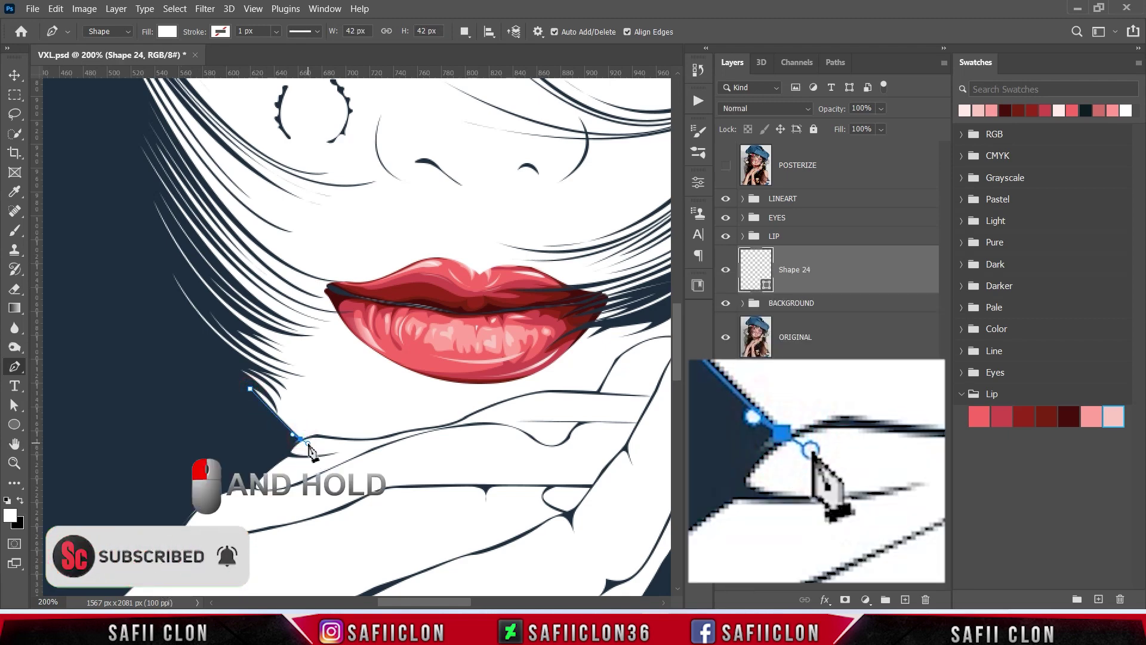
left_click(300, 438, "alt")
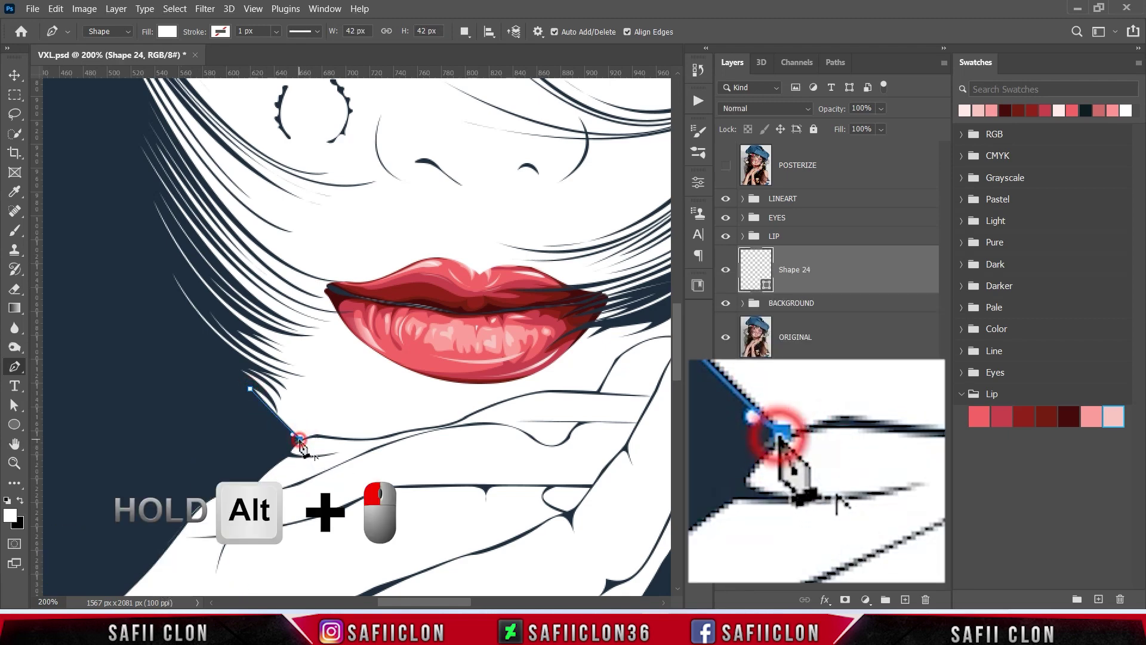
left_click(315, 436)
left_click(342, 440)
left_click_drag(382, 438, 398, 435)
left_click_drag(463, 416, 475, 413)
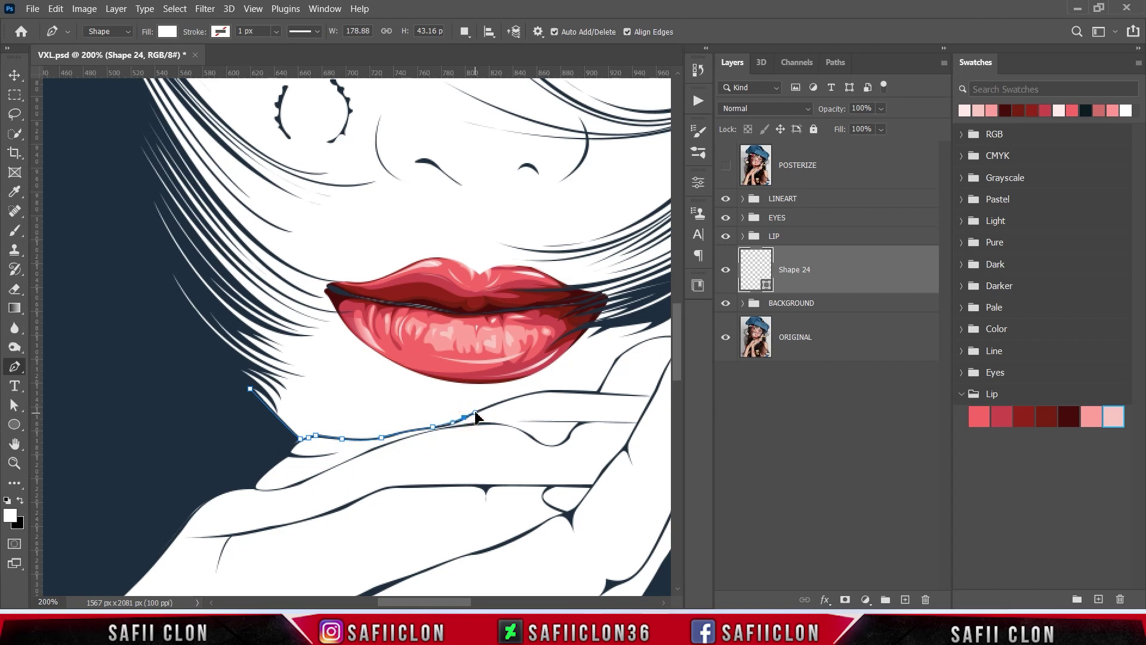
left_click_drag(538, 390, 552, 392)
scroll(465, 560, "right", 5)
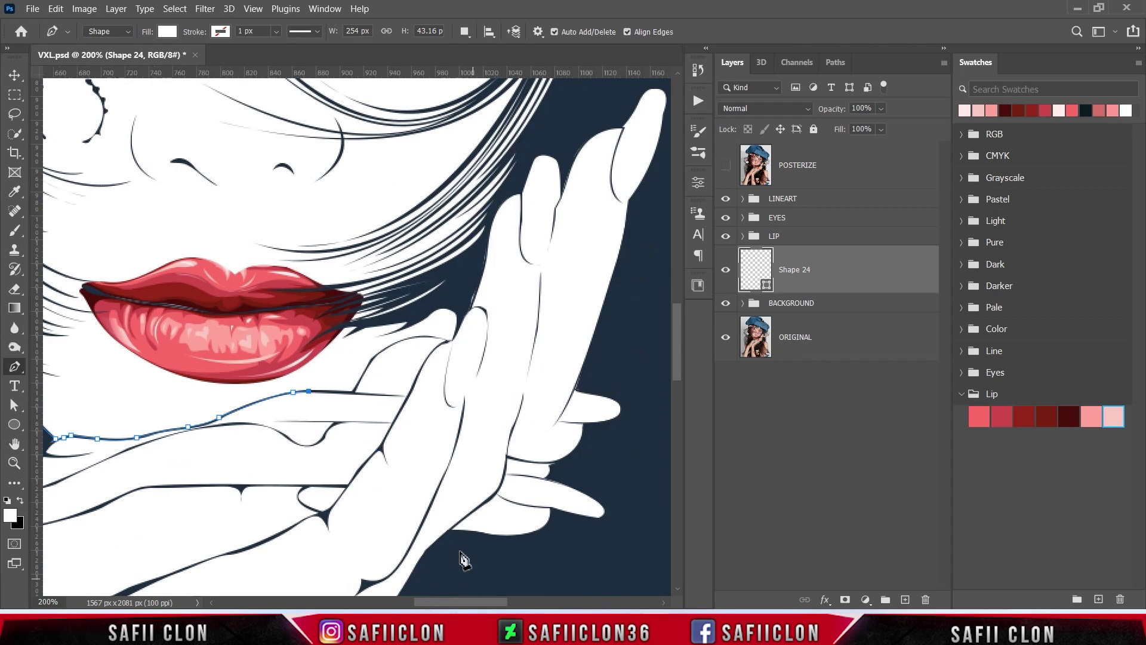
left_click(352, 392)
left_click(369, 363)
Continue the outline up the jaw beside the finger, checking the POSTERIZE reference
left_click(726, 167)
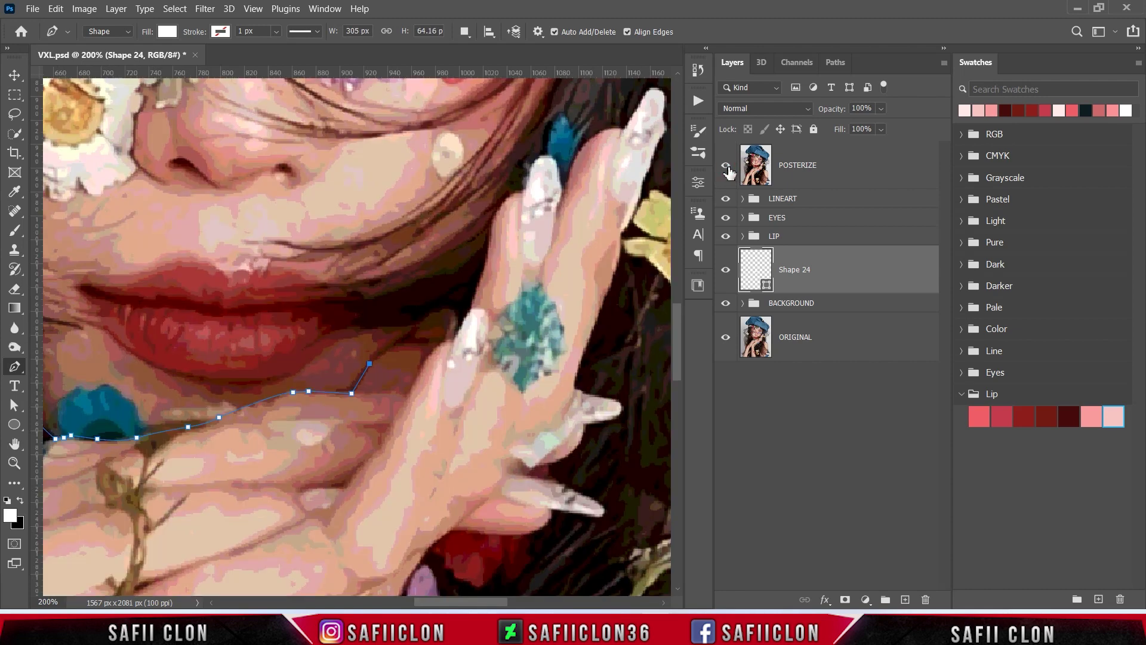
left_click(727, 167)
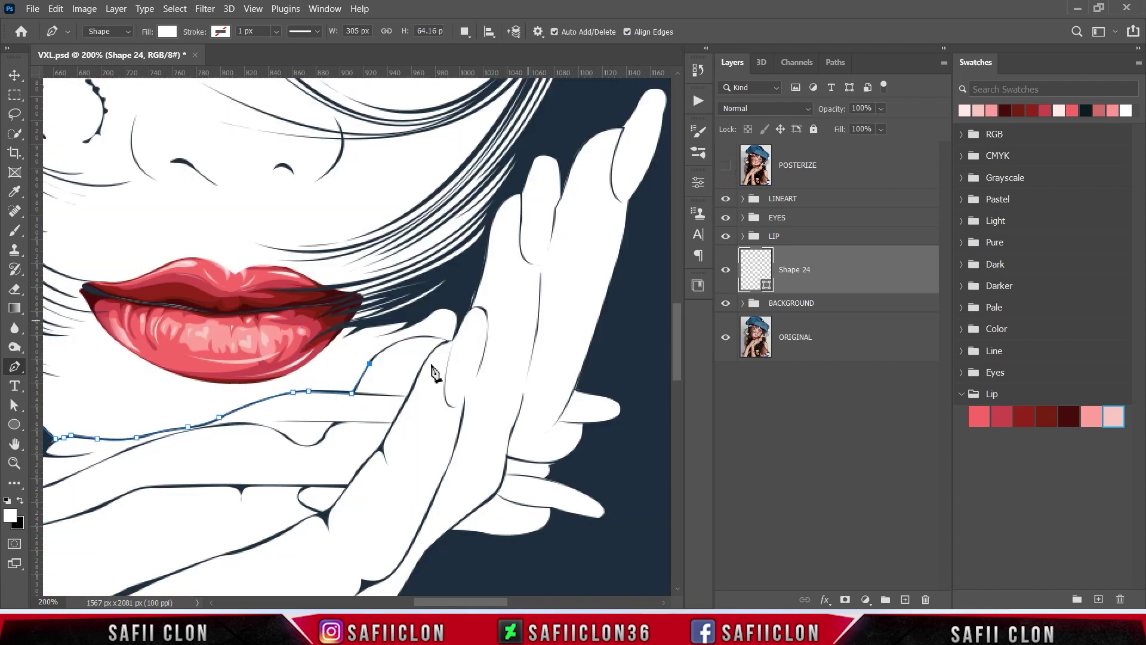
left_click_drag(406, 338, 427, 337)
left_click(418, 336)
left_click(725, 169)
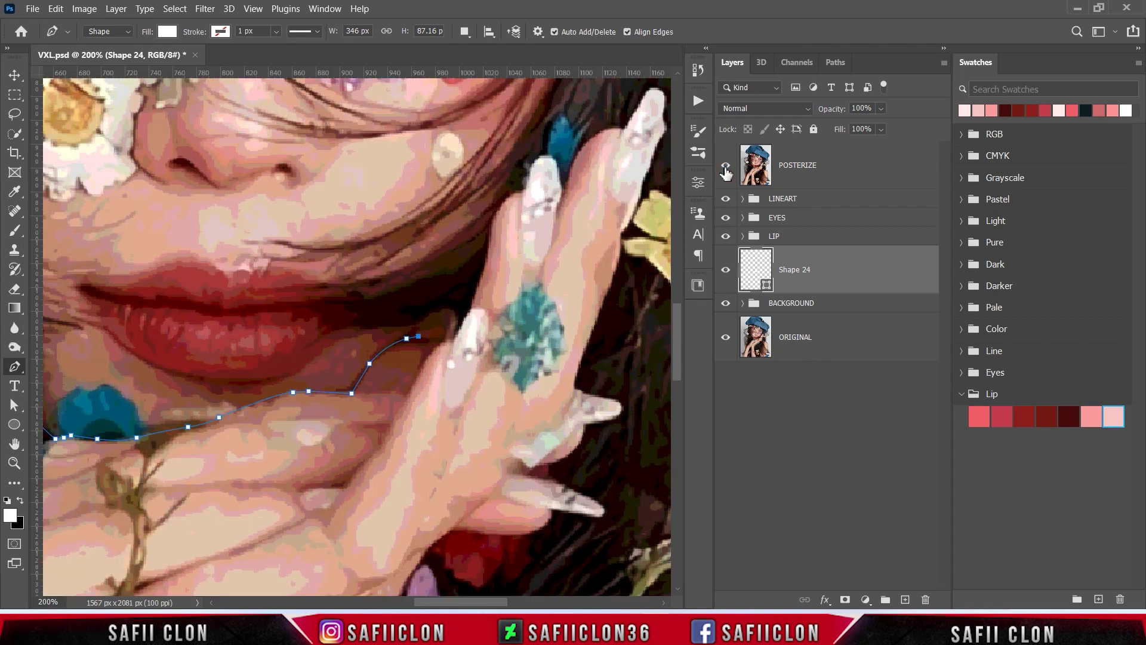
left_click(725, 170)
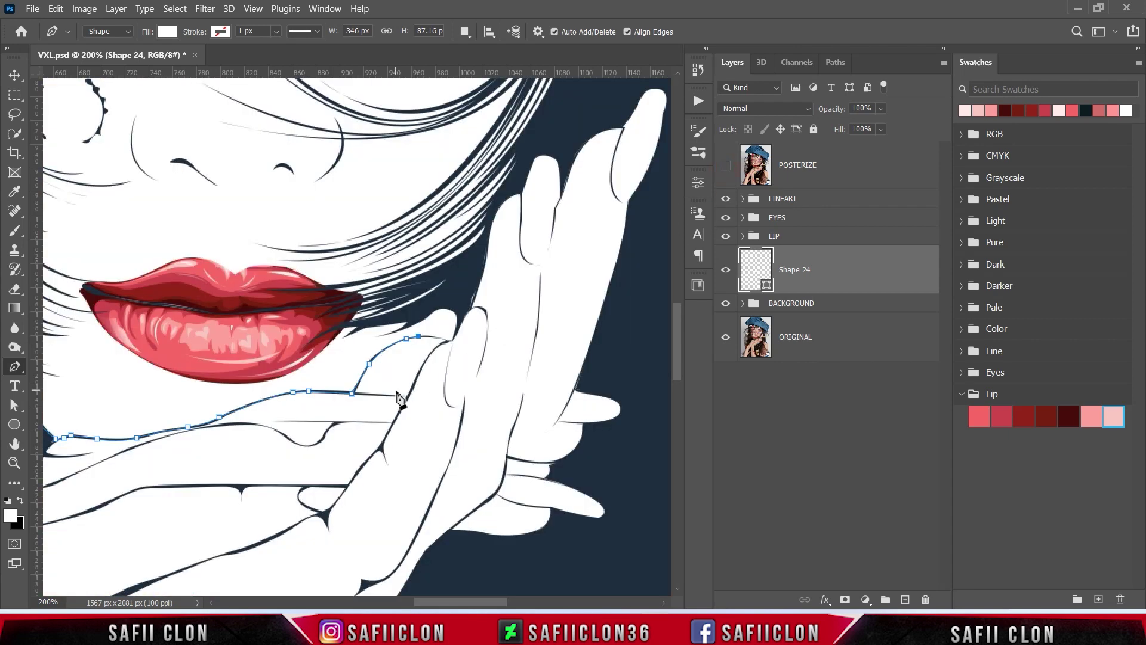
left_click(725, 167)
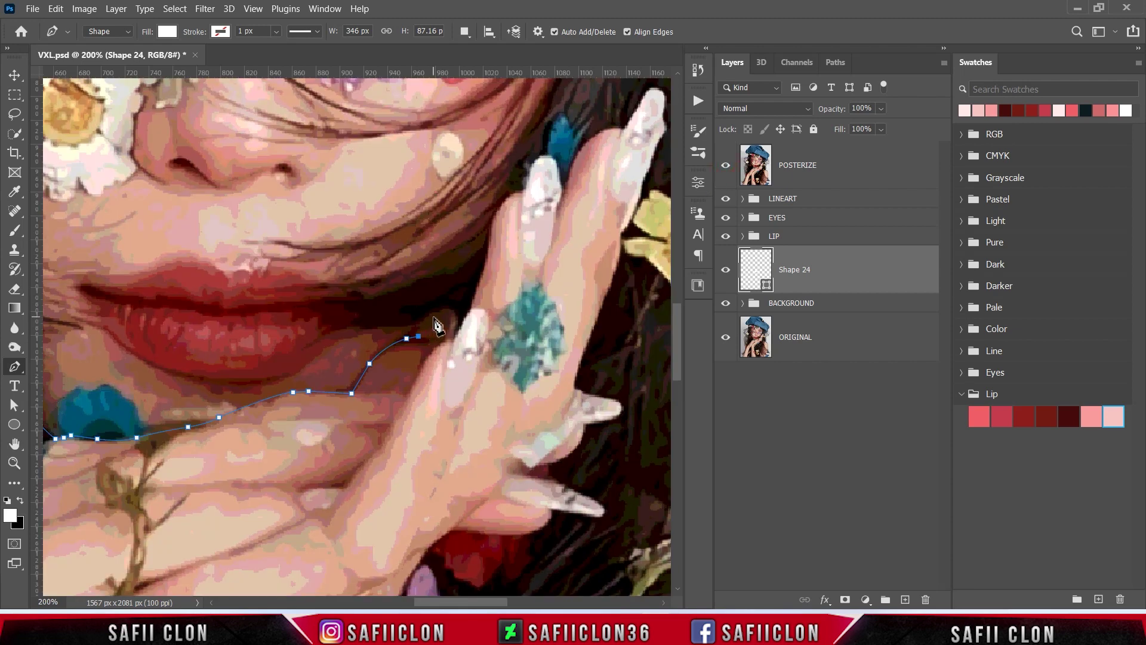
left_click_drag(435, 309, 457, 312)
left_click(725, 165)
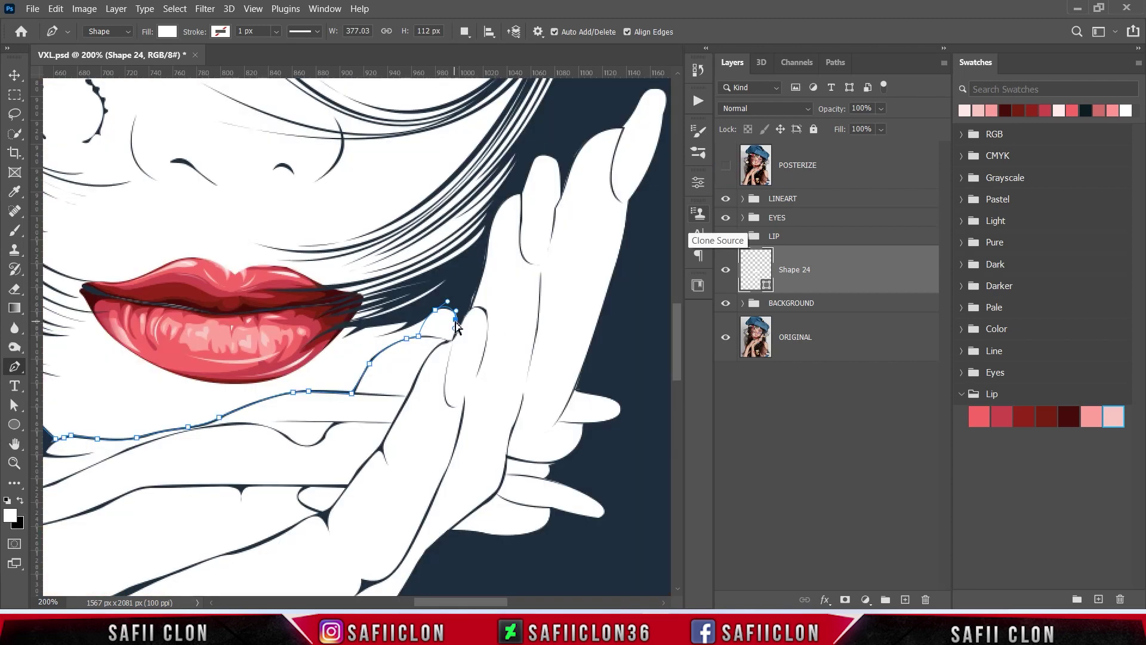
left_click(488, 232)
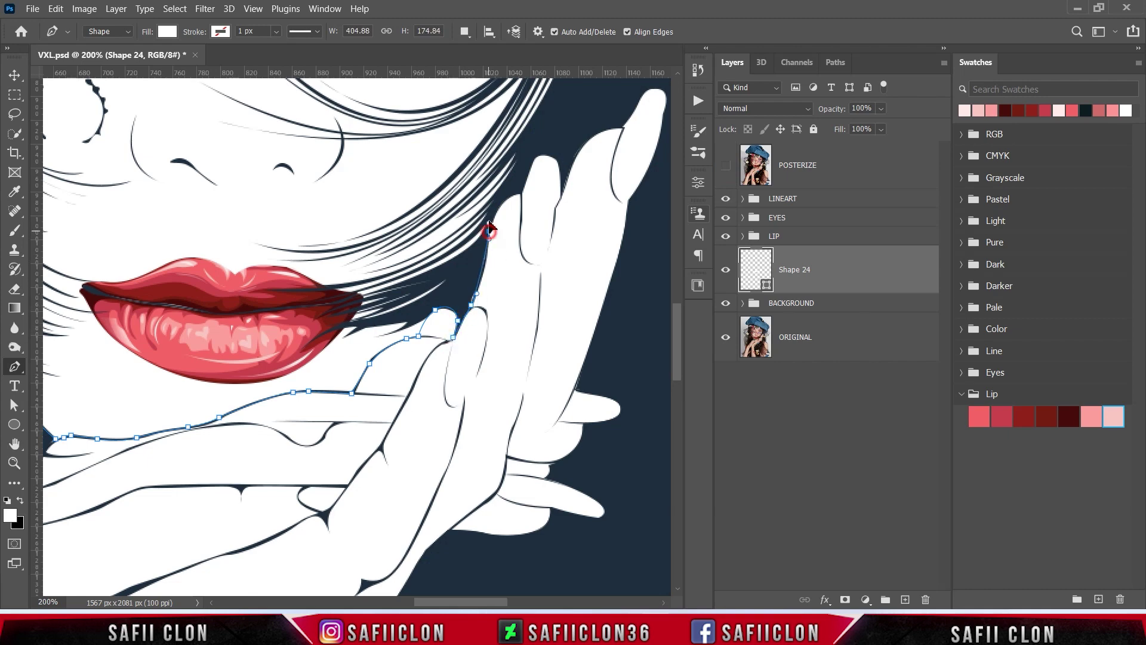
Trace around the hairline and down the left side, closing the face shape at the chin
key("ctrl+minus")
key("ctrl+minus")
key("ctrl+minus")
left_click(417, 271)
left_click(448, 202)
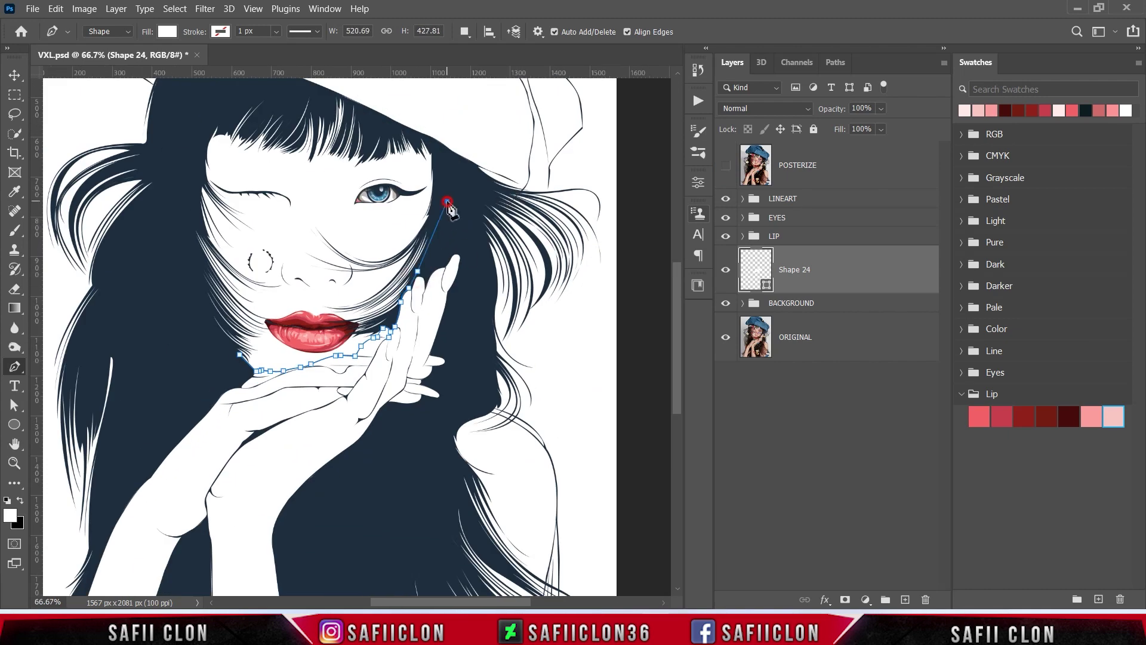
left_click(439, 150)
scroll(440, 150, "up", 2)
left_click(383, 178)
left_click(362, 171)
left_click(324, 150)
left_click(245, 144)
left_click(193, 168)
left_click(179, 258)
left_click(182, 360)
left_click(220, 420)
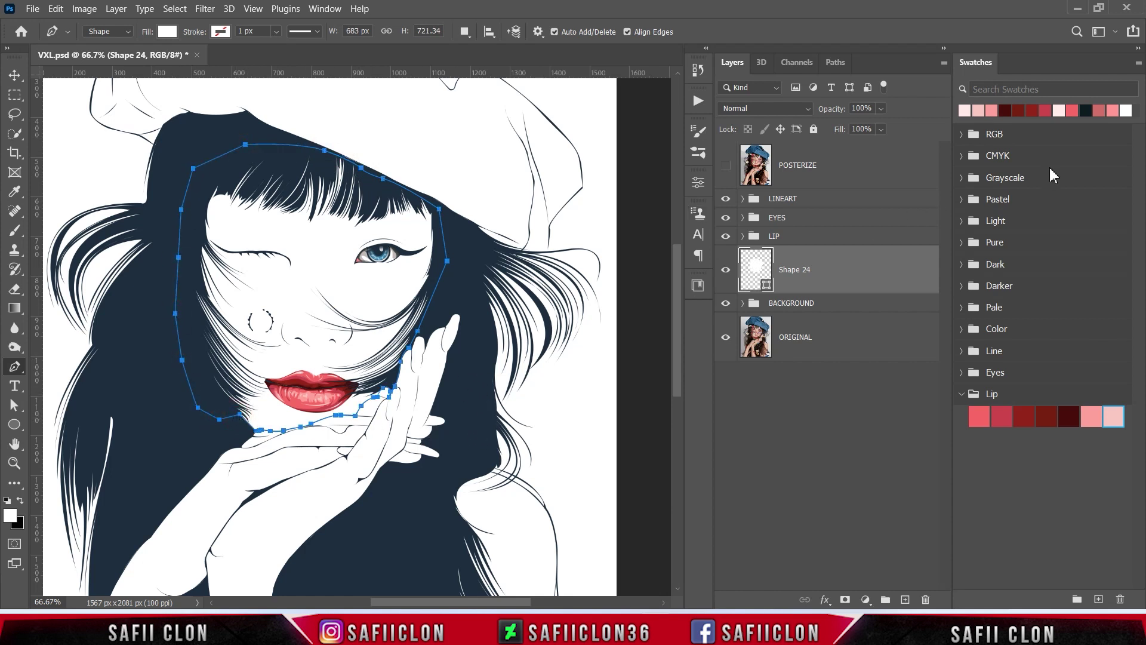
Load the Face & Skin.aco swatches and expand the Face & Skin colour group
left_click(1139, 63)
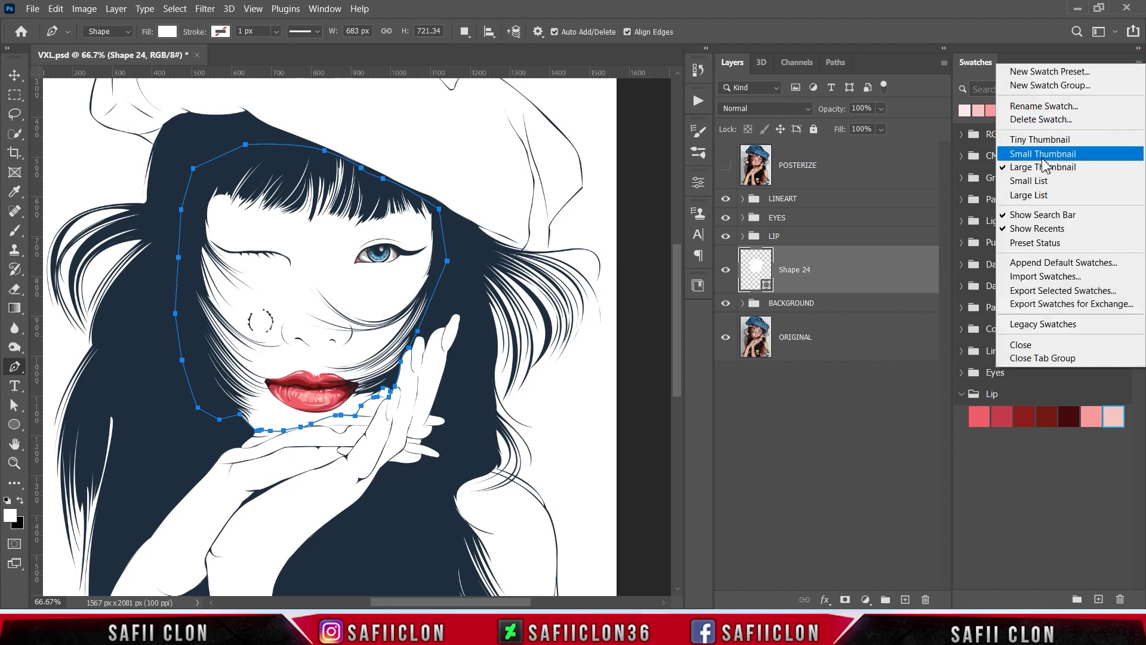
left_click(1033, 276)
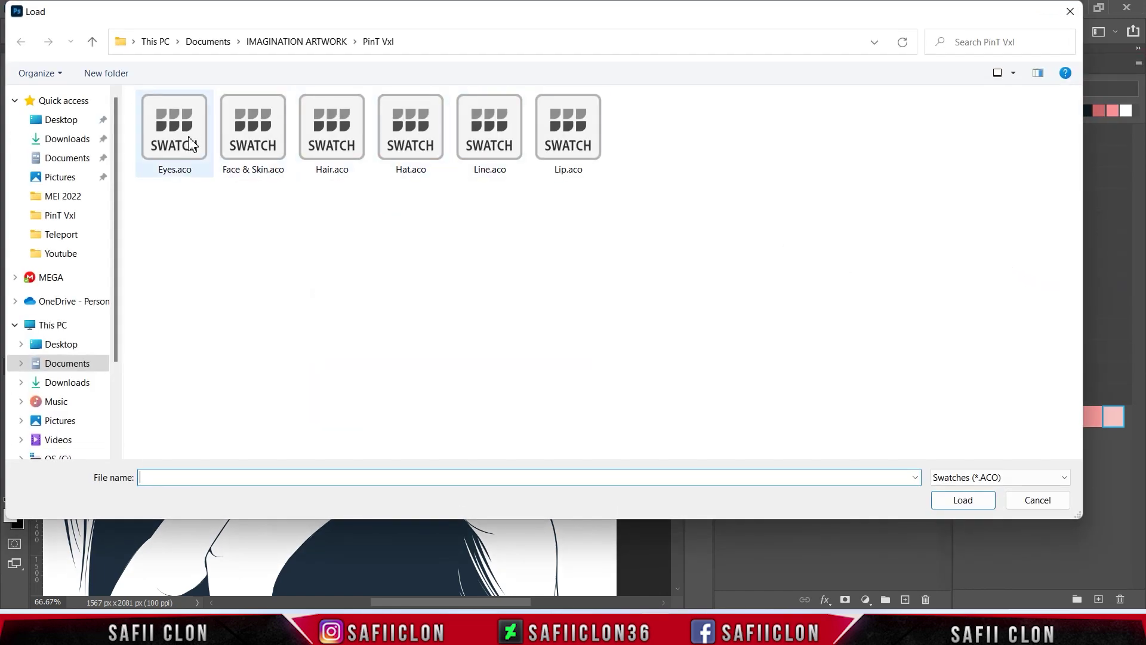
left_click(269, 138)
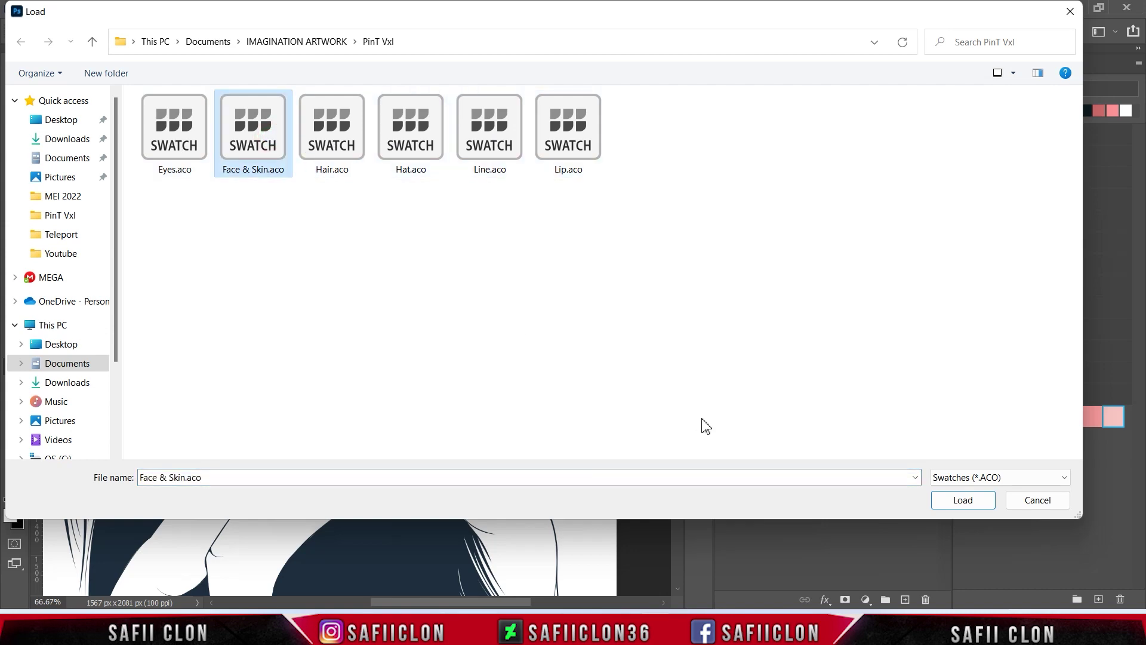
left_click(979, 510)
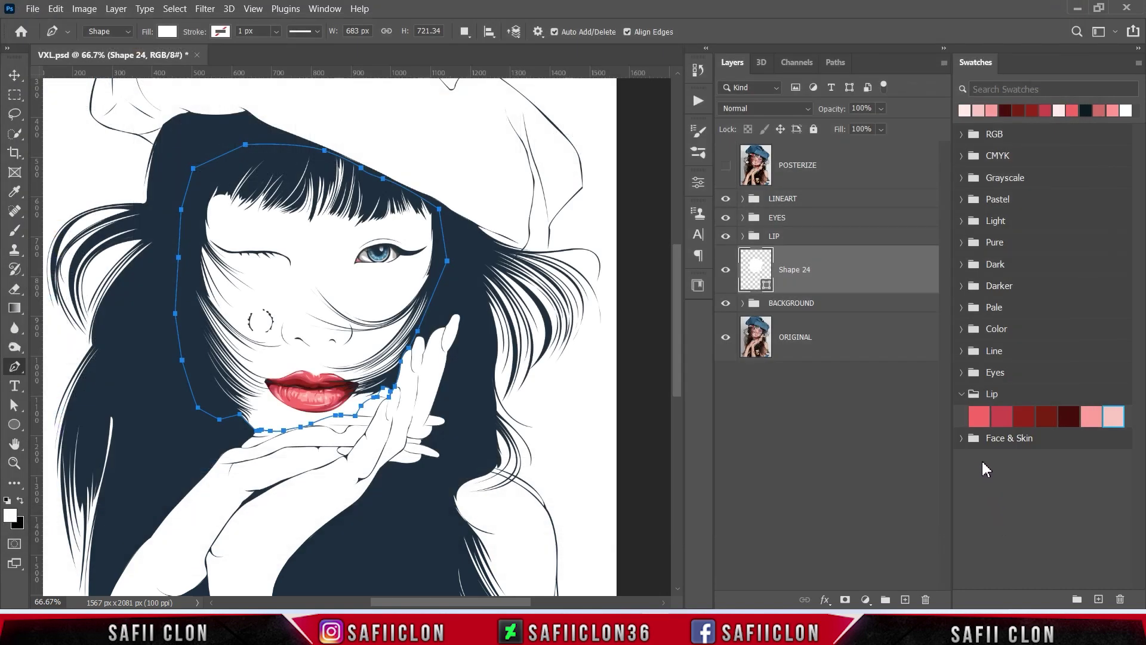
left_click(960, 395)
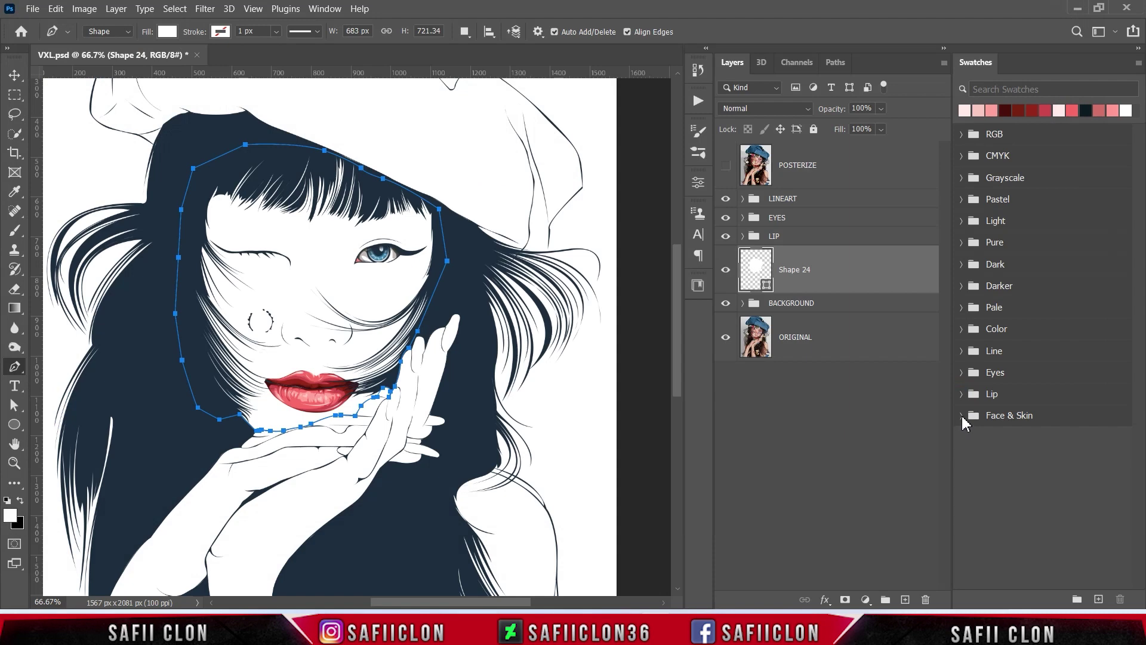
left_click(961, 416)
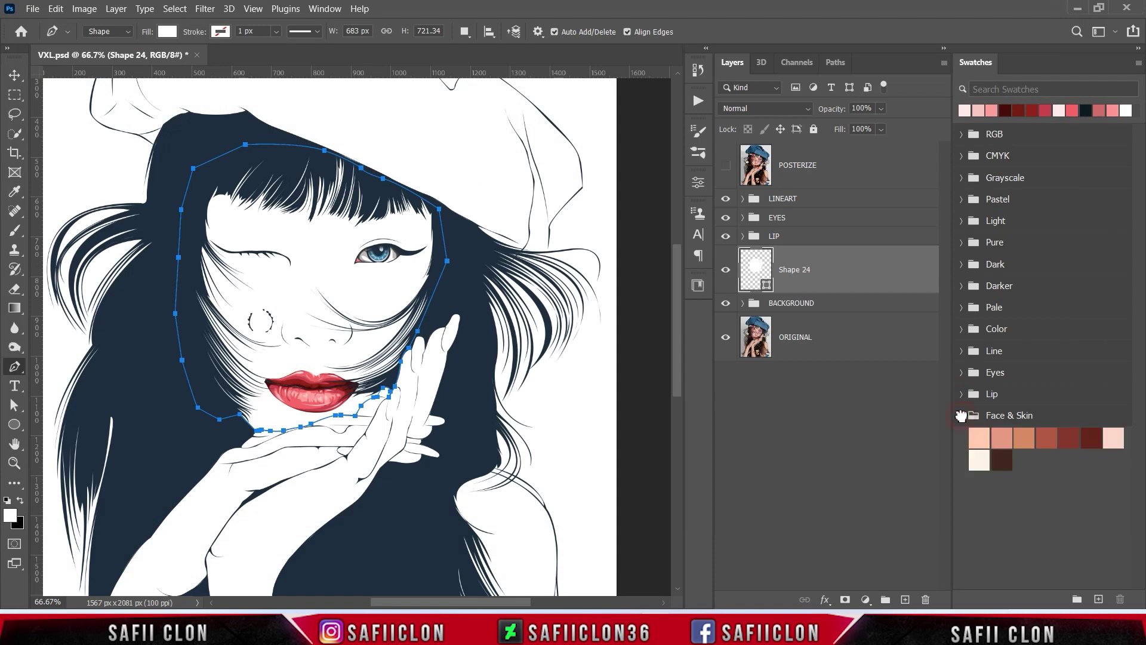
Fill Shape 24 with the light skin swatch fccab3
double_click(767, 286)
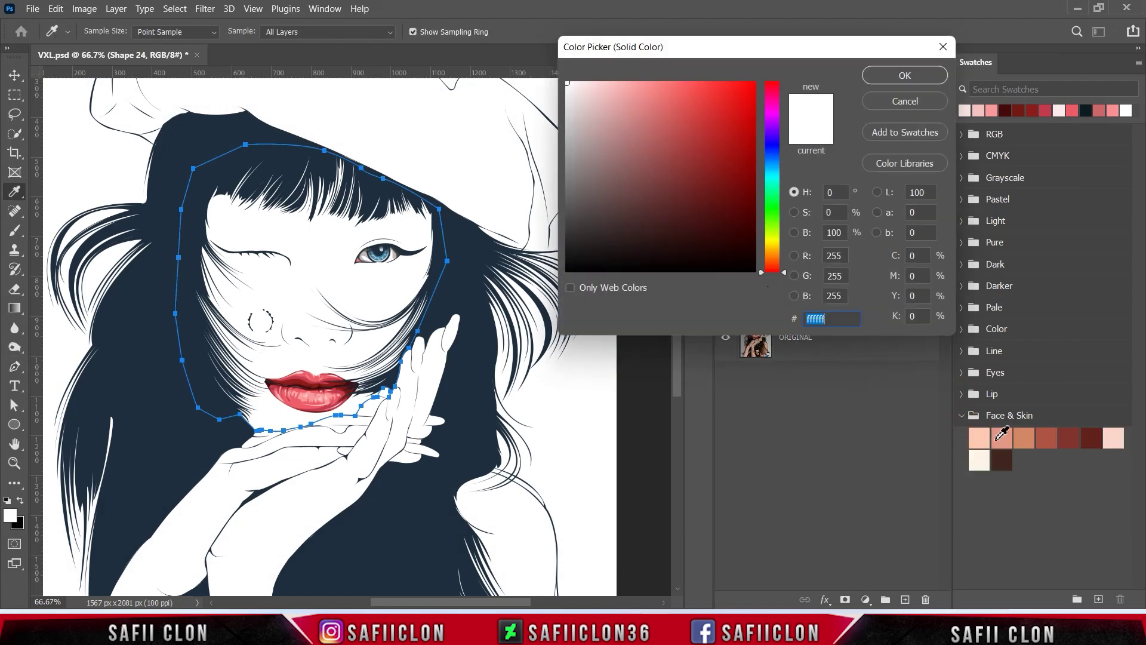
left_click(981, 436)
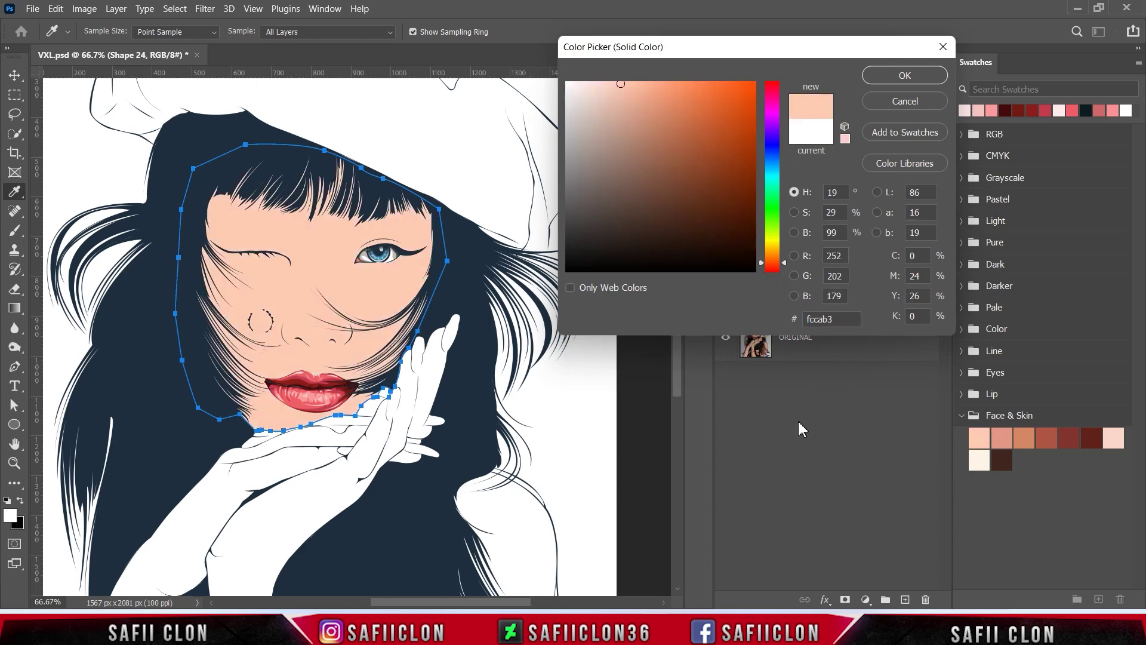
left_click(899, 80)
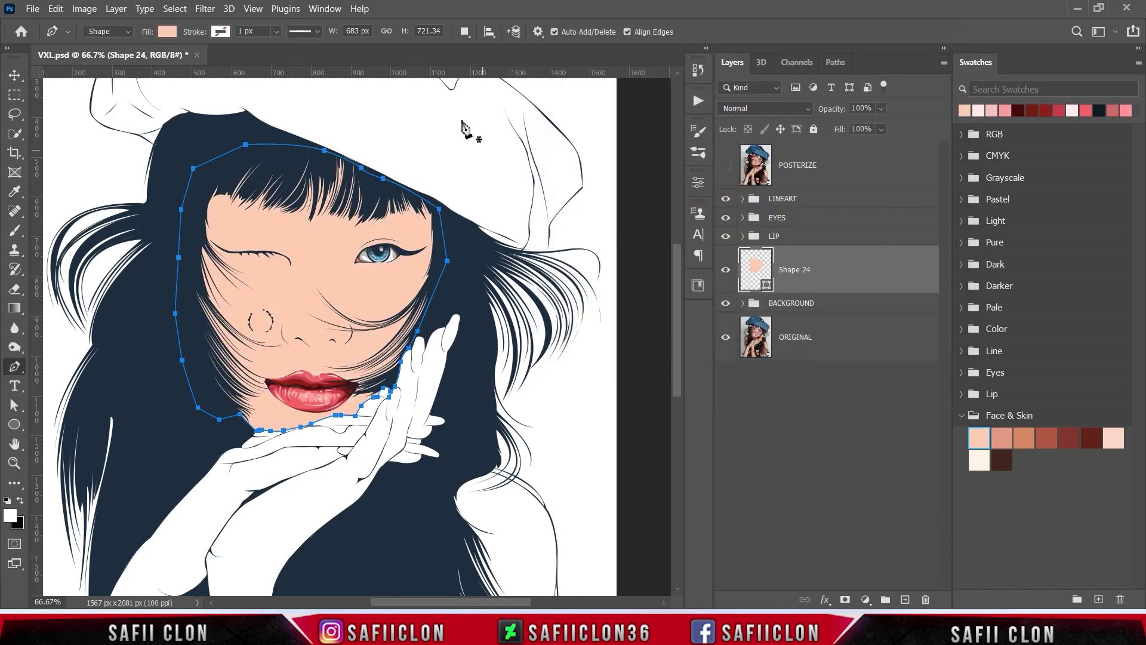
left_click(466, 33)
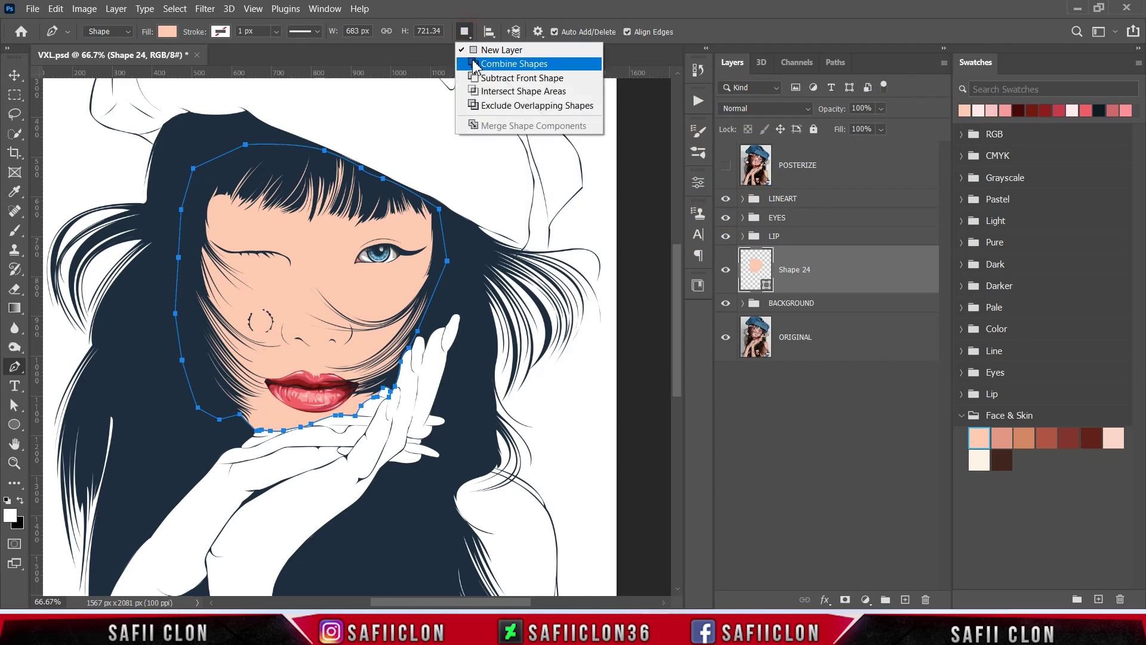
Keep New Layer mode, show POSTERIZE at 200% on the chin, and place a new shape's first anchors
left_click(496, 52)
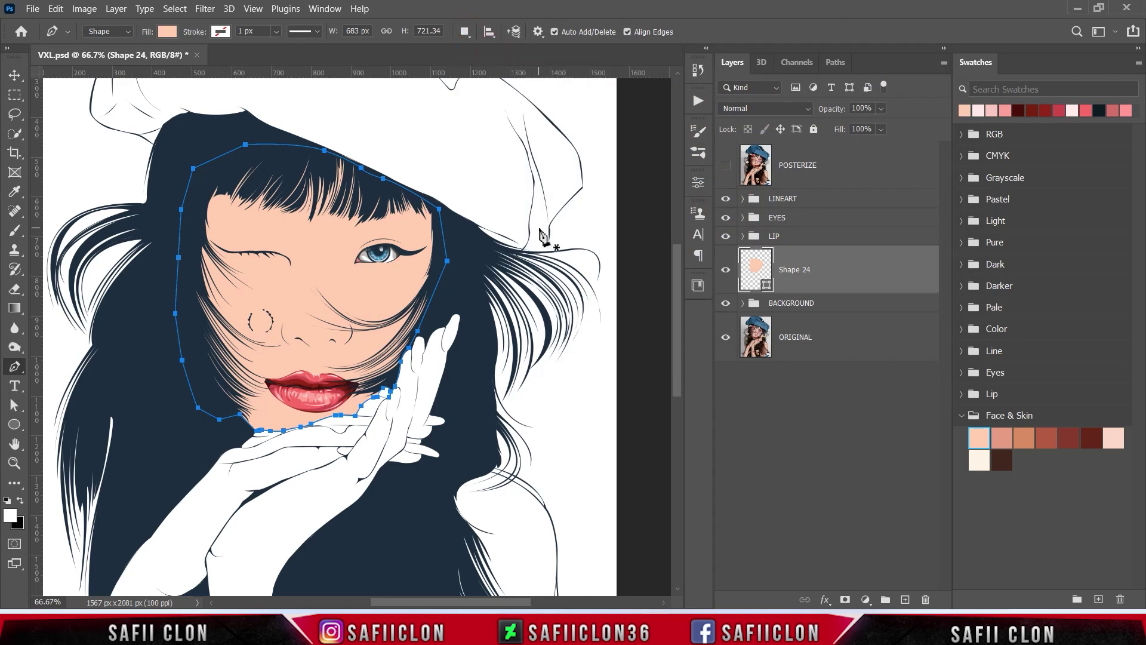
left_click(726, 168)
scroll(478, 412, "down", 2)
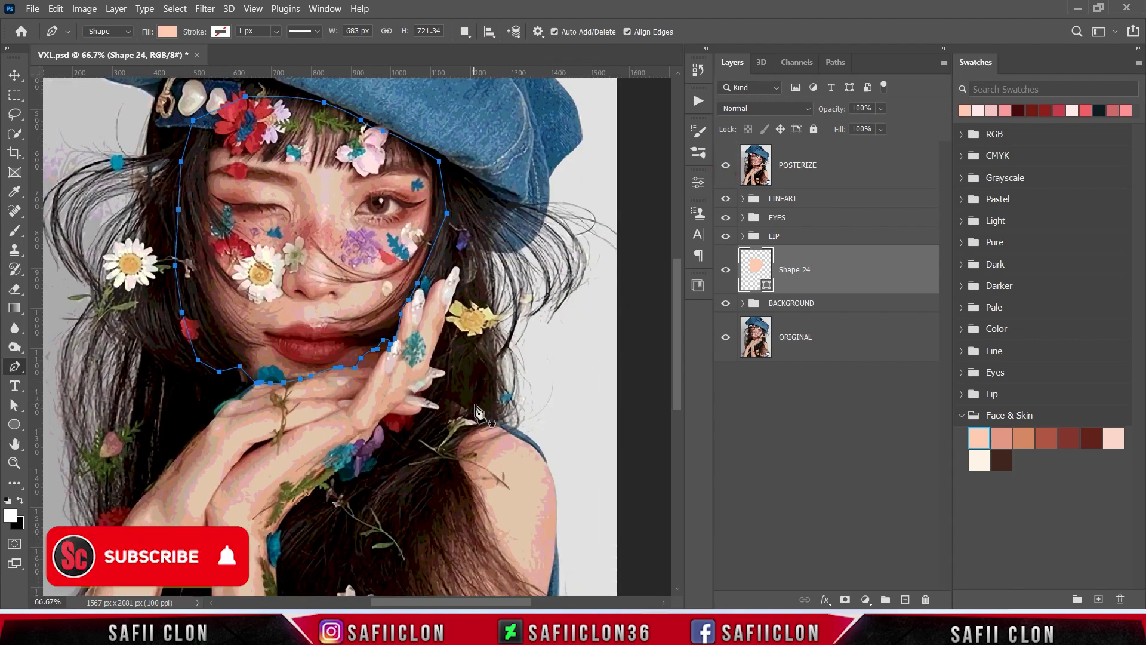
key("ctrl+plus")
key("ctrl+plus")
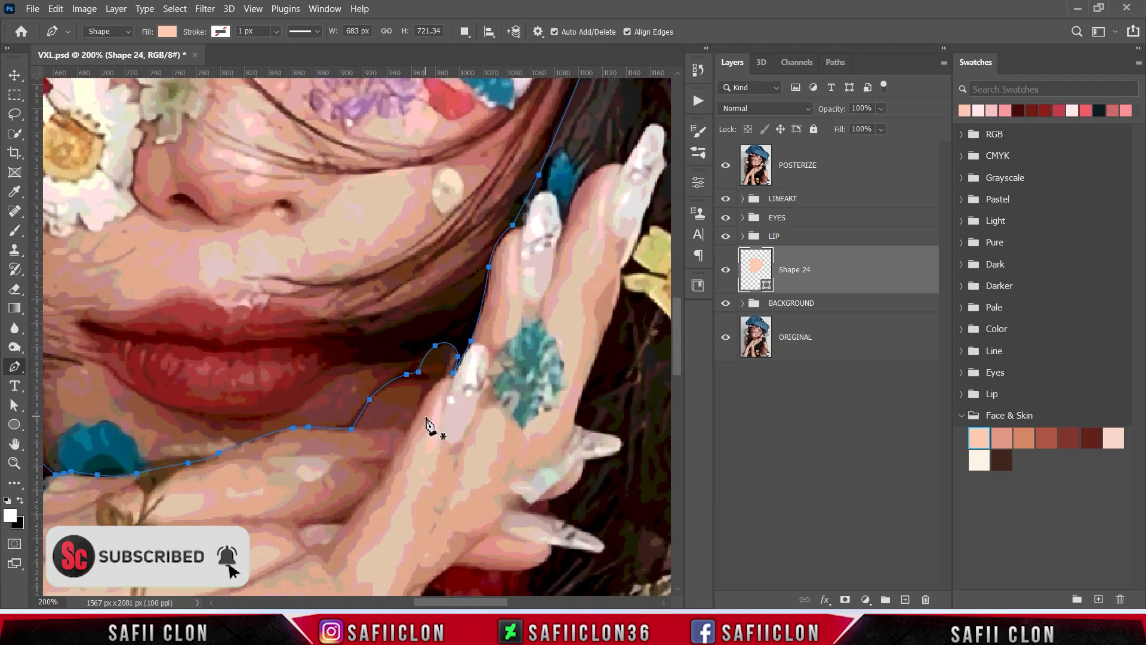
left_click_drag(486, 601, 445, 602)
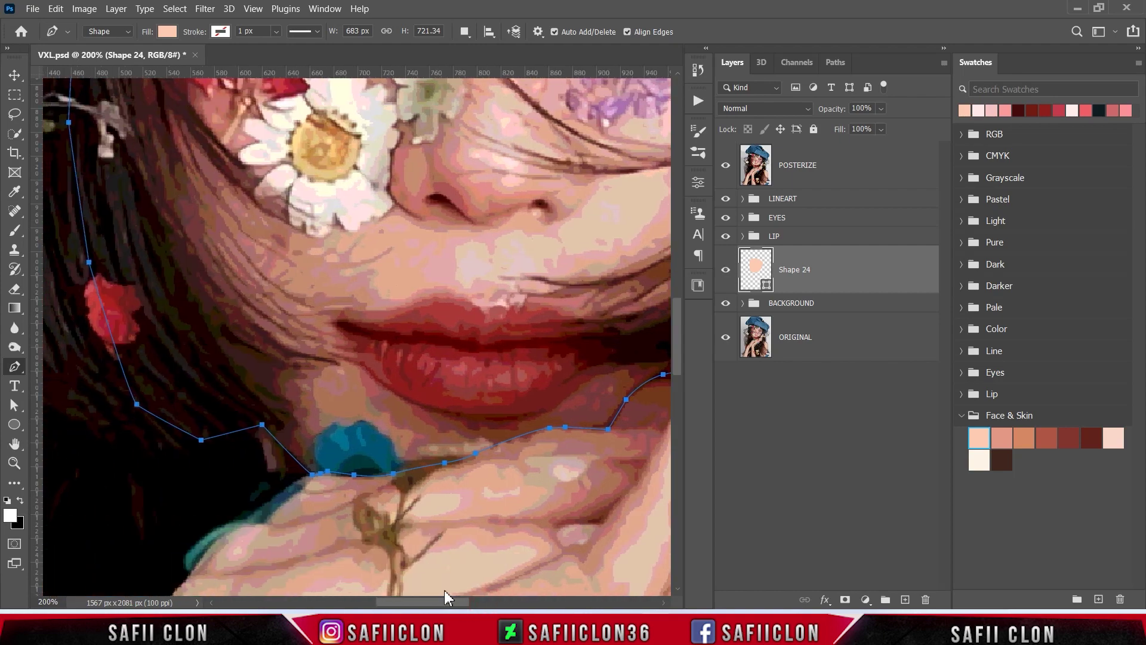
scroll(331, 397, "down", 2)
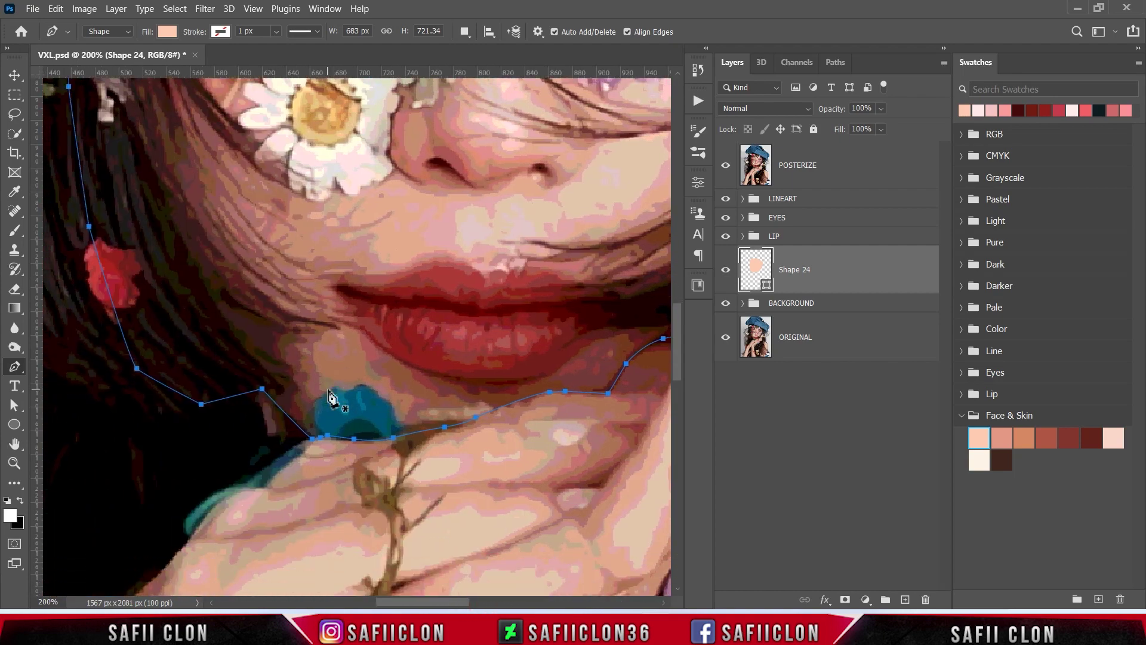
left_click(311, 346)
left_click(316, 366)
Trace the shadow outline down and along the chin edge
left_click(294, 344)
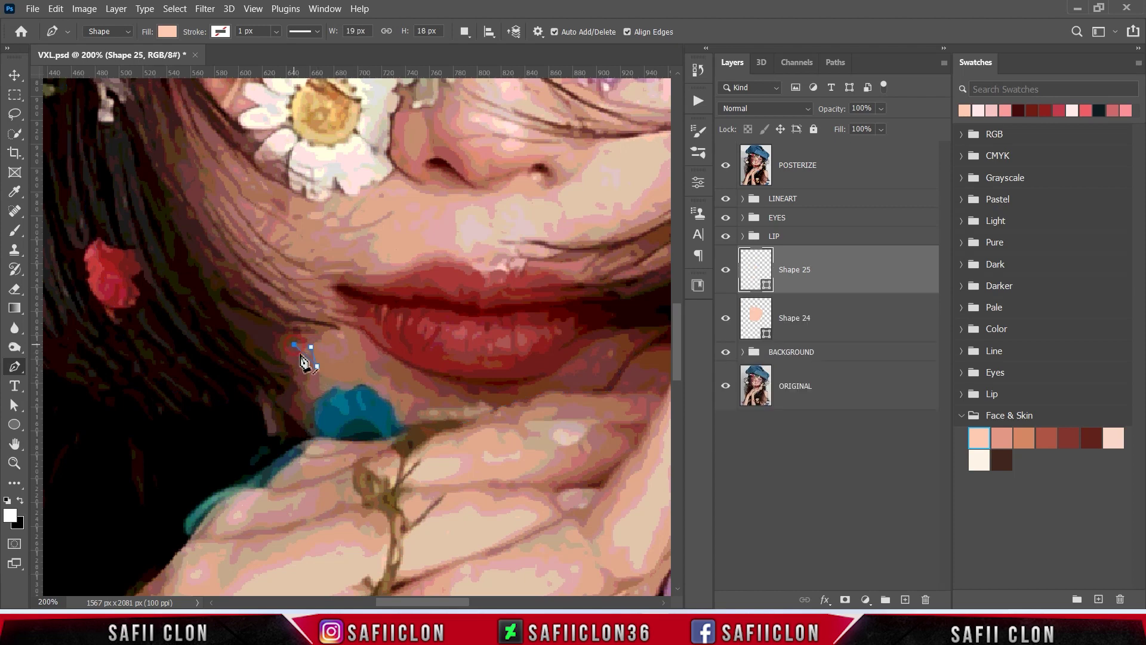
left_click(321, 384)
left_click(725, 168)
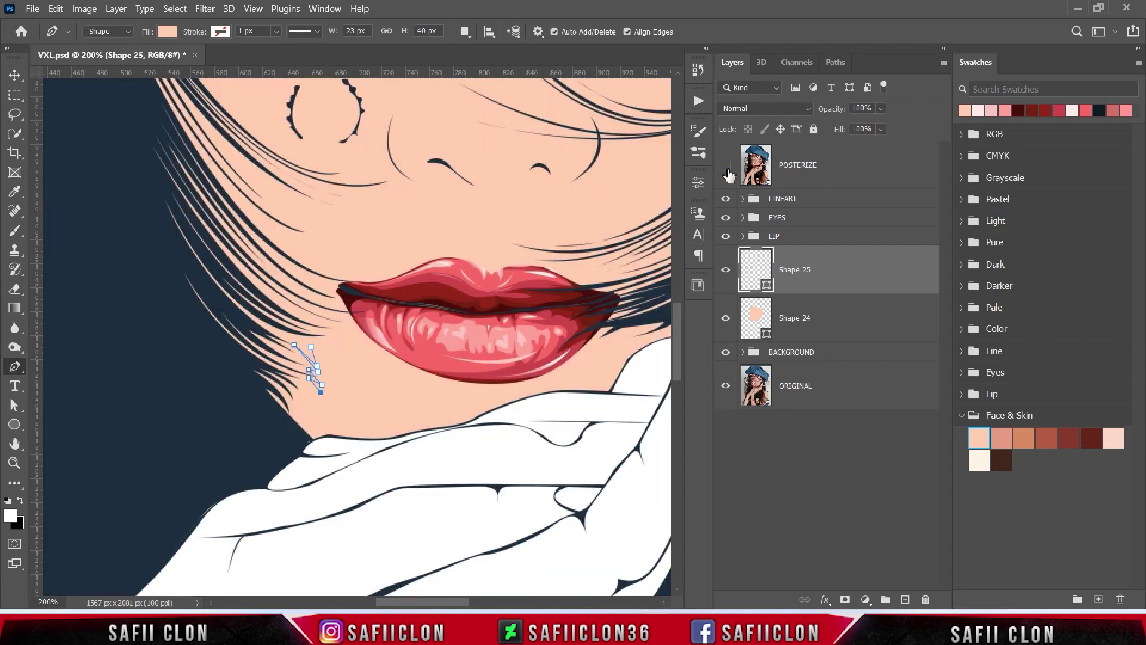
left_click(726, 168)
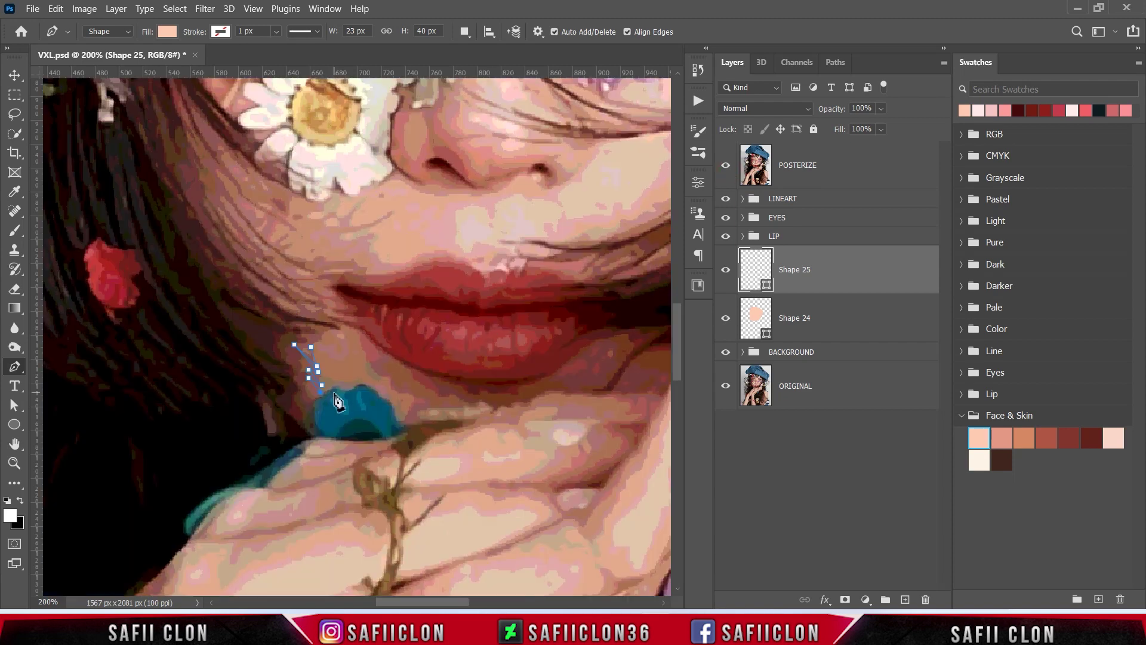
left_click(343, 387)
left_click(388, 398)
left_click(397, 421)
left_click_drag(408, 422, 411, 404)
scroll(334, 328, "up", 2)
Extend the shadow outline to the lip corner and along the upper lip
left_click(318, 339)
left_click(352, 346)
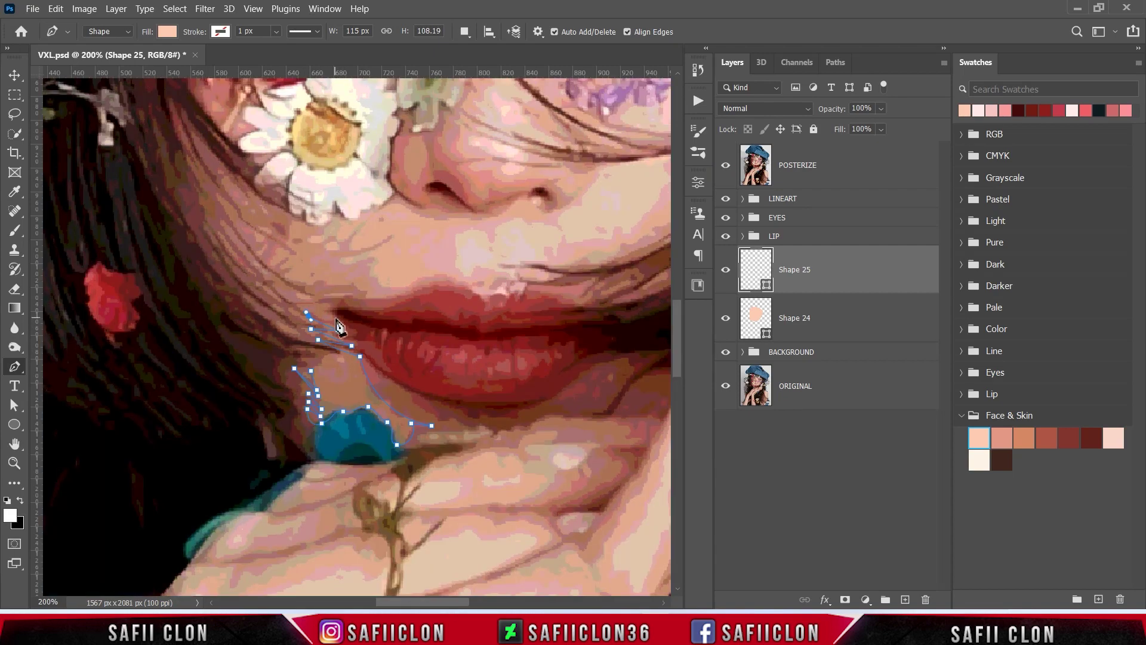
scroll(314, 336, "up", 2)
left_click(316, 329)
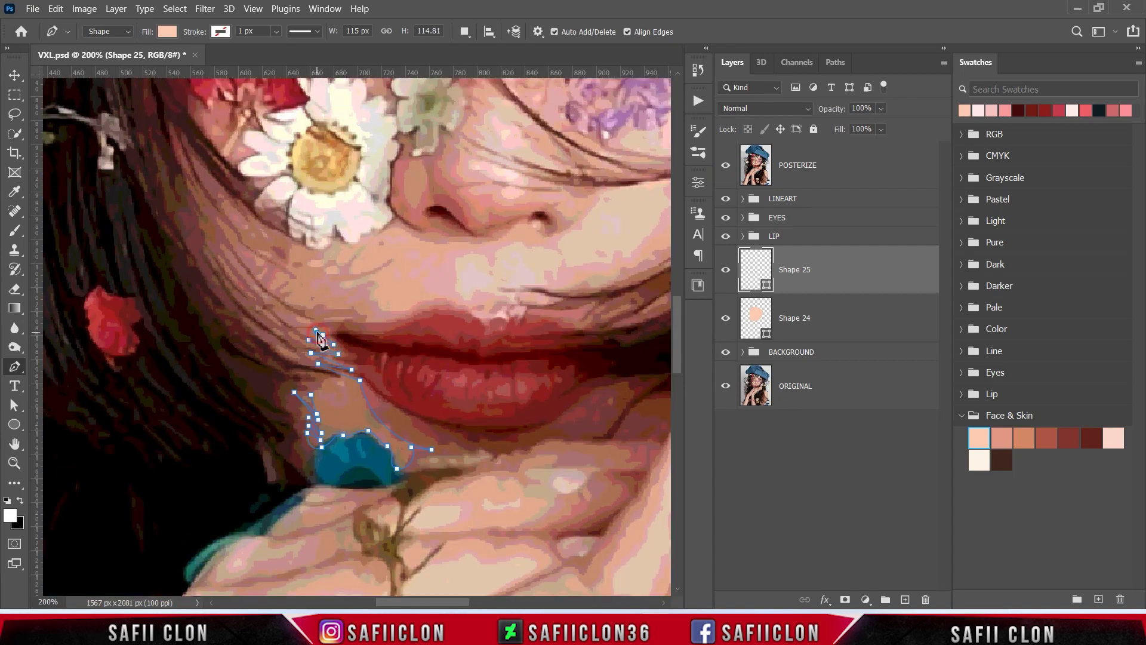
left_click(424, 307)
left_click(468, 308)
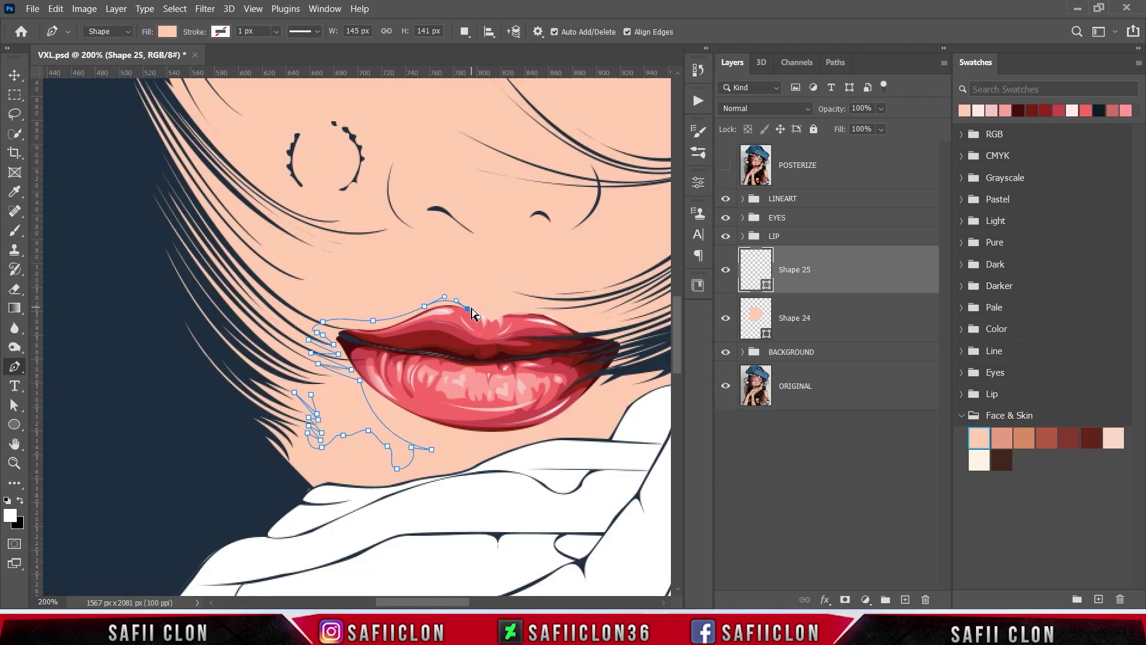
left_click(513, 310)
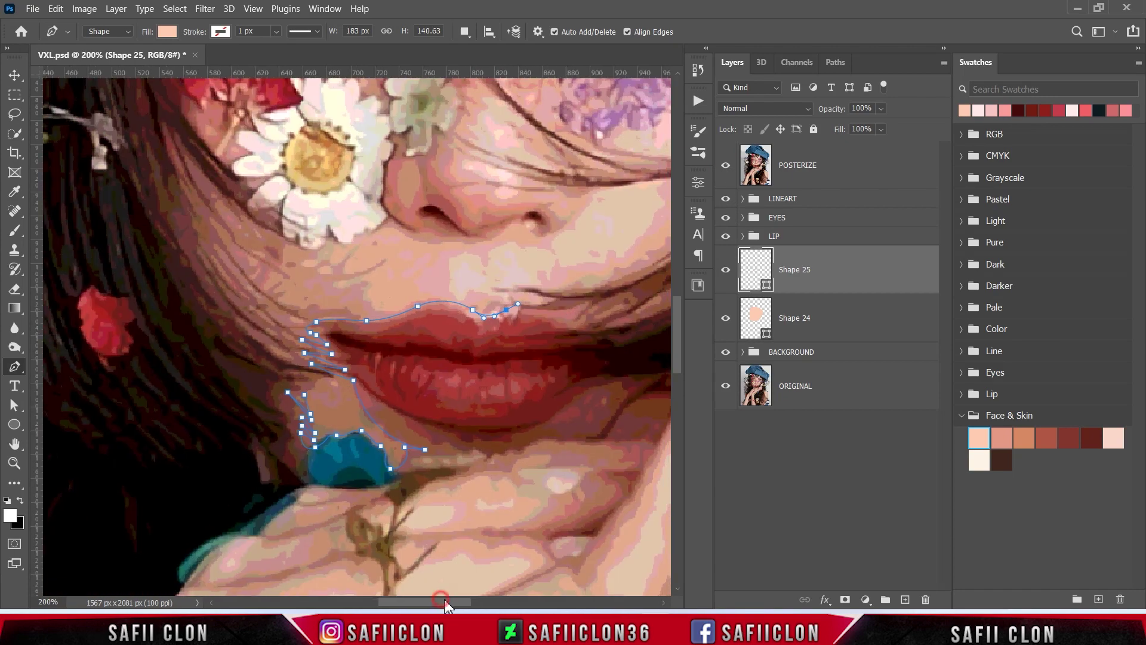
mouse_move(514, 311)
left_mouse_down()
mouse_move(278, 313)
mouse_move(310, 289)
left_mouse_up()
Curve the shadow outline up along the hair strands
left_click(247, 301)
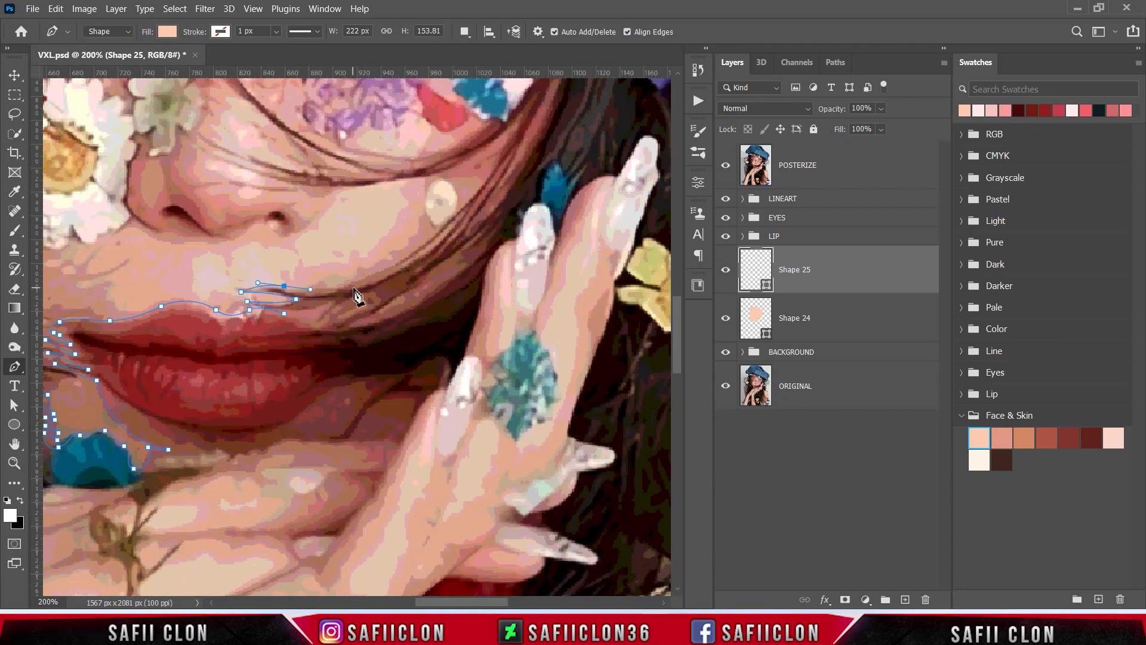
scroll(313, 297, "up", 2)
left_click_drag(420, 279, 455, 245)
left_click_drag(480, 209, 476, 197)
left_click_drag(301, 216, 199, 204)
scroll(200, 205, "up", 4)
left_click(726, 164)
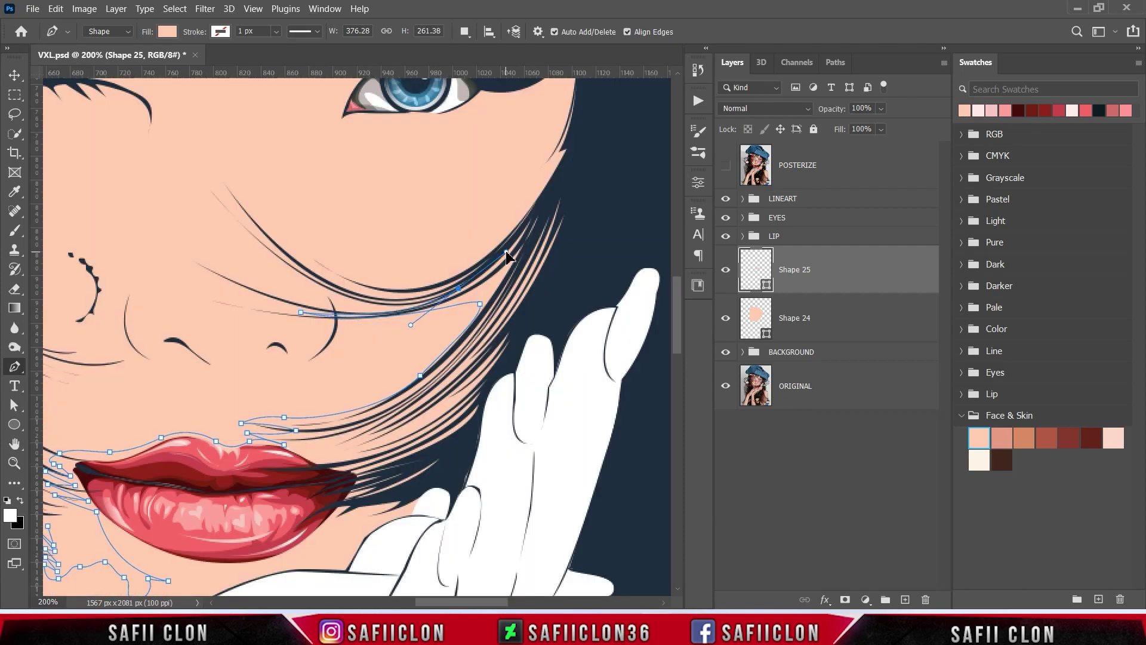
mouse_move(239, 261)
left_mouse_down()
mouse_move(139, 180)
mouse_move(235, 215)
left_mouse_up()
left_click(359, 300)
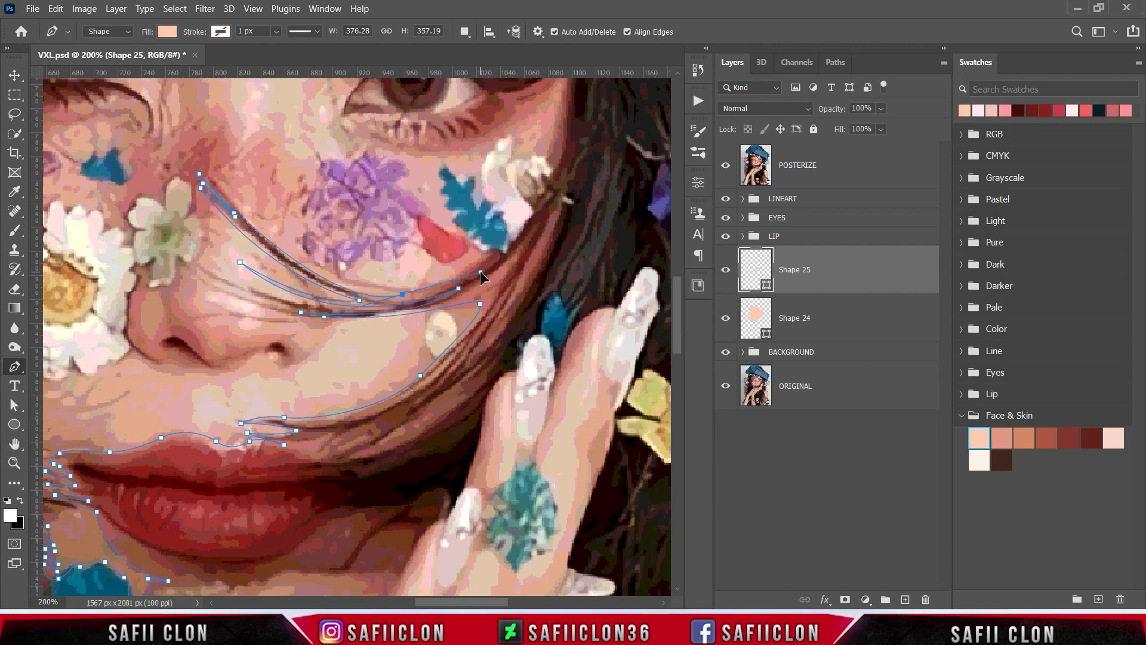
mouse_move(421, 287)
left_mouse_down()
mouse_move(477, 276)
mouse_move(592, 169)
left_mouse_up()
left_click(303, 238)
scroll(566, 278, "up", 3)
scroll(567, 278, "up", 3)
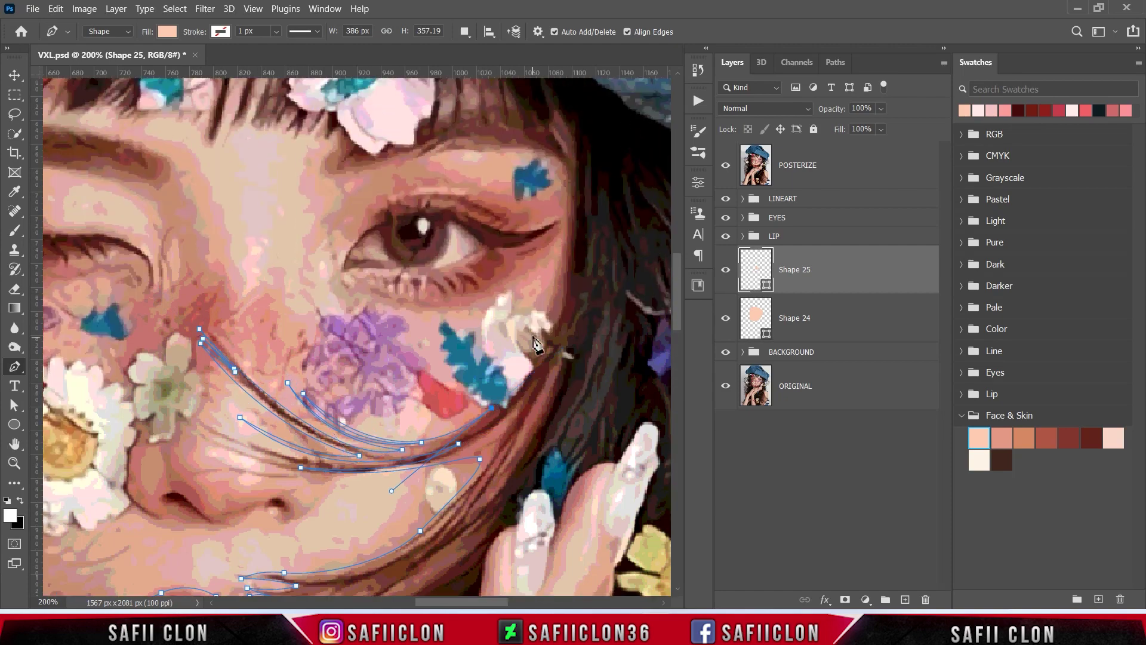
left_click(548, 261)
left_click_drag(454, 309, 412, 310)
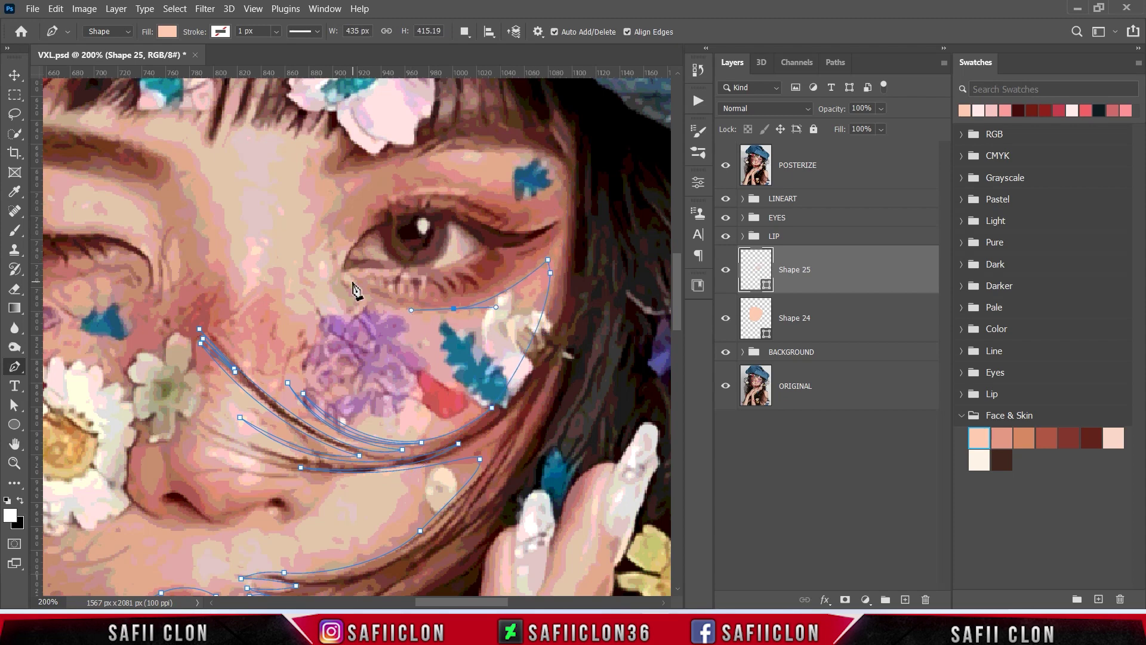
Carry the outline below the eye, down the cheek, and close the shadow shape at the chin
left_click_drag(338, 278, 339, 295)
scroll(358, 345, "up", 3)
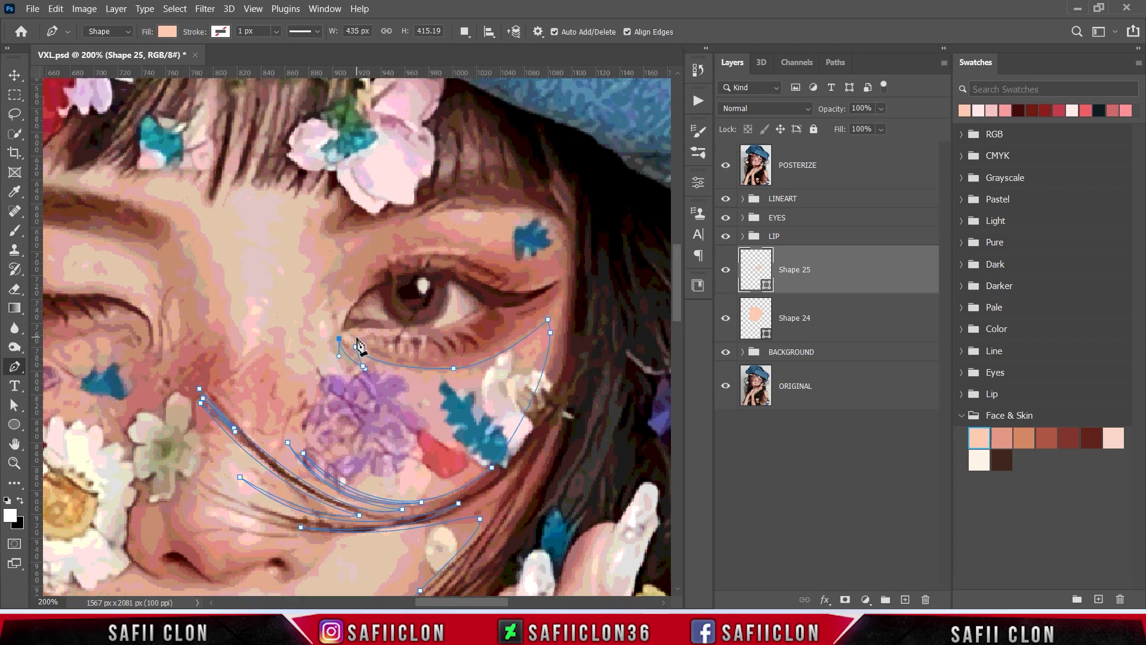
scroll(358, 345, "up", 1)
left_click_drag(321, 313, 306, 317)
left_click_drag(306, 363, 305, 415)
key("ctrl+minus")
left_click_drag(347, 227, 379, 209)
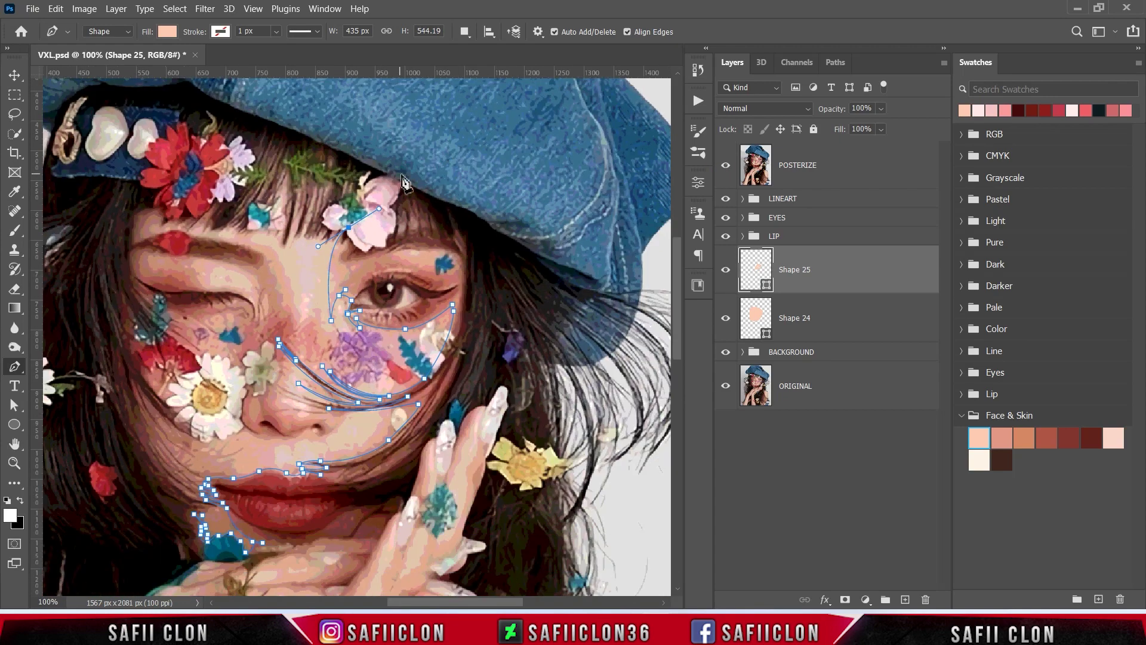
left_click(726, 165)
scroll(404, 182, "down", 3)
left_click(508, 140)
left_click(160, 488)
left_click(105, 368)
left_click(194, 418)
left_click(201, 422)
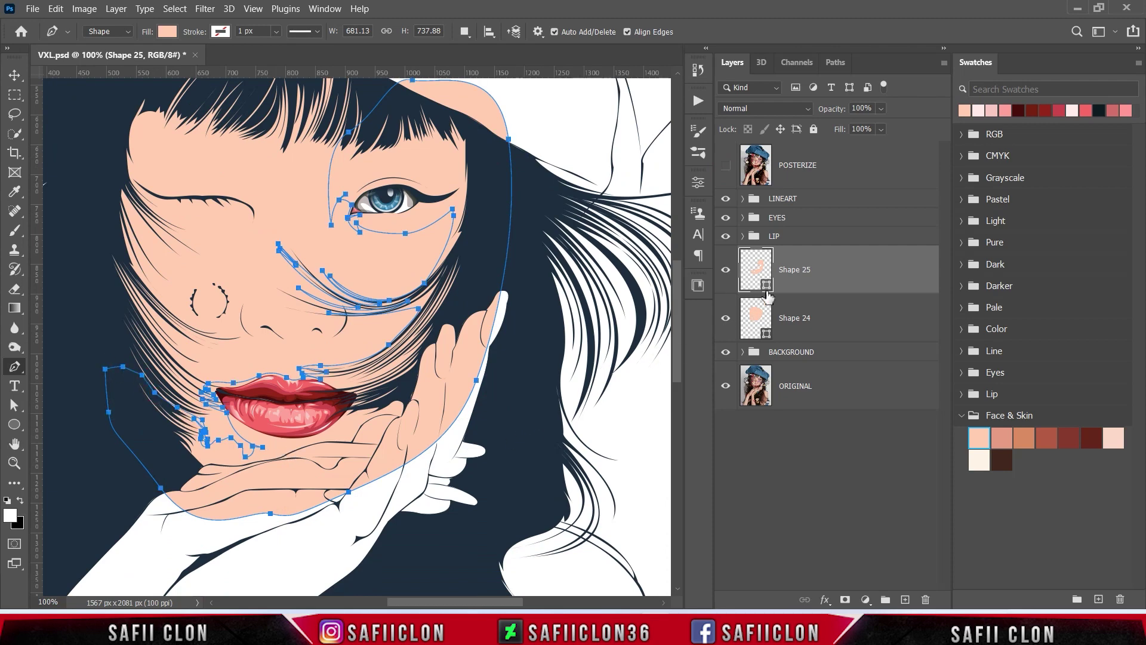
Fill Shape 25 with darker skin tone e29784 and clip it to Shape 24
double_click(767, 286)
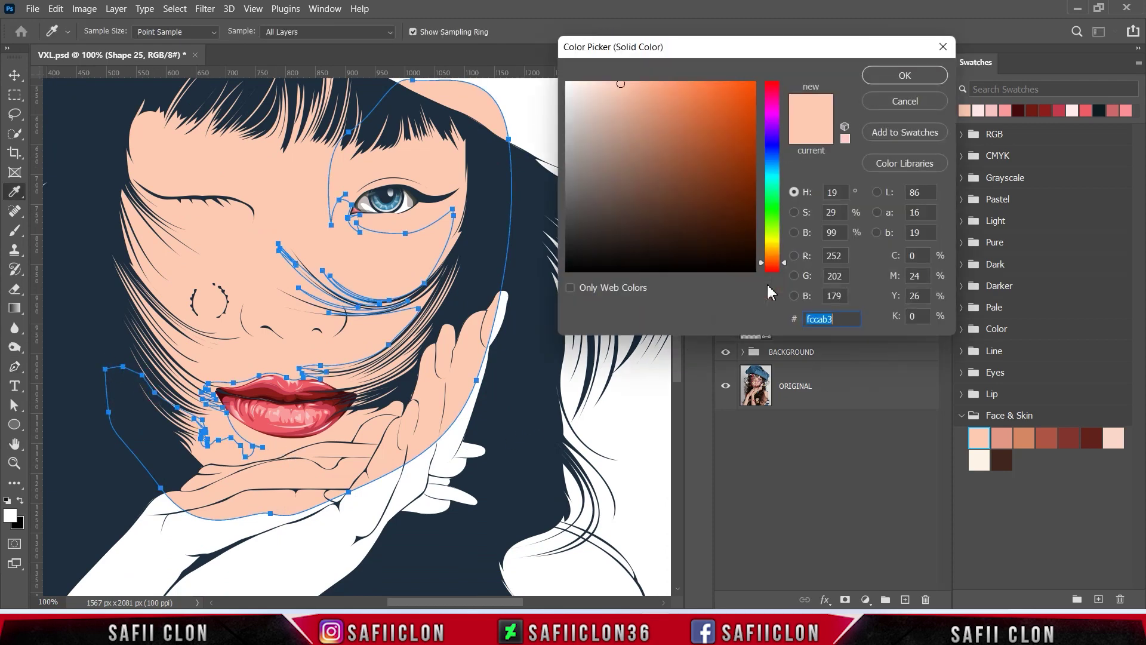
left_click(1010, 438)
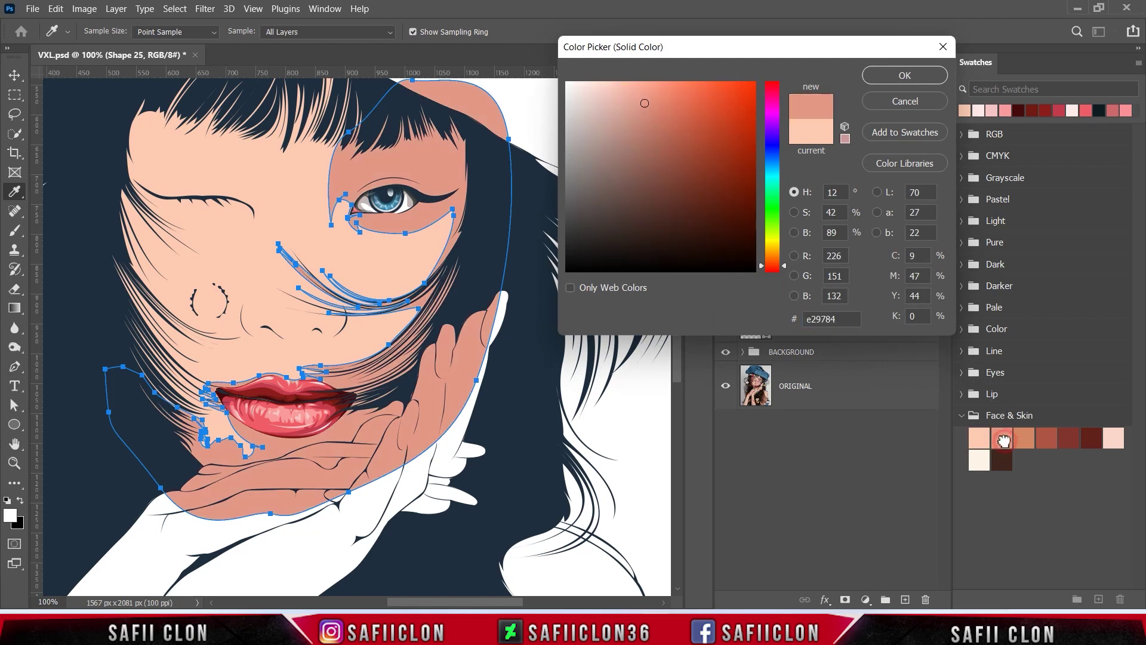
left_click(887, 78)
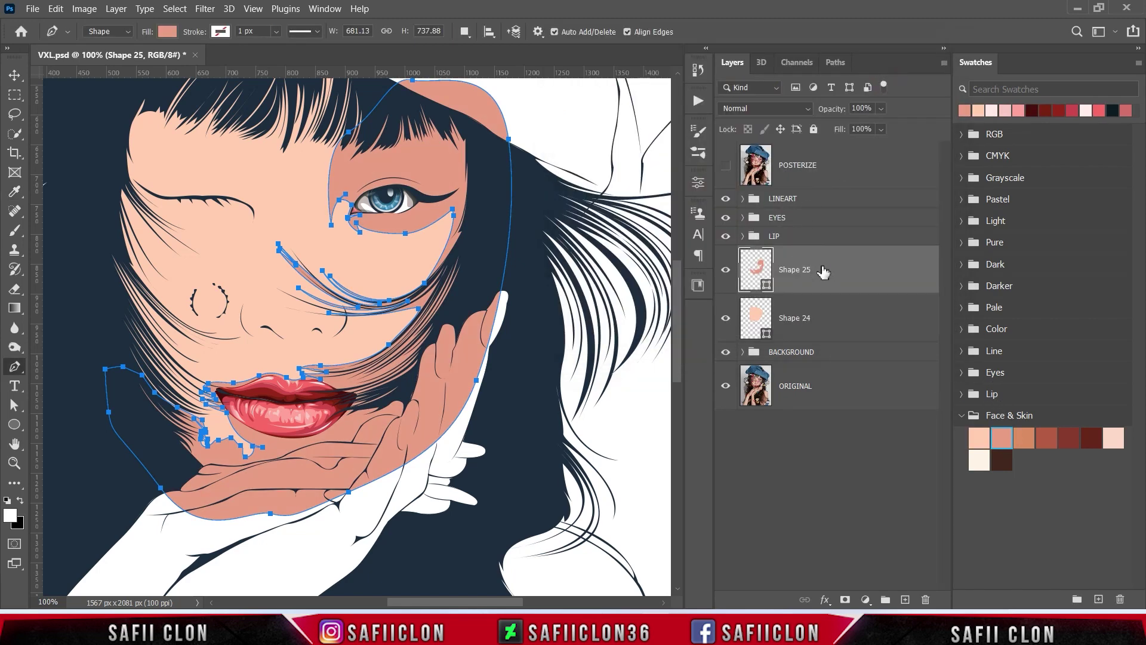
right_click(823, 272)
left_click(851, 292)
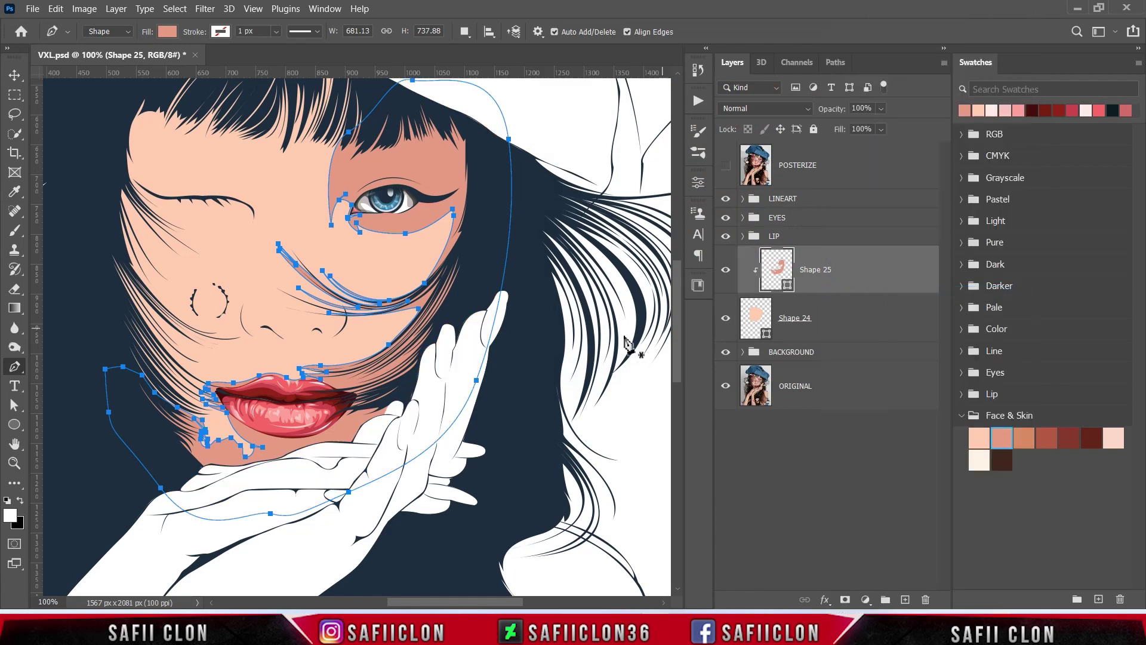
key("Escape")
Zoom back in on the face and bring up the Path Operations choices
key("ctrl+minus")
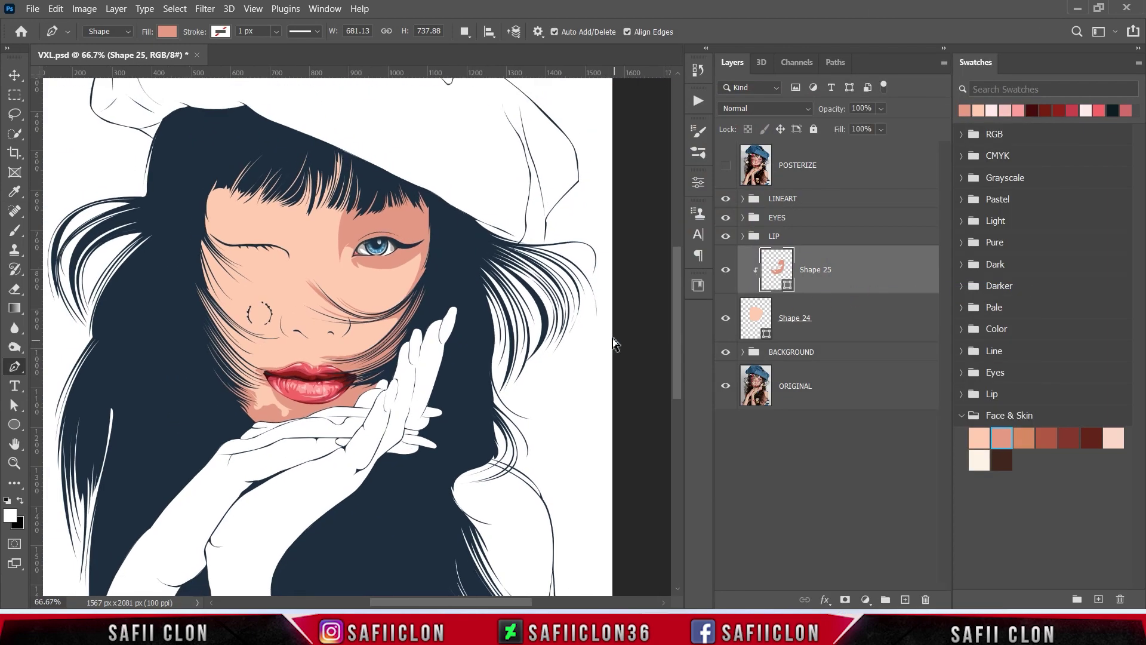
key("ctrl+minus")
key("ctrl+minus")
key("ctrl+plus")
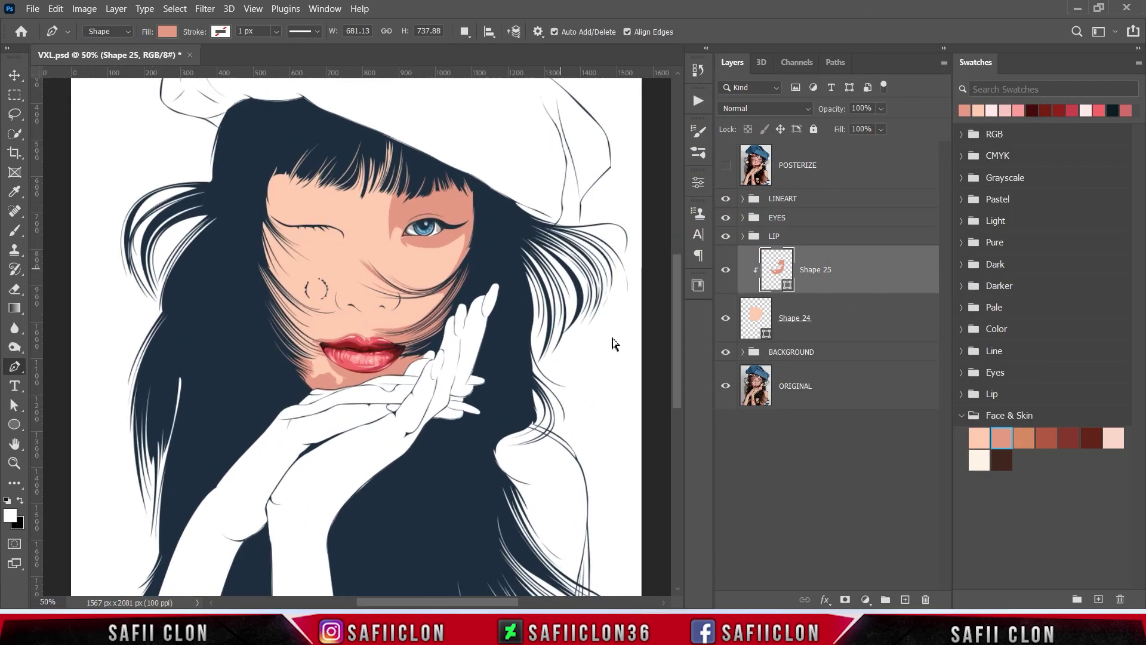
key("ctrl+plus")
left_click(465, 32)
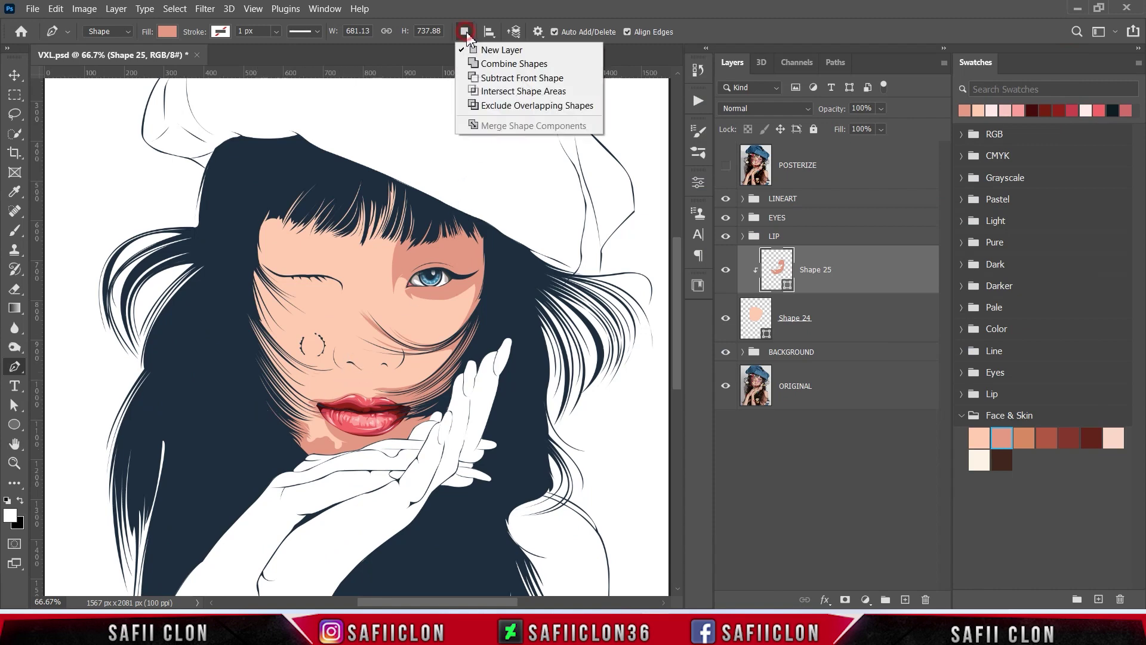
Set path operations to Combine Shapes and zoom in on the face, checking the POSTERIZE reference
left_click(501, 57)
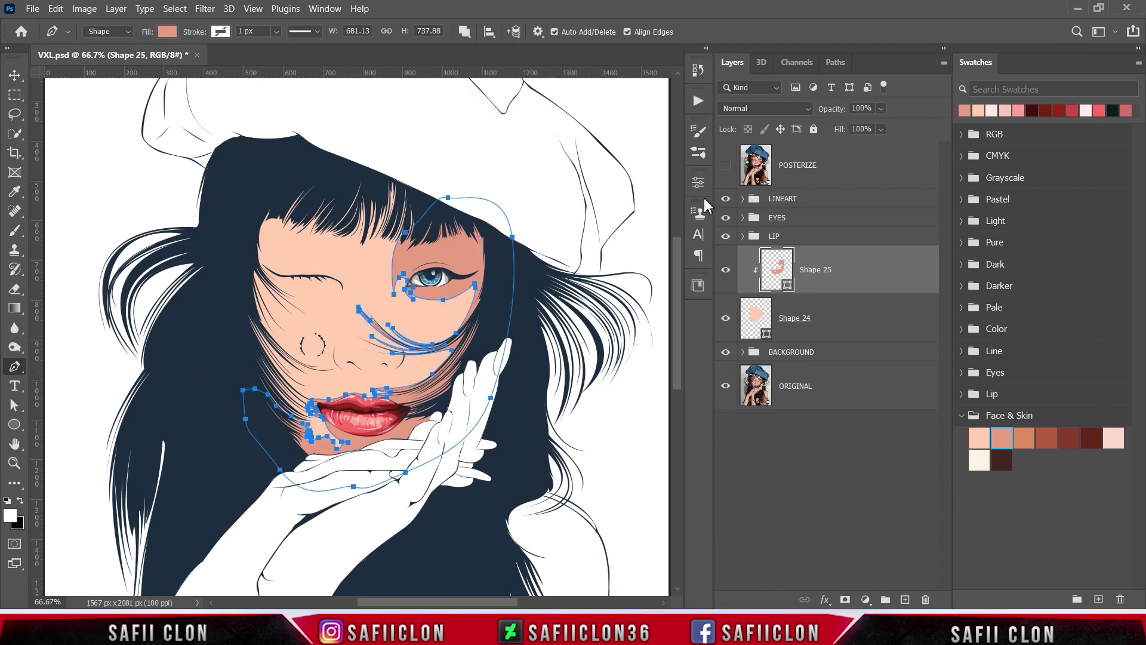
left_click(727, 167)
key("ctrl+plus")
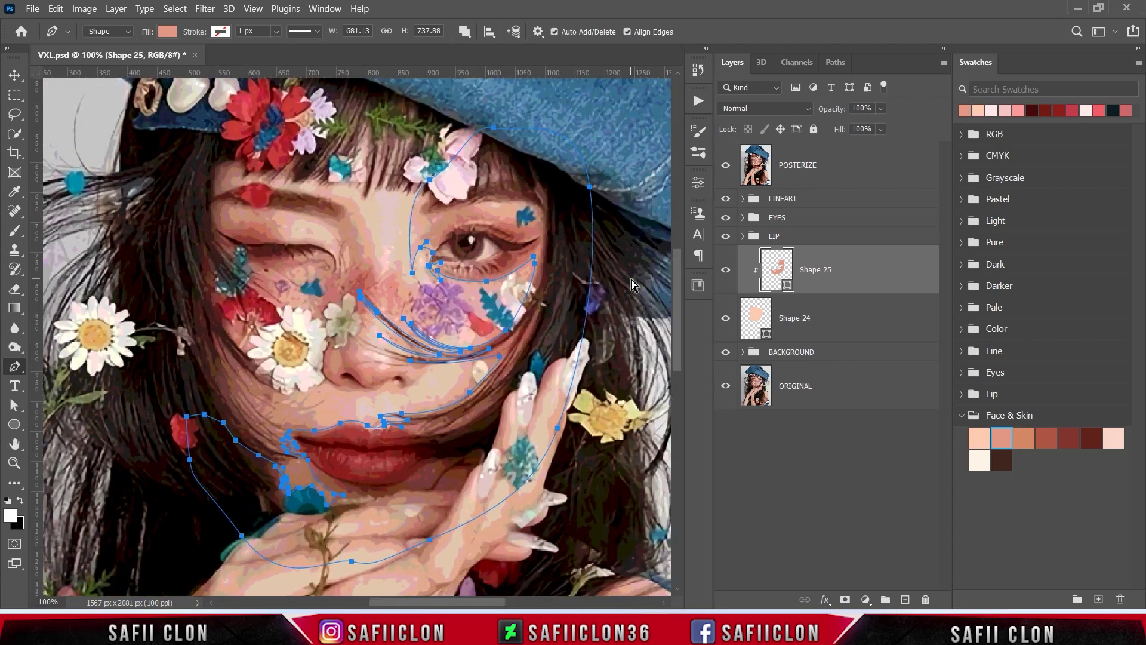
key("ctrl+plus")
scroll(506, 352, "down", 1)
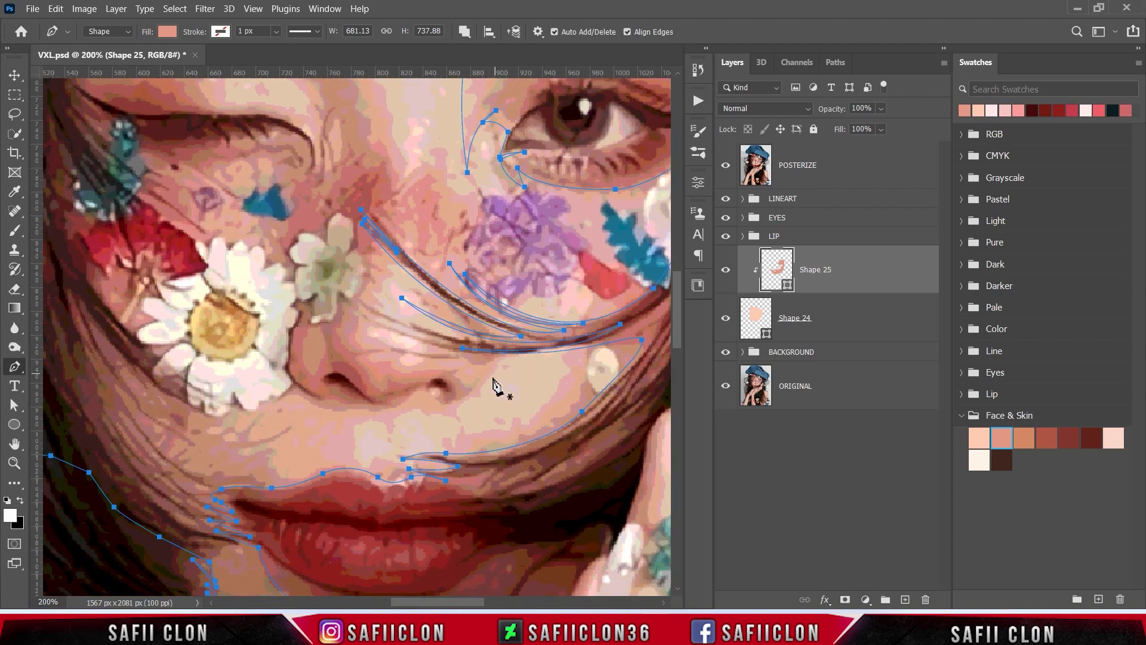
scroll(486, 394, "up", 3)
scroll(371, 397, "up", 3)
scroll(370, 396, "up", 3)
scroll(451, 396, "up", 3)
scroll(448, 399, "down", 2)
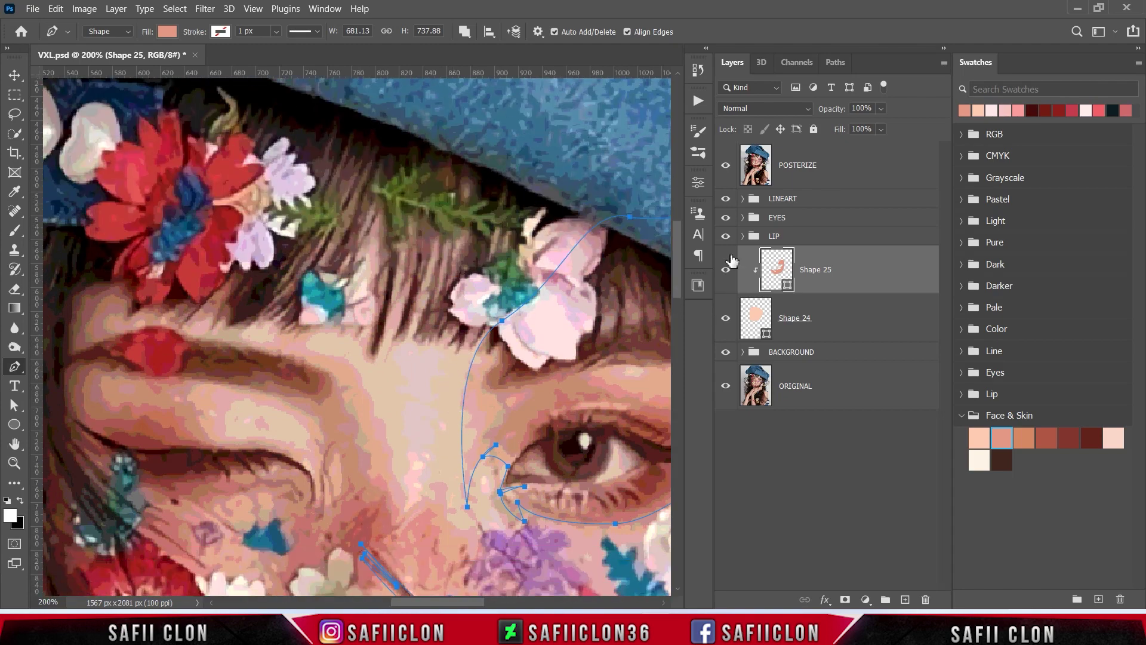
left_click(725, 172)
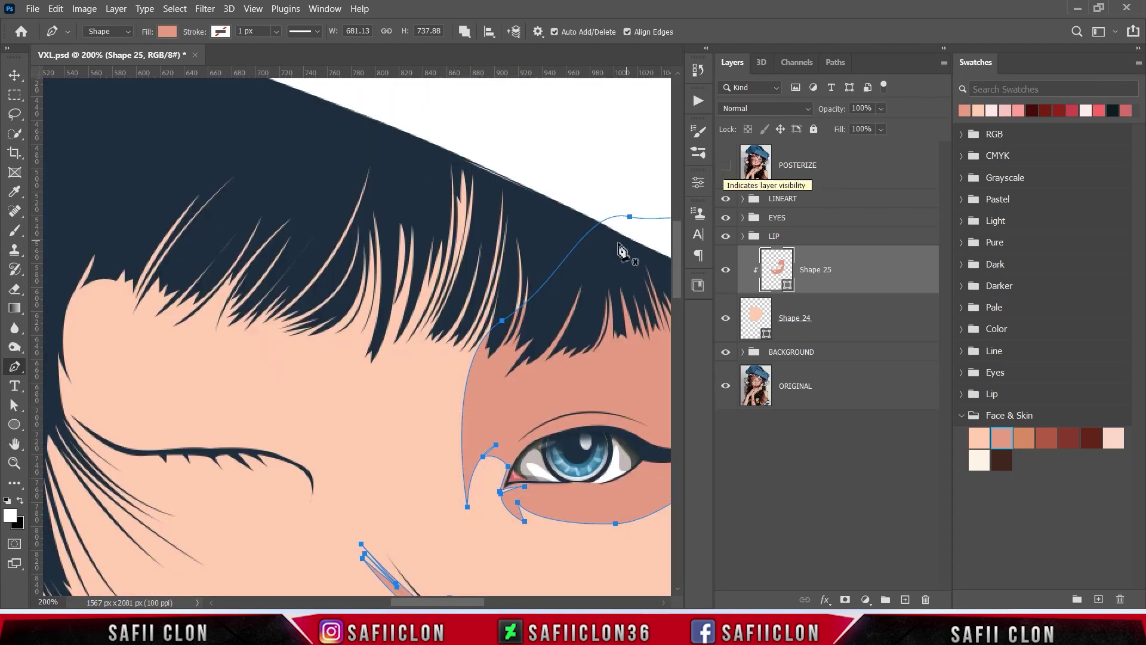
Start a new outline at the bangs and trace the first hair strands down to the brow
left_click(540, 233)
left_click(519, 336)
left_click(523, 285)
left_click_drag(518, 246, 512, 315)
left_click(513, 324)
left_click(503, 325)
left_click(471, 361)
left_click(461, 355)
left_click_drag(497, 242, 502, 252)
Zigzag the outline leftward along the strand tips and up a strand, toggling POSTERIZE
left_click(449, 353)
left_click(458, 329)
left_click(725, 165)
left_click(438, 346)
left_click(438, 335)
left_click(431, 346)
left_click(427, 338)
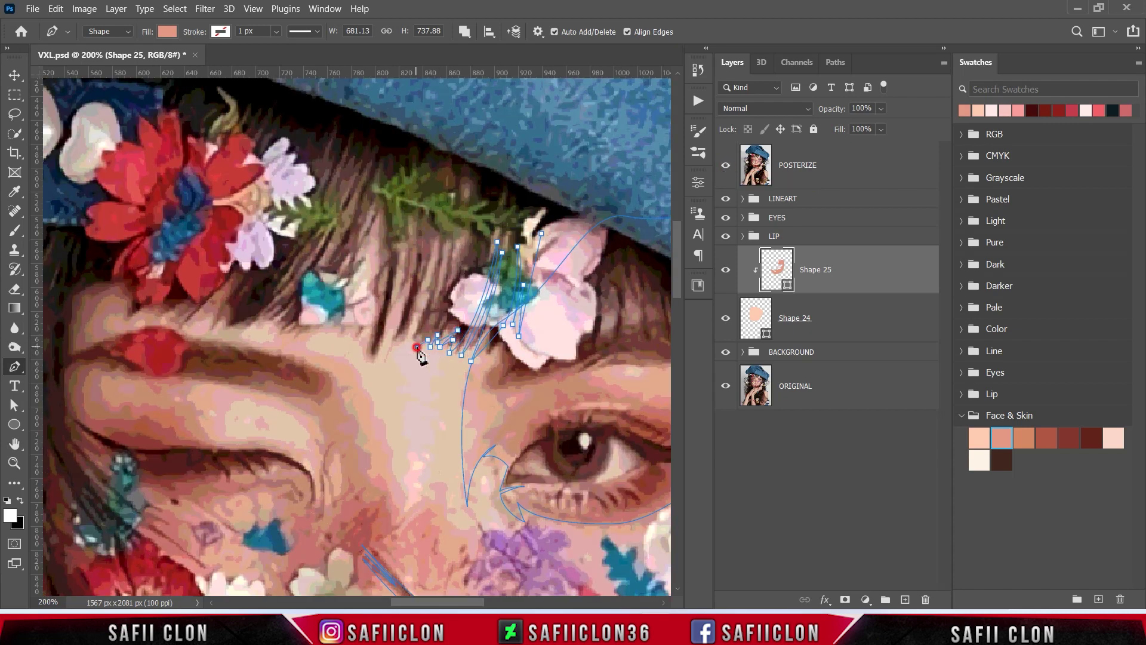
left_click(725, 164)
left_click_drag(466, 195, 459, 143)
left_click(442, 297)
Trace strand tips further left across the forehead, down and up another strand
left_click(451, 270)
left_click(416, 325)
left_click(432, 261)
left_click(397, 338)
left_click(384, 360)
left_click(405, 292)
left_click(388, 320)
left_click(405, 253)
left_click(370, 356)
Curve the outline along the next strands and trace the brow-line tips leftward
left_click(726, 165)
left_click(376, 323)
left_click_drag(374, 249, 374, 217)
left_click(337, 343)
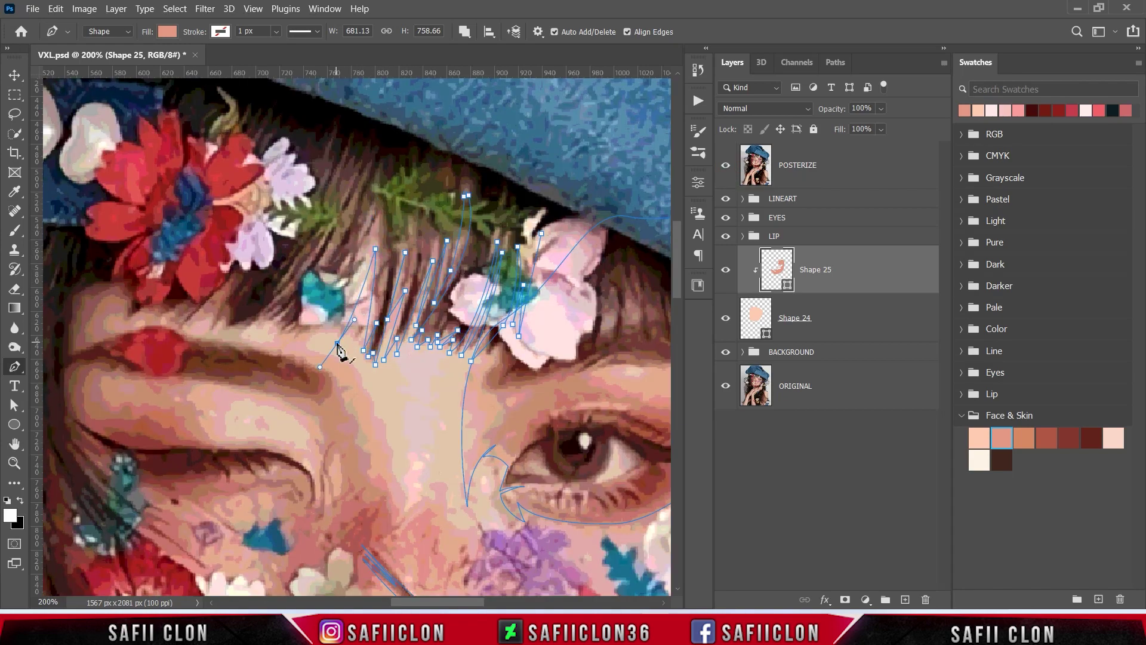
left_click_drag(309, 333, 302, 339)
left_click(295, 329)
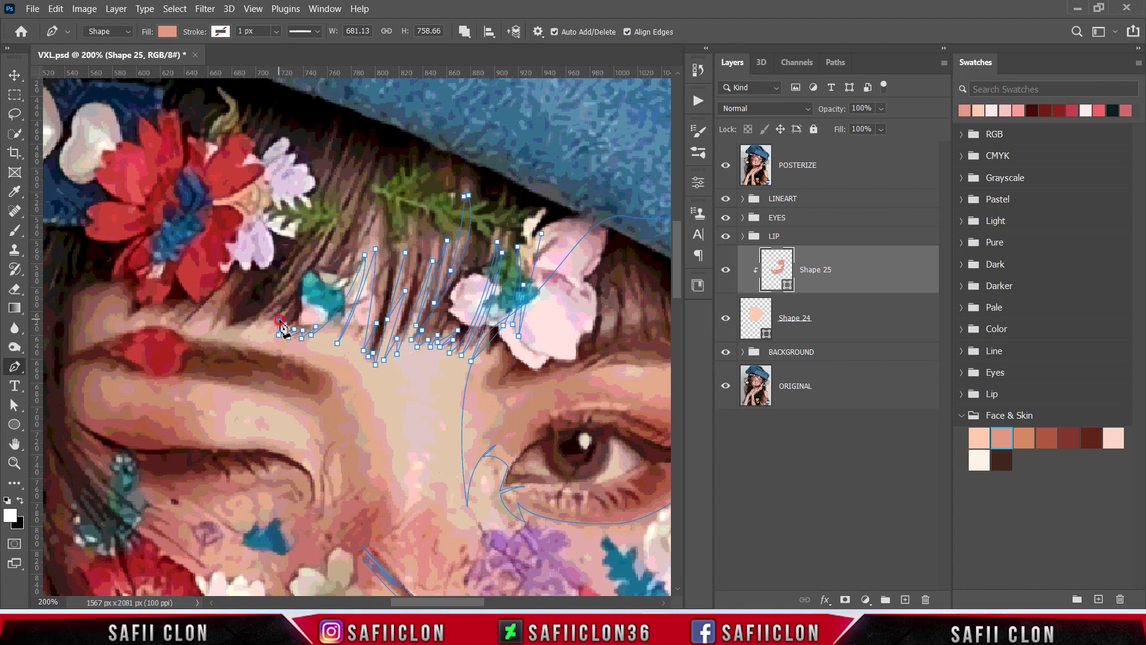
left_click(254, 320)
left_click(328, 237)
left_click(193, 344)
Undo a misplaced point and zigzag to the brow's left end, turning toward the nose
key("ctrl+z")
left_click(223, 301)
left_click(217, 333)
left_click(186, 316)
left_click(173, 321)
left_click(146, 317)
left_click(146, 308)
left_click(98, 336)
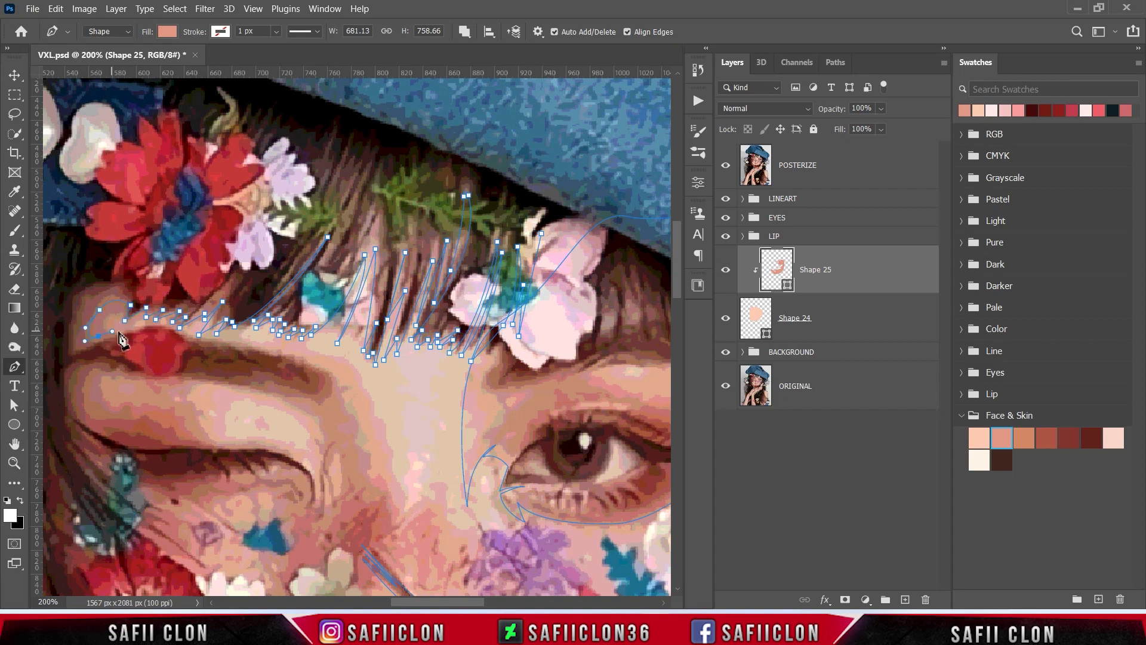
Curve the outline down beside the nose
left_click_drag(316, 351, 352, 359)
scroll(358, 358, "down", 2)
mouse_move(394, 365)
left_mouse_down()
mouse_move(405, 412)
mouse_move(394, 402)
left_mouse_up()
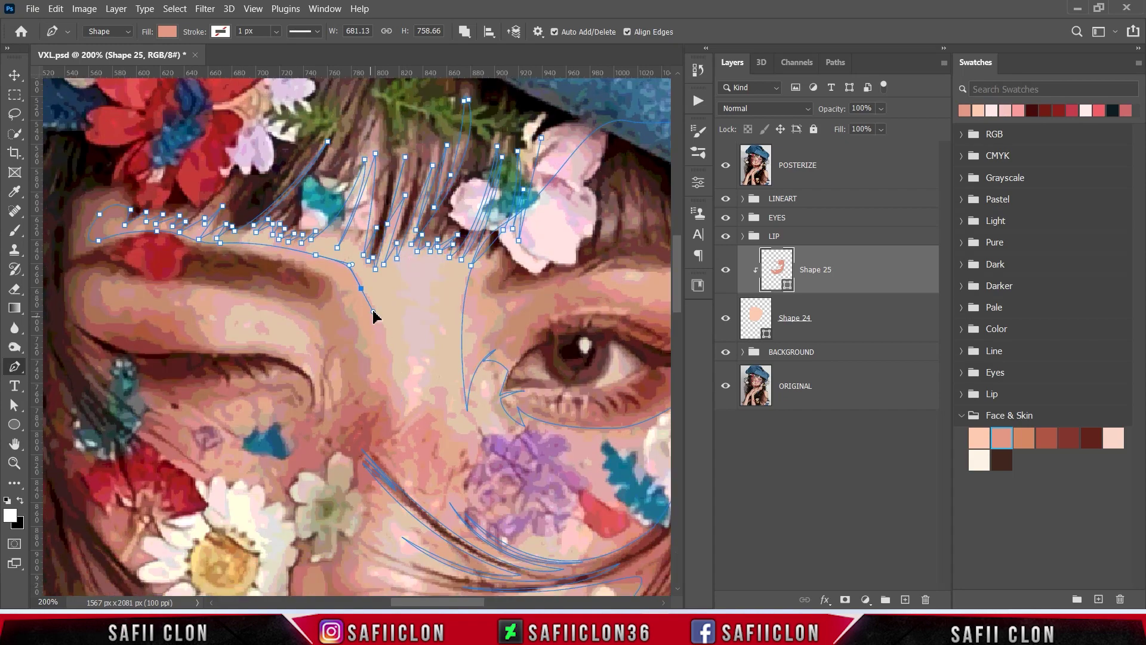
scroll(371, 312, "down", 1)
scroll(397, 358, "down", 1)
scroll(410, 336, "up", 2)
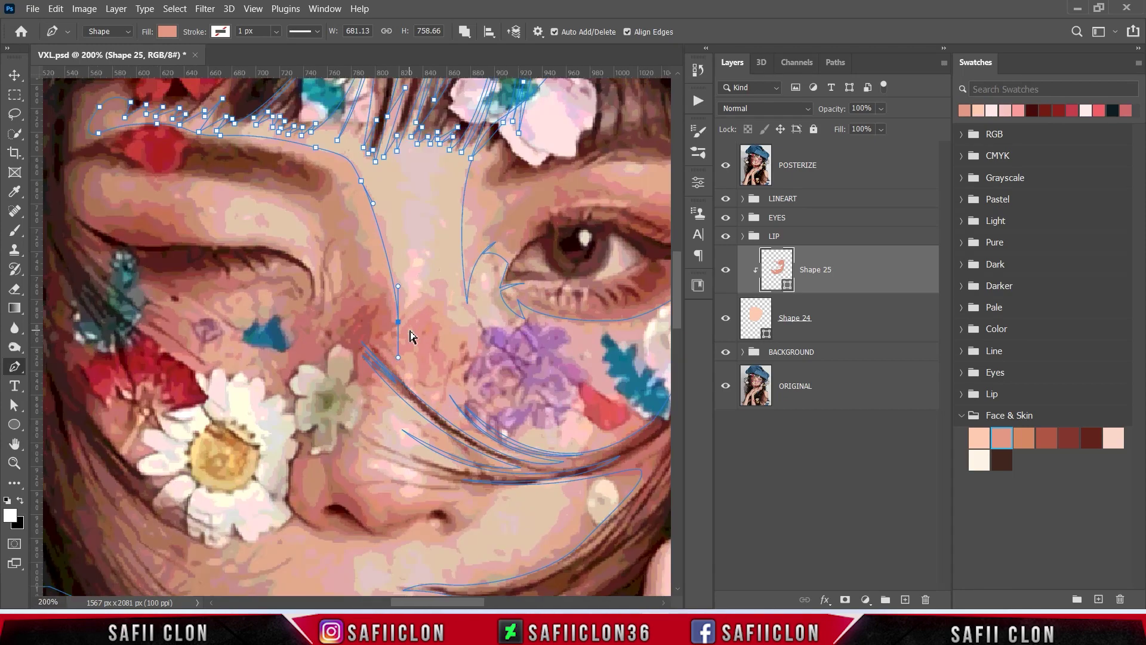
scroll(410, 334, "down", 1)
mouse_move(371, 415)
left_mouse_down()
mouse_move(381, 437)
mouse_move(410, 447)
mouse_move(438, 432)
mouse_move(513, 434)
left_mouse_up()
Trace the strand curves across the cheek, checking against POSTERIZE, and bend down under the nose
left_click(379, 423)
left_click(727, 165)
left_click(726, 165)
left_click(370, 390)
left_click(404, 413)
left_click_drag(455, 436, 520, 427)
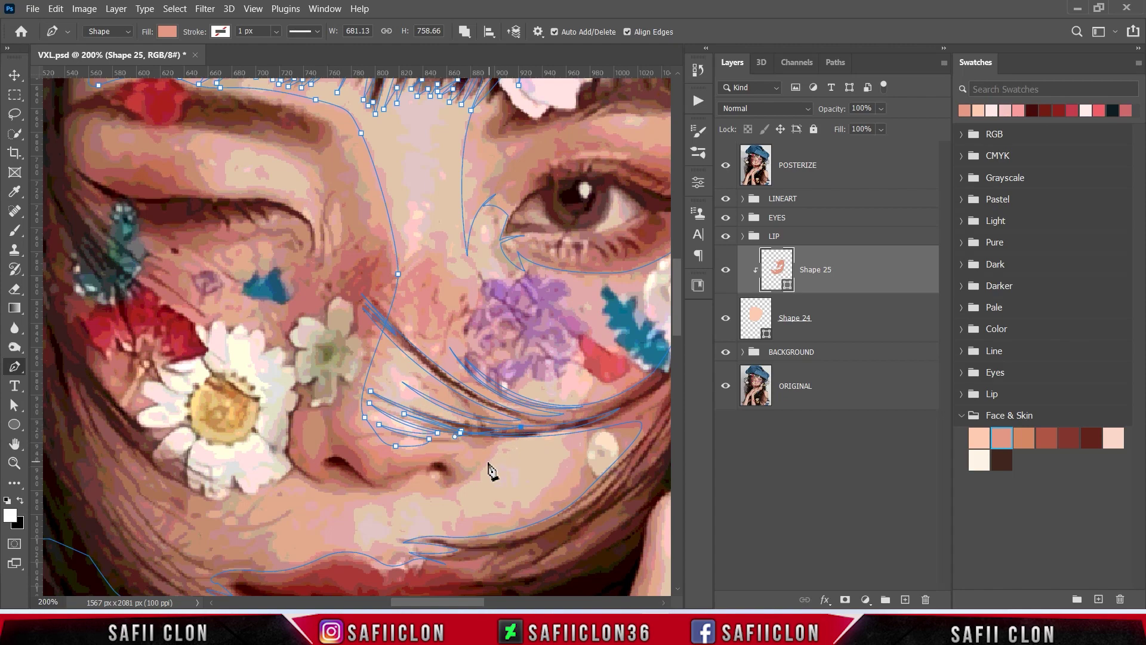
left_click(726, 165)
left_click_drag(530, 431, 552, 431)
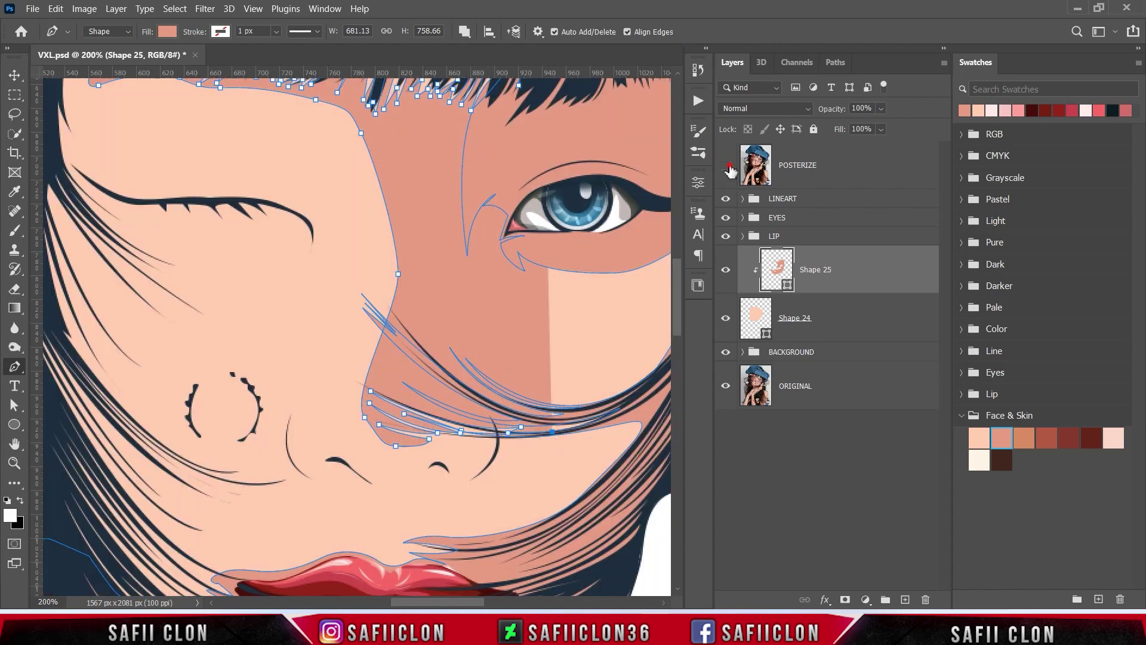
left_click(726, 165)
left_click(506, 441)
left_click_drag(475, 471, 469, 486)
Run the outline left under the nose
left_click(437, 488)
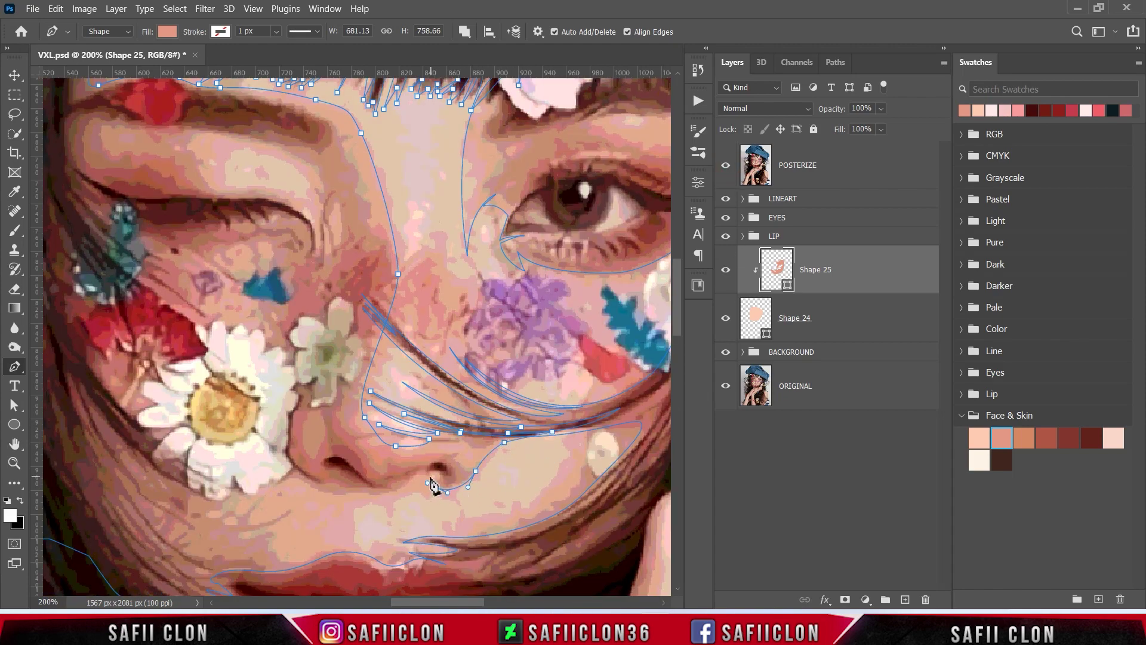
left_click(412, 477)
left_click_drag(369, 494, 271, 480)
left_click(343, 491)
left_click(314, 484)
scroll(271, 476, "down", 1)
scroll(271, 475, "down", 1)
left_click_drag(257, 402, 251, 403)
Zigzag along the hair strands down-left toward the lip
left_click(245, 411)
left_click(229, 405)
left_click(209, 428)
left_click(235, 427)
left_click(257, 423)
left_click(292, 421)
left_click(249, 439)
left_click(202, 445)
left_click_drag(237, 444, 213, 449)
Shape the outline with points and curves along the upper lip
left_click(252, 456)
left_click_drag(304, 480, 343, 476)
left_click_drag(270, 499, 250, 500)
scroll(256, 506, "down", 1)
scroll(256, 507, "down", 2)
scroll(256, 411, "up", 1)
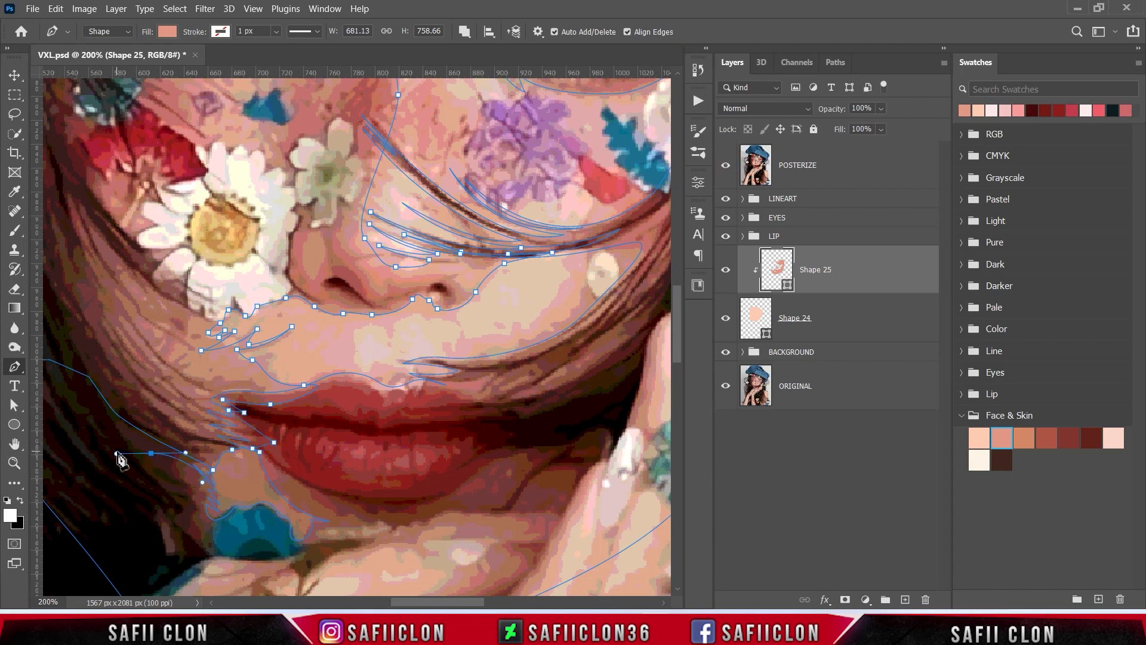
Run the outline up the face's left side, around the hat edge, back to the forehead
key("ctrl+minus")
key("ctrl+minus")
left_click(211, 280)
left_click(212, 184)
left_click(257, 97)
left_click(361, 86)
left_click(406, 130)
left_click(431, 154)
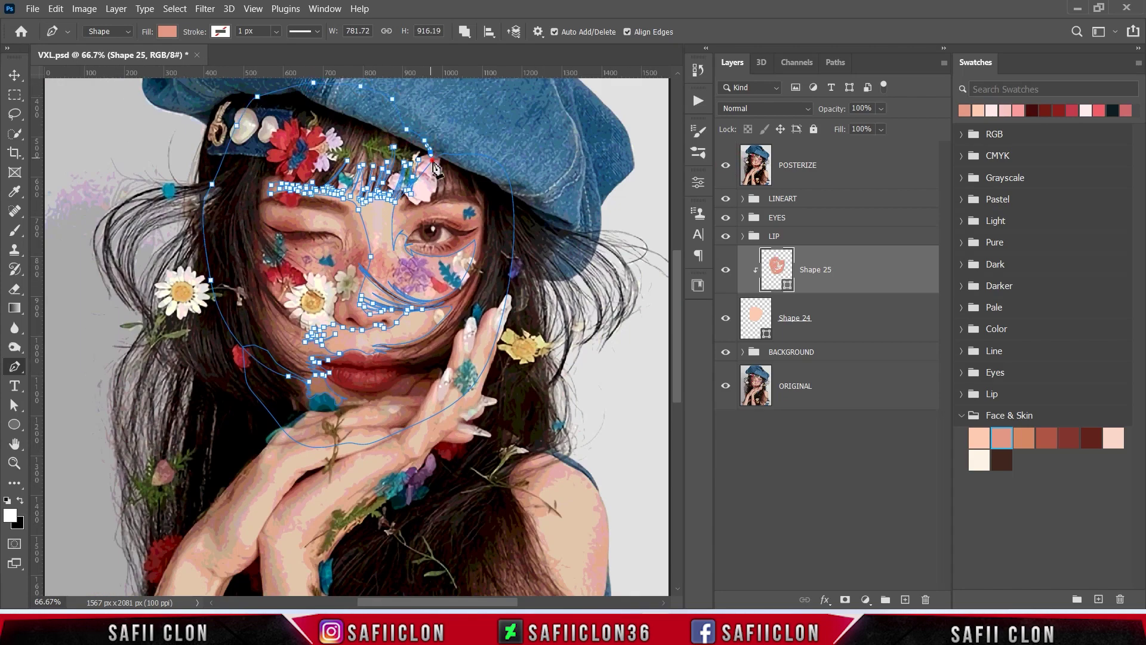
Hide POSTERIZE, close the shadow outline at its start point and commit the shape
left_click(724, 165)
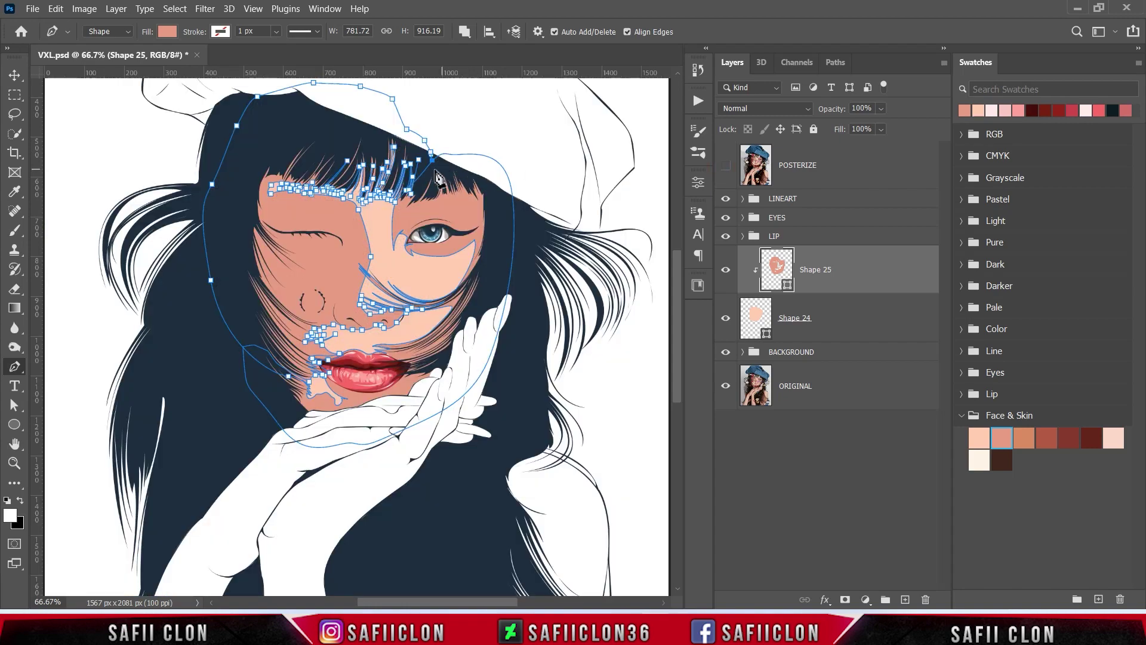
left_click(420, 167)
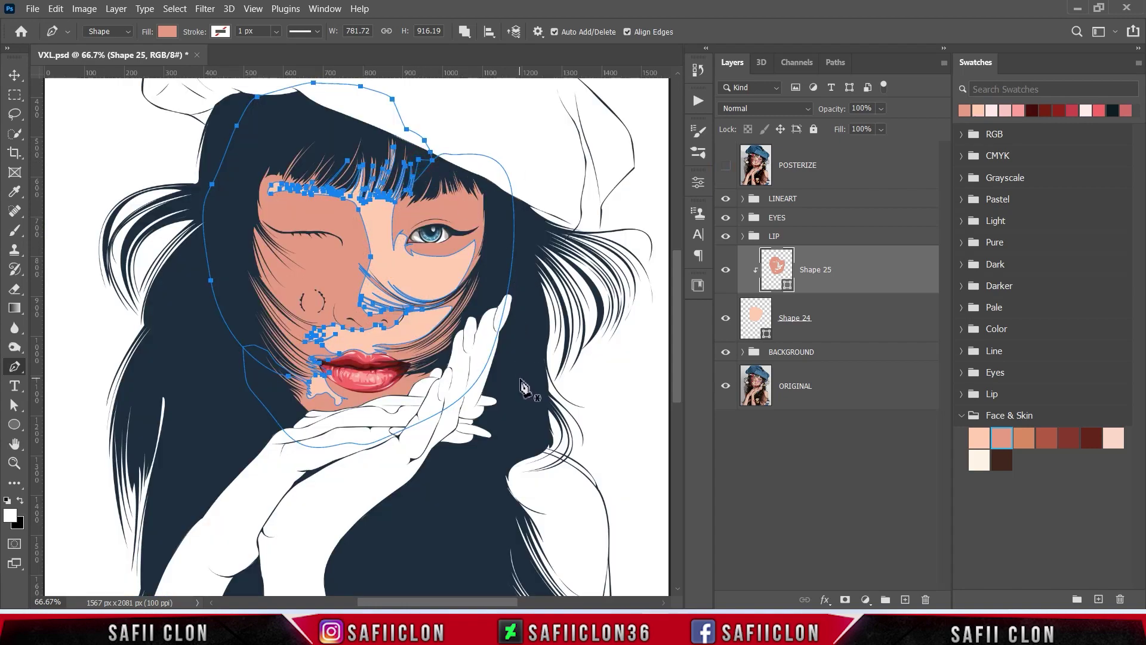
key("Return")
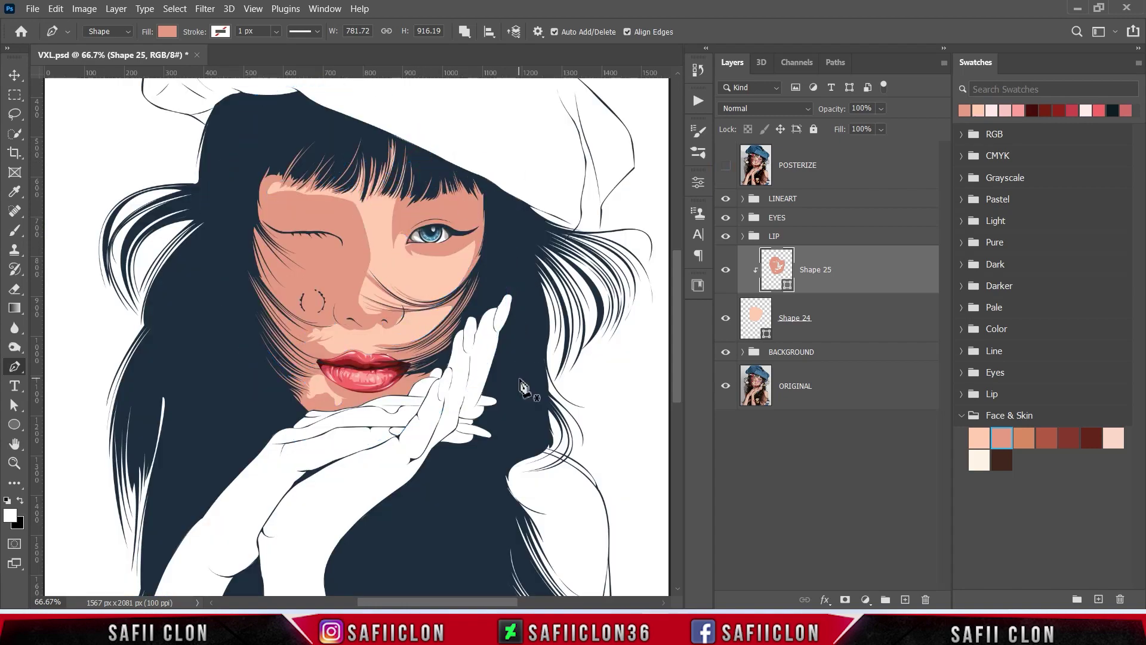
key("ctrl+minus")
key("ctrl+minus")
key("ctrl+plus")
key("ctrl+plus")
key("ctrl+plus")
key("ctrl+plus")
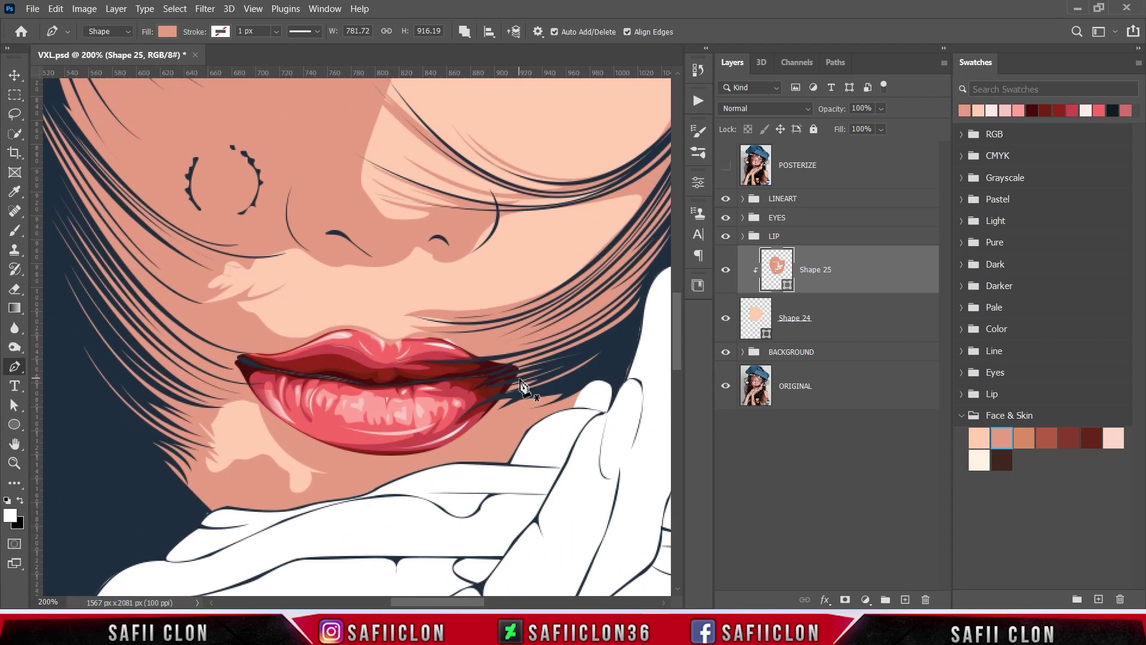
scroll(473, 307, "up", 3)
scroll(486, 326, "up", 2)
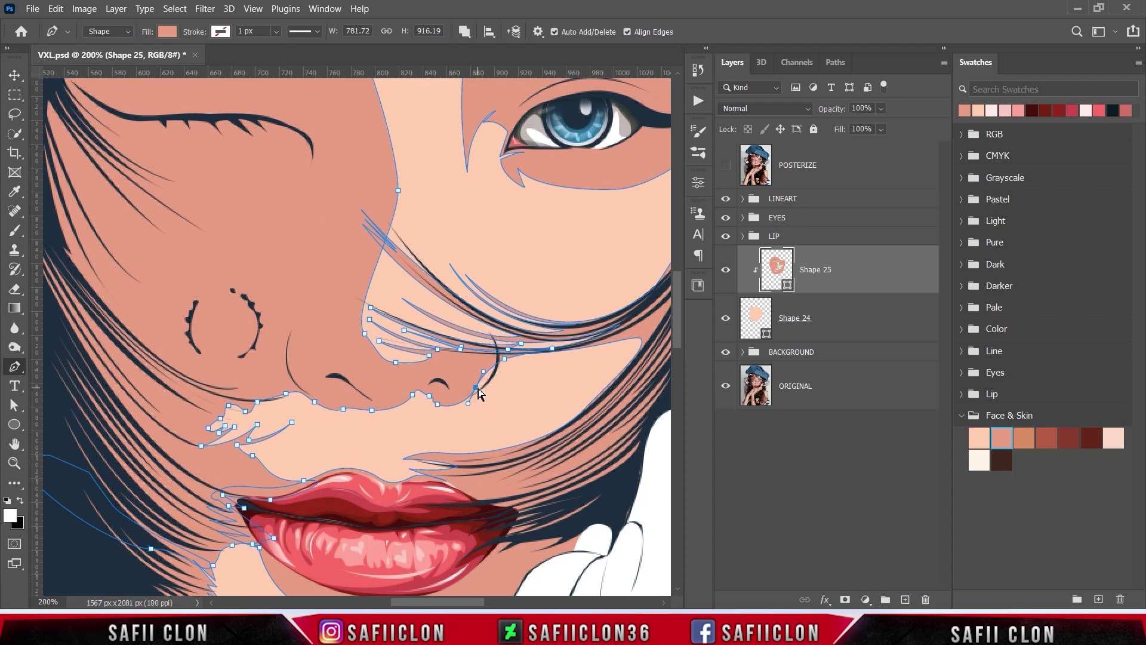
Add a point by the nose, try Subtract Front Shape, undo it, and show POSTERIZE again
left_click(490, 381)
key("ctrl+minus")
key("ctrl+minus")
key("ctrl+minus")
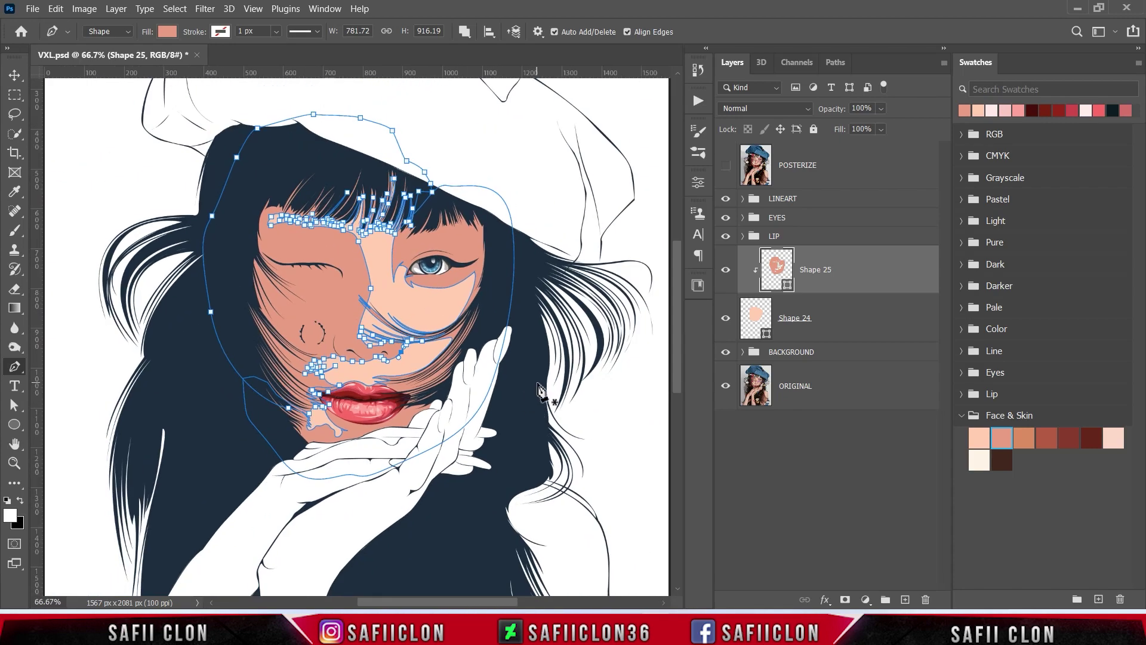
left_click(465, 32)
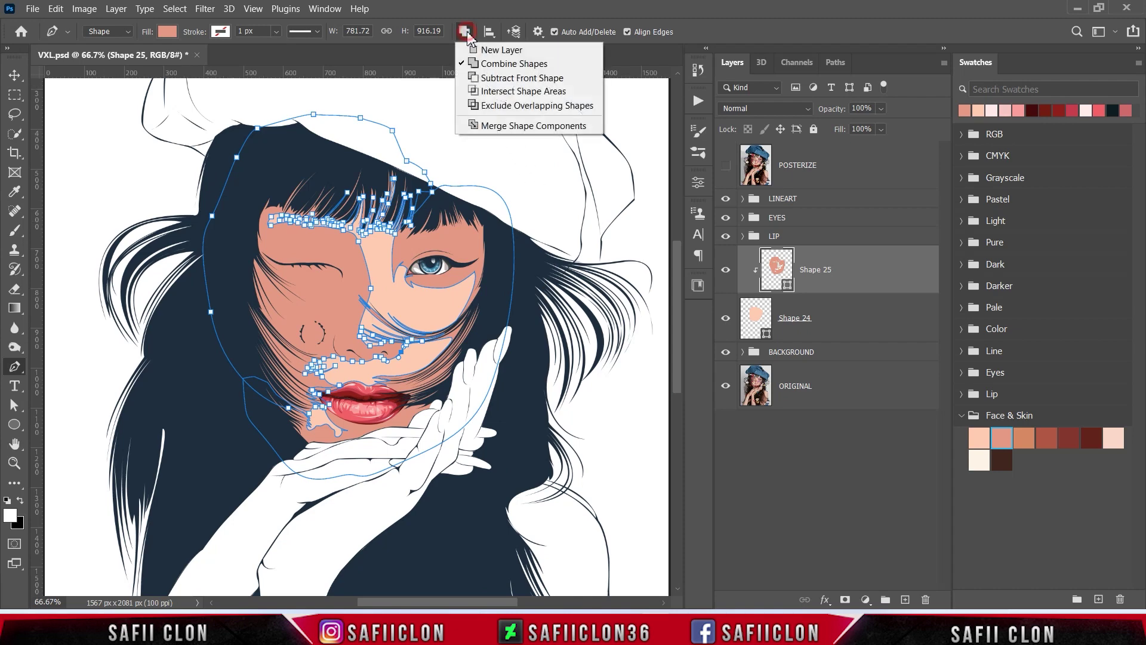
left_click(512, 79)
key("ctrl+z")
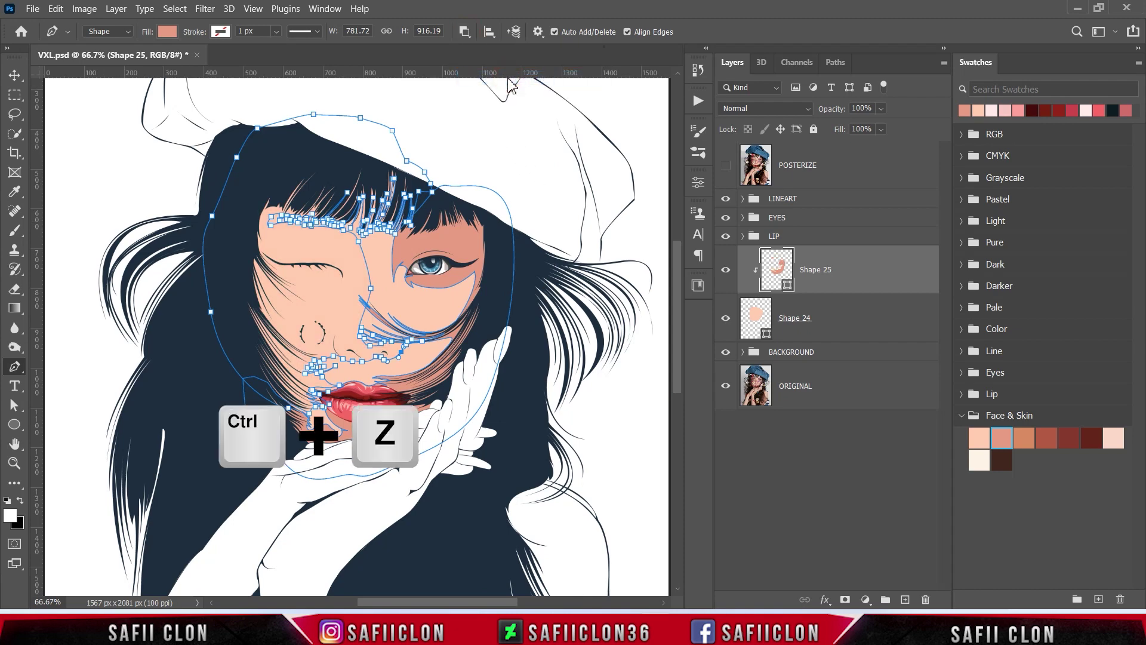
left_click(726, 168)
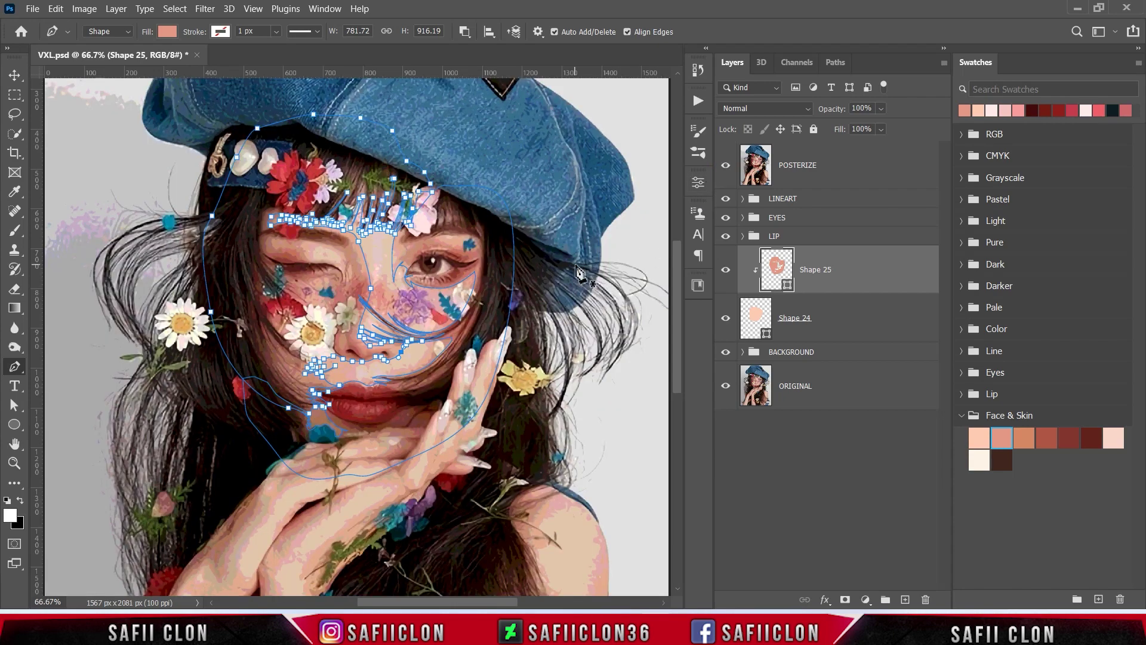
key("ctrl+plus")
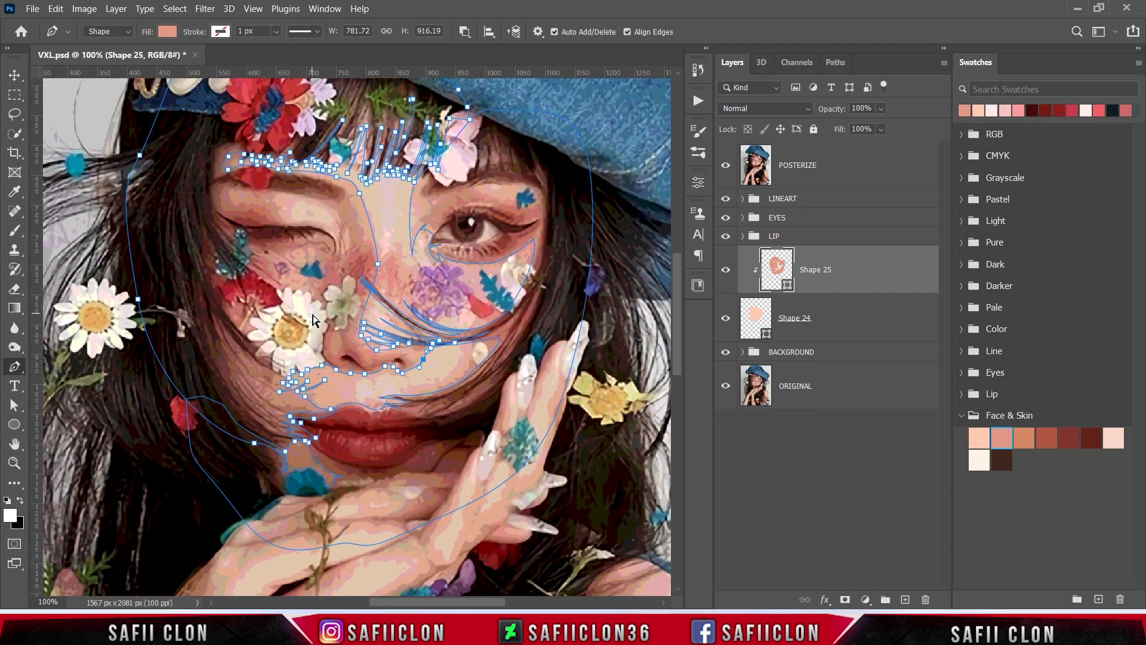
Trace an outline from under the left brow down past the winking eye to a lower tip
key("ctrl+plus")
scroll(316, 325, "up", 3)
scroll(328, 329, "up", 3)
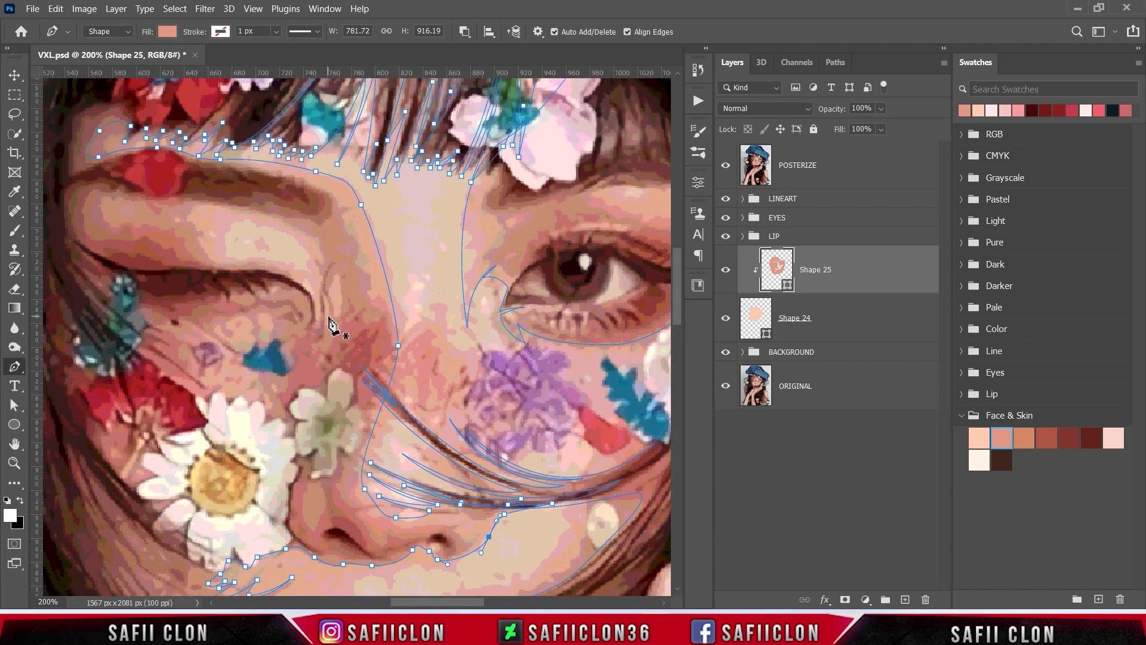
scroll(320, 331, "up", 1)
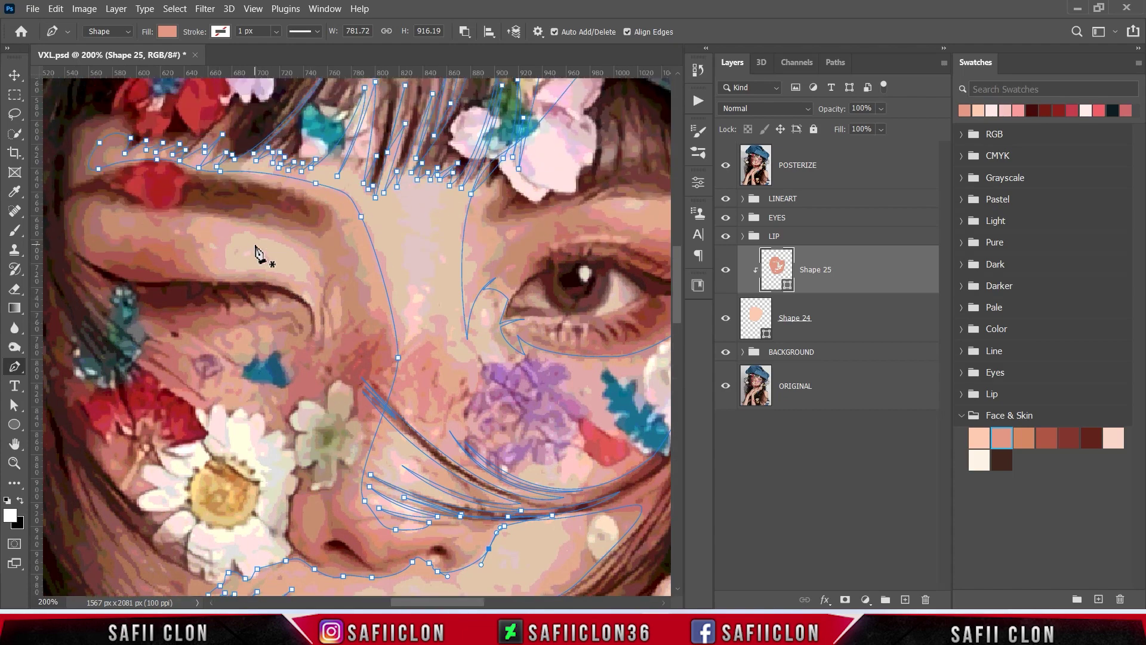
left_click(283, 236)
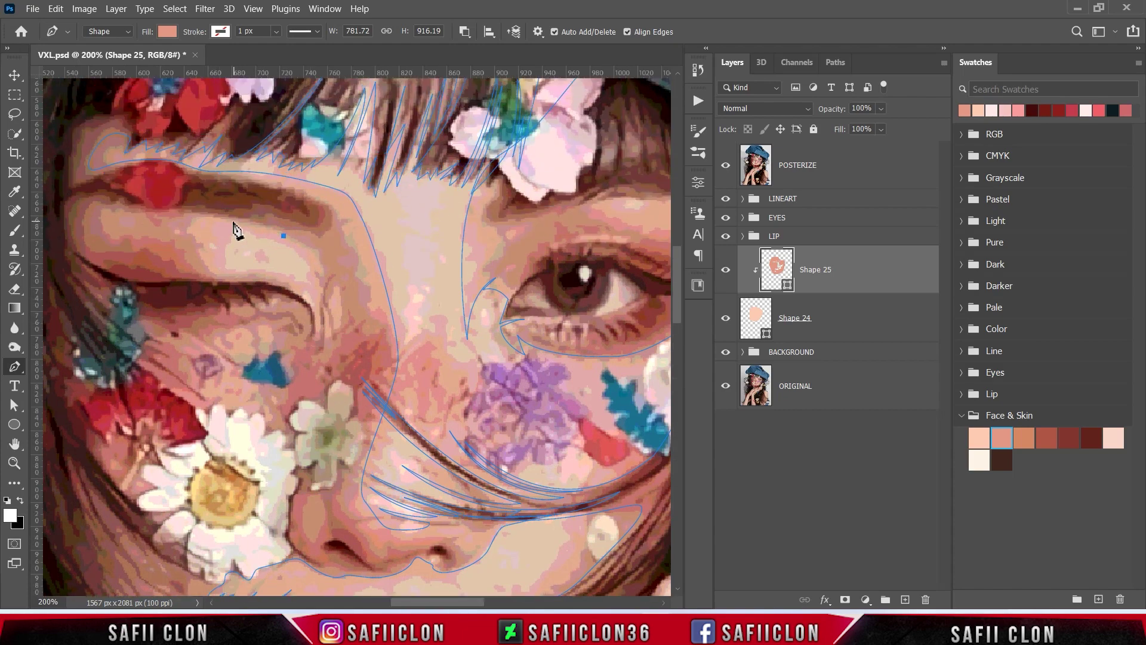
mouse_move(215, 220)
left_mouse_down()
mouse_move(198, 219)
mouse_move(192, 242)
left_mouse_up()
left_click(221, 273)
left_click(297, 288)
left_click(314, 339)
left_click_drag(314, 339, 311, 349)
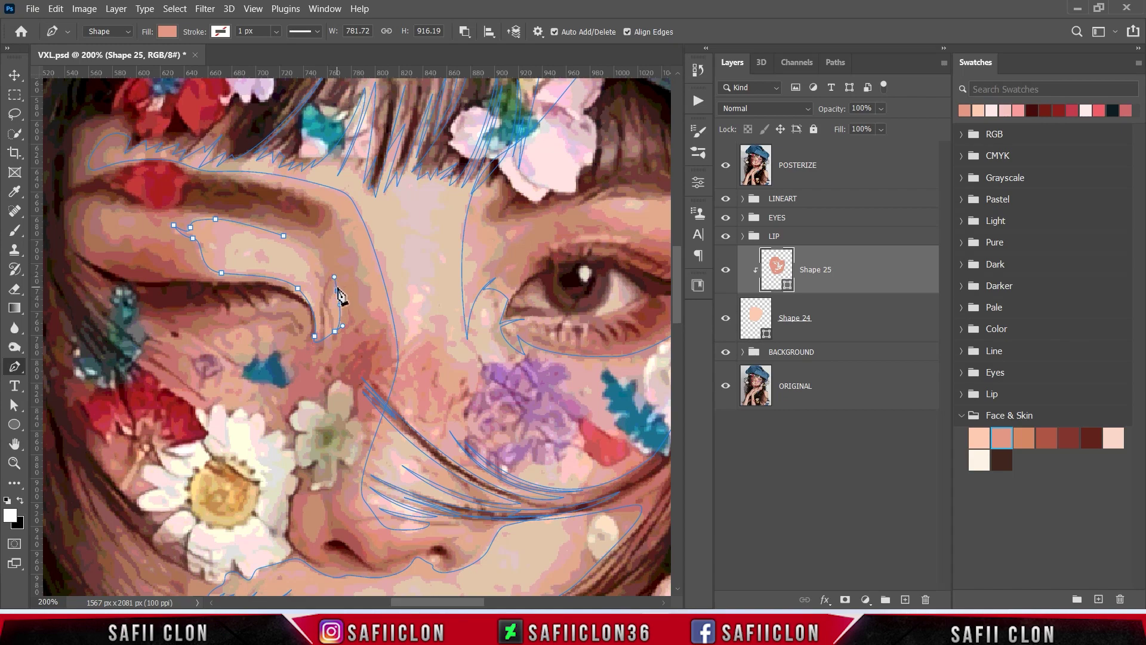
Curve the returning edge up along the eye crease, checking it with POSTERIZE hidden and shown
left_click(320, 280)
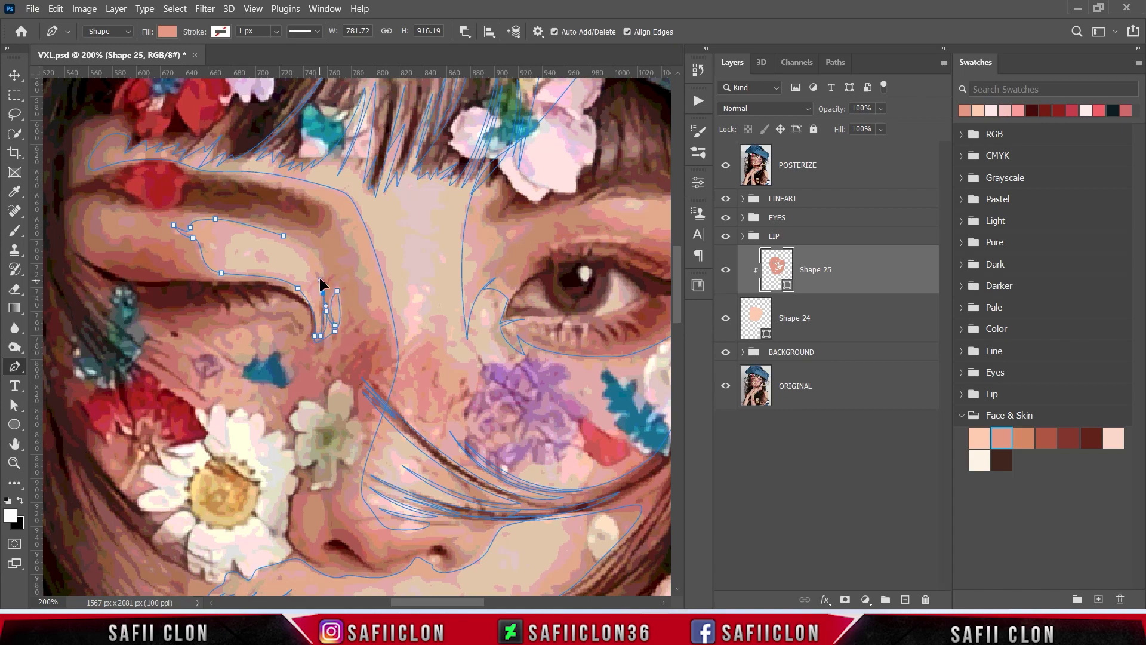
left_click(301, 257)
left_click_drag(311, 245, 302, 240)
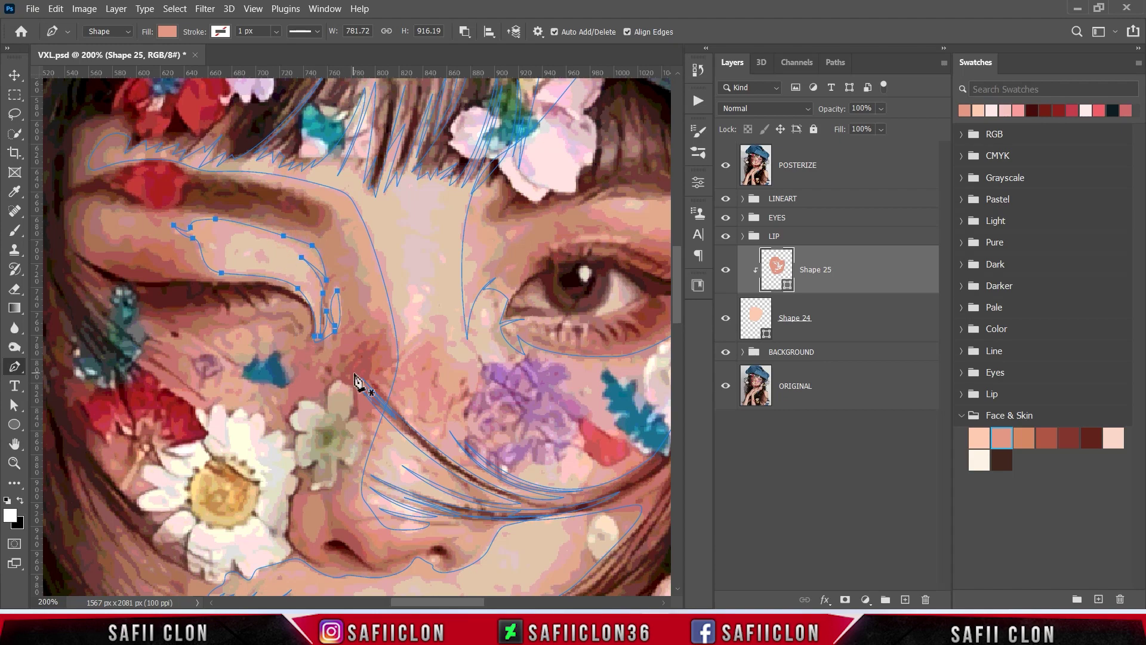
left_click(726, 174)
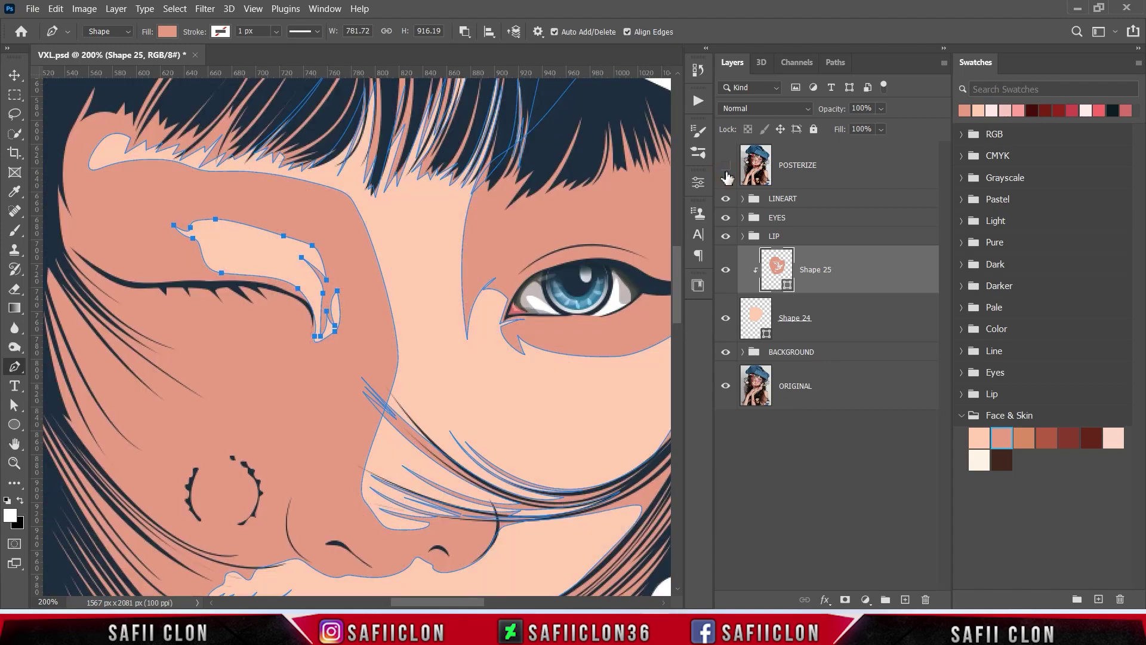
left_click(725, 170)
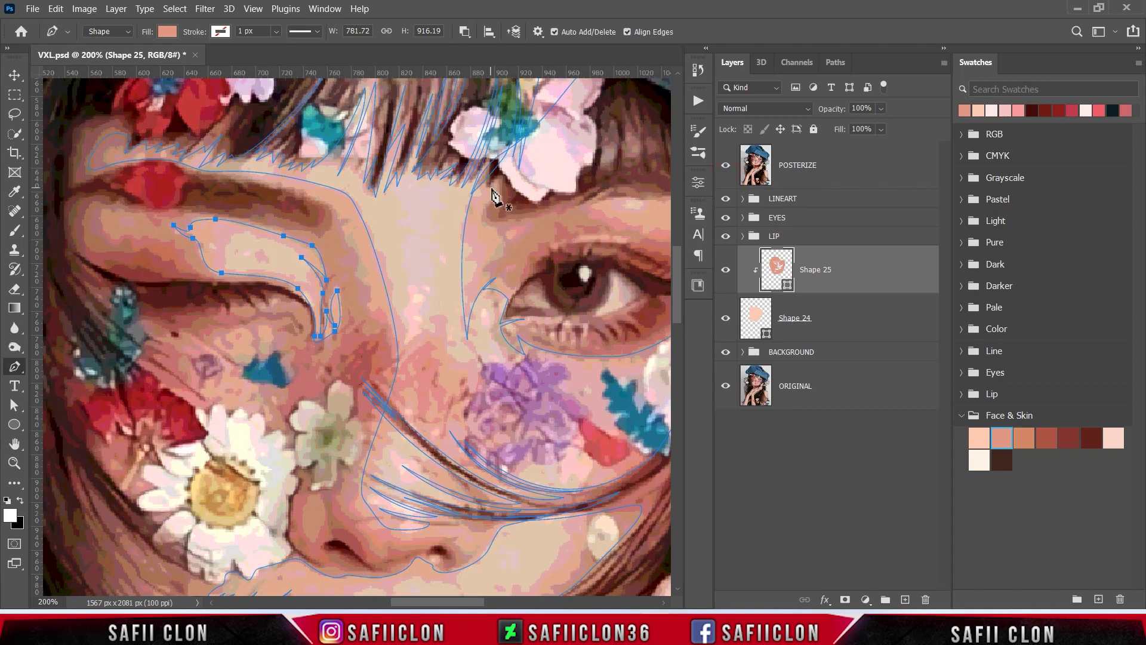
scroll(440, 280, "down", 1)
scroll(451, 285, "down", 1)
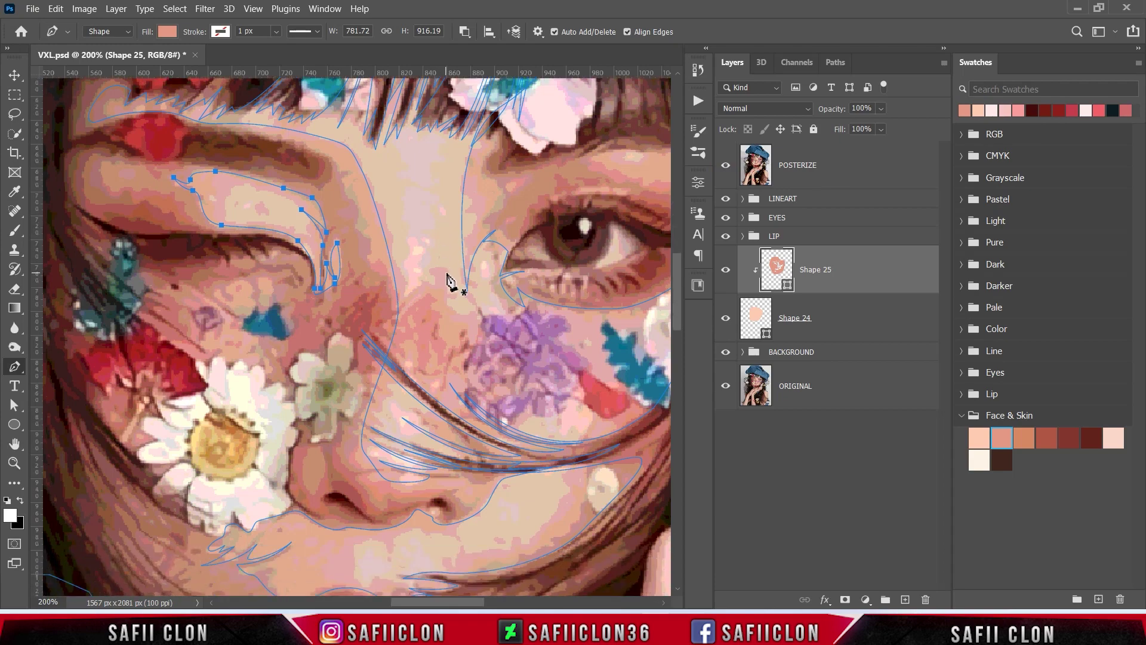
scroll(450, 281, "up", 1)
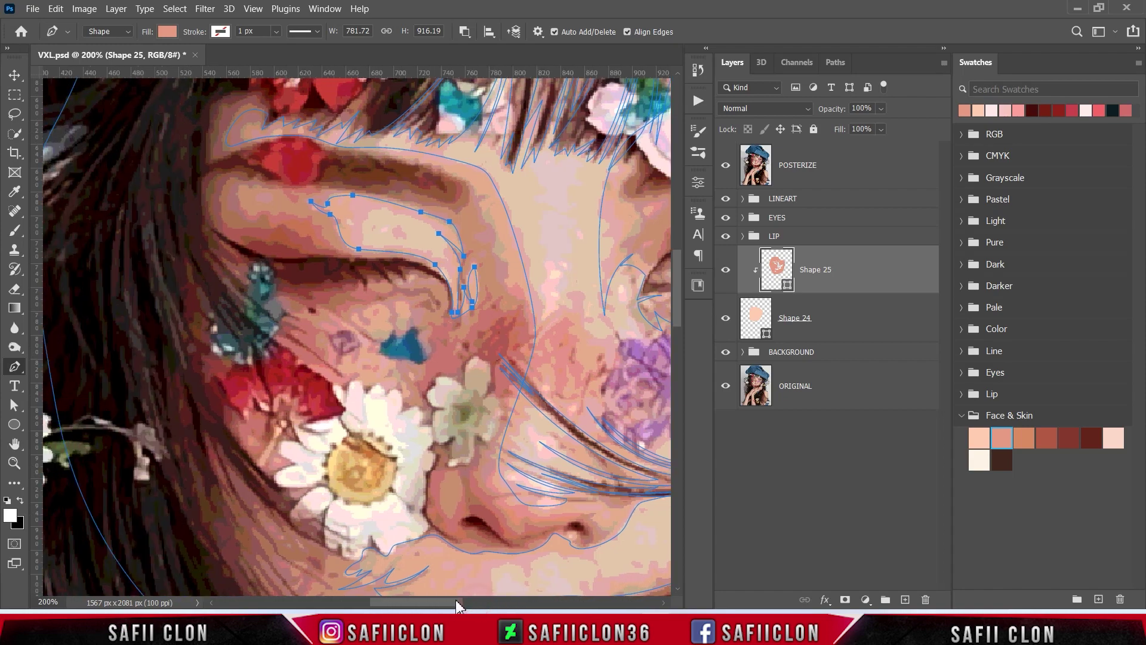
left_click_drag(480, 606, 457, 605)
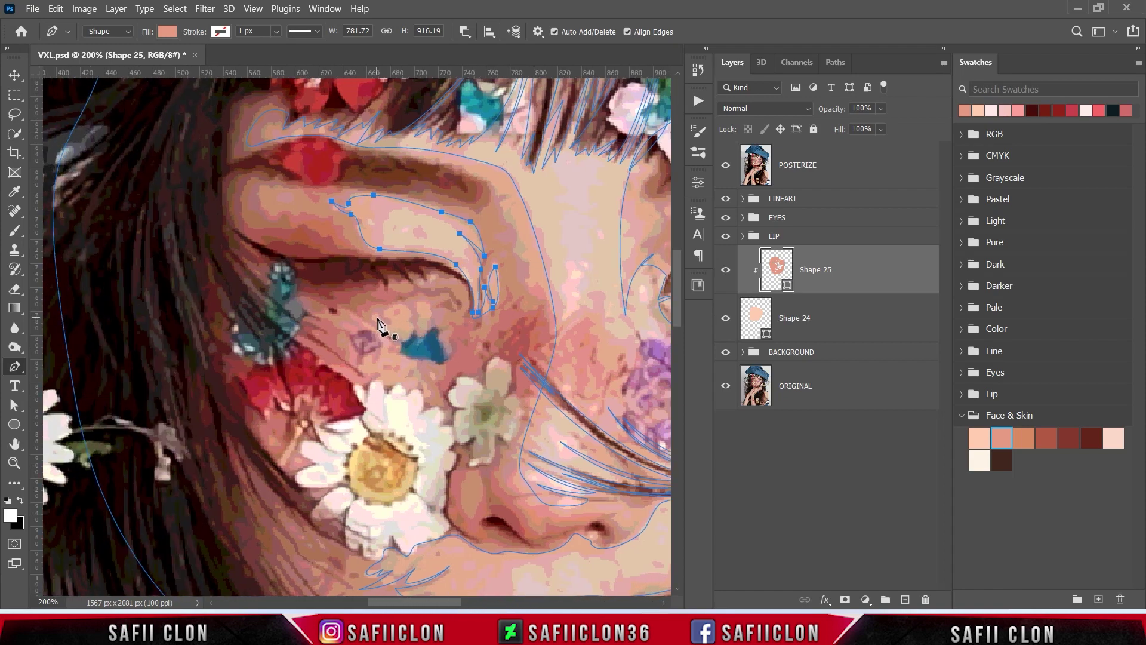
Draw a closed shading shape on the cheek under the winking eye
left_click(427, 305)
left_click_drag(384, 311, 363, 323)
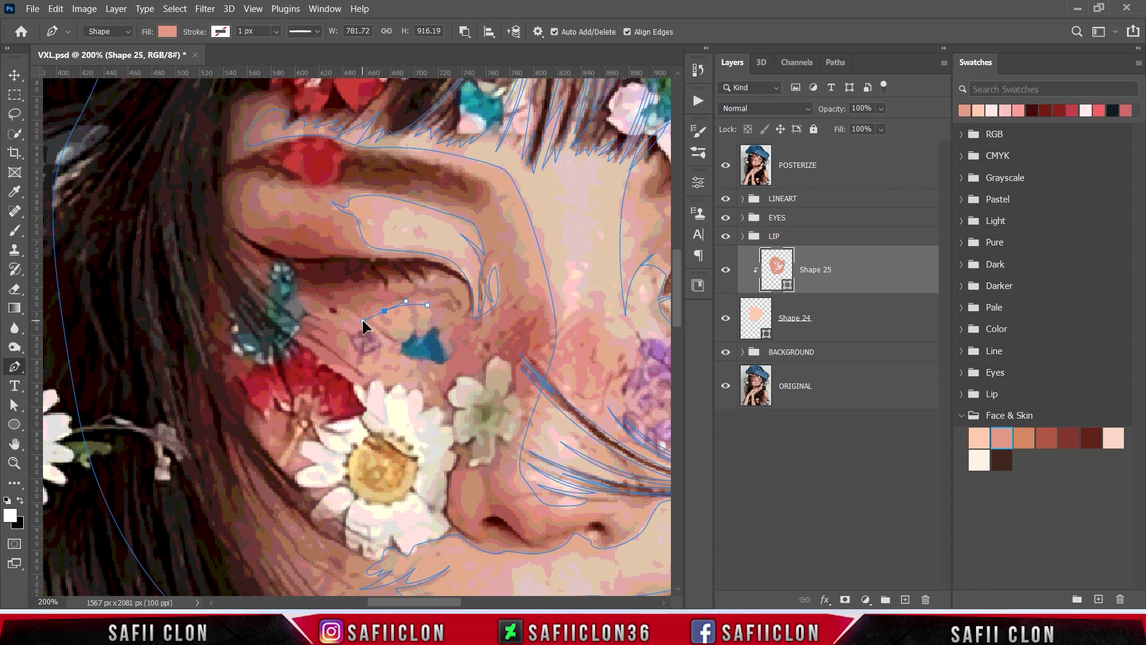
mouse_move(278, 304)
left_mouse_down()
mouse_move(250, 292)
mouse_move(282, 307)
left_mouse_up()
left_click(370, 397)
left_click(419, 413)
left_click(422, 372)
left_click(439, 329)
left_click(427, 305)
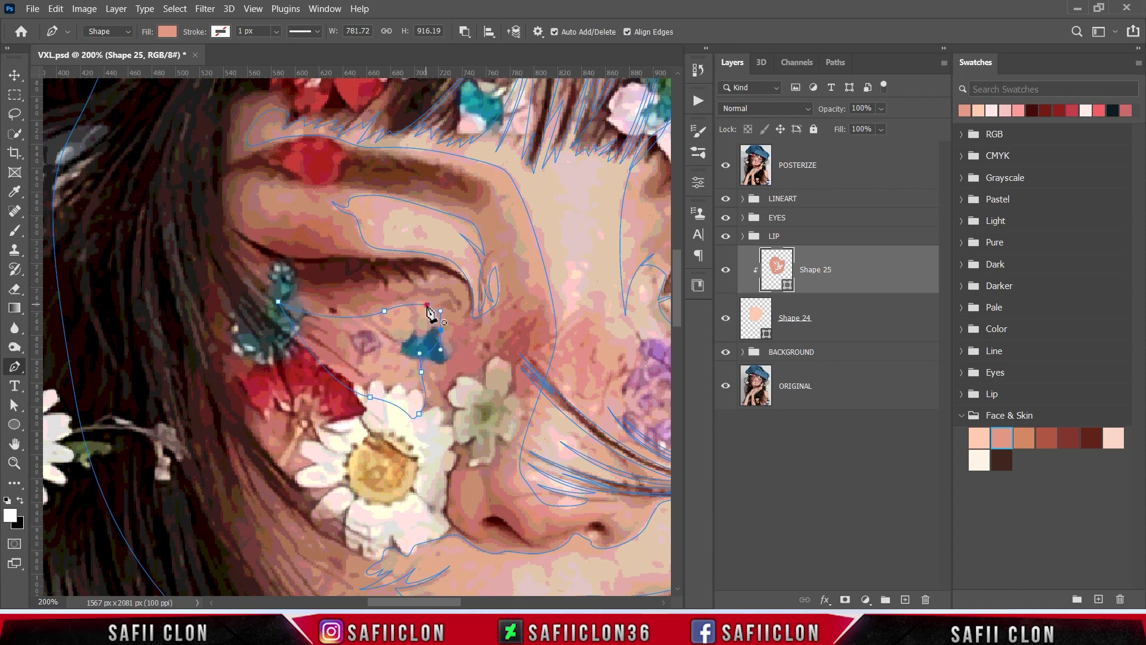
Add points along the eyelid crease and close a small shape beside the nose
scroll(468, 352, "up", 1)
left_click(427, 288)
left_click(456, 291)
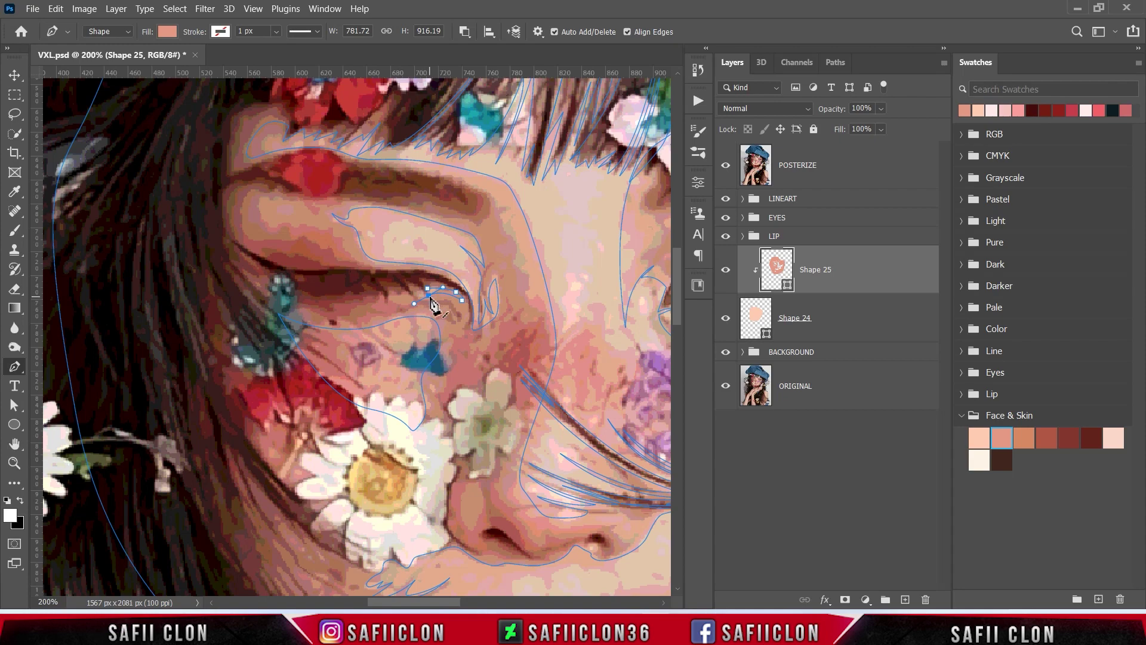
scroll(477, 331, "down", 5)
left_click(467, 386)
left_click(470, 359)
left_click(471, 359)
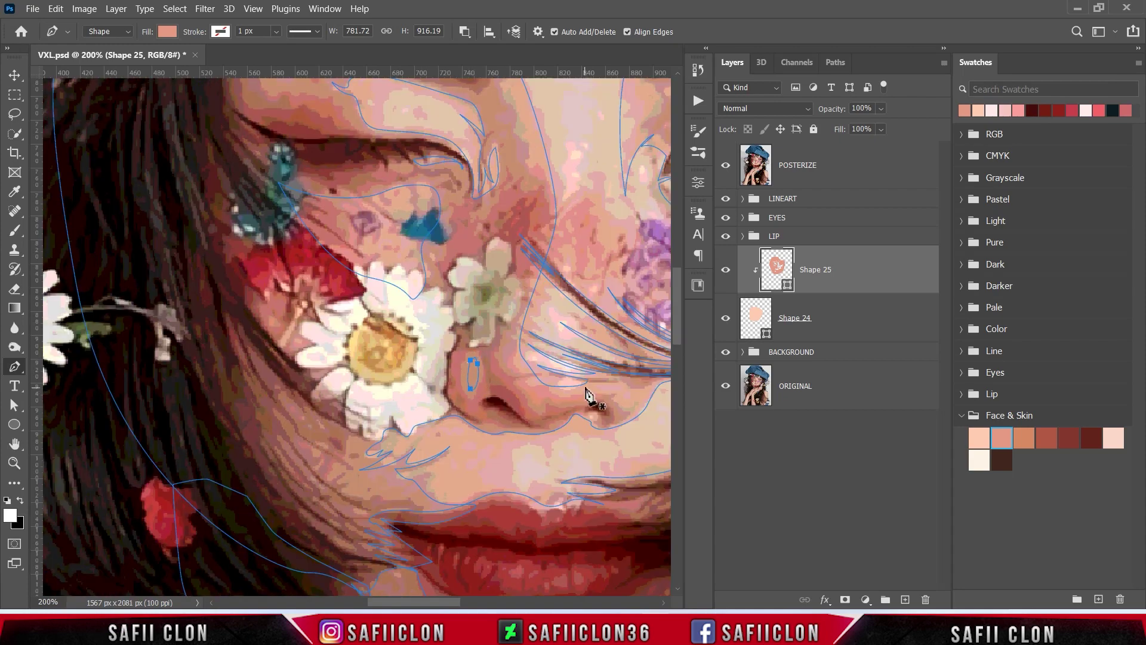
Draw a shading shape above the open eye, curving along the lower brow edge
scroll(593, 401, "right", 8)
left_click(368, 416)
scroll(368, 416, "up", 5)
scroll(368, 416, "right", 6)
left_click(462, 190)
left_click(371, 194)
left_click(416, 213)
left_click_drag(461, 233, 469, 236)
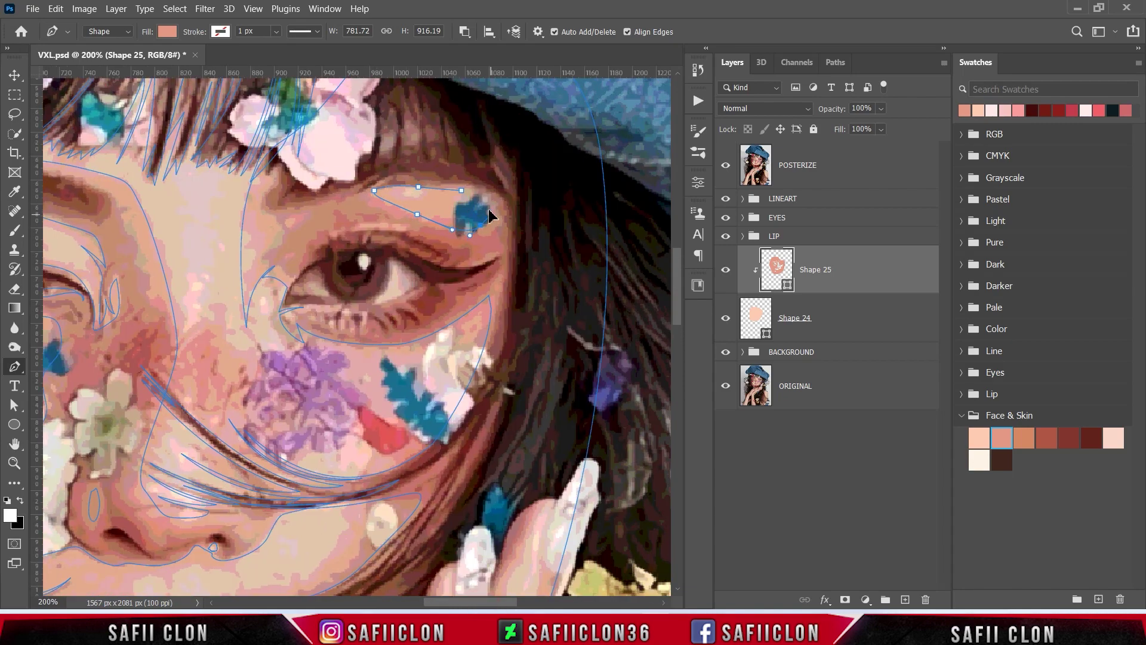
Add another shape above the open eye and small cheek points, then zoom out
left_click(336, 232)
left_click(401, 225)
left_click_drag(464, 601, 448, 601)
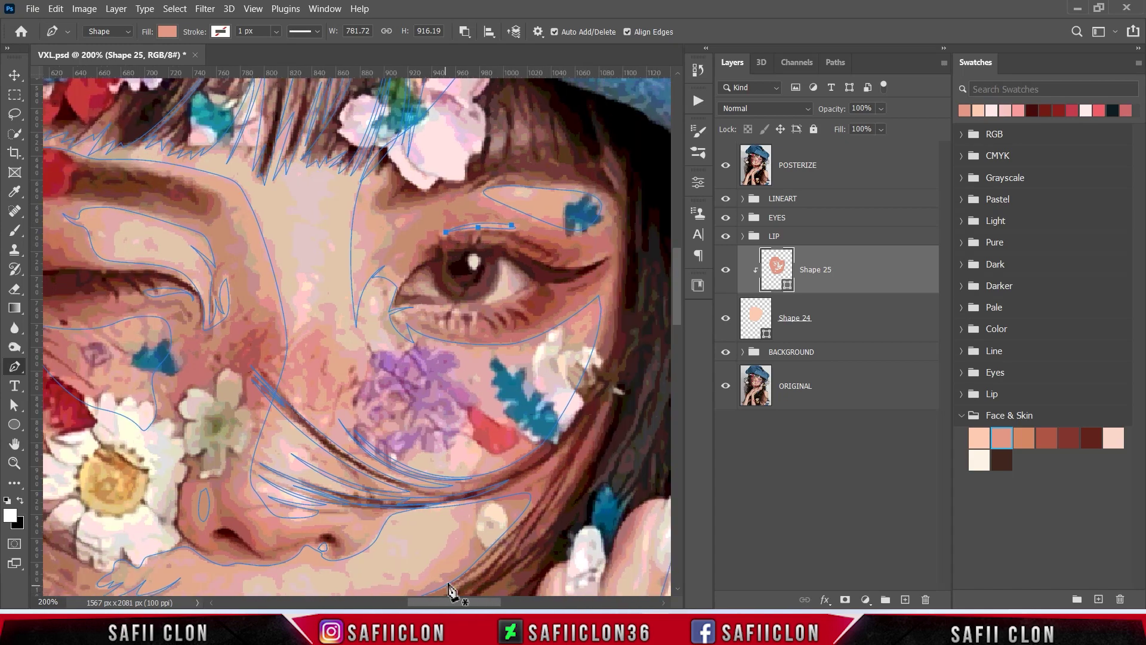
key("Return")
left_click(453, 325)
left_click_drag(497, 602, 465, 604)
scroll(219, 314, "down", 5)
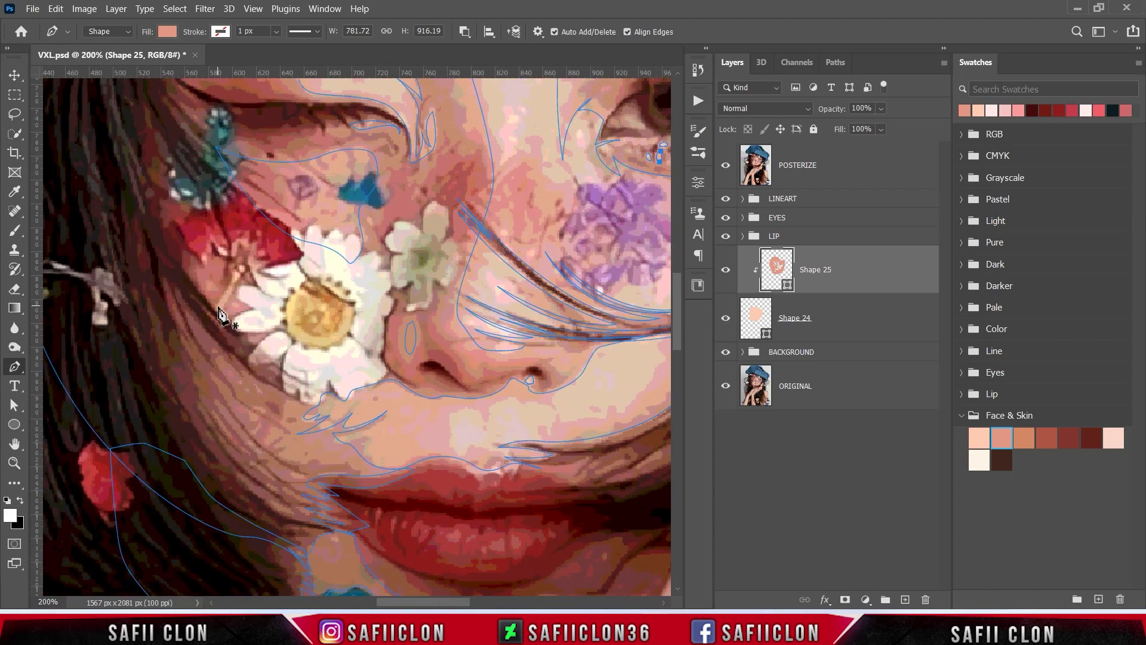
left_click(210, 290)
key("ctrl+minus")
key("ctrl+minus")
key("ctrl+minus")
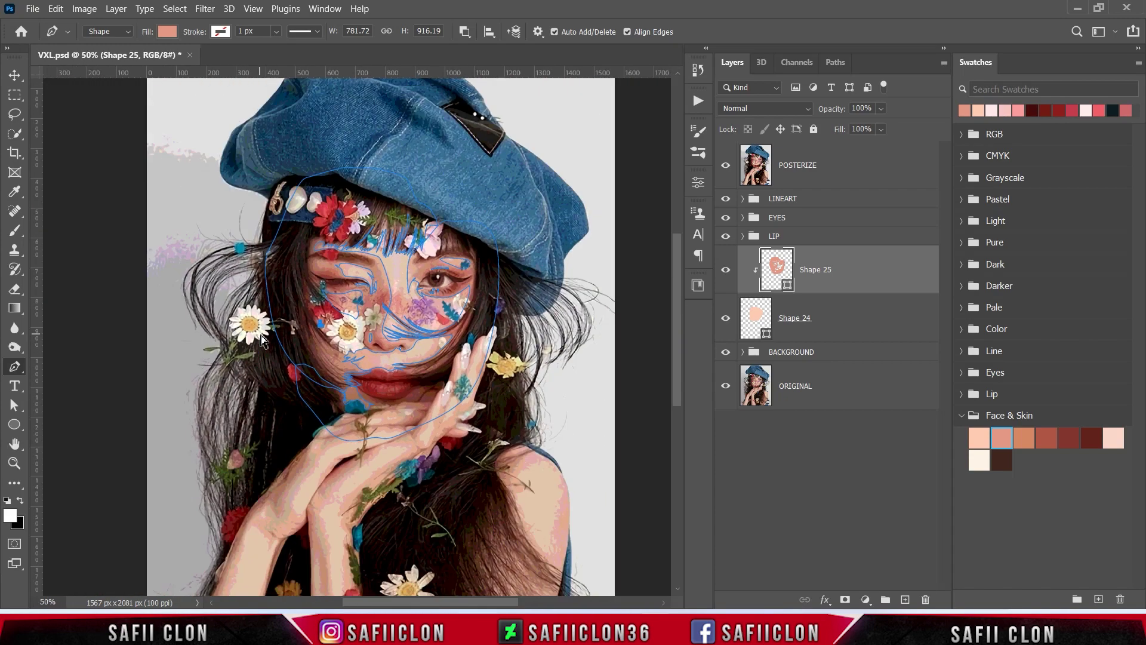
Trace three small highlight shapes on the forehead
key("ctrl+plus")
key("ctrl+plus")
key("ctrl+plus")
left_click_drag(427, 604, 484, 604)
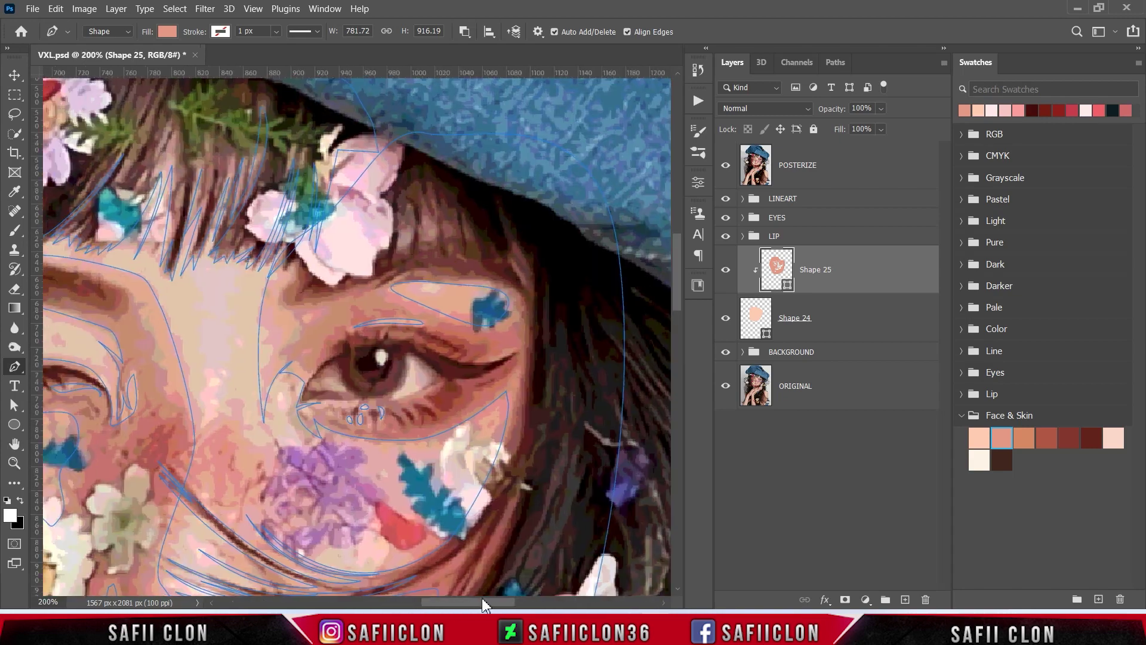
left_click(401, 227)
left_click(400, 244)
left_click(412, 241)
left_click(423, 222)
left_click(436, 230)
left_click(515, 264)
left_click(528, 283)
scroll(568, 335, "down", 3)
Hide the POSTERIZE layer and zoom around to review the flat-colour portrait
key("ctrl+minus")
key("ctrl+minus")
key("ctrl+minus")
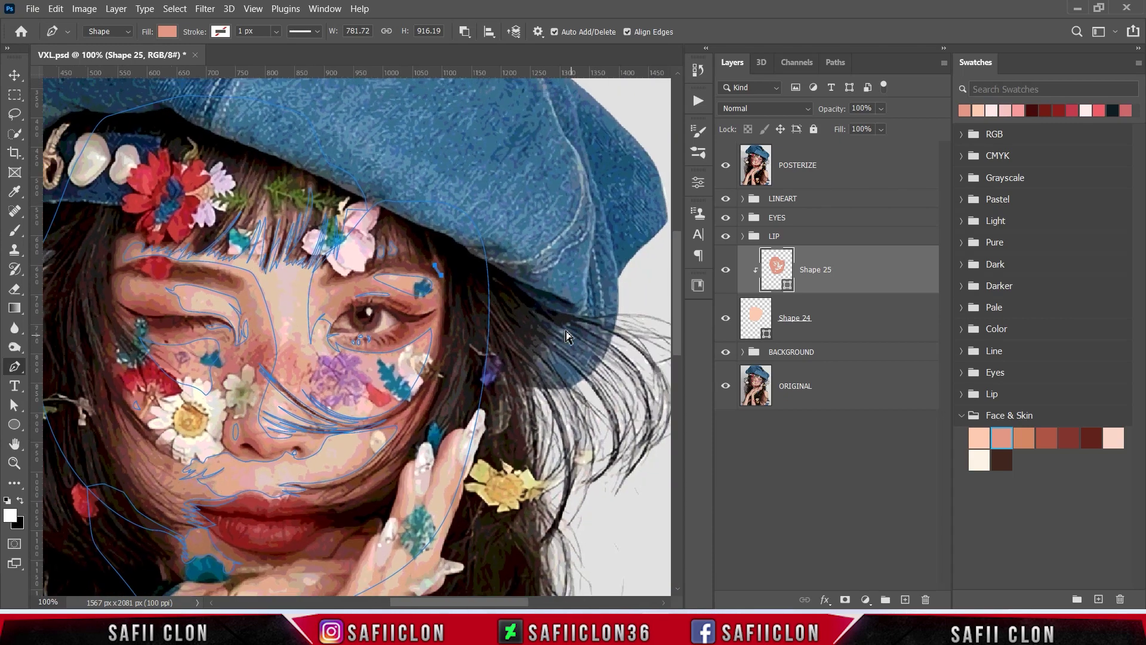
left_click(727, 171)
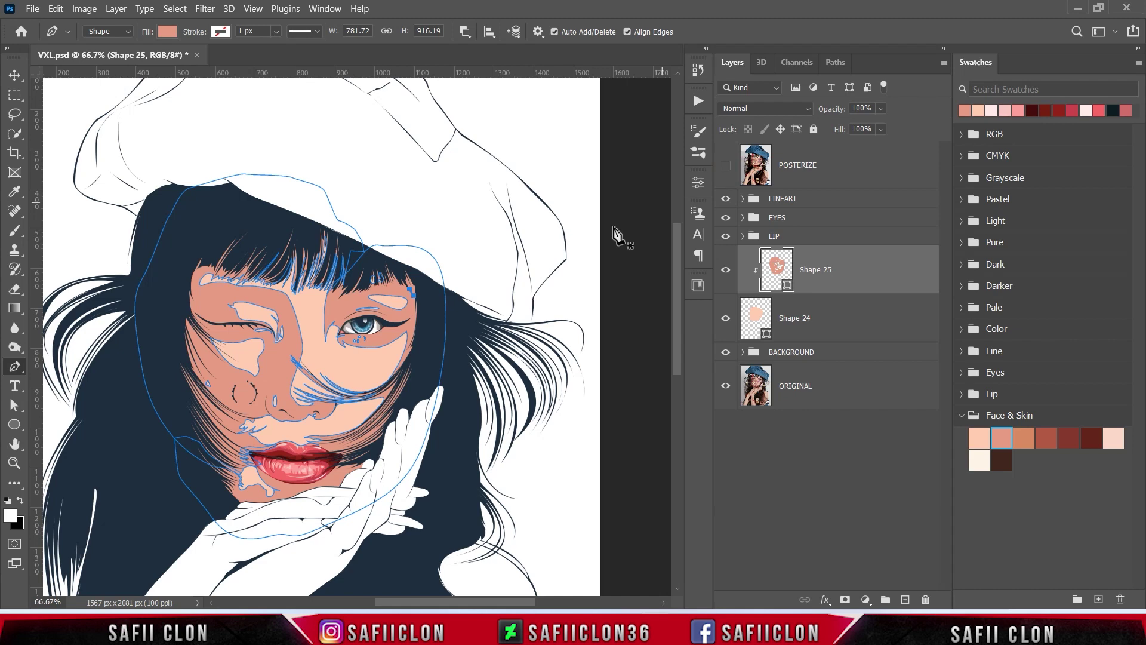
key("Escape")
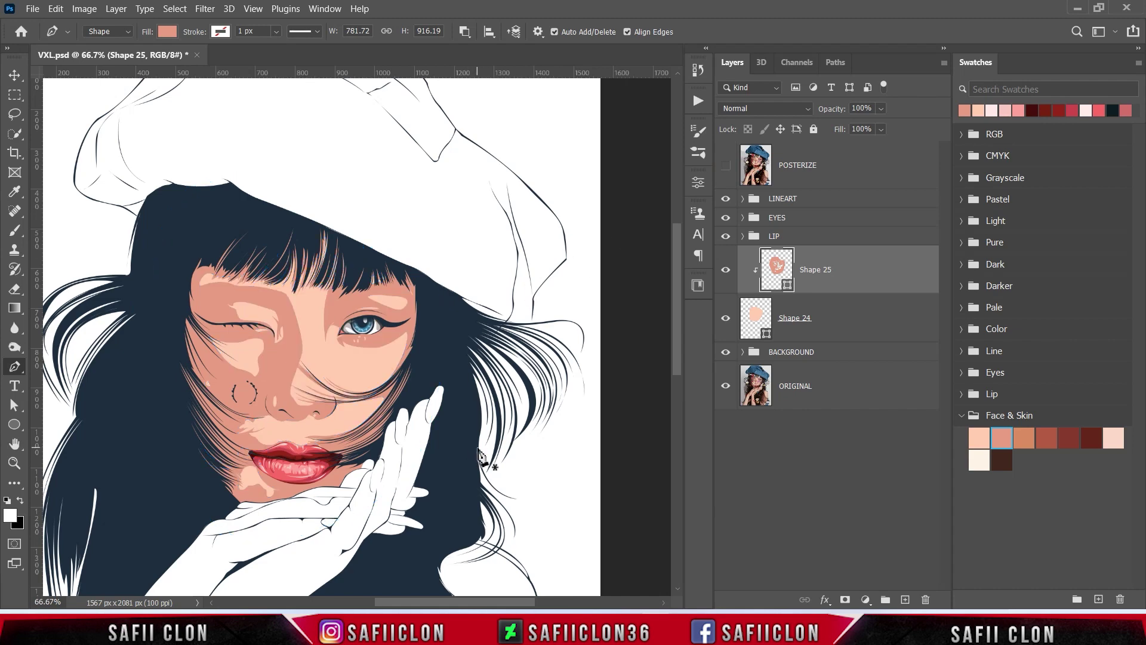
key("ctrl+minus")
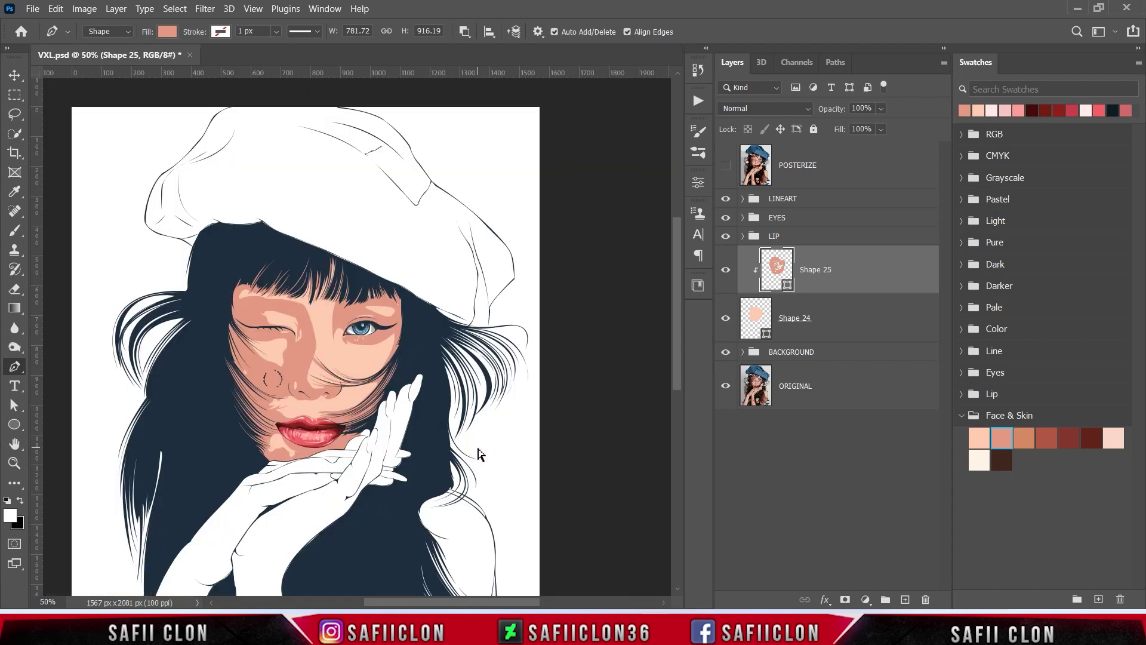
key("ctrl+minus")
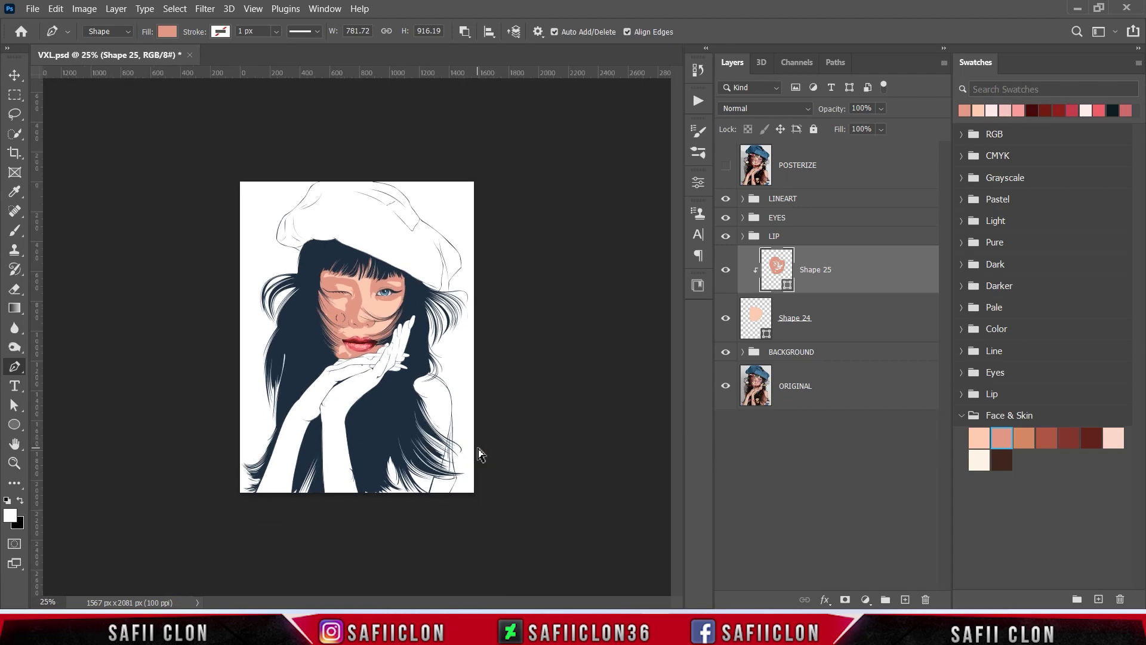
key("ctrl+plus")
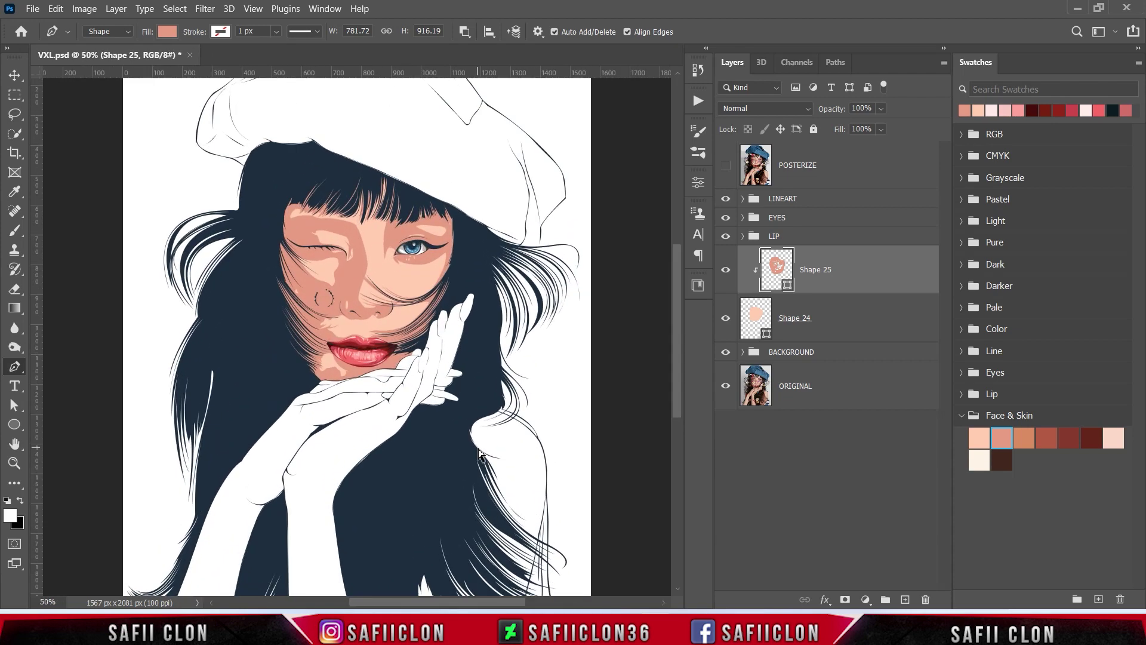
key("ctrl+plus")
key("ctrl+minus")
key("ctrl+plus")
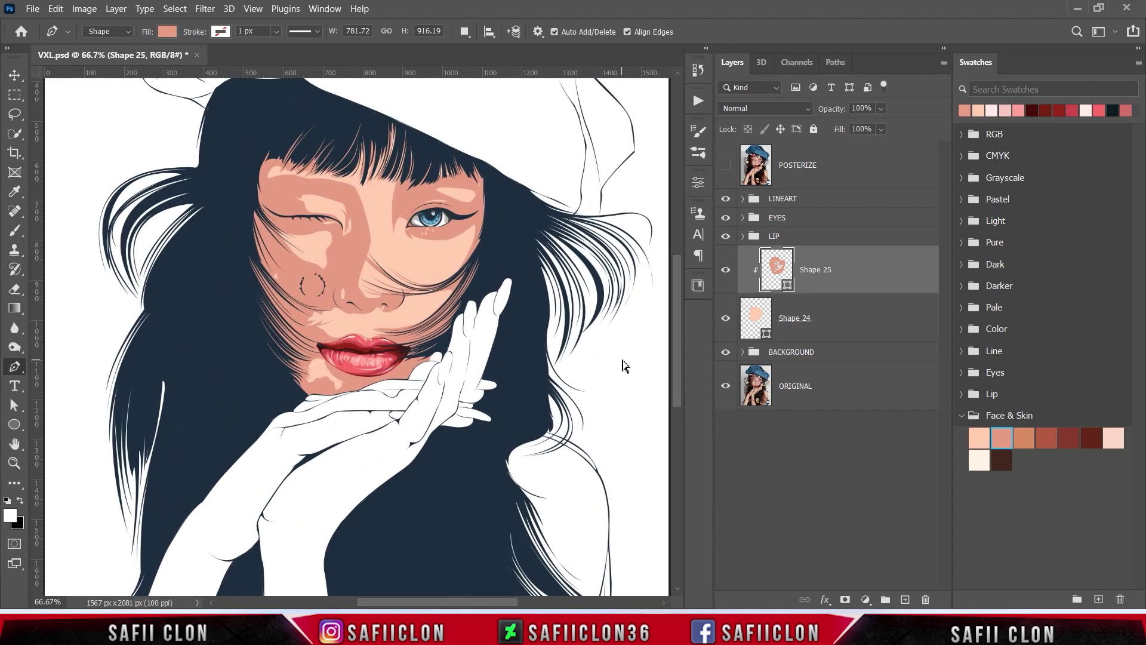
key("ctrl+plus")
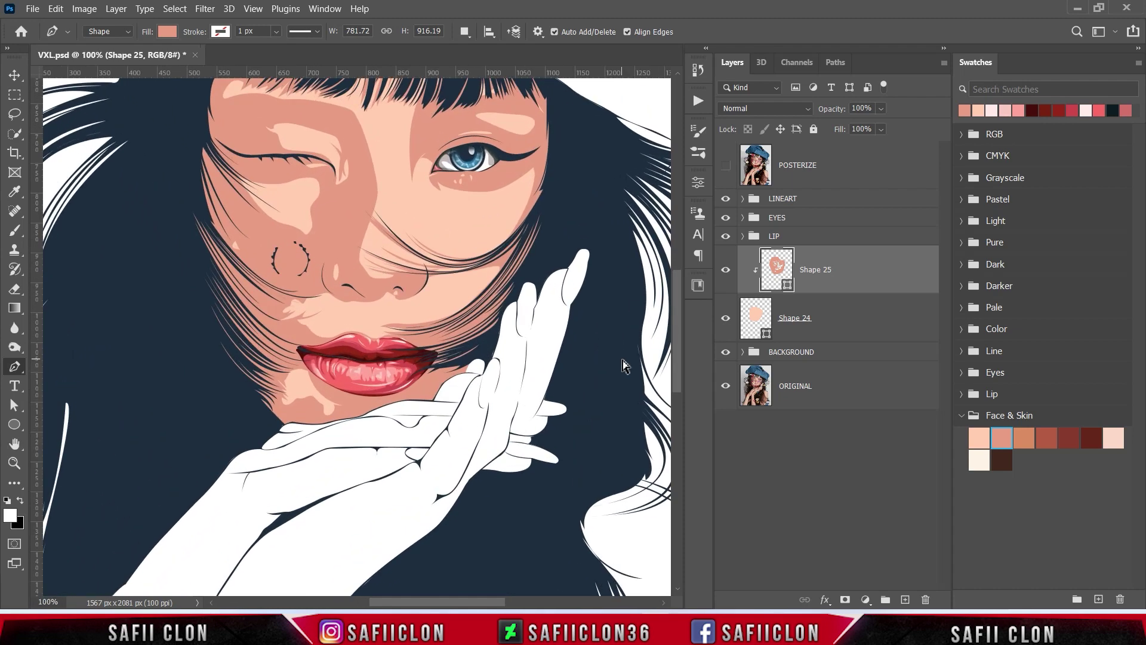
left_click(465, 31)
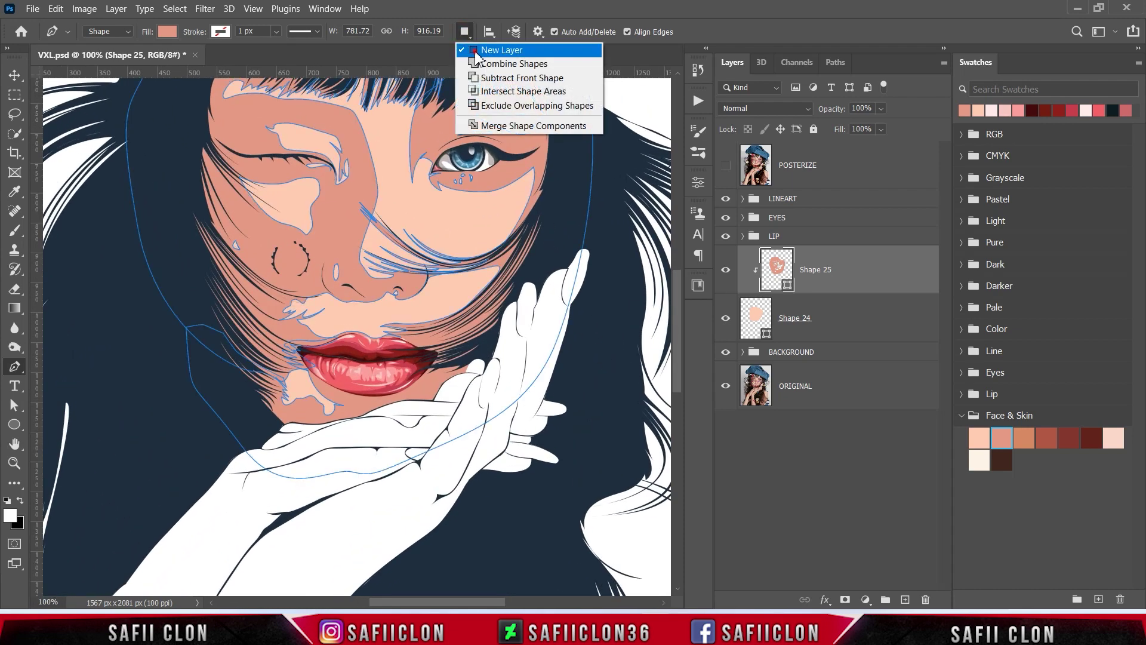
Set shapes to go on a new layer and show the posterized photo, zoomed on the lips
left_click(476, 53)
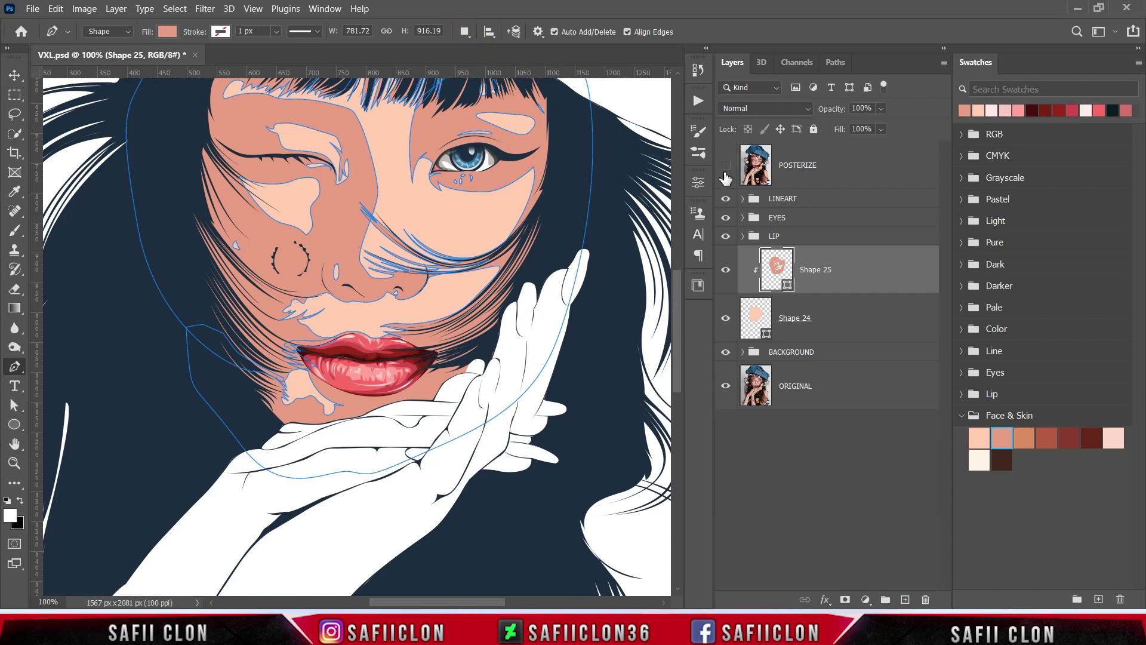
left_click(725, 166)
key("ctrl+plus")
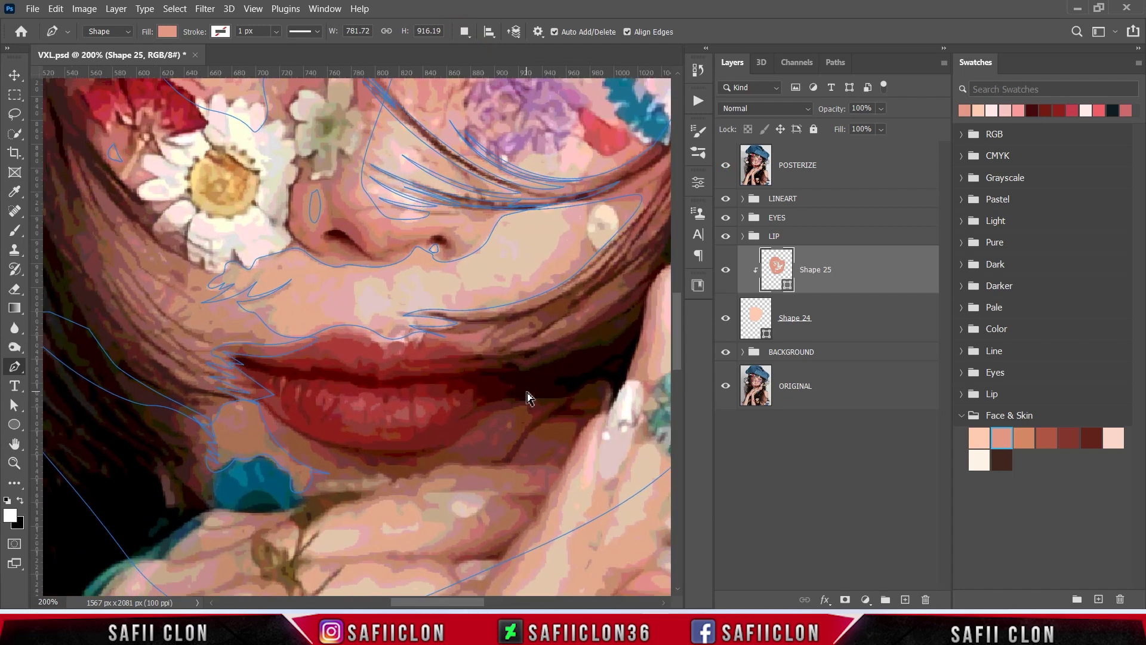
scroll(442, 414, "down", 2)
scroll(312, 327, "down", 2)
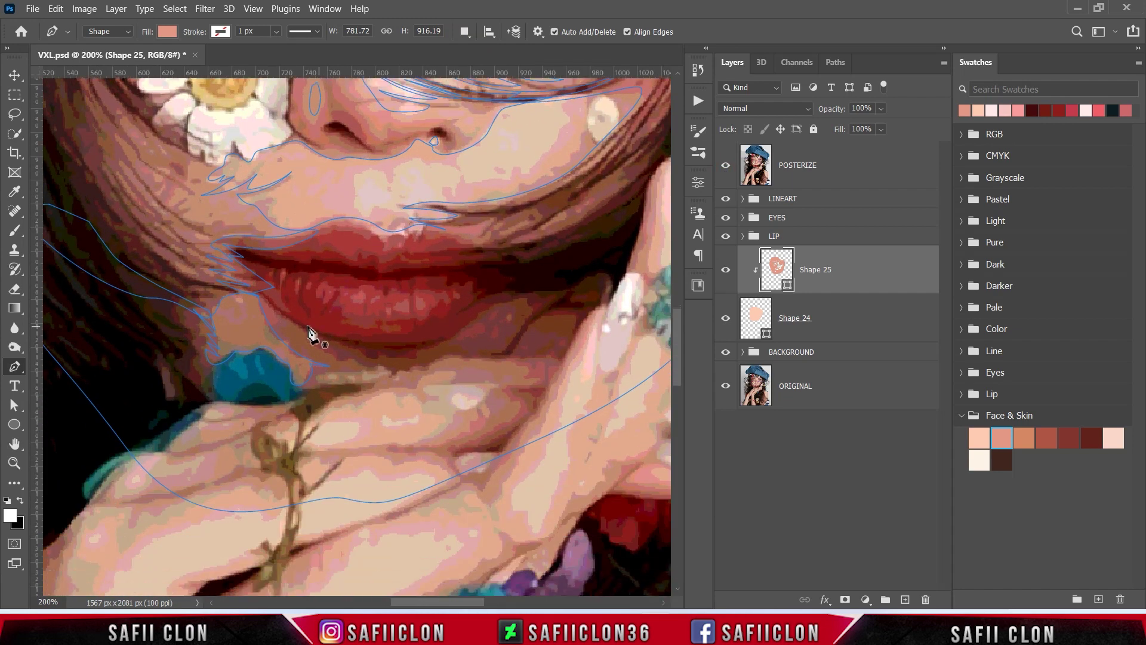
Outline the shadow under the lower lip, around the fingertip and up the right chin
left_click(264, 295)
left_click(285, 321)
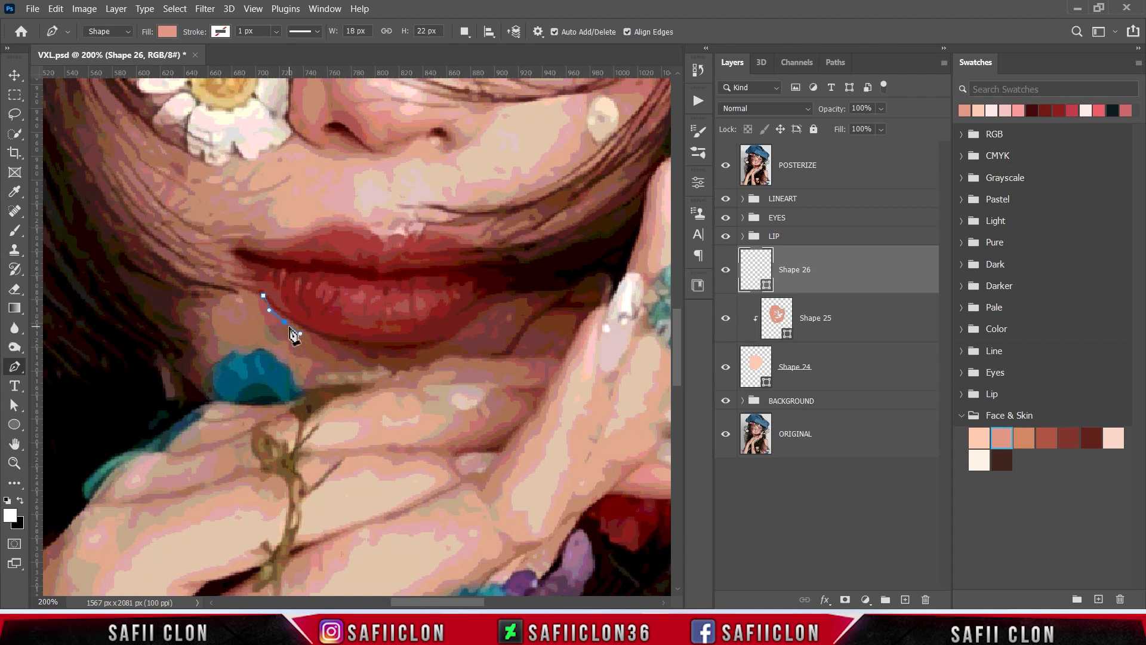
mouse_move(336, 358)
left_mouse_down()
mouse_move(343, 371)
mouse_move(348, 360)
mouse_move(403, 379)
left_mouse_up()
left_click(478, 378)
mouse_move(464, 337)
left_mouse_down()
mouse_move(467, 350)
mouse_move(520, 360)
mouse_move(594, 358)
left_mouse_up()
left_click(505, 307)
left_click(515, 319)
left_click(492, 352)
left_click(534, 331)
left_click(563, 330)
left_click(543, 351)
left_click(625, 299)
Hide the photo and close the shadow path back along the upper lip edge
left_click(620, 259)
left_click(725, 168)
left_click(602, 240)
left_click(554, 259)
left_click(443, 289)
left_click(338, 297)
left_click(287, 286)
left_click(265, 296)
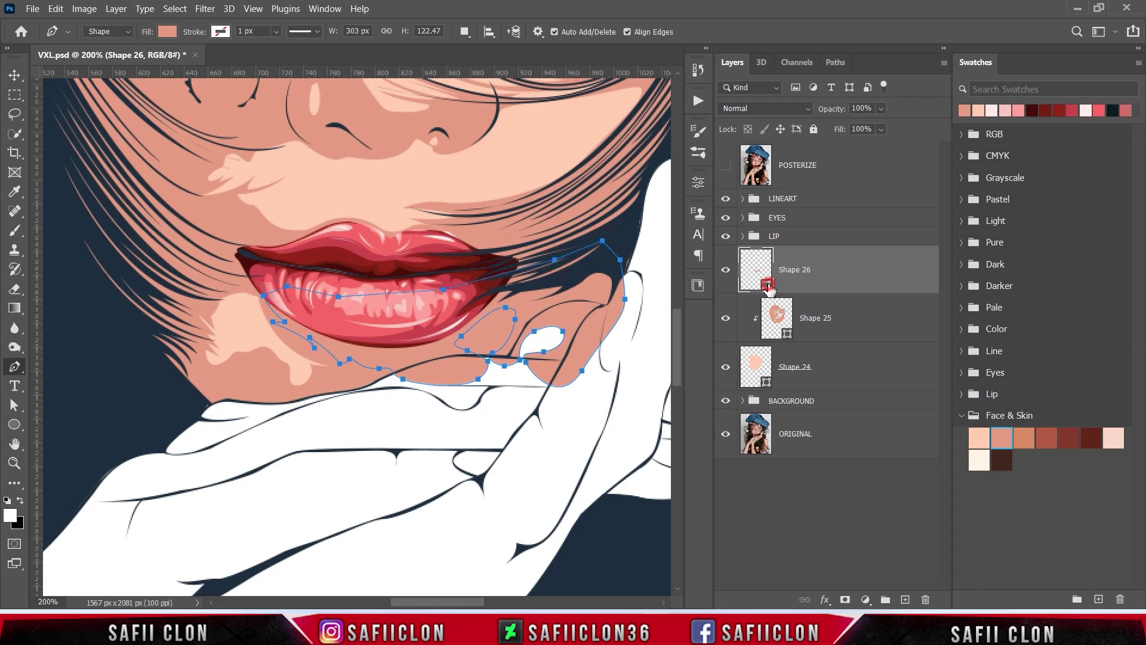
Fill Shape 26 with d47a63 (hue 12) and clip it to Shape 25
double_click(768, 285)
left_click(1026, 440)
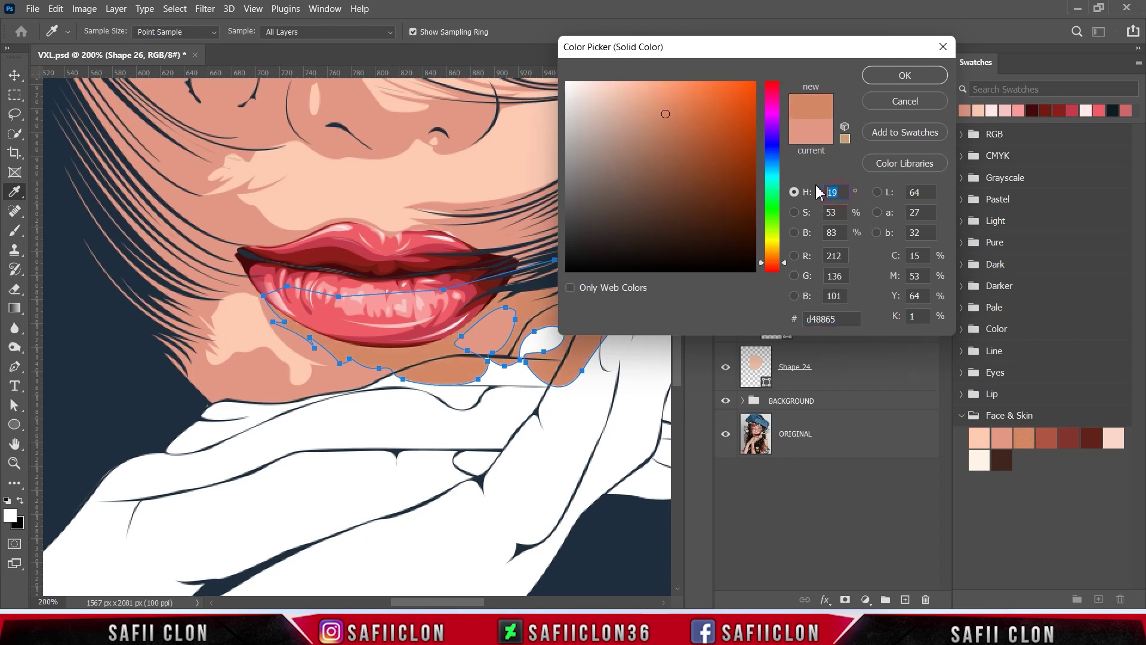
type("12")
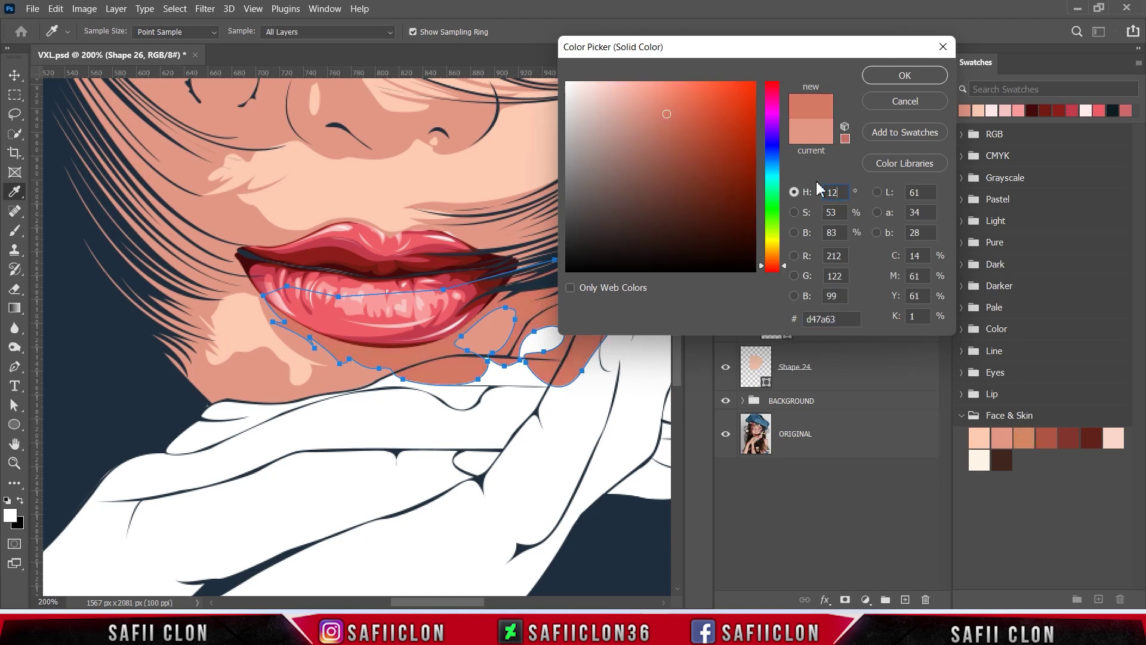
left_click(905, 76)
right_click(851, 275)
left_click(898, 293)
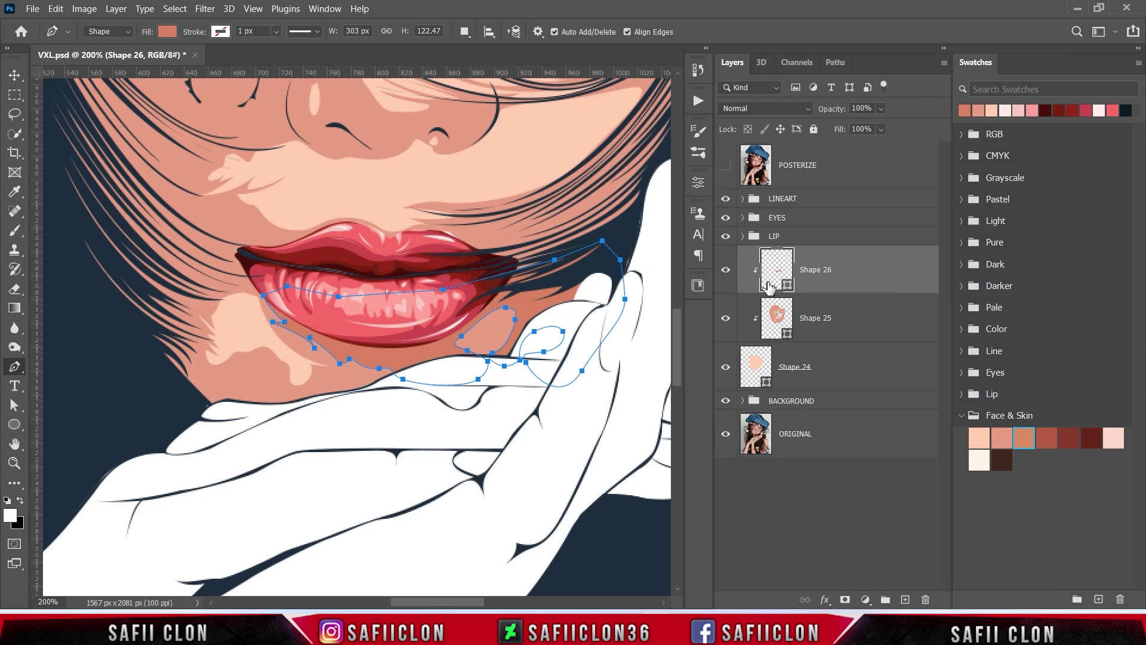
Set Path Operations to Combine Shapes and show the POSTERIZE reference photo
left_click(727, 274)
left_click(465, 32)
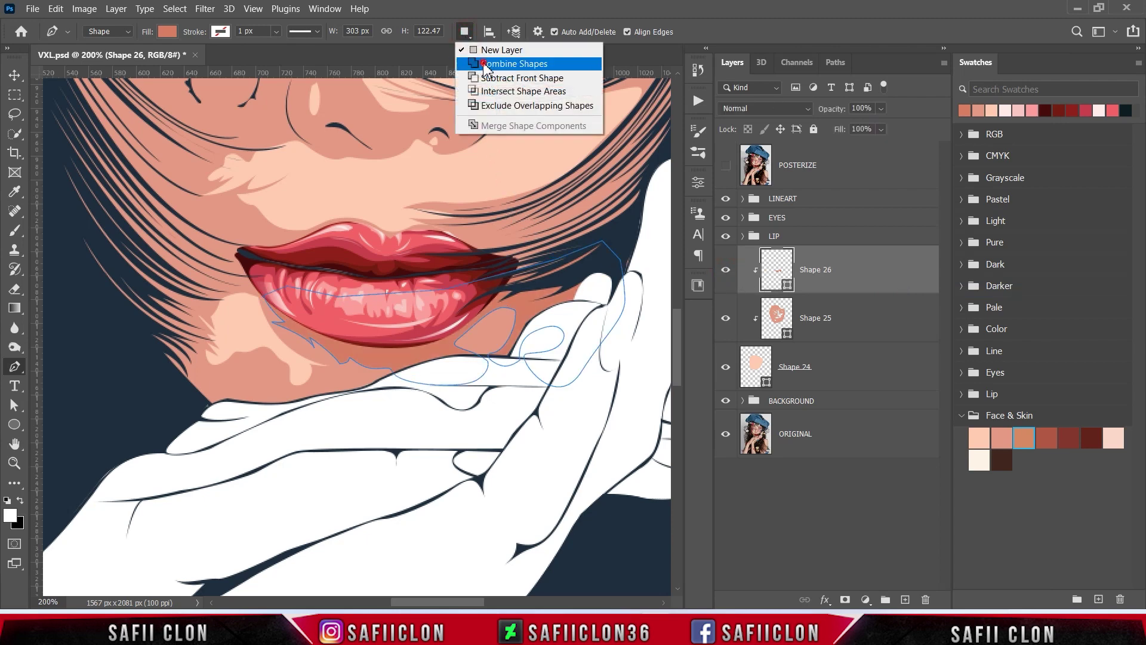
left_click(501, 61)
scroll(527, 251, "up", 1)
scroll(527, 254, "up", 2)
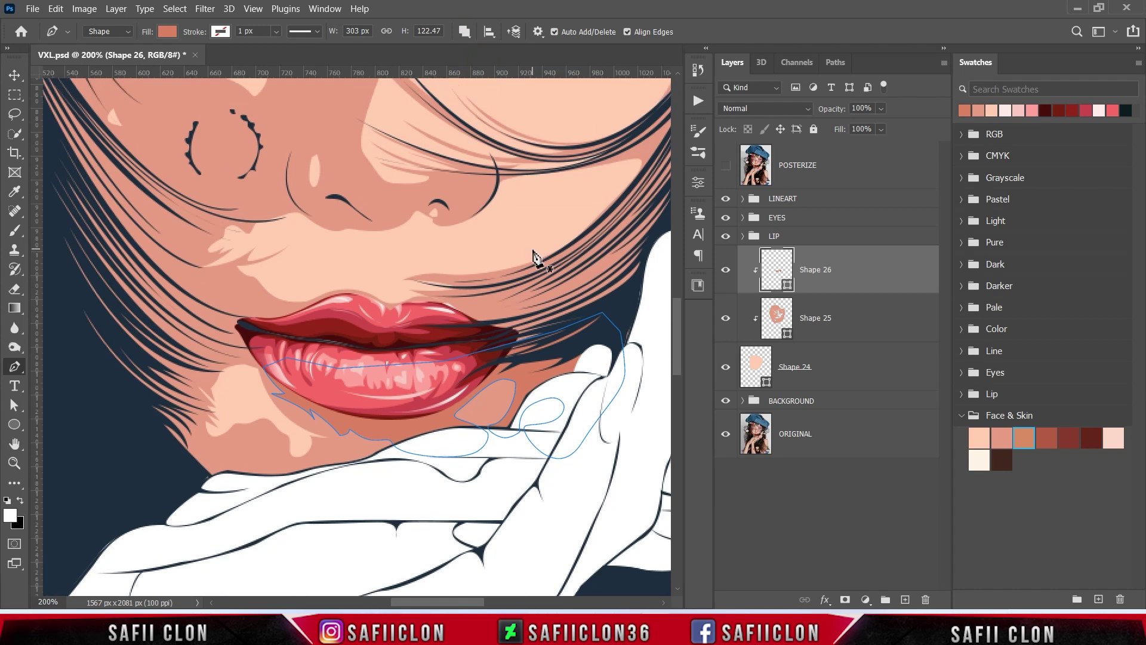
left_click(723, 172)
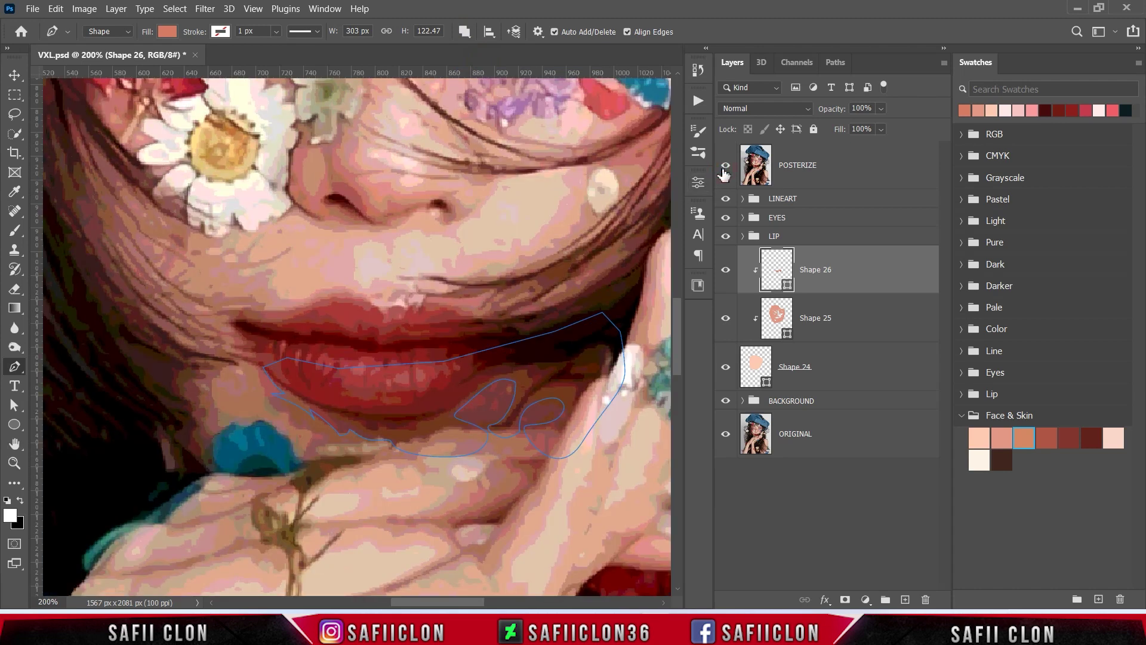
Start a new Shape 26 shadow area below the jaw, running up the left cheek edge
left_click(367, 429)
left_click(345, 449)
mouse_move(300, 465)
left_mouse_down()
mouse_move(289, 478)
mouse_move(229, 460)
left_mouse_up()
left_click(199, 433)
left_click(203, 408)
left_click(195, 398)
left_click(209, 378)
Curve the cheek shadow outline up along the hair strand beside the left cheek
left_click(185, 373)
left_click(227, 371)
mouse_move(132, 320)
left_mouse_down()
mouse_move(104, 279)
mouse_move(200, 355)
left_mouse_up()
left_click(228, 363)
left_click(142, 292)
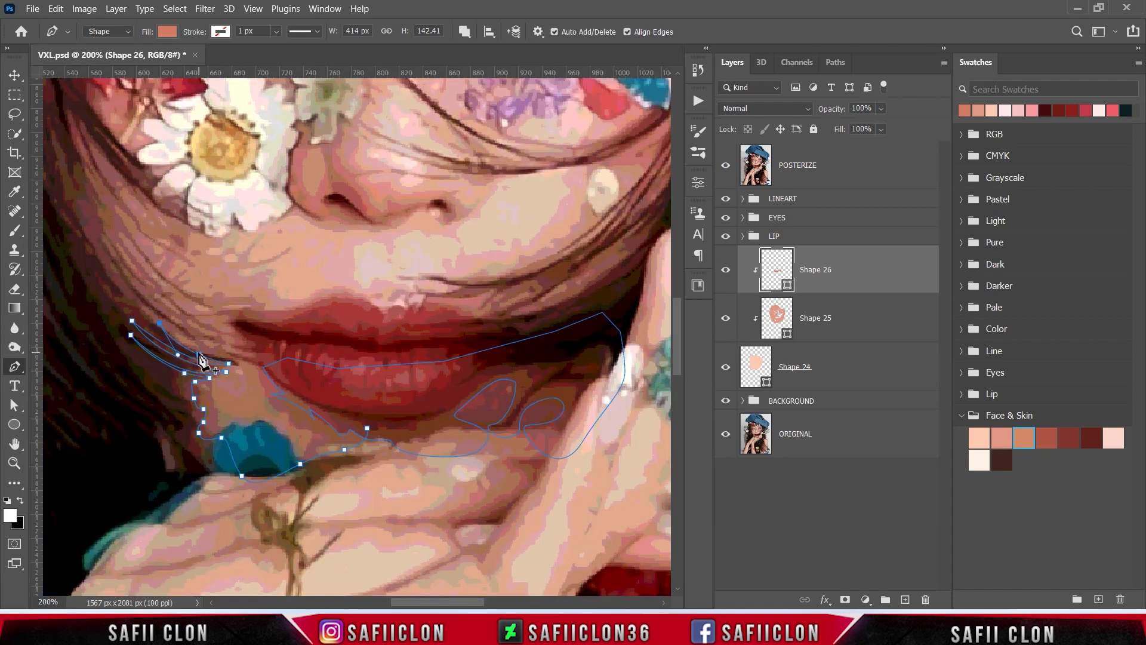
left_click_drag(166, 312, 237, 356)
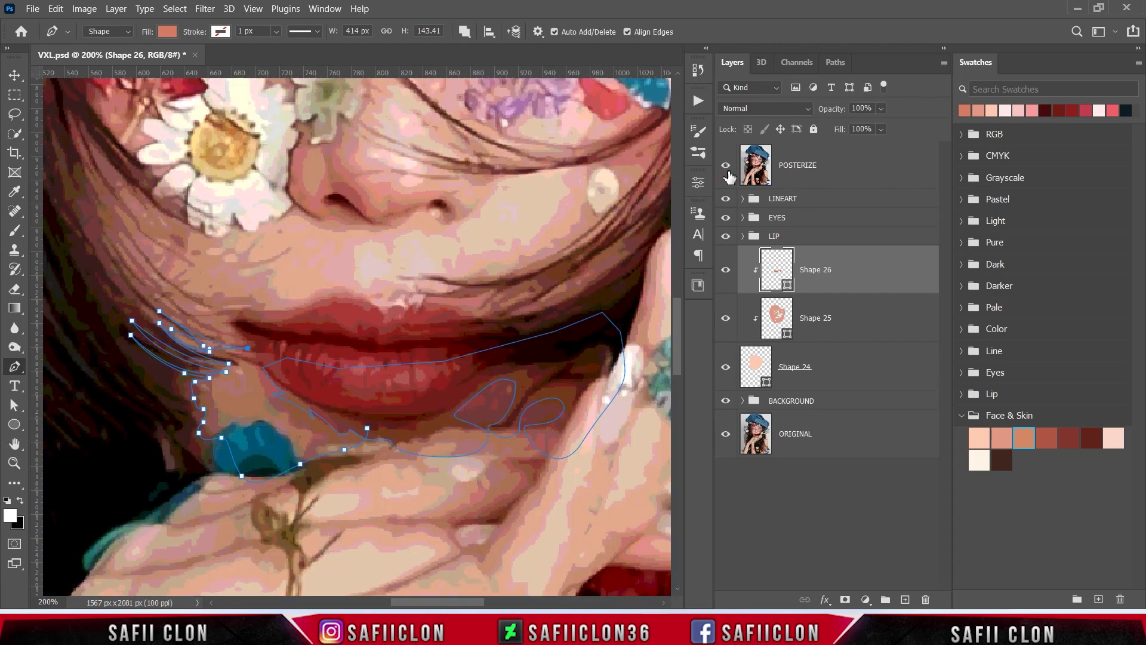
Extend the shadow up the left hair strand and curve it to the upper lip corner
left_click(725, 165)
left_click_drag(115, 246, 246, 349)
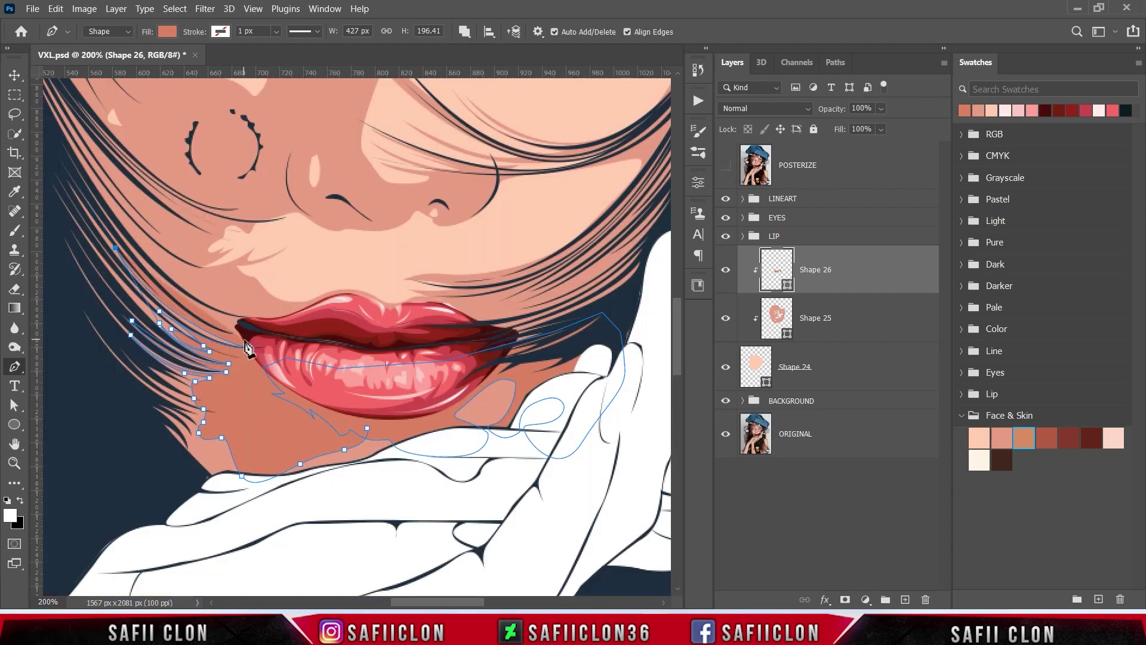
left_click_drag(98, 186, 143, 266)
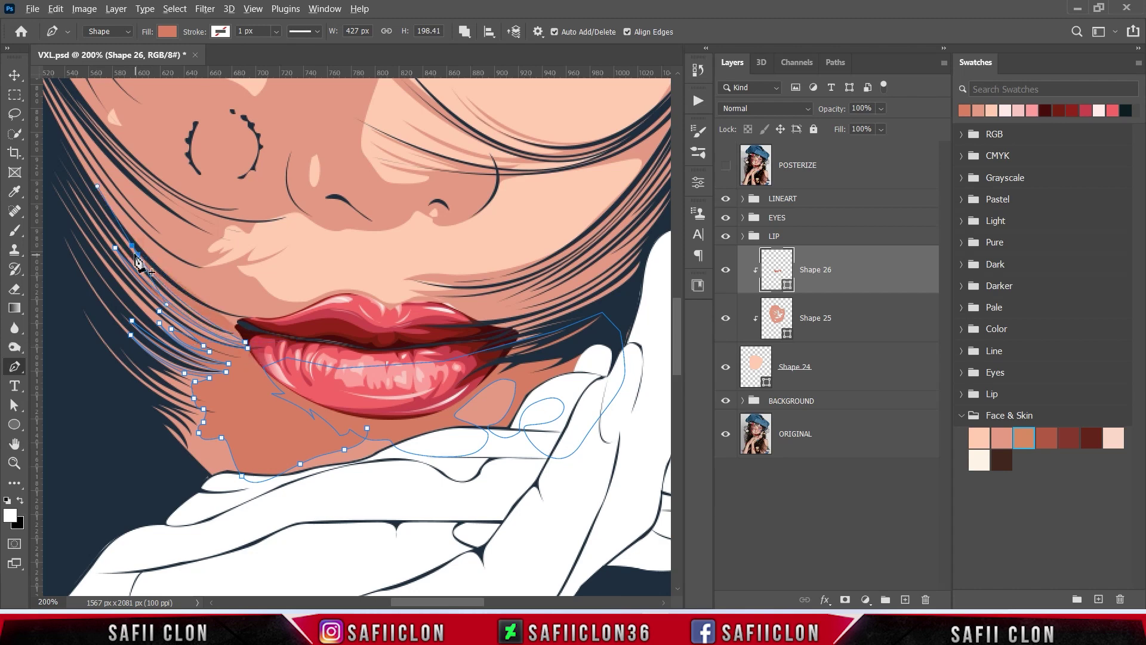
left_click_drag(265, 323, 288, 325)
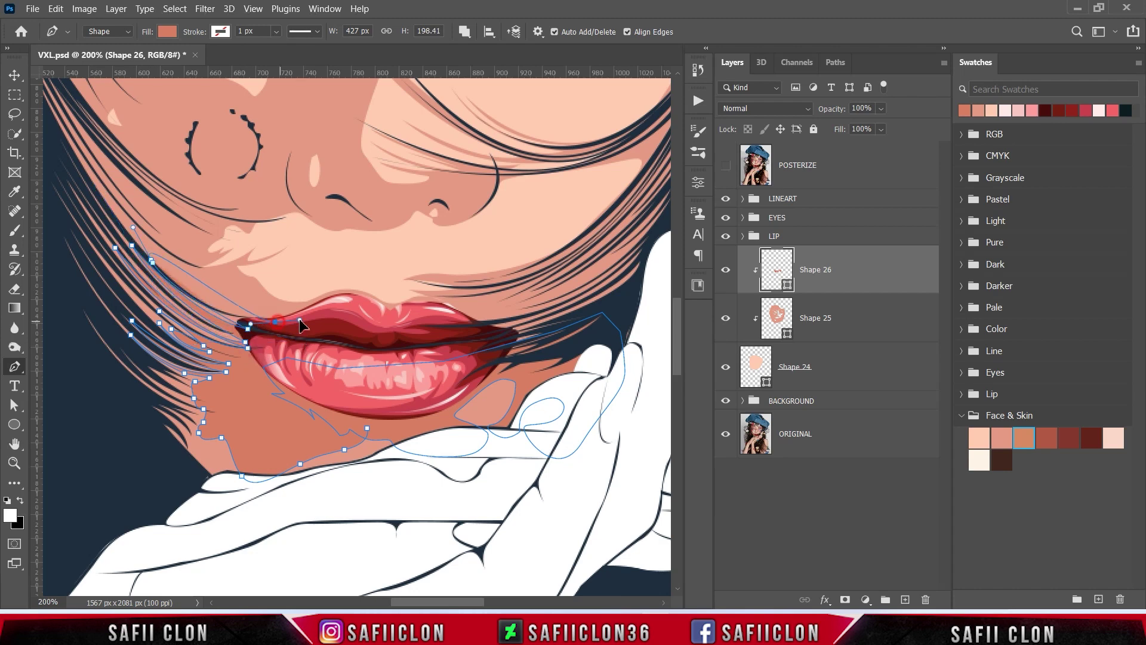
left_click(725, 165)
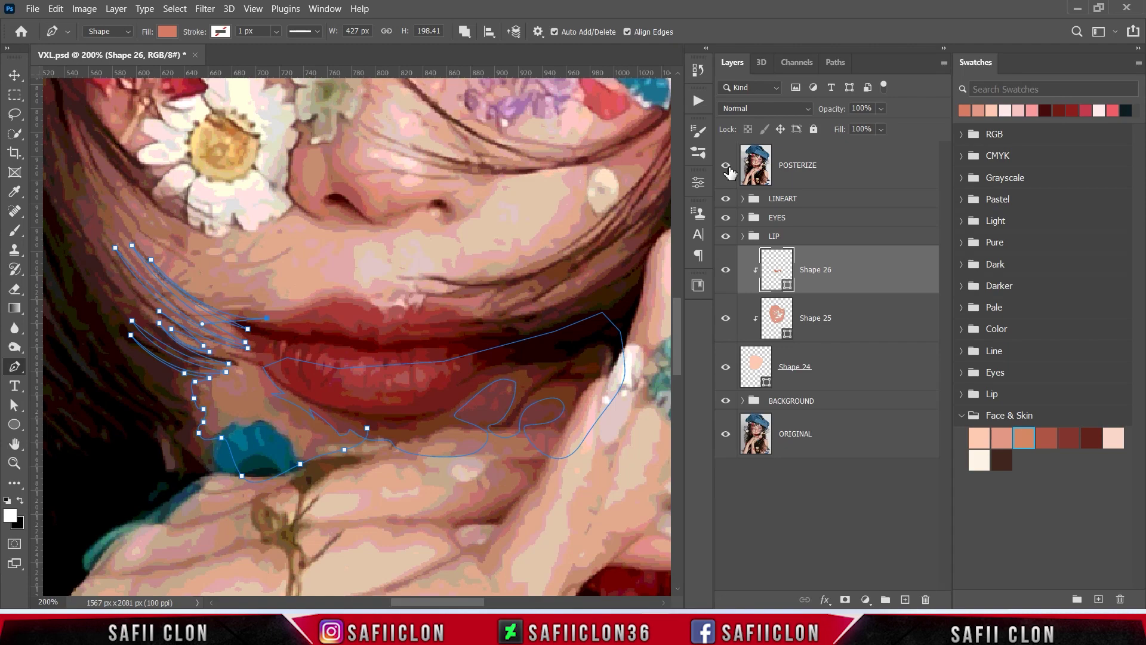
scroll(246, 293, "up", 1)
left_click(724, 168)
Close the left cheek shadow down the face side and along its bottom edge
left_click(47, 120)
left_click_drag(105, 317, 110, 333)
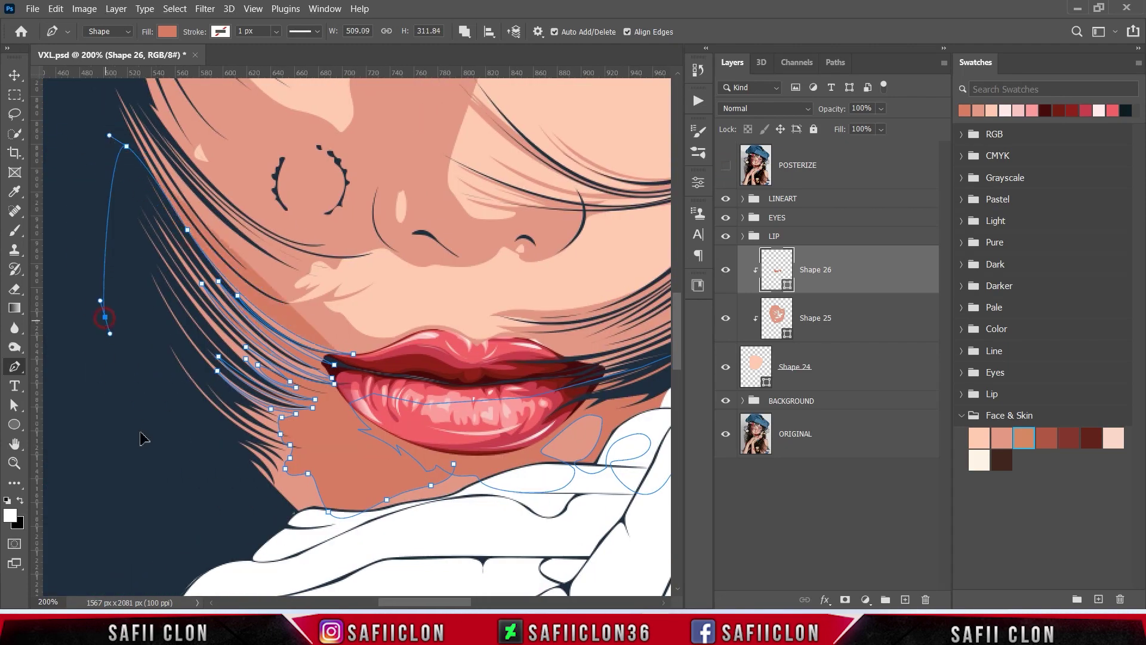
left_click(143, 438)
left_click(169, 490)
left_click(273, 542)
left_click(501, 519)
left_click(492, 464)
scroll(504, 484, "up", 1)
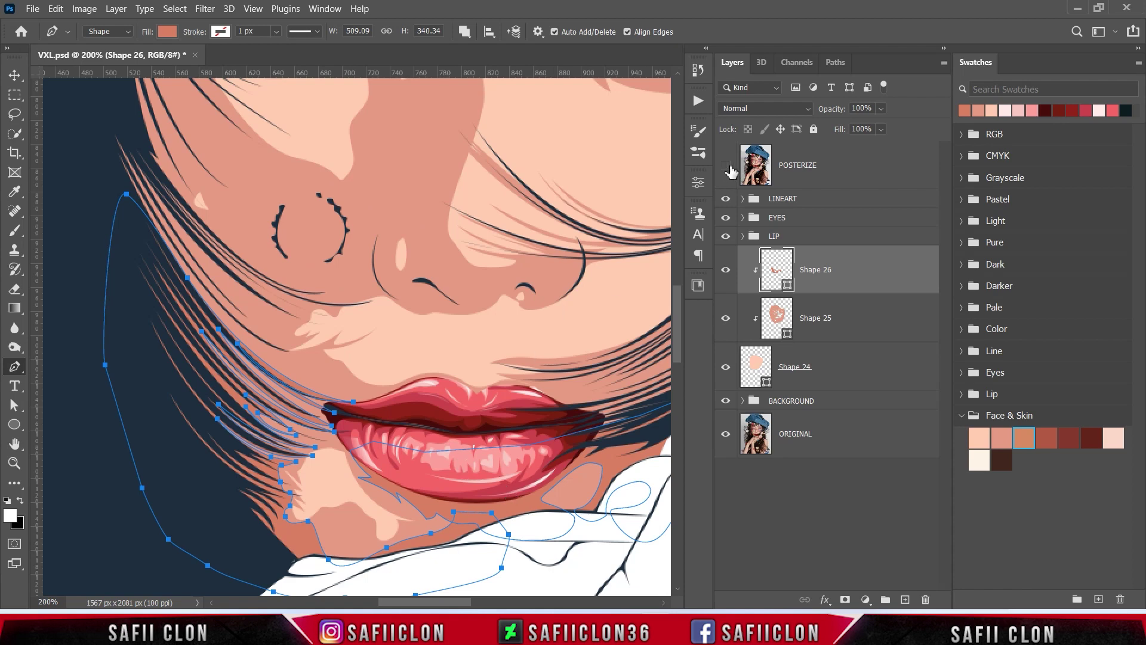
left_click(725, 165)
scroll(502, 448, "right", 5)
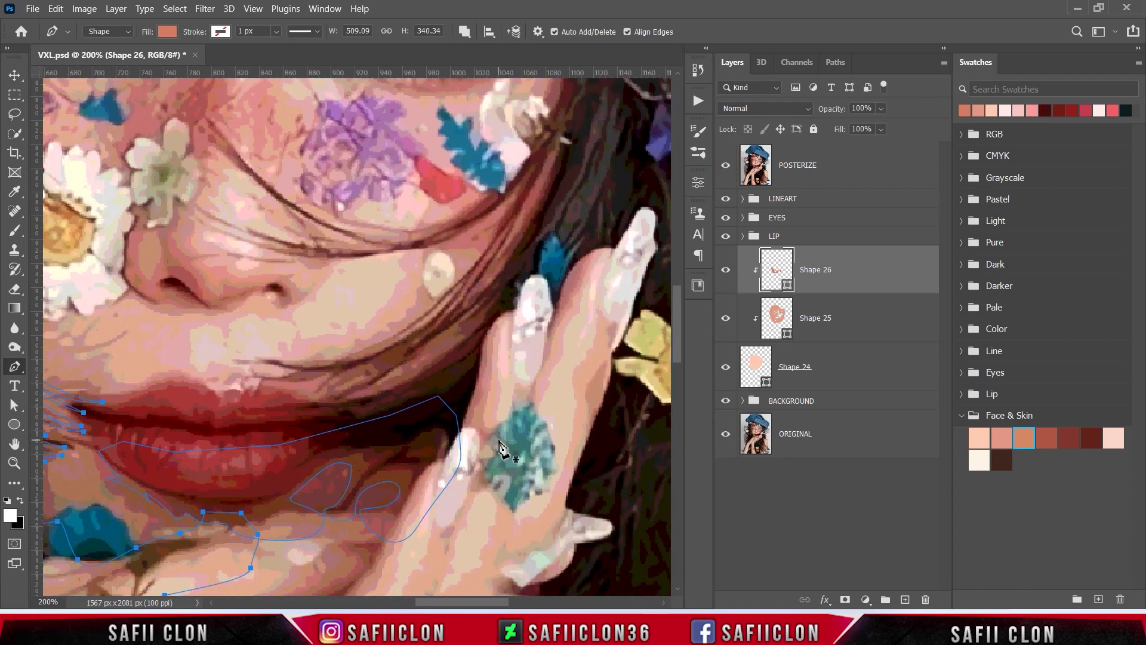
left_click(726, 165)
Trace a shadow along the hair strands by the mouth's right corner
left_click(475, 357)
left_click(442, 379)
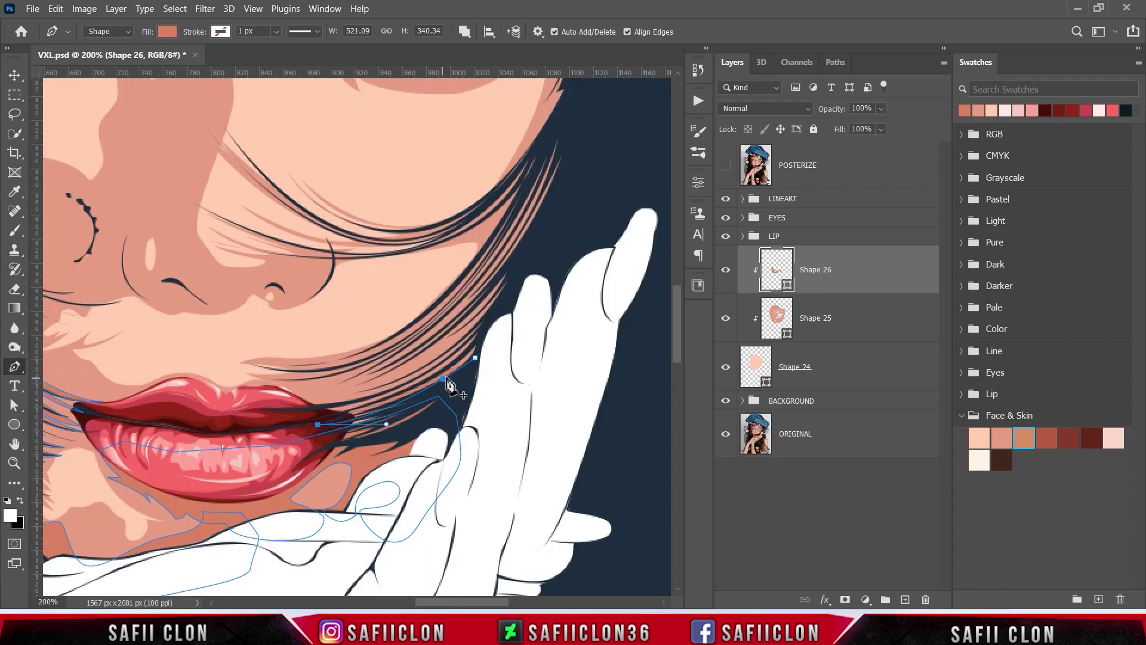
left_click(338, 412)
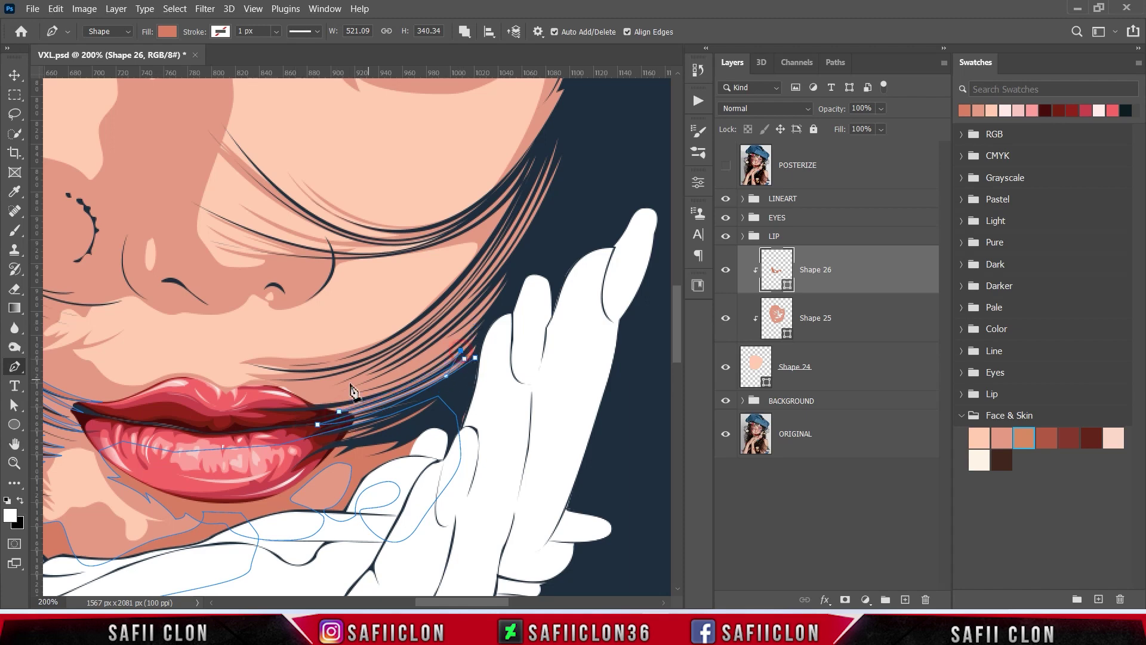
left_click_drag(311, 406, 382, 402)
left_click(726, 165)
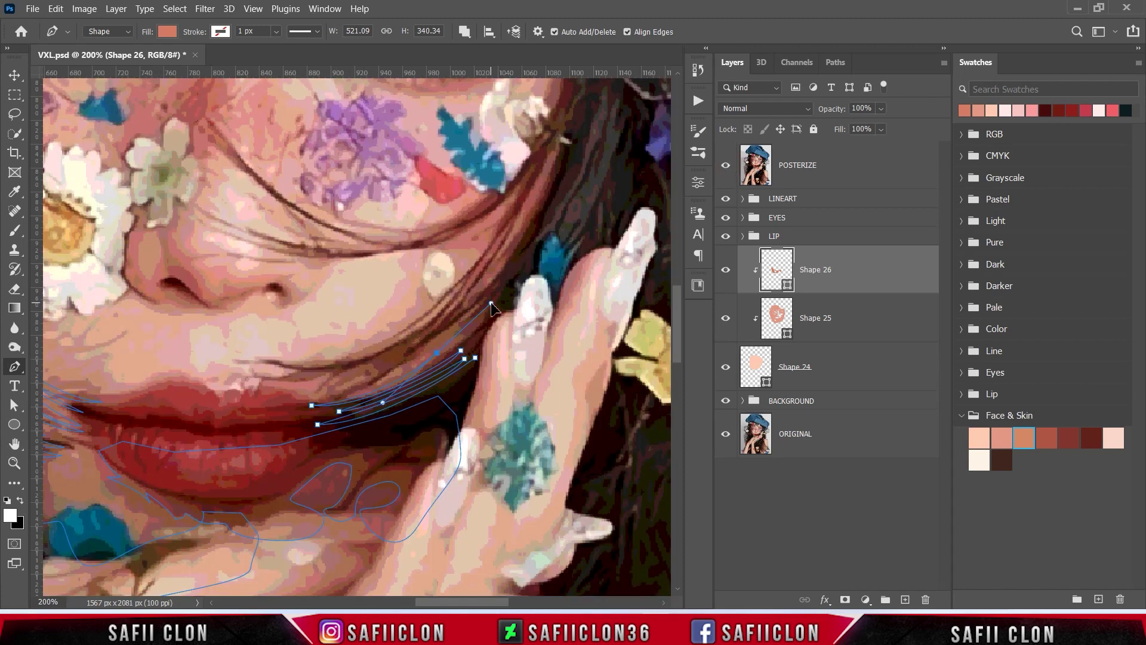
left_click(288, 401)
left_click_drag(332, 401, 363, 379)
left_click_drag(314, 394, 322, 381)
left_click(726, 165)
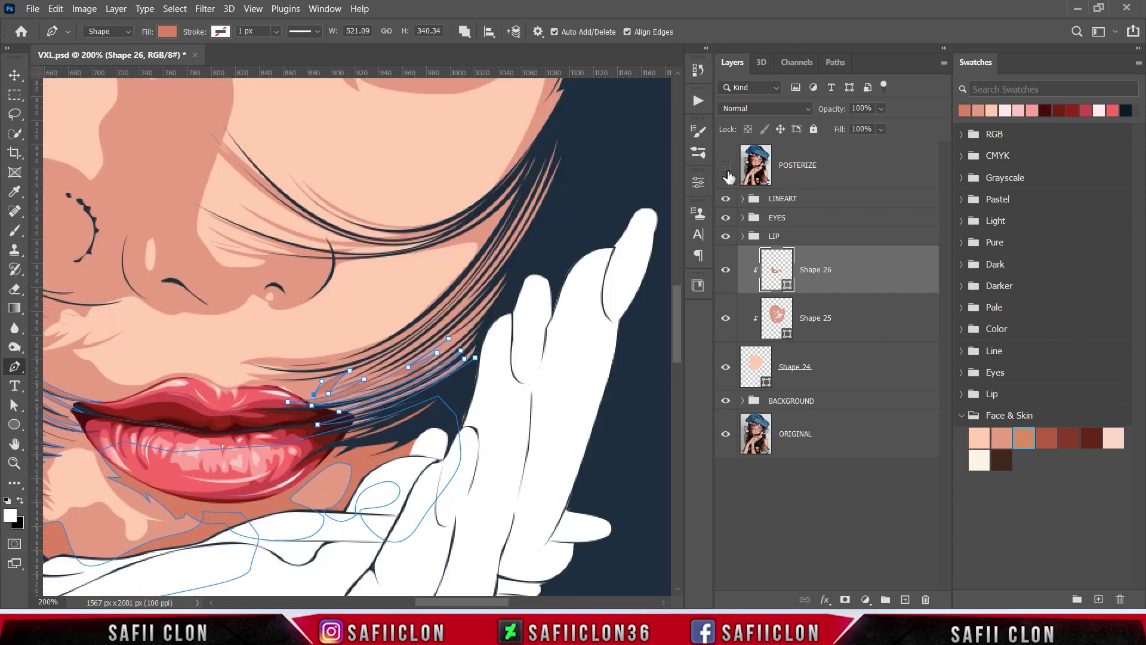
left_click(726, 165)
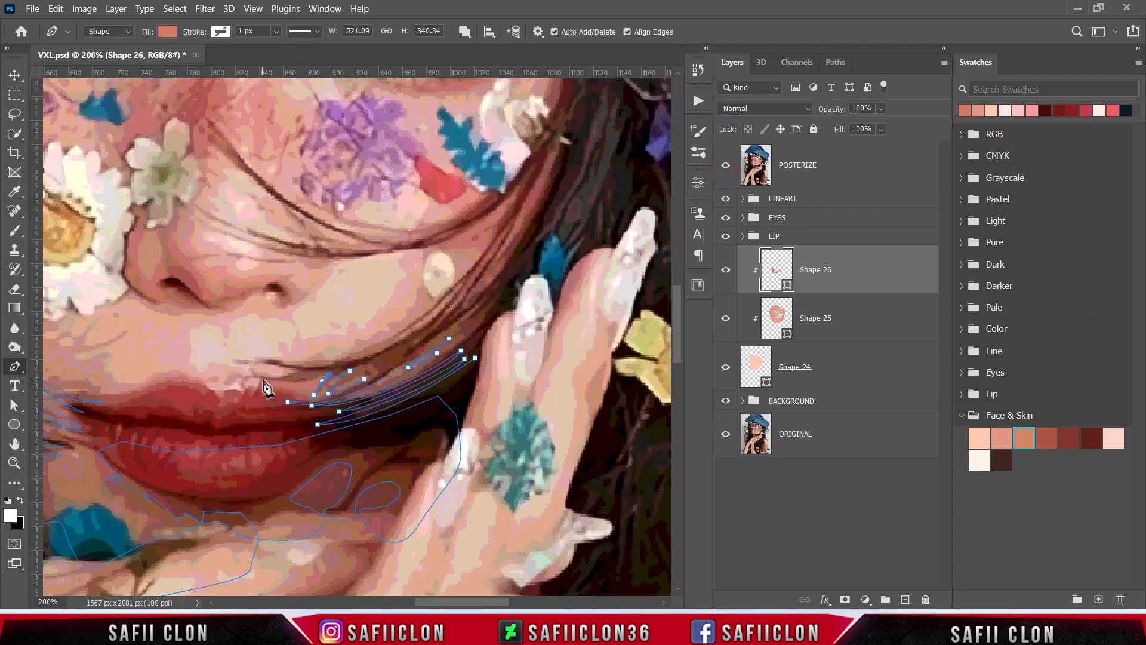
Add points at the lip corner and upper lip edge, curving the outline up the strand
left_click(255, 375)
left_click(726, 166)
key("ctrl+comma")
left_click(270, 368)
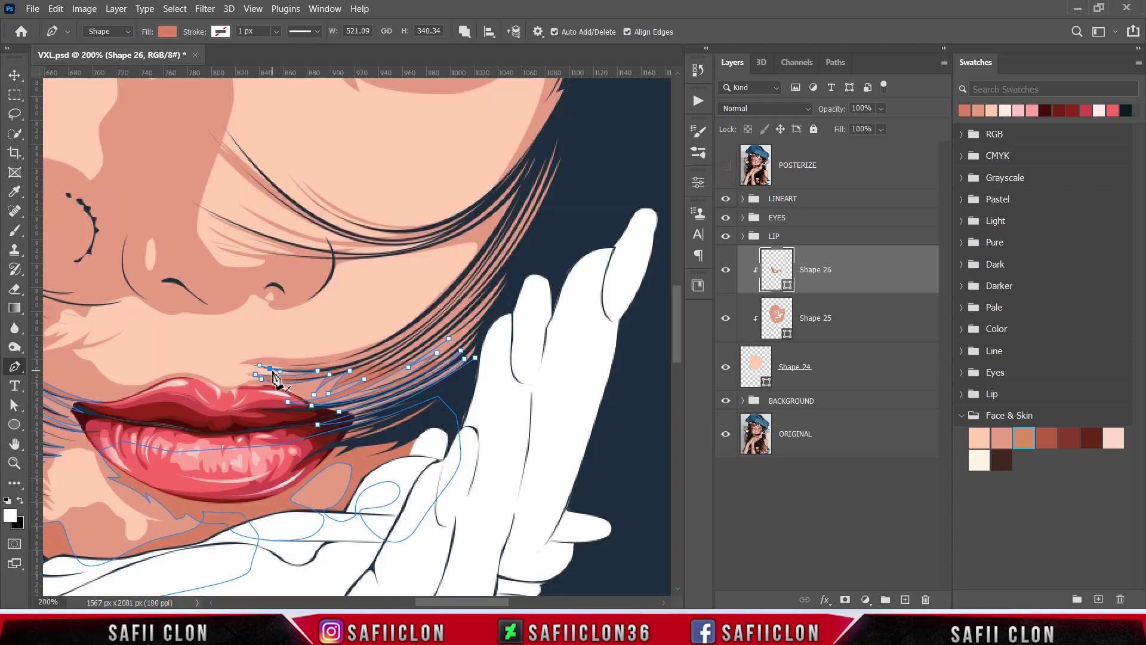
left_click_drag(421, 322, 492, 268)
key("ctrl+comma")
key("ctrl+comma")
left_click(283, 362)
left_click_drag(469, 262, 512, 237)
Extend the strand shadow outline further up the hair past the eye
key("ctrl+comma")
key("ctrl+comma")
left_click(497, 225)
left_click_drag(427, 246, 399, 242)
scroll(418, 269, "up", 3)
left_click(725, 164)
left_click(725, 165)
left_click(565, 201)
key("ctrl+comma")
key("ctrl+comma")
scroll(604, 268, "left", 3)
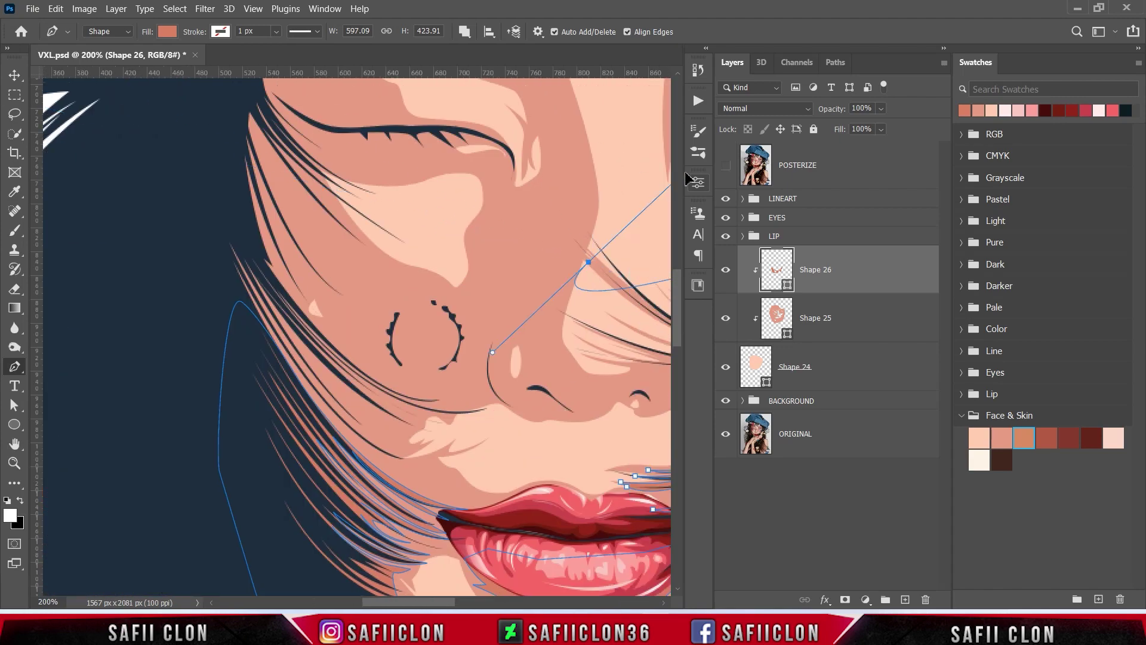
Curve the shadow across the cheek and up the right side of the face beside the eye
scroll(604, 269, "up", 5)
mouse_move(392, 413)
left_mouse_down()
mouse_move(299, 298)
mouse_move(153, 184)
left_mouse_up()
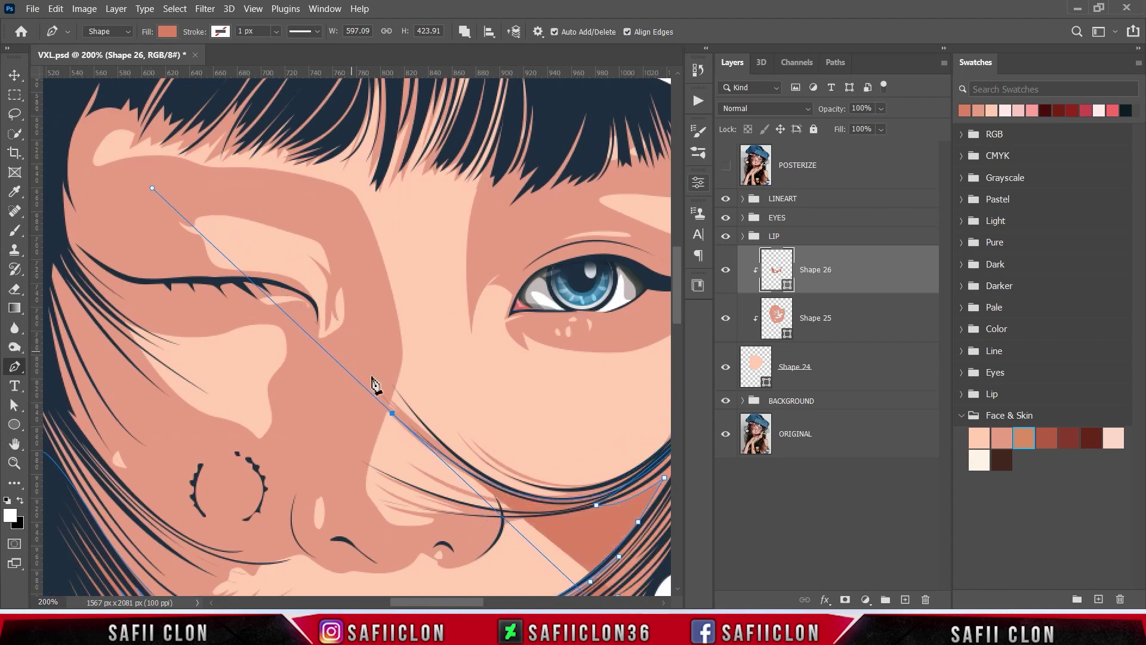
scroll(500, 428, "right", 3)
left_click(497, 422)
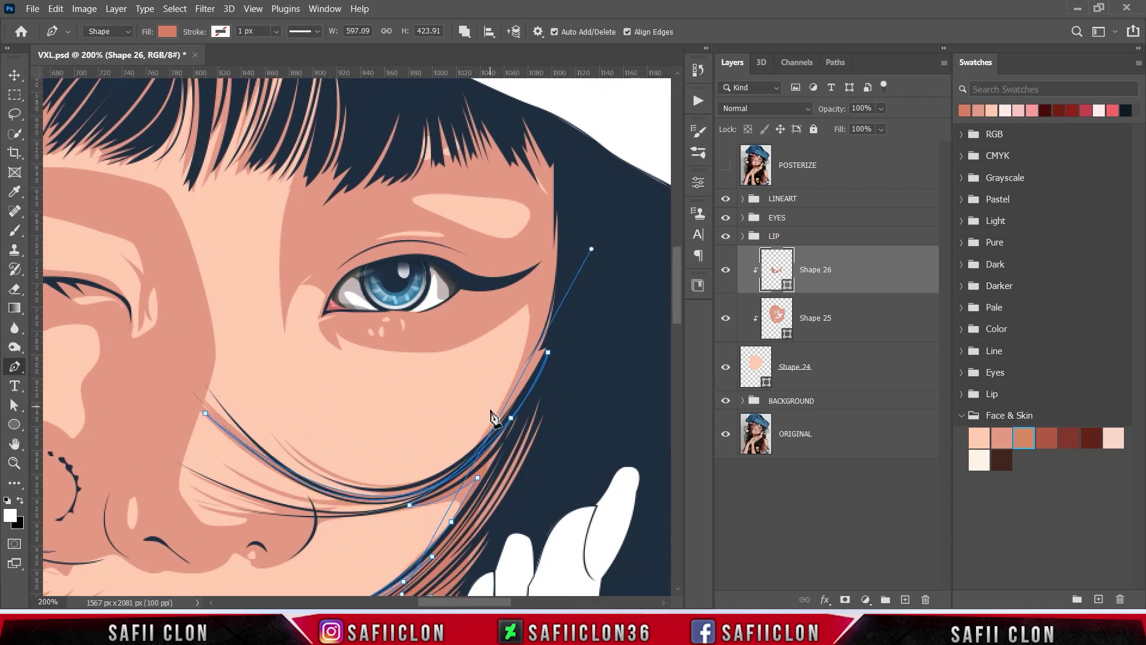
key("ctrl+comma")
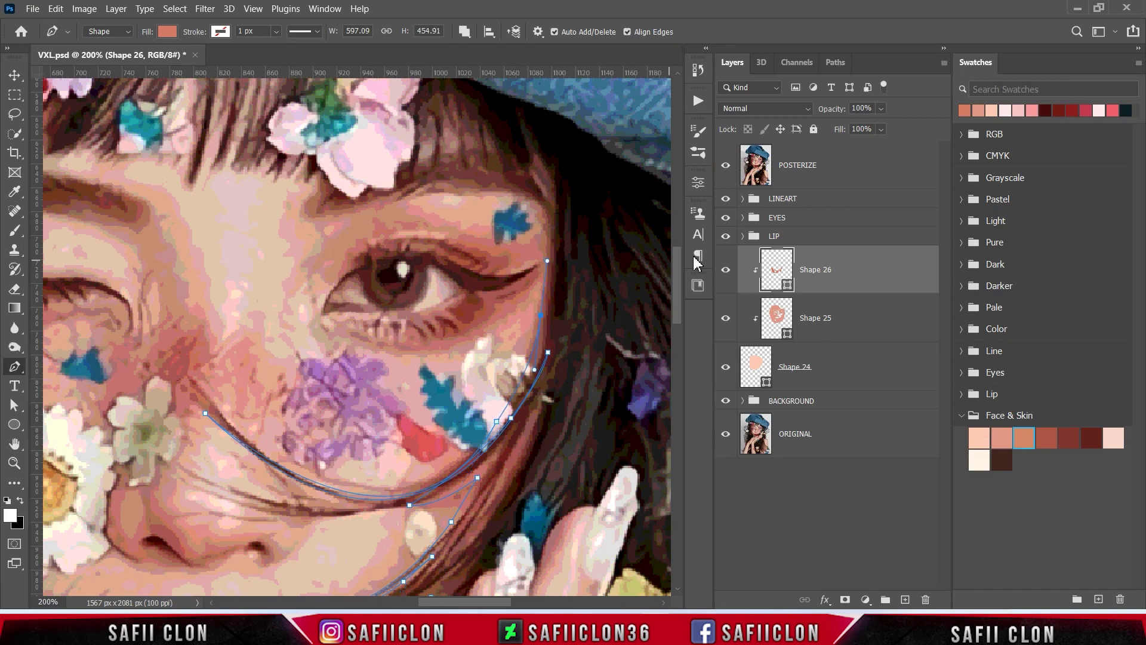
key("ctrl+comma")
left_click_drag(539, 324, 532, 379)
left_click_drag(549, 222, 542, 294)
left_click(725, 167)
Trace the shadow under the eye along the lower eyelid, undoing one misplaced point
left_click_drag(494, 303, 472, 303)
left_click(494, 303, "alt")
left_click(725, 165)
left_click_drag(360, 330, 261, 288)
key("ctrl+z")
left_click(344, 324)
left_click_drag(463, 295, 456, 328)
left_click_drag(385, 313, 326, 308)
scroll(332, 385, "up", 3)
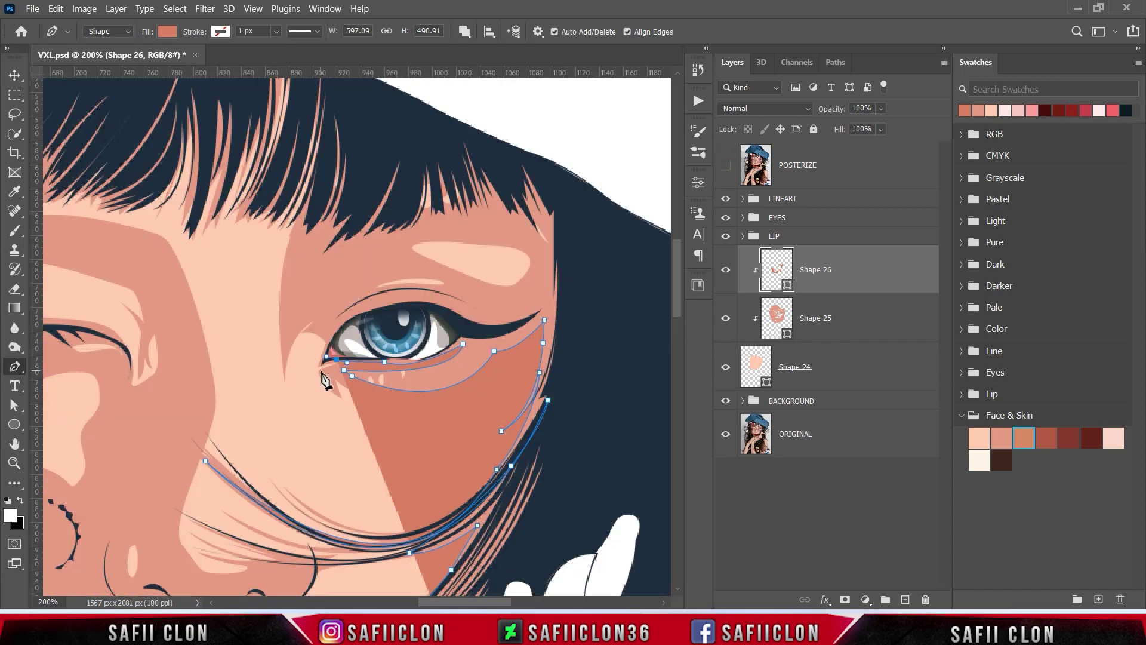
Wrap the outline around the inner eye corner and up over the eyelid
left_click(331, 333)
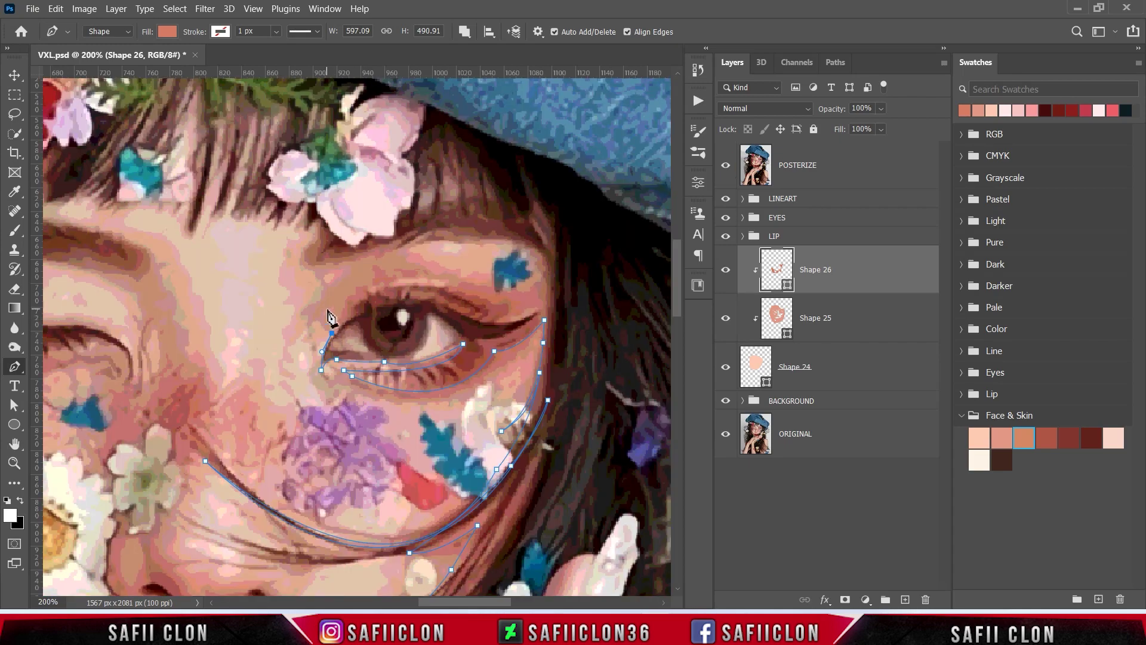
left_click(329, 318)
left_click_drag(345, 297, 354, 289)
left_click_drag(308, 328, 293, 352)
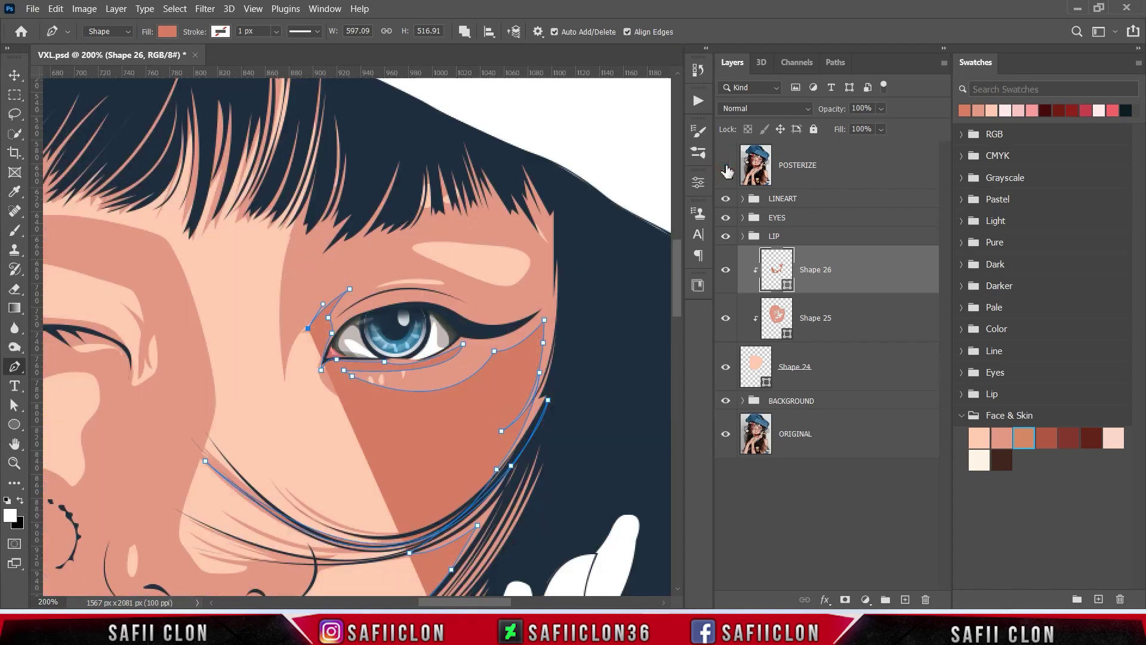
left_click(308, 328, "alt")
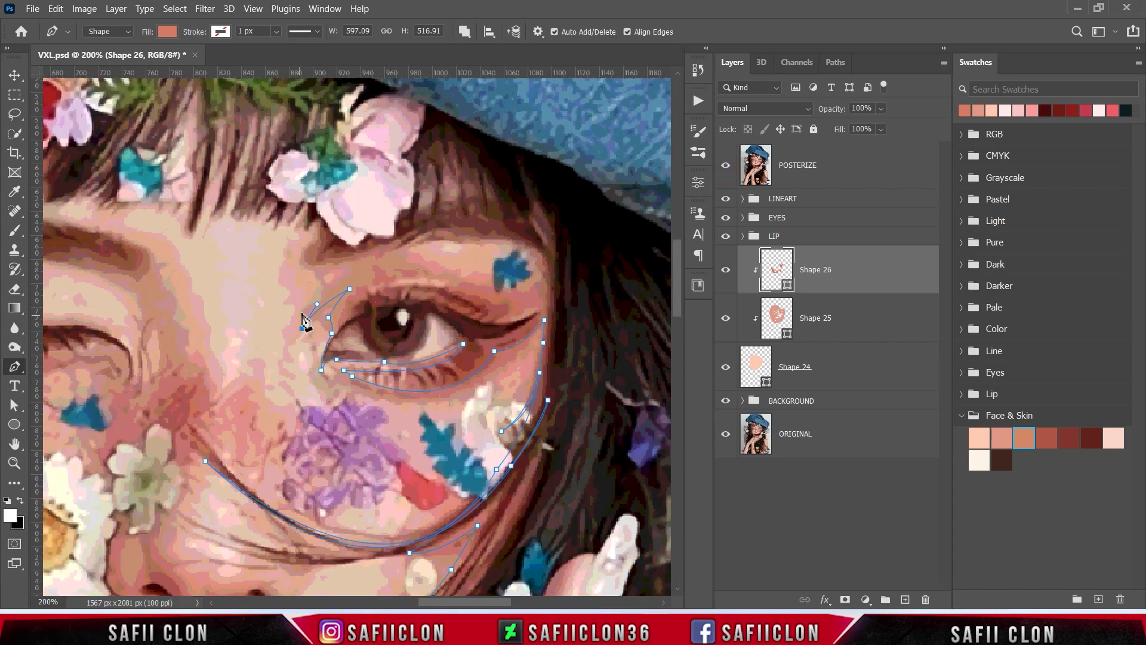
left_click_drag(307, 297, 313, 284)
left_click_drag(315, 282, 297, 294)
left_click_drag(319, 234, 337, 218)
scroll(337, 218, "up", 4)
Zoom out and carry the shadow across the hair and down toward the hand
left_click(725, 165)
key("ctrl+minus")
left_click(322, 233)
left_click_drag(554, 186, 565, 197)
key("ctrl+minus")
left_click_drag(419, 463, 403, 464)
left_click_drag(383, 503, 362, 508)
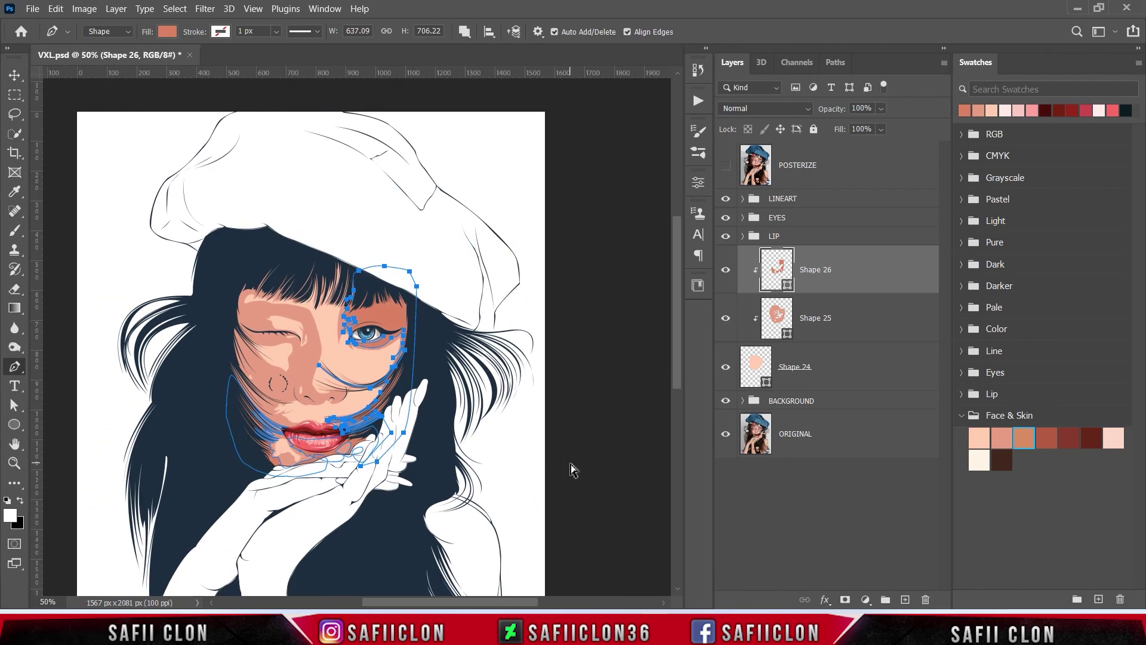
Zoom in on the left cheek and lips and begin the darker shadow along a hair strand
key("ctrl+plus")
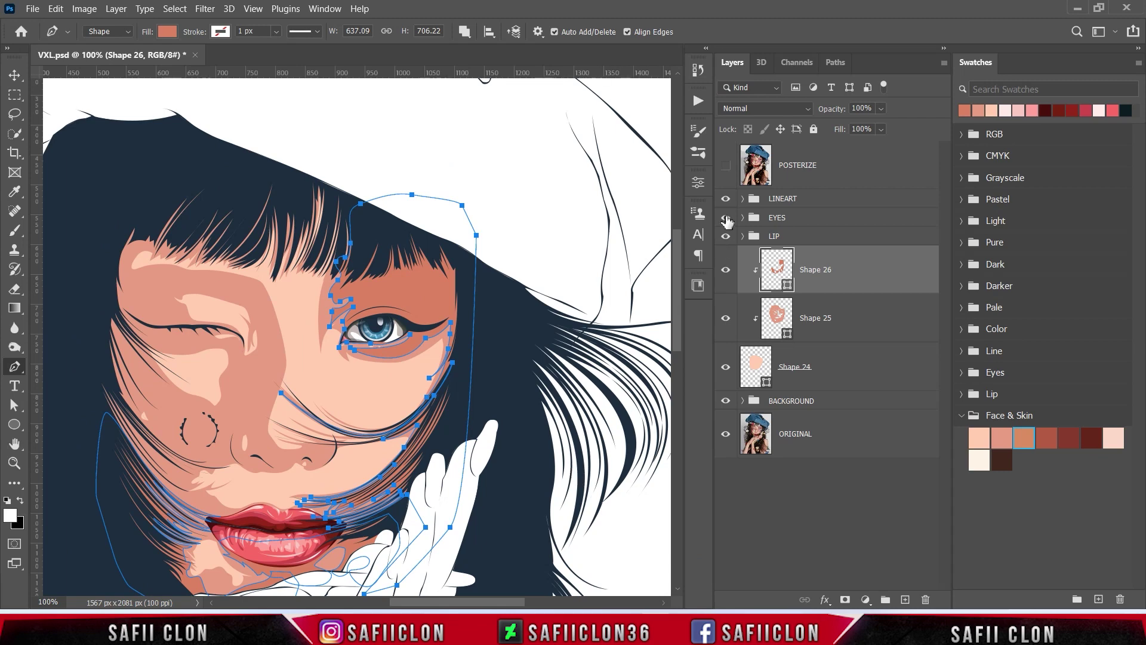
left_click(726, 165)
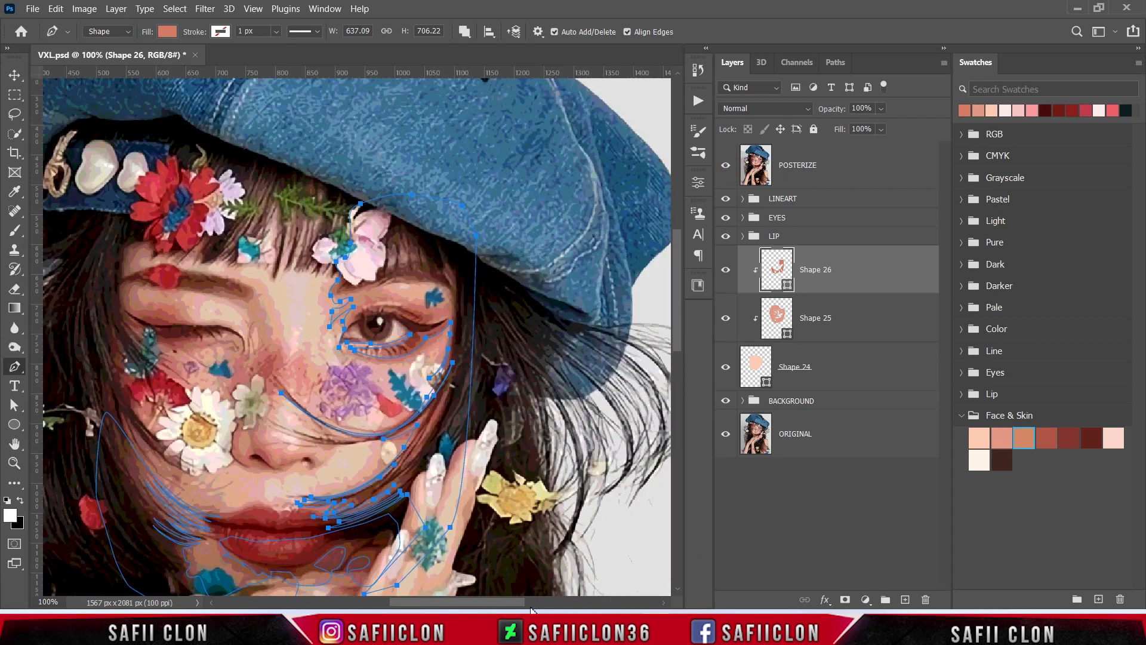
scroll(478, 525, "left", 5)
scroll(463, 517, "down", 4)
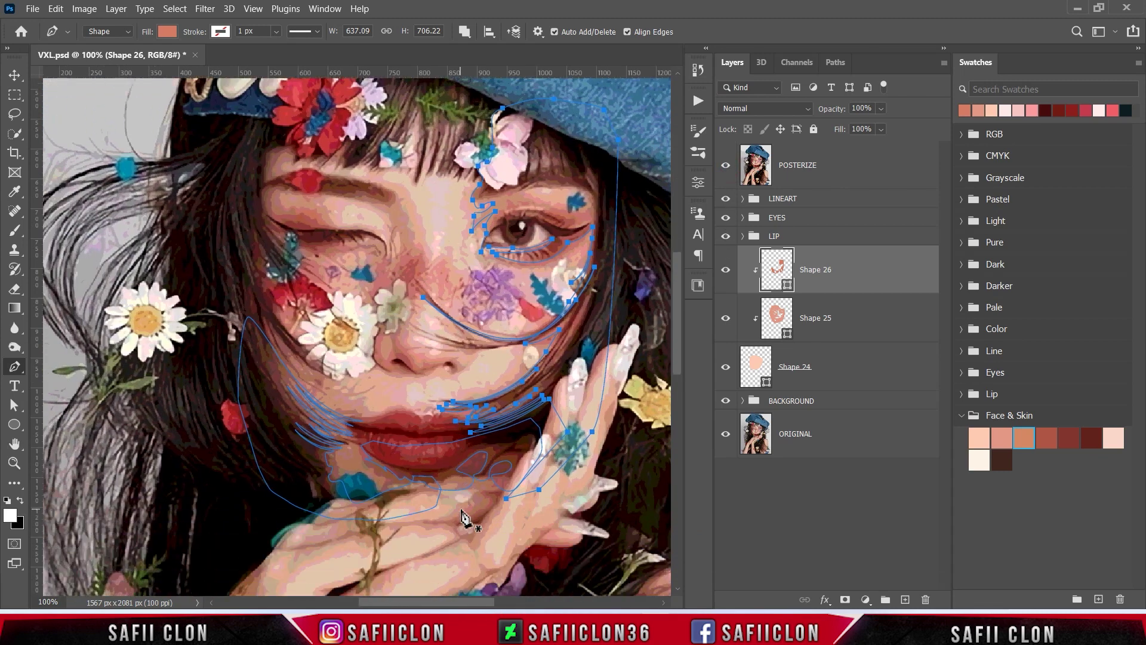
scroll(463, 516, "down", 1)
key("ctrl+plus")
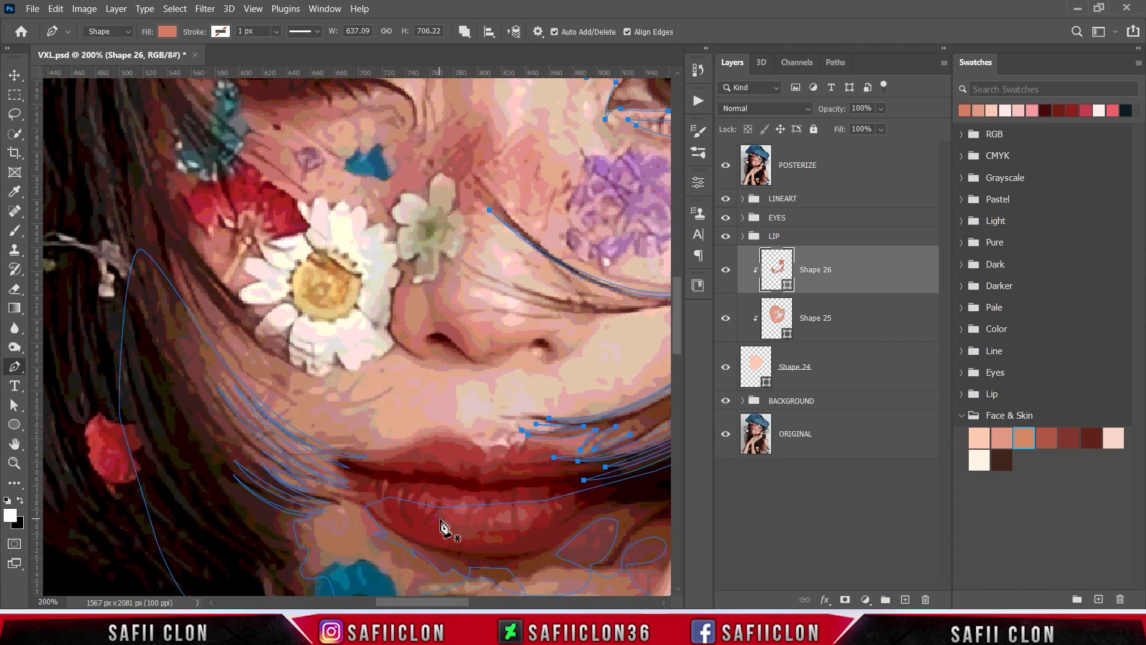
scroll(418, 519, "up", 2)
scroll(390, 519, "up", 1)
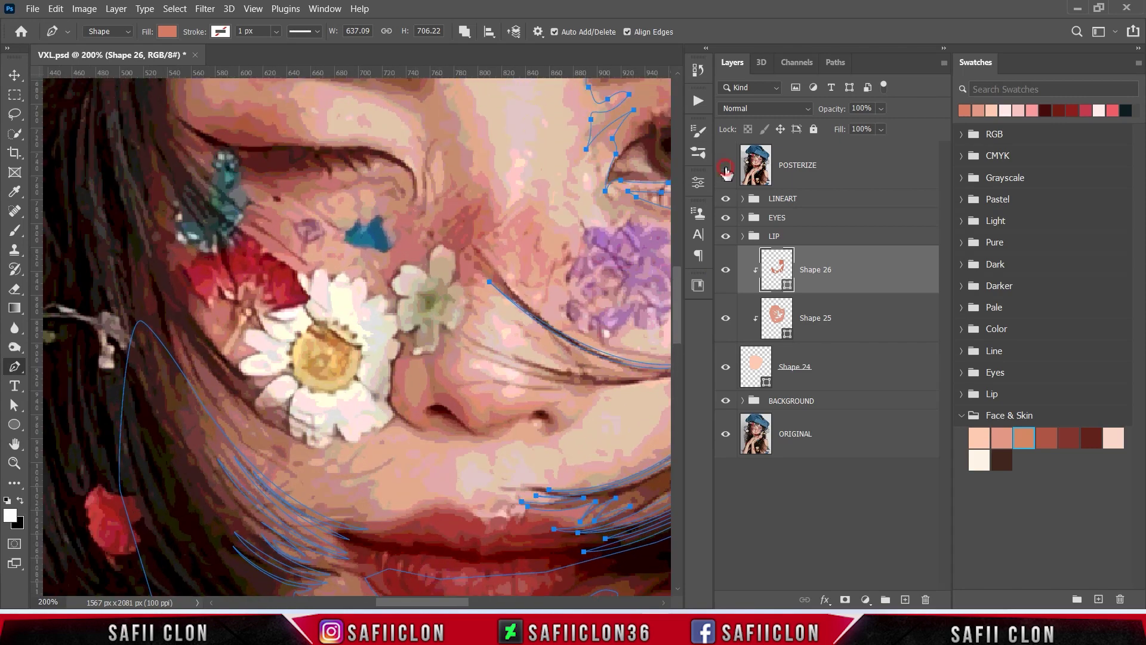
left_click(726, 172)
left_click(726, 168)
left_click(222, 435)
left_click_drag(300, 475, 348, 491)
Curve the cheek shadow outline along the hair strand, checking against the reference photo
left_click(732, 166)
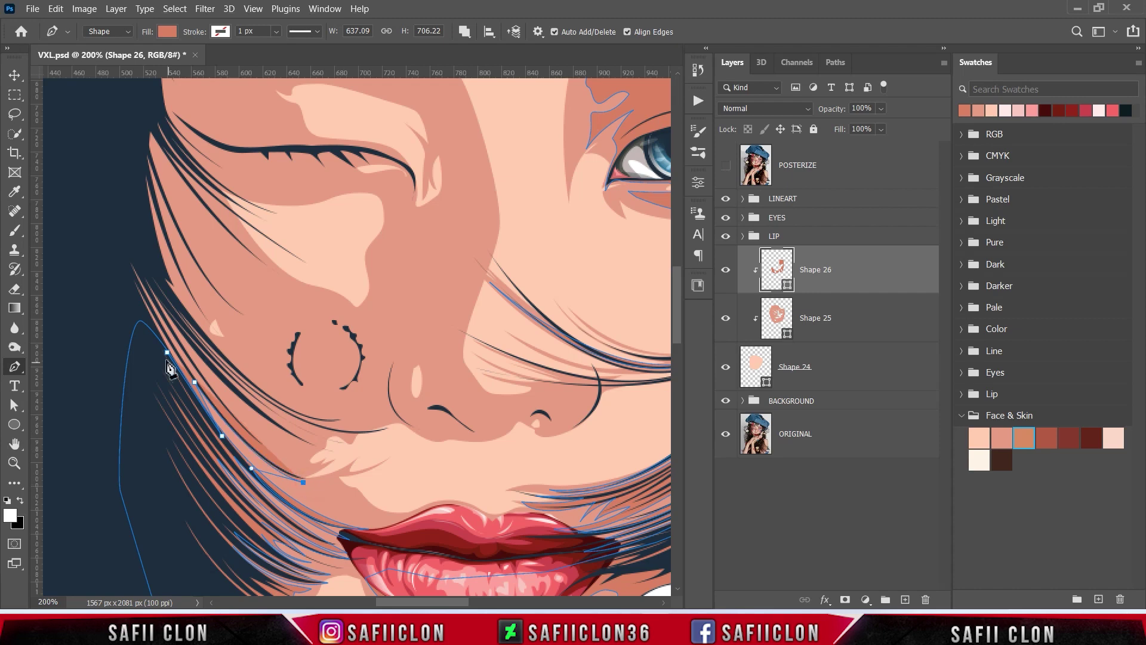
left_click(301, 472)
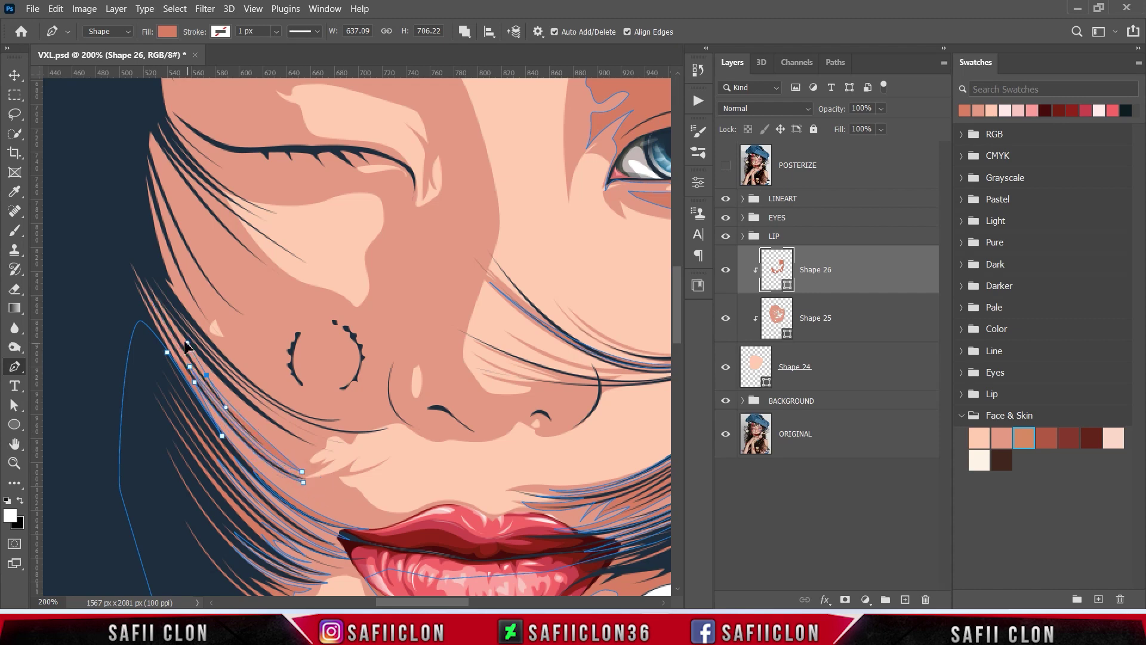
left_click(725, 166)
left_click_drag(215, 391, 266, 441)
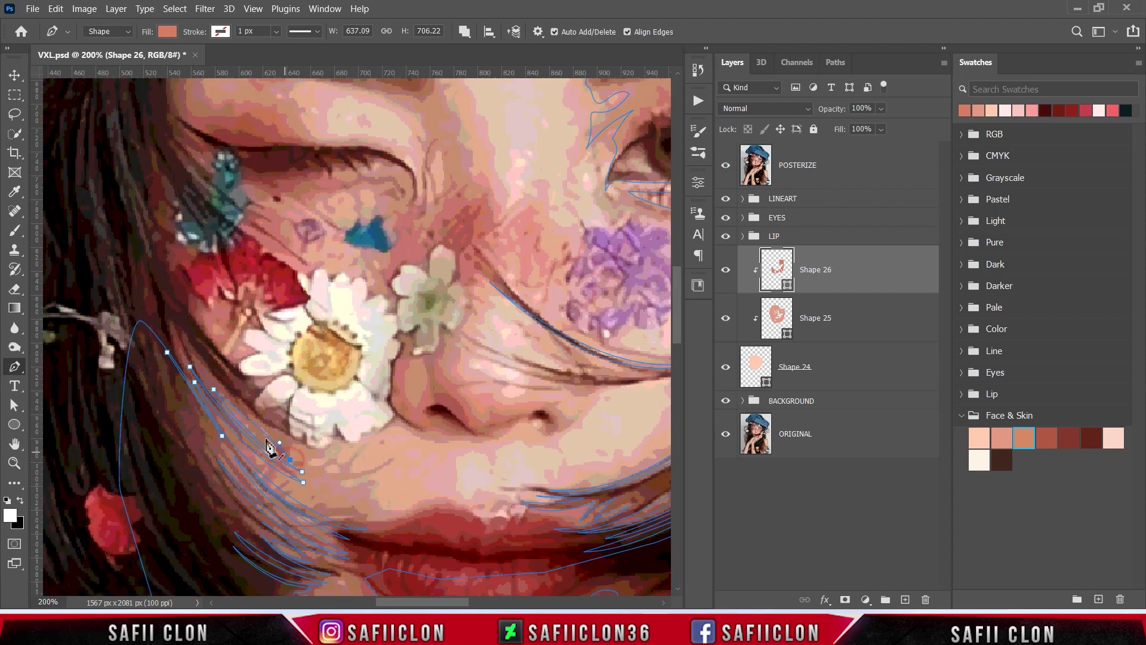
left_click(726, 165)
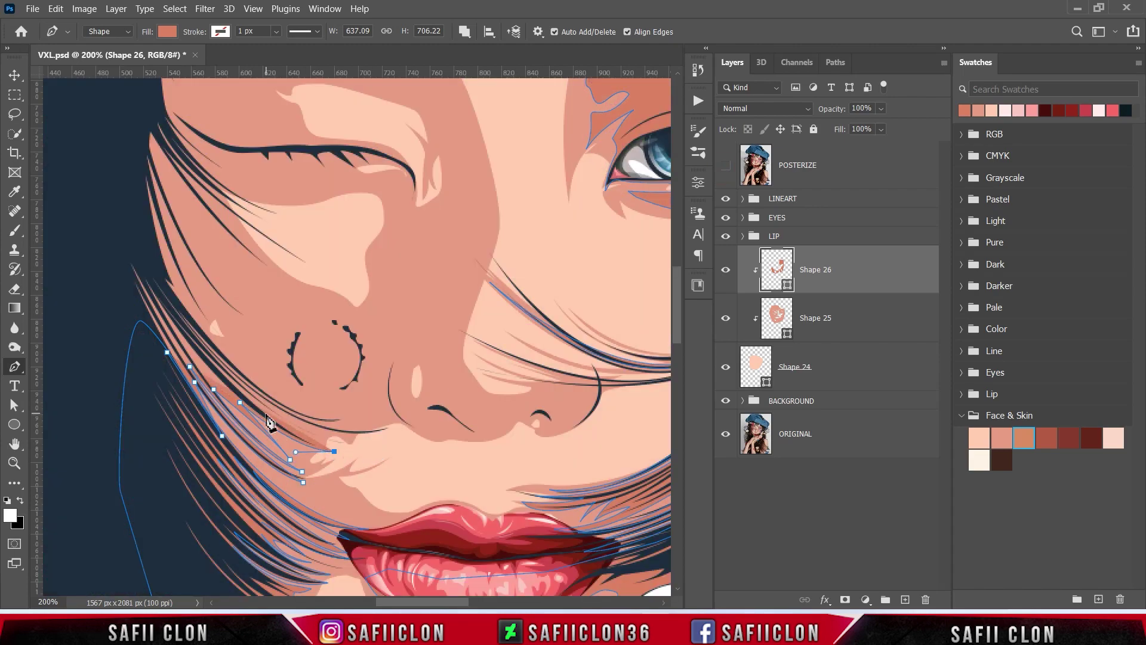
mouse_move(340, 442)
left_mouse_down()
mouse_move(385, 445)
mouse_move(321, 465)
left_mouse_up()
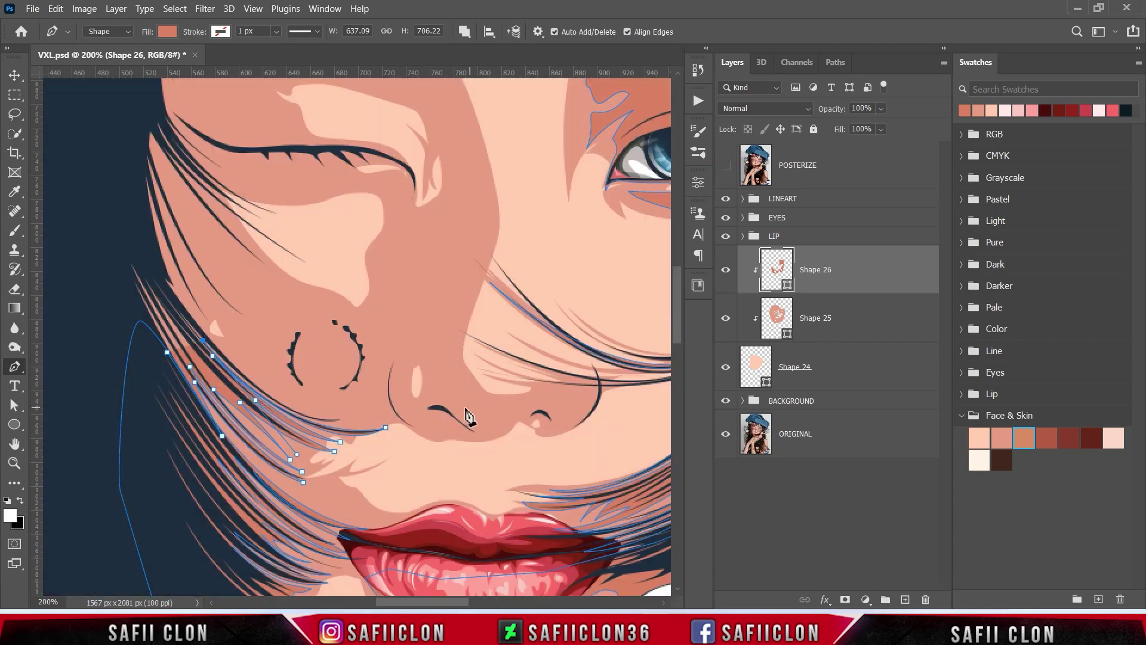
left_click_drag(341, 421, 281, 428)
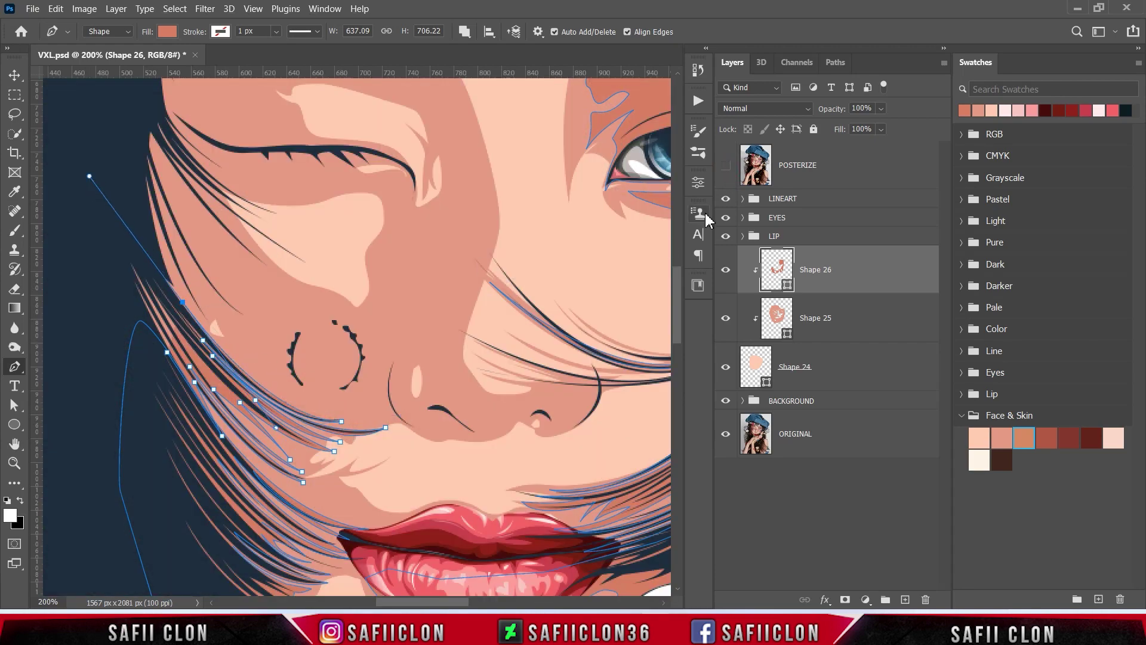
left_click(726, 165)
Extend the shadow up the cheek, around the flower and beside the strands toward the winking eye
left_click(210, 318)
left_click_drag(232, 301, 232, 309)
left_click(727, 167)
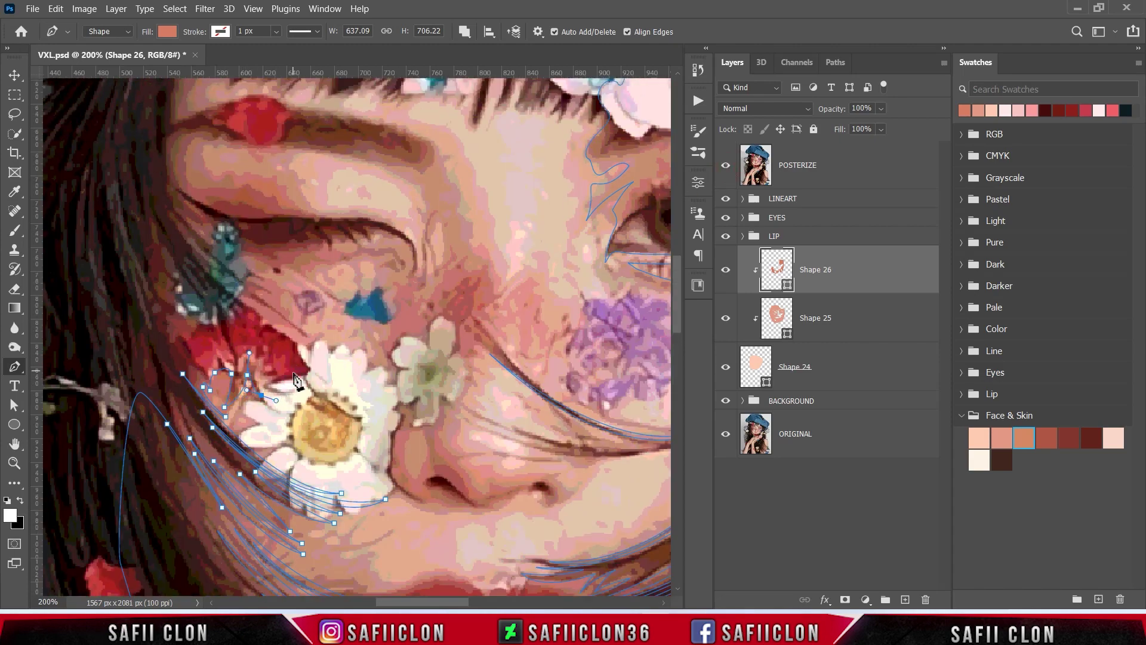
scroll(280, 346, "up", 2)
left_click_drag(291, 356, 272, 343)
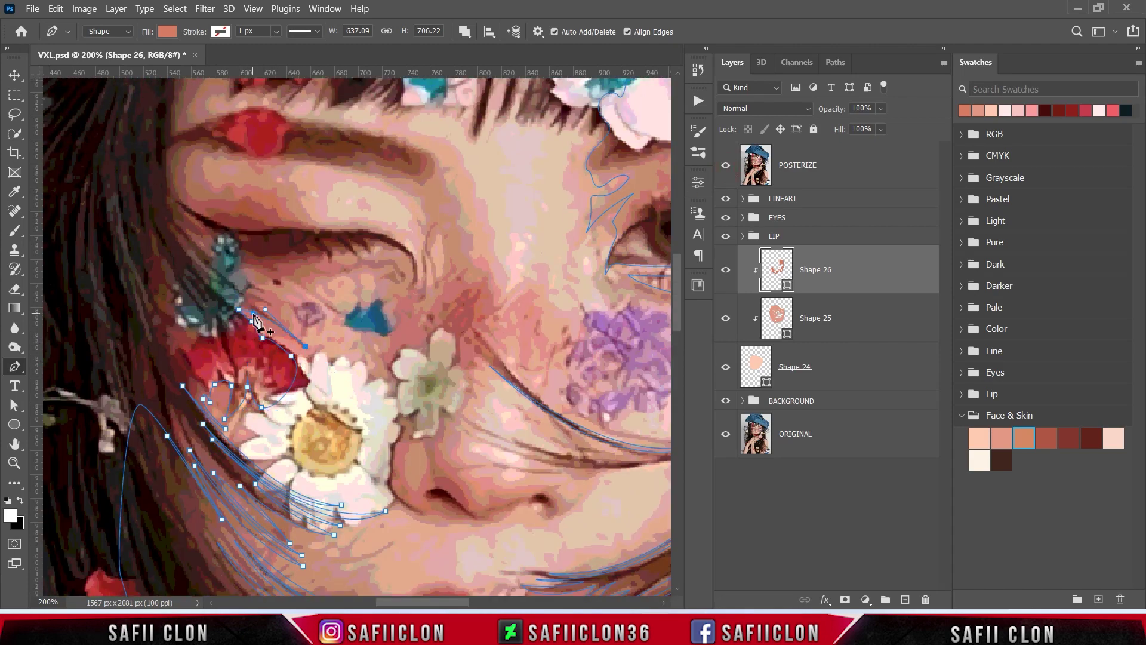
left_click(726, 166)
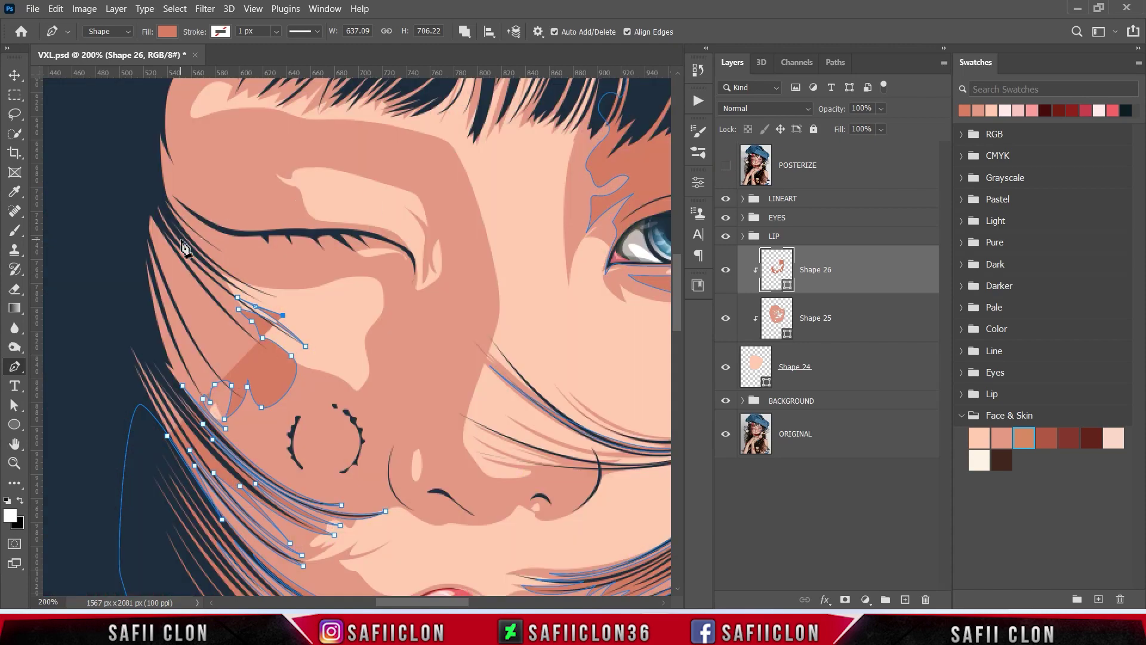
left_click_drag(178, 237, 184, 233)
left_click(217, 280)
left_click_drag(273, 304, 284, 302)
left_click(726, 166)
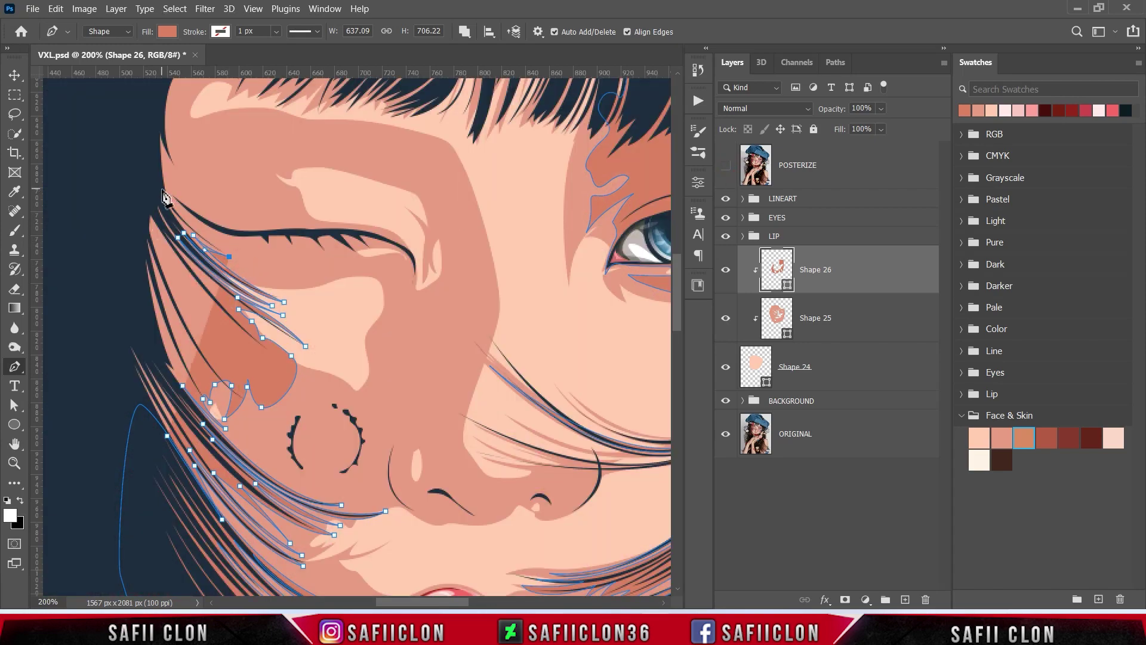
Close the cheek shadow outline with straight anchors down the left side of the face
left_click(159, 169)
left_click(145, 124)
left_click(80, 265)
scroll(179, 298, "down", 3)
left_click(111, 315)
scroll(358, 334, "up", 4)
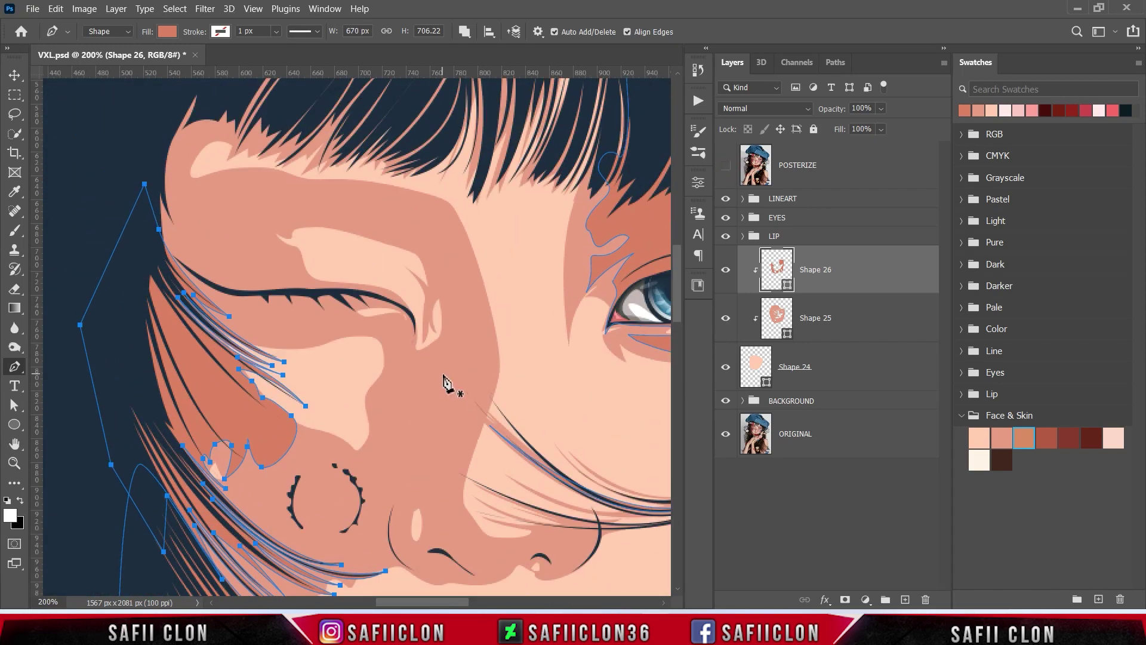
scroll(358, 406, "up", 3)
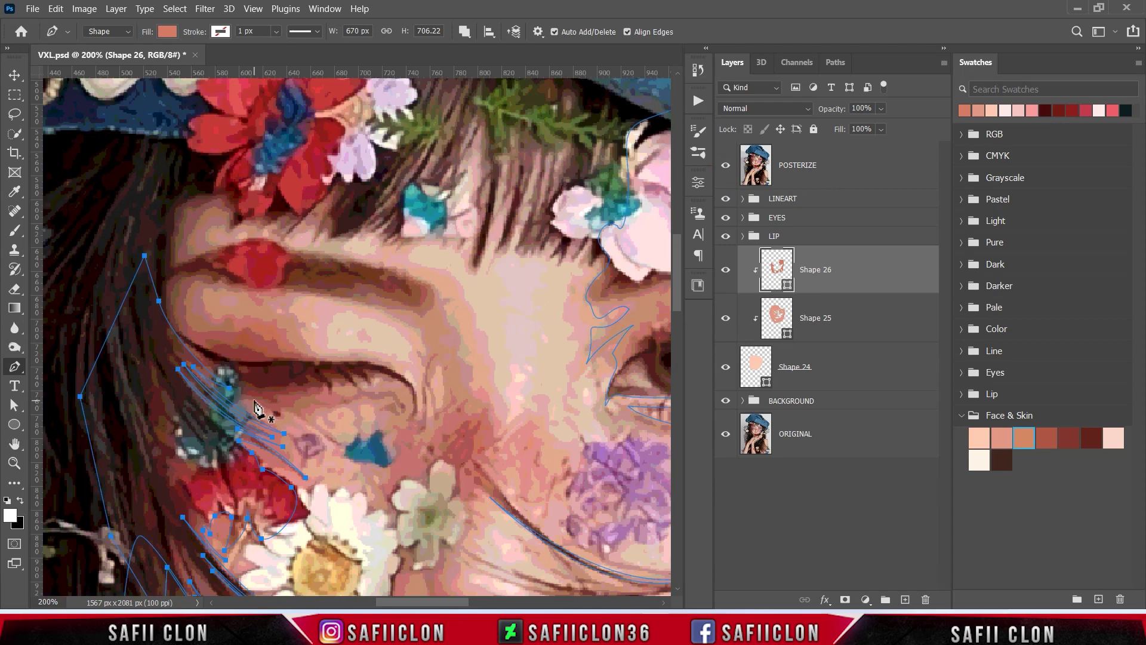
scroll(226, 329, "up", 1)
Trace the eyebrow and eyelid curves, toggling the POSTERIZE reference to compare
left_click(292, 316)
left_click(242, 315)
left_click_drag(193, 318, 193, 338)
left_click_drag(231, 351, 270, 344)
left_click(404, 398)
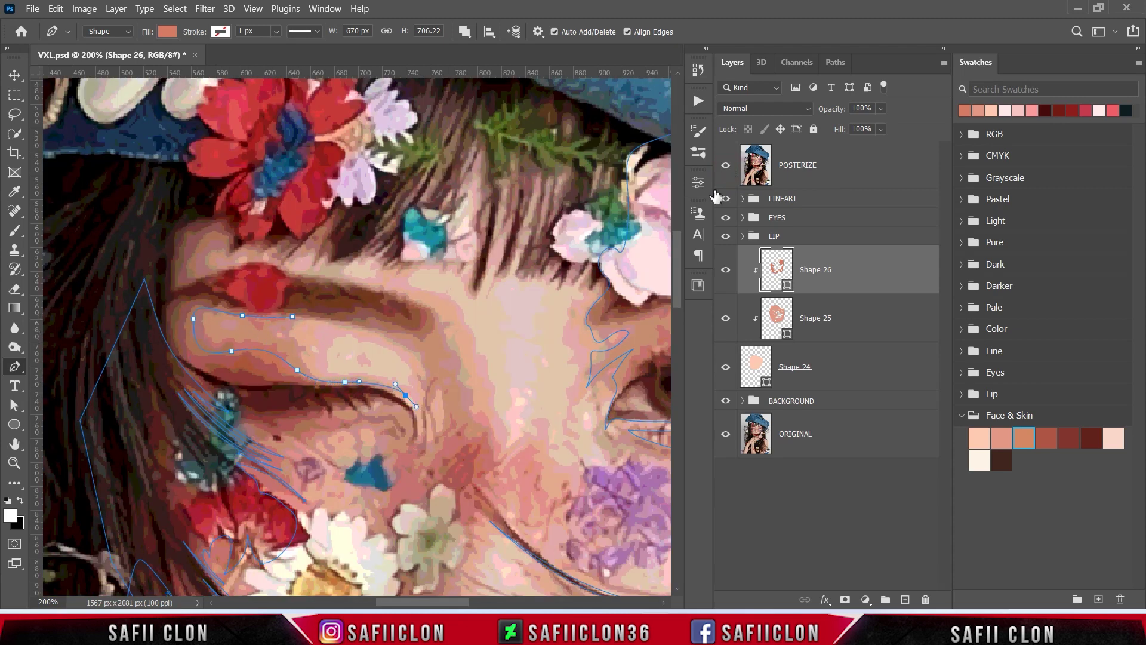
left_click(726, 165)
left_click_drag(415, 436, 410, 451)
left_click(726, 164)
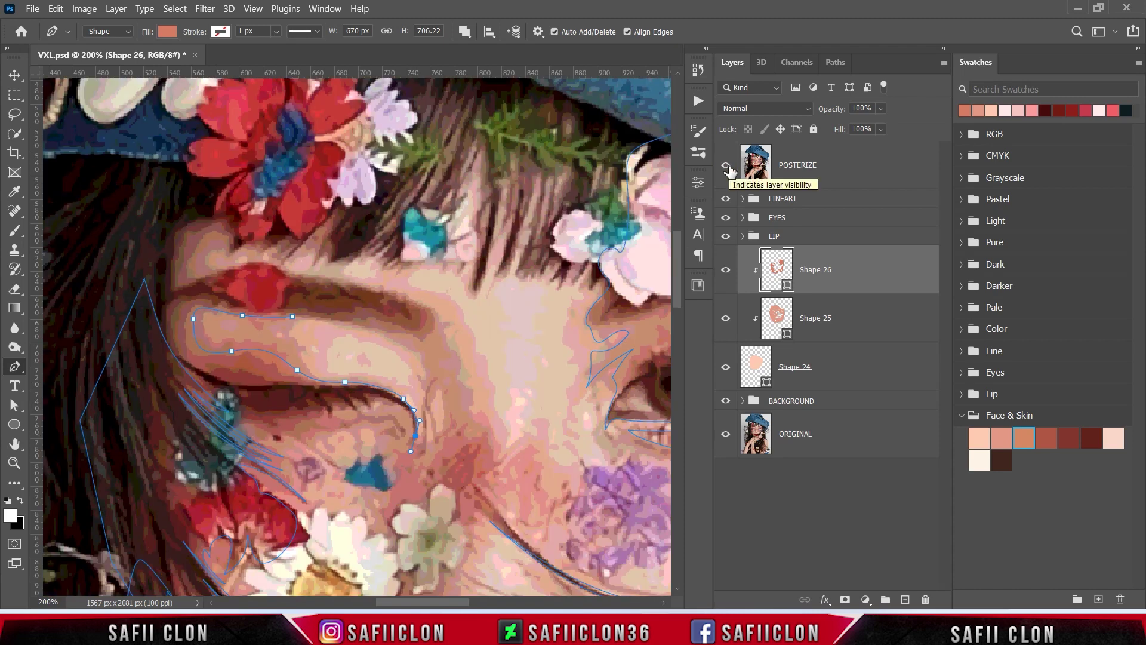
left_click(372, 403)
left_click(726, 165)
left_click(726, 165)
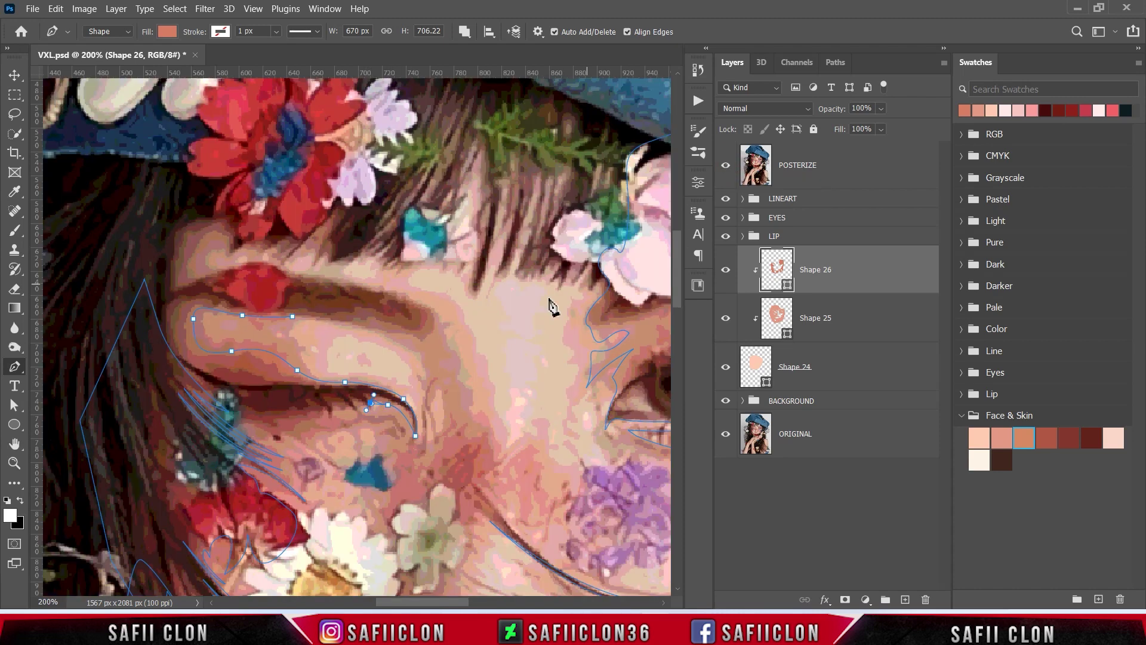
left_click(726, 165)
left_click(725, 165)
left_click(285, 416)
Curve the shadow outline up along the hair and back across the cheek
left_click_drag(155, 318, 152, 292)
left_click_drag(156, 224, 234, 198)
left_click_drag(239, 219, 237, 229)
left_click(184, 266)
left_click_drag(196, 278, 209, 276)
left_click_drag(278, 269, 373, 286)
key("ctrl+comma")
Curve the outline around the eye corner and close it back at the eyebrow
key("ctrl+comma")
left_click_drag(435, 315, 450, 334)
key("ctrl+comma")
key("ctrl+comma")
left_click_drag(442, 442, 428, 467)
left_click_drag(441, 379, 426, 356)
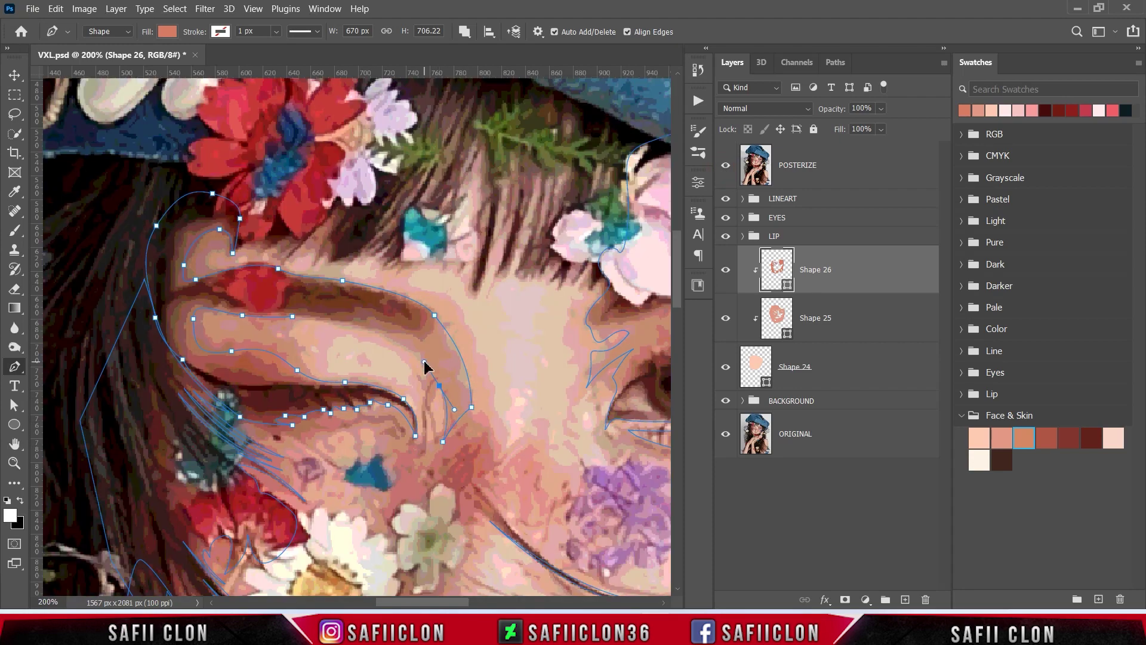
left_click(390, 328)
left_click_drag(338, 320, 312, 322)
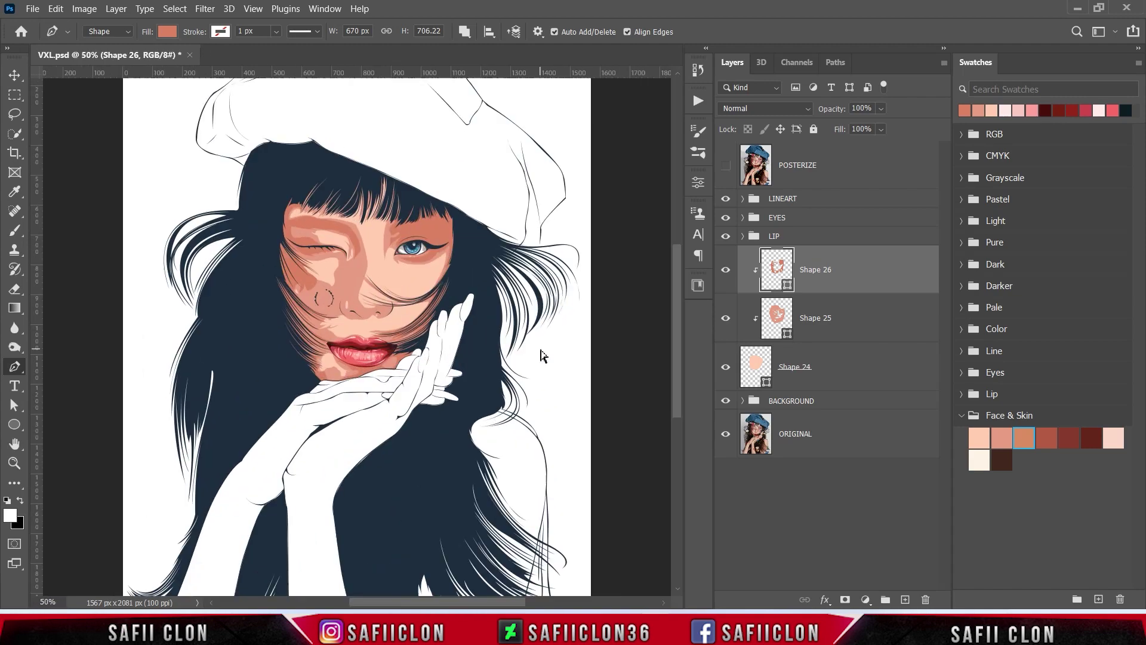
Zoom in, show the POSTERIZE reference, and start a new shadow piece beside the eye
scroll(541, 357, "up", 2)
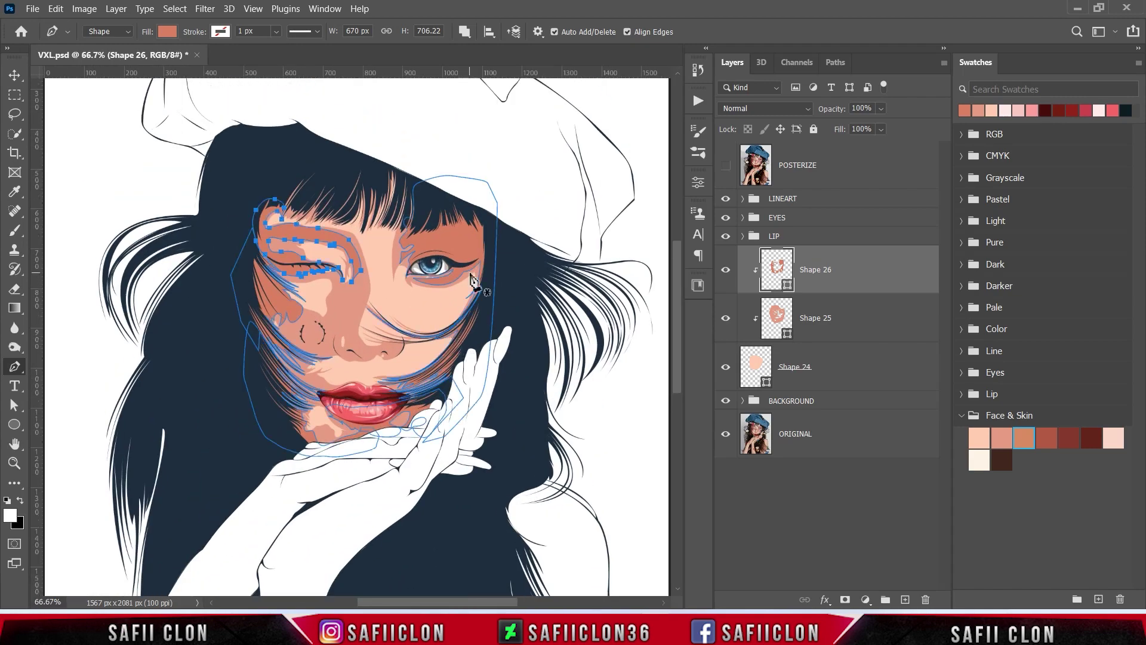
key("ctrl+plus")
key("ctrl+plus")
scroll(564, 245, "up", 2)
left_click(726, 165)
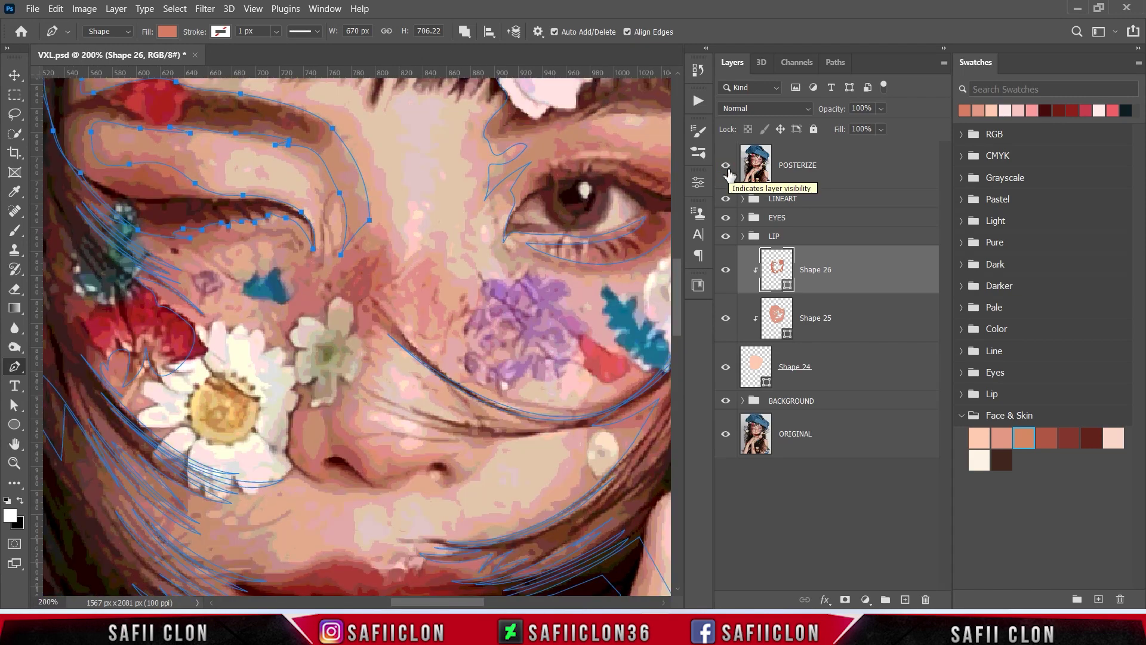
left_click(287, 342)
mouse_move(288, 293)
left_mouse_down()
mouse_move(280, 280)
mouse_move(312, 250)
left_mouse_up()
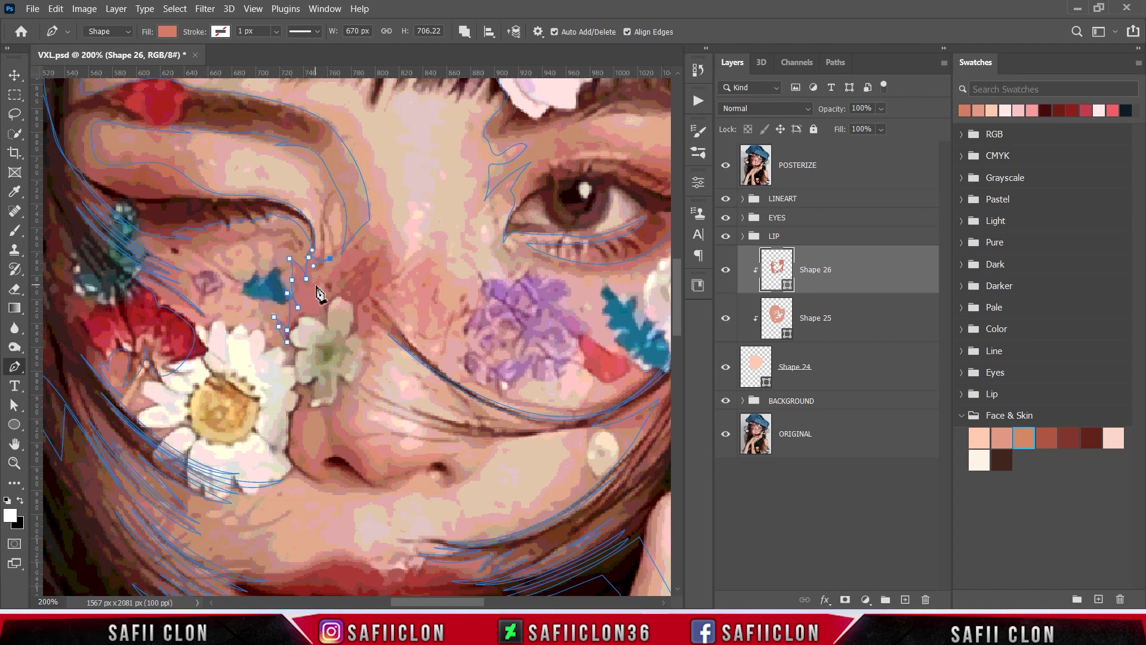
left_click_drag(310, 308, 317, 321)
left_click_drag(372, 228, 377, 220)
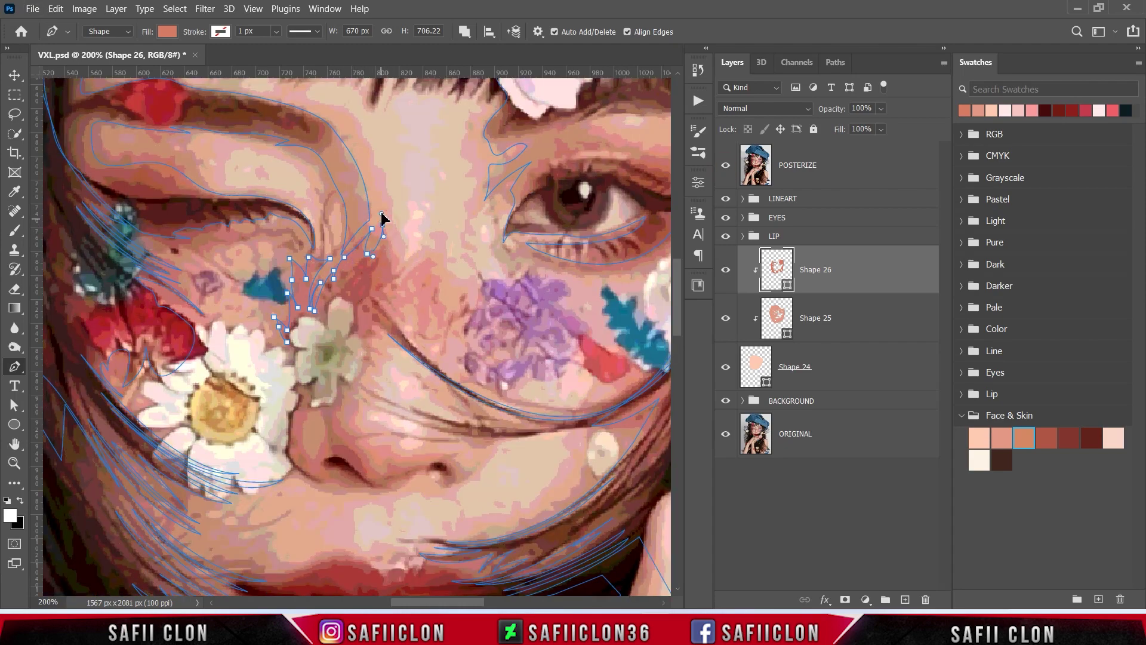
Extend the new shadow edge downward and reshape its last curve
left_click(382, 225)
left_click(384, 282)
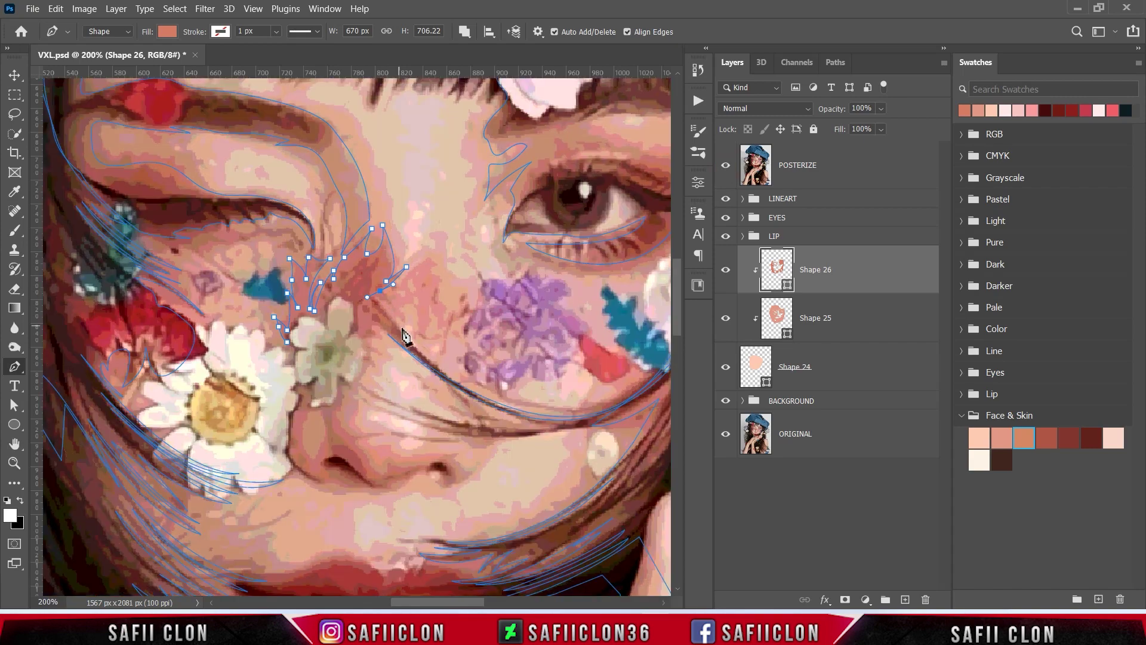
left_click_drag(367, 297, 415, 329)
left_click_drag(330, 357, 301, 352)
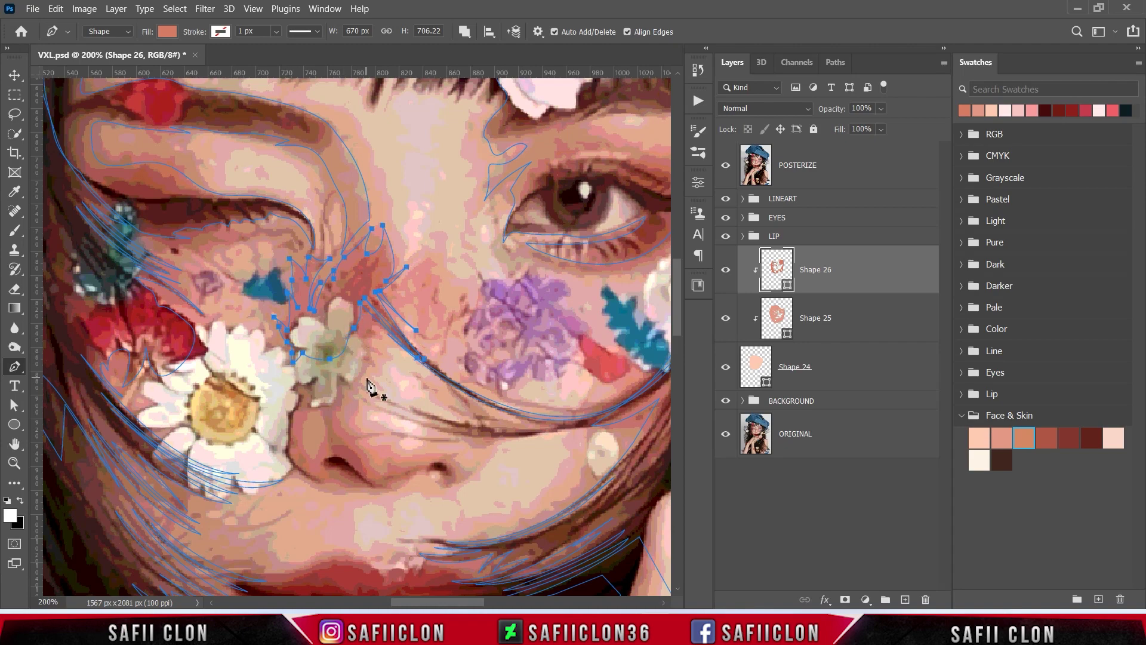
scroll(372, 387, "down", 2)
Trace the shadow from the flower down to the side of the nose
left_click(356, 256)
left_click(370, 301)
left_click(347, 330)
left_click_drag(346, 368, 356, 374)
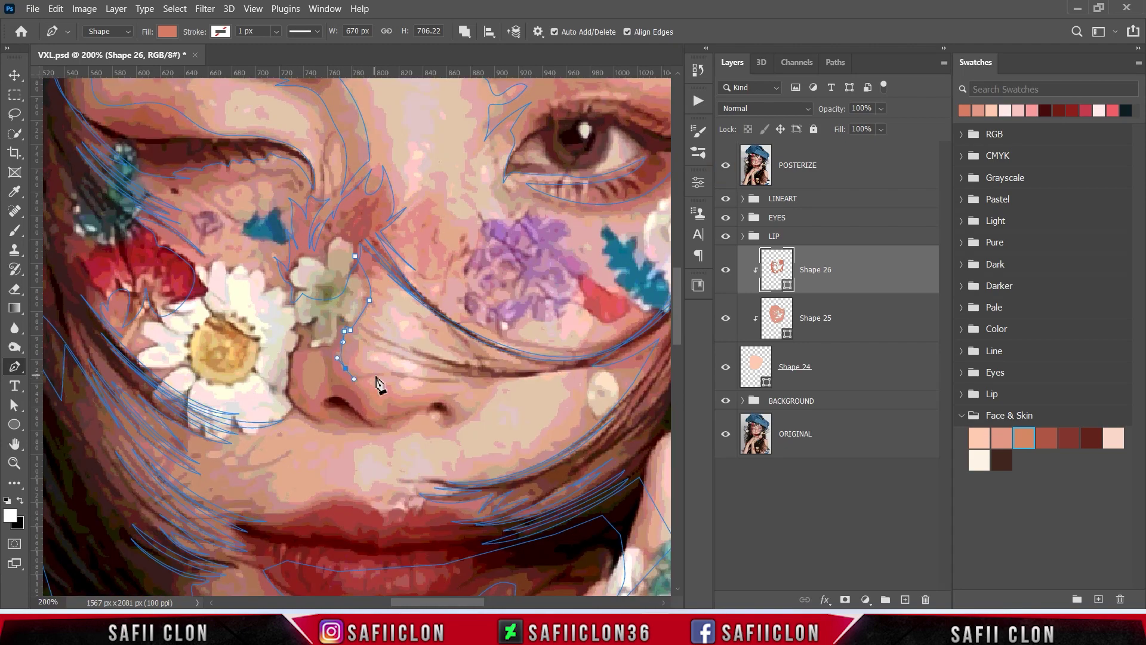
left_click(395, 371)
left_click(467, 377)
left_click(416, 376)
mouse_move(355, 380)
left_mouse_down()
mouse_move(325, 395)
mouse_move(451, 392)
mouse_move(514, 338)
left_mouse_up()
Outline the shadow around the nostril, toggling the reference to check it
left_click(373, 398)
left_click(455, 396)
left_click(726, 167)
left_click(487, 353)
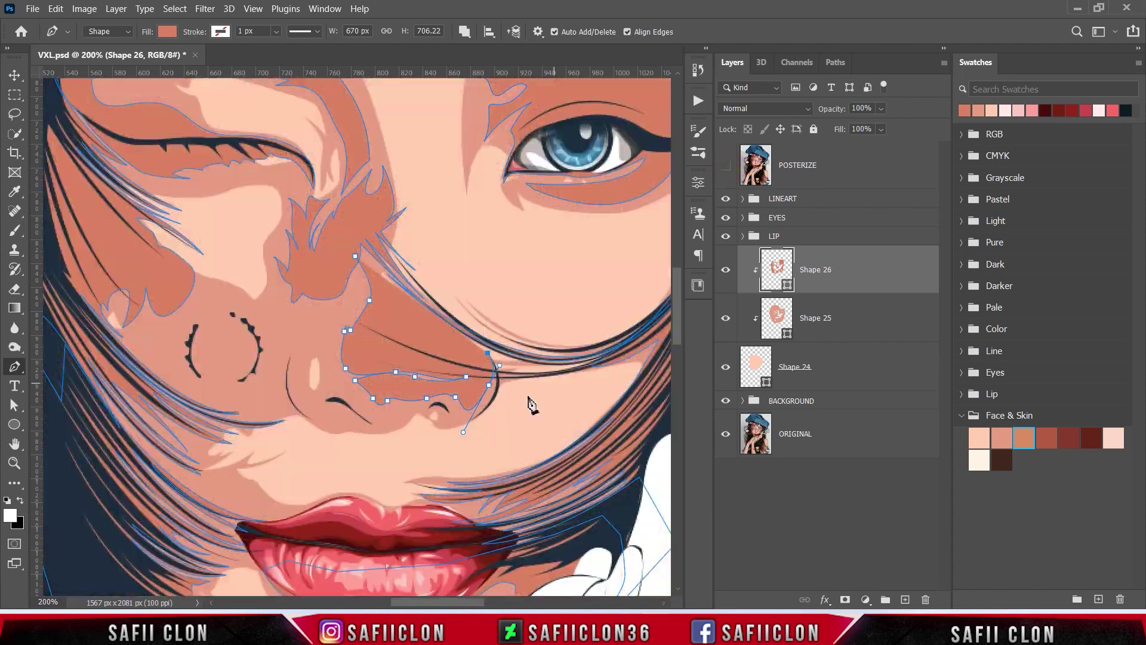
mouse_move(497, 395)
left_mouse_down()
mouse_move(483, 416)
mouse_move(447, 428)
left_mouse_up()
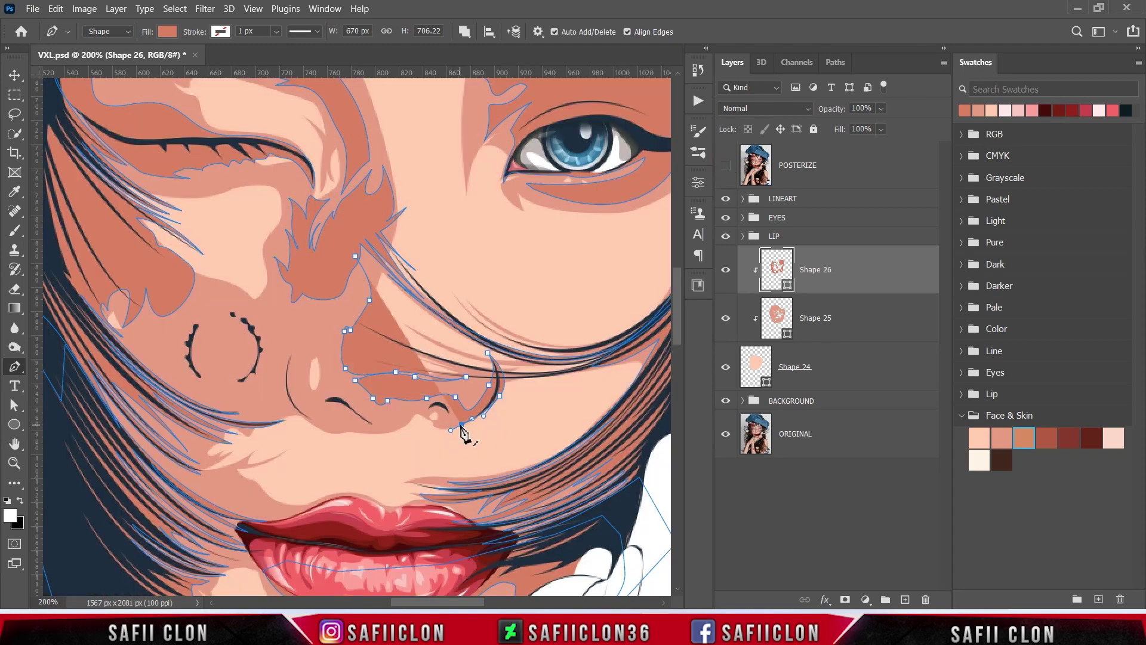
left_click(449, 430)
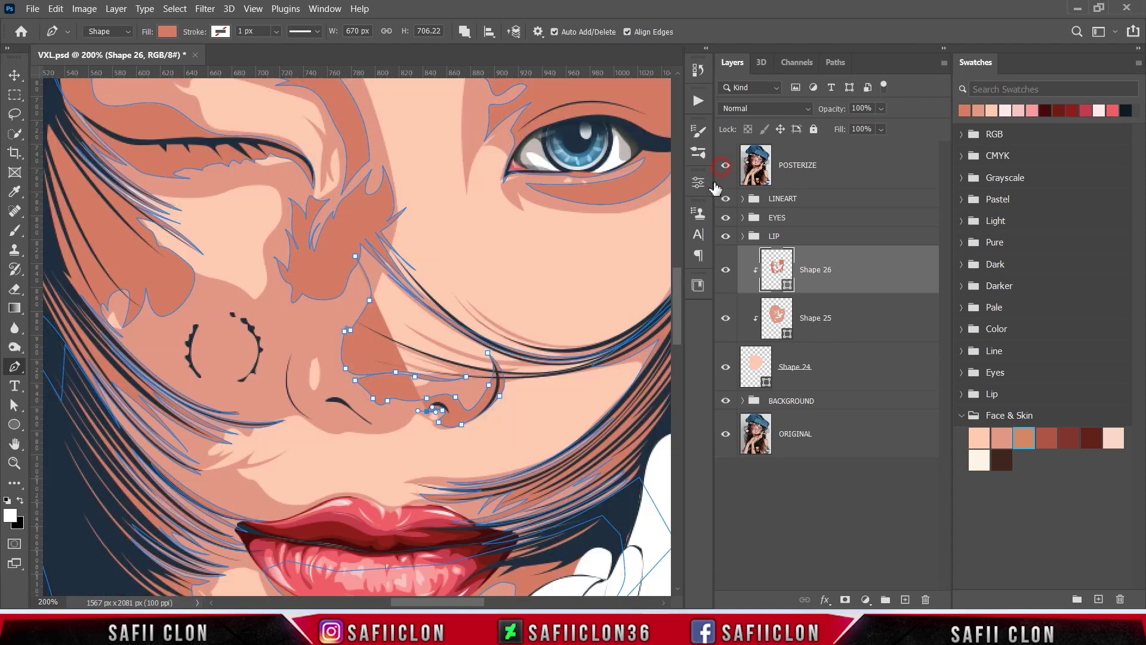
left_click_drag(409, 411, 403, 417)
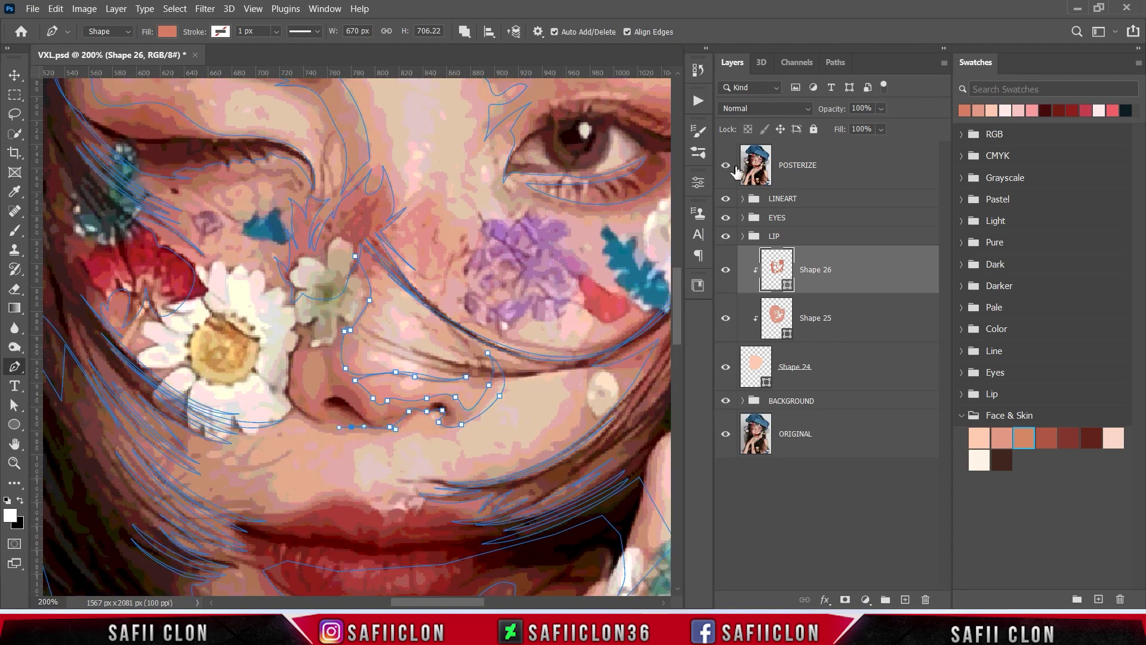
left_click(729, 167)
left_click(729, 168)
Finish the anchors below the nostril, hide the POSTERIZE layer, and zoom out
scroll(340, 455, "up", 1)
left_click_drag(323, 431, 315, 433)
left_click(726, 170)
left_click(727, 170)
left_click(727, 170)
left_click_drag(285, 431, 278, 429)
scroll(287, 387, "up", 2)
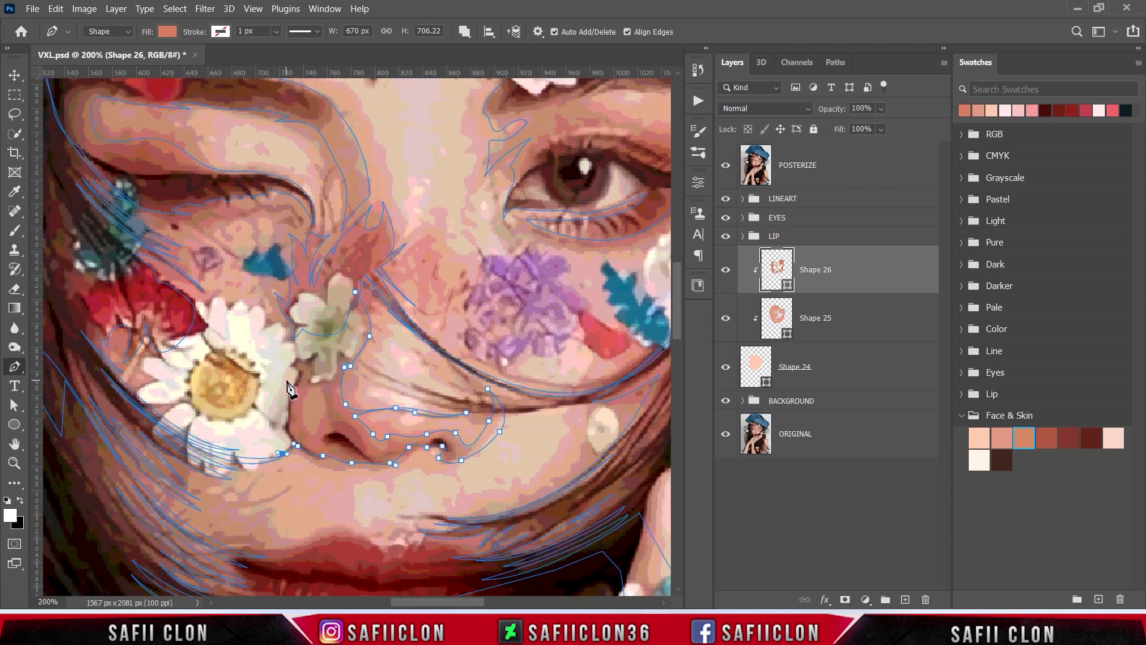
left_click(726, 166)
key("ctrl+minus")
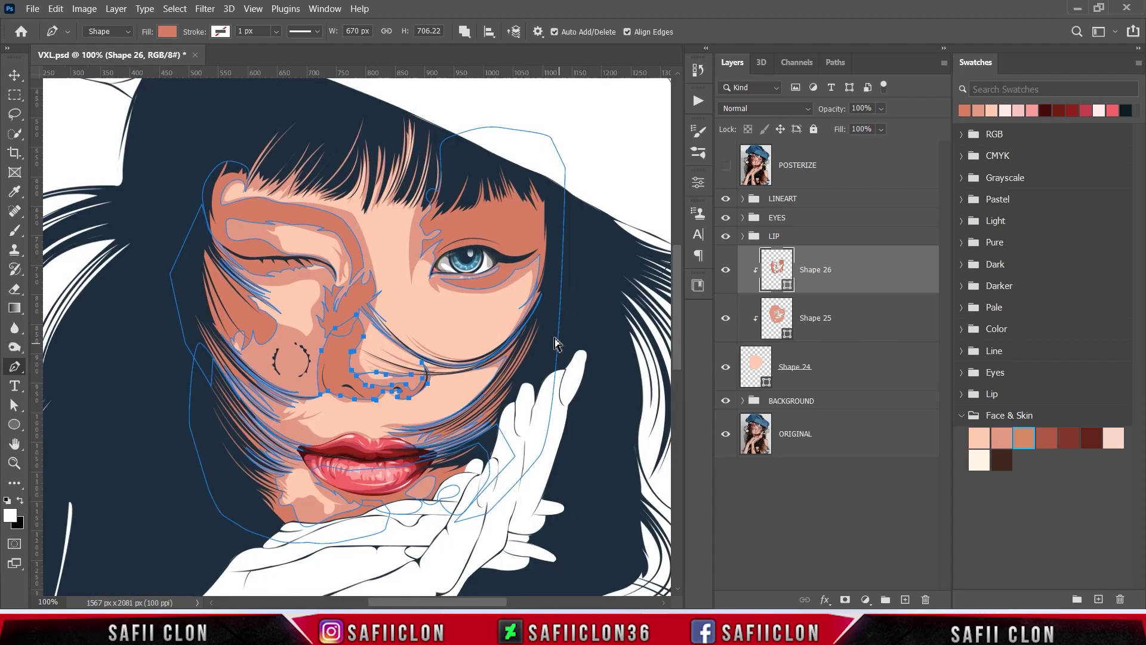
Show the posterized reference and start a path along the rightmost fringe strands
scroll(555, 343, "down", 2)
scroll(558, 340, "up", 3)
scroll(555, 370, "up", 3)
scroll(516, 403, "up", 1)
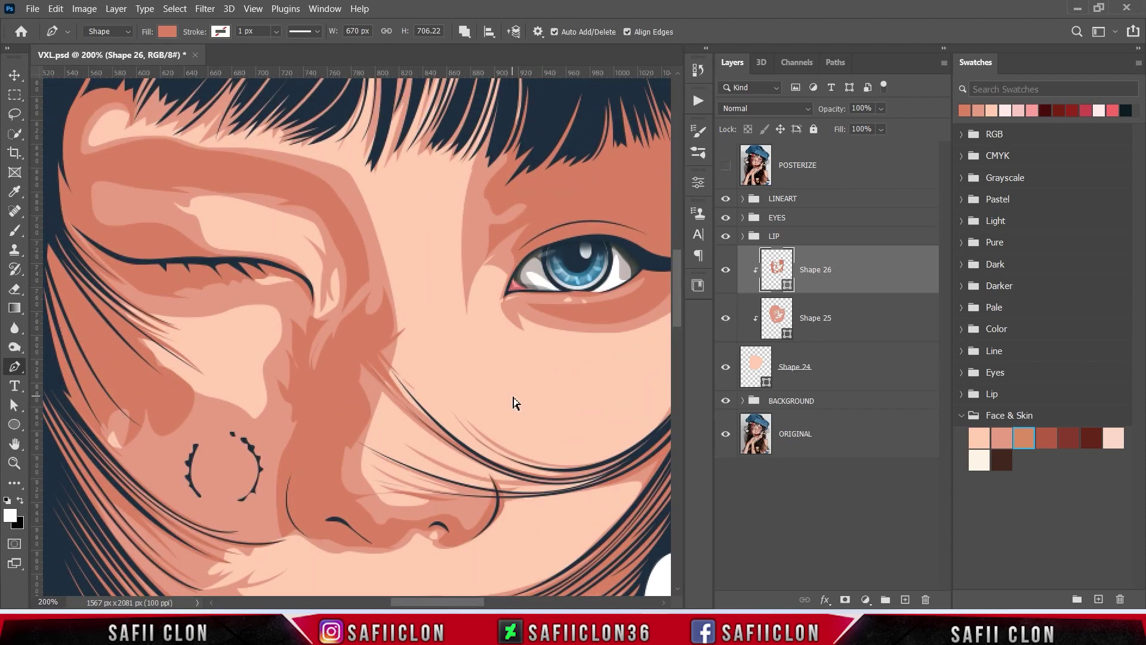
scroll(495, 298, "up", 3)
left_click(726, 166)
left_click_drag(537, 250, 493, 194)
left_click(517, 222)
left_click(463, 321)
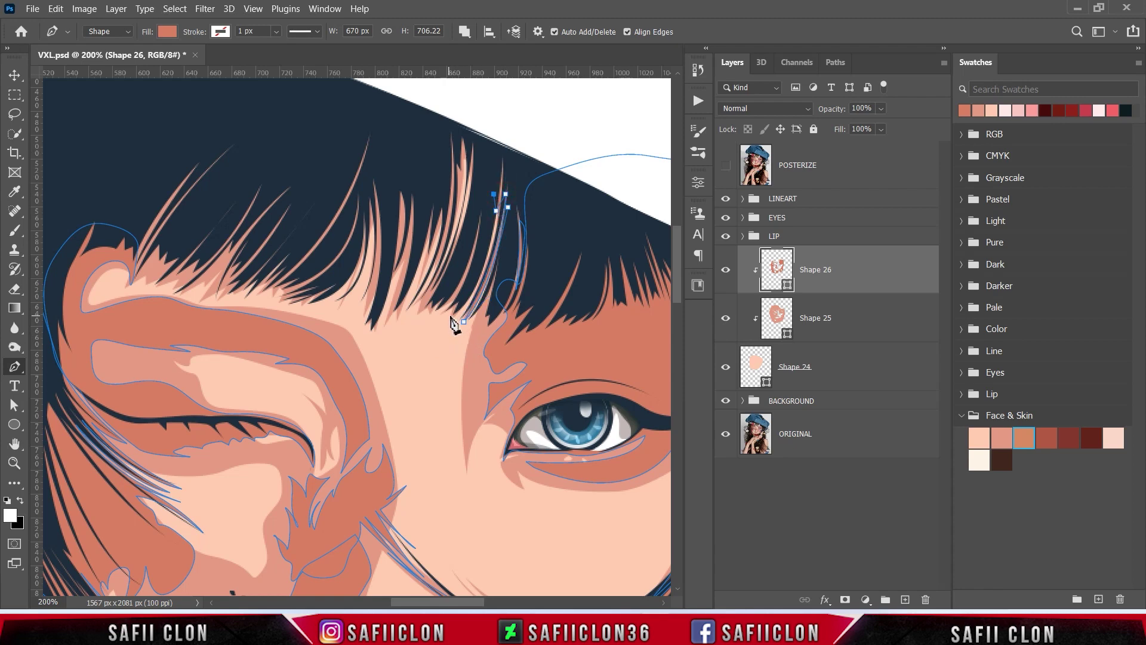
left_click_drag(474, 234, 475, 244)
left_click_drag(442, 306, 431, 308)
Zigzag the path across the next fringe strand tips and bases
left_click(421, 306)
left_click_drag(456, 239, 457, 242)
left_click_drag(468, 160, 474, 179)
left_click_drag(438, 269, 442, 293)
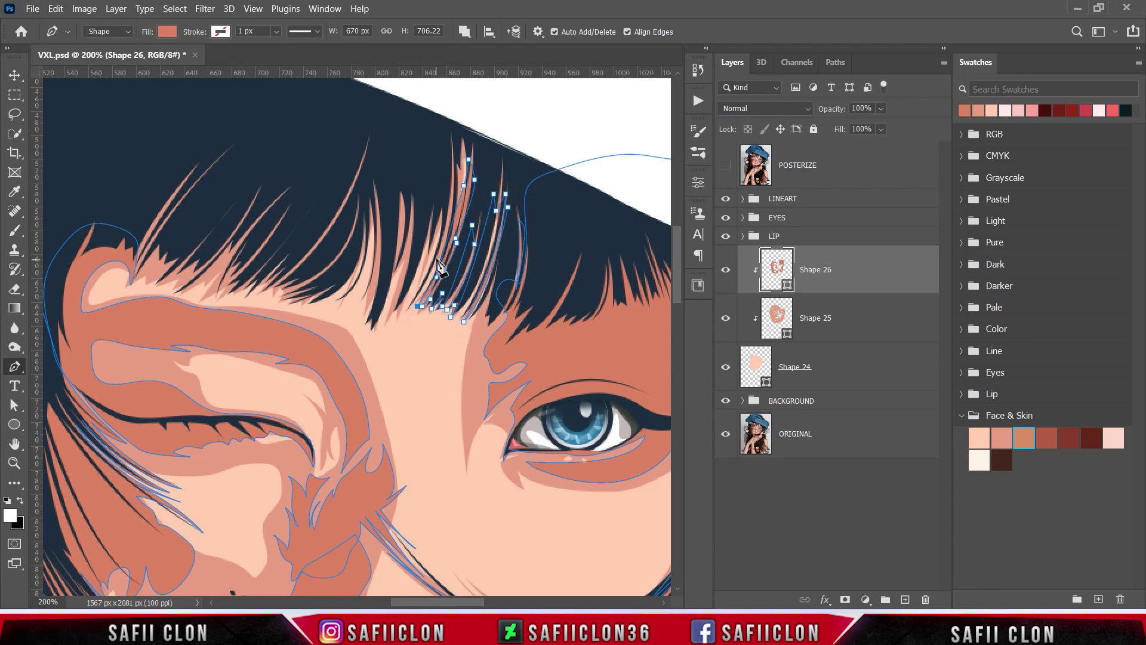
left_click(395, 308)
left_click_drag(432, 214, 443, 211)
left_click_drag(393, 276, 401, 269)
left_click(409, 225)
left_click(399, 209)
left_click(375, 322)
left_click(374, 208)
left_click_drag(364, 317, 351, 335)
Continue the zigzag along the strands toward the left of the fringe
left_click(370, 228)
left_click(354, 276)
left_click(339, 300)
left_click(287, 296)
left_click(351, 224)
left_click(291, 289)
left_click(351, 191)
left_click(273, 287)
left_click(253, 292)
left_click(279, 272)
left_click(269, 265)
left_click(251, 281)
Trace the leftmost fringe strand tips and bases near the forehead
left_click(227, 291)
left_click(218, 268)
left_click(230, 258)
left_click(210, 288)
left_click(199, 282)
left_click(242, 236)
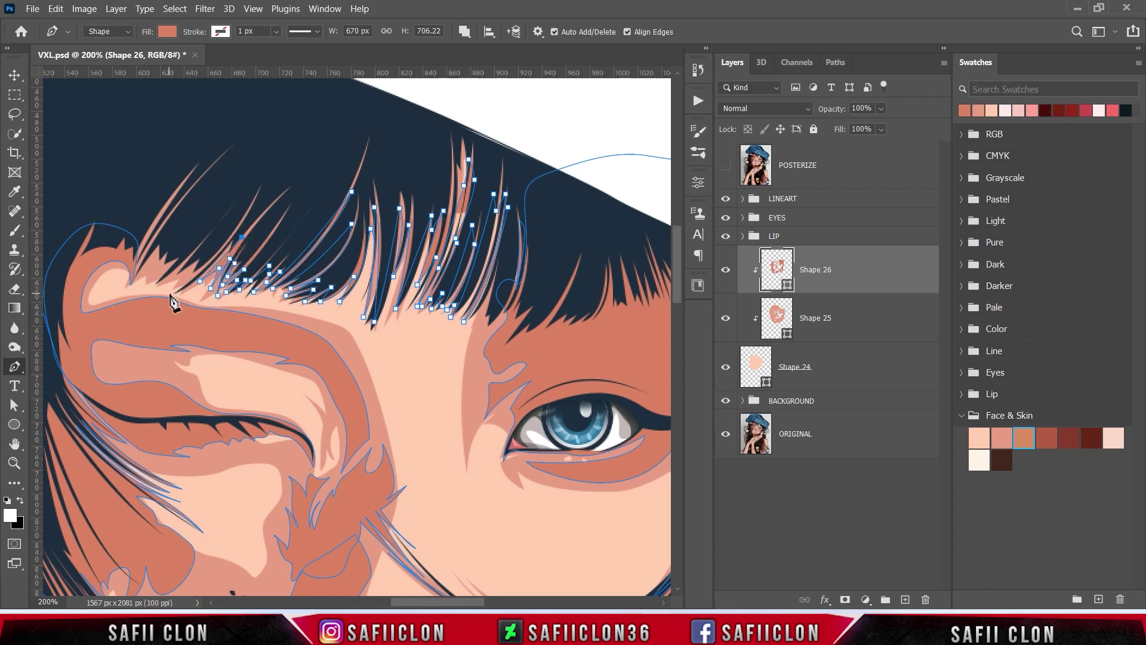
left_click(192, 267)
left_click(184, 276)
left_click(156, 283)
left_click(166, 265)
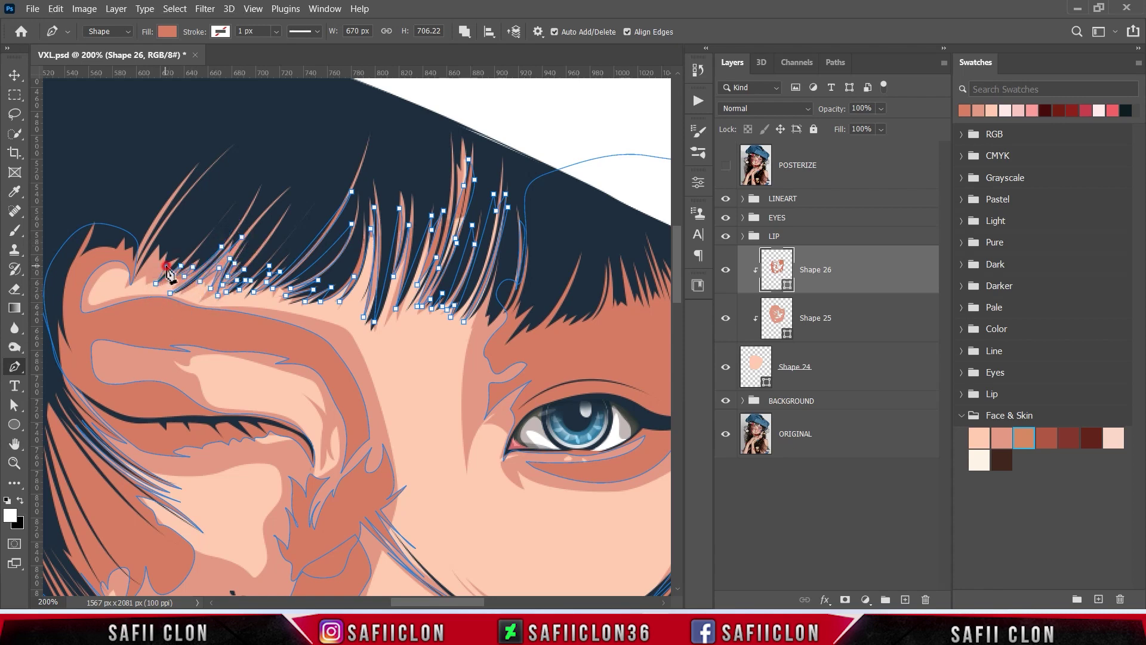
Loop the path up the left side, across the top of the hair, and down the right
left_click(130, 270)
left_click(132, 284)
left_click(112, 305)
left_click(189, 191)
left_click(199, 163)
left_click(284, 113)
left_click(412, 111)
left_click(489, 103)
left_click(555, 165)
left_click(513, 233)
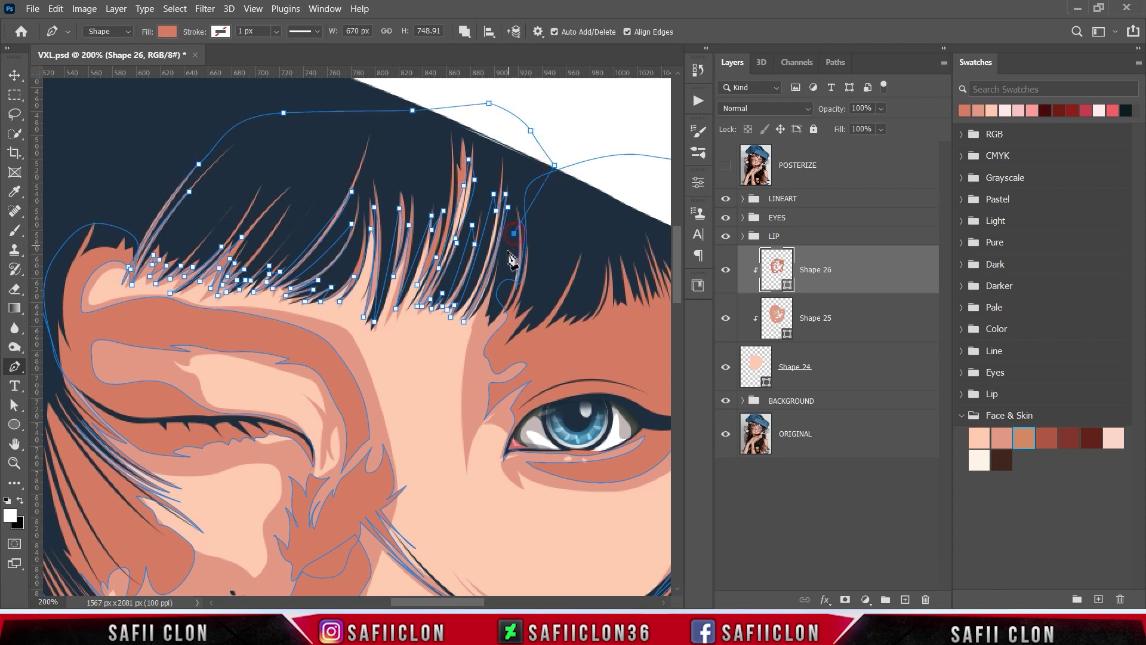
Finish the fringe shape path and zoom out to review the whole portrait
left_click(508, 208)
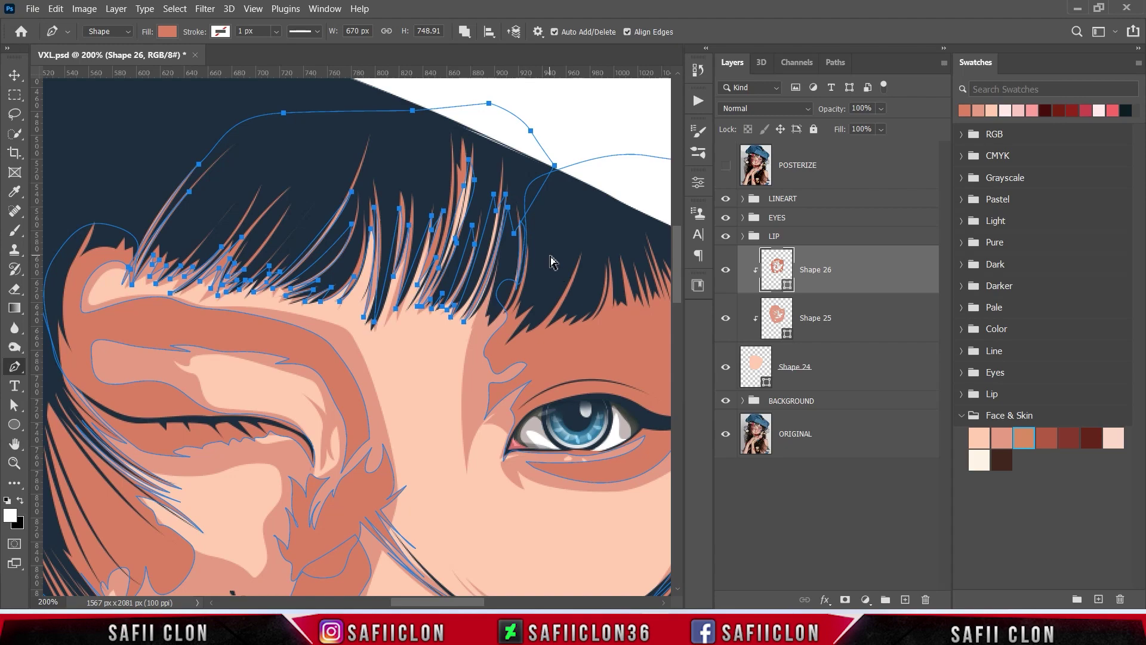
key("Return")
key("ctrl+minus")
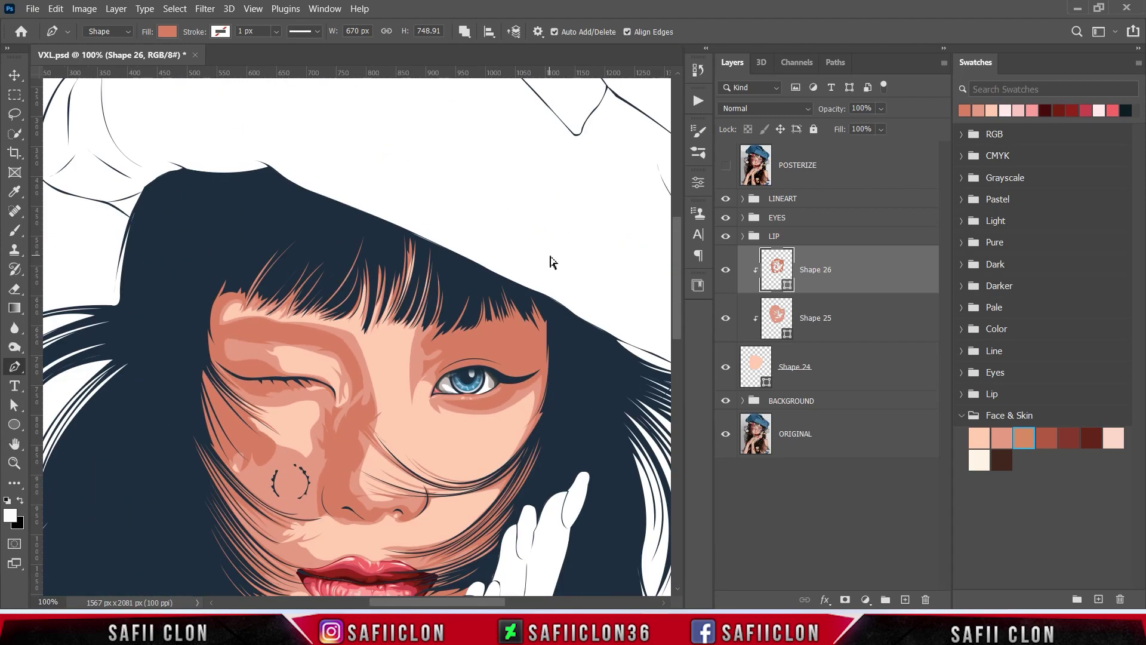
key("ctrl+minus")
key("ctrl+minus")
key("ctrl+minus")
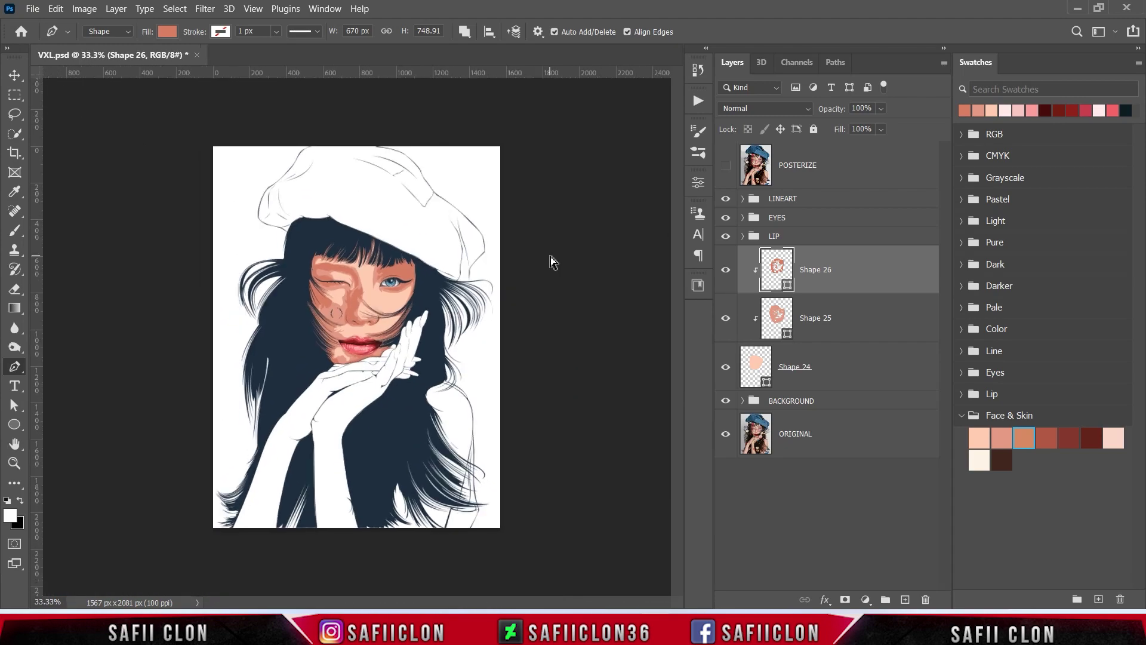
key("ctrl+plus")
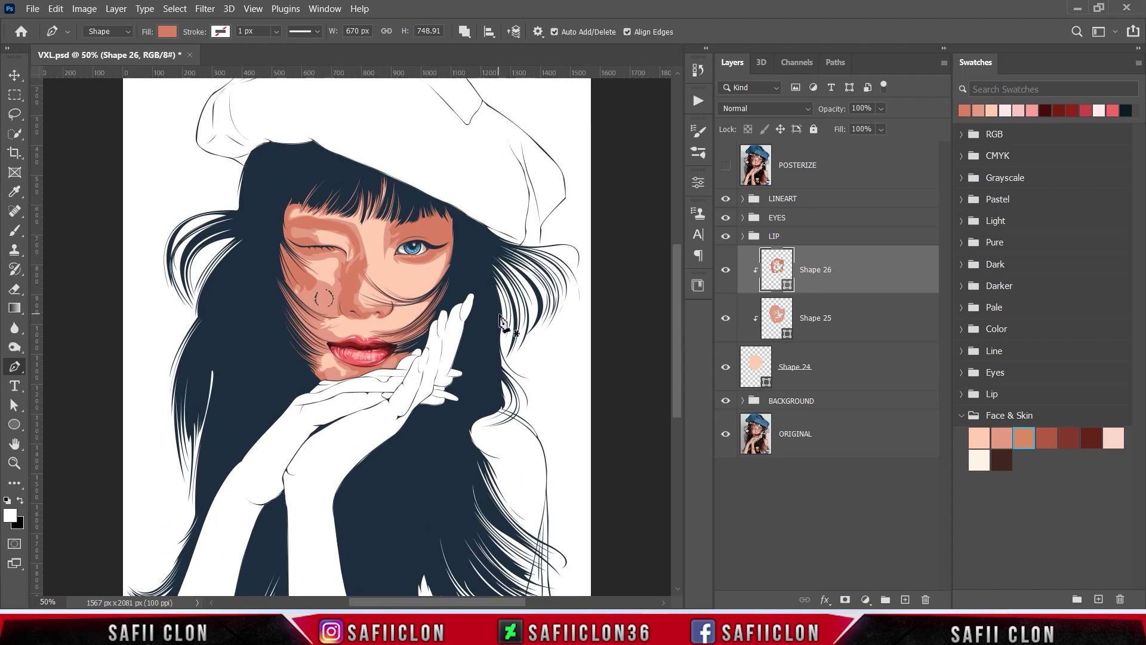
key("ctrl+h")
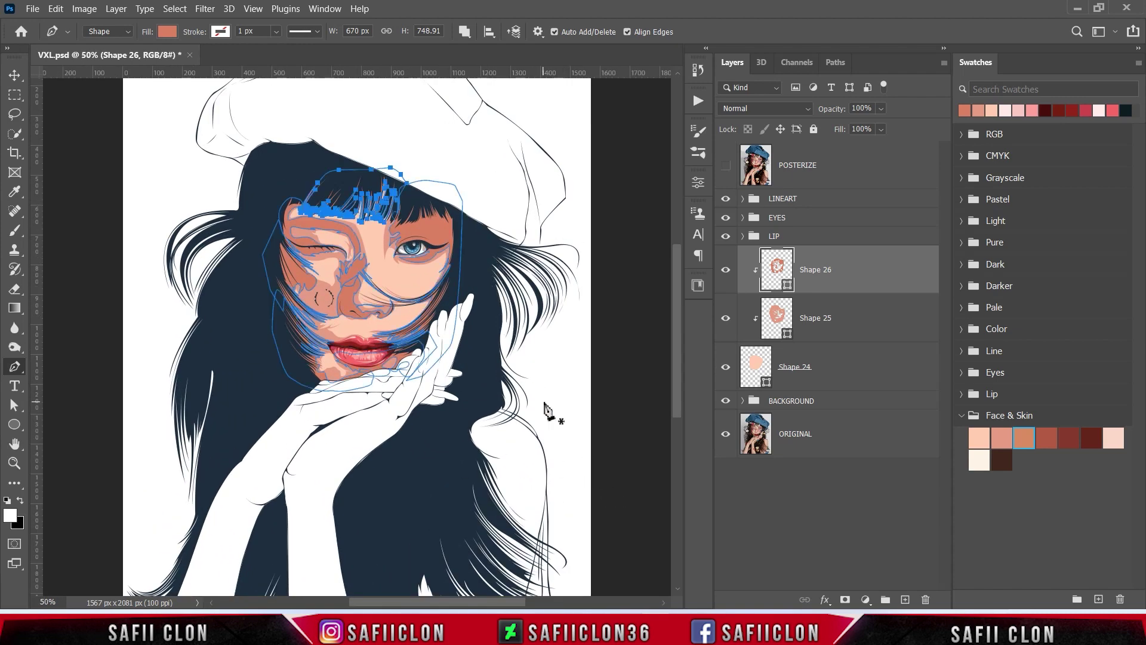
Zoom back in on the face, framing the lips
key("ctrl+plus")
key("ctrl+plus")
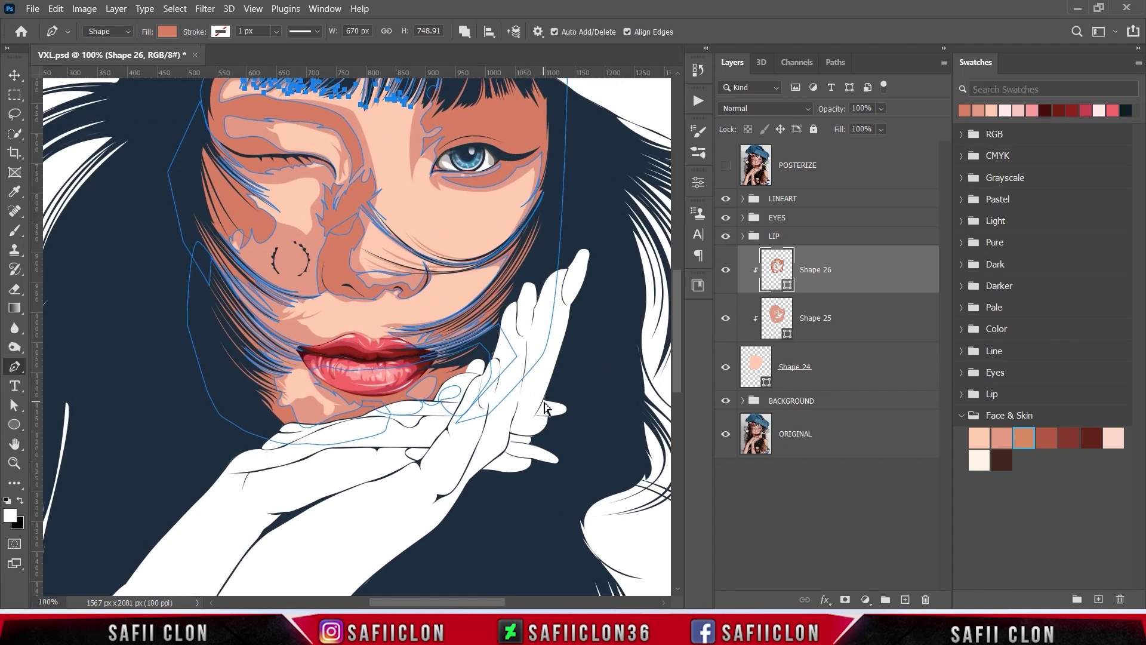
key("ctrl+plus")
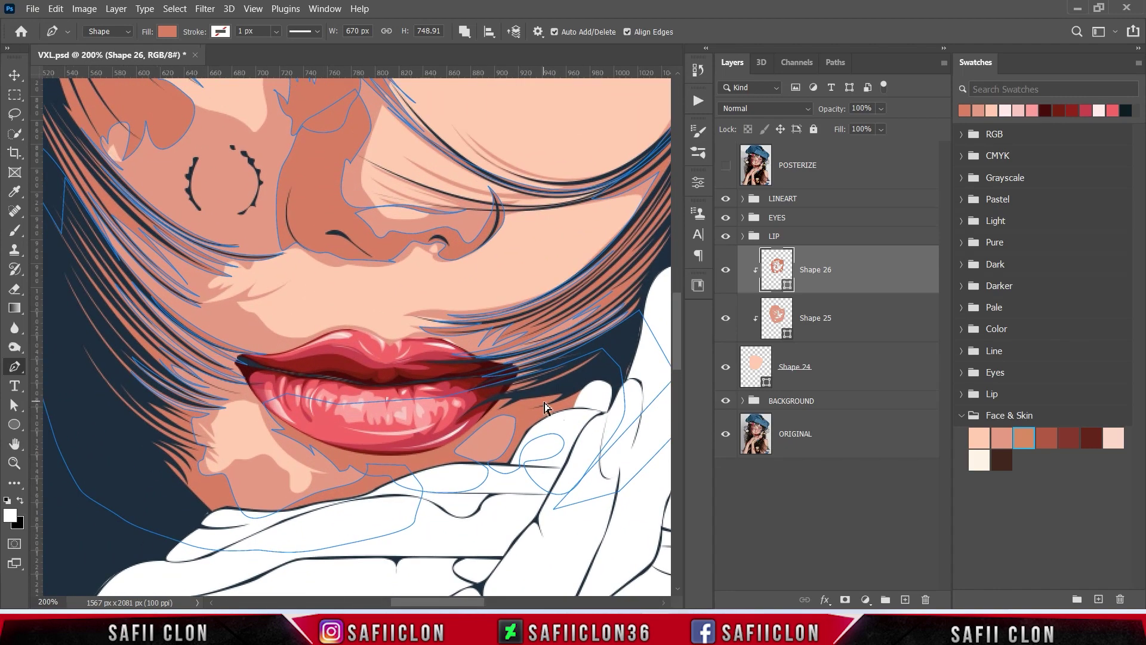
key("ctrl+minus")
key("ctrl+plus")
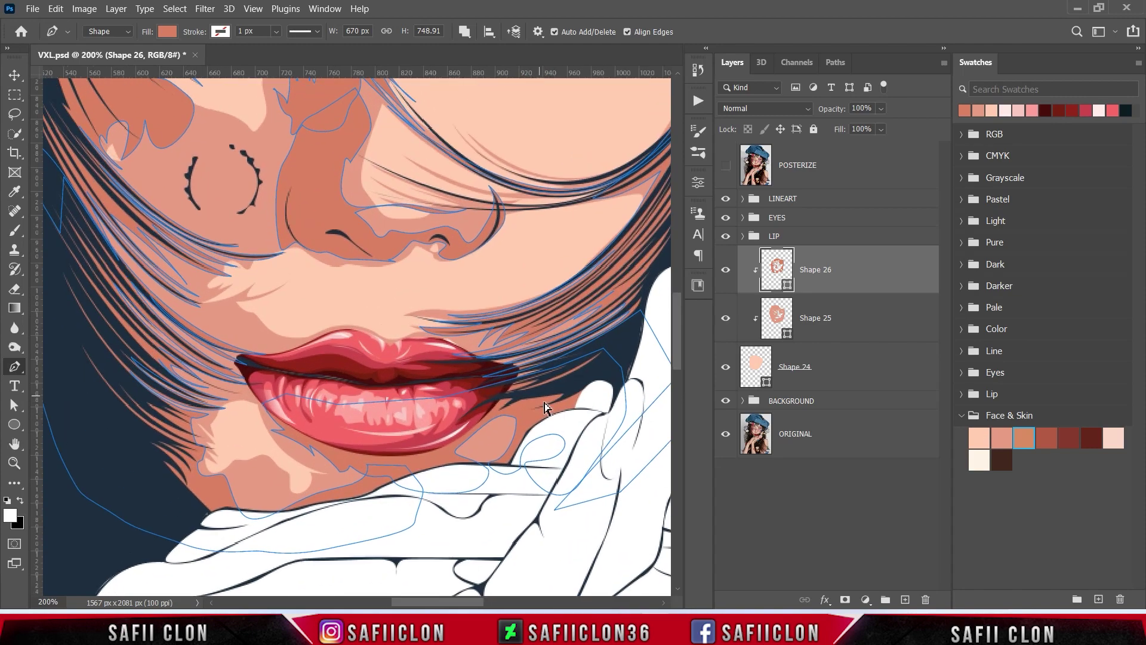
key("ctrl+plus")
scroll(434, 227, "down", 2)
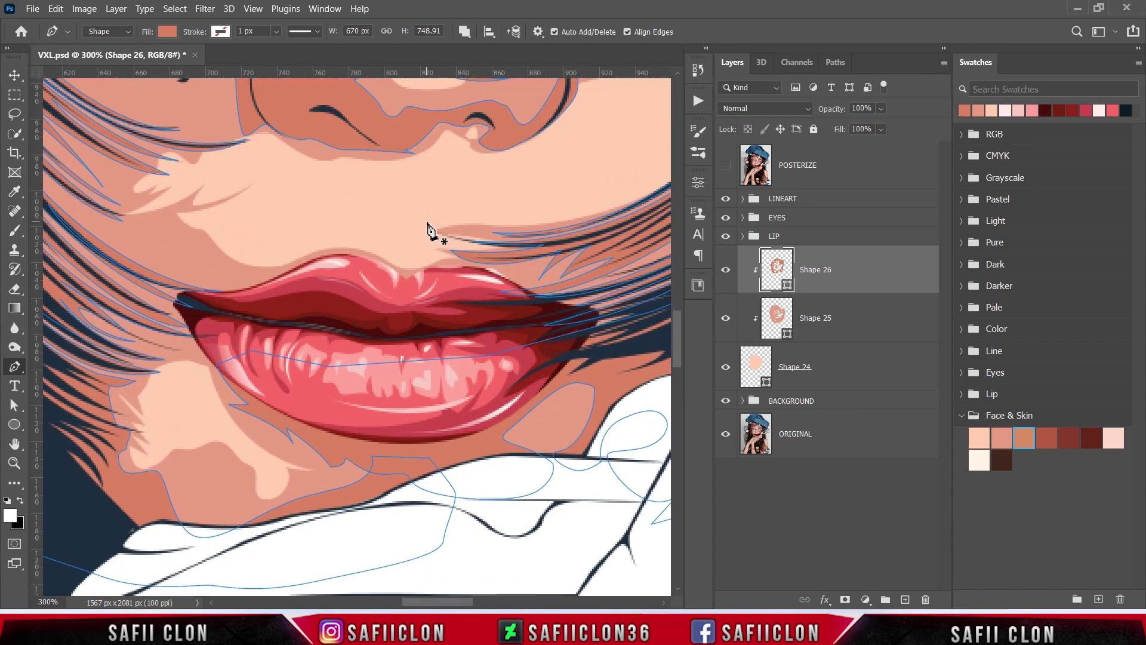
Trace the lip outline on Shape 26 from the mouth corner along the upper lip
left_click(174, 283)
left_click(725, 166)
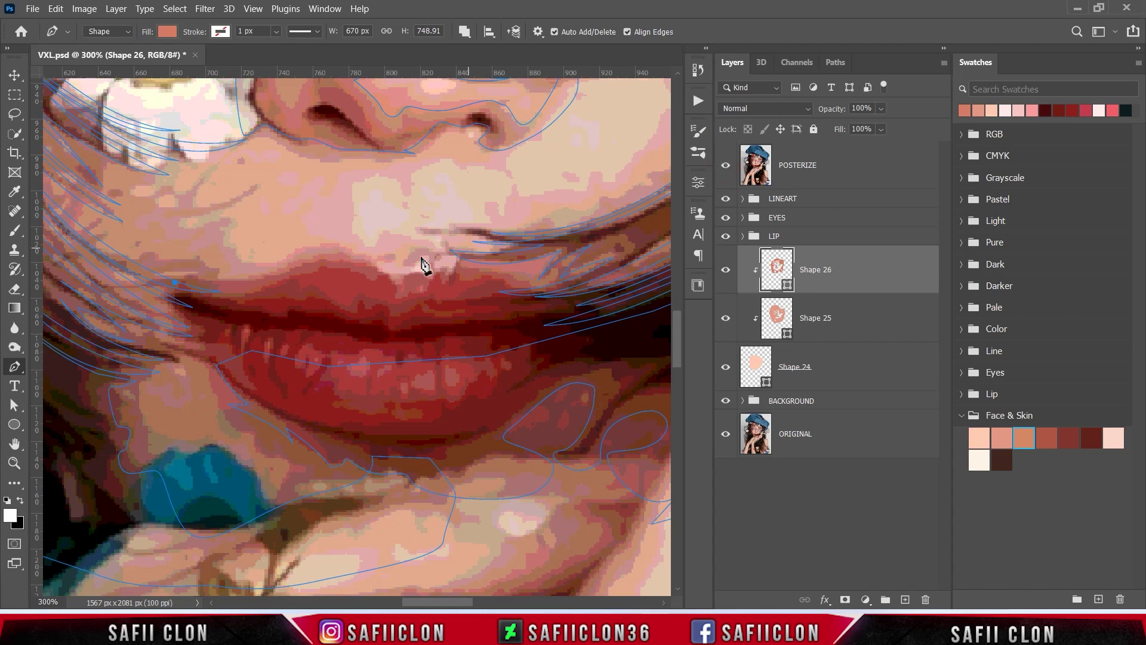
left_click_drag(278, 272, 316, 254)
left_click(724, 168)
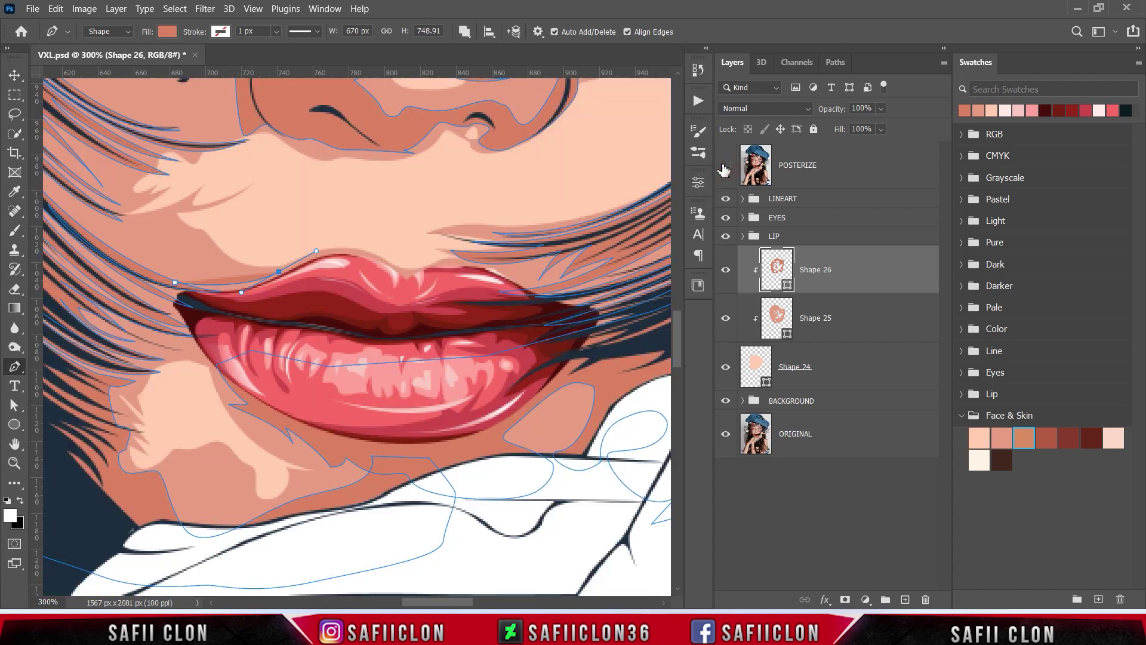
mouse_move(382, 258)
left_mouse_down()
mouse_move(408, 276)
mouse_move(449, 255)
mouse_move(514, 281)
mouse_move(624, 291)
left_mouse_up()
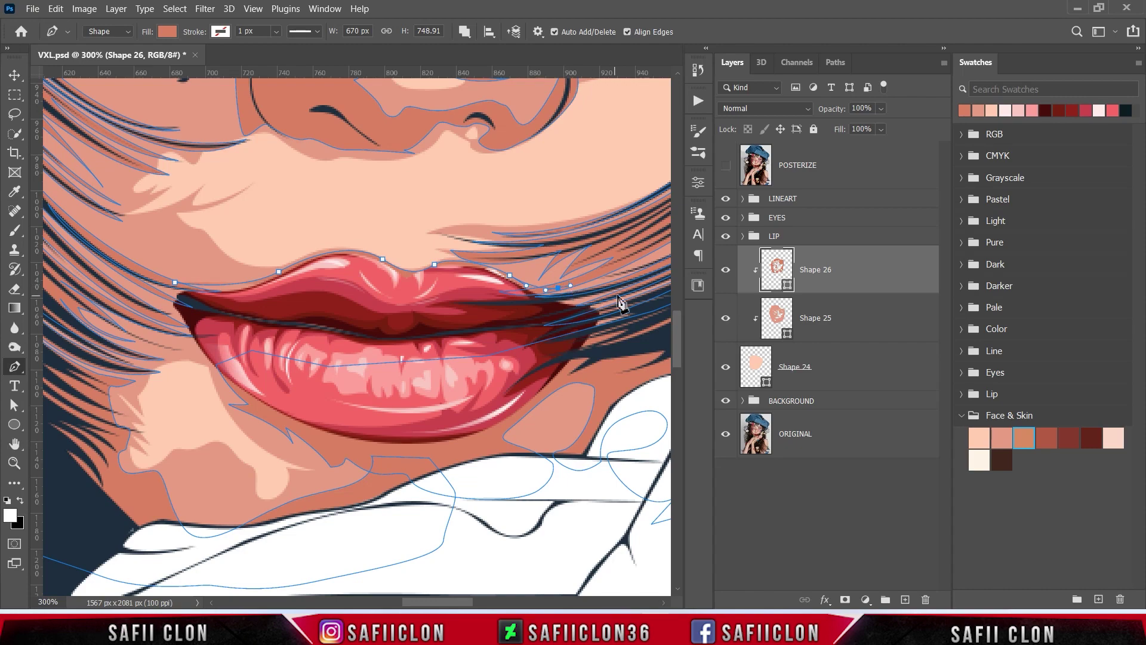
Continue the lip outline back along the lower lip edge and close it at the start
scroll(629, 282, "right", 1)
left_click_drag(538, 348, 489, 367)
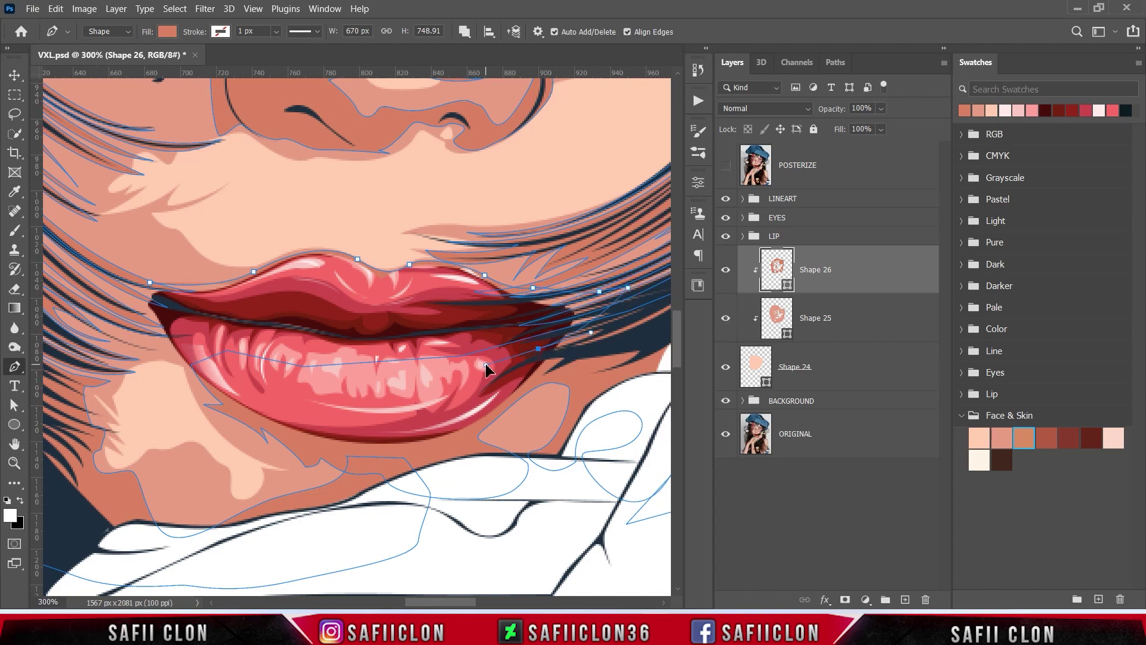
left_click_drag(389, 337, 471, 358)
left_click(247, 335)
left_click(181, 316)
left_click(151, 284)
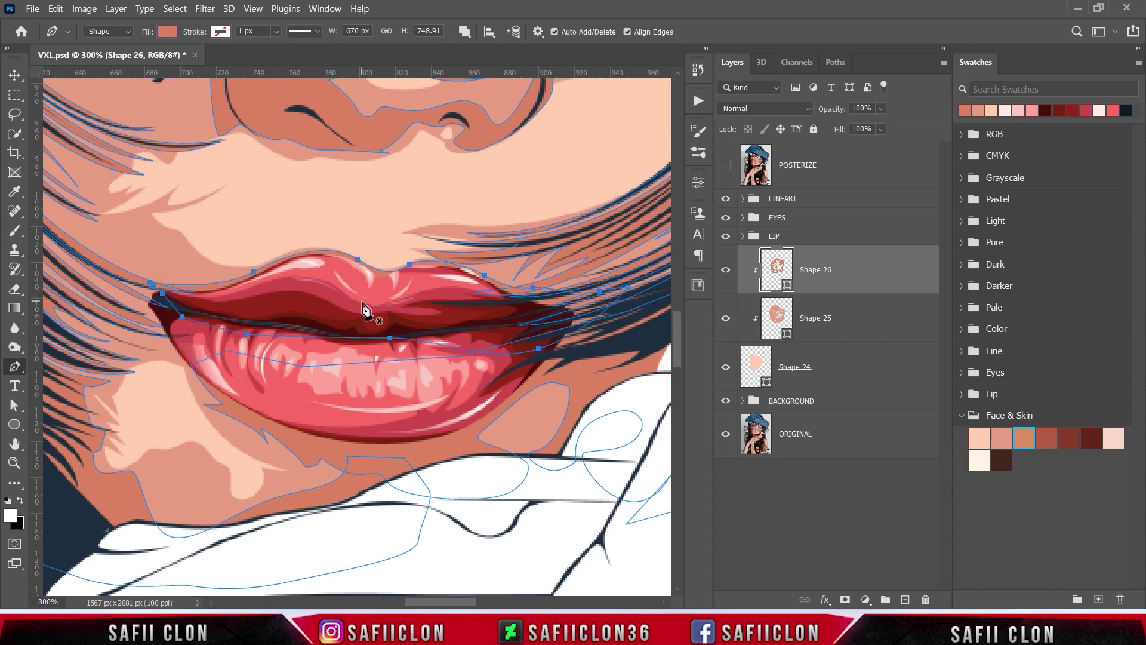
scroll(365, 280, "down", 1)
scroll(365, 280, "down", 2)
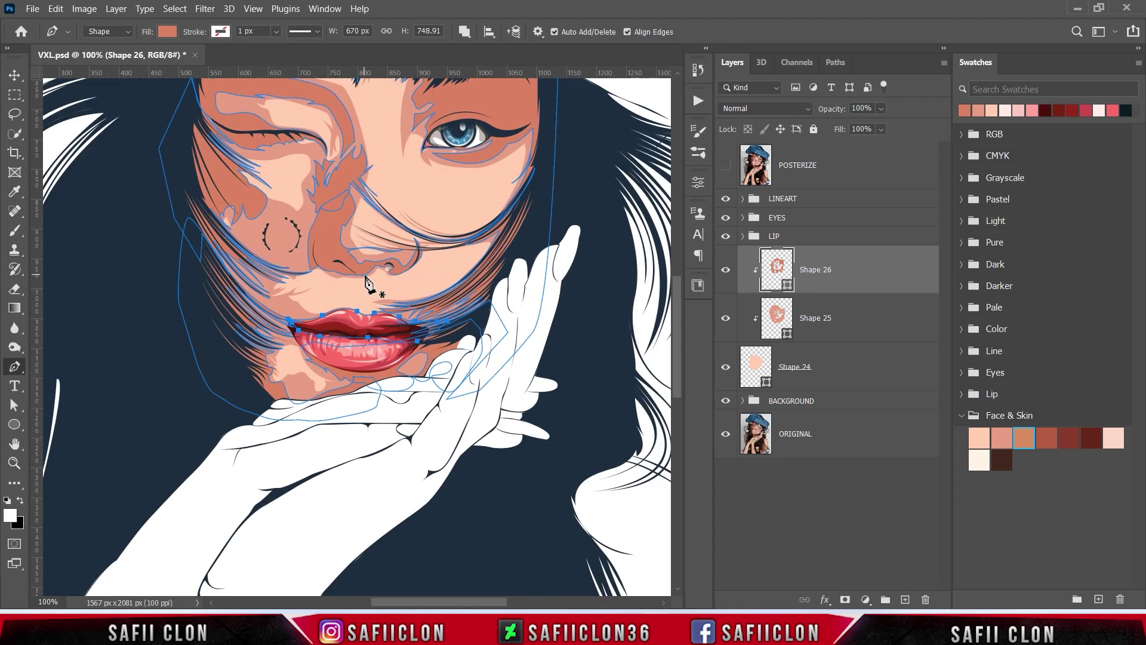
Set the lip path's operation to Subtract Front Shape so it cuts out of Shape 26
scroll(377, 288, "up", 1)
scroll(486, 387, "up", 2)
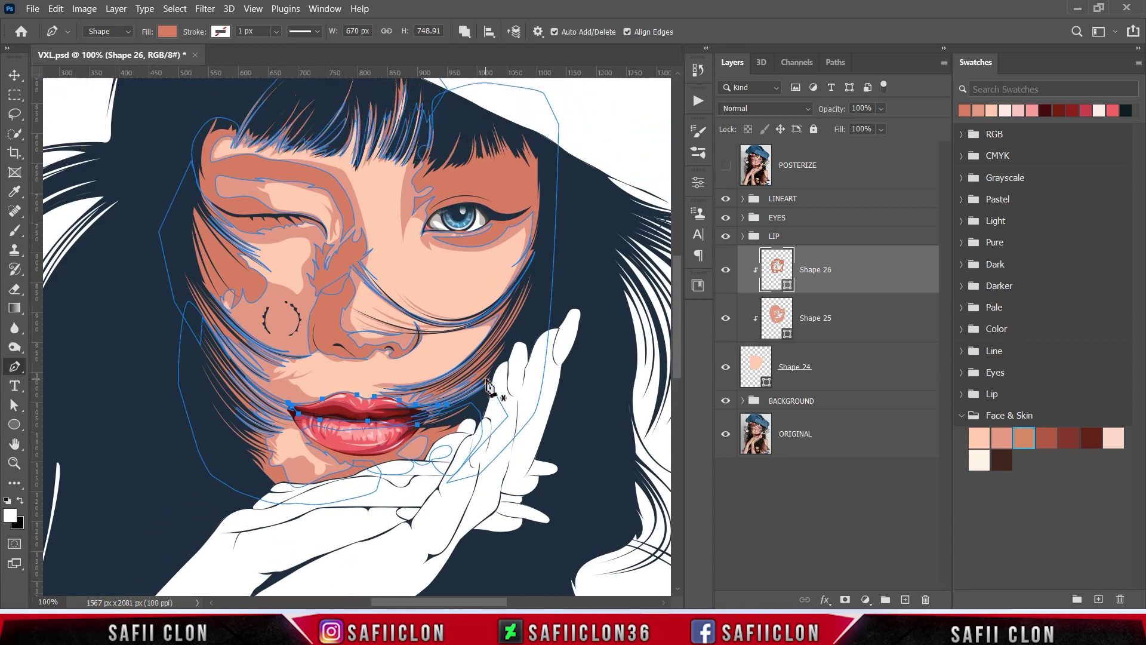
left_click(465, 31)
left_click(486, 78)
Compare against the POSTERIZE reference, then lower Shape 26's fill opacity to 54%
left_click(726, 166)
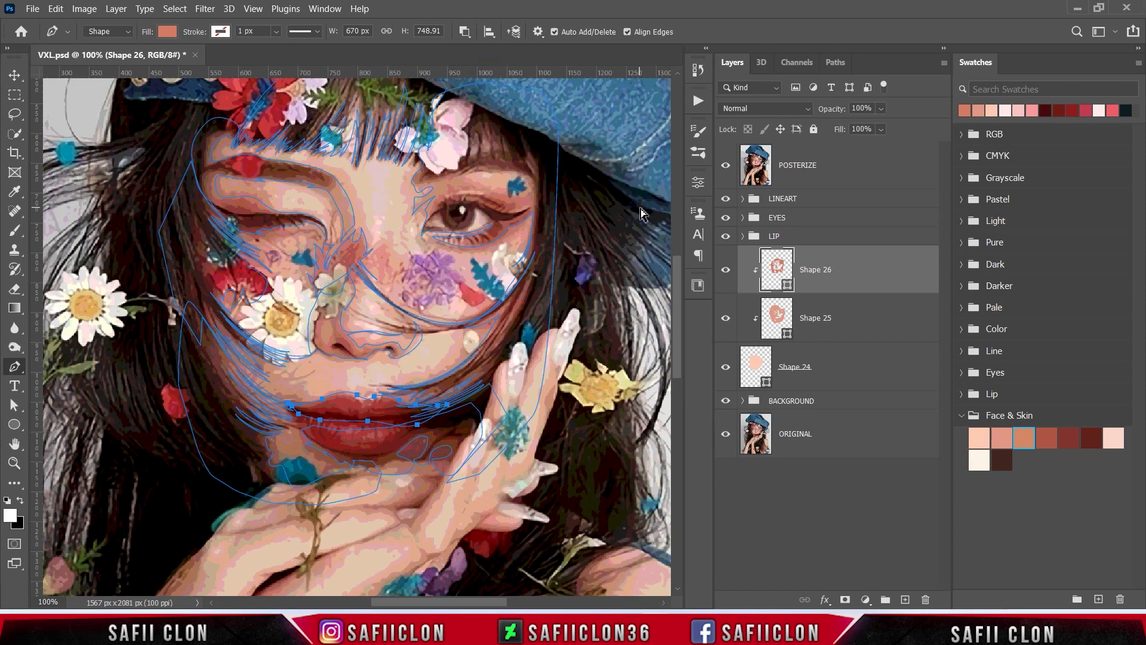
key("ctrl+plus")
scroll(486, 346, "up", 5)
scroll(487, 346, "up", 5)
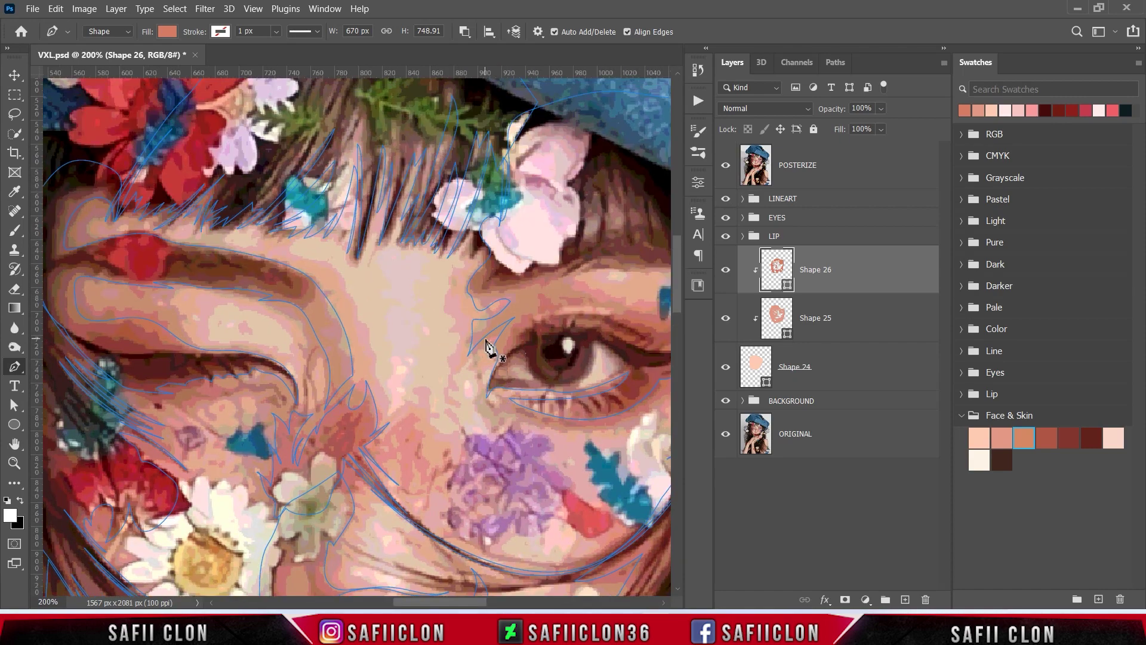
scroll(513, 382, "right", 5)
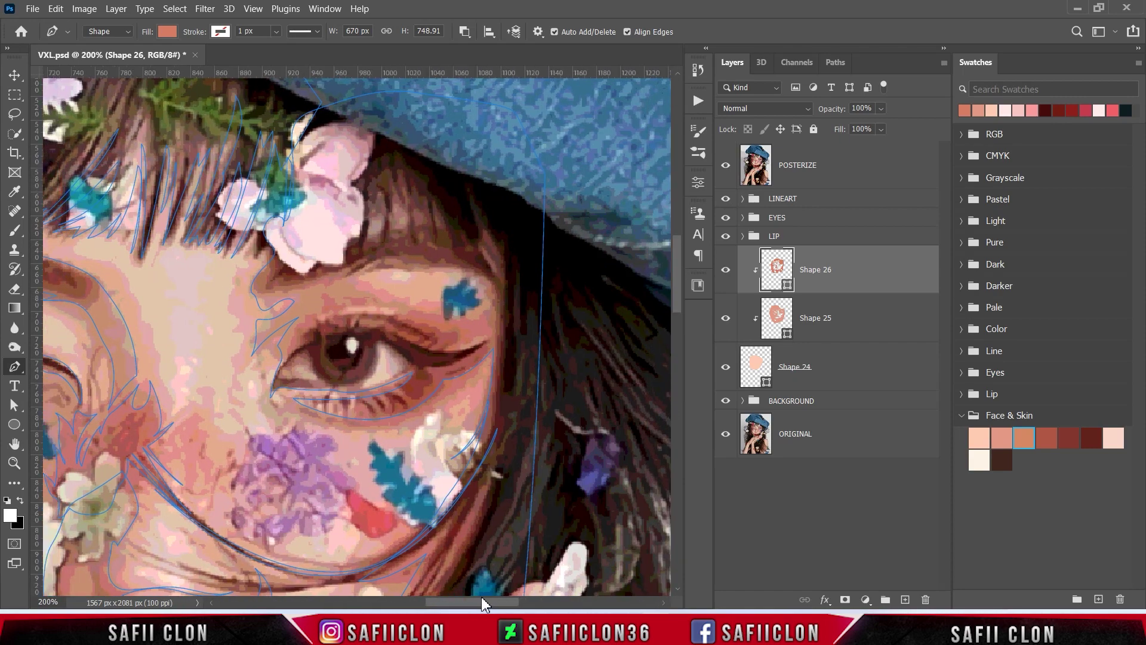
left_click(725, 166)
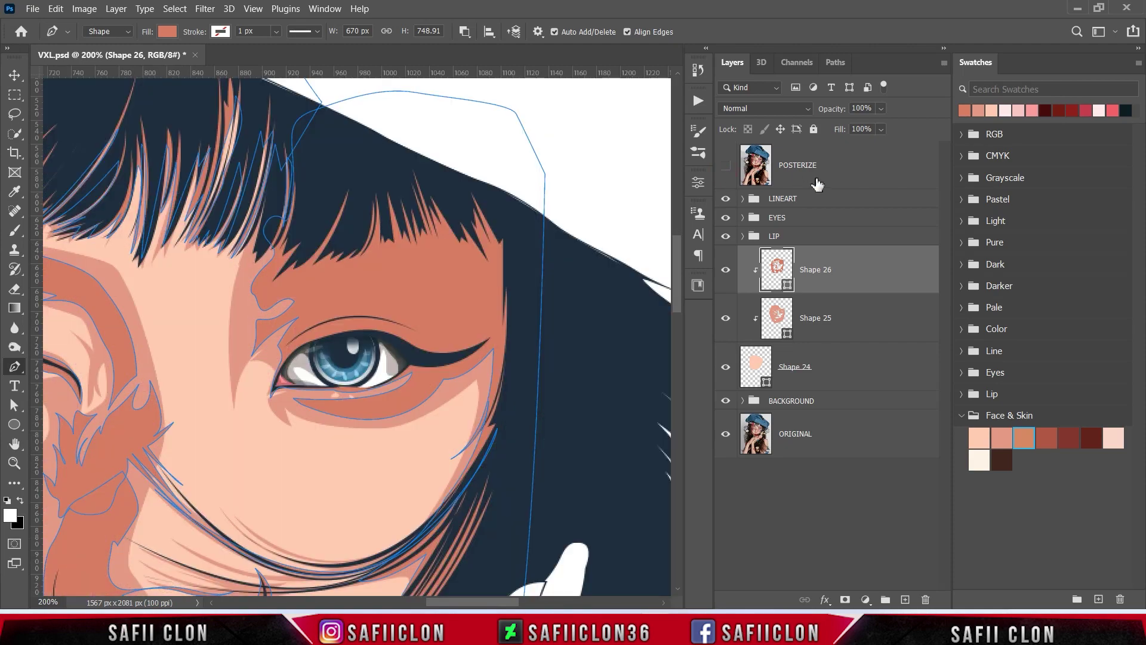
left_click(881, 129)
left_click_drag(883, 147, 880, 147)
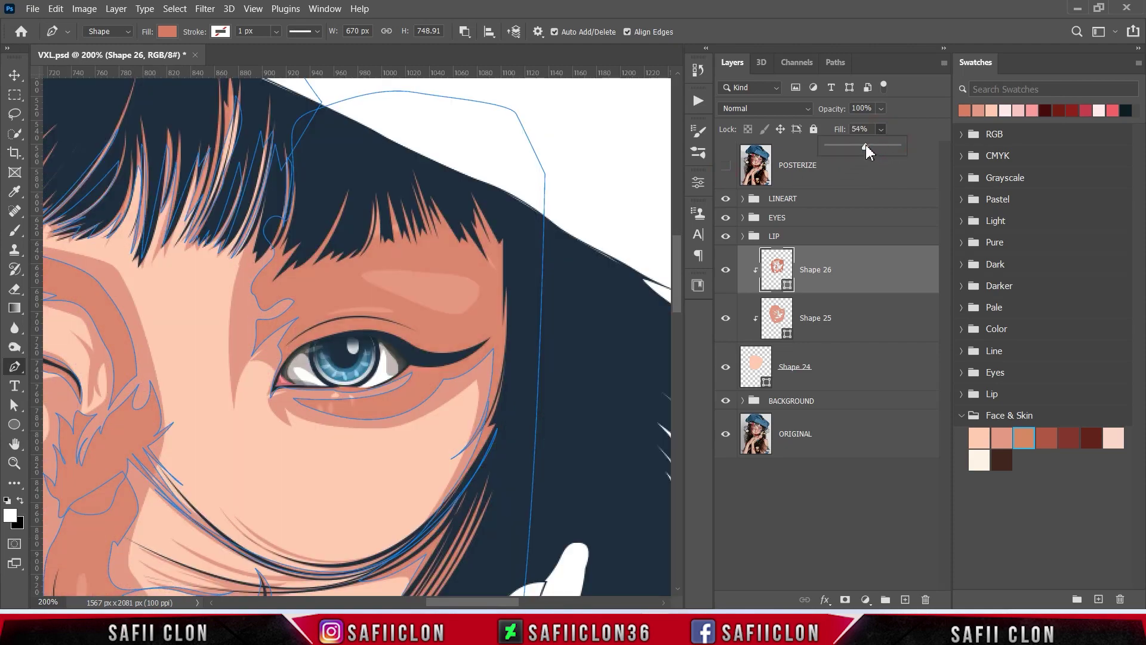
Set Shape 26's fill to 45% and compare with the POSTERIZE reference
left_click(883, 128)
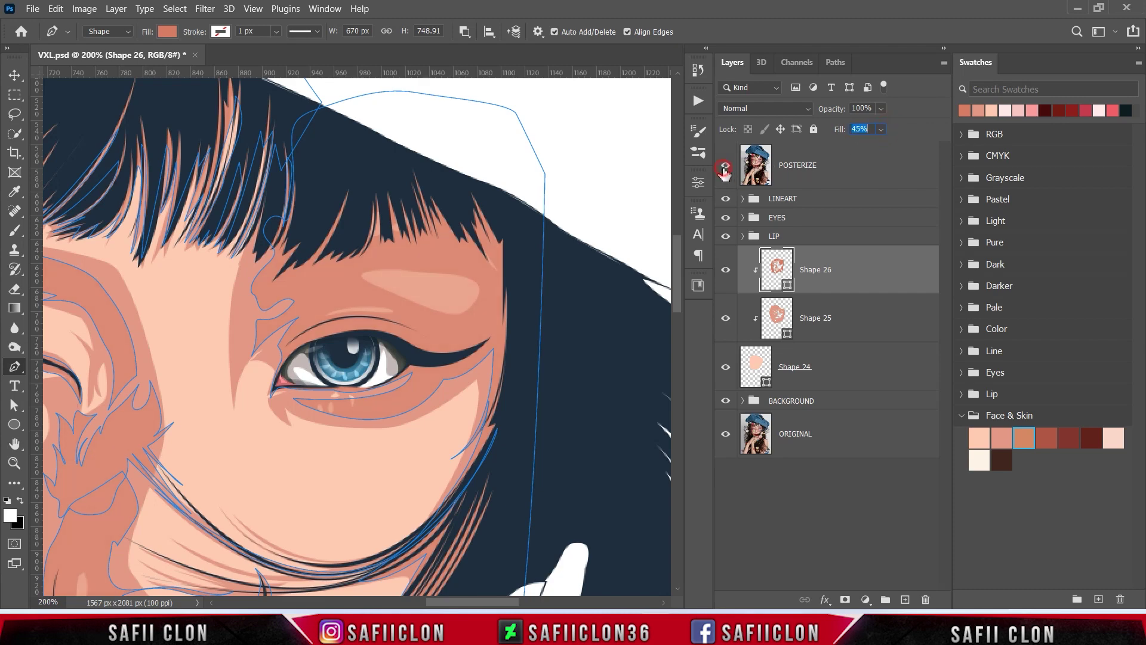
left_click(725, 167)
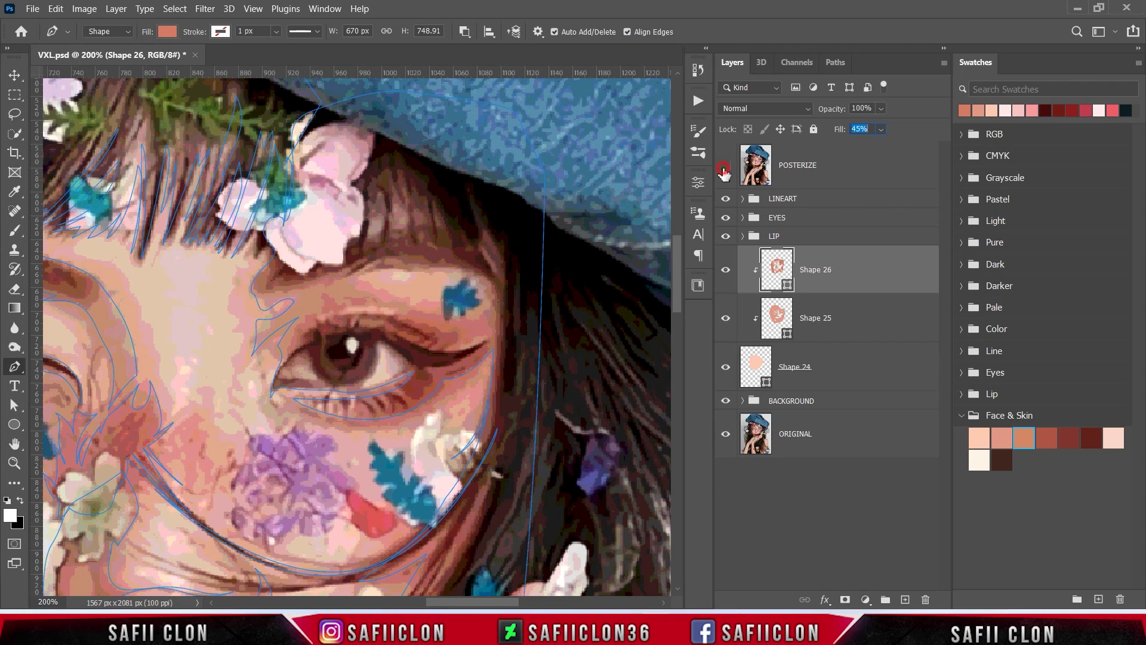
left_click(725, 167)
left_click(725, 169)
Draw a curved brow shadow shape above the open eye on Shape 26
left_click(362, 290)
mouse_move(419, 308)
left_mouse_down()
mouse_move(441, 318)
mouse_move(497, 302)
left_mouse_up()
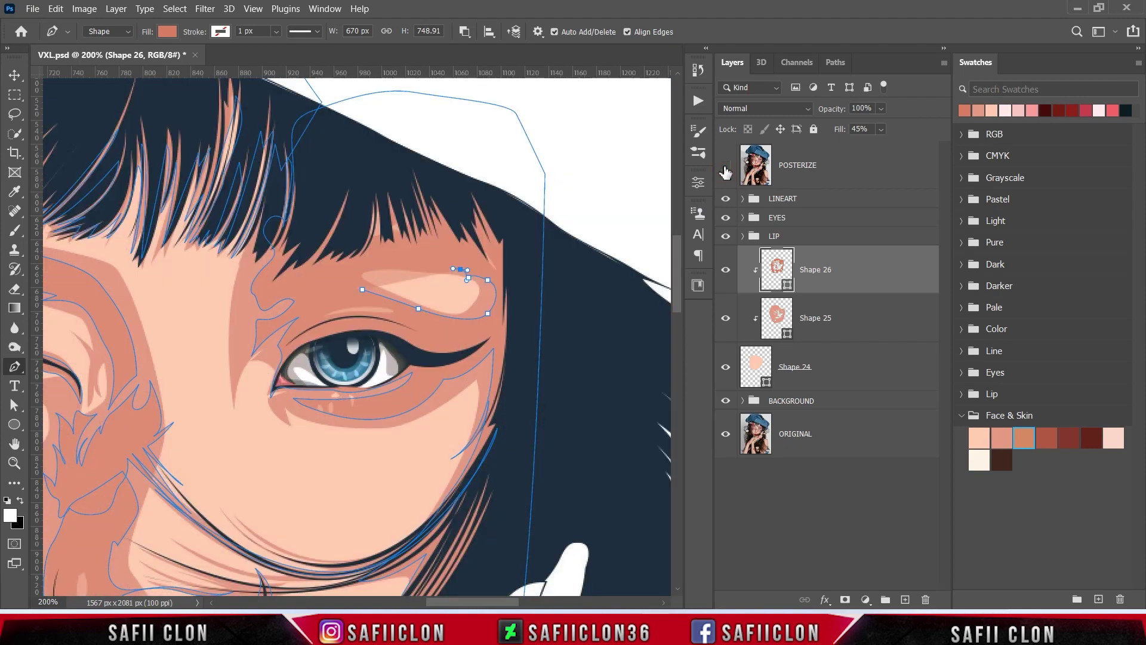
left_click_drag(396, 267, 386, 259)
left_click(357, 275)
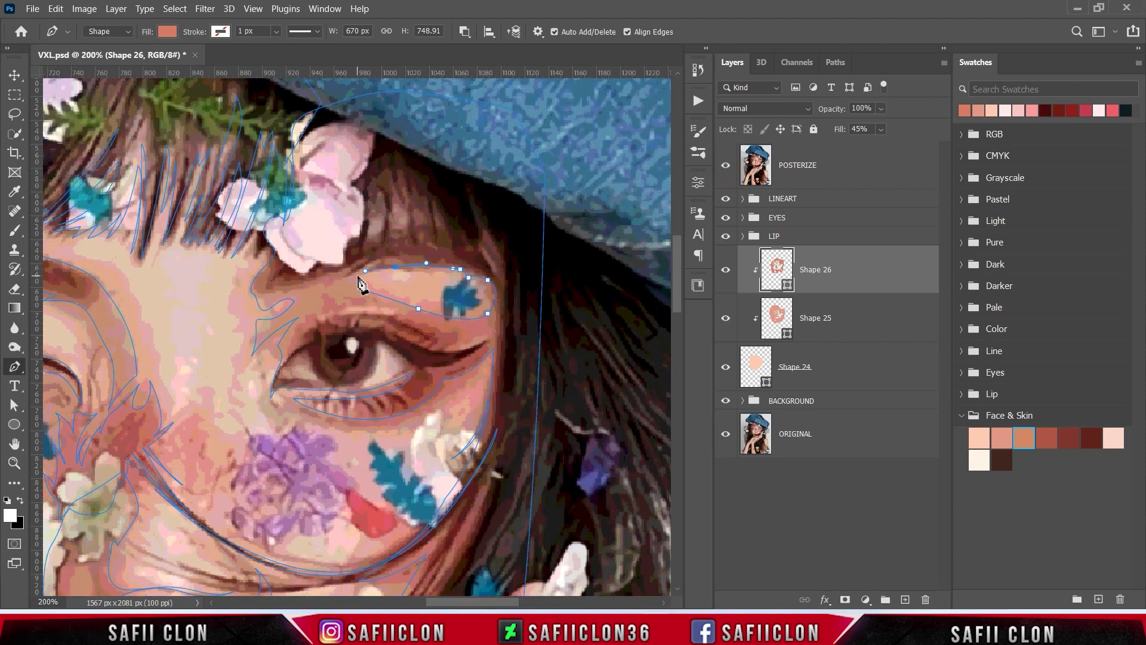
left_click(726, 173)
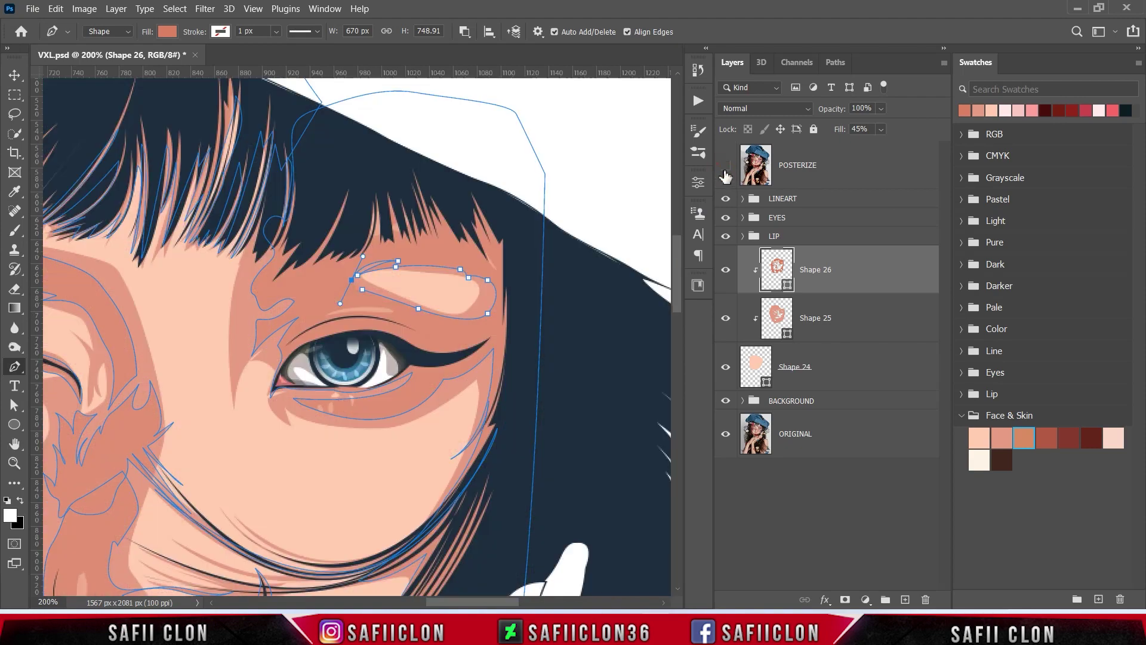
left_click(725, 173)
left_click(362, 290)
Draw a curved shading sliver beside the hairline
left_click(725, 165)
left_click(480, 245)
left_click_drag(499, 272, 499, 281)
left_click_drag(482, 231, 486, 241)
scroll(472, 230, "up", 2)
Draw small shading slivers under the bangs on Shape 26
left_click(725, 165)
left_click(434, 267)
left_click(448, 292)
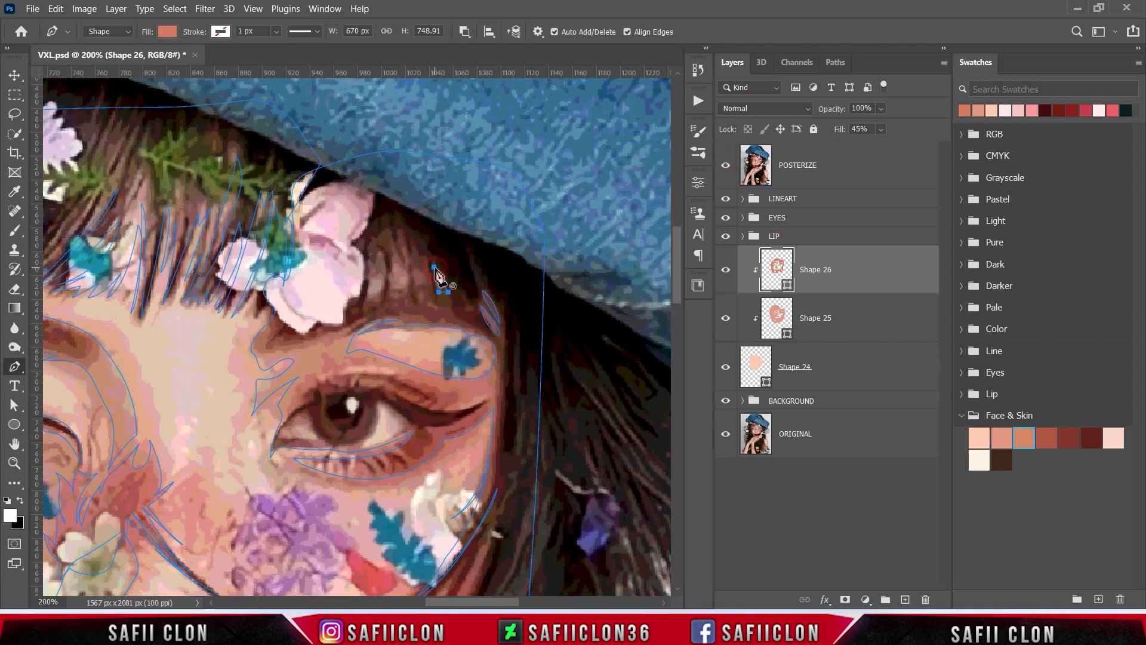
left_click(725, 165)
left_click(725, 165)
left_click(393, 250)
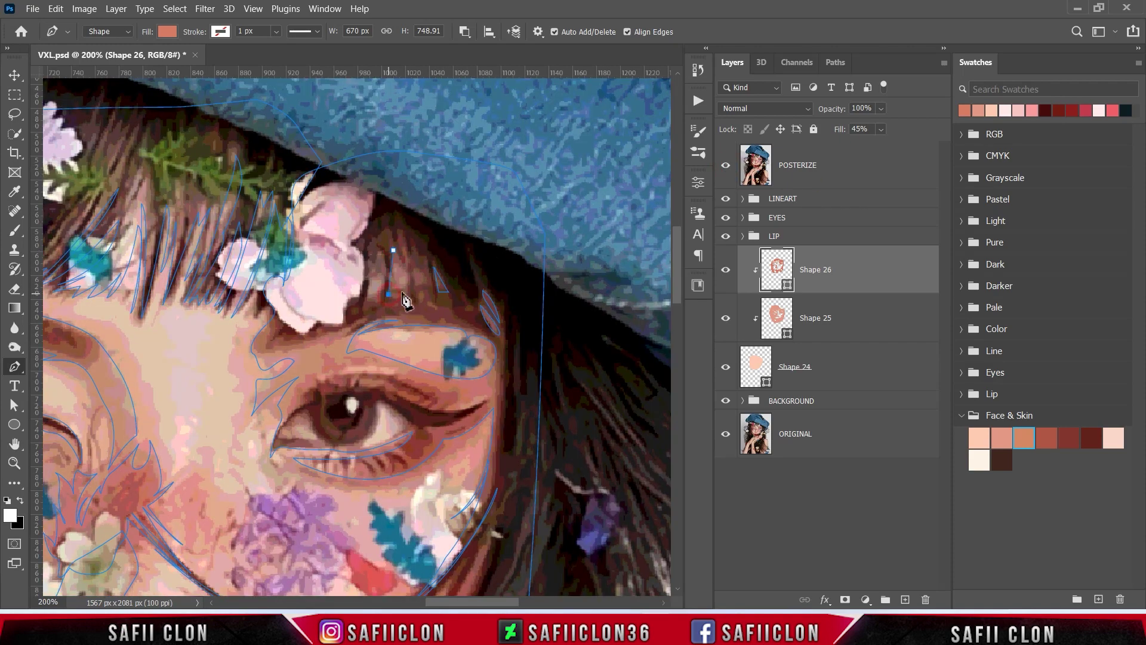
left_click(725, 164)
left_click(389, 295)
left_click(413, 278)
Draw another small closed shading shape under the bangs, checking it against the reference
left_click(725, 165)
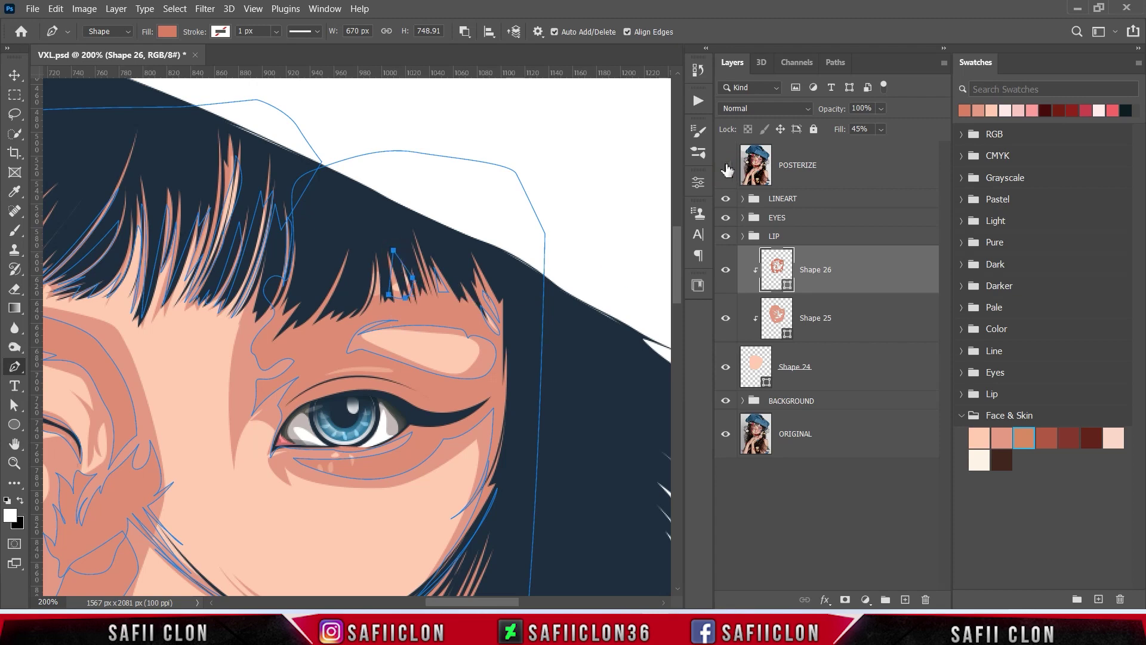
left_click(378, 270)
left_click(365, 293)
left_click(384, 298)
left_click(378, 269)
left_click(725, 164)
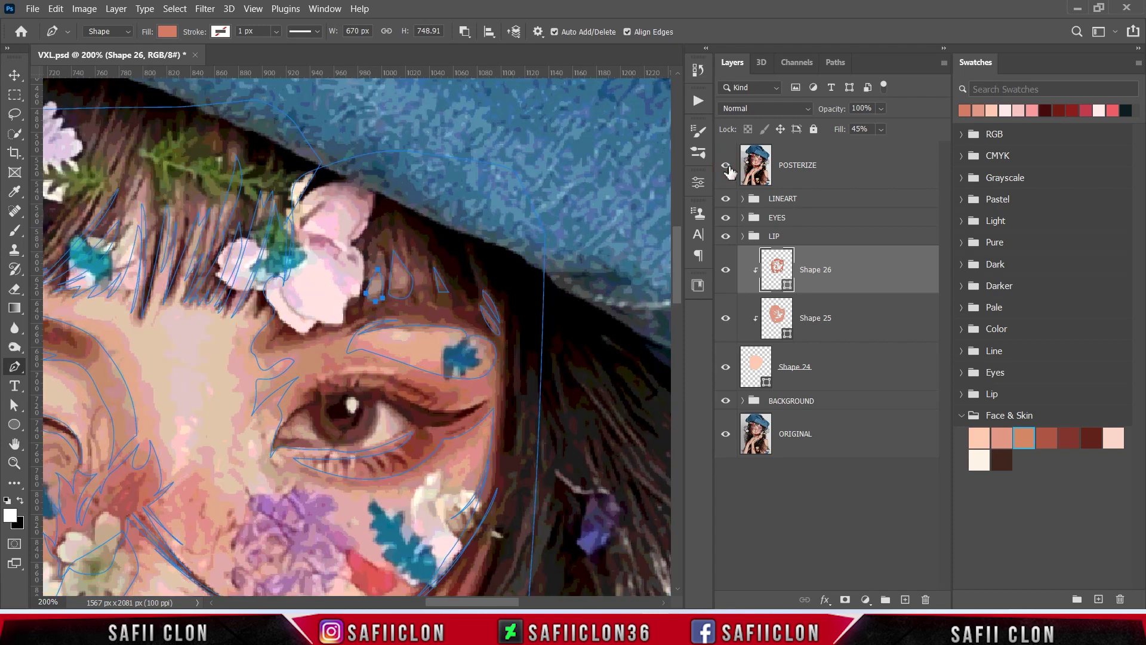
left_click_drag(521, 604, 492, 603)
left_click(726, 166)
left_click(726, 165)
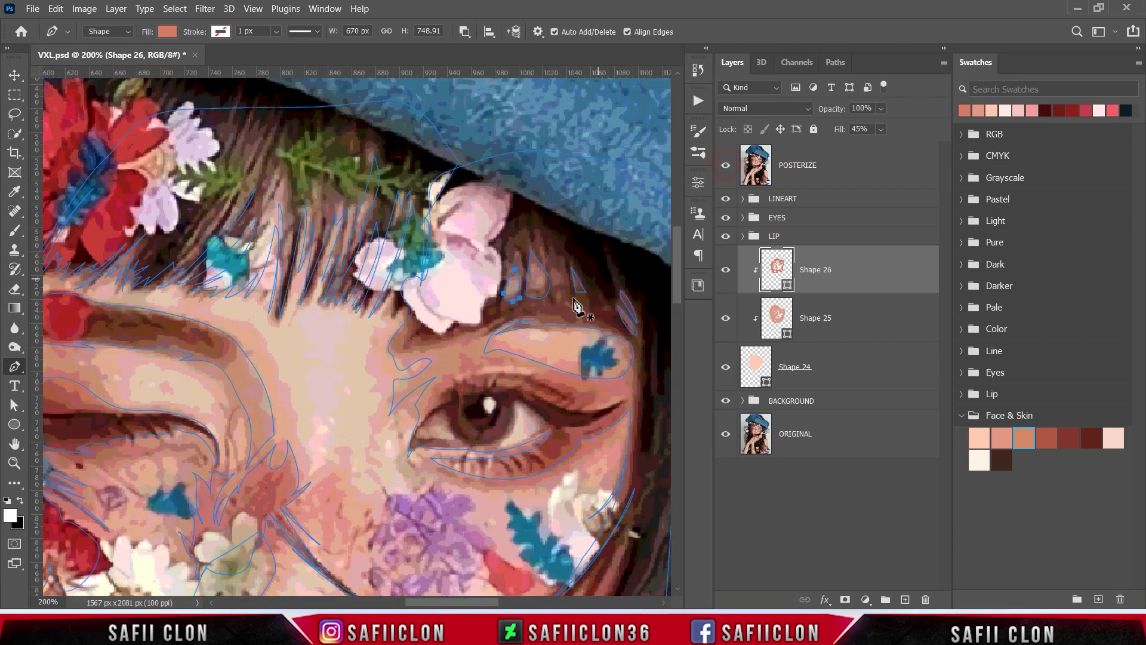
Draw a shadow along the upper eyelid out to the eye's outer corner
left_click(726, 165)
left_click_drag(452, 378, 434, 395)
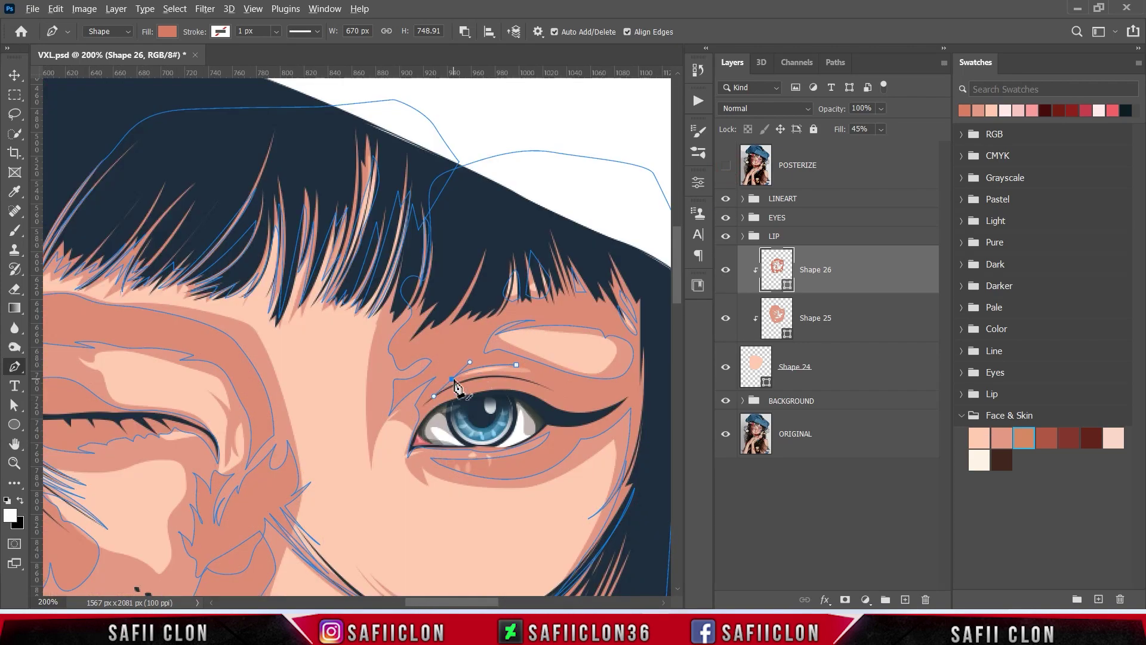
left_click(726, 166)
left_click_drag(538, 374, 544, 370)
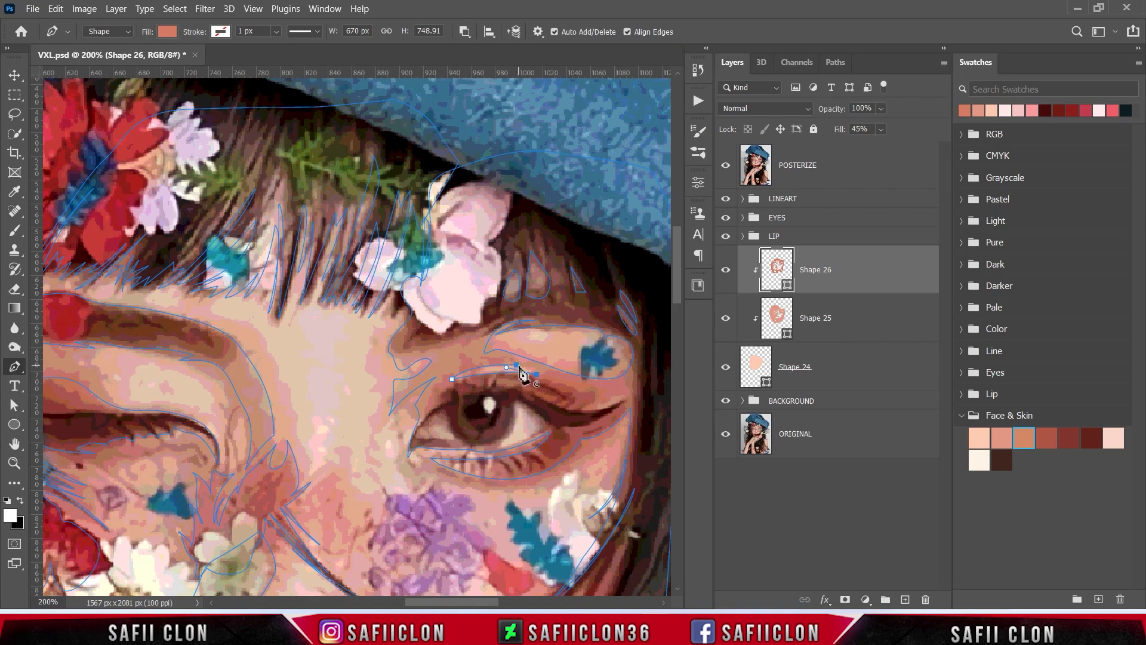
left_click_drag(591, 410, 627, 394)
scroll(426, 483, "down", 1)
left_click_drag(470, 601, 434, 601)
left_click(726, 165)
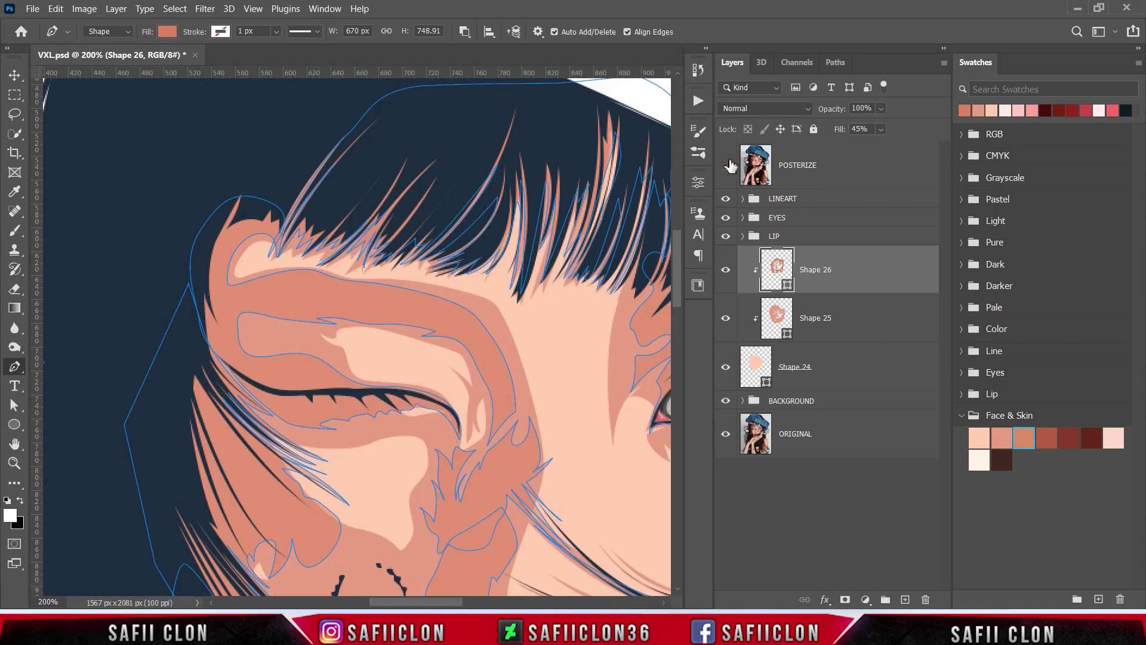
scroll(544, 316, "down", 3)
left_click(726, 165)
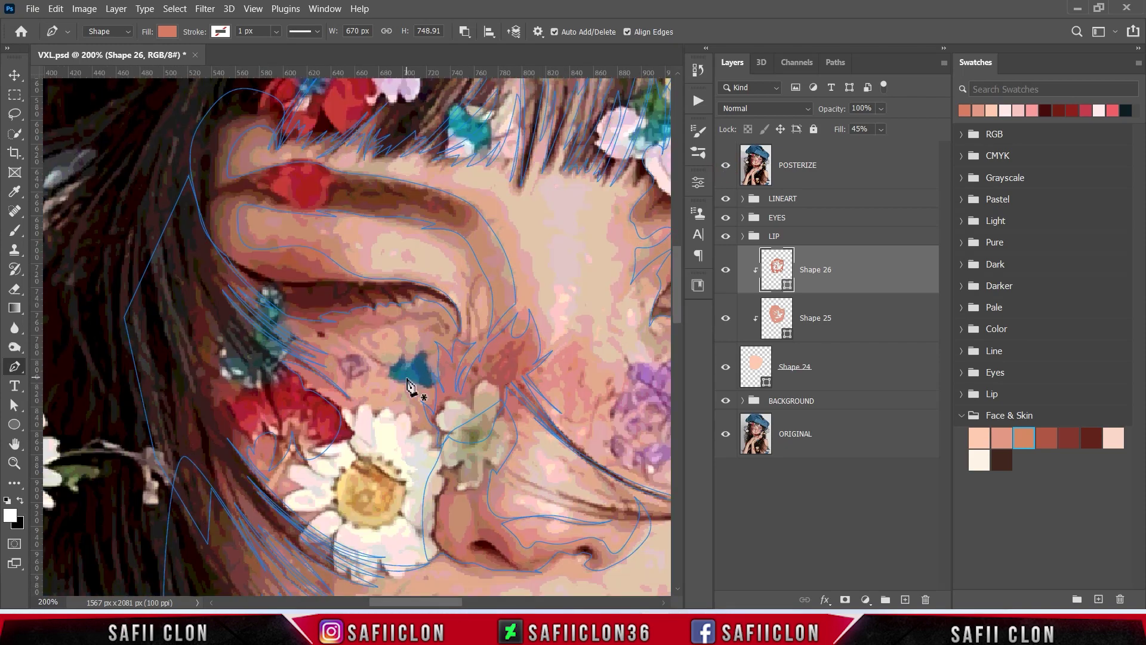
scroll(407, 385, "down", 3)
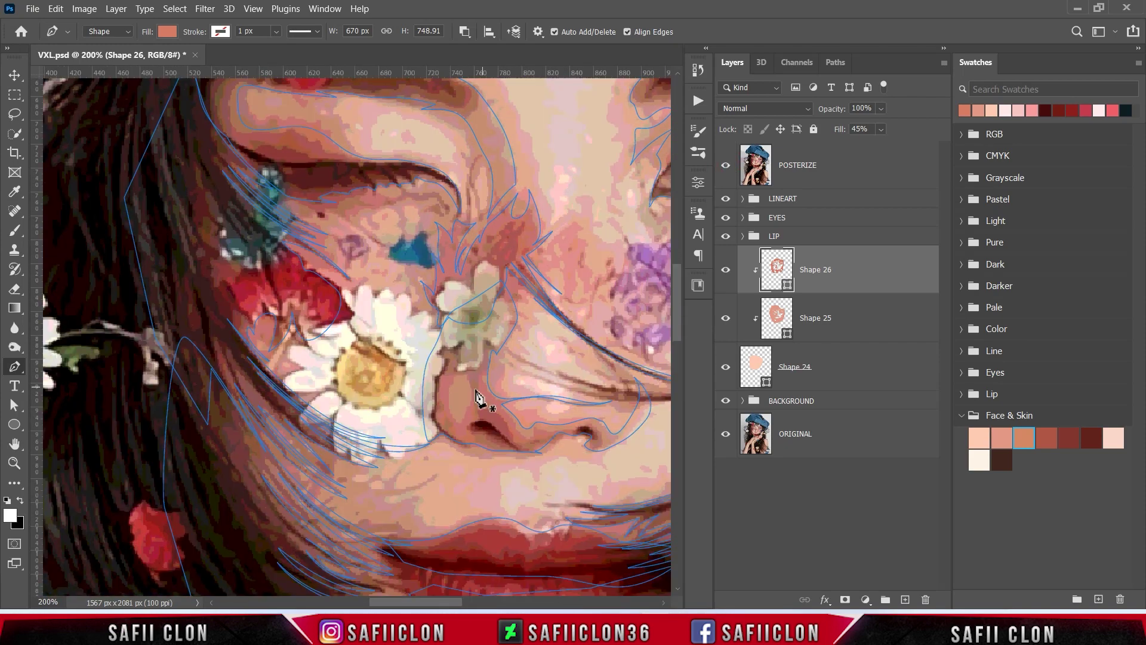
Draw a narrow shading piece beside the nose, hide POSTERIZE and deselect the path
left_click(466, 375)
left_click_drag(468, 408, 465, 418)
left_click(460, 426)
left_click(448, 407)
left_click(449, 377)
scroll(500, 524, "down", 3)
left_click(727, 166)
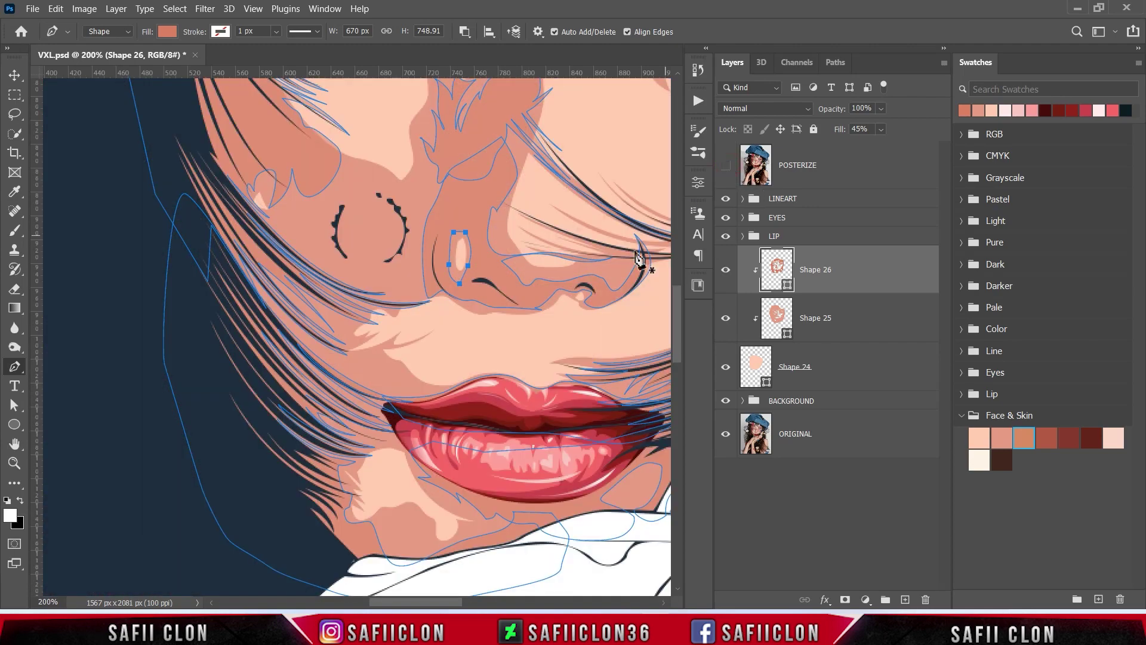
key("Escape")
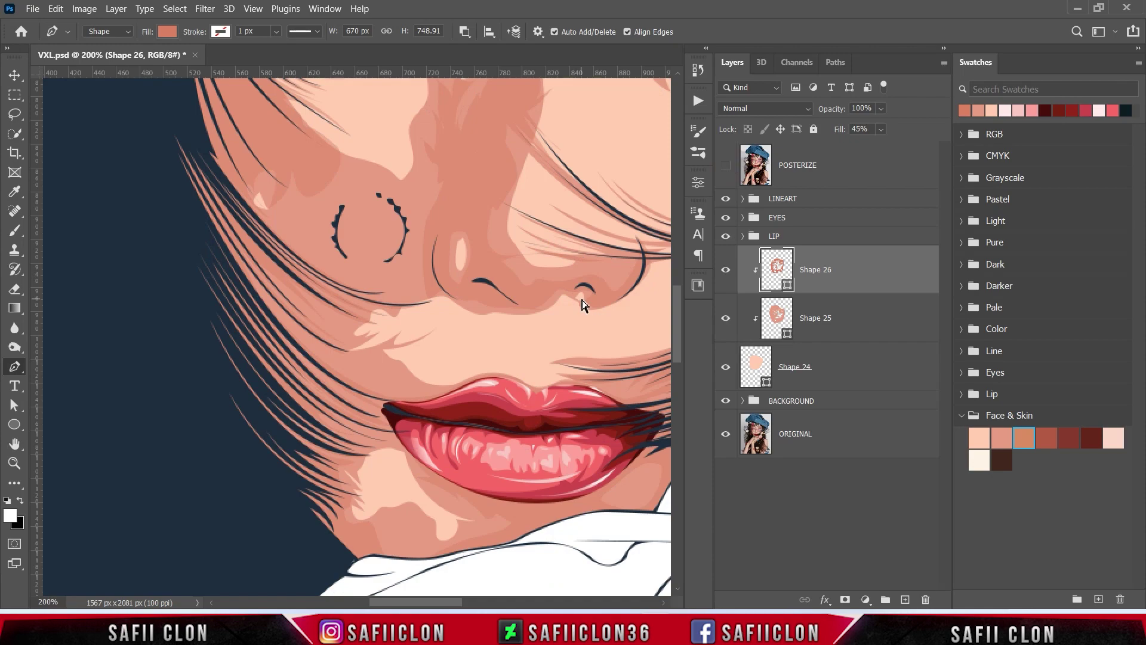
Set Shape 26's fill back to 100%
key("ctrl+minus")
key("ctrl+minus")
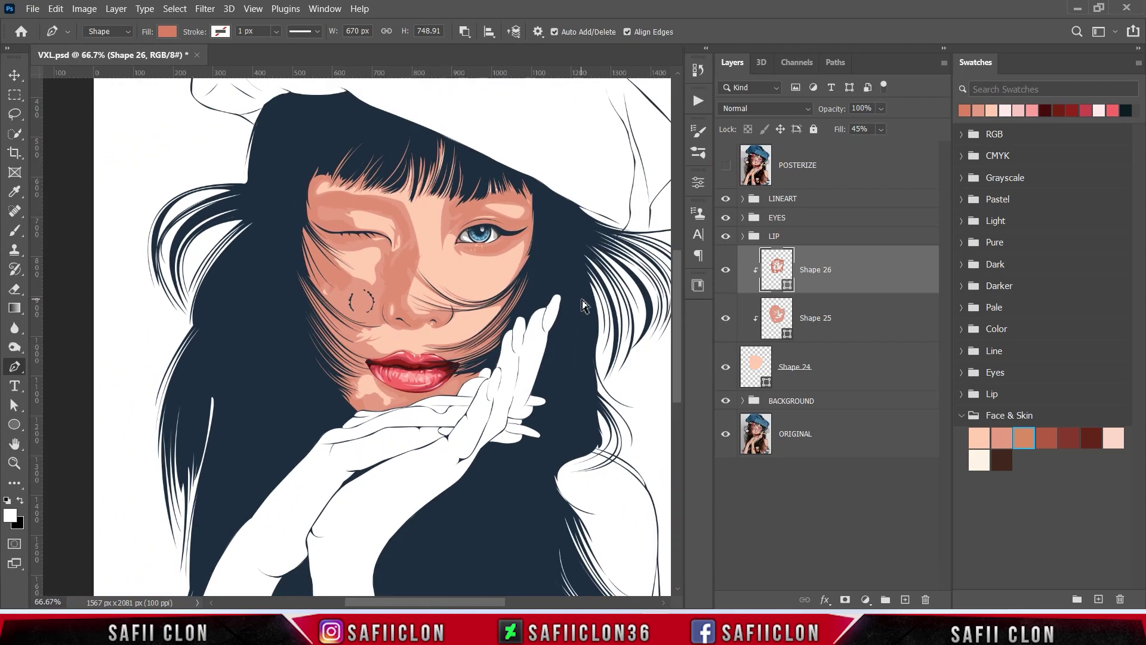
key("ctrl+minus")
key("ctrl+plus")
left_click(880, 130)
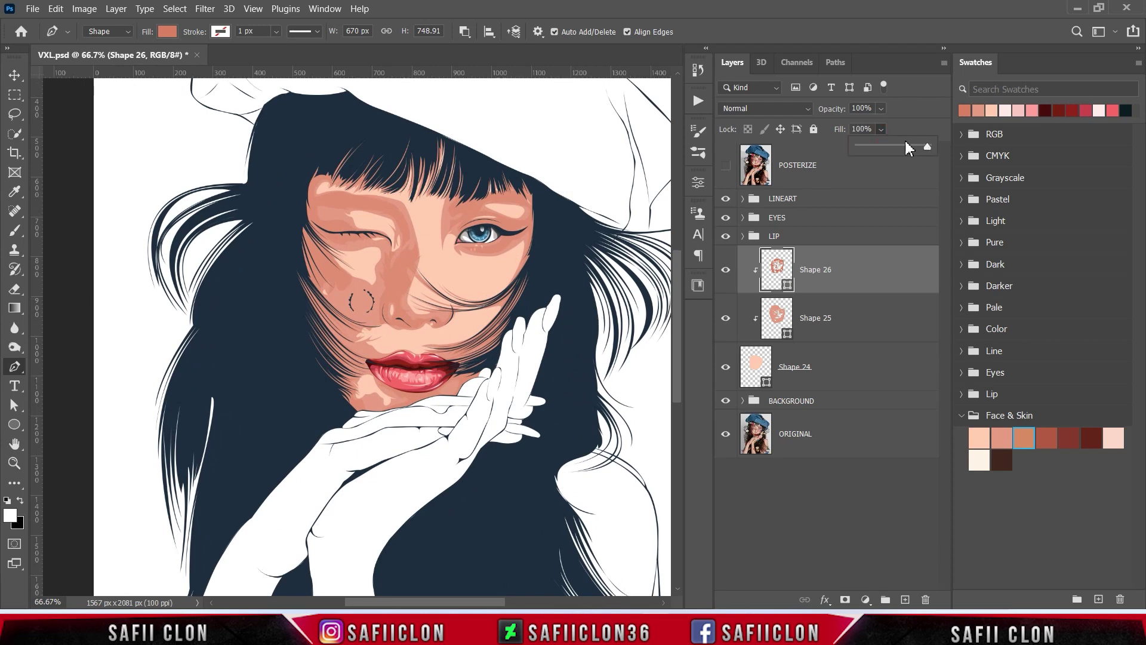
left_click(880, 130)
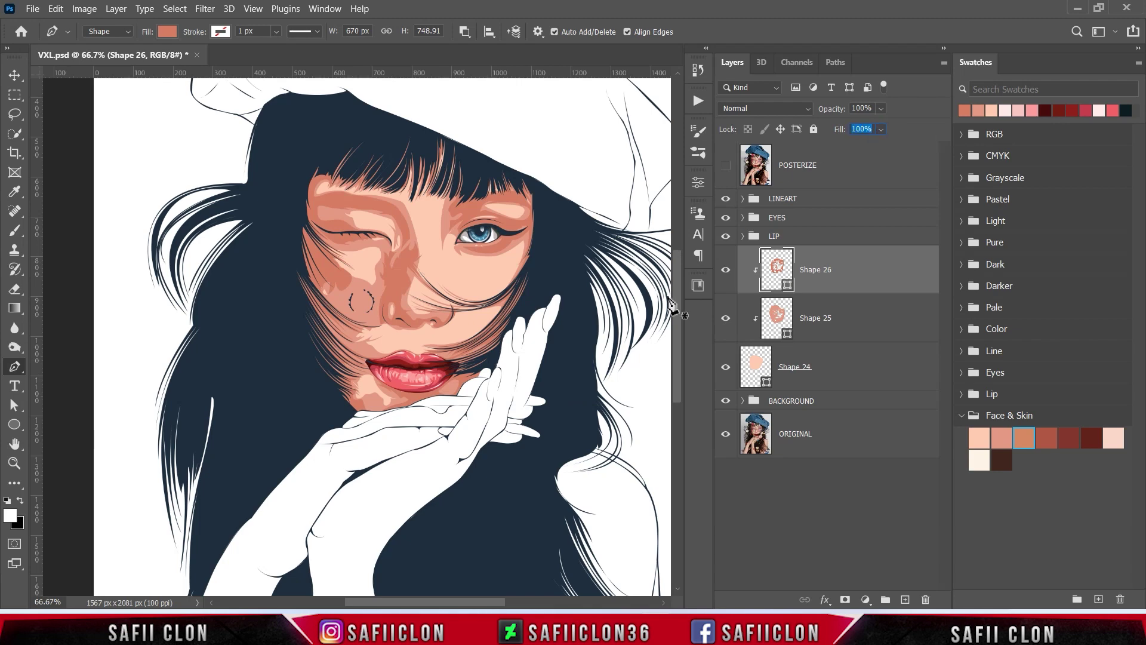
Set Path Operations to New Layer, show POSTERIZE and zoom to 200% on the lips
left_click(465, 32)
left_click(489, 50)
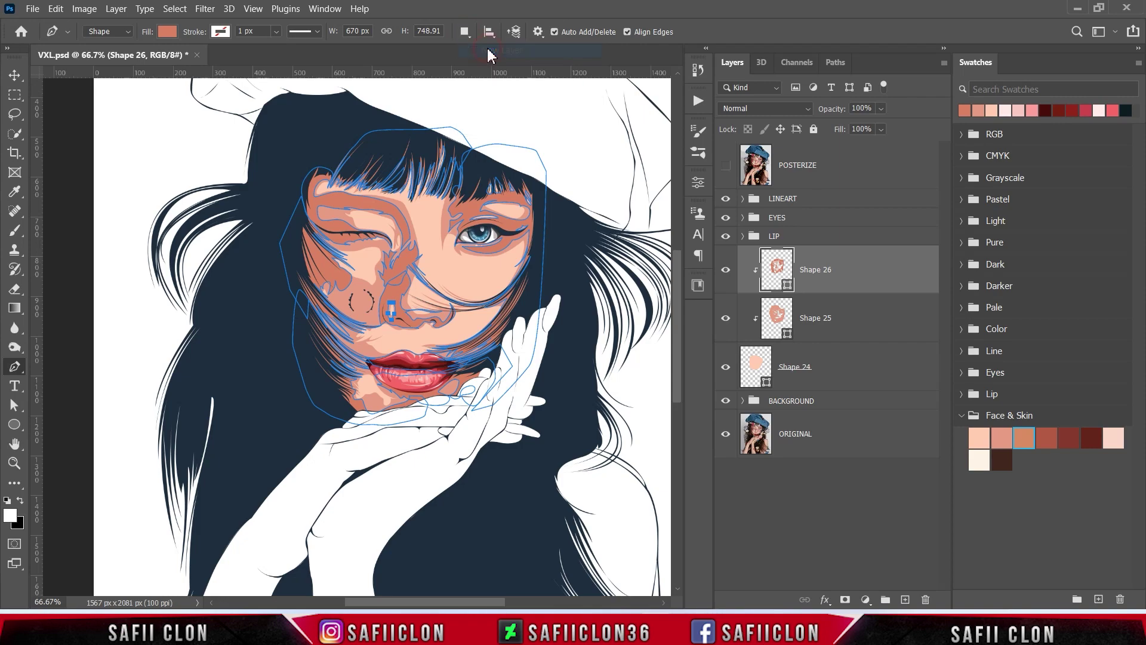
left_click(725, 166)
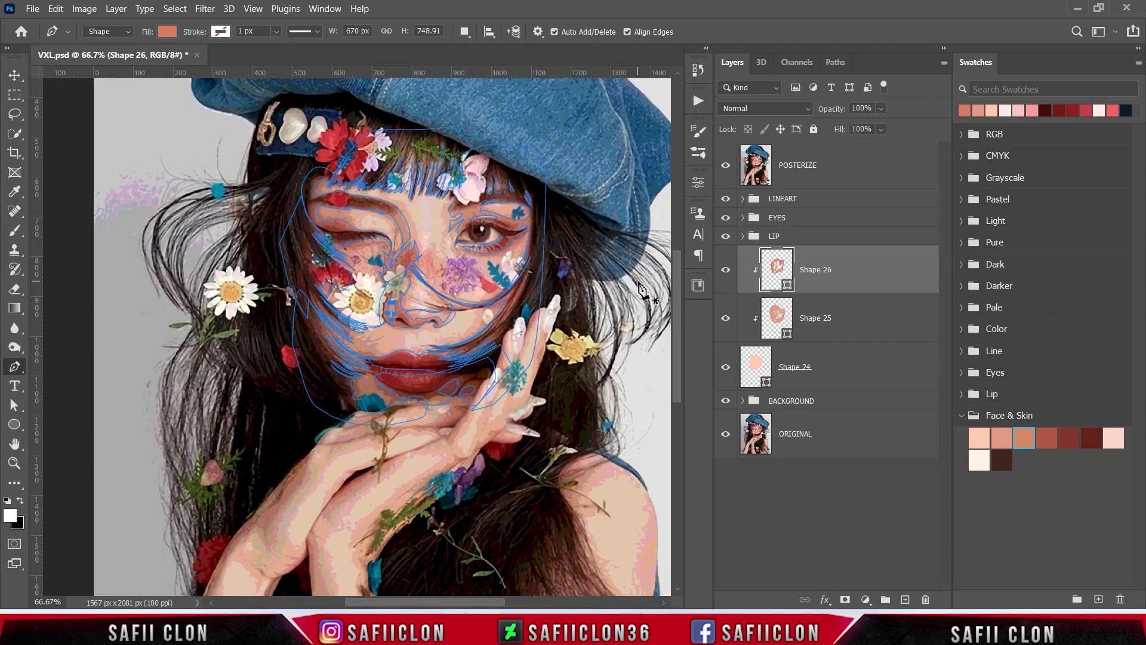
key("ctrl+plus")
key("ctrl+plus")
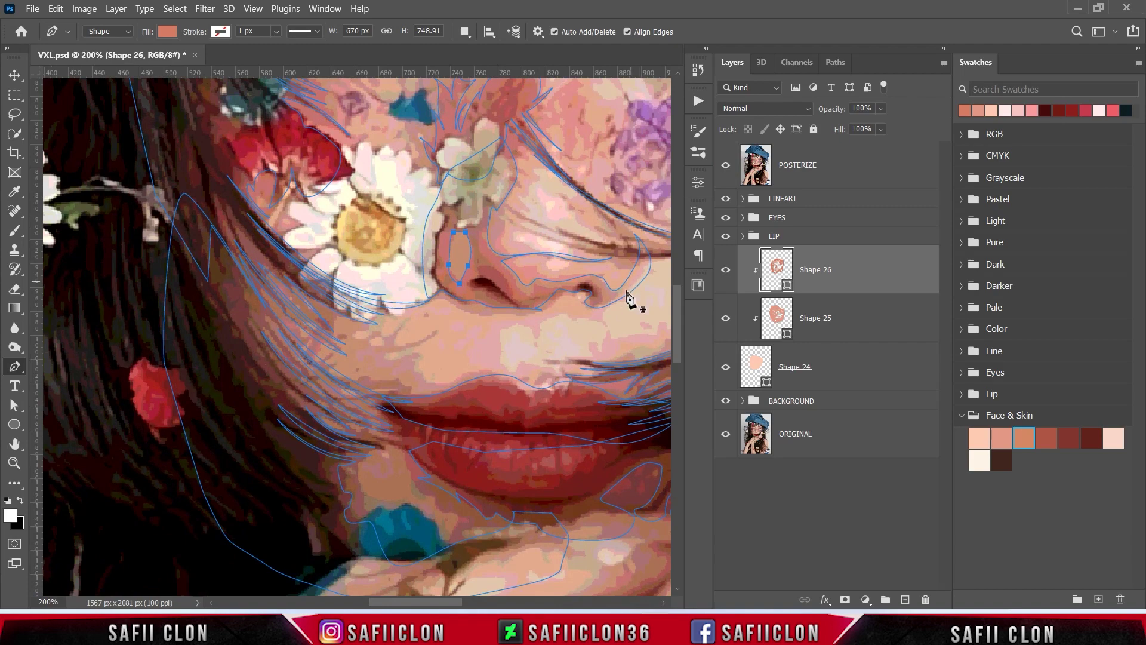
scroll(597, 334, "down", 3)
left_click_drag(447, 601, 480, 606)
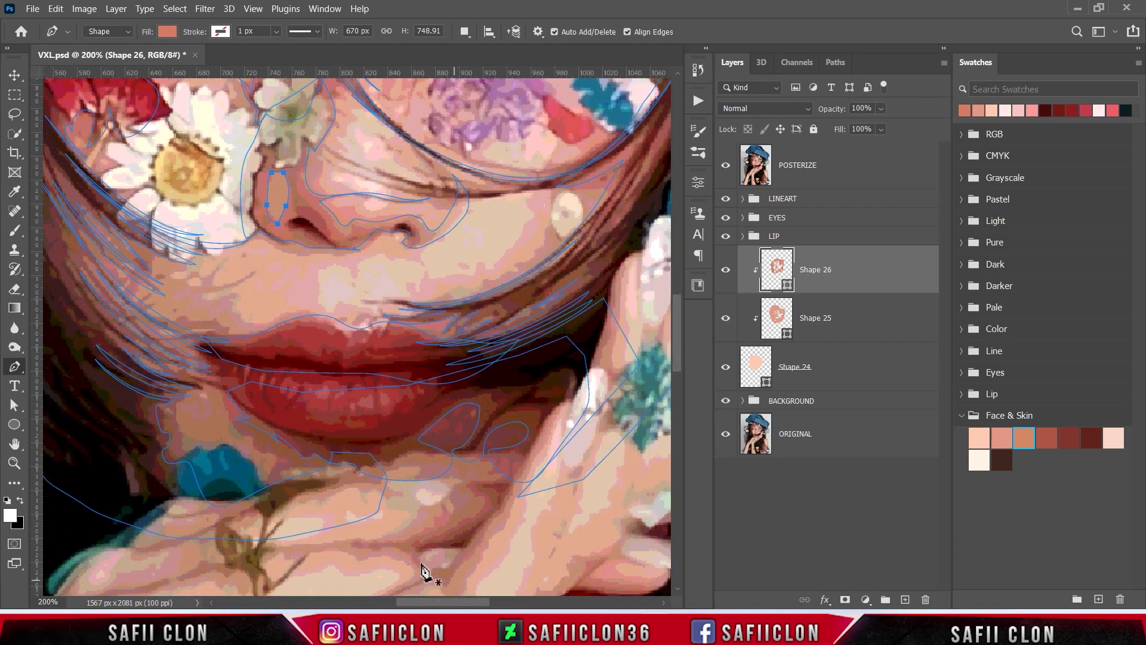
Start a curved shadow outline under the lower lip as a new Shape 27 layer
left_click(239, 402)
left_click_drag(268, 425, 286, 433)
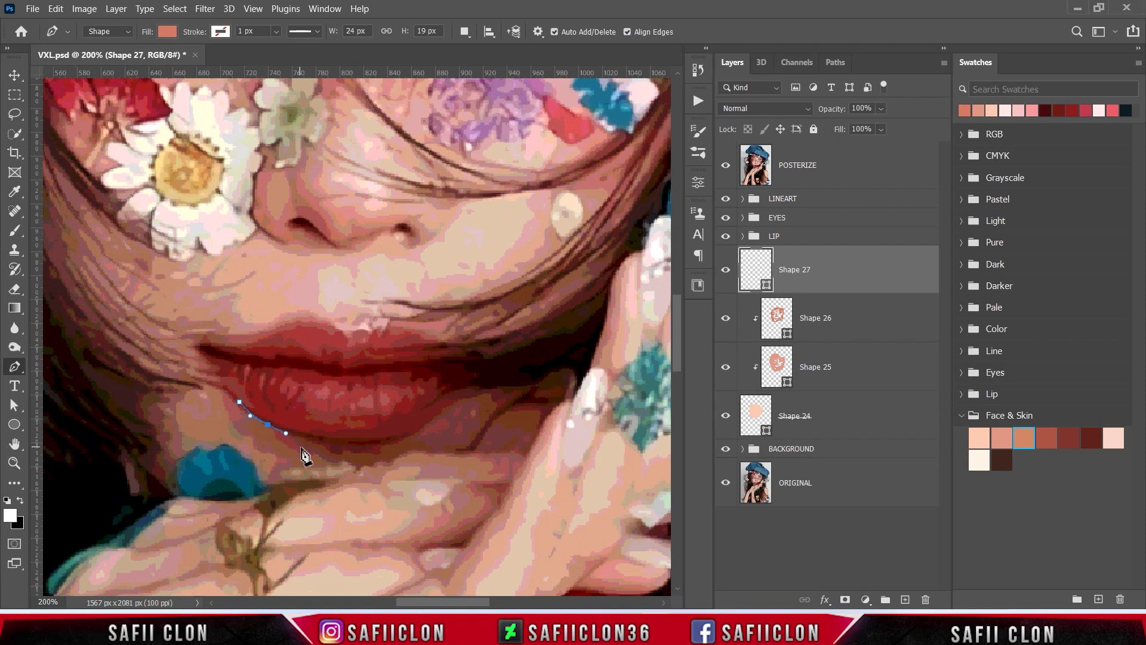
left_click_drag(306, 444, 339, 466)
left_click(726, 165)
left_click(726, 165)
Close the under-lip shadow and recolour it to the darker ad5544 Face & Skin swatch
left_click_drag(402, 449, 419, 435)
left_click(725, 165)
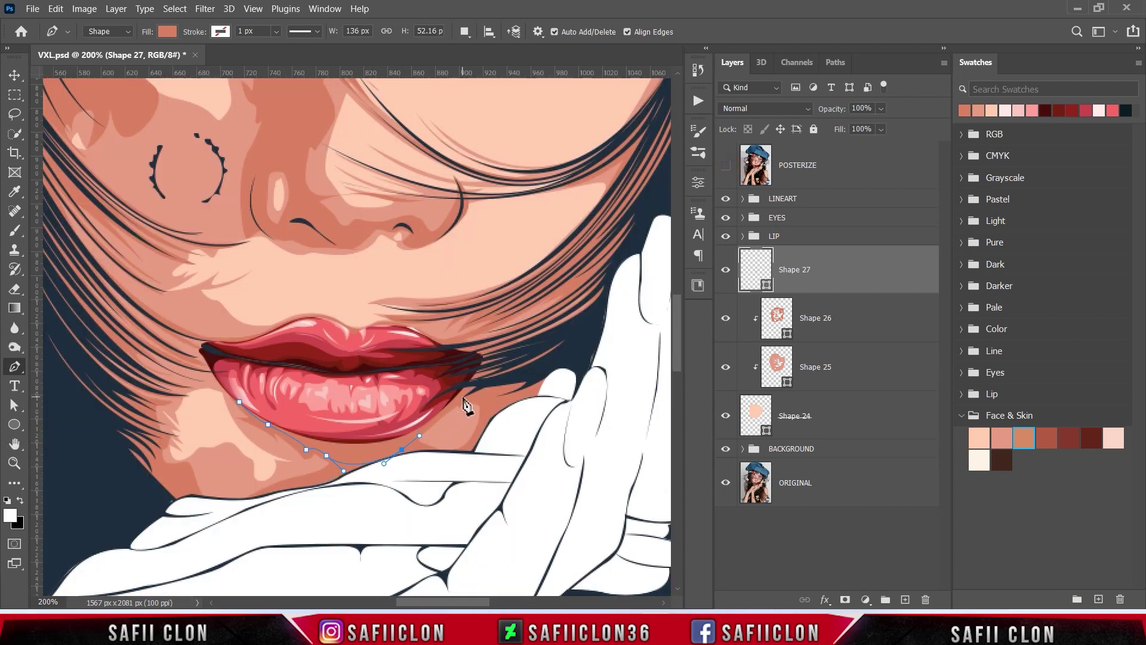
left_click_drag(462, 395, 480, 383)
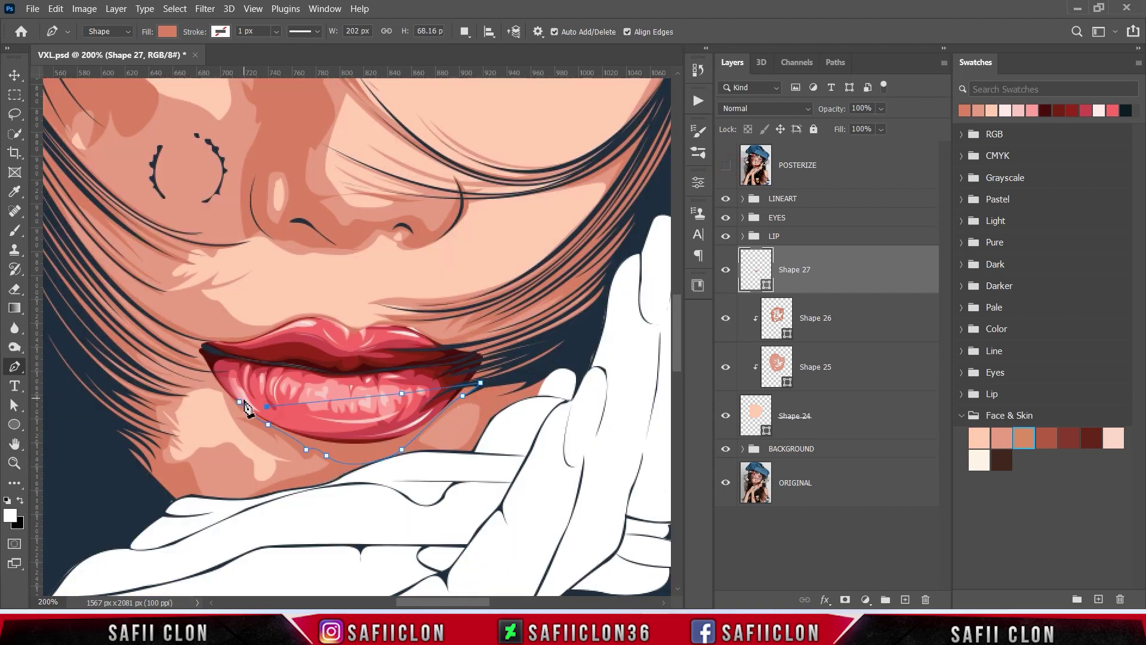
left_click_drag(240, 402, 268, 406)
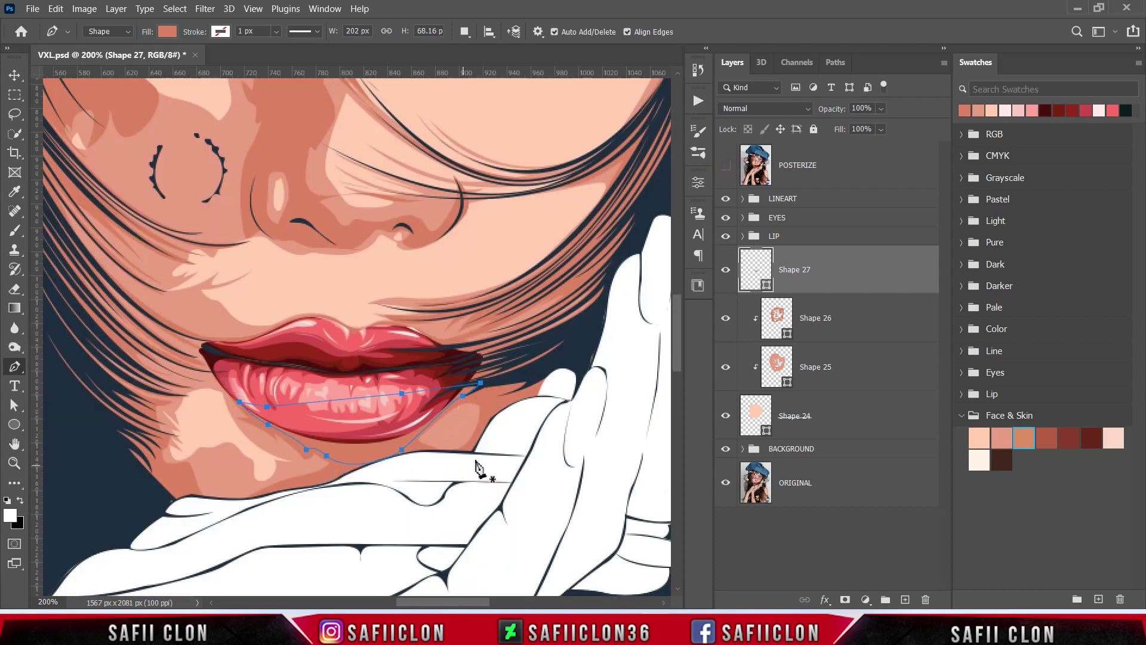
double_click(766, 286)
left_click(1047, 437)
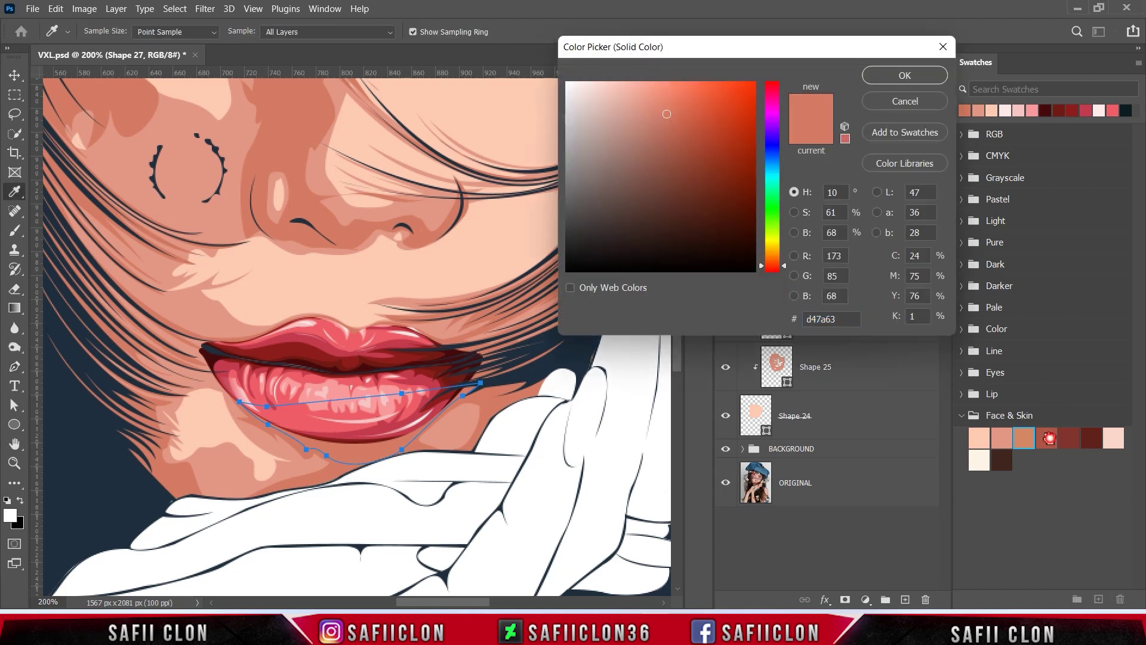
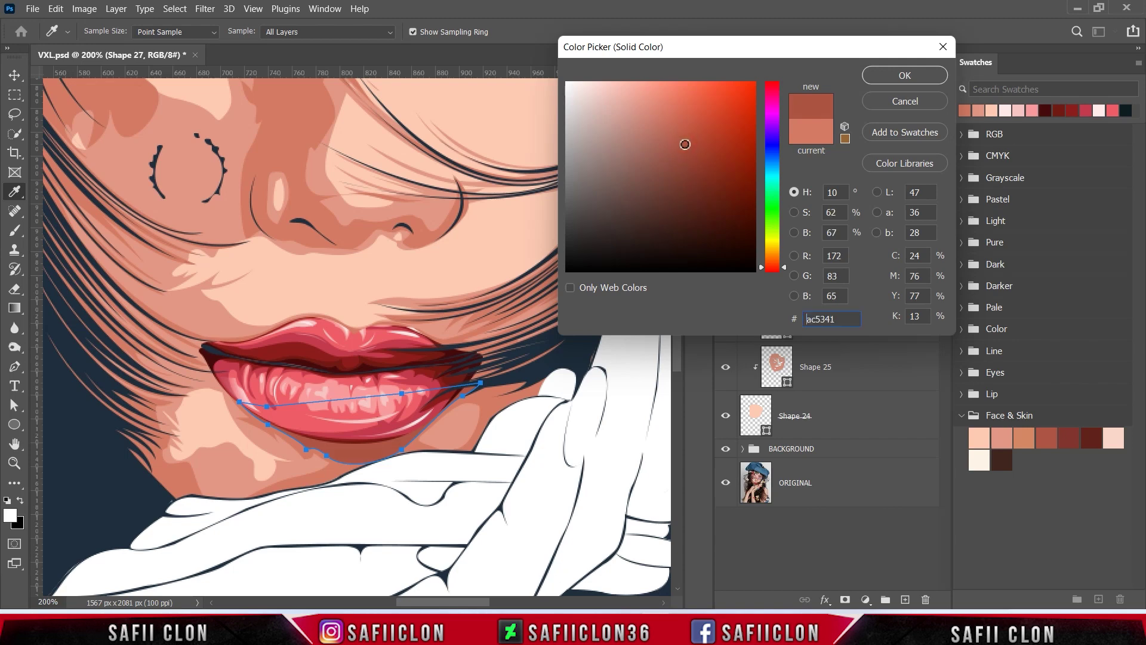
Confirm the reddish-brown shadow colour and set the path mode to Combine Shapes
left_click(895, 75)
left_click(464, 32)
left_click(484, 65)
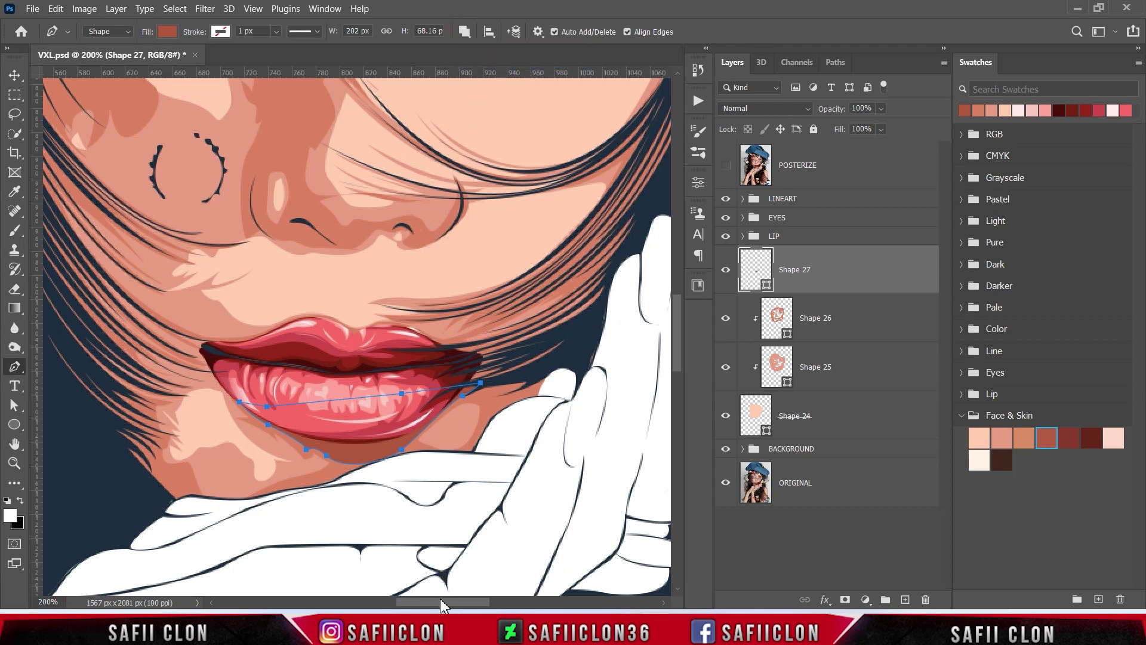
left_click_drag(445, 601, 459, 602)
Draw Shape 27 under the lower lip, curving past the lip corner toward the finger
left_click(305, 436)
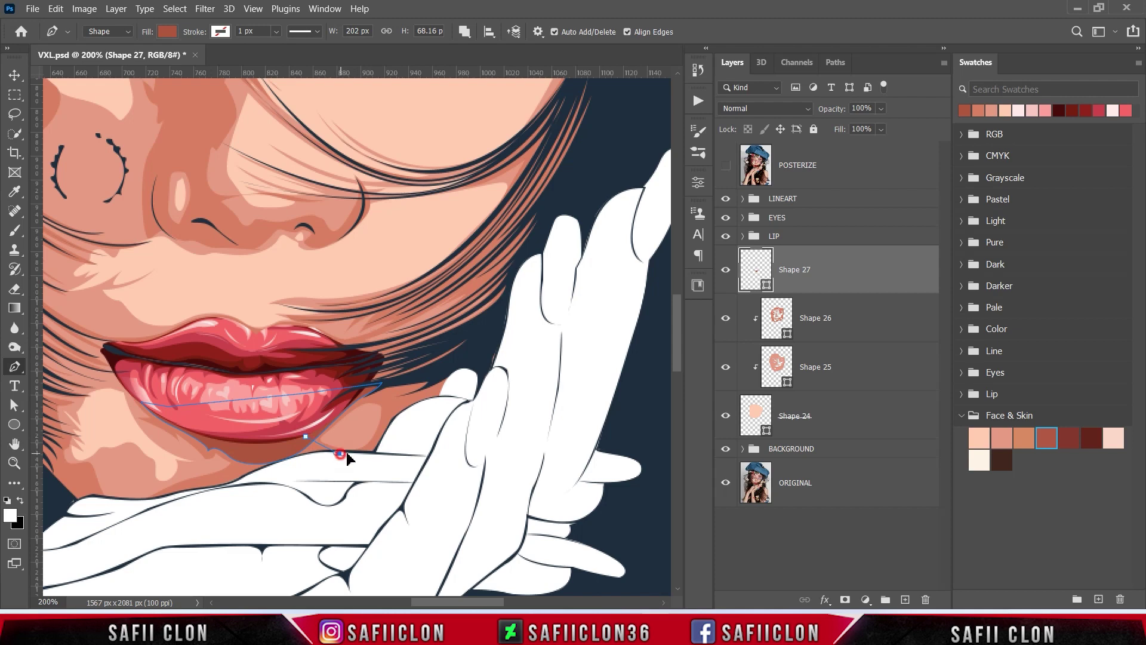
left_click(311, 463)
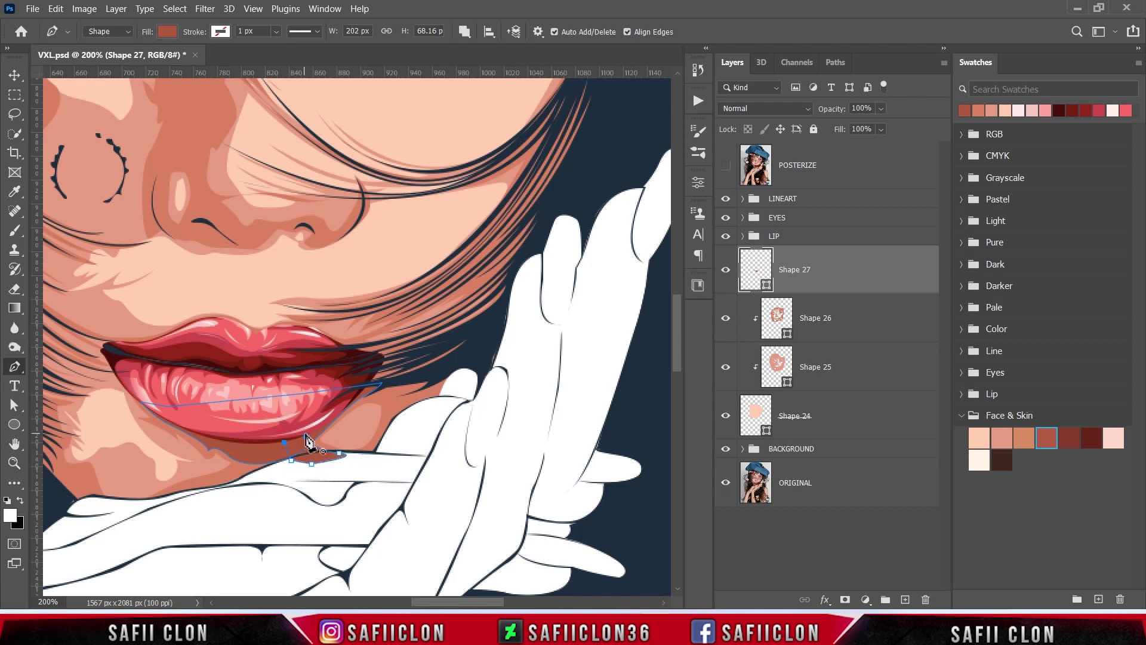
left_click(726, 164)
left_click(356, 394)
mouse_move(377, 426)
left_mouse_down()
mouse_move(373, 442)
mouse_move(326, 456)
left_mouse_up()
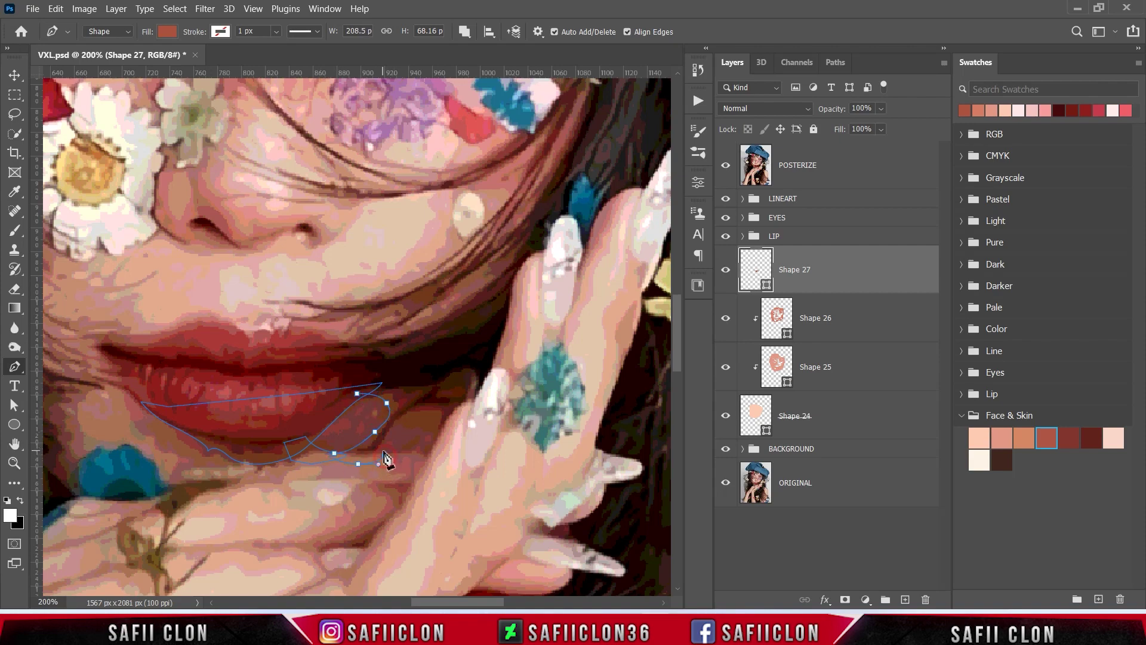
left_click(725, 165)
left_click_drag(404, 412, 421, 401)
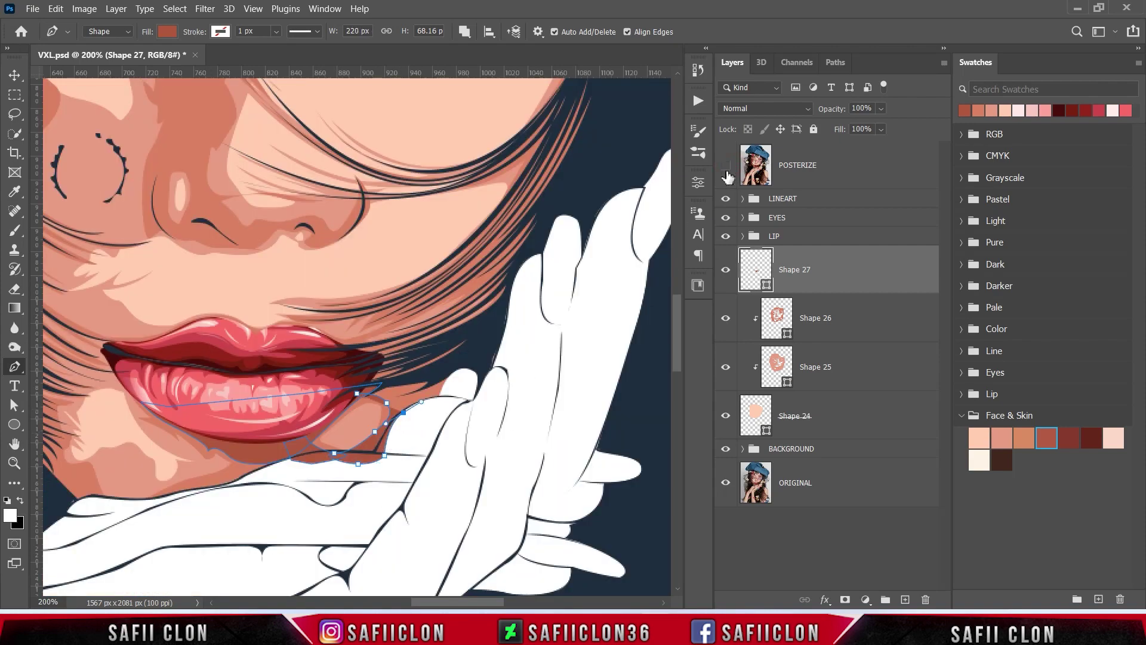
left_click(726, 165)
left_click(725, 164)
left_click(442, 369)
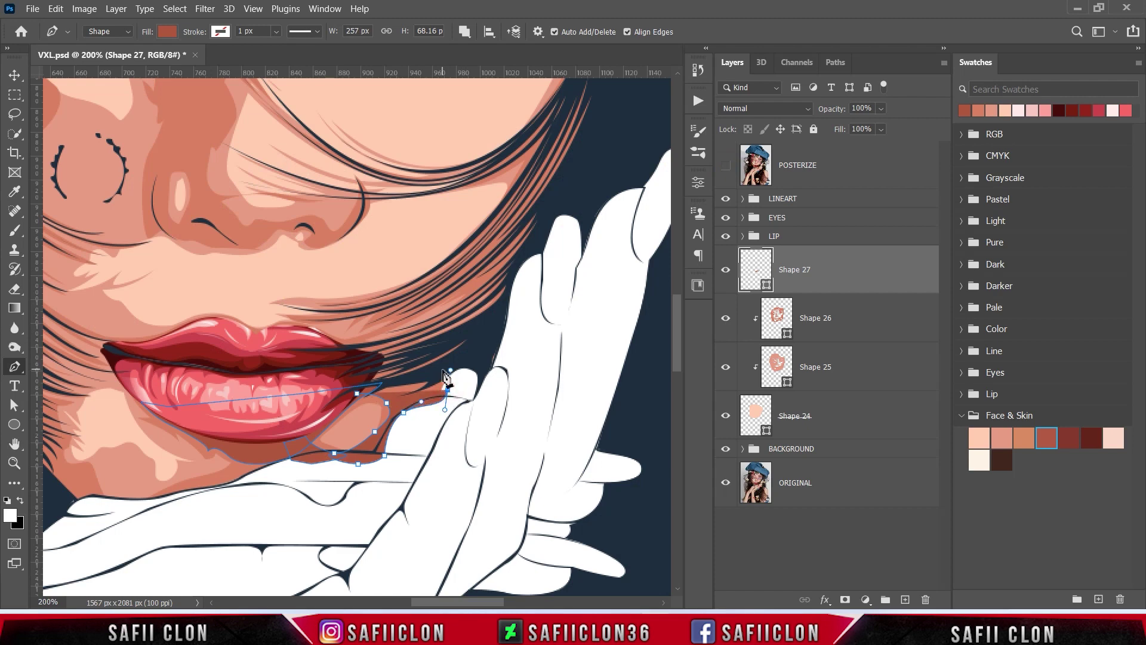
Clip Shape 27 to the skin layer beneath it as a clipping mask
scroll(483, 468, "up", 1)
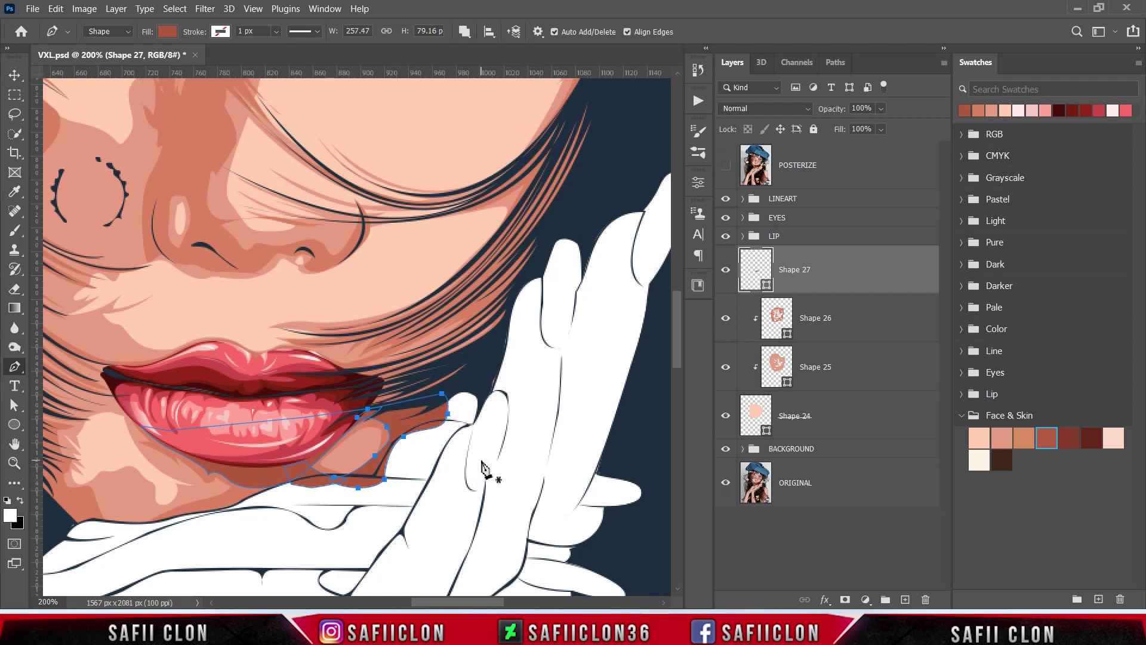
right_click(822, 272)
left_click(851, 291)
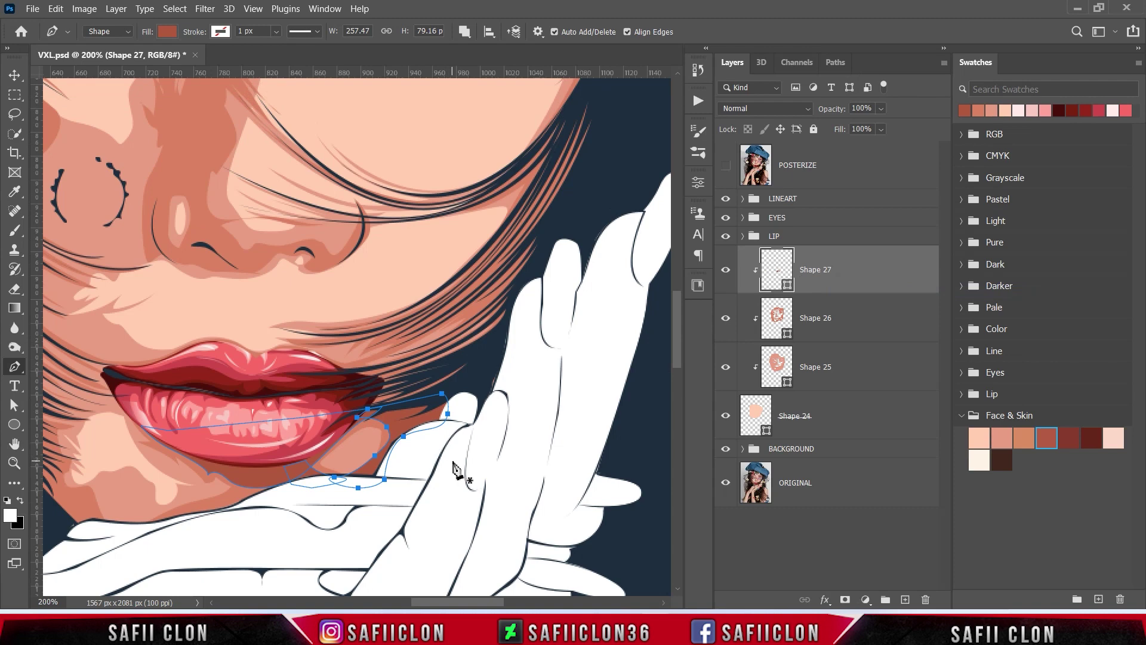
Add curved anchors to Shape 27 along the shadow edge by the lip corner
scroll(521, 459, "up", 1)
scroll(513, 489, "up", 1)
scroll(512, 500, "up", 1)
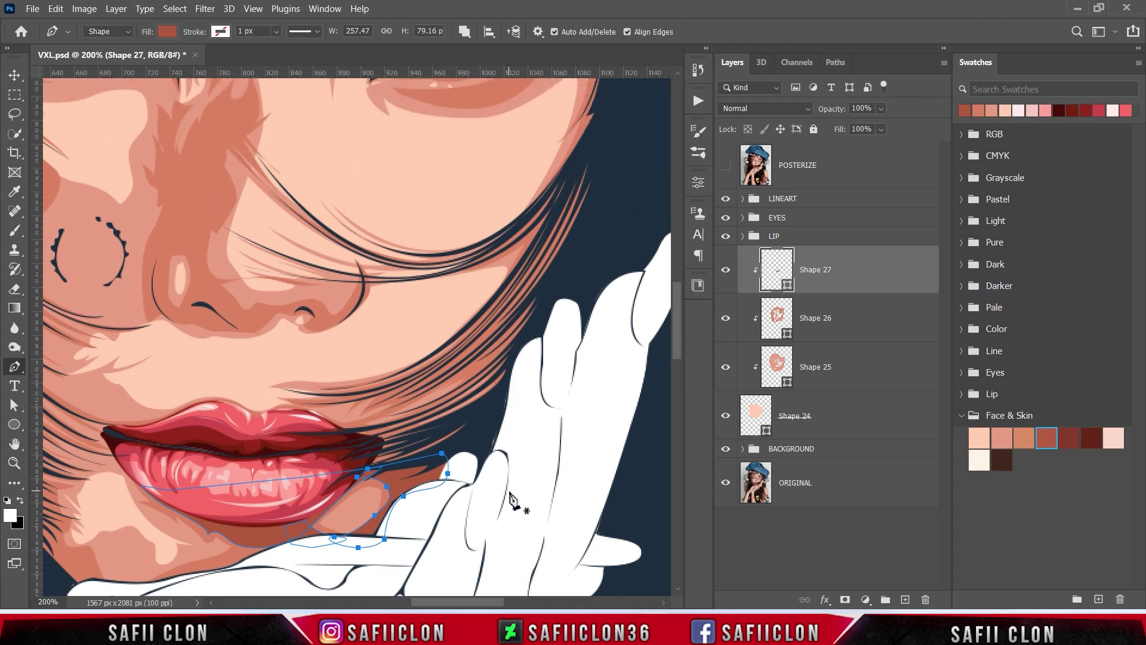
mouse_move(382, 469)
left_mouse_down()
mouse_move(415, 469)
mouse_move(375, 443)
left_mouse_up()
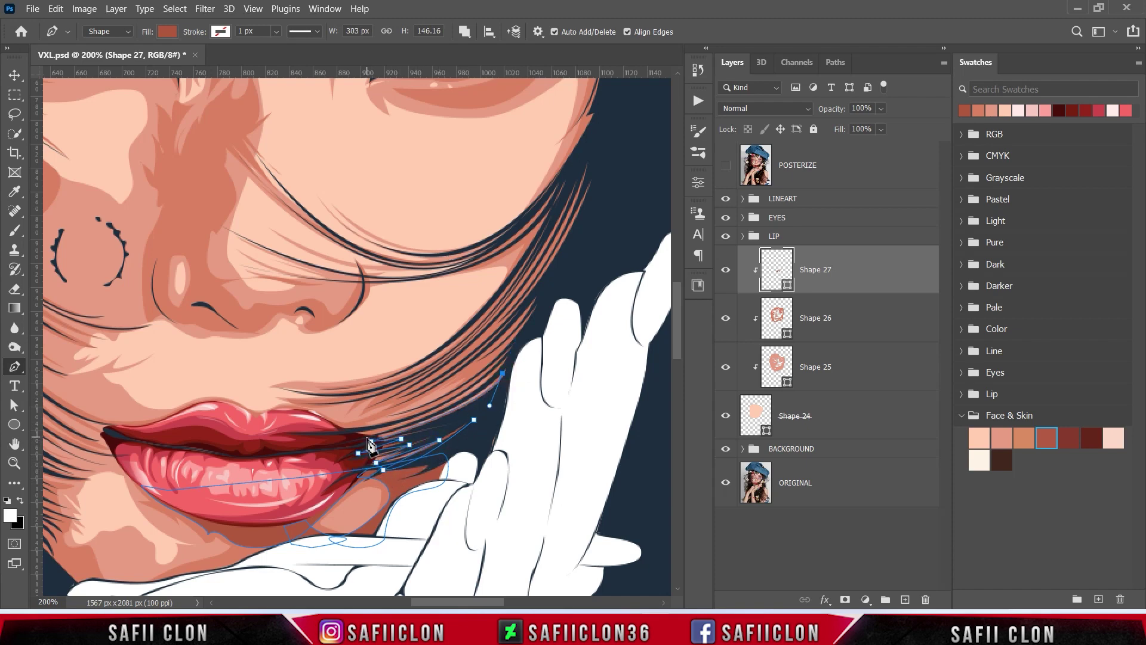
left_click_drag(503, 373, 489, 371)
left_click_drag(340, 436, 382, 427)
Trace anchors up the hair strands beside the lip, checking against the posterized reference
left_click(535, 338)
left_click(538, 373)
scroll(502, 374, "up", 2)
left_click(726, 164)
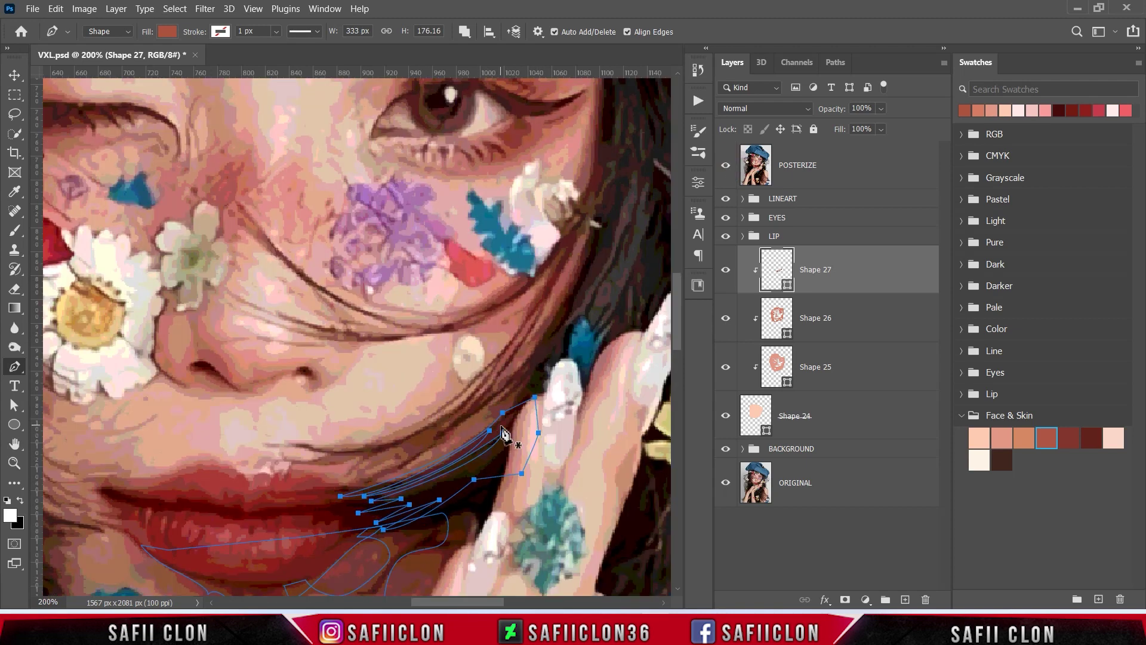
left_click(521, 378)
left_click(726, 165)
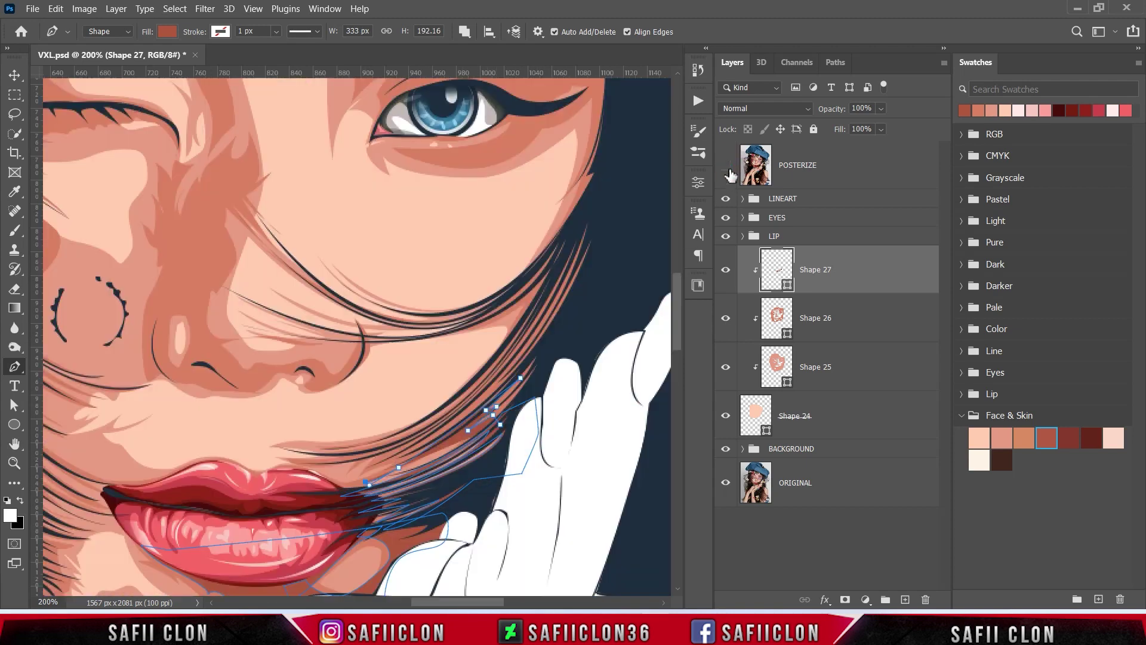
left_click_drag(338, 486, 403, 458)
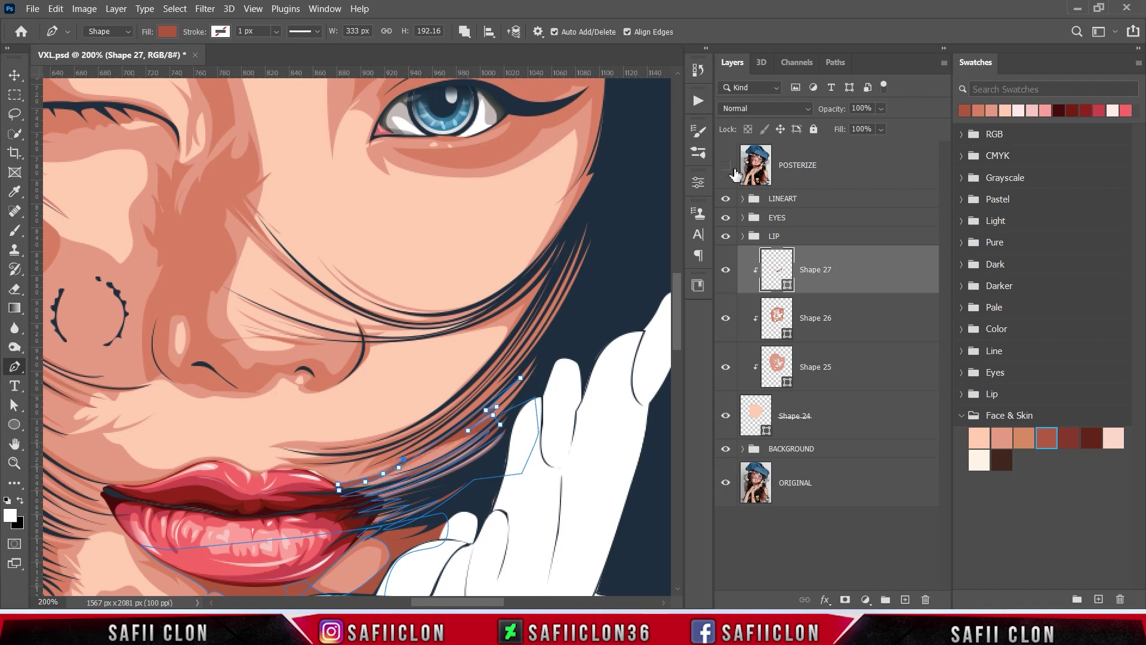
left_click(730, 168)
left_click(726, 164)
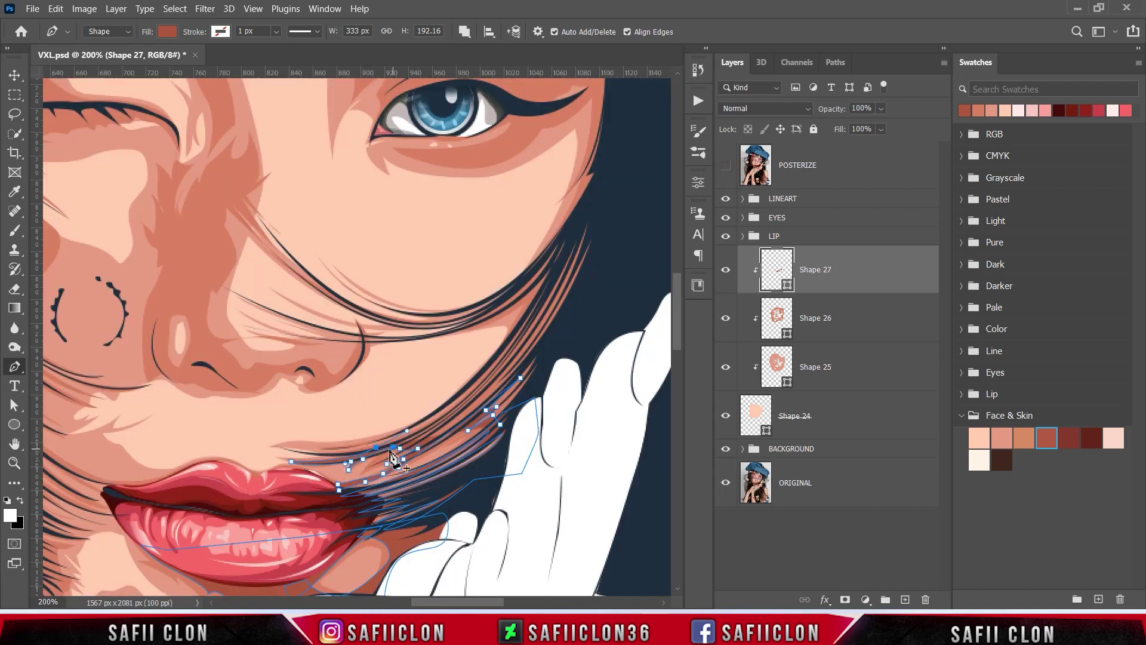
Add curved anchors above the lip and farther up the strand toward the temple
left_click_drag(290, 447, 388, 454)
left_click_drag(443, 423, 435, 438)
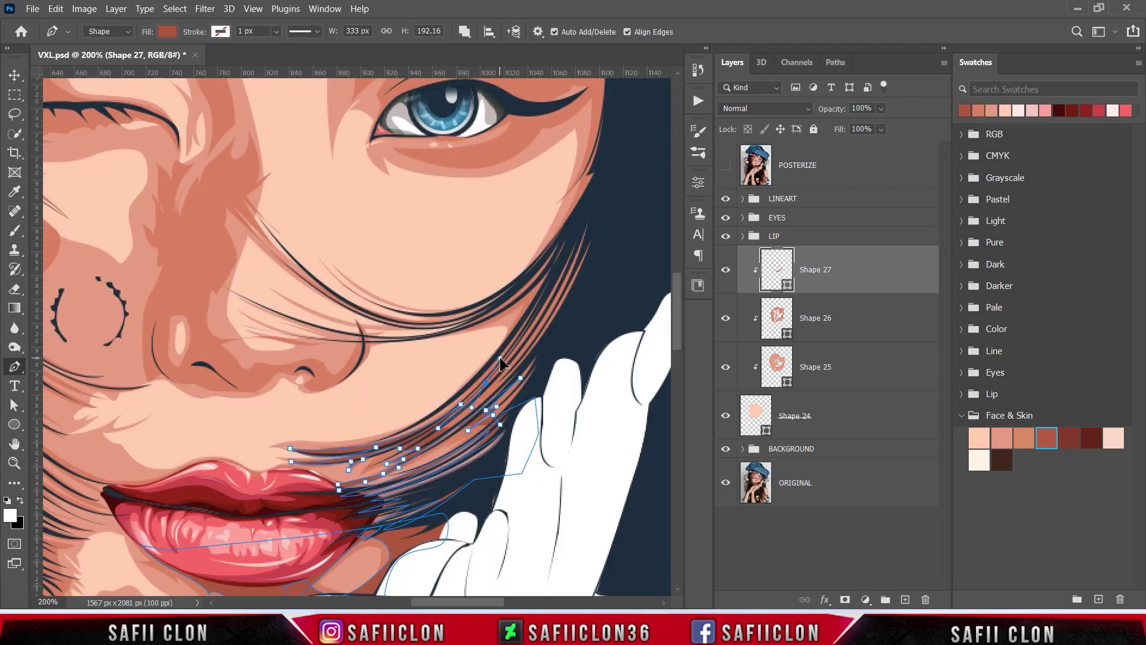
left_click_drag(475, 404, 565, 289)
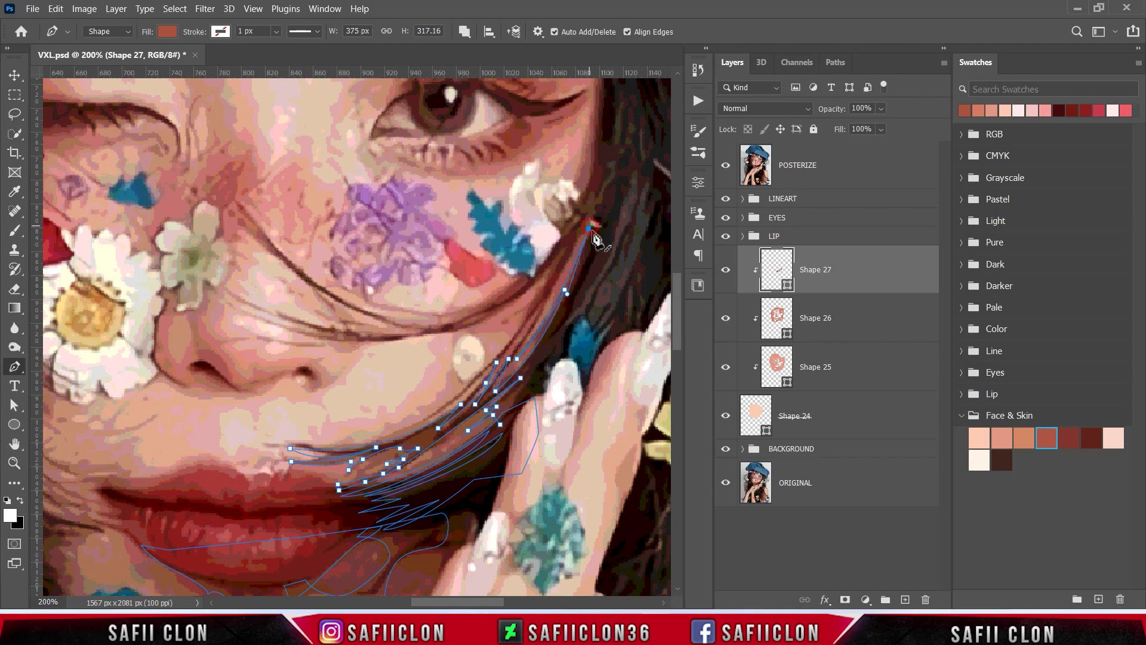
left_click(726, 165)
left_click(725, 271)
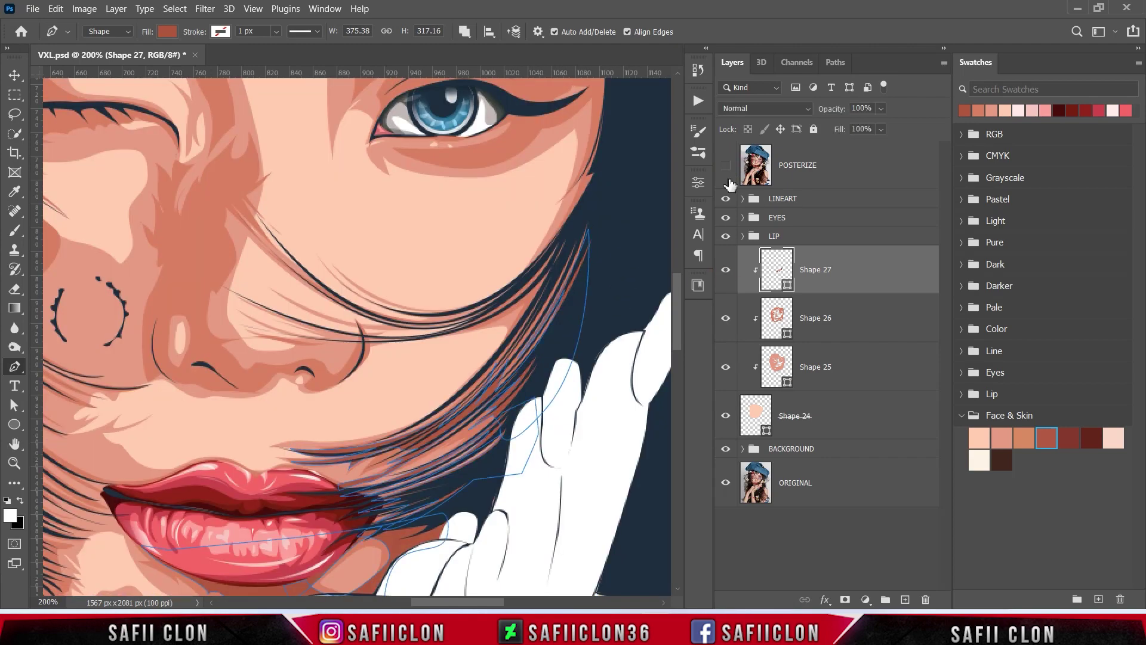
left_click(726, 164)
left_click(538, 312)
left_click(436, 344)
Extend the shadow across the cheek toward the nose with curved segments
left_click(726, 165)
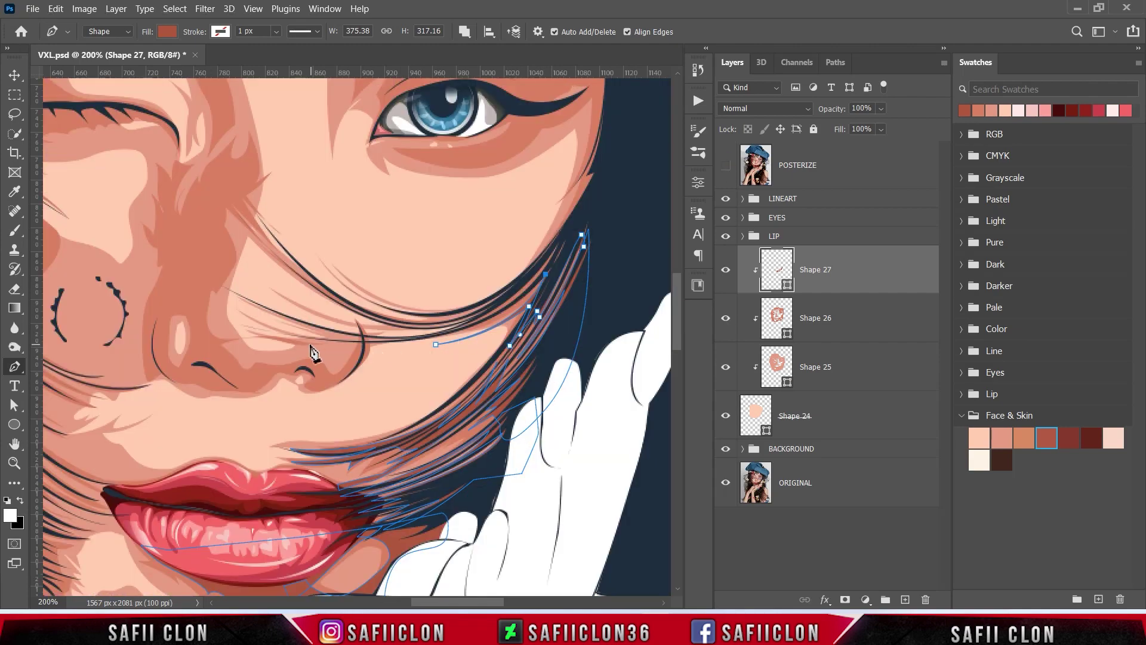
left_click(300, 337)
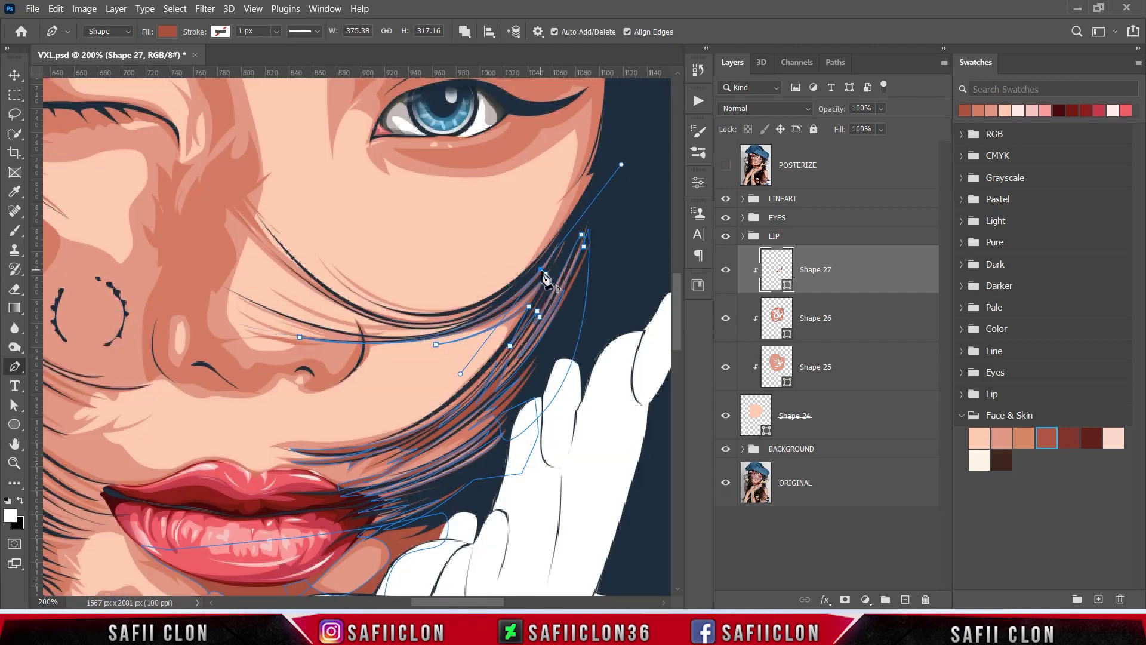
left_click_drag(284, 296, 153, 217)
left_click_drag(541, 270, 656, 192)
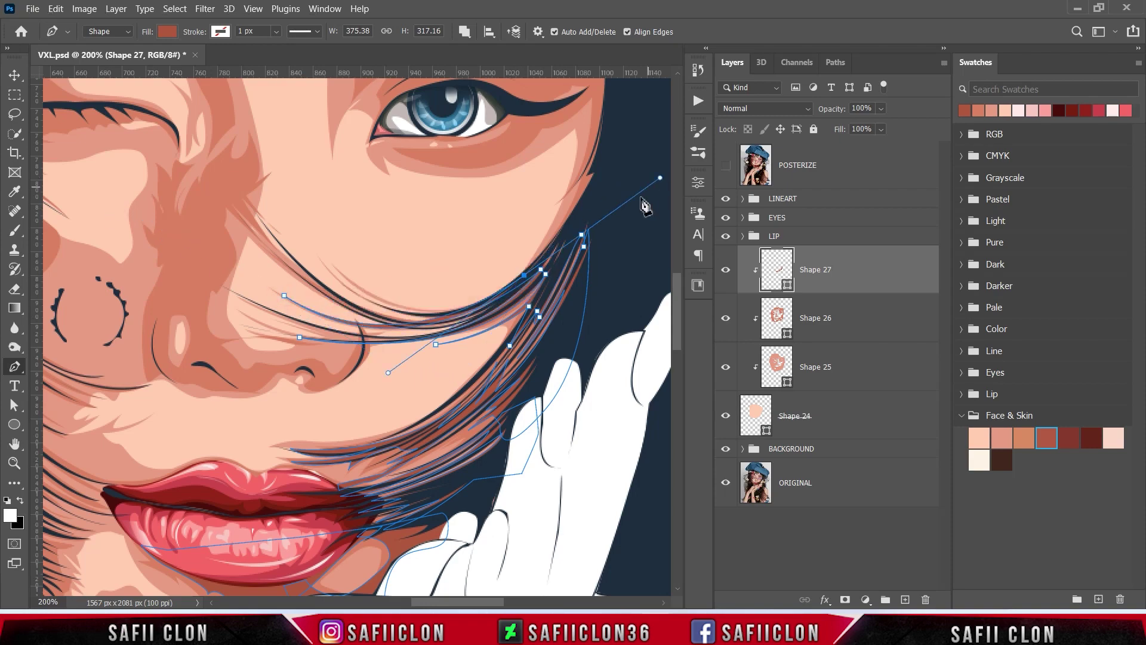
left_click(726, 164)
scroll(272, 244, "up", 3)
left_click_drag(251, 345, 124, 176)
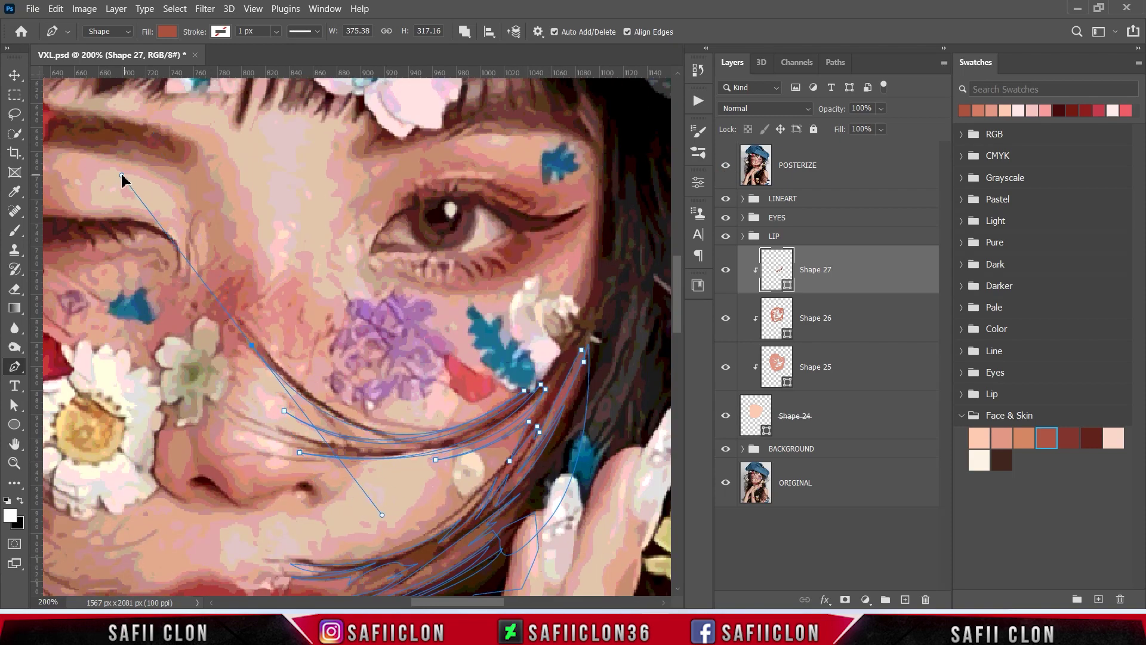
left_click(726, 165)
Add more anchors along the cheek hair strands, heading toward the temple
scroll(425, 307, "right", 2)
left_click_drag(483, 371, 651, 223)
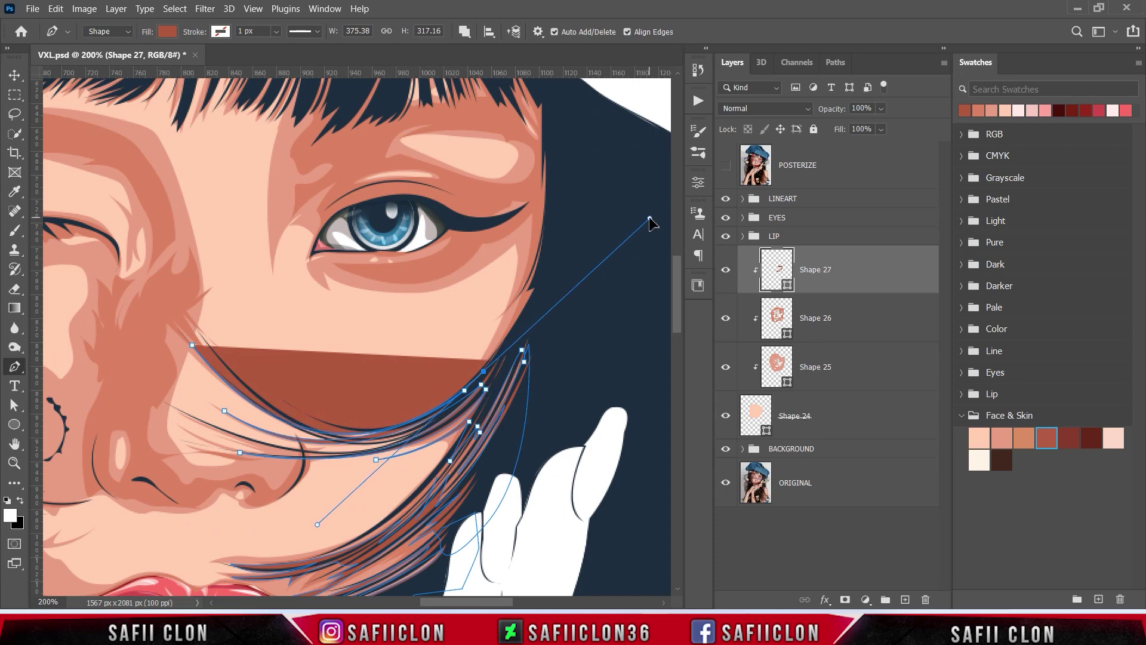
left_click(502, 351)
left_click(259, 369)
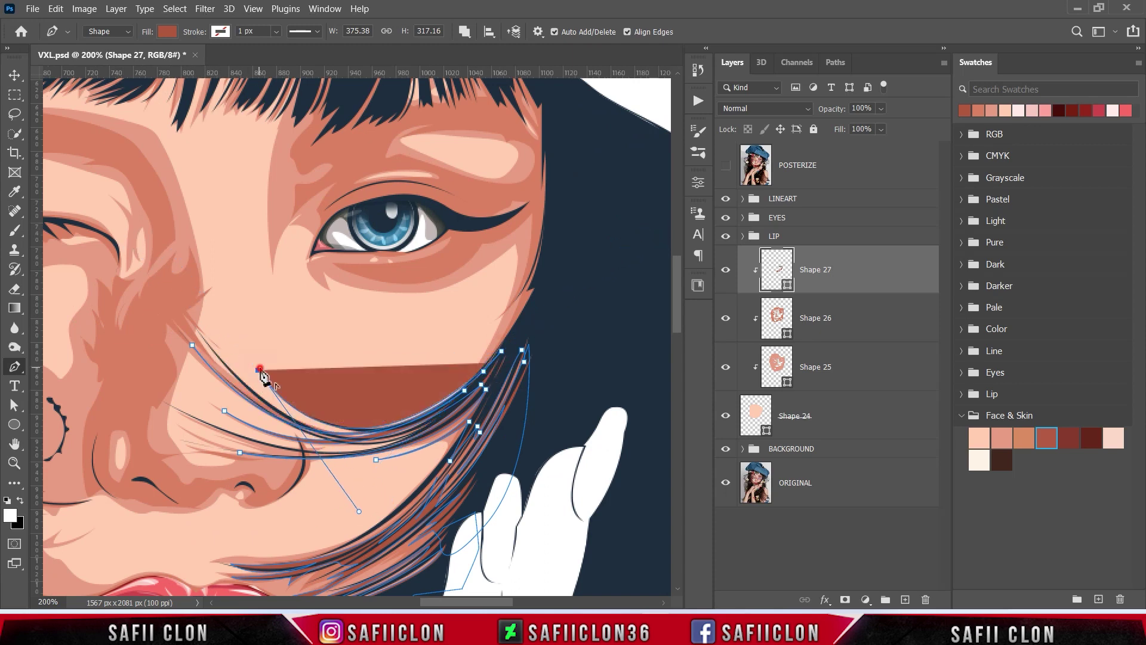
left_click_drag(514, 330, 645, 140)
left_click(428, 377)
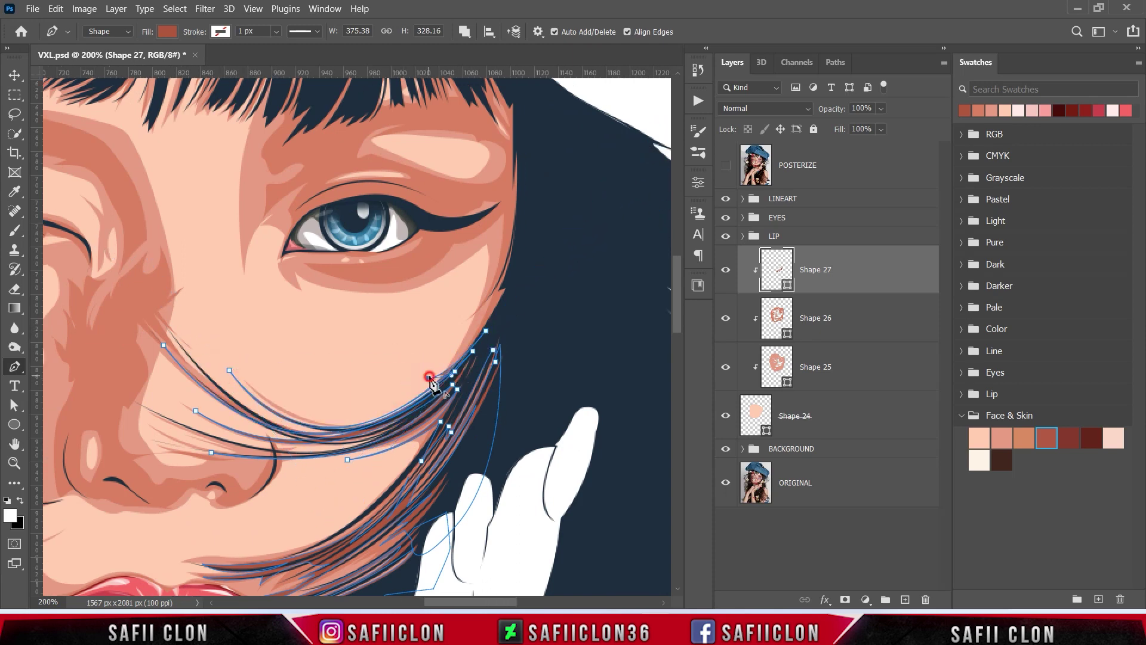
left_click_drag(469, 318, 506, 226)
left_click(725, 165)
scroll(501, 257, "up", 3)
left_click(726, 165)
left_click(726, 164)
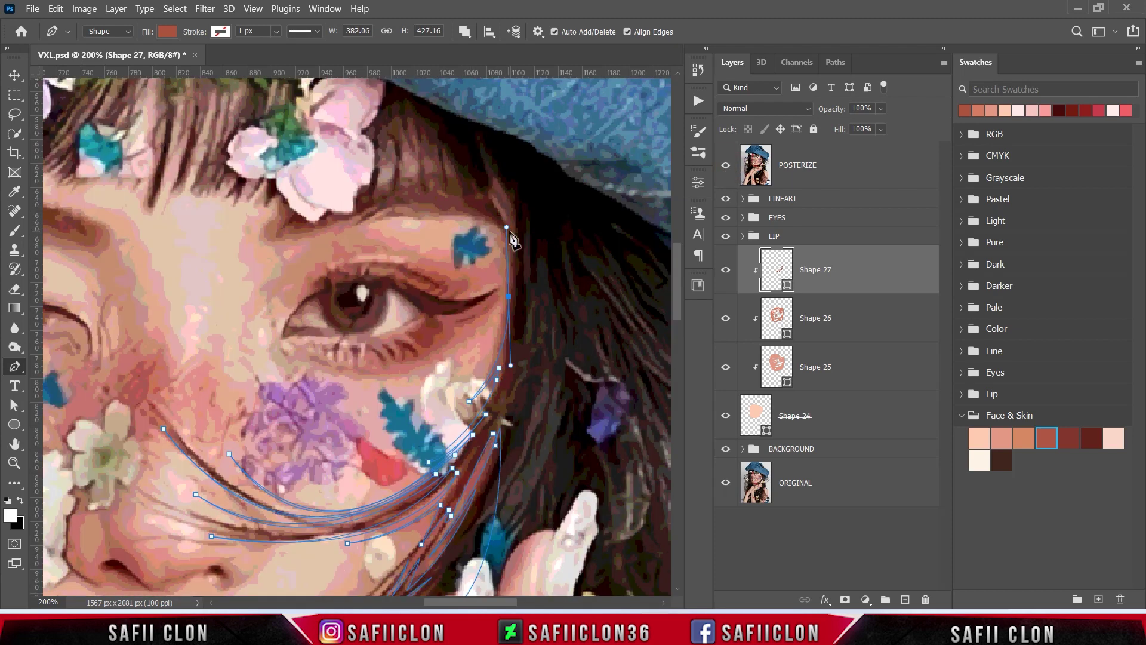
Carry the shadow path from the forehead top left along the brow line
left_click(726, 165)
mouse_move(494, 169)
left_mouse_down()
mouse_move(506, 234)
mouse_move(469, 206)
mouse_move(380, 203)
mouse_move(314, 247)
mouse_move(315, 237)
left_mouse_up()
left_click(726, 165)
left_click(726, 164)
left_click(726, 165)
left_click(726, 165)
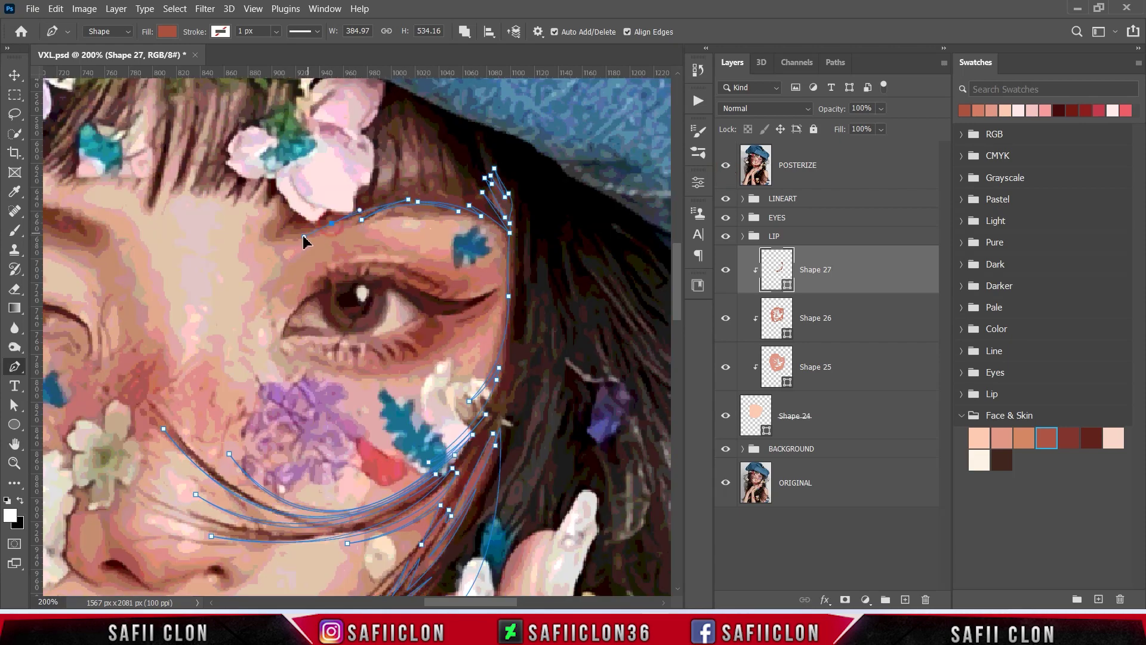
mouse_move(330, 185)
left_mouse_down()
mouse_move(423, 178)
mouse_move(424, 161)
left_mouse_up()
left_click(726, 164)
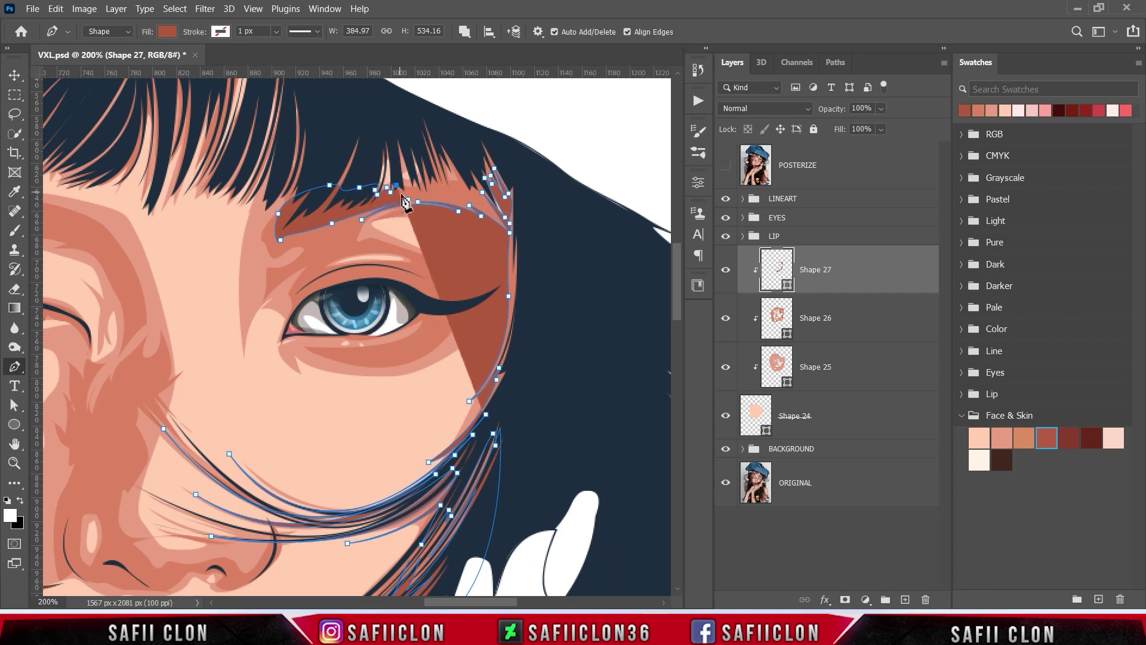
Trace the bangs' tips, loop around the hair edge and right side, and close the shape
left_click_drag(423, 130, 442, 154)
left_click(452, 161)
left_click(470, 142)
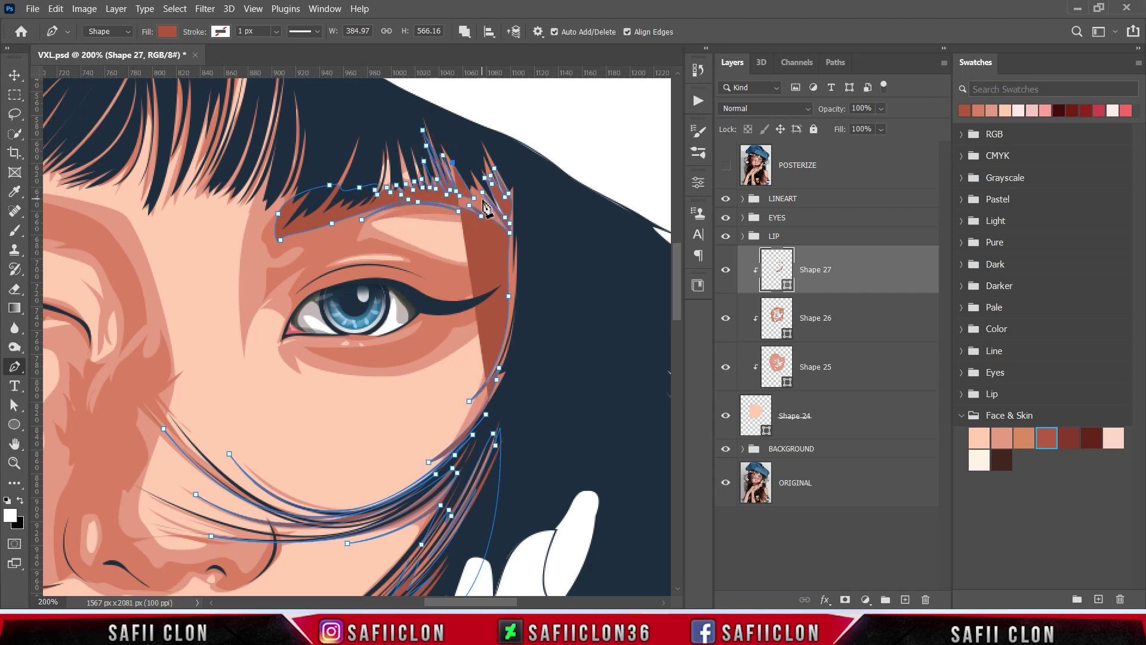
left_click(500, 114)
left_click(569, 180)
left_click(597, 255)
left_click(573, 423)
left_click(501, 420)
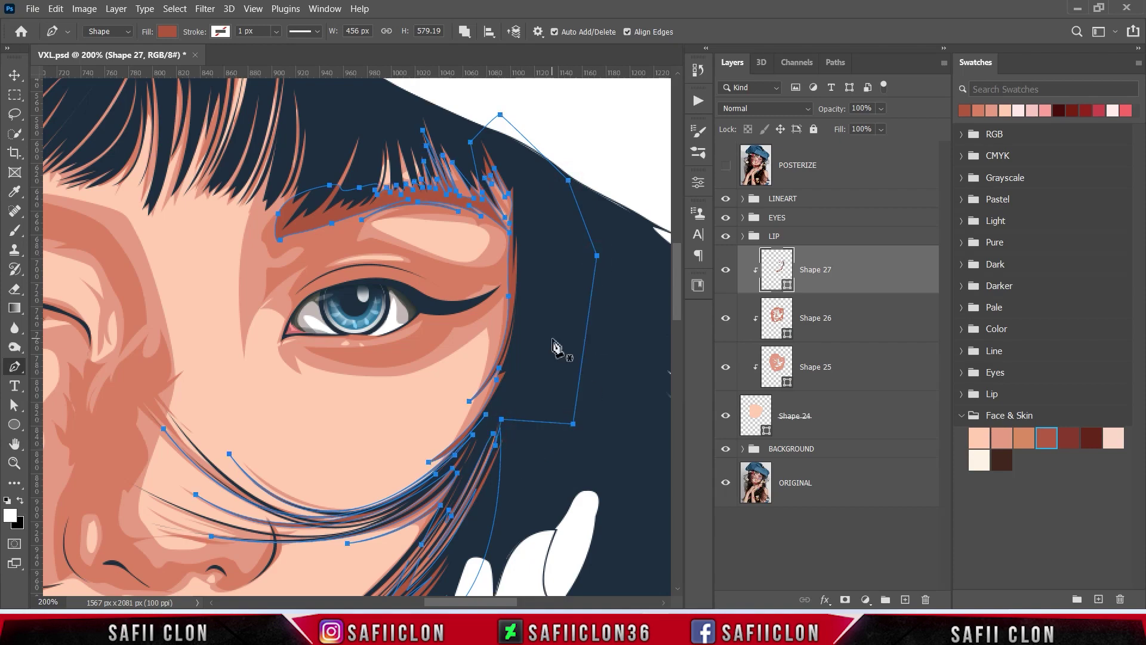
scroll(391, 342, "down", 3)
key("Escape")
scroll(391, 342, "down", 1)
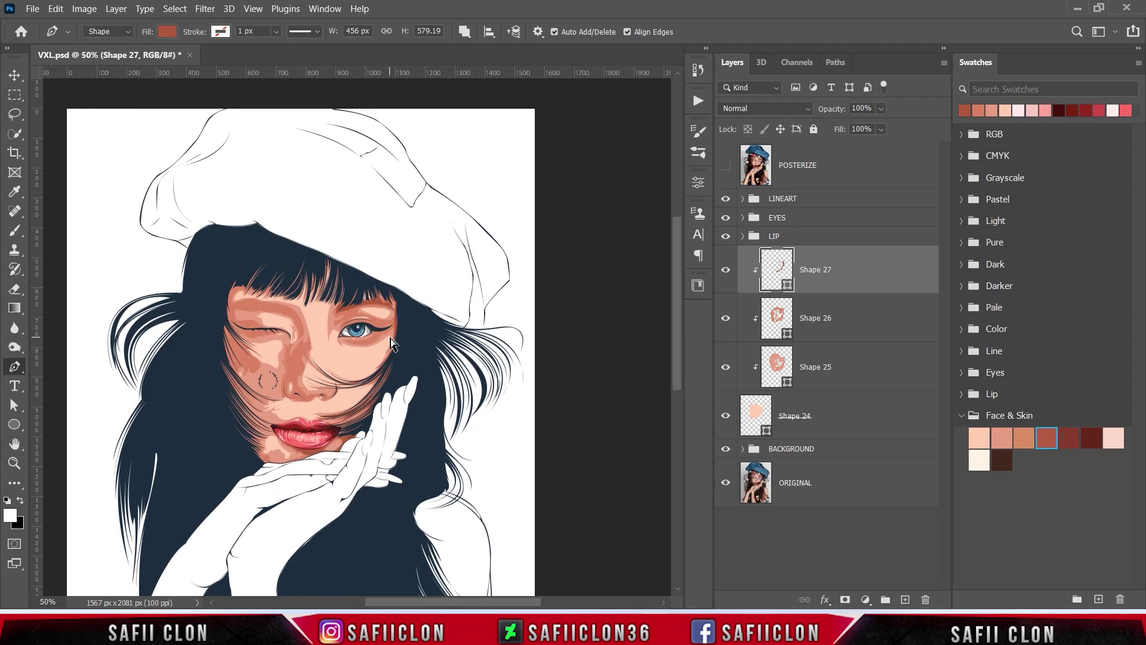
scroll(392, 343, "down", 1)
scroll(391, 343, "up", 1)
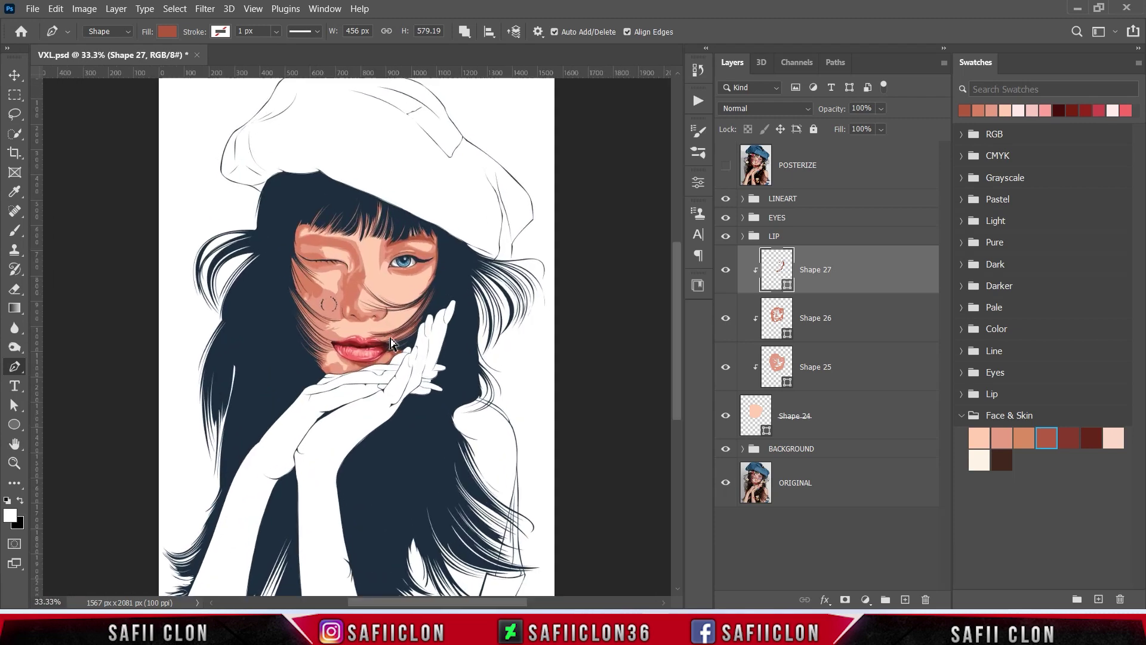
scroll(391, 343, "up", 1)
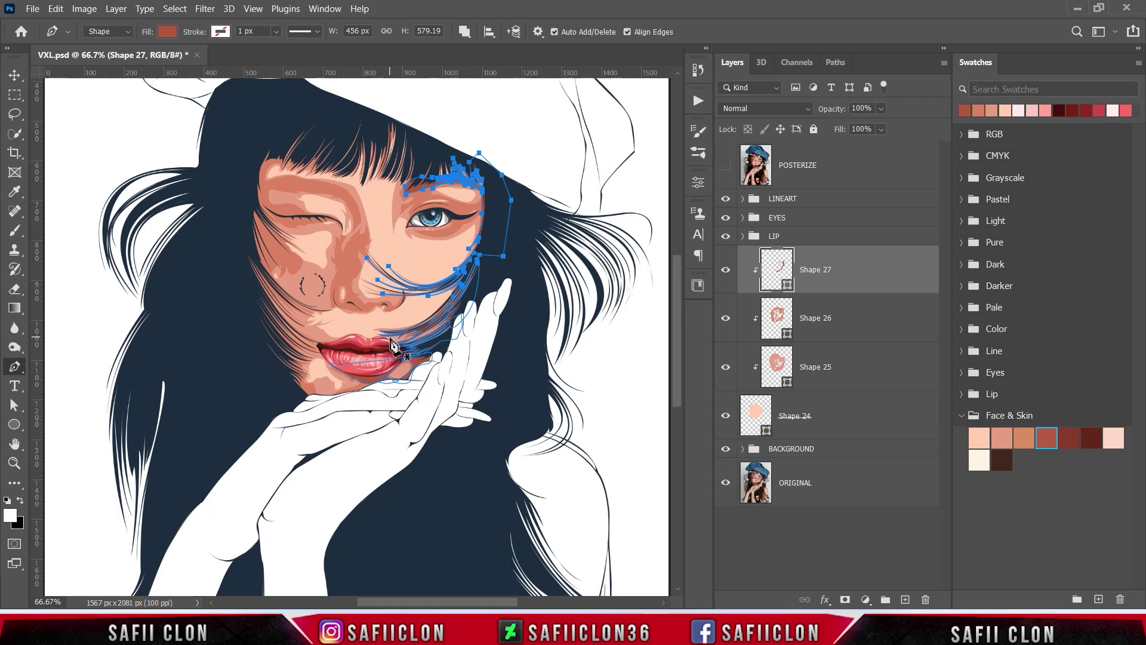
scroll(525, 412, "up", 2)
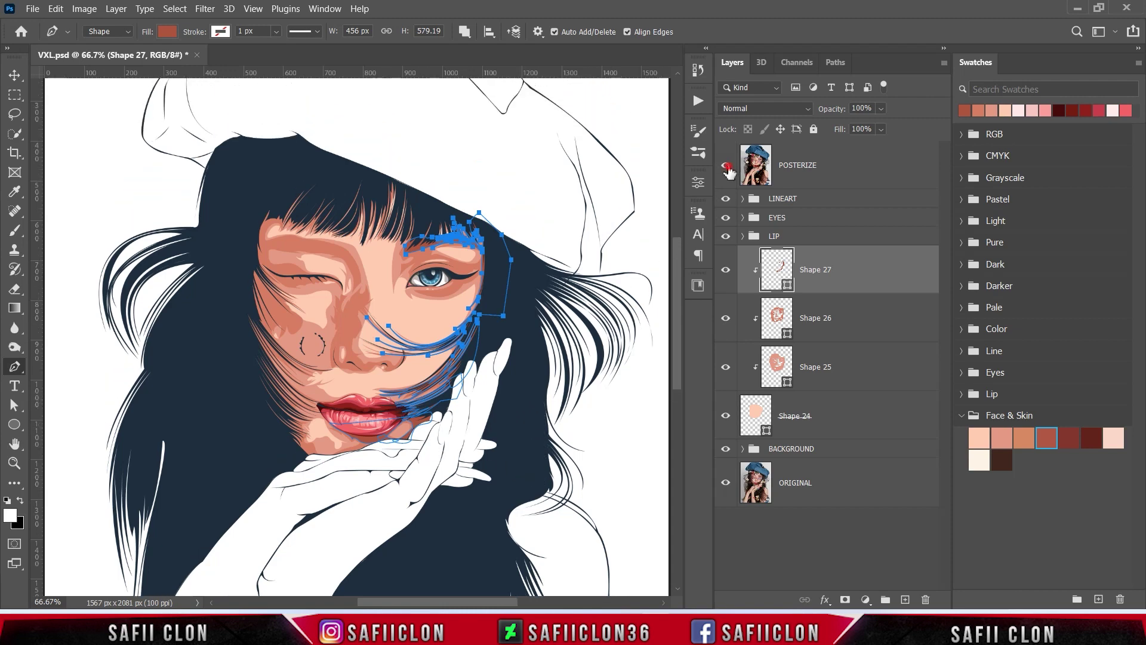
Zoom in on the face and cheek, comparing the posterized reference with the artwork
left_click(727, 168)
key("ctrl+plus")
key("ctrl+plus")
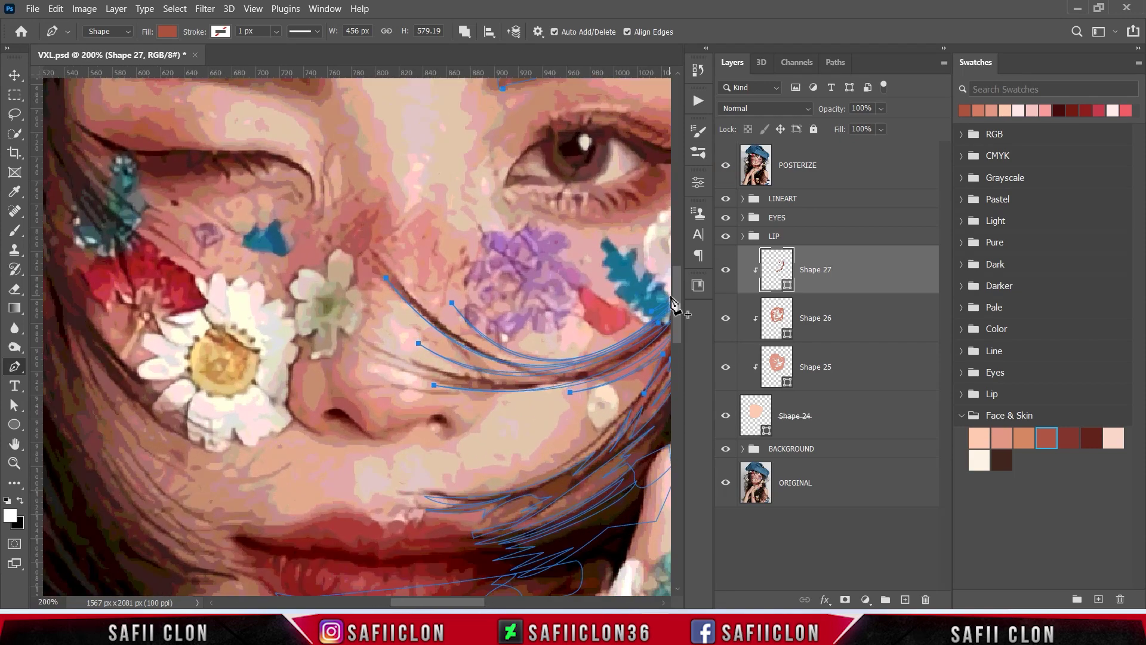
key("ctrl+minus")
scroll(674, 305, "up", 2)
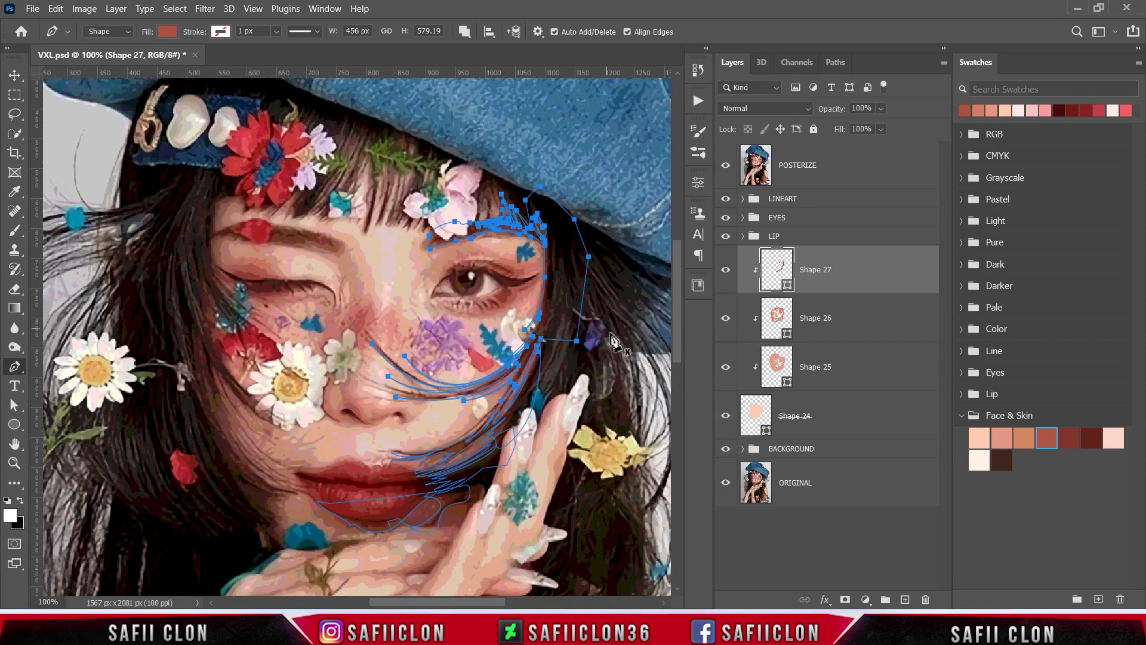
key("ctrl+plus")
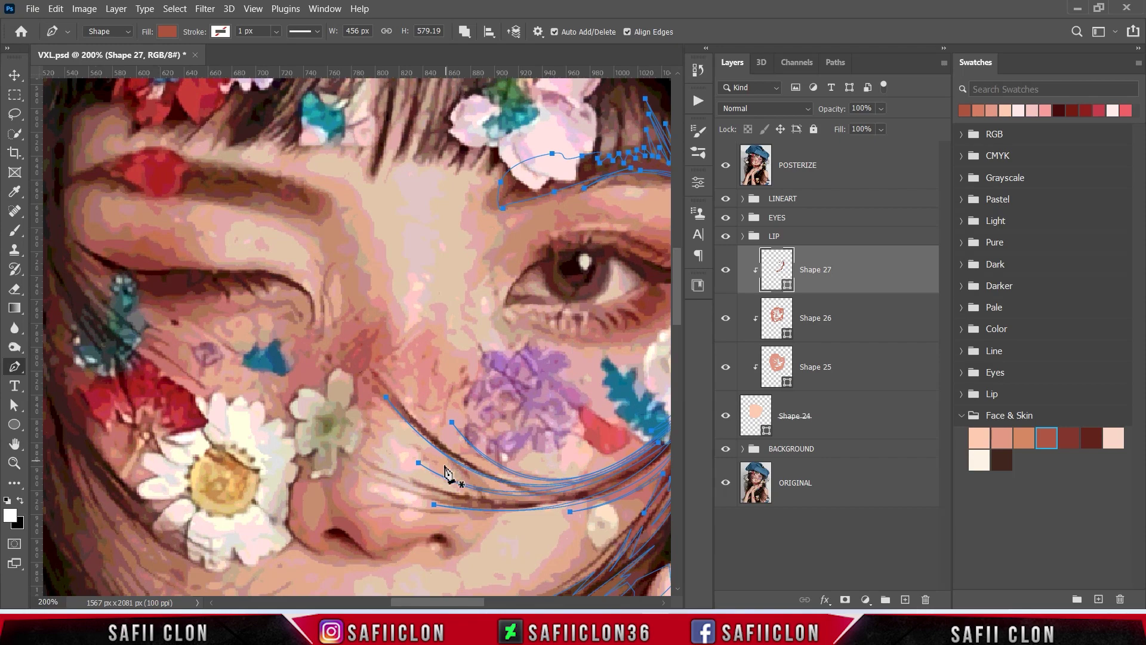
left_click_drag(461, 604, 479, 606)
left_click_drag(494, 599, 496, 599)
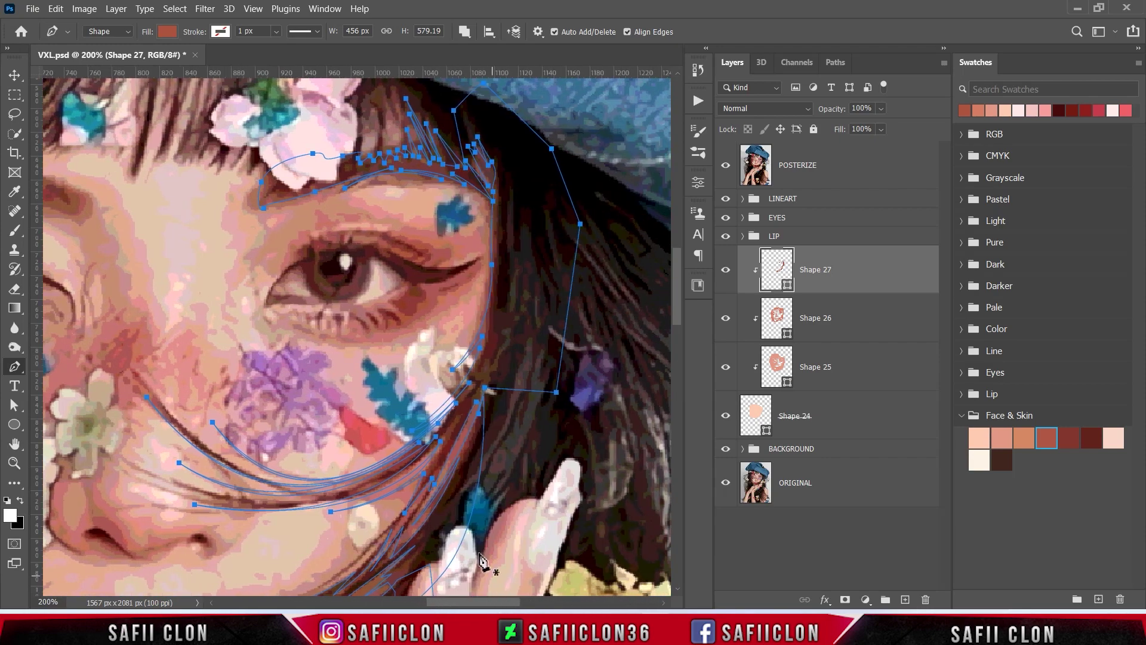
scroll(442, 397, "up", 1)
scroll(420, 374, "up", 2)
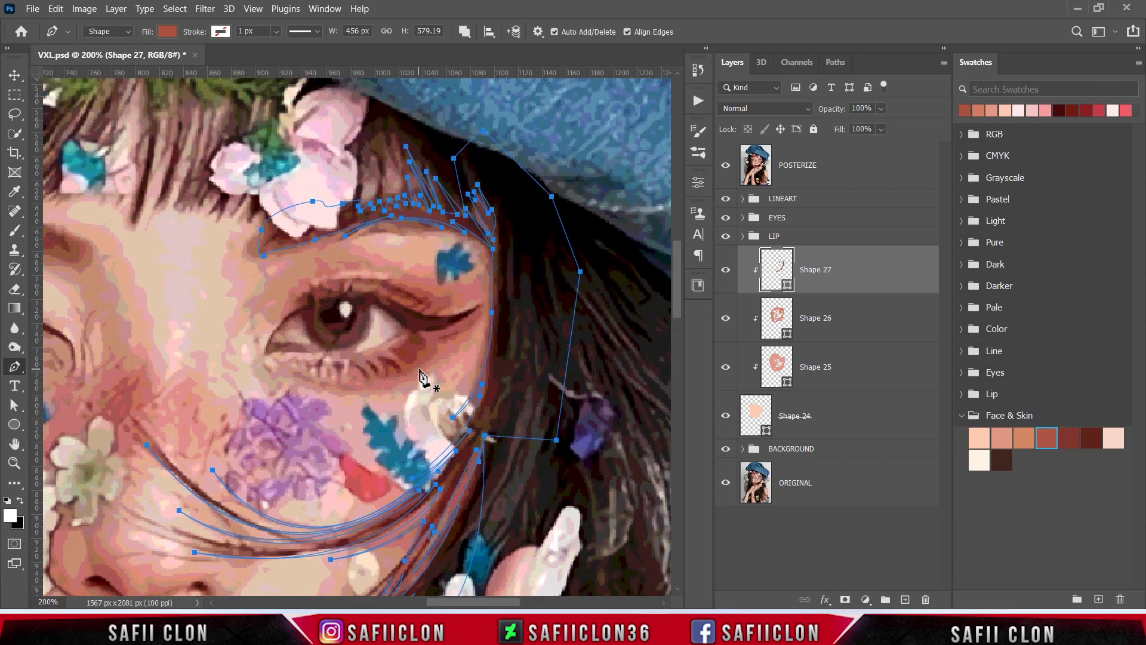
left_click(727, 168)
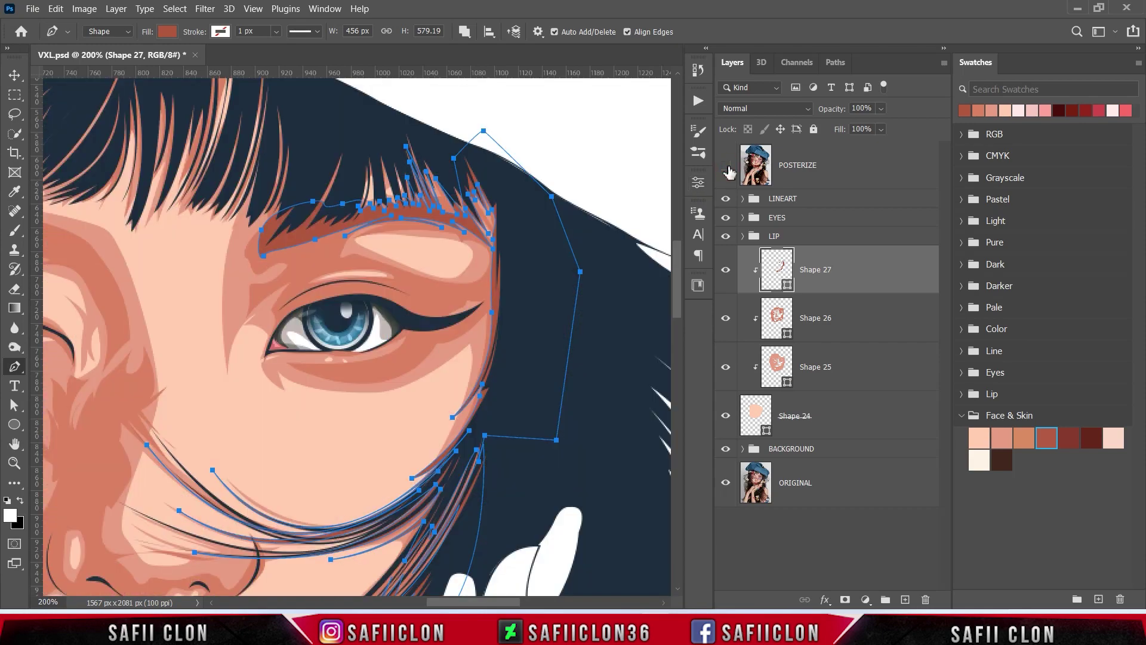
Start the eyelid shape at the open eye's corner and curve it along the upper eyelid
left_click(375, 345)
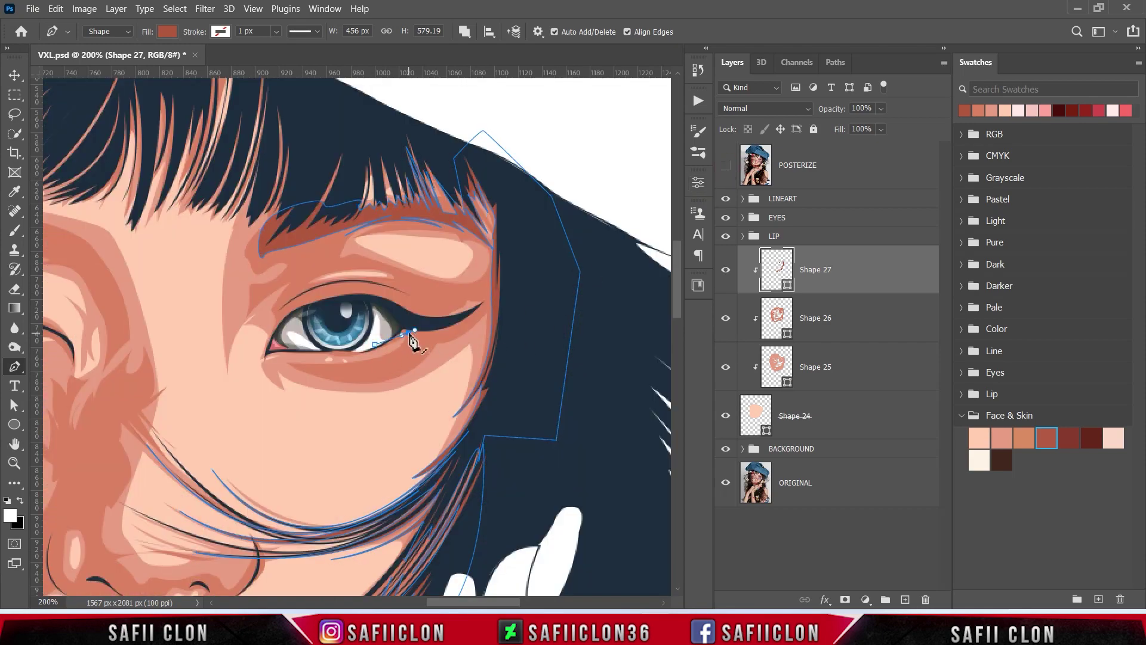
left_click(726, 165)
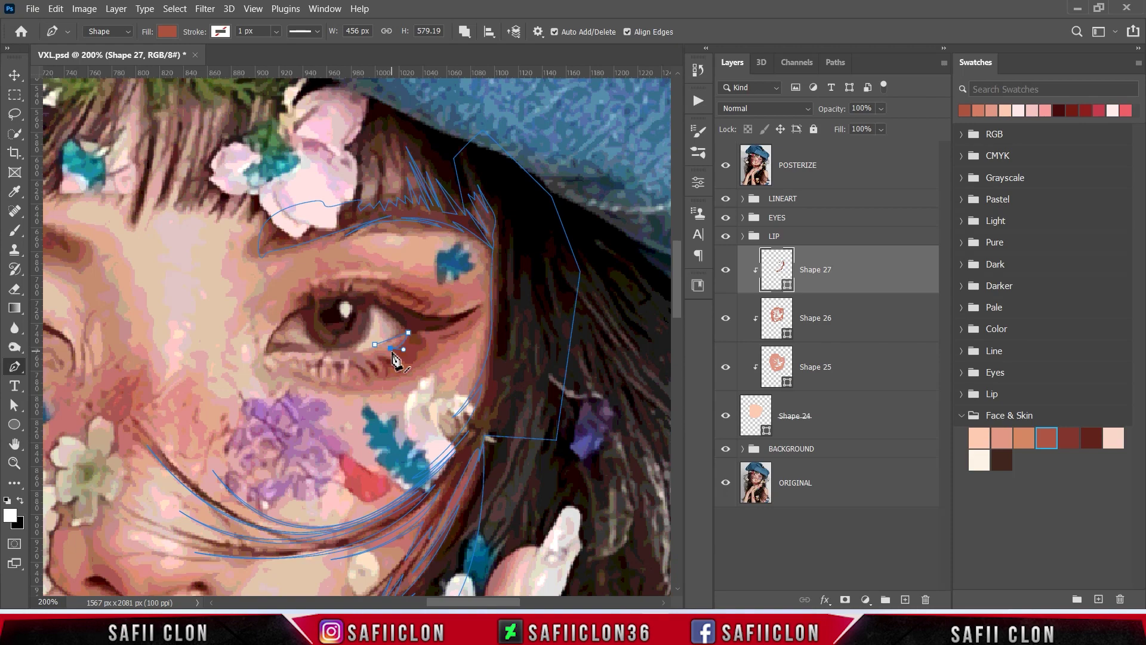
left_click(412, 368)
left_click_drag(481, 305, 507, 268)
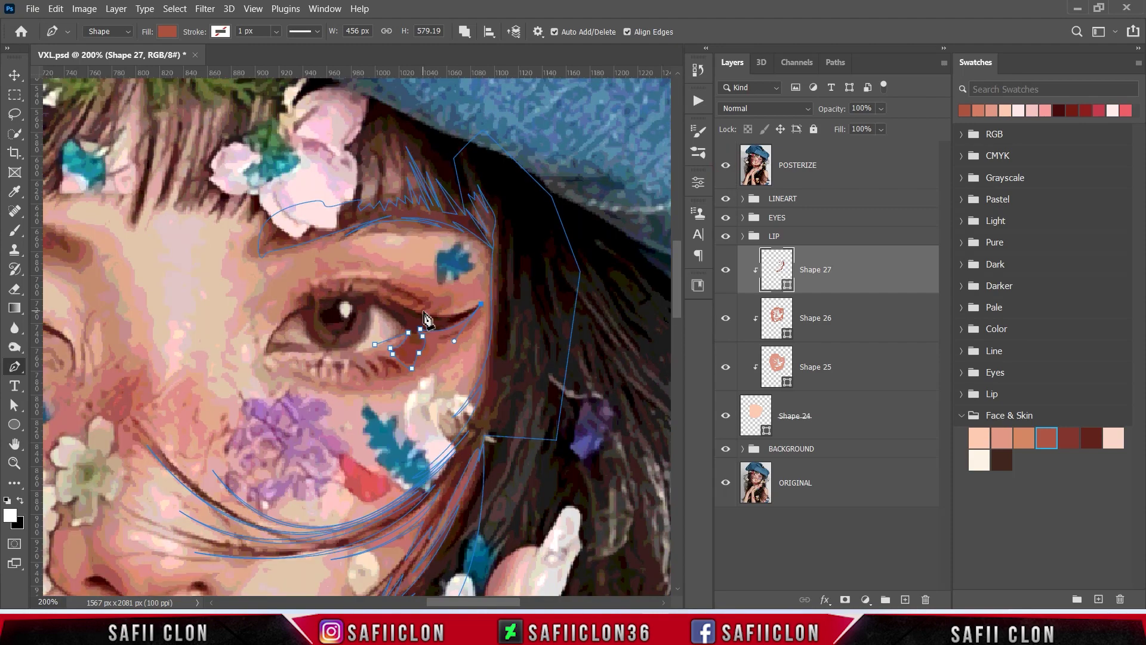
left_click_drag(422, 311, 404, 298)
left_click_drag(450, 297, 413, 287)
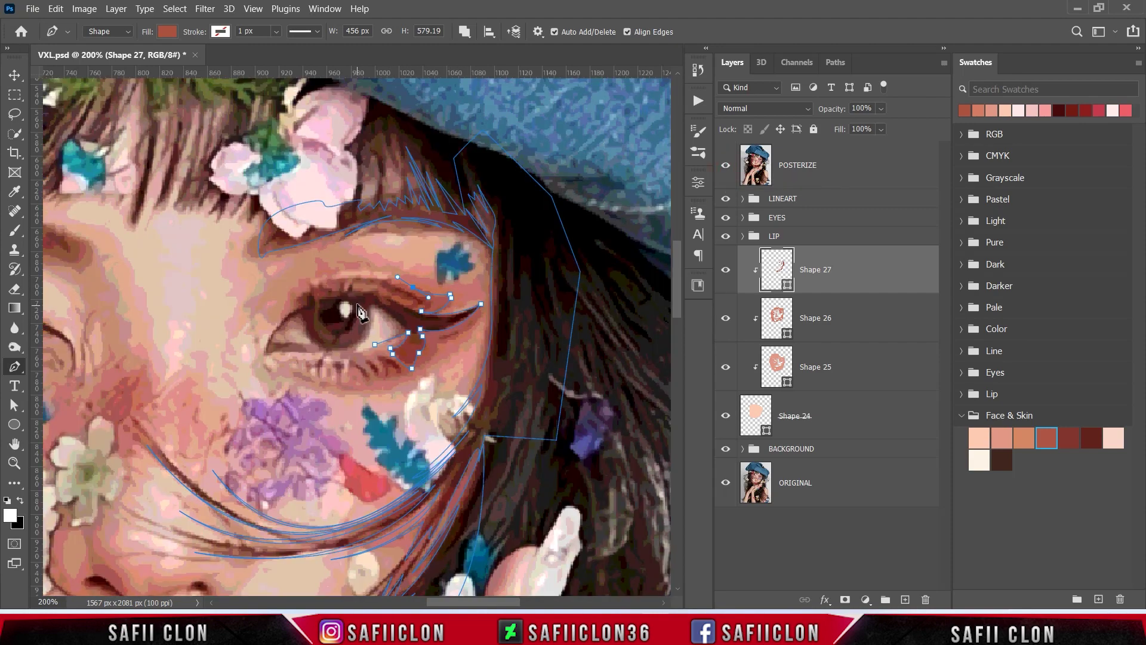
mouse_move(299, 290)
left_mouse_down()
mouse_move(262, 313)
mouse_move(272, 311)
left_mouse_up()
Refine the upper eyelid curve, flicking the reference photo to compare
left_click(726, 170)
left_click(726, 170)
left_click_drag(416, 308, 350, 286)
scroll(328, 294, "up", 1)
left_click_drag(296, 268, 263, 296)
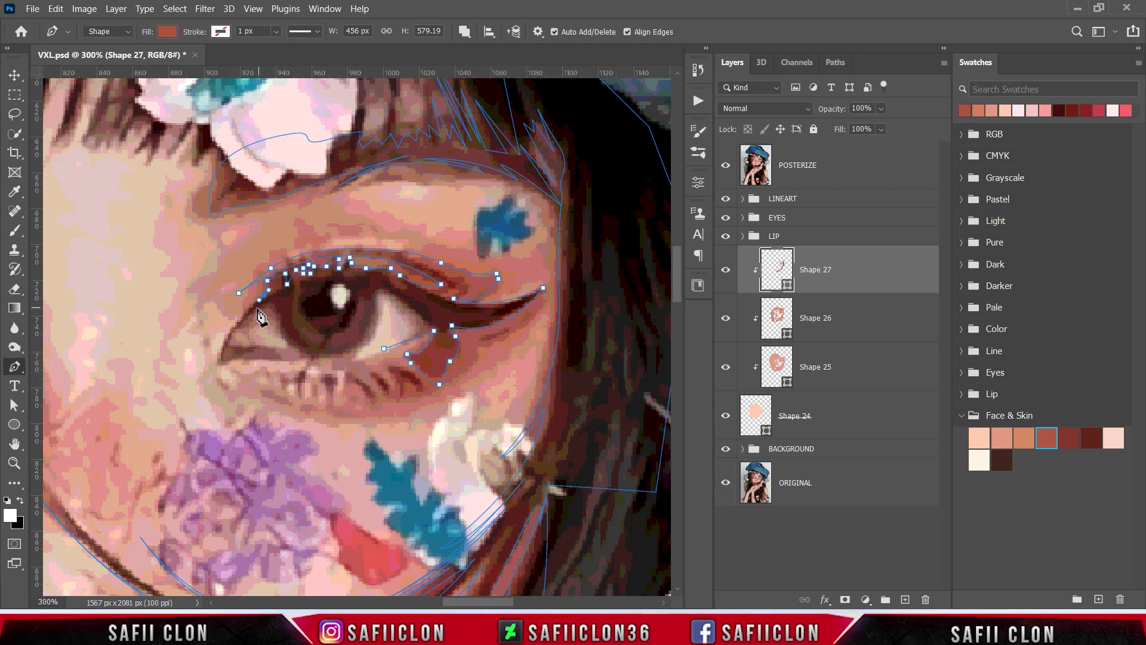
left_click(726, 166)
left_click(727, 174)
left_click(727, 173)
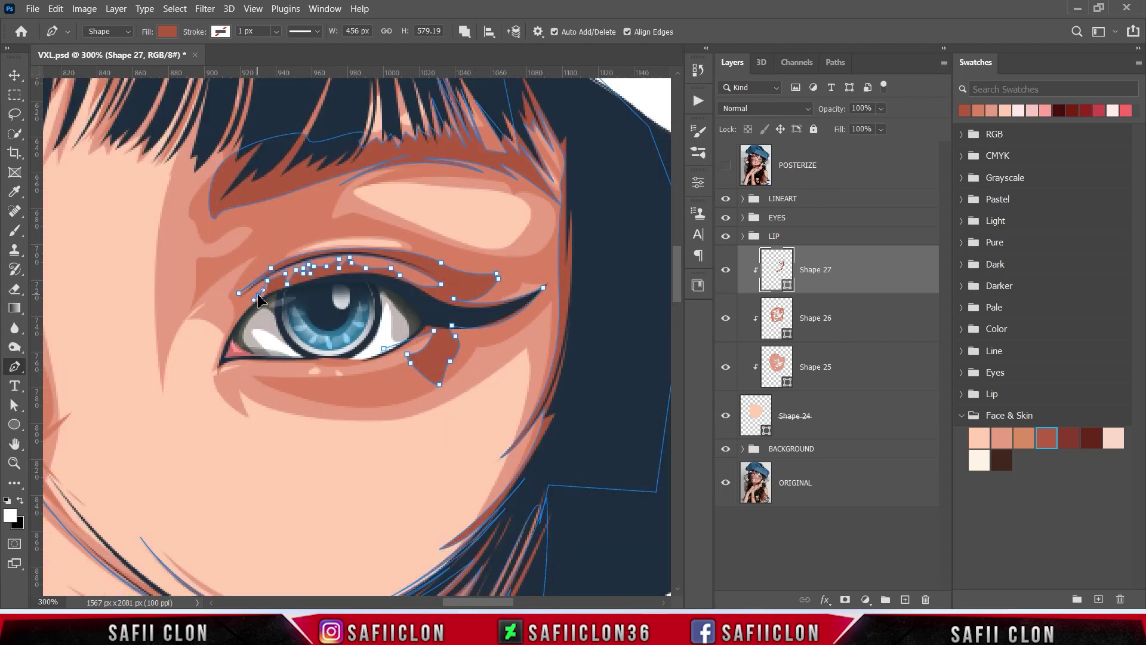
Trace the lower eyelid and below the outer corner, closing the eyelid shape
left_click(216, 379)
left_click(726, 165)
left_click_drag(263, 361, 296, 362)
left_click_drag(367, 355, 389, 358)
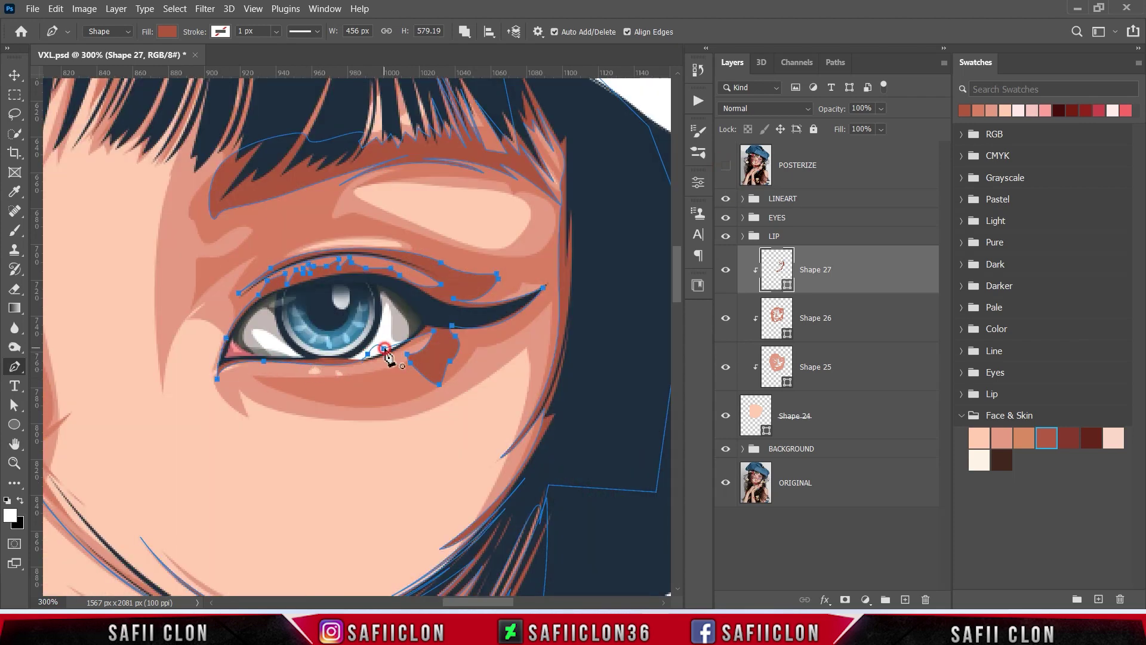
left_click(725, 165)
left_click_drag(425, 391, 408, 389)
left_click(390, 364)
Undo and retry several short lower-lid paths, settling on a starting anchor further left
key("ctrl+z")
key("ctrl+z")
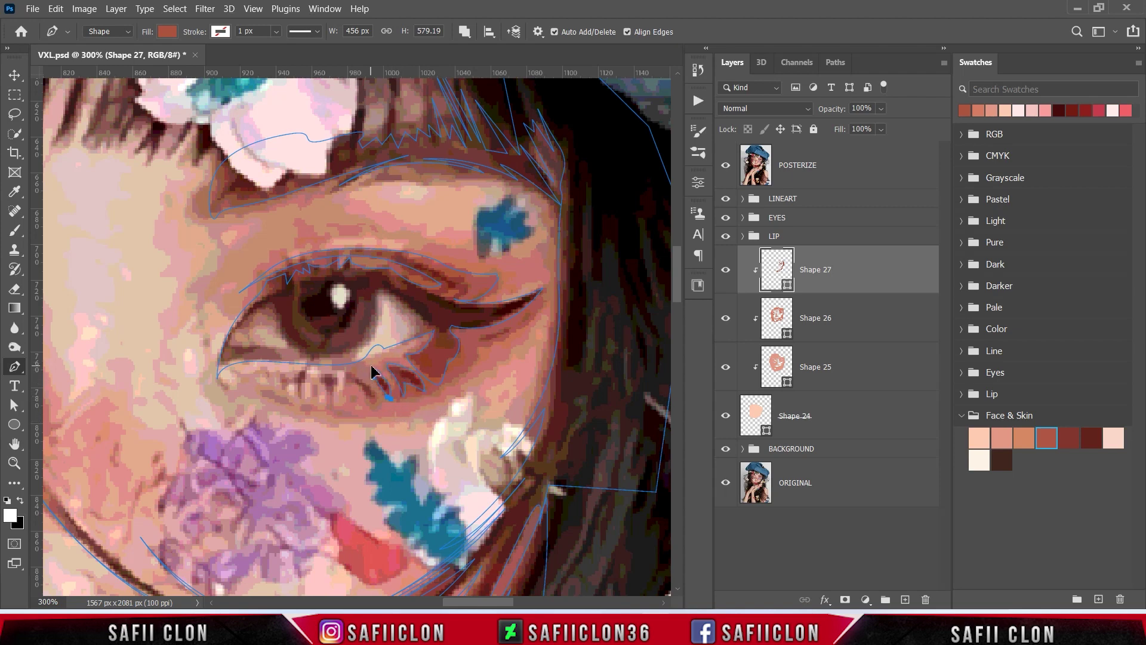
left_click(346, 372)
mouse_move(378, 402)
left_mouse_down()
mouse_move(382, 426)
mouse_move(346, 382)
mouse_move(305, 396)
left_mouse_up()
key("ctrl+z")
left_click(333, 377)
key("ctrl+z")
left_click(287, 373)
Start a new path under the eye, curving it up toward the outer corner
scroll(304, 376, "up", 3)
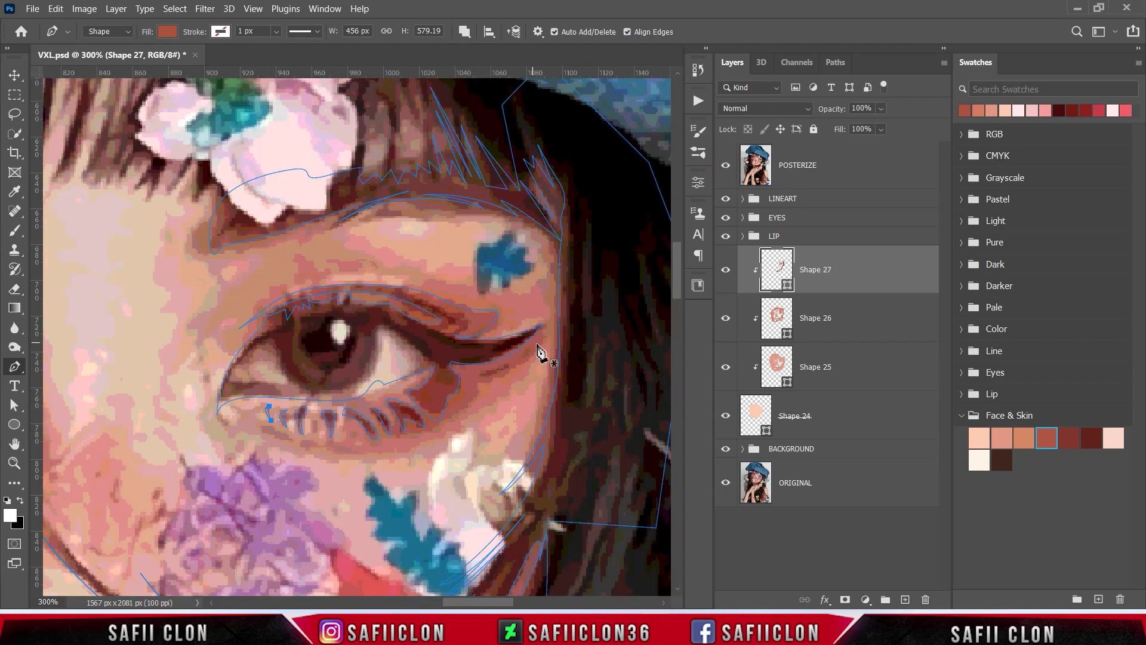
left_click(475, 374)
left_click_drag(532, 345, 549, 325)
scroll(471, 405, "down", 2)
scroll(486, 435, "down", 1)
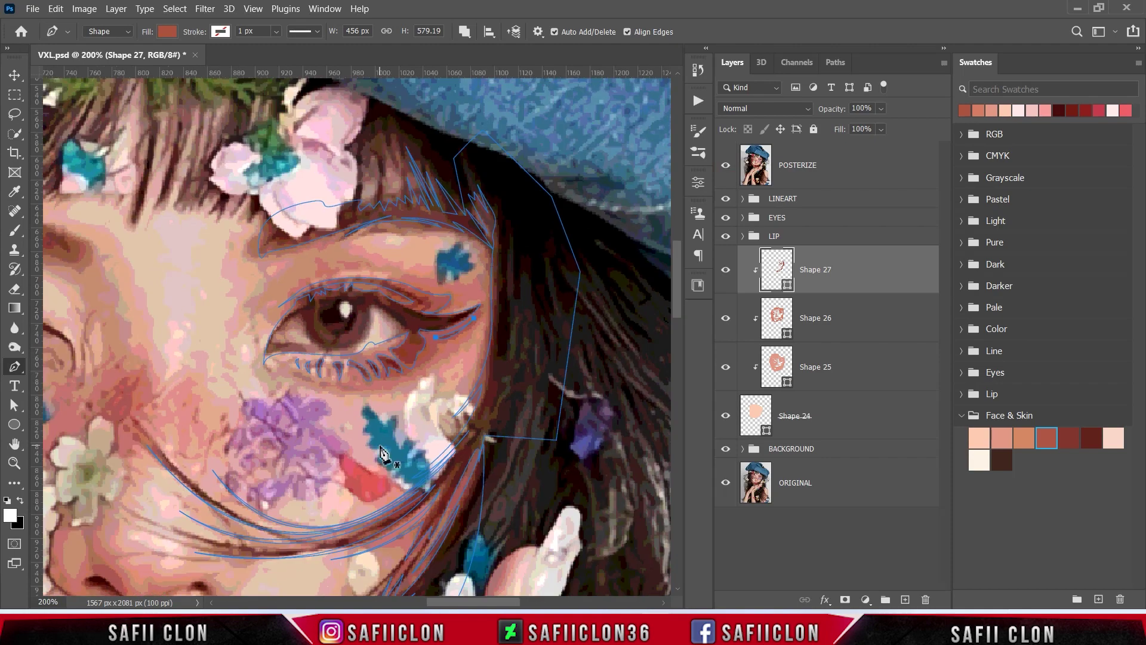
Trace the closed eyelid curve into Shape 27, toggling POSTERIZE to compare
scroll(417, 448, "down", 1)
scroll(436, 537, "up", 1)
scroll(432, 534, "up", 1)
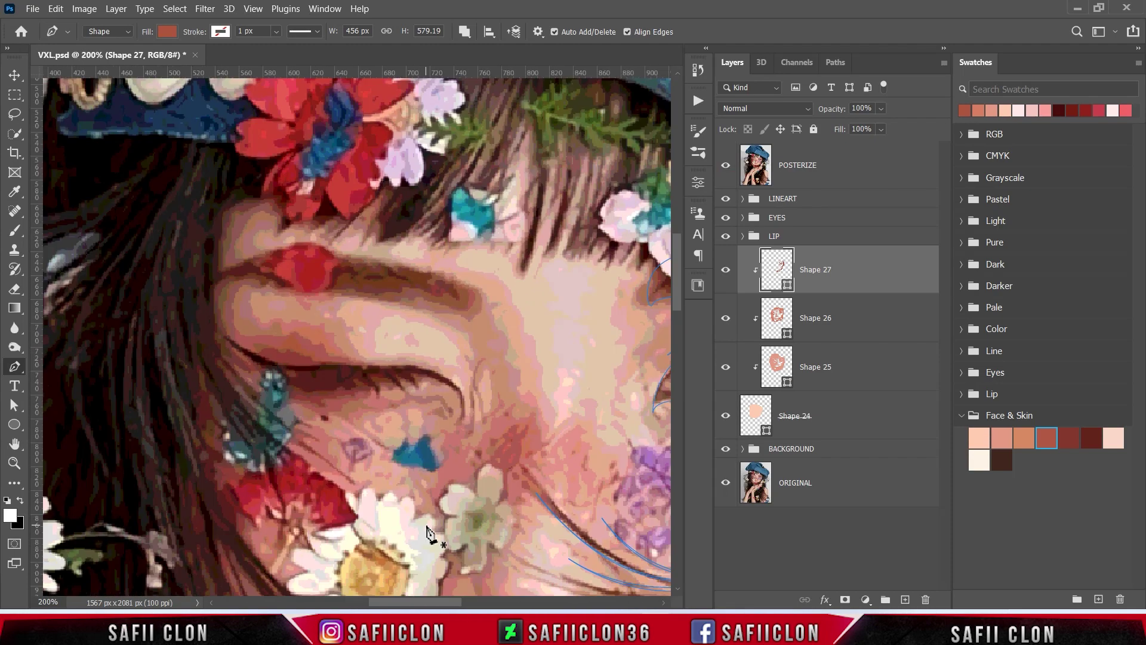
left_click(726, 165)
left_click(726, 166)
left_click(224, 287)
left_click(223, 320)
left_click(249, 352)
mouse_move(281, 351)
left_mouse_down()
mouse_move(290, 366)
mouse_move(386, 365)
left_mouse_up()
Extend the eyelid path and add lash-line anchors, undoing the misplaced ones
left_click(726, 165)
left_click(464, 405)
left_click(725, 166)
left_click(376, 388)
left_click(342, 384)
left_click(332, 388)
left_click(288, 381)
key("ctrl+z")
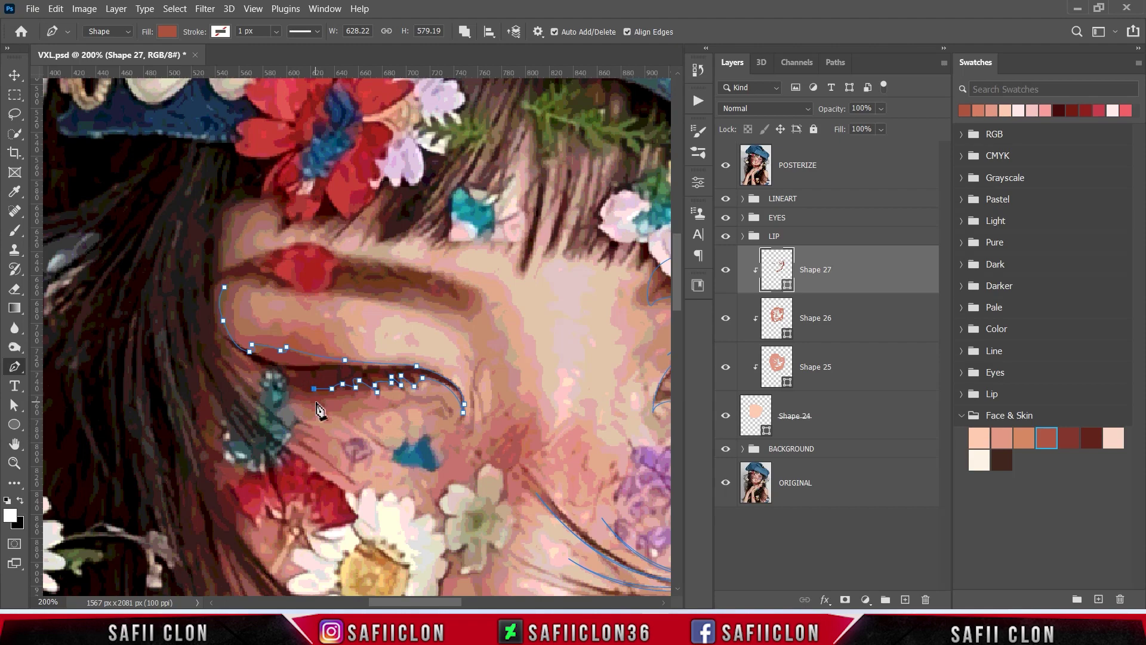
Add lash anchors near the eye's outer corner and trace a lash strand
left_click(726, 167)
left_click(272, 376)
left_click(293, 398)
left_click(220, 333)
left_click(225, 358)
left_click(267, 383)
Add lash strands and curves below the closed eye
scroll(257, 387, "down", 1)
left_click(282, 371)
left_click_drag(317, 391, 327, 399)
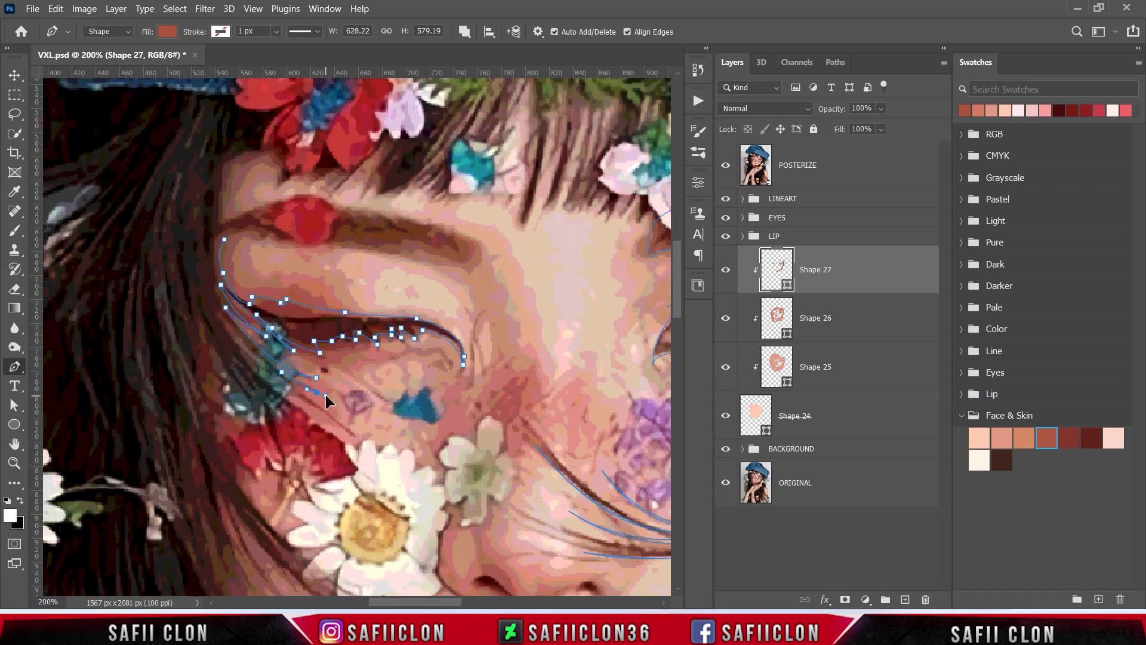
left_click(217, 309)
left_click(322, 409)
left_click(239, 338)
Curve hair strands across the cheek and along the cheek edge beside the eye
scroll(251, 370, "down", 1)
left_click(726, 164)
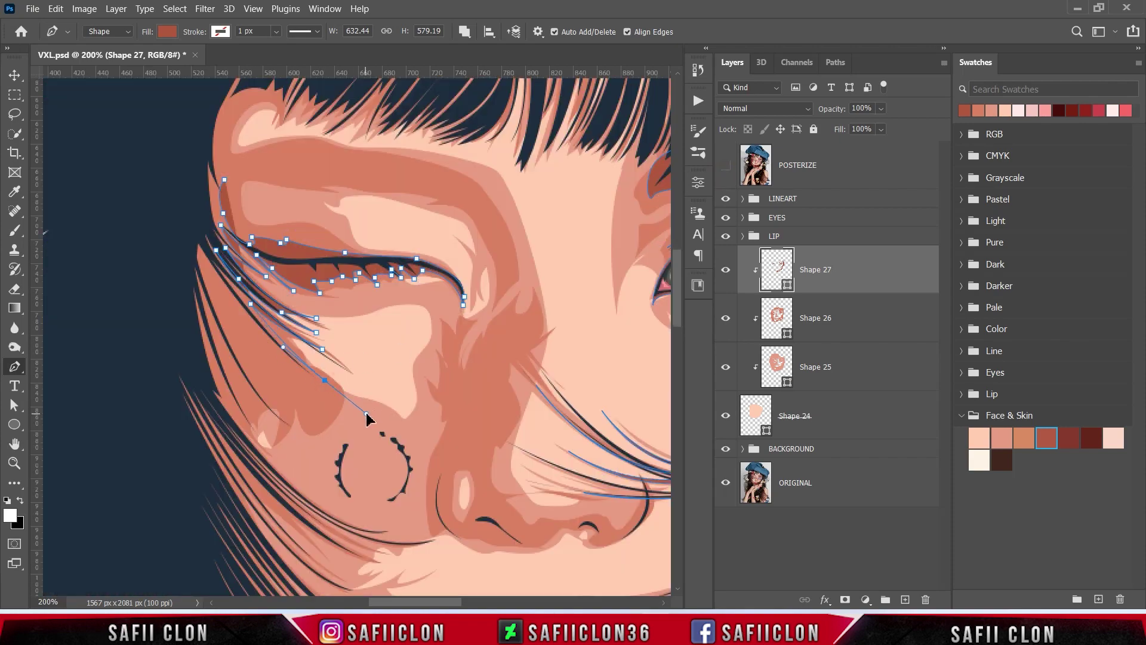
left_click_drag(333, 392, 378, 424)
left_click(726, 165)
left_click(725, 164)
left_click_drag(214, 275, 253, 342)
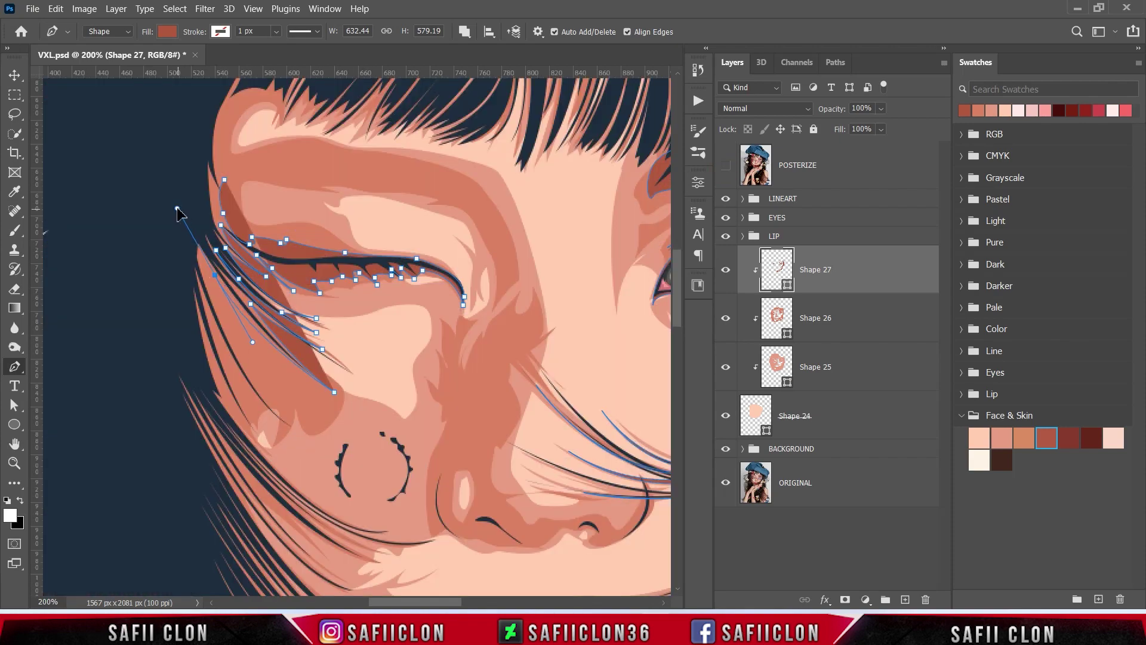
left_click(726, 165)
left_click_drag(216, 295, 276, 395)
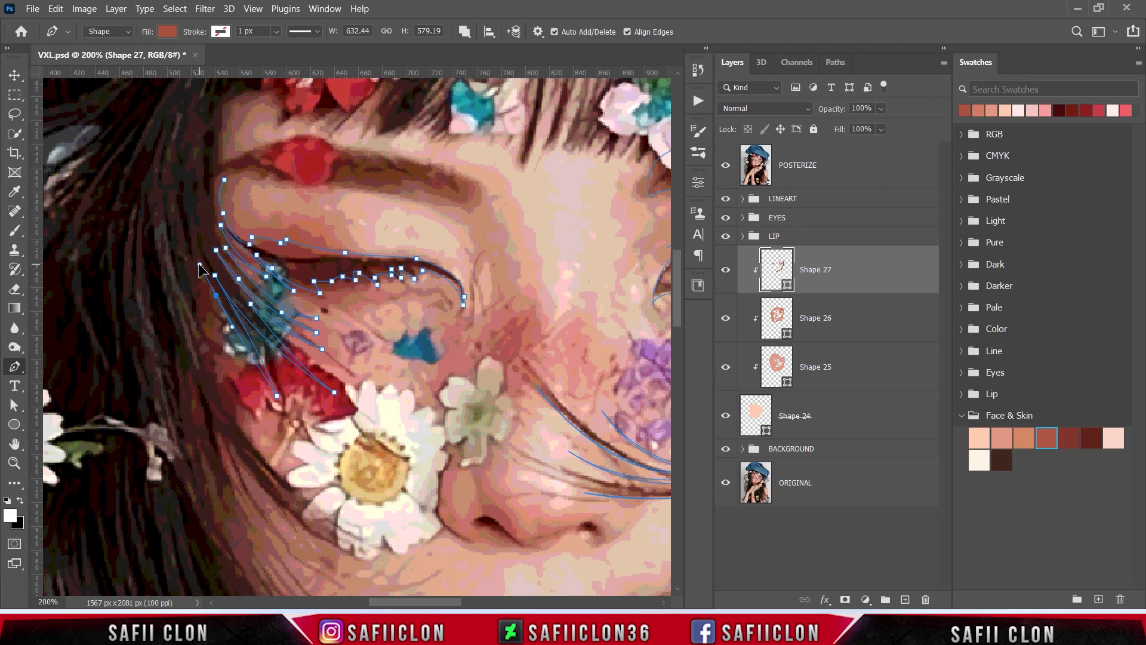
Run a strand down the cheek edge and set its lower anchor's curve
left_click(201, 264)
mouse_move(274, 440)
left_mouse_down()
mouse_move(307, 468)
mouse_move(291, 463)
left_mouse_up()
left_click(726, 164)
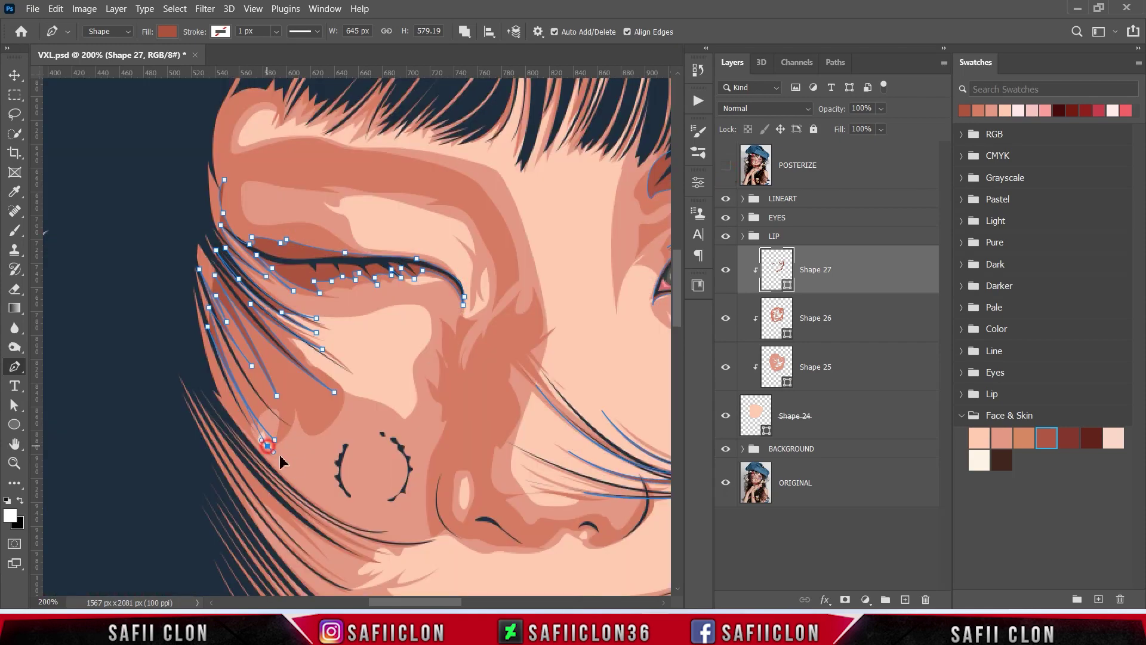
left_click_drag(173, 227, 177, 211)
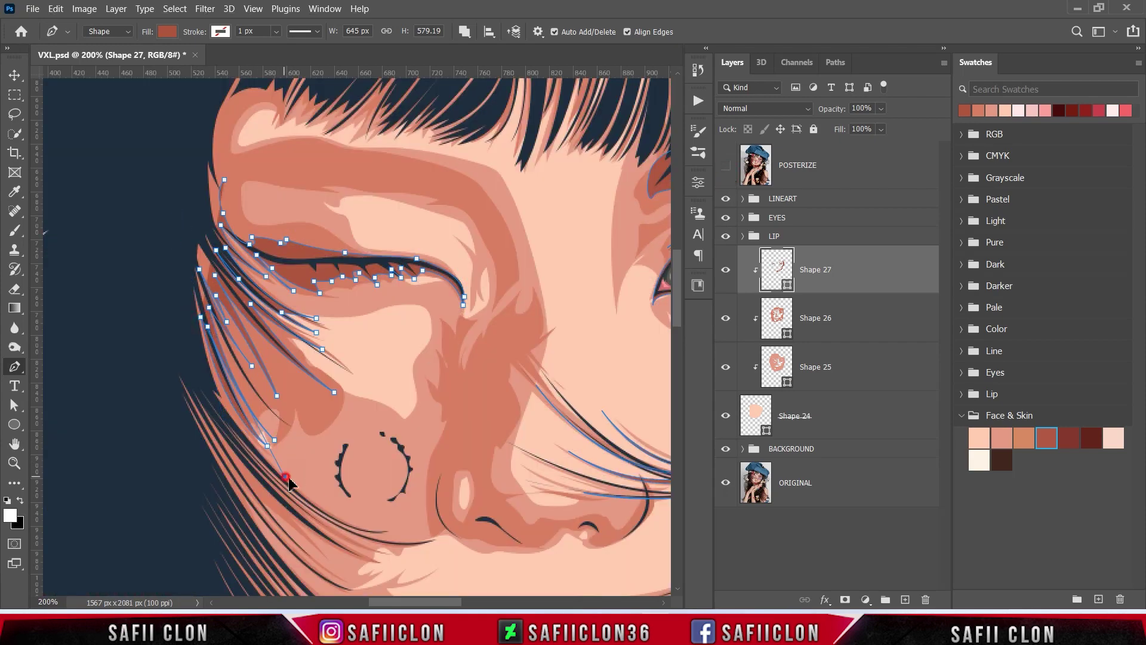
Add another cheek strand, bending and tightening its curve lower on the cheek
scroll(281, 326, "down", 5)
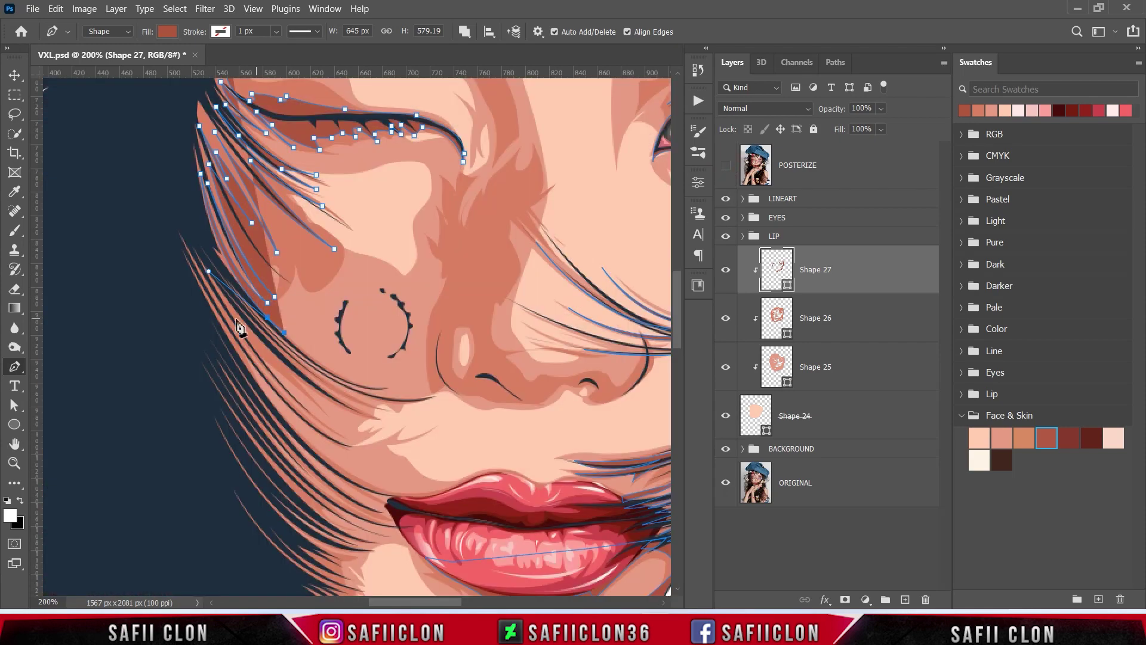
left_click(380, 387)
left_click_drag(218, 279, 114, 157)
mouse_move(218, 278)
left_mouse_down()
mouse_move(99, 165)
mouse_move(170, 215)
left_mouse_up()
left_click_drag(351, 428, 382, 417)
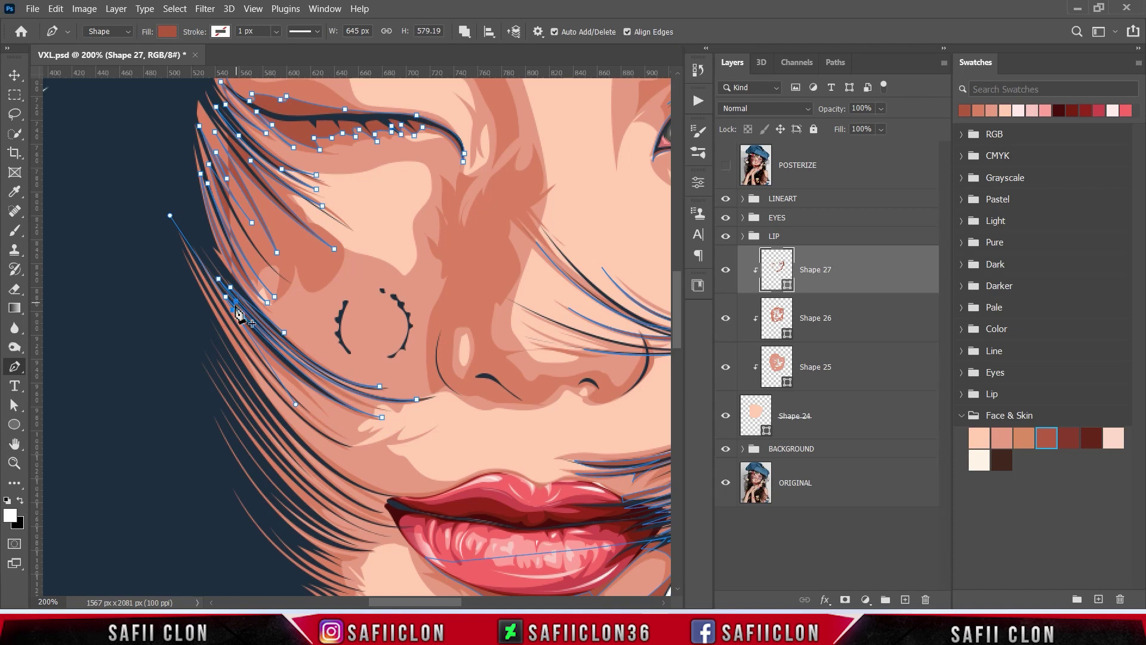
mouse_move(339, 442)
left_mouse_down()
mouse_move(392, 464)
mouse_move(426, 514)
left_mouse_up()
Extend the Shape 27 path up into the dark hair
left_click(209, 317)
left_click(119, 133)
scroll(123, 239, "up", 1)
scroll(144, 179, "up", 1)
left_click(151, 163)
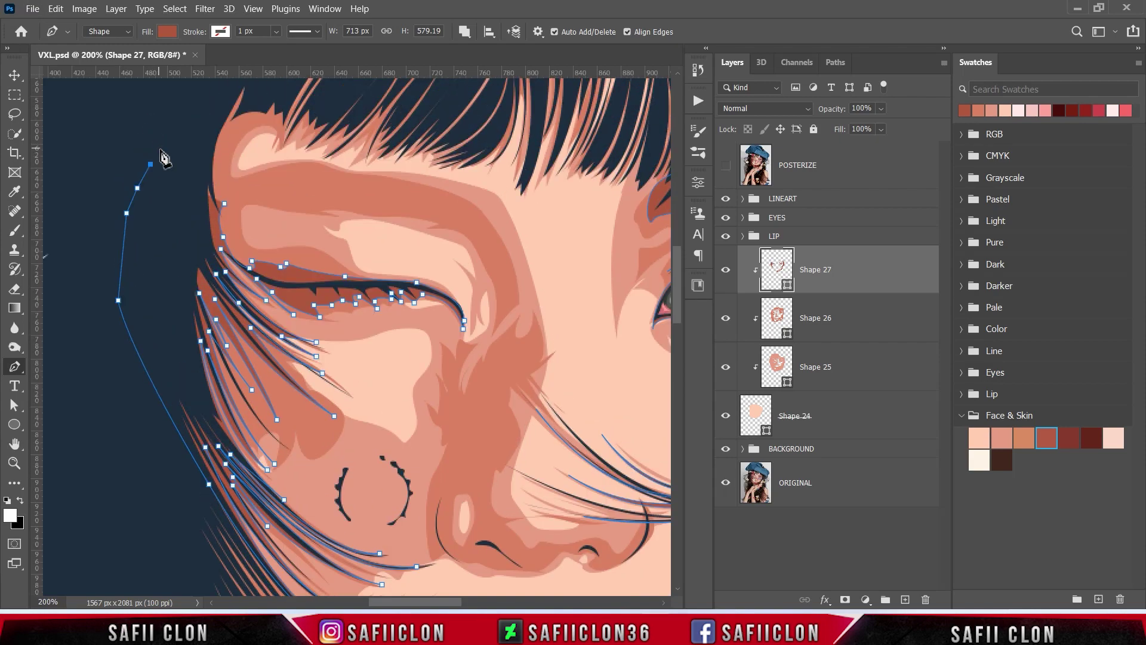
Trace the shadow band along the hair edge, temple and brow above the closed eye
scroll(160, 152, "up", 1)
left_click(210, 147)
left_click_drag(242, 109, 263, 118)
left_click(725, 168)
left_click(251, 158)
left_click_drag(233, 178, 228, 190)
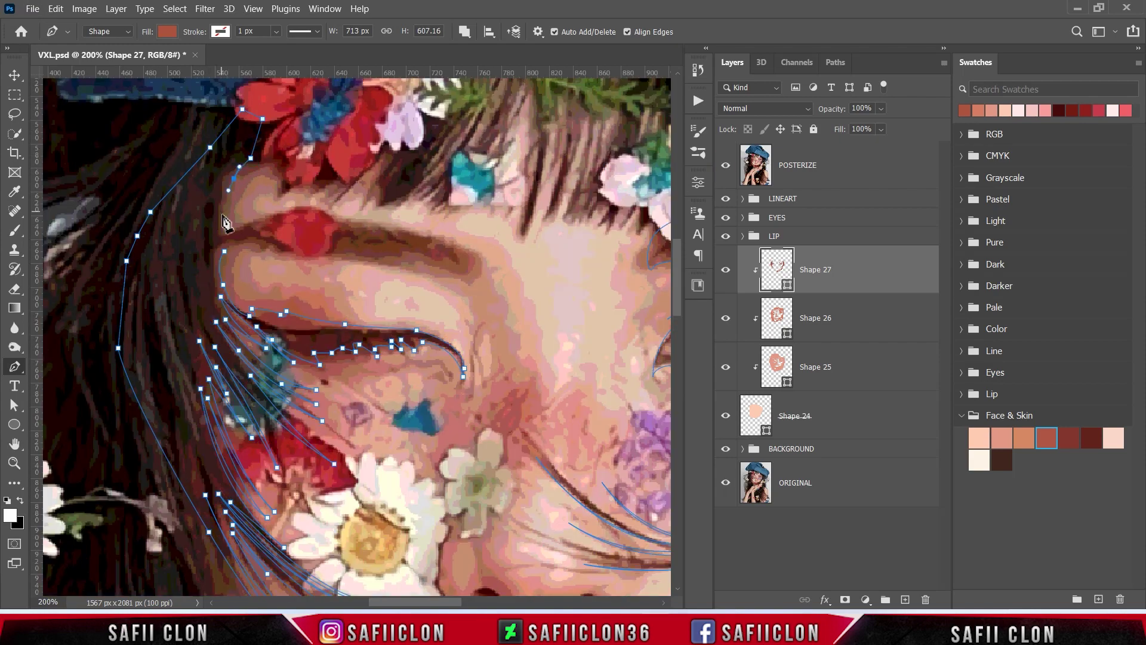
left_click(725, 167)
left_click(307, 212)
left_click_drag(434, 238, 461, 250)
Compare against POSTERIZE, then hide it and finish Shape 27 with Escape
left_click(726, 165)
left_click(725, 167)
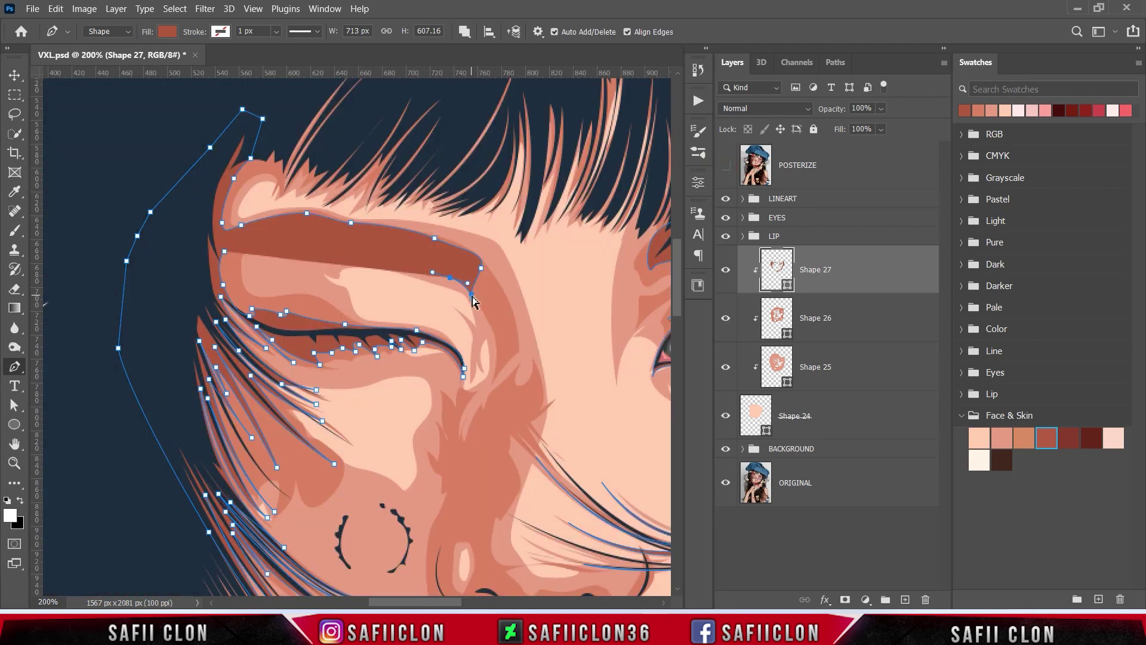
left_click(726, 165)
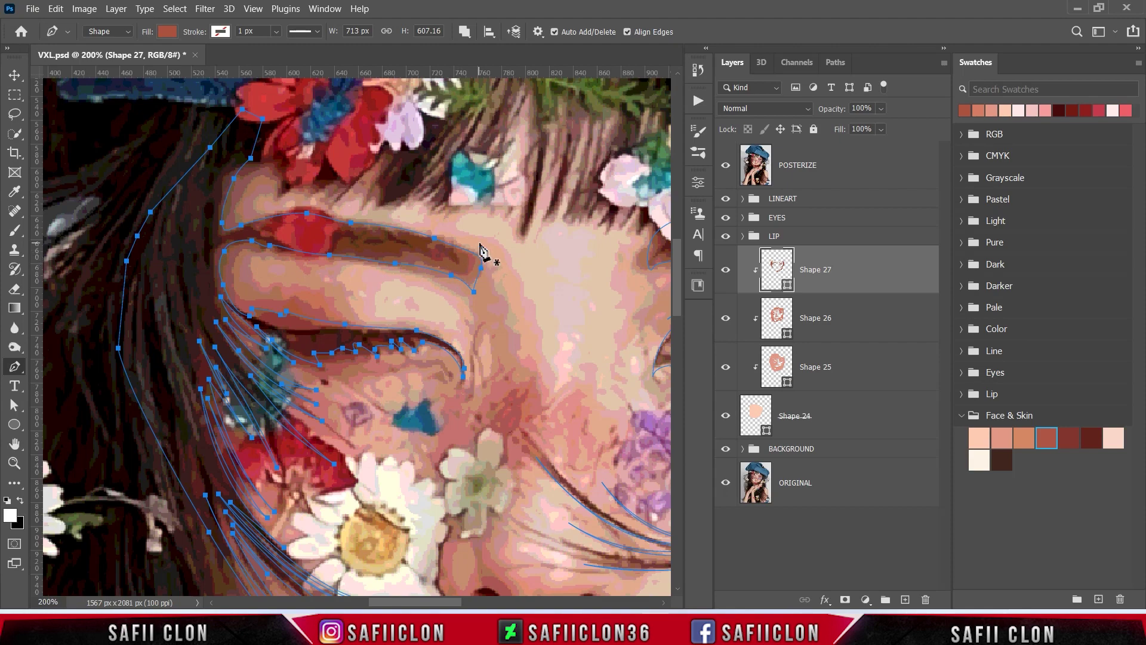
scroll(484, 253, "down", 3)
scroll(484, 253, "down", 2)
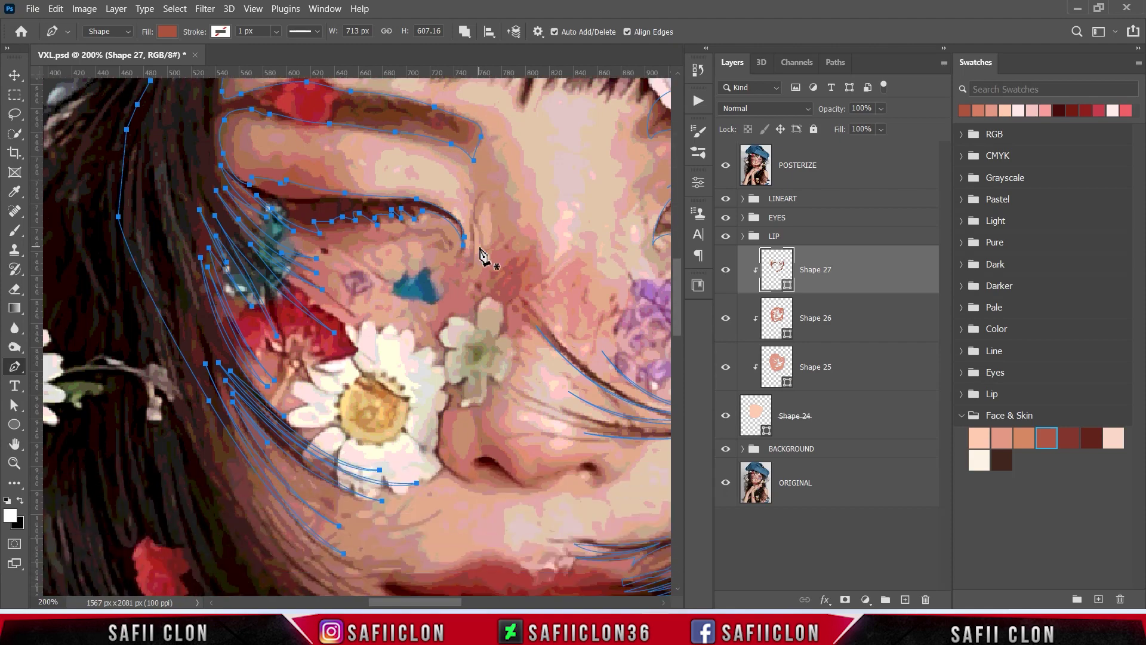
scroll(487, 266, "down", 3)
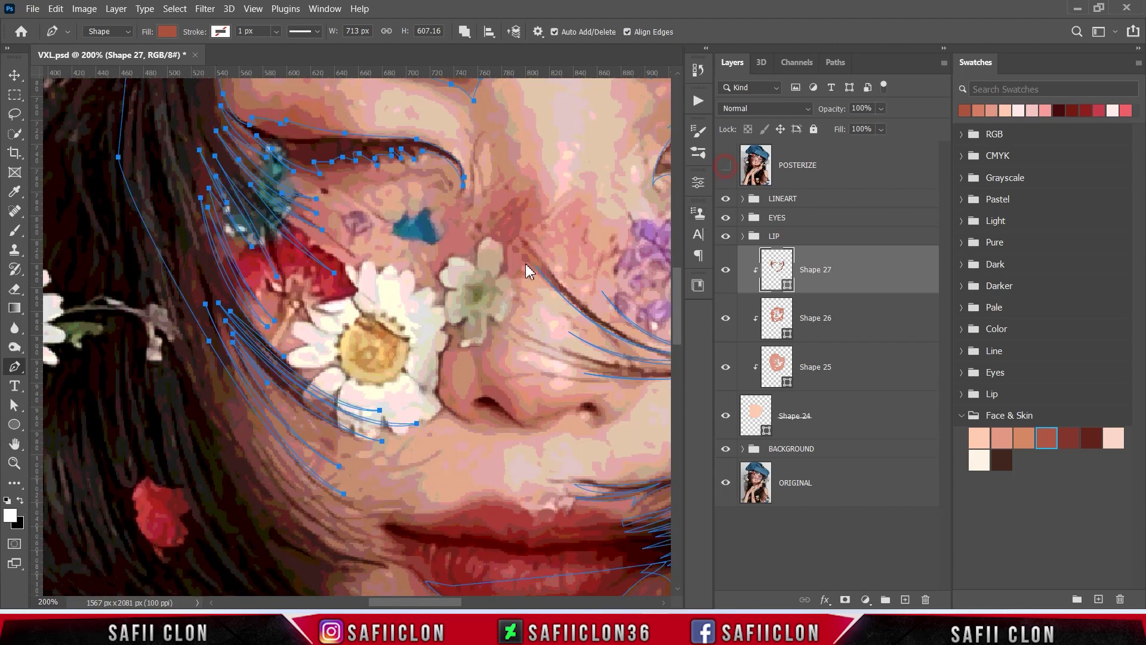
left_click(725, 165)
key("Escape")
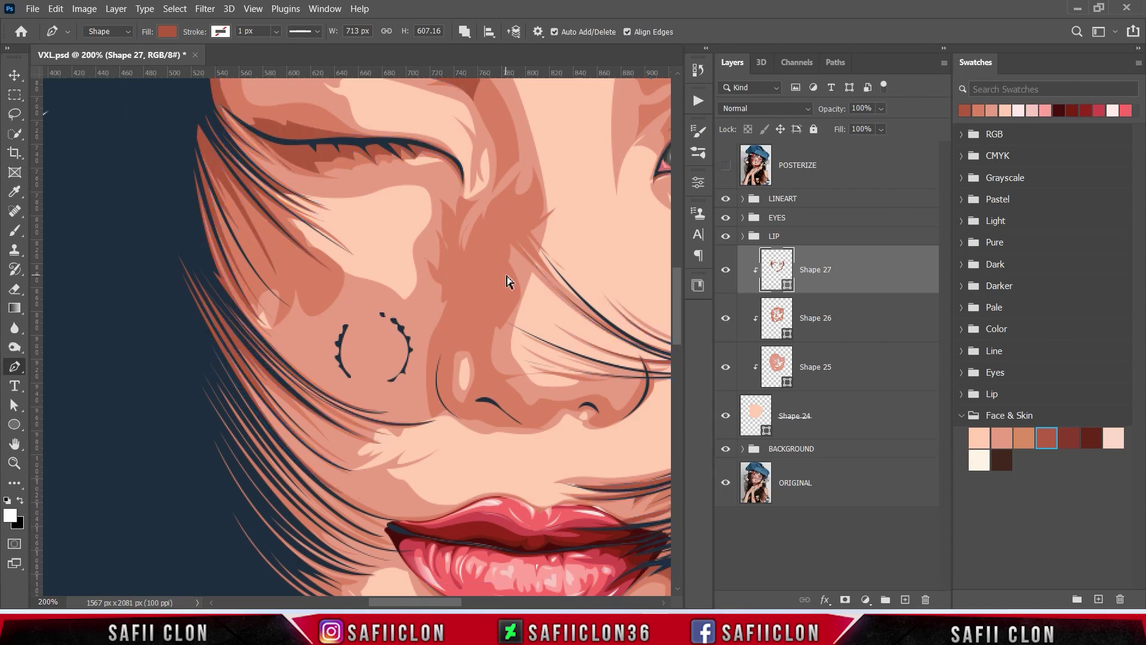
Zoom out, save the portrait with Ctrl+S, and zoom back in on the face
key("ctrl+minus")
key("ctrl+minus")
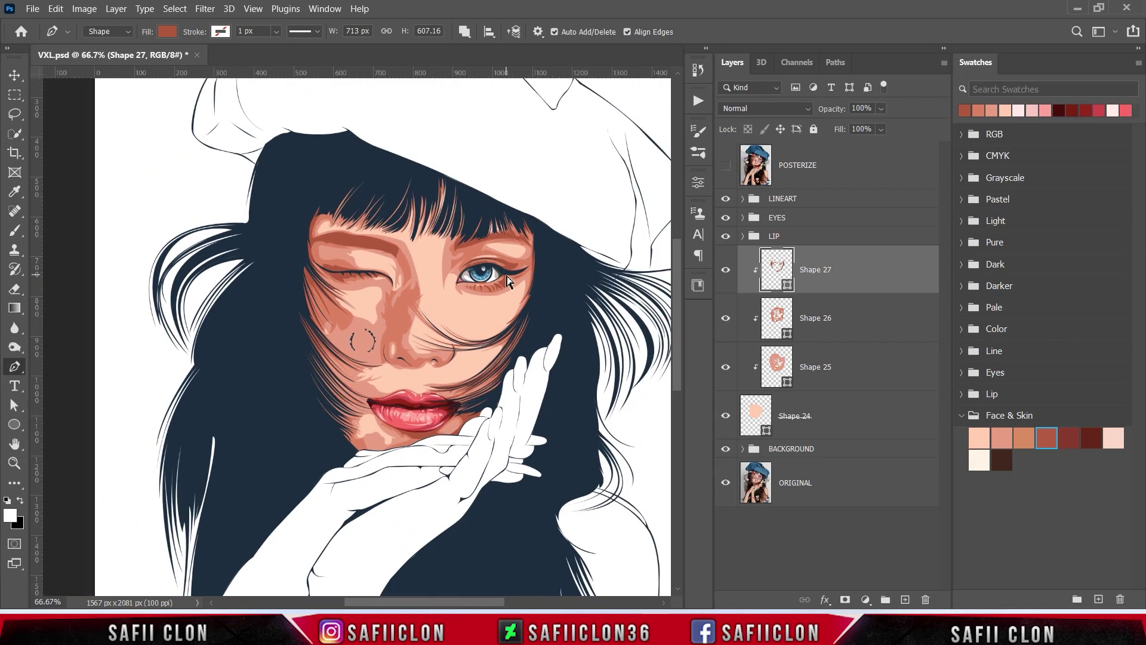
key("ctrl+minus")
key("ctrl+minus")
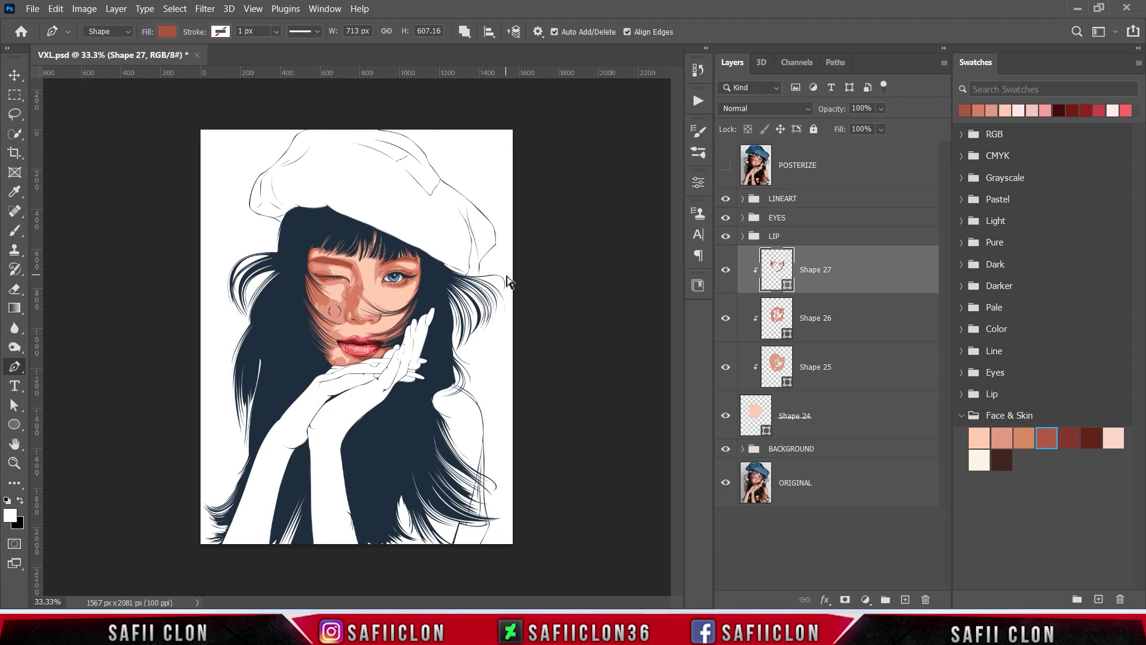
key("ctrl+s")
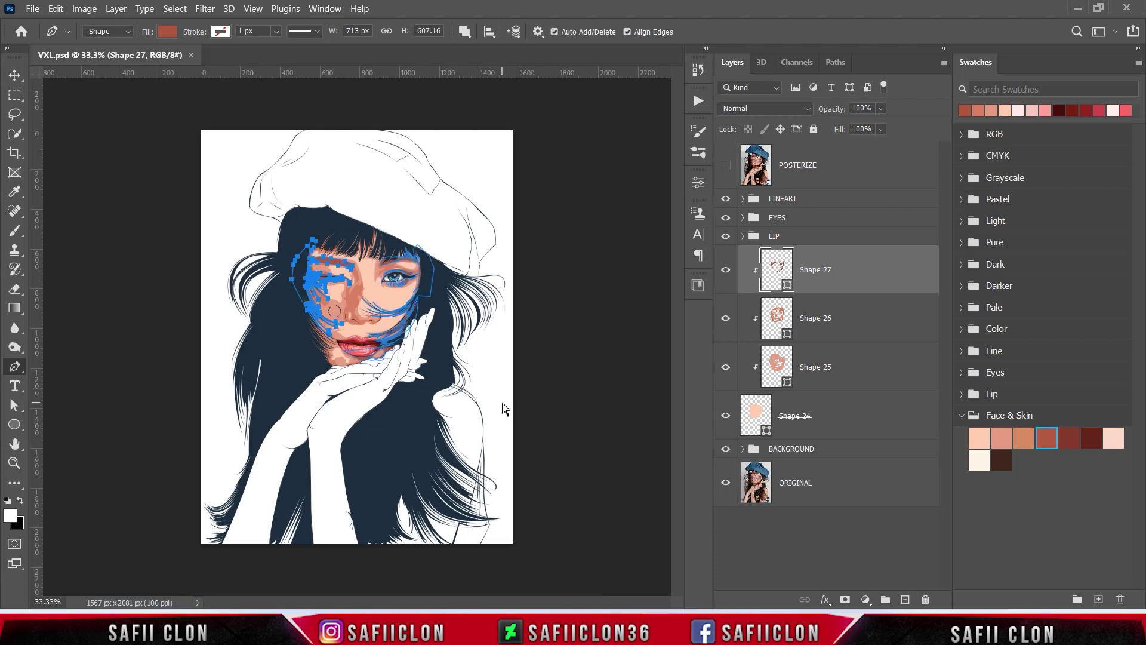
key("ctrl+plus")
key("ctrl+plus")
key("ctrl+plus")
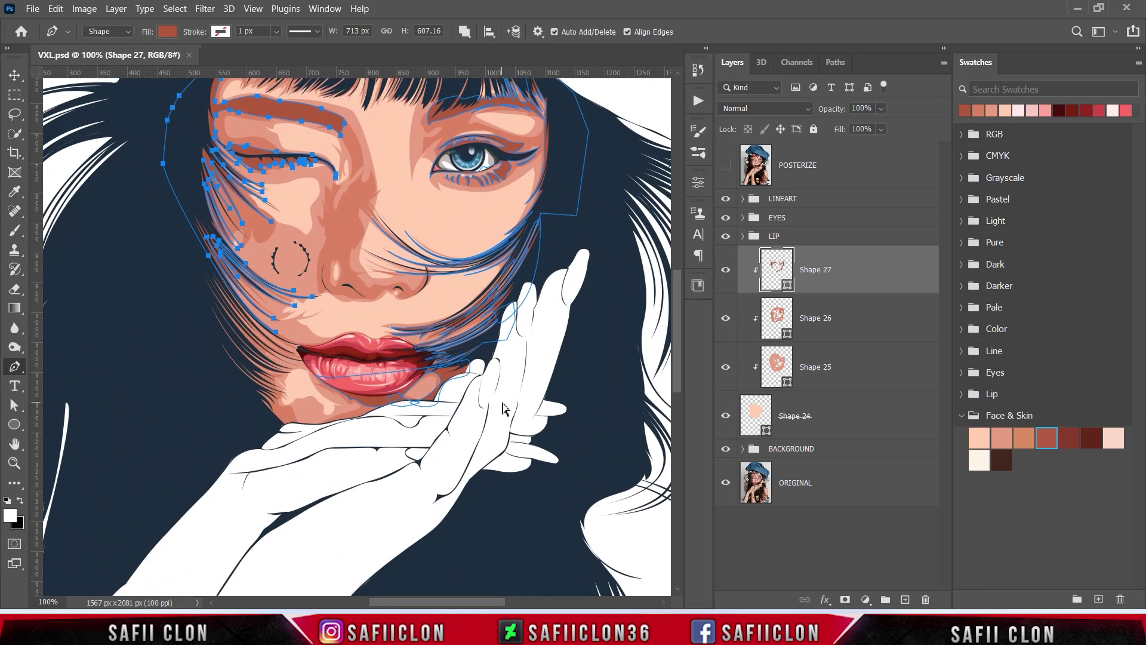
key("ctrl+plus")
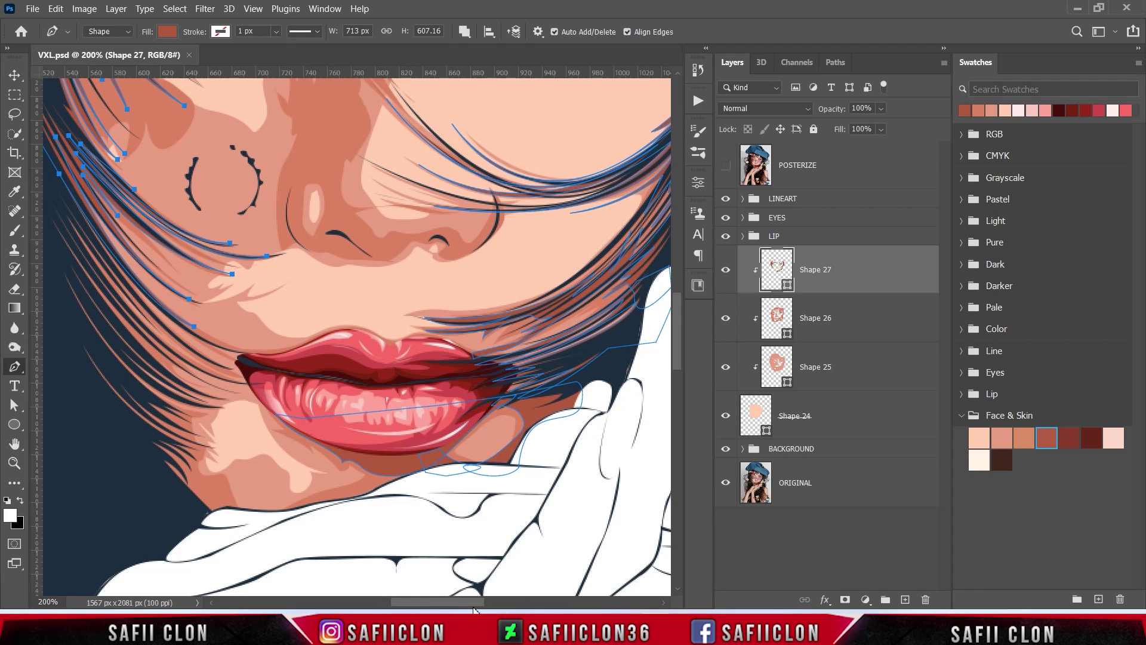
Check the reference, then start a shading area along the left strands toward the lip
left_click_drag(475, 609, 442, 604)
scroll(423, 537, "up", 1)
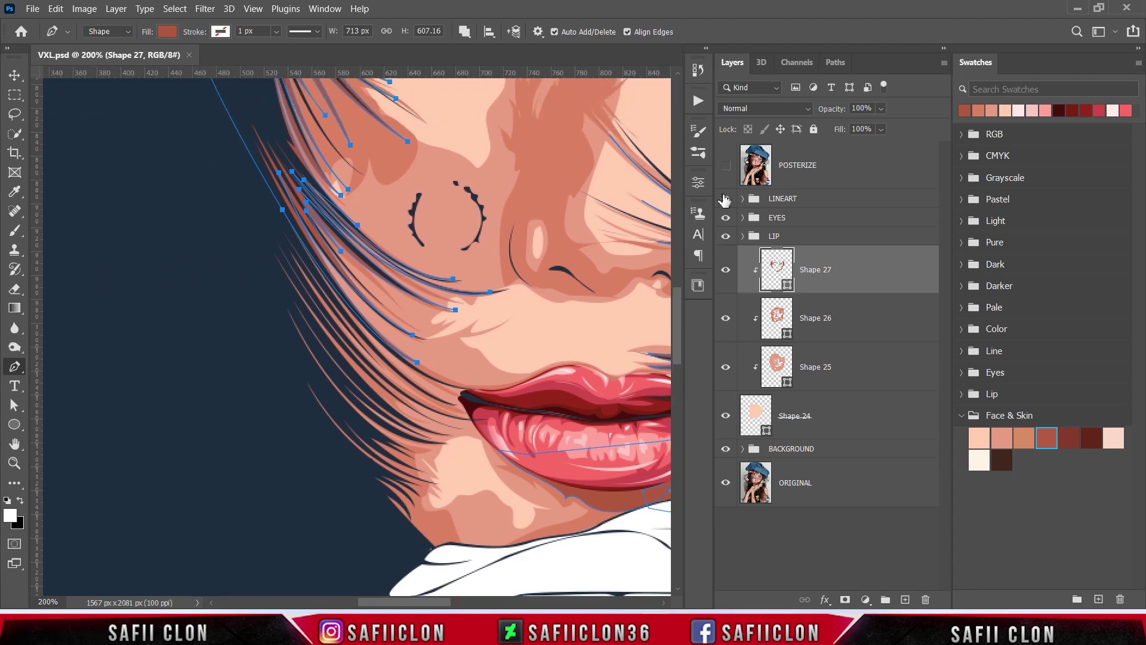
left_click(726, 165)
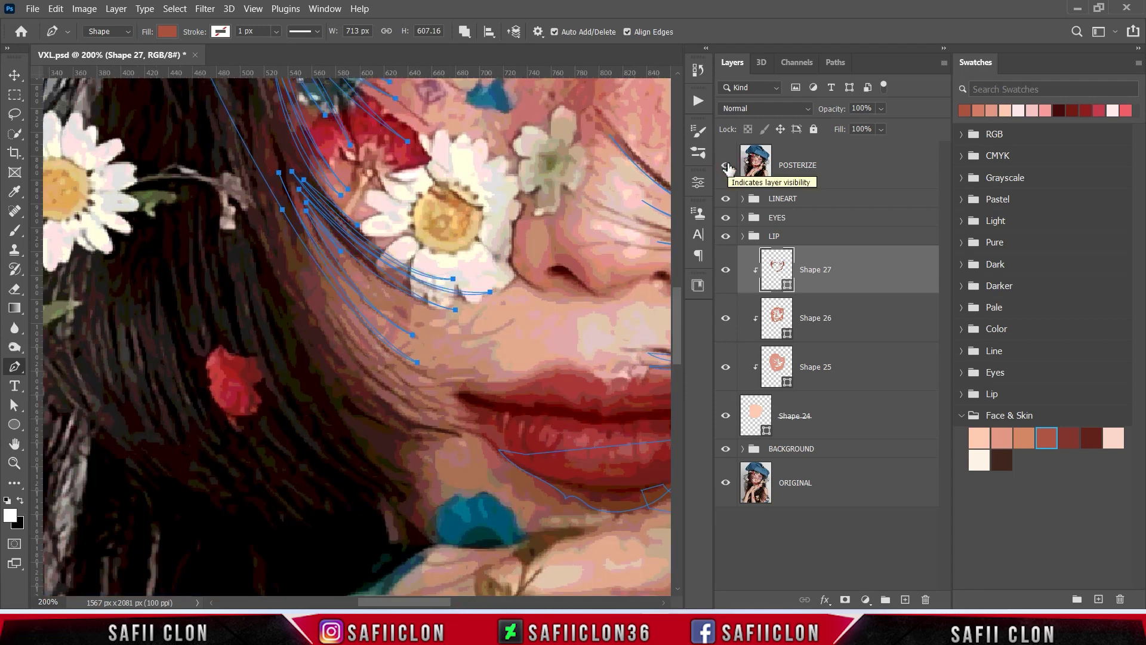
left_click(727, 169)
left_click(288, 230)
left_click_drag(449, 399, 521, 423)
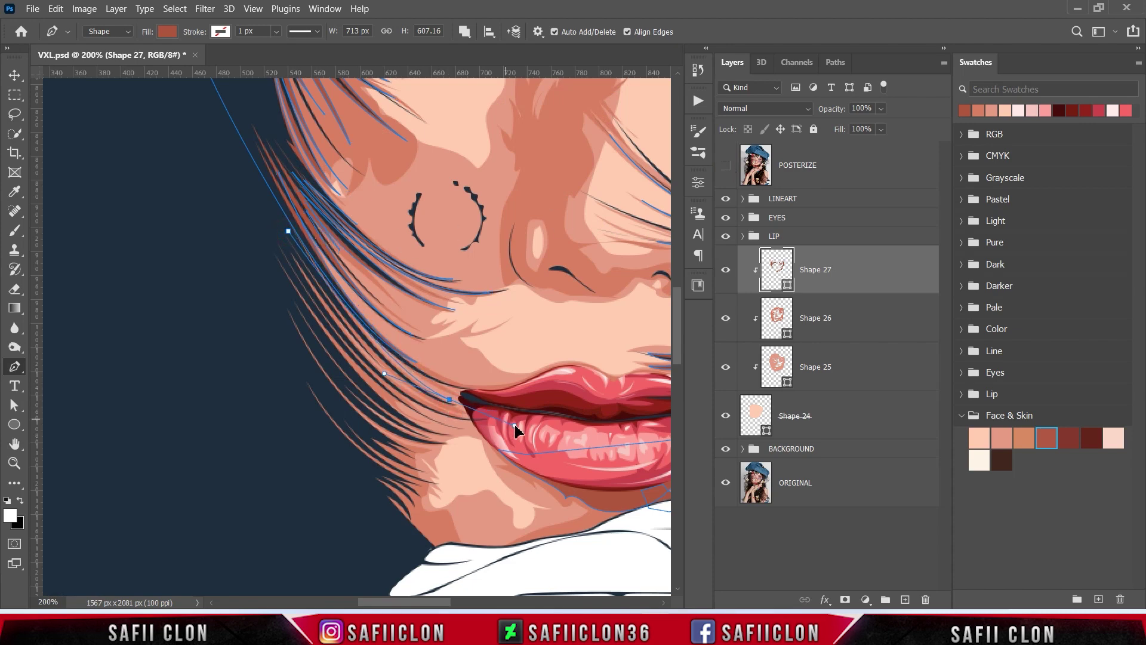
Outline the shading along the left hair strands to a strand tip and back
left_click(309, 271)
left_click(445, 411)
left_click_drag(306, 293, 242, 181)
left_click(463, 428)
left_click_drag(313, 312, 238, 200)
left_click(453, 433)
left_click(331, 358)
left_click_drag(316, 356, 281, 286)
Trace the hair tips near the jaw and the next strand's lower edge
left_click(439, 476)
left_click(416, 450)
left_click(377, 436)
left_click_drag(411, 469, 384, 455)
left_click(438, 486)
left_click(359, 438)
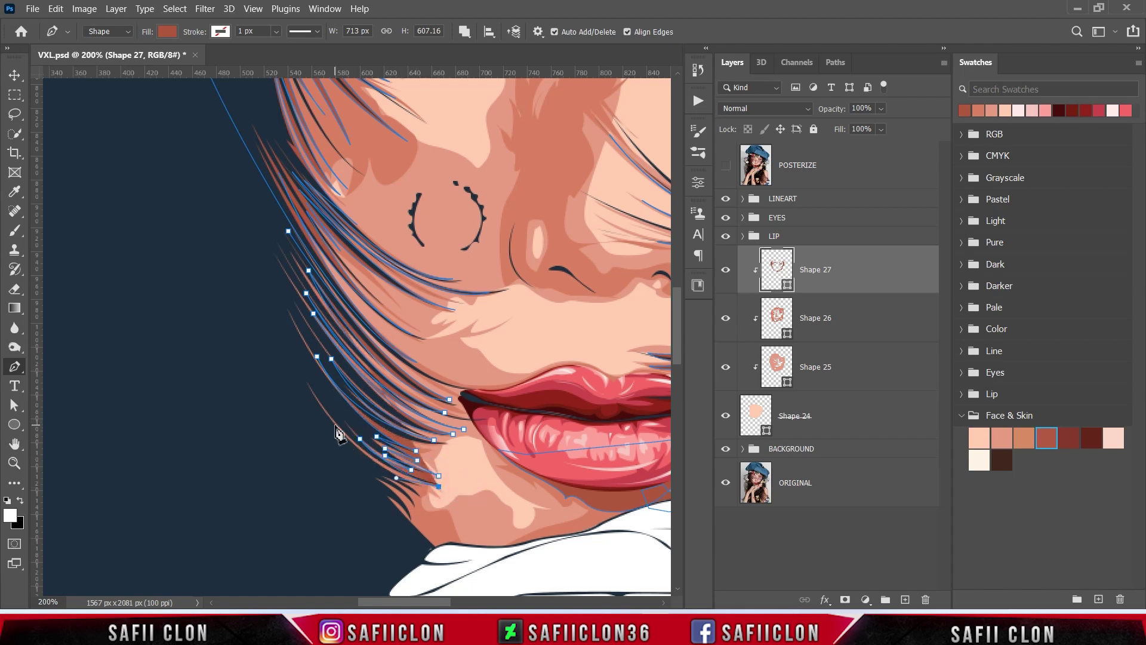
mouse_move(426, 487)
left_mouse_down()
mouse_move(482, 503)
mouse_move(440, 516)
left_mouse_up()
Outline the chin hair tips and around the chin, closing the shading shape
left_click(420, 499)
left_click(404, 488)
left_click(391, 489)
left_click(422, 527)
left_click(448, 512)
mouse_move(515, 536)
left_mouse_down()
mouse_move(533, 563)
mouse_move(584, 524)
left_mouse_up()
left_click(640, 511)
left_click(582, 559)
left_click(428, 585)
left_click(301, 525)
left_click(289, 362)
Trace anchors along the upper lip to its right corner
scroll(454, 421, "right", 5)
left_click(283, 388)
left_click(340, 380)
left_click(409, 367)
left_click(452, 374)
left_click(503, 381)
left_click(526, 389)
Zoom out to compare the whole face with the reference photo, then zoom back in
key("ctrl+minus")
key("ctrl+minus")
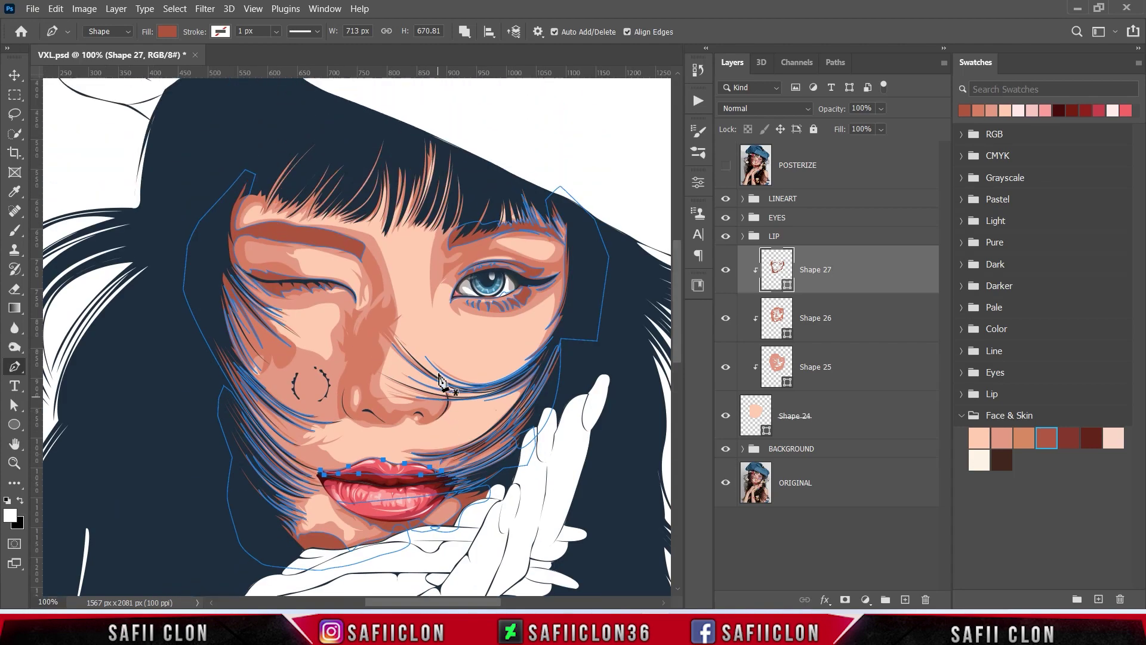
left_click(726, 165)
key("ctrl+plus")
key("ctrl+plus")
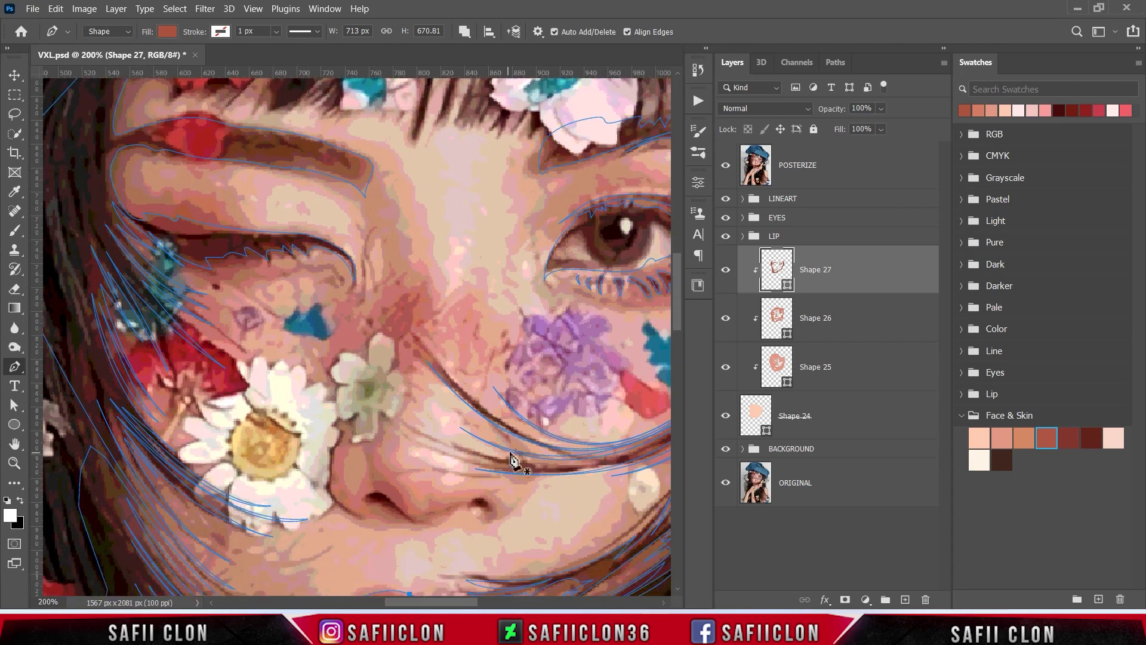
Trace the shadow along the nostrils and under the nose, curving up the nose side
left_click(725, 164)
left_click(534, 398)
left_click(726, 165)
left_click_drag(507, 445, 498, 444)
left_click(725, 165)
left_click(480, 435)
left_click(725, 165)
left_click_drag(426, 447, 422, 453)
left_click(726, 165)
left_click(410, 440)
left_click(726, 165)
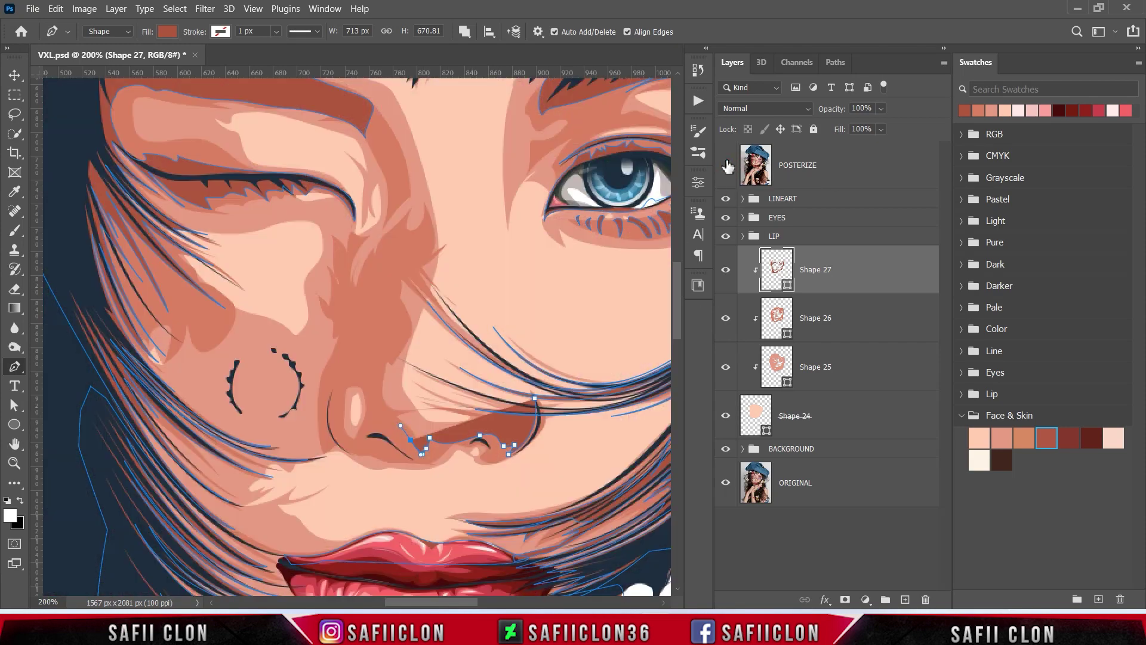
mouse_move(381, 410)
left_mouse_down()
mouse_move(399, 356)
mouse_move(337, 366)
mouse_move(324, 392)
left_mouse_up()
Continue the nose shadow around the left of the nose and along its base
left_click(725, 165)
left_click(726, 165)
left_click(390, 314)
left_click(352, 323)
left_click(726, 165)
left_click(725, 165)
left_click(327, 442)
left_click_drag(352, 454, 387, 461)
Refine the nose-bottom anchors against the reference photo and start a new path at the bridge
key("ctrl+comma")
left_click(726, 164)
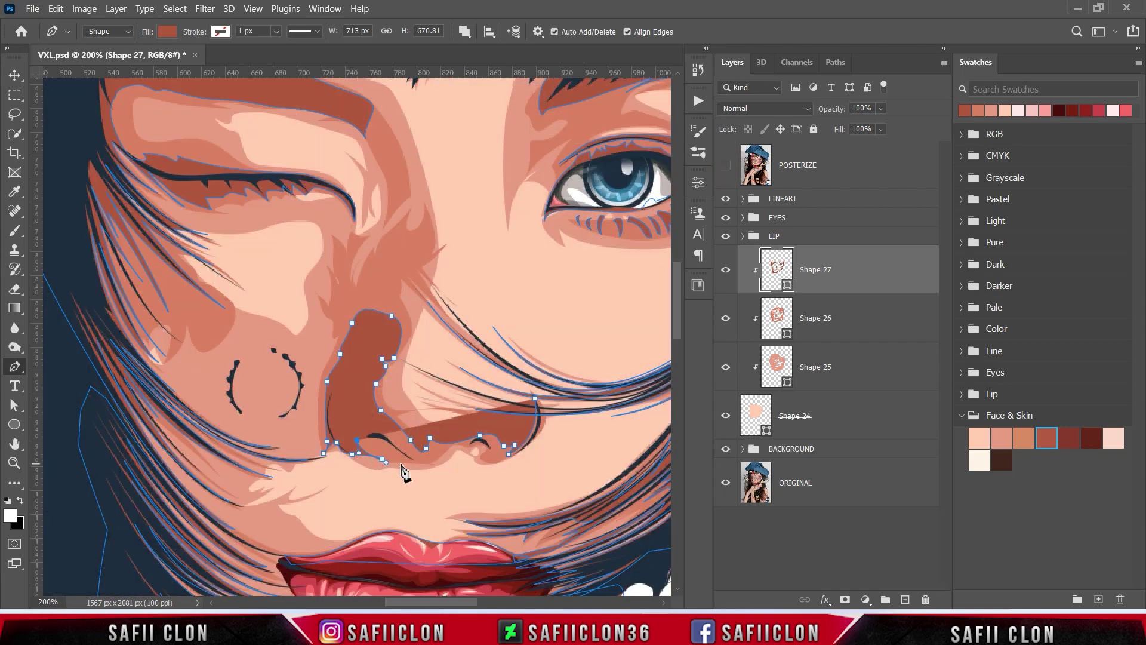
key("ctrl+comma")
key("ctrl+comma")
left_click_drag(382, 457, 397, 460)
key("ctrl+comma")
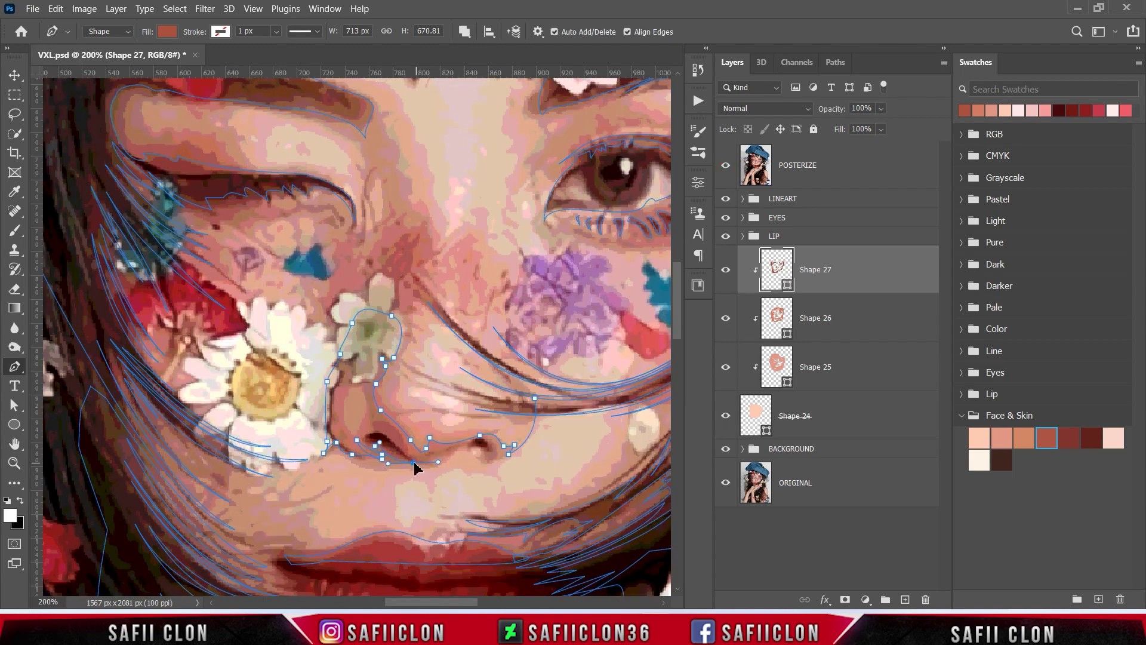
key("ctrl+comma")
left_click_drag(414, 463, 417, 462)
left_click_drag(465, 443, 493, 469)
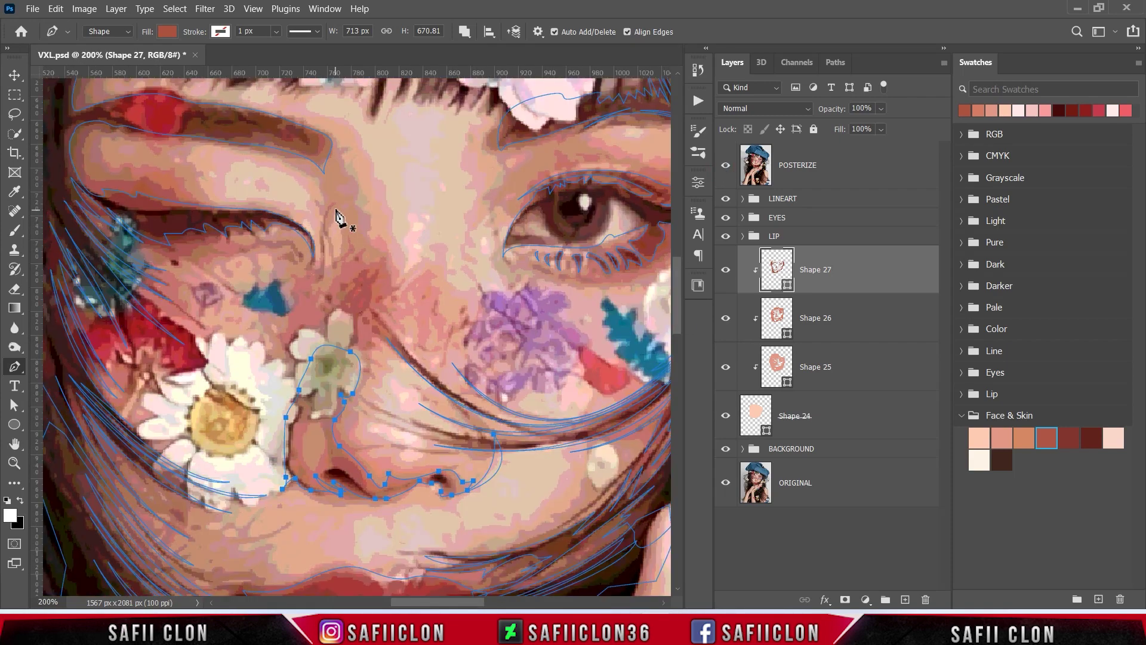
left_click_drag(338, 203, 358, 195)
left_click(333, 251)
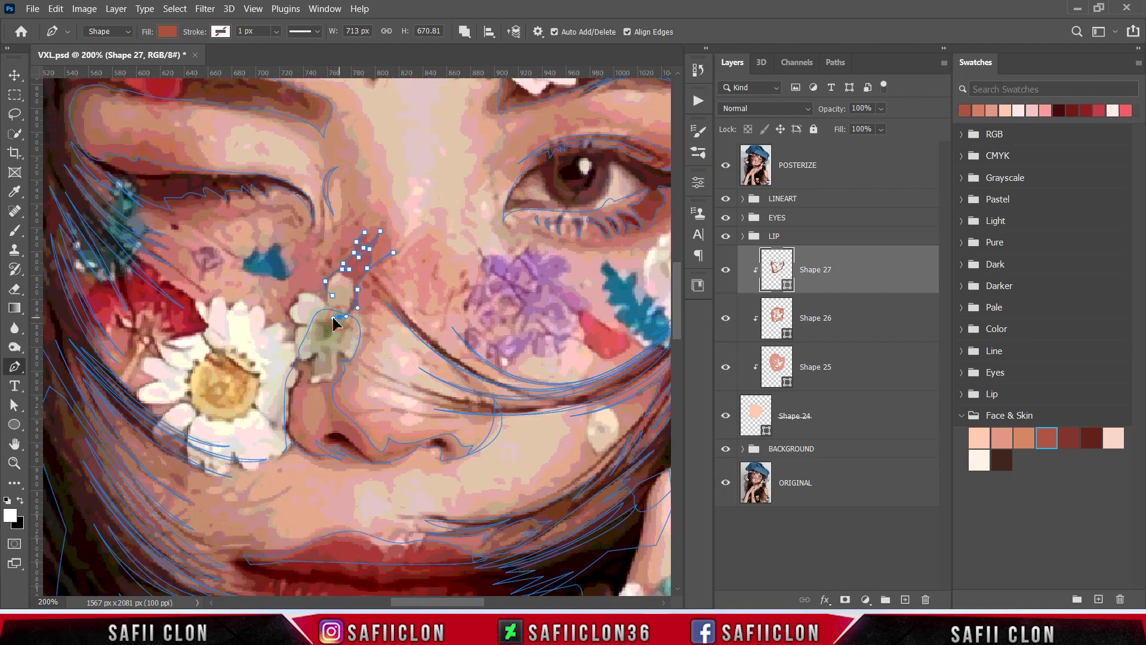
Close a small shadow shape beside the nose bridge and hide the reference photo
left_click(338, 316)
left_click(311, 291)
left_click(295, 293)
left_click(291, 320)
left_click(295, 327)
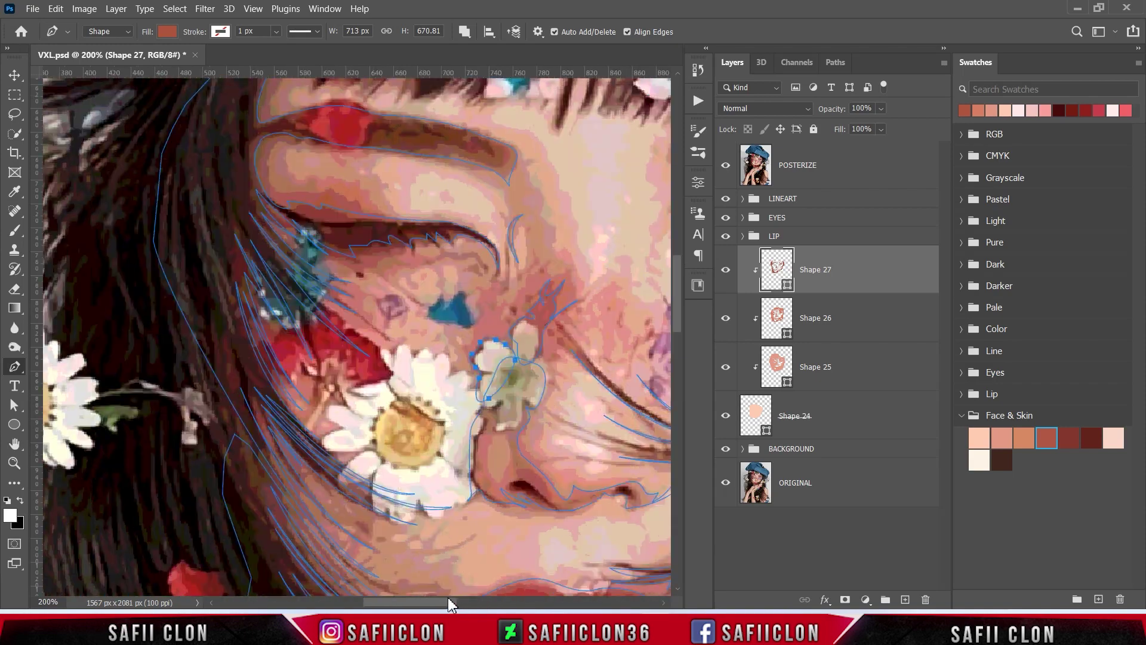
left_click(725, 165)
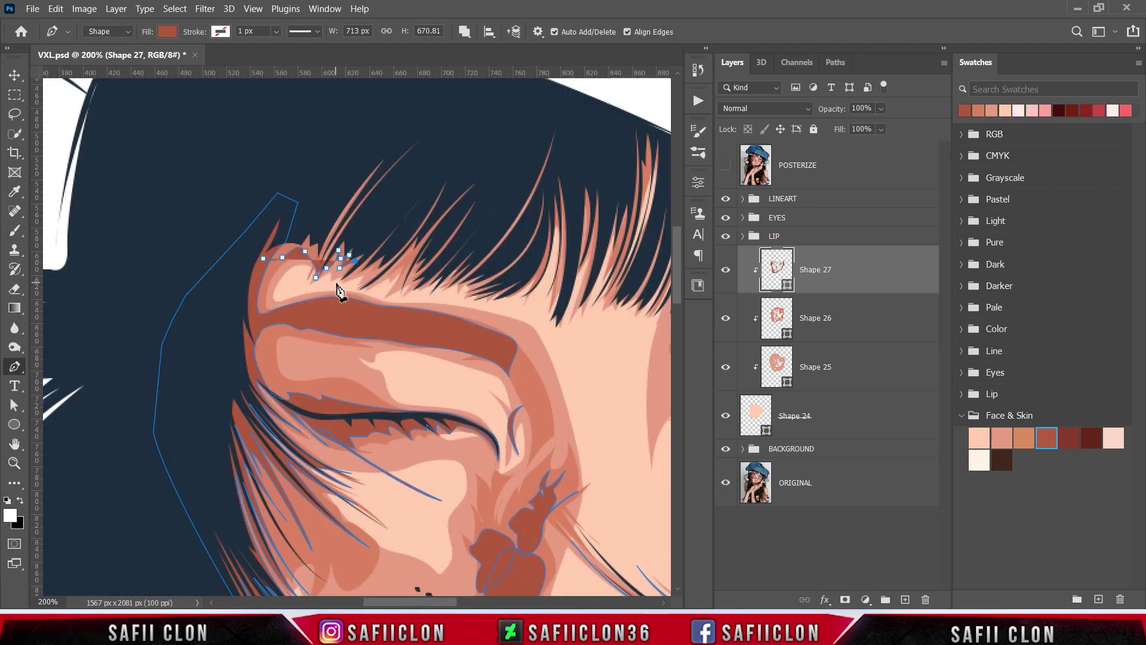
Outline the gaps between the first bang strands across the forehead
left_click(360, 289)
left_click(409, 243)
left_click(423, 237)
left_click(403, 291)
left_click(434, 236)
left_click(471, 208)
left_click(409, 292)
left_click(428, 275)
left_click(475, 236)
left_click(428, 283)
left_click(436, 285)
left_click(455, 274)
left_click(467, 255)
left_click_drag(540, 167, 568, 84)
left_click(458, 287)
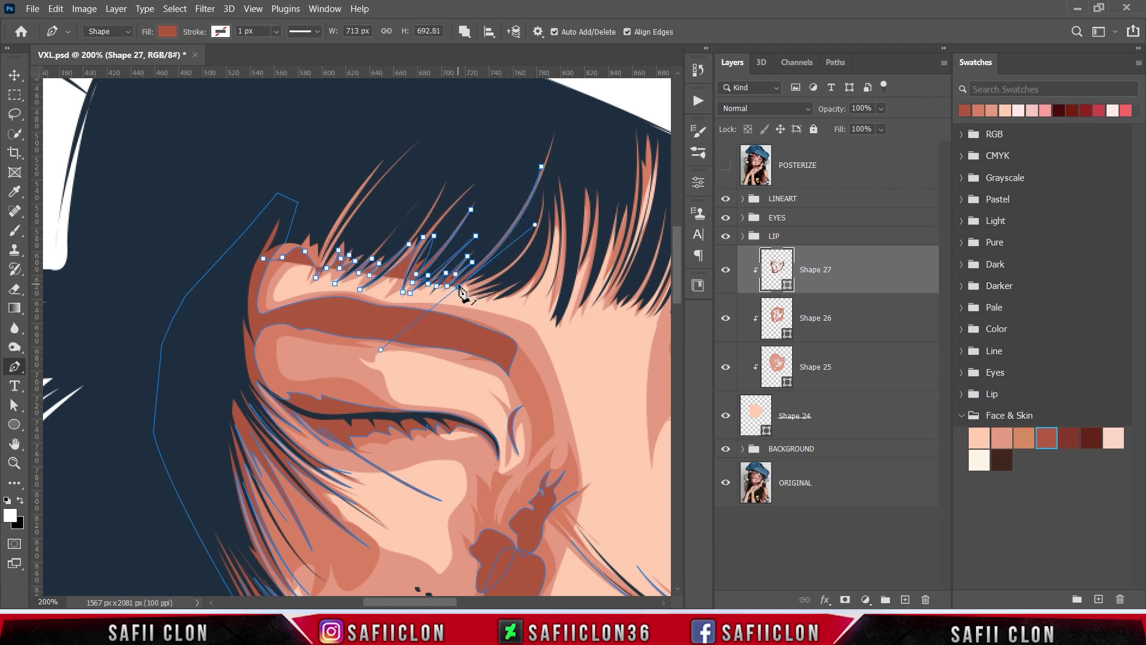
left_click_drag(543, 205, 561, 138)
Trace the remaining strand bases and the top of the hair to close the forehead shading
left_click(496, 285)
left_click(479, 299)
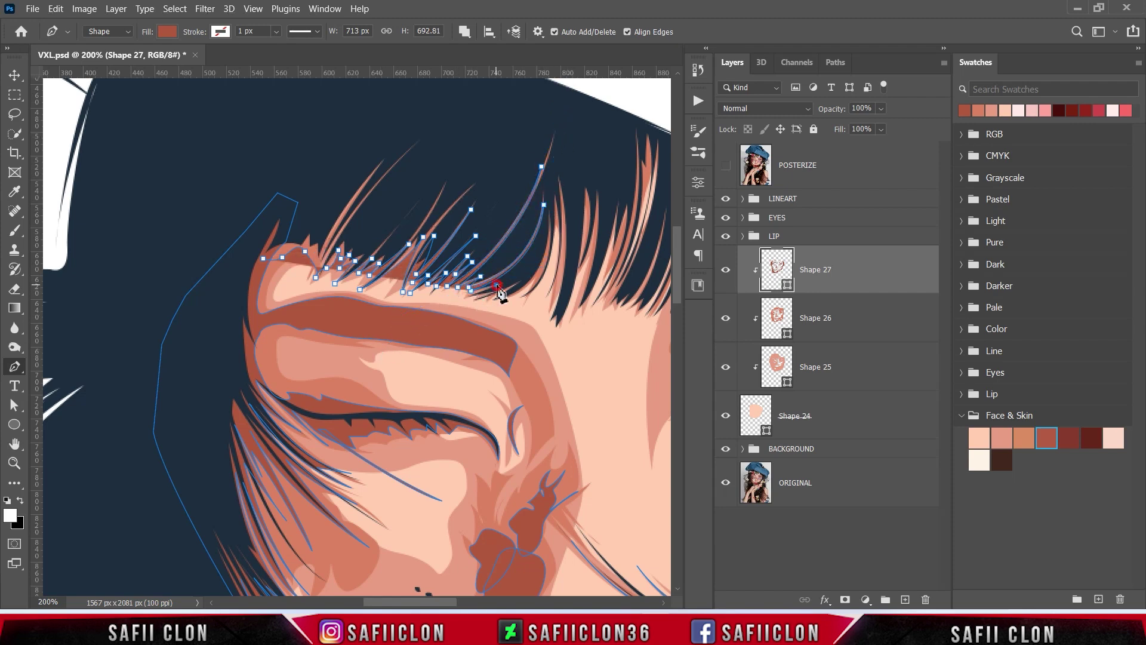
left_click(517, 284)
left_click(549, 233)
left_click_drag(557, 215, 553, 141)
left_click(558, 293)
left_click(561, 203)
left_click(543, 301)
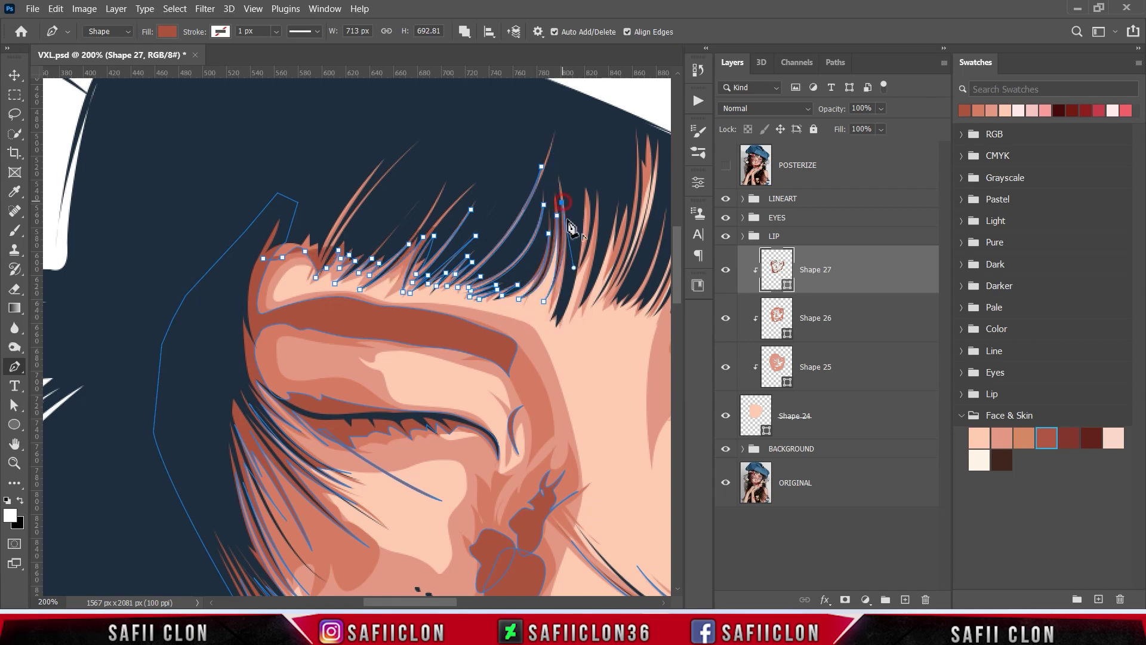
left_click(570, 197)
left_click(547, 116)
left_click(399, 131)
left_click(318, 159)
left_click(249, 179)
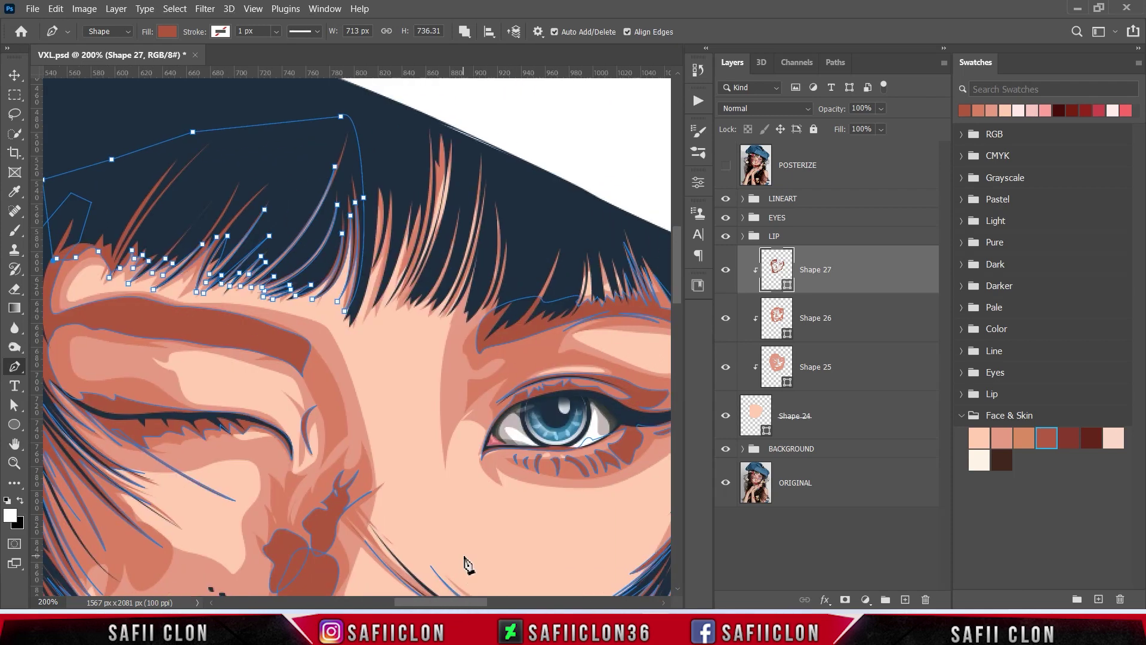
left_click(284, 261)
Outline the strand gaps above the open eye
scroll(284, 266, "right", 5)
left_click(523, 225)
left_click(527, 258)
left_click(520, 302)
left_click(513, 325)
left_click(484, 336)
left_click(494, 276)
left_click(505, 196)
left_click(468, 303)
left_click(498, 201)
left_click(444, 307)
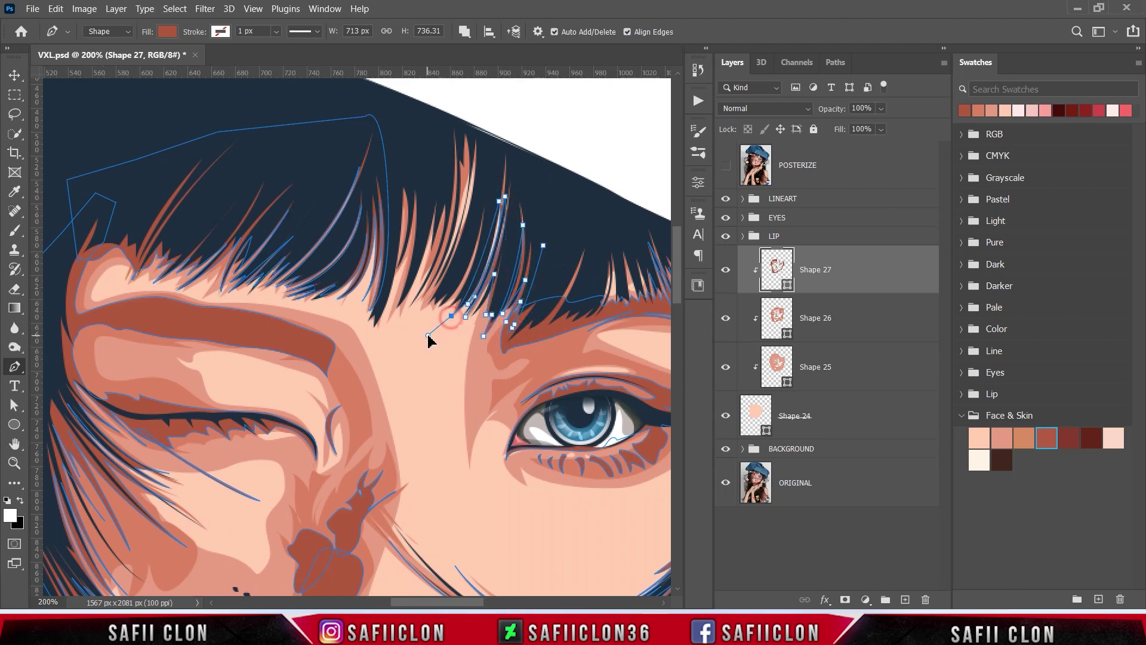
left_click_drag(482, 213, 485, 152)
Curve the strand tips and top edge to finish the shading above the open eye
left_click(472, 173)
left_click_drag(422, 299, 389, 326)
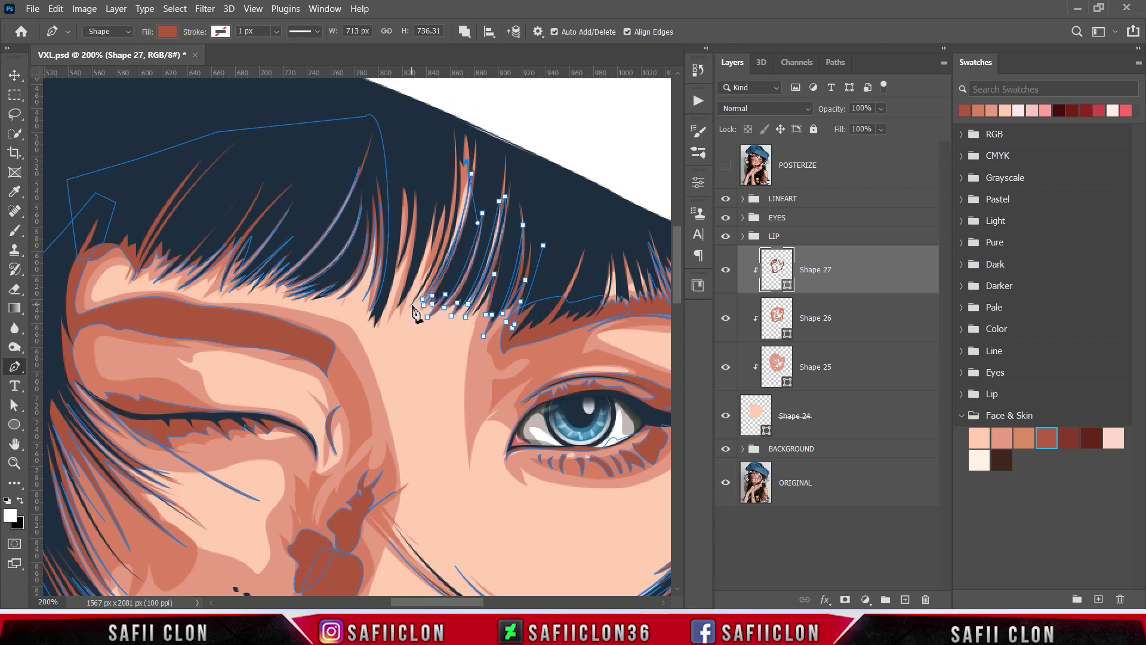
left_click_drag(459, 178, 461, 259)
left_click(386, 321)
left_click_drag(414, 219, 418, 264)
left_click(395, 278)
left_click_drag(368, 332, 340, 363)
left_click(392, 174)
left_click_drag(424, 98, 469, 102)
left_click(588, 235)
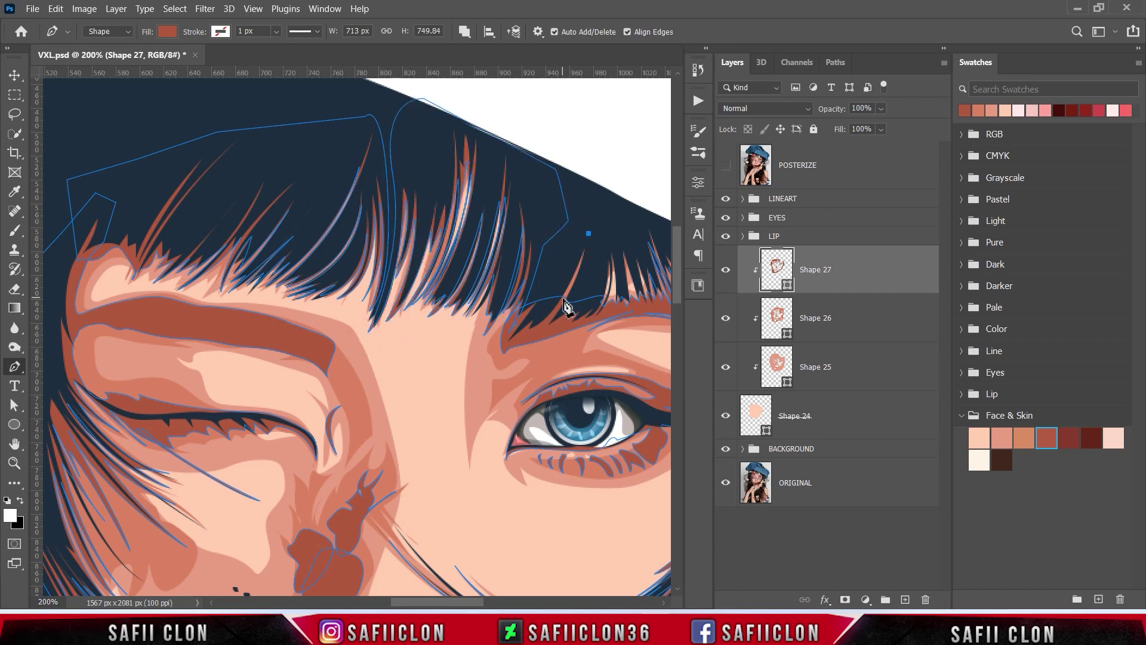
scroll(370, 316, "right", 4)
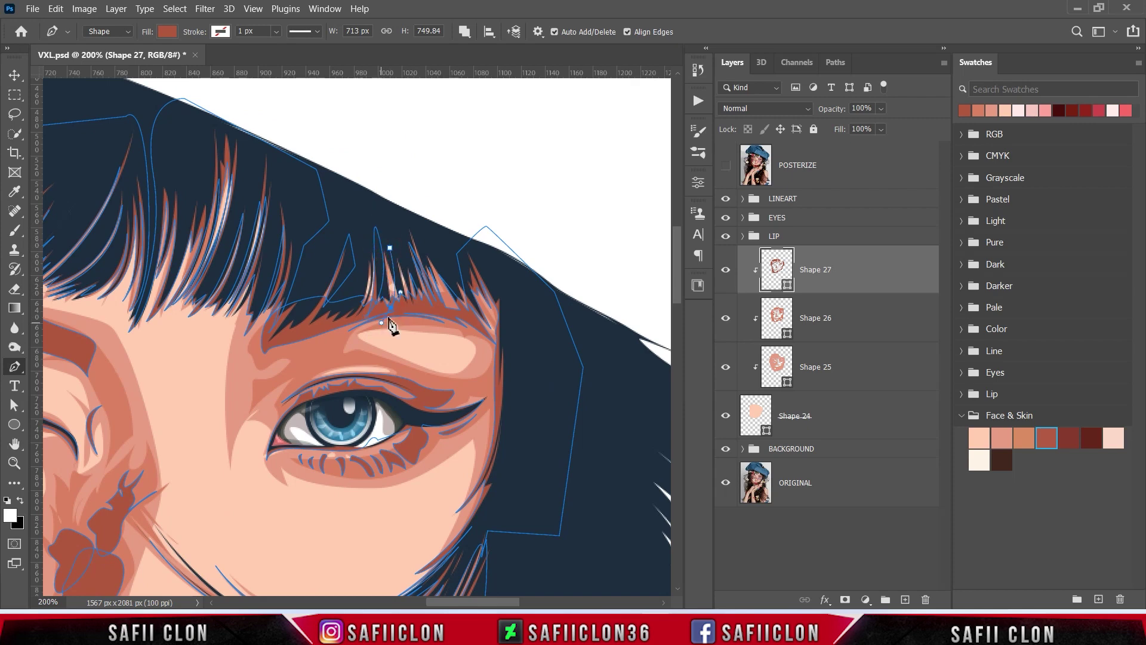
Hide the path outlines and toggle Shape 27 on and off to compare the shading
key("Escape")
scroll(394, 311, "down", 2)
scroll(410, 305, "down", 1)
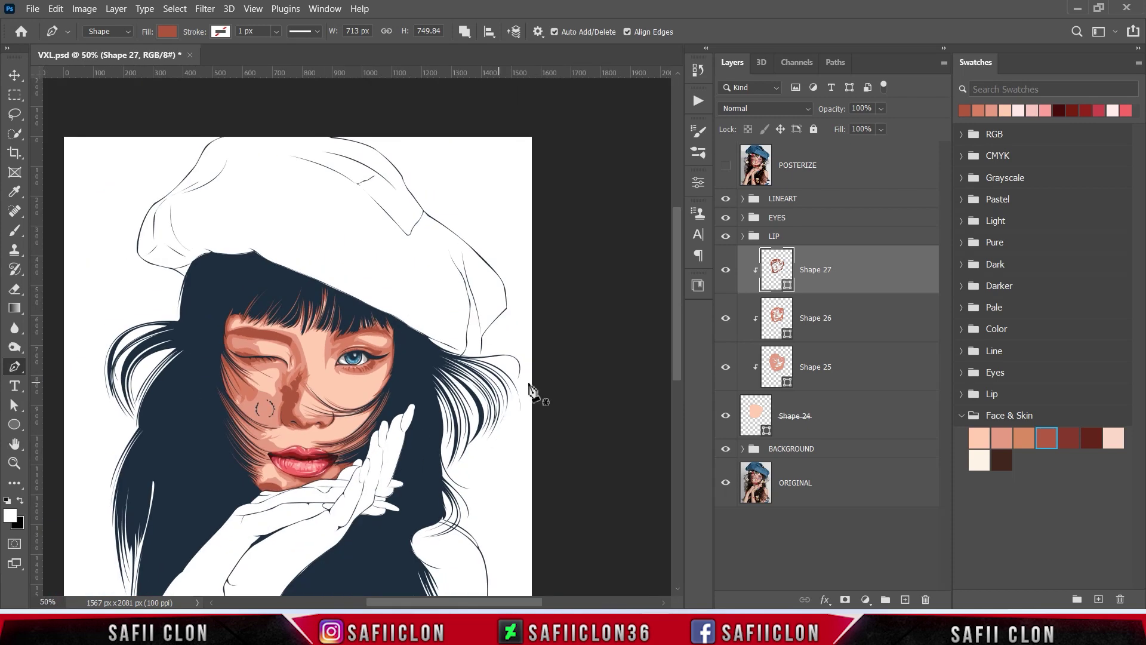
left_click(727, 273)
left_click(726, 273)
scroll(530, 330, "down", 1)
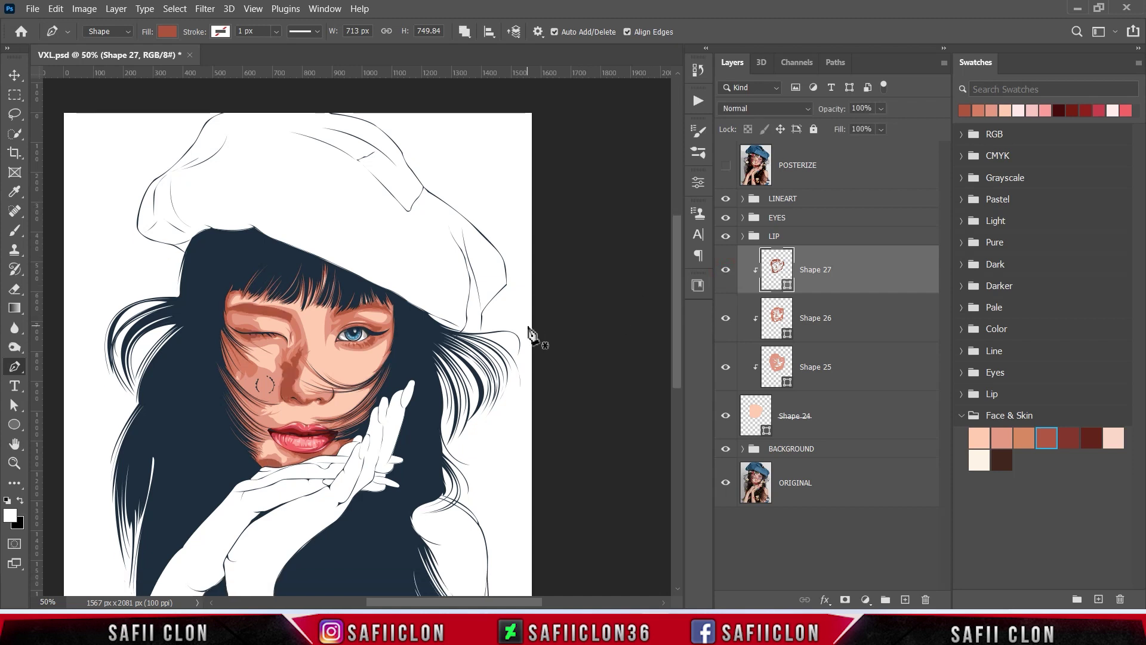
scroll(528, 332, "down", 2)
scroll(500, 309, "down", 1)
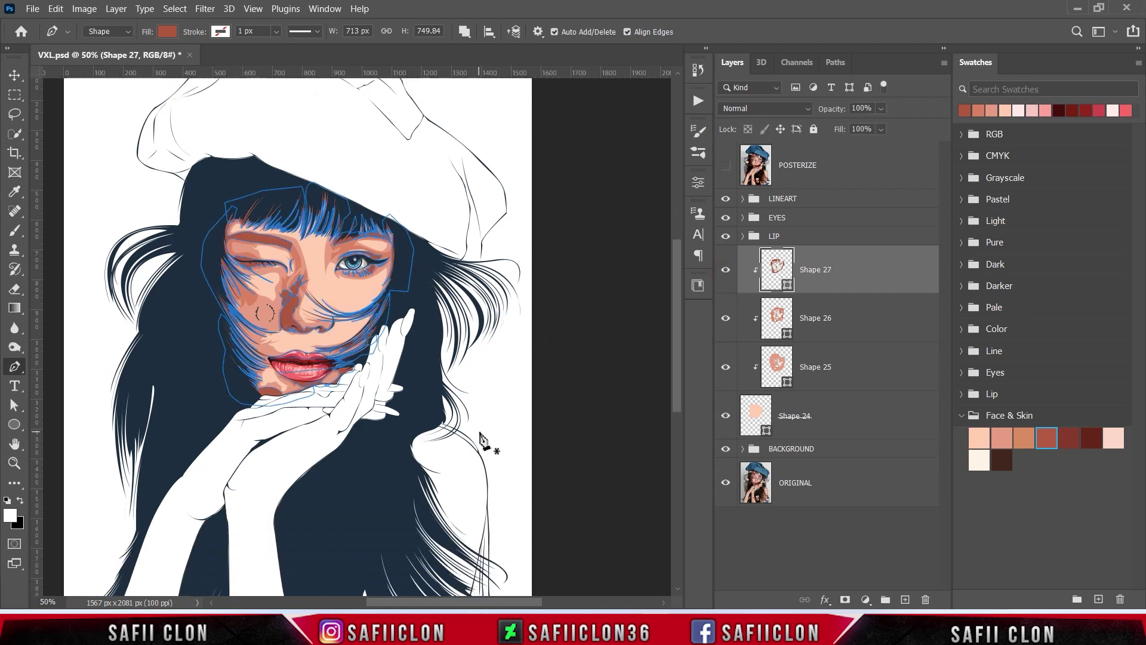
Zoom in close on the face and open the Path Operations dropdown
key("ctrl+minus")
key("ctrl+plus")
key("ctrl+plus")
key("ctrl+plus")
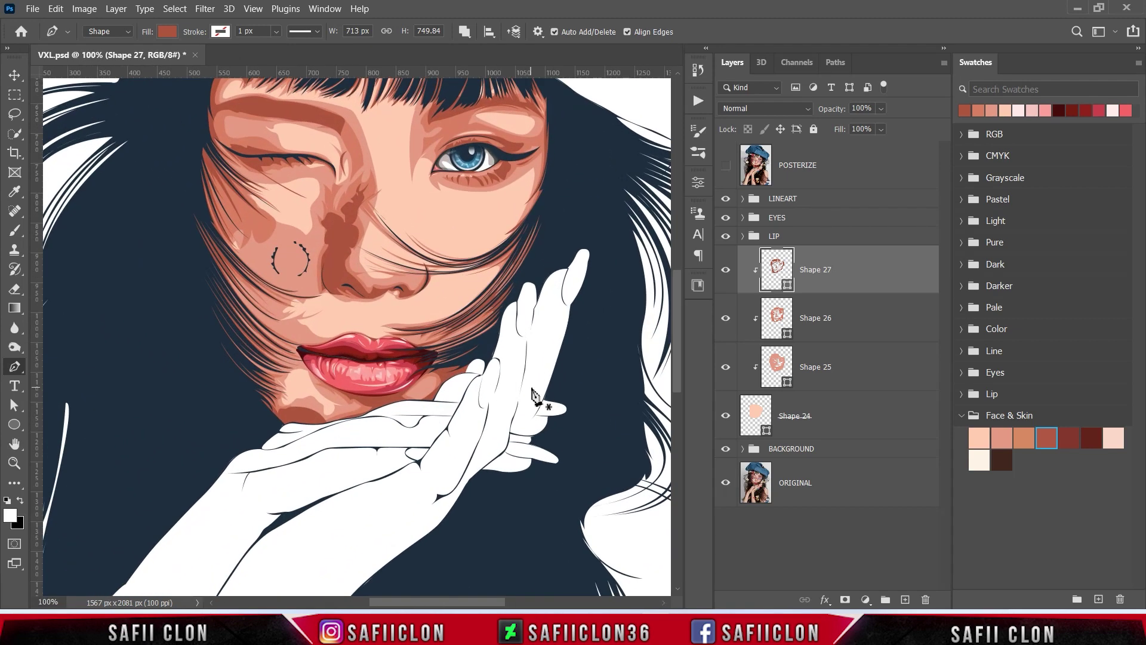
scroll(533, 397, "up", 3)
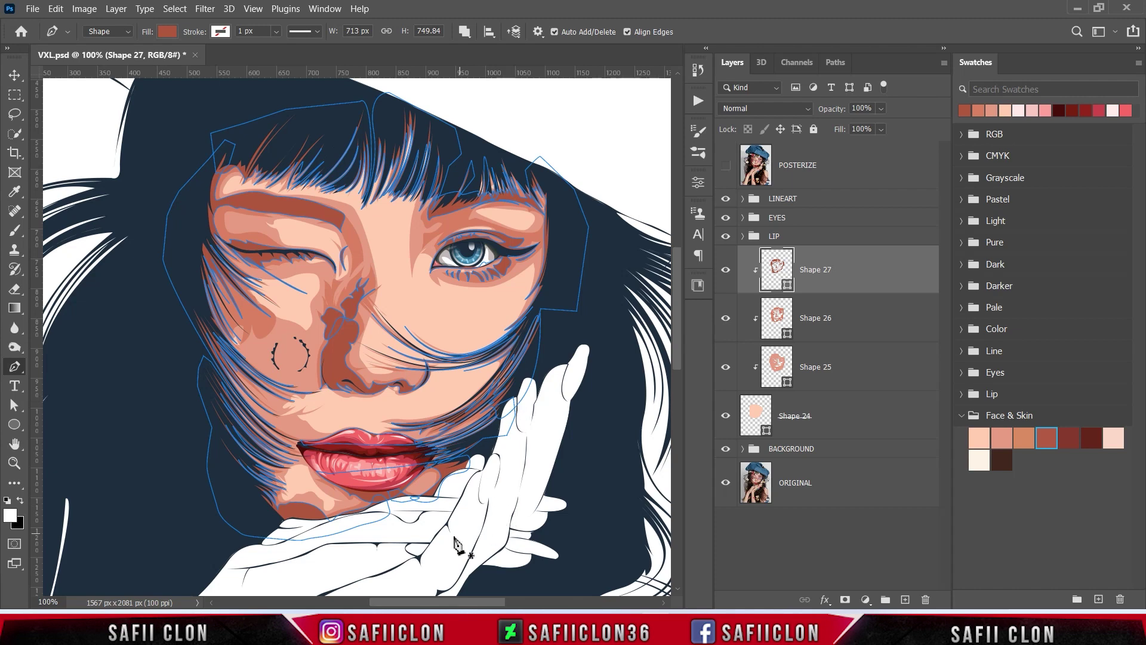
scroll(456, 543, "up", 1)
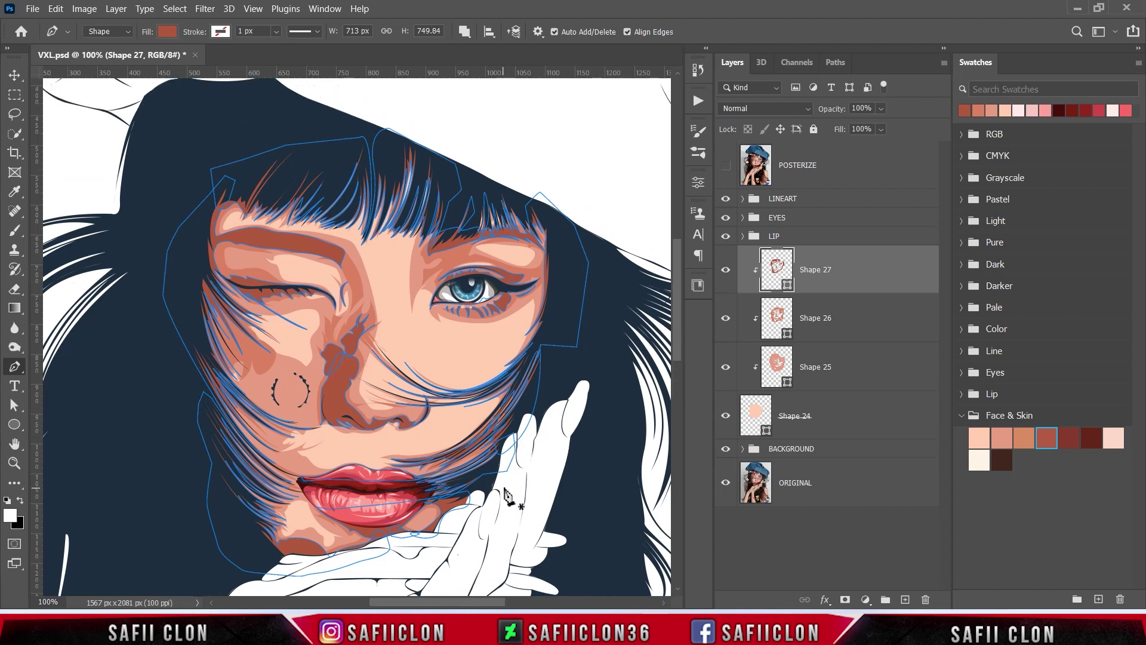
scroll(506, 496, "down", 2)
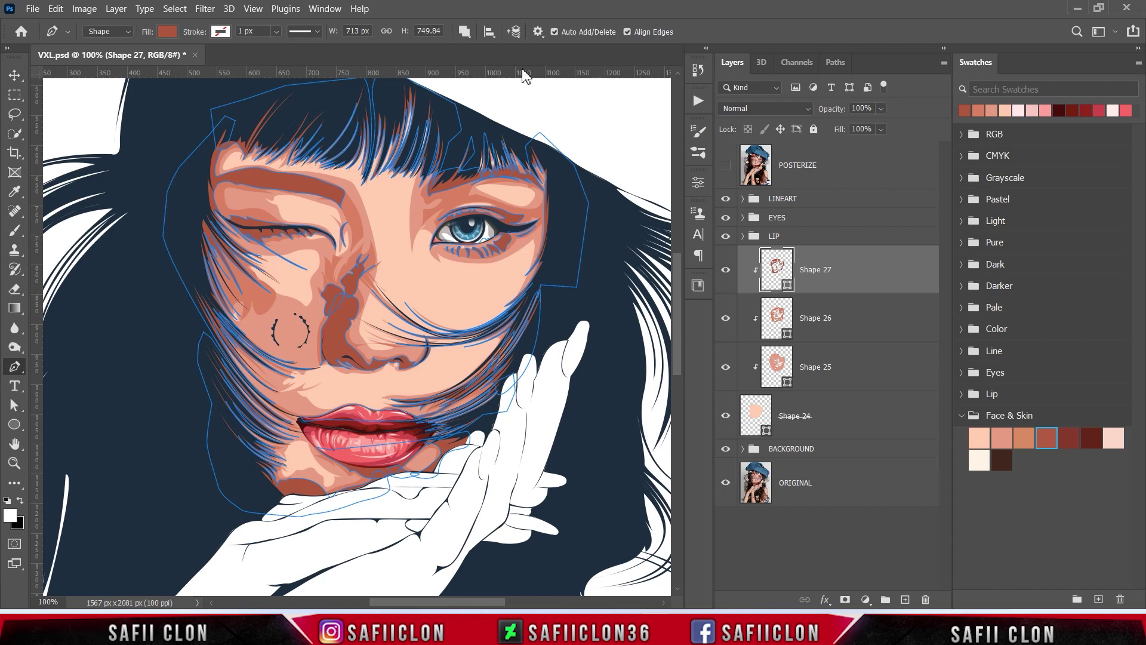
left_click(466, 37)
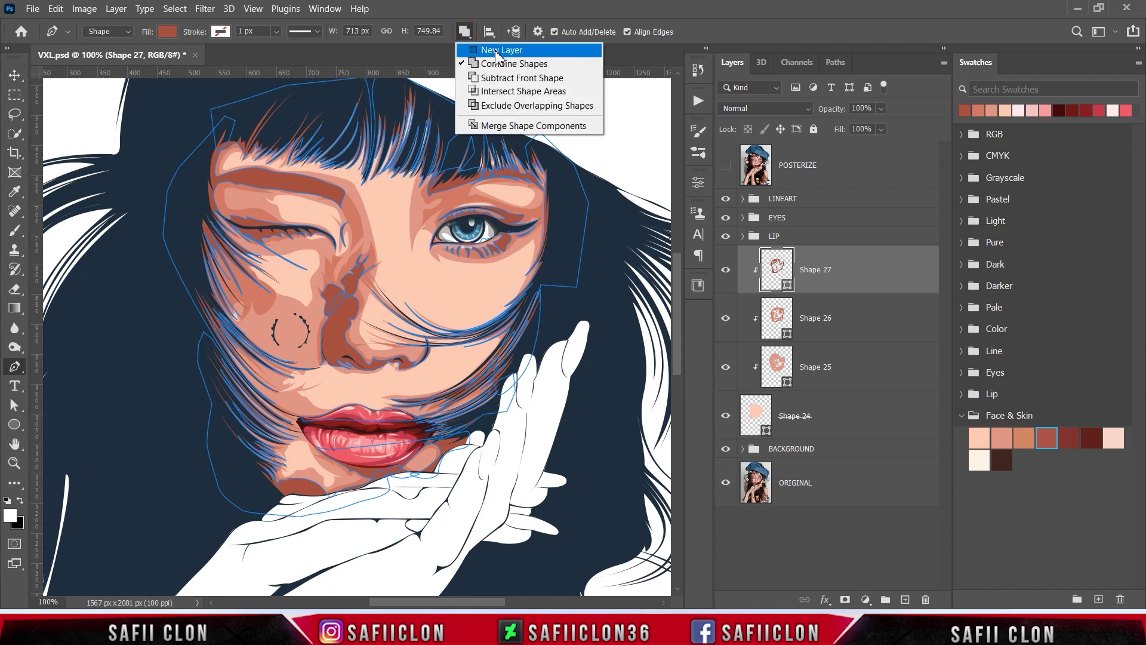
Set Path Operations to New Layer, zoom to 200% and show the posterized reference
left_click(496, 52)
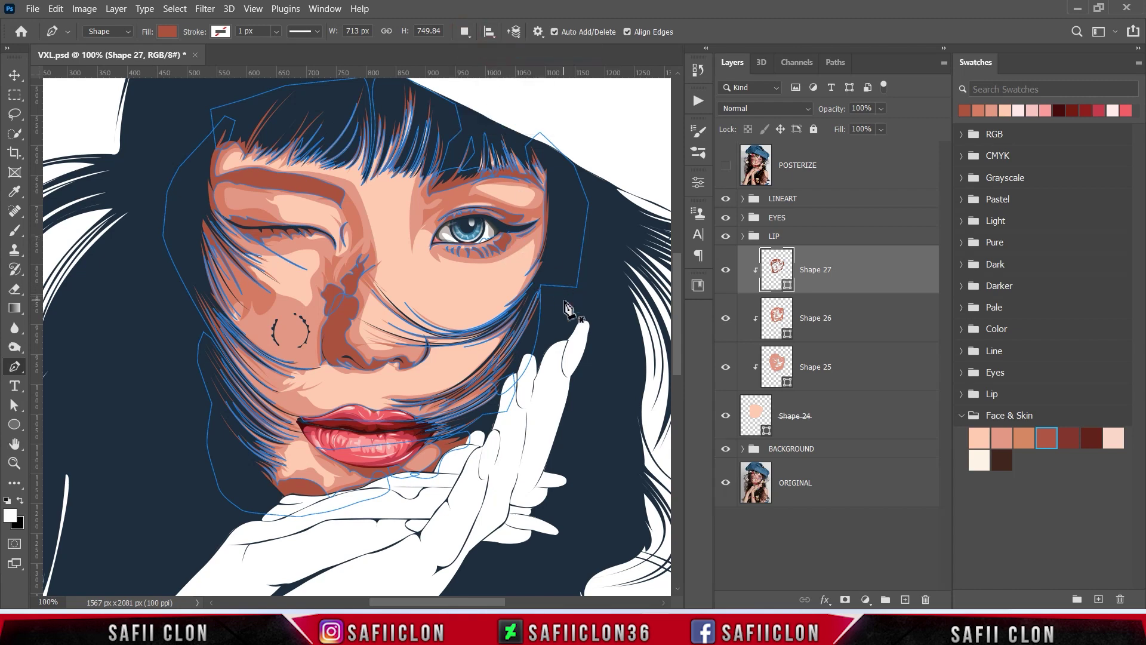
key("ctrl+plus")
scroll(567, 307, "up", 2)
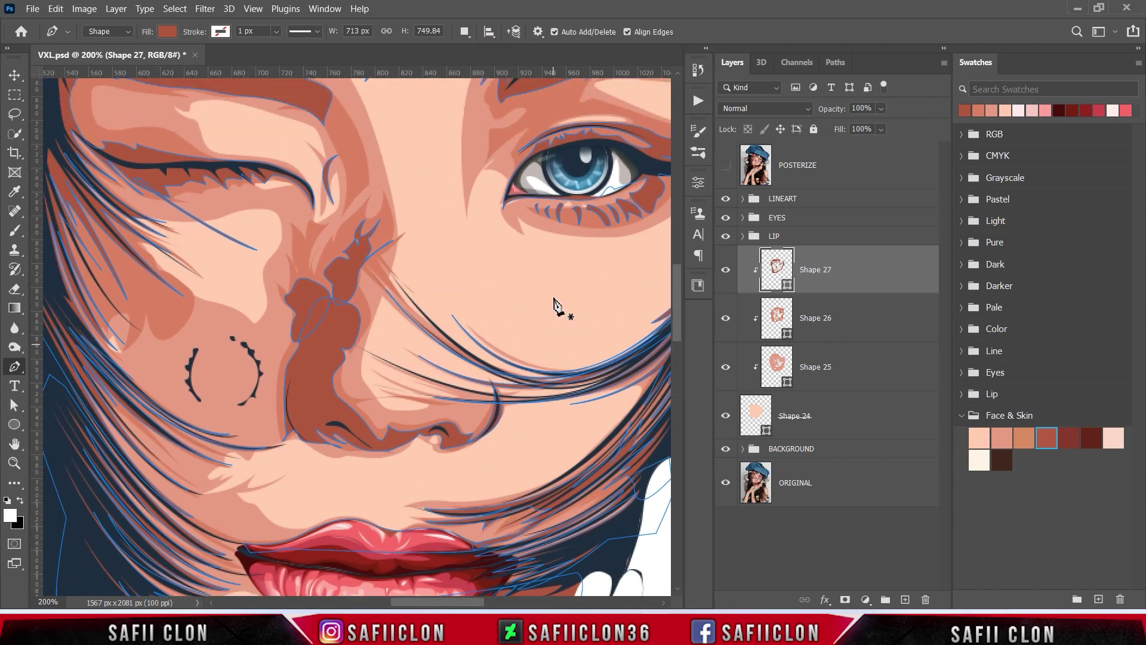
scroll(553, 307, "up", 4)
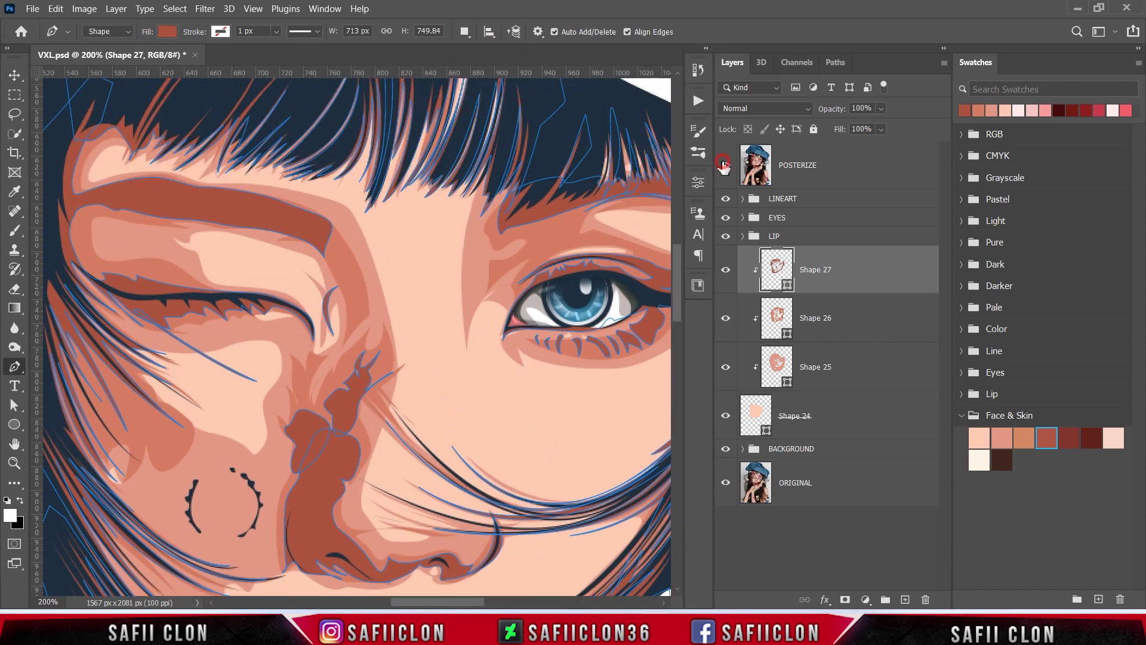
left_click(724, 166)
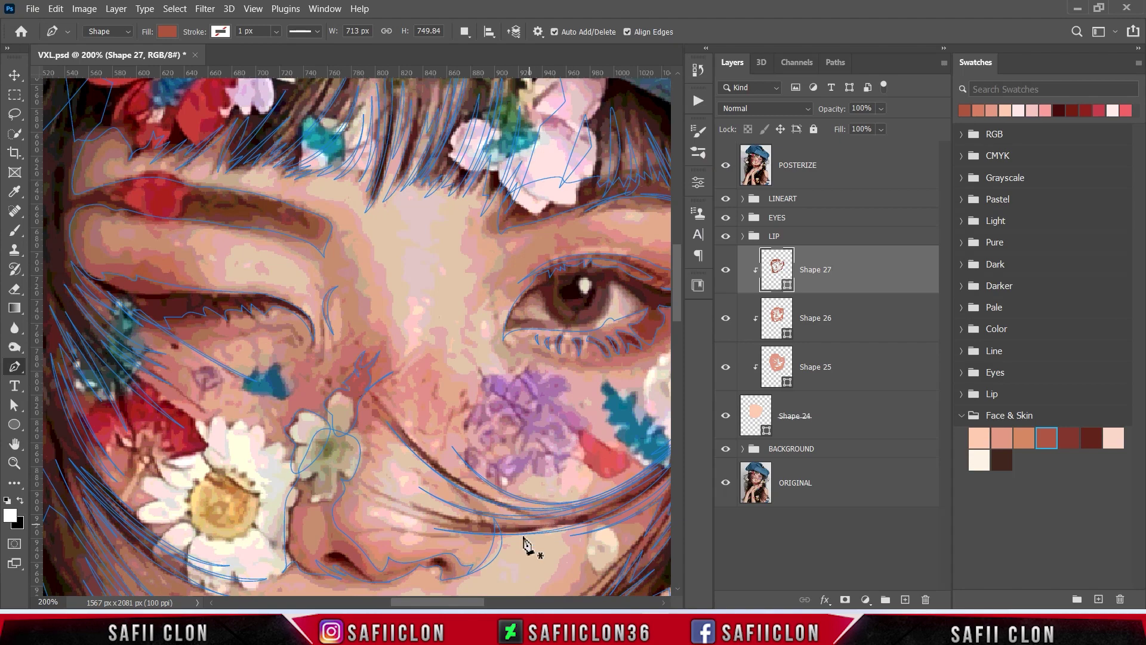
left_click_drag(471, 604, 511, 607)
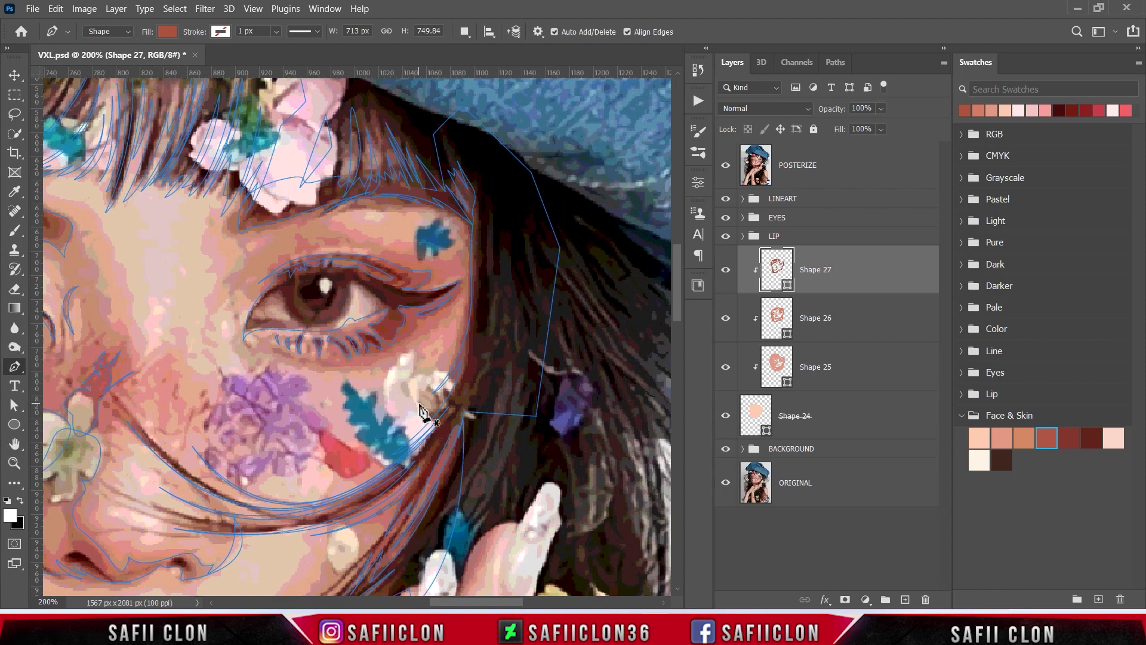
Draw a small sharp-cornered shape at the open eye's outer corner
left_click(380, 298)
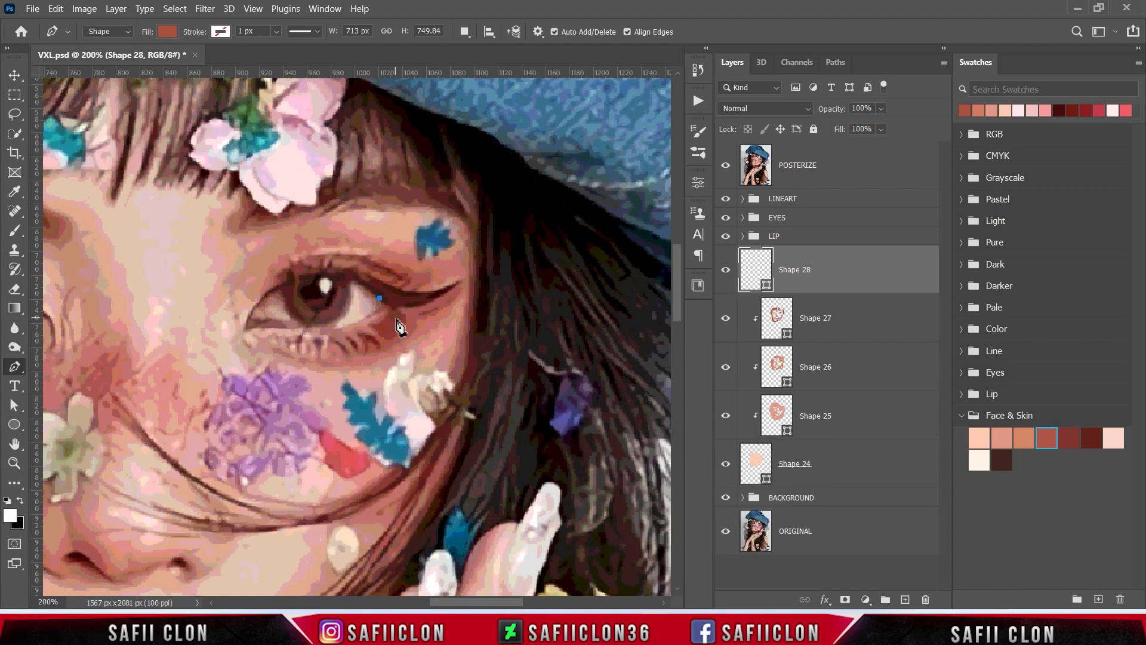
left_click(385, 327)
left_click(725, 165)
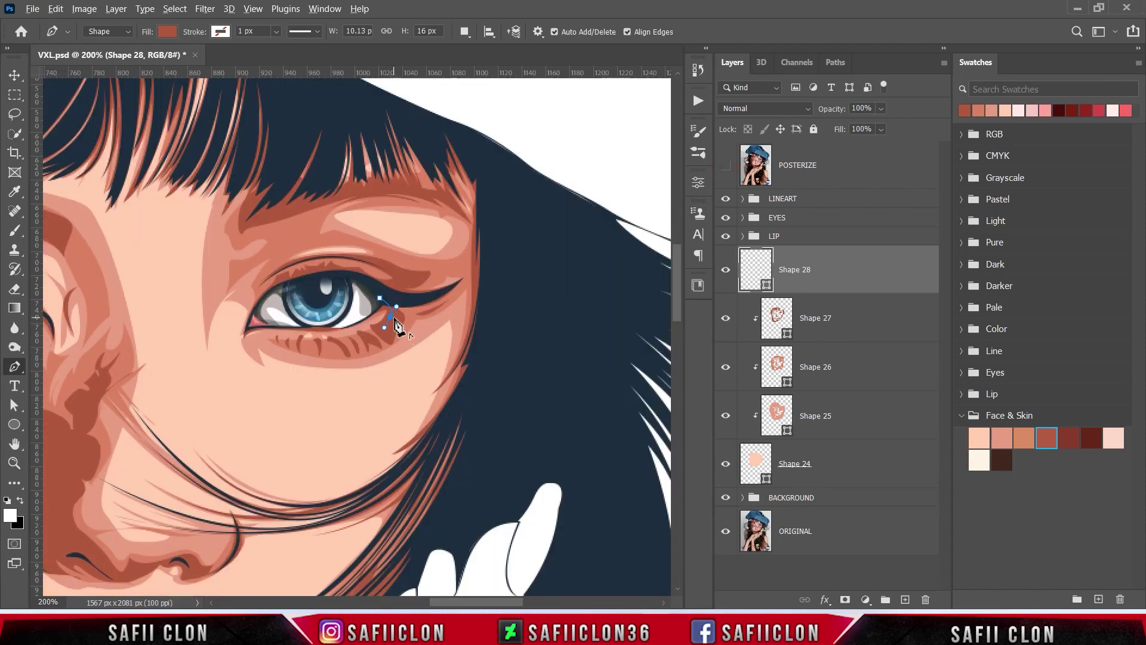
left_click(392, 316, "alt")
left_click(381, 298)
Fill Shape 28 with #81352f, clip it to the layer below, and reset Path Operations to Combine Shapes
double_click(767, 289)
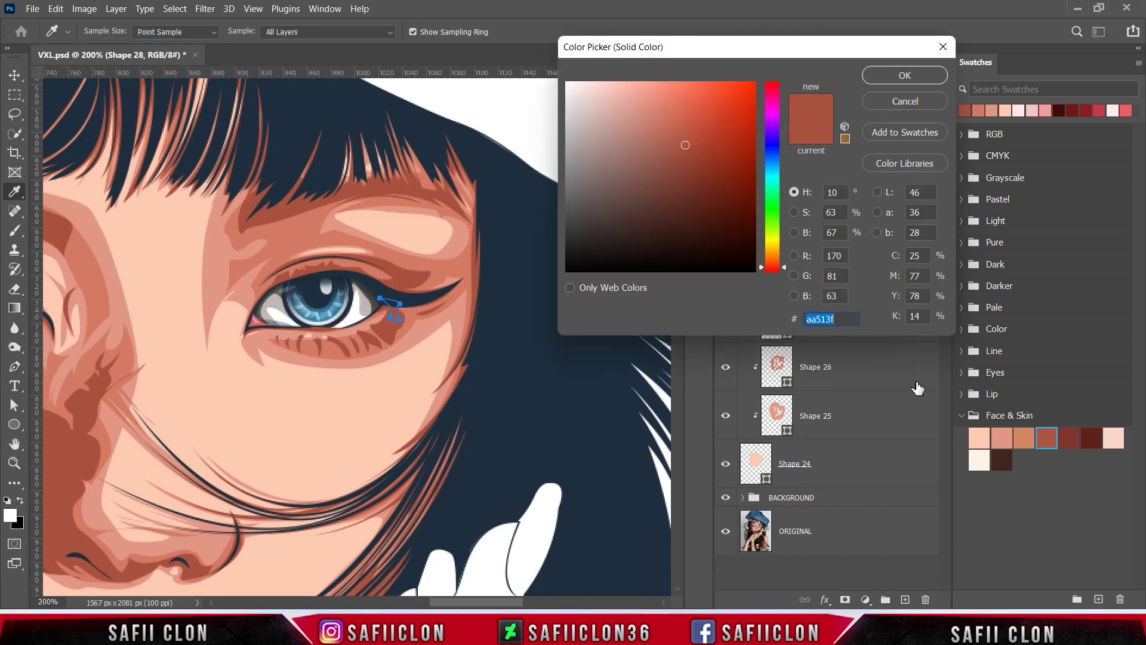
left_click(1073, 442)
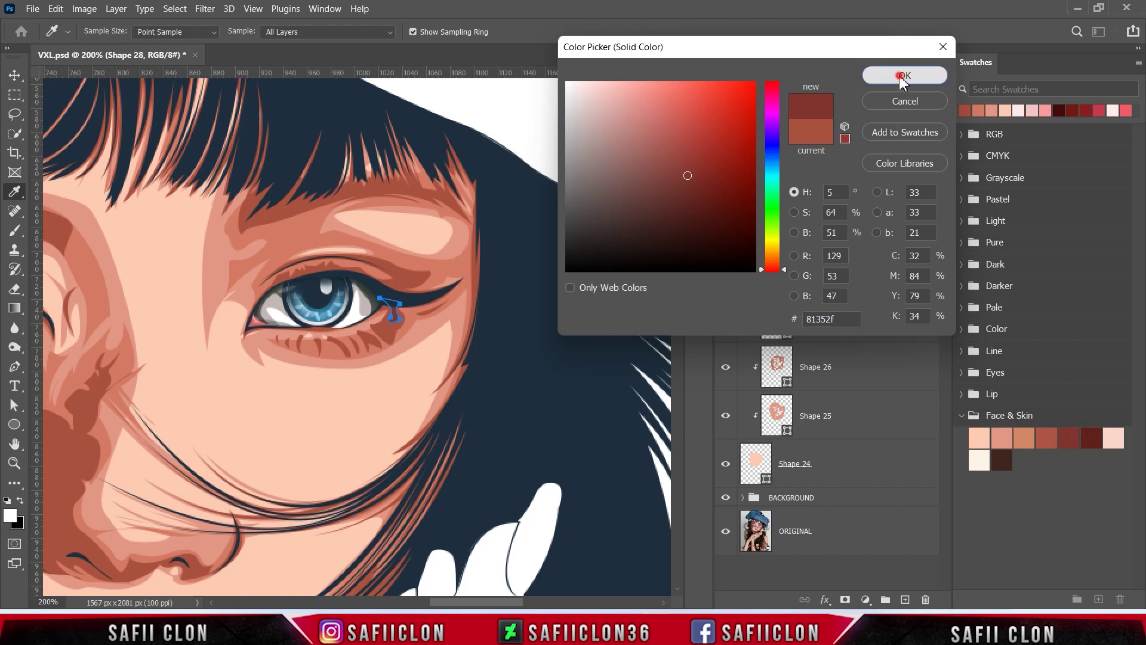
left_click(903, 76)
right_click(827, 271)
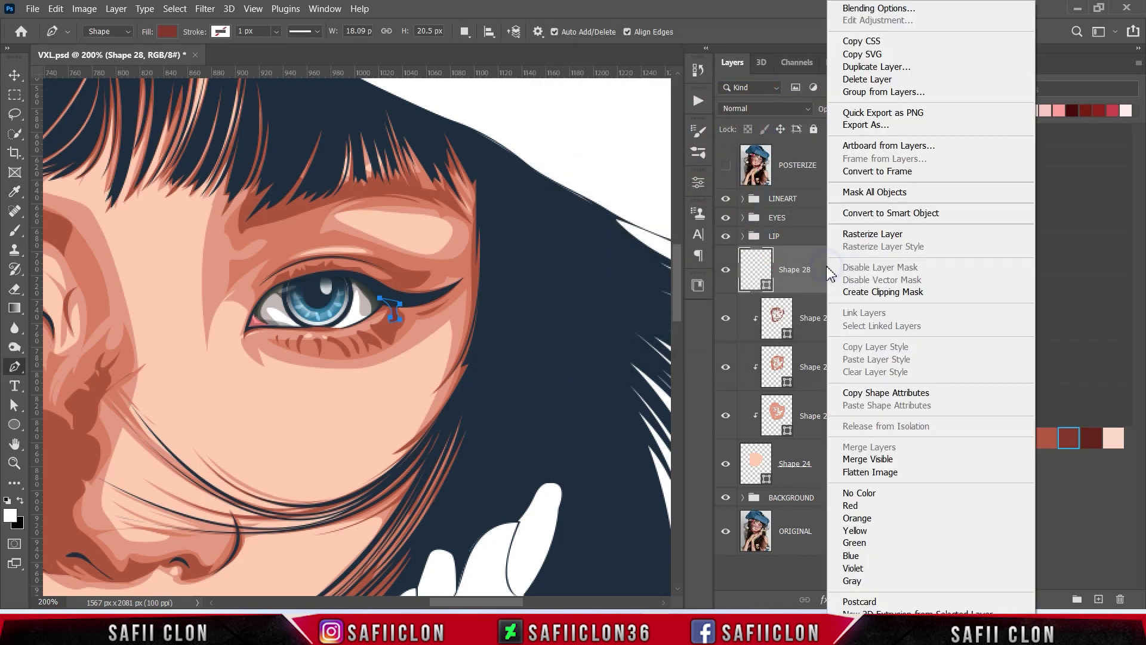
left_click(857, 291)
left_click(467, 33)
left_click(496, 64)
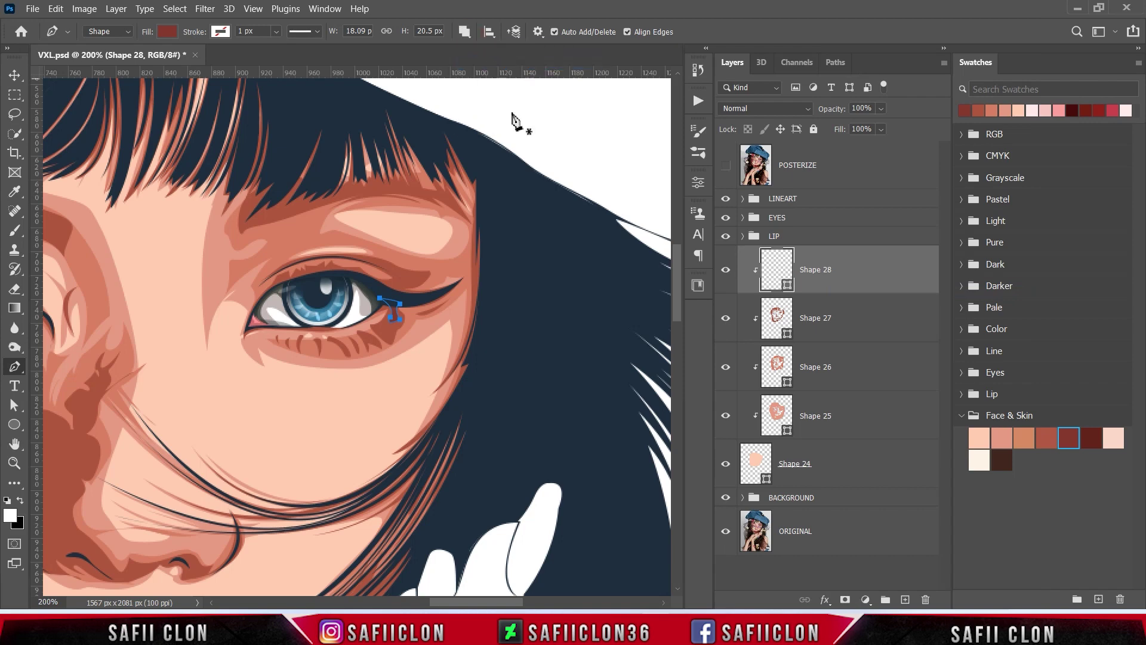
Trace curved dark red lash strokes beneath the open eye on Shape 28, checking the reference photo
left_click(726, 166)
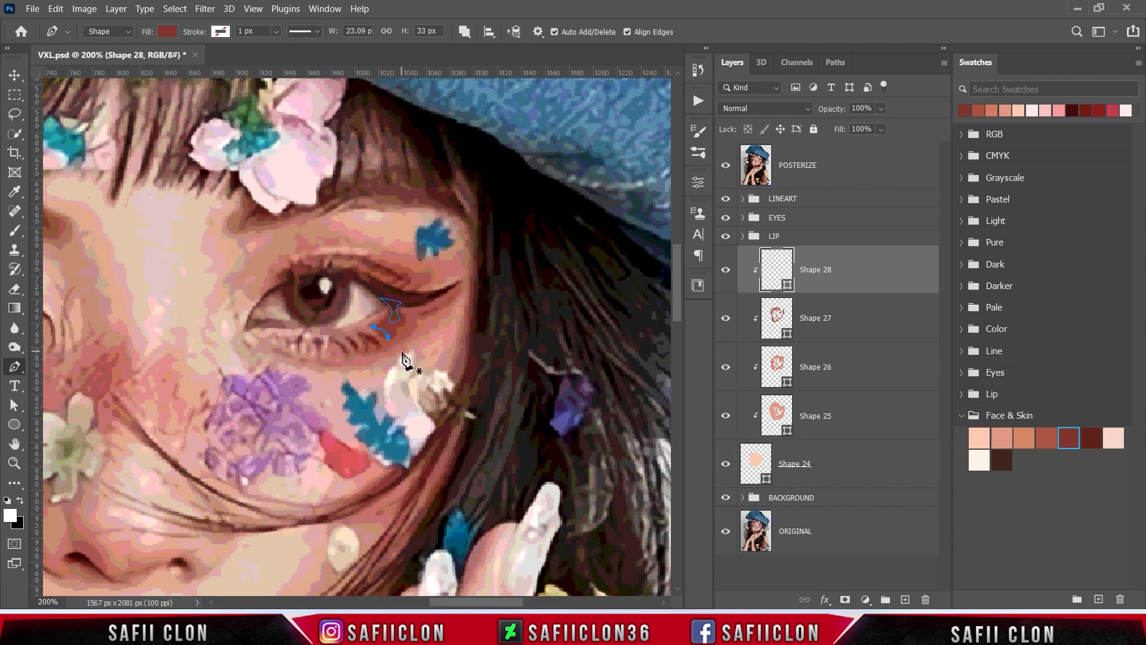
left_click(726, 167)
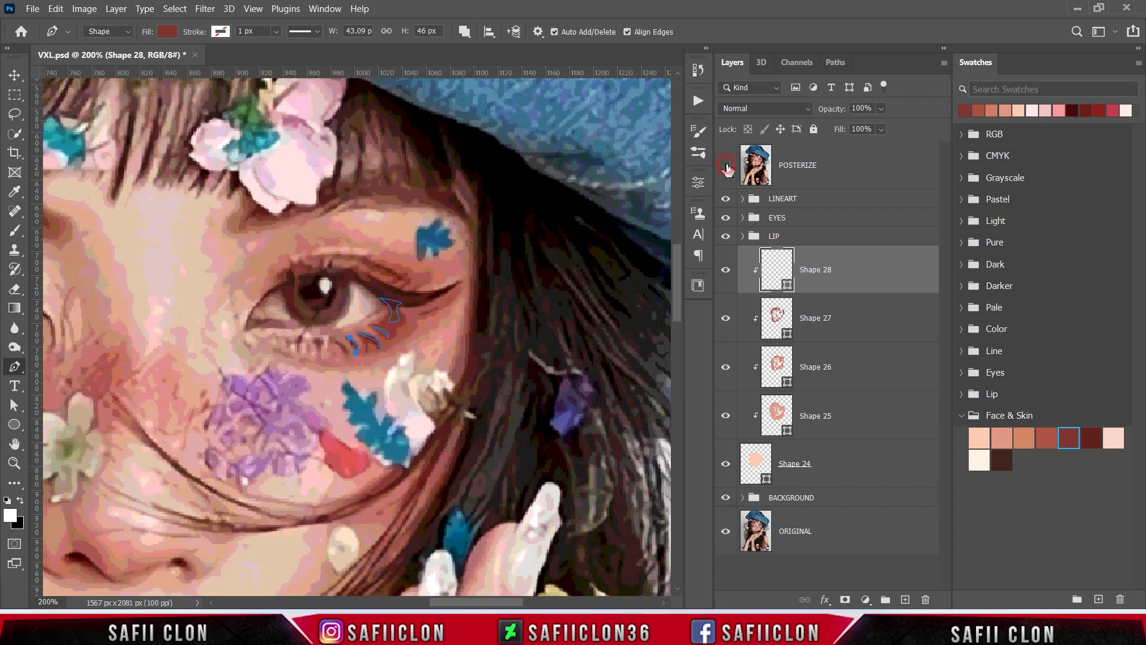
left_click(334, 339)
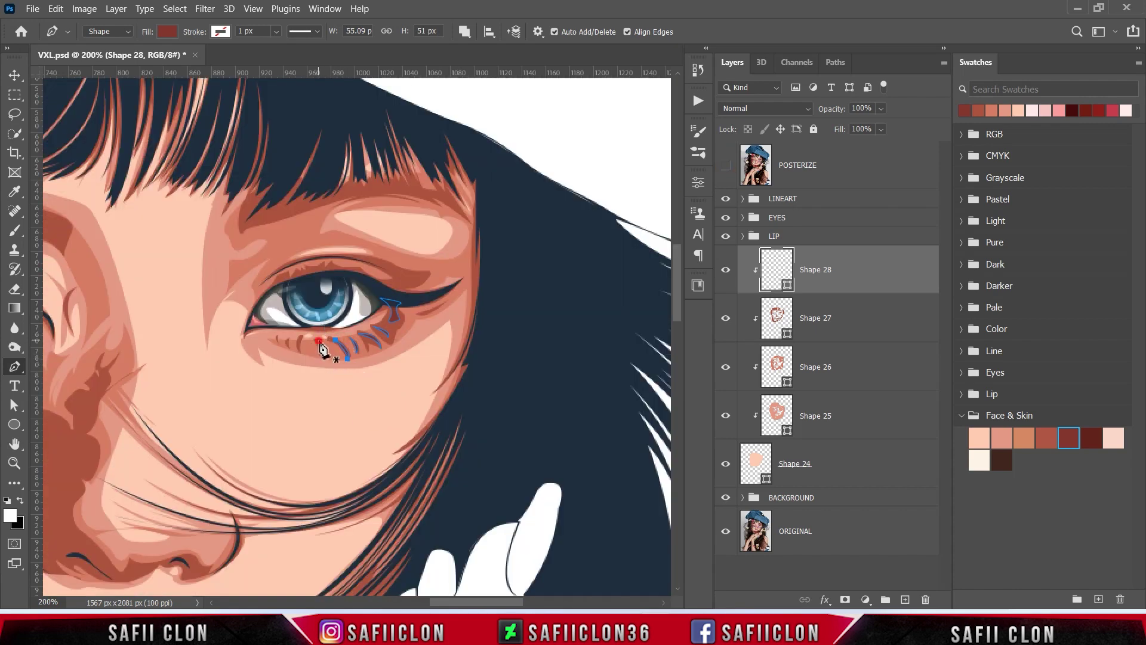
left_click(301, 336)
mouse_move(301, 352)
left_mouse_down()
mouse_move(311, 357)
mouse_move(305, 341)
left_mouse_up()
scroll(318, 385, "up", 1)
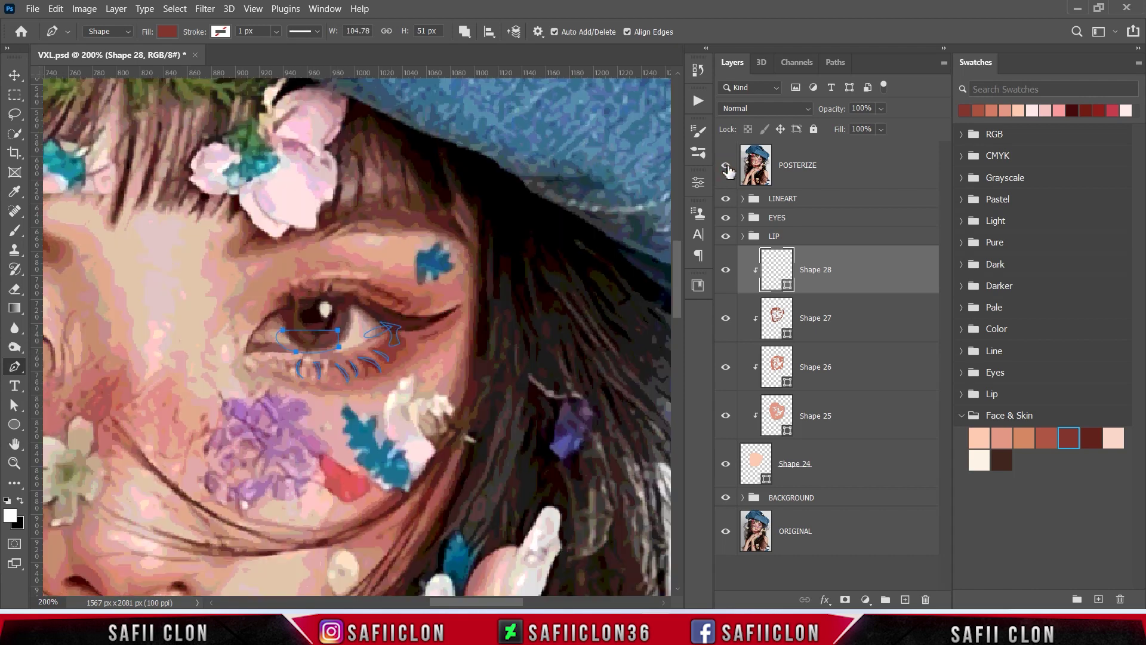
Begin the upper eyelid path with a curved point, zooming in and toggling the reference
left_click(253, 332)
left_click_drag(271, 310, 296, 299)
scroll(304, 301, "up", 1)
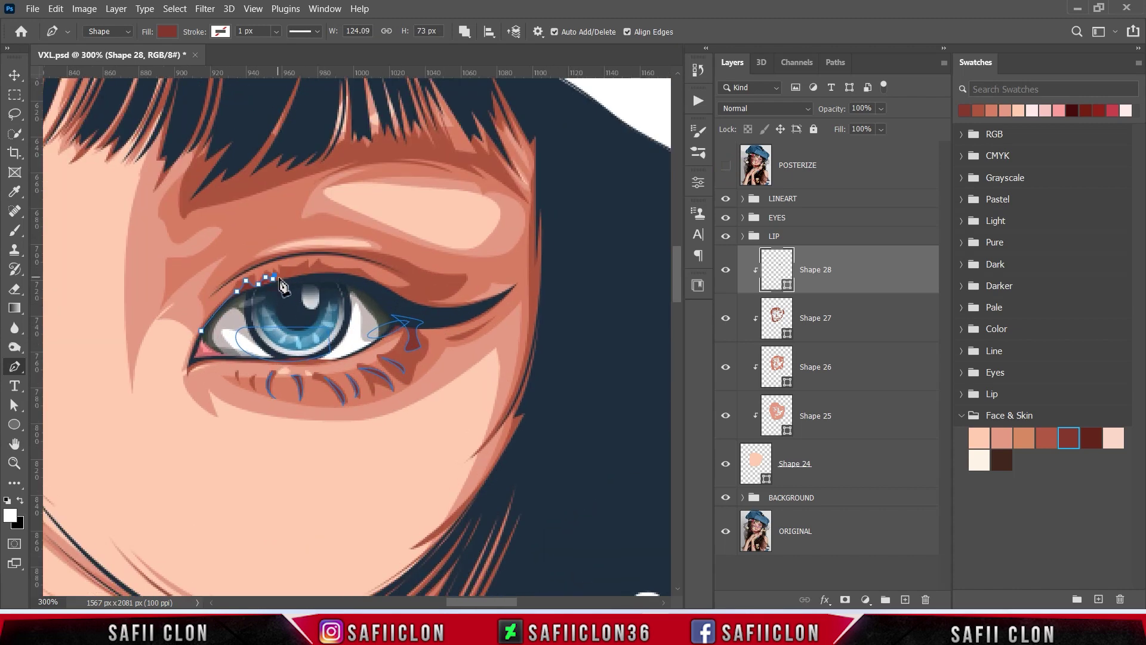
key("F2")
key("F2")
key("F2")
key("F2")
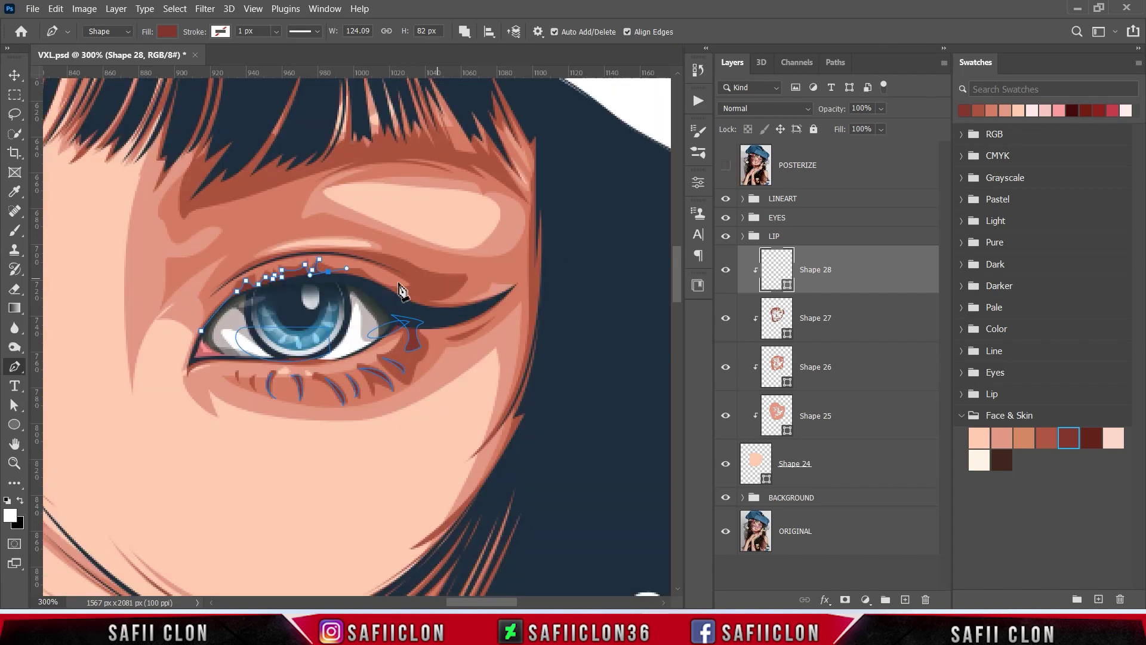
key("F2")
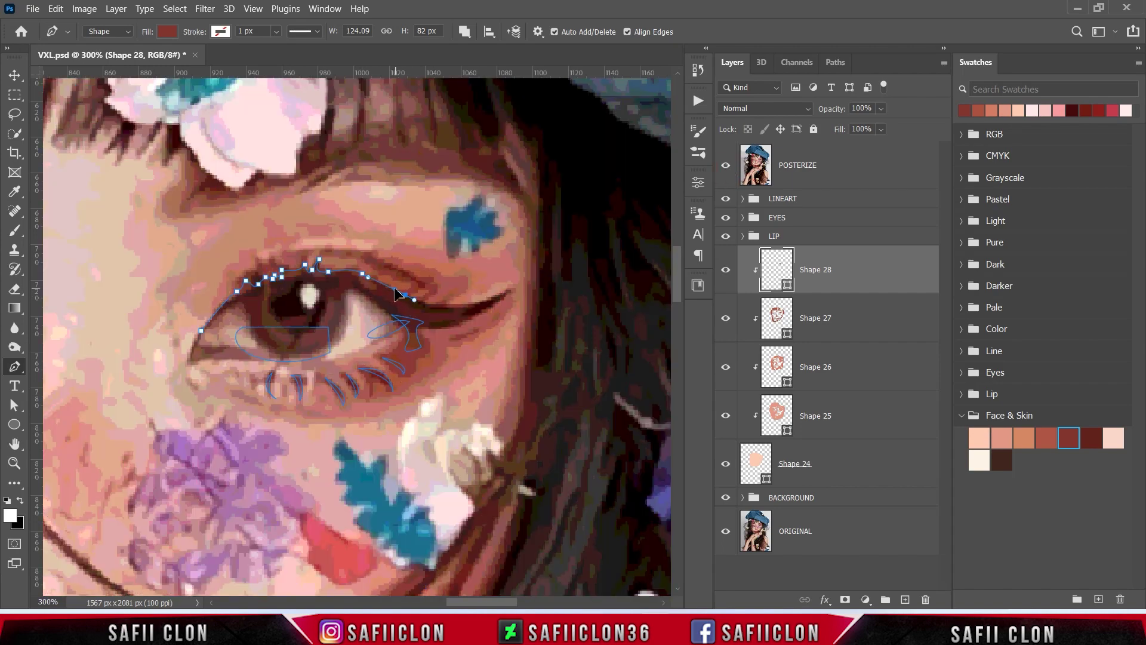
key("F2")
Shape the eyelid crease shadow from the eyeliner tip to the inner corner, raising its crease point
left_click(510, 286)
left_click_drag(415, 328, 375, 320)
left_click(213, 293)
left_click_drag(333, 247, 422, 250)
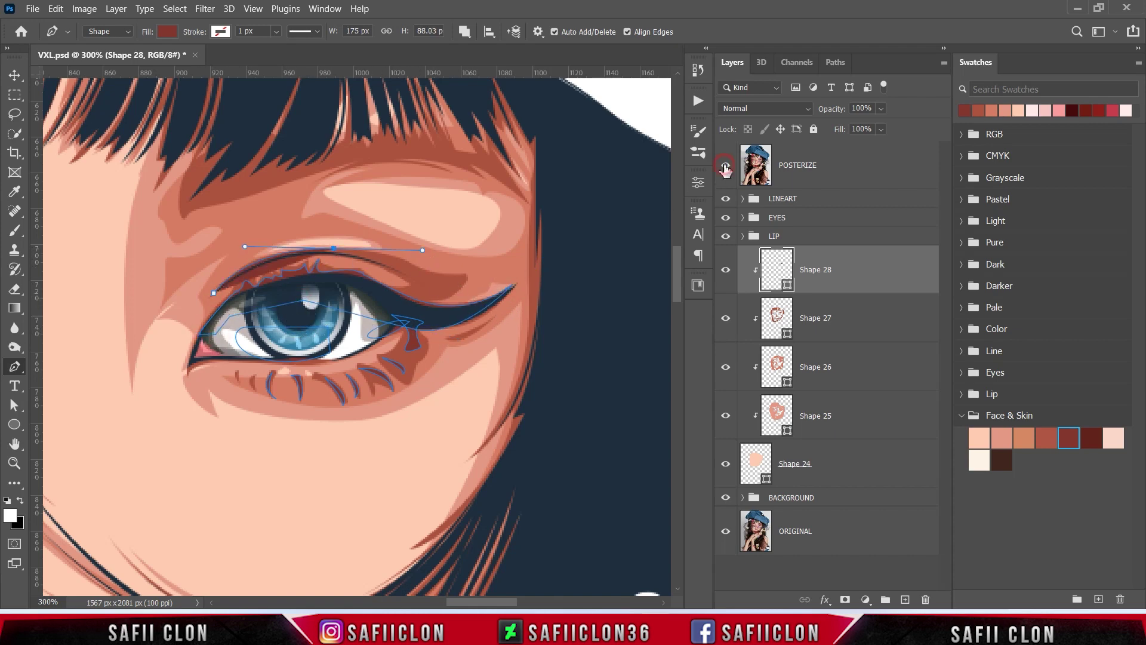
left_click(725, 167)
left_click(726, 165)
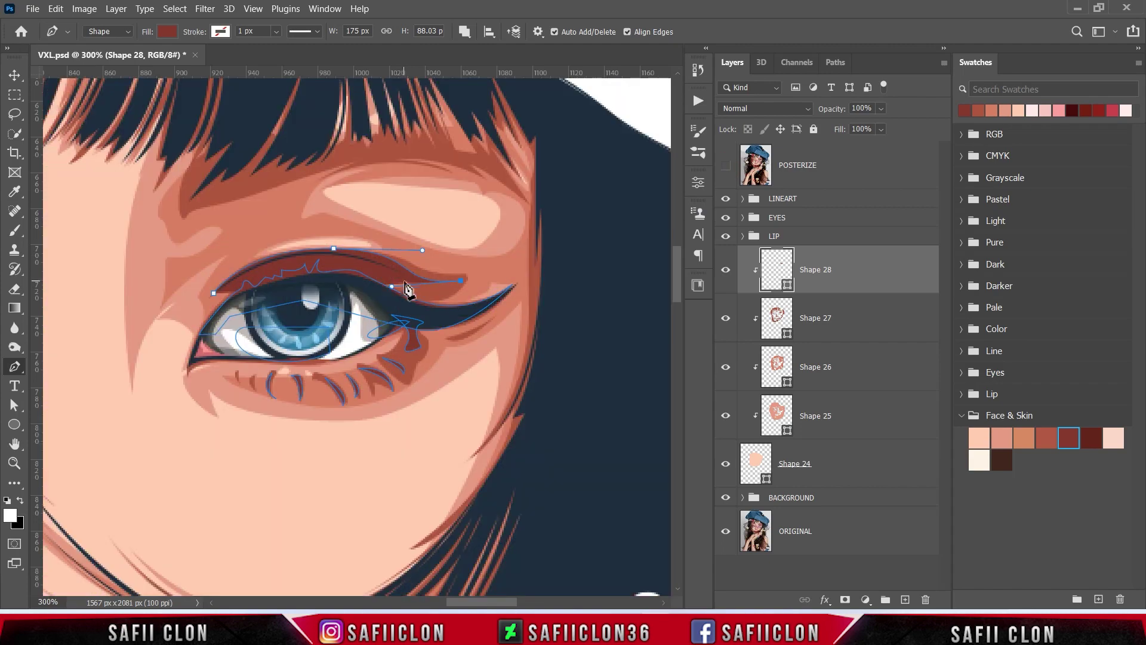
left_click_drag(391, 286, 388, 271)
left_click(116, 338, "ctrl")
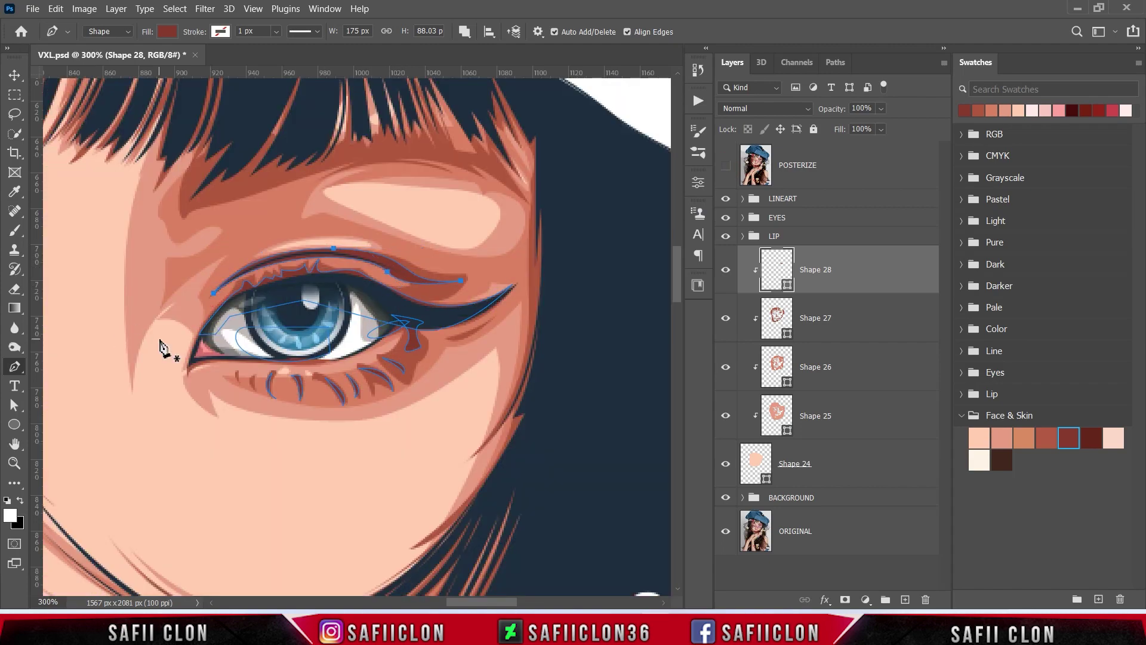
key("ctrl+minus")
key("ctrl+minus")
key("ctrl+minus")
key("ctrl+plus")
key("ctrl+plus")
key("ctrl+plus")
Outline a closed curved hair-strand shape and start points around a second strand
scroll(570, 321, "right", 5)
left_click(507, 221)
left_click(505, 275)
left_click_drag(471, 405, 440, 428)
left_click(508, 339)
left_click_drag(424, 474, 471, 448)
left_click_drag(541, 369, 558, 319)
left_click(507, 222)
left_click(475, 196)
left_click(478, 174)
left_click(463, 141)
scroll(500, 203, "left", 3)
Draw a closed dark red shading shape along the brow, tracing from the reference photo
left_click(342, 212)
left_click(345, 239)
mouse_move(354, 239)
left_mouse_down()
mouse_move(434, 218)
mouse_move(534, 233)
left_mouse_up()
left_click(725, 164)
left_click(555, 232)
left_click(523, 217)
left_click(482, 205)
left_click(460, 208)
left_click(401, 217)
left_click(381, 217)
left_click(347, 218)
Outline a curved shadow shape beside the nostril using the reference photo
left_click_drag(489, 602, 443, 603)
scroll(568, 501, "down", 3)
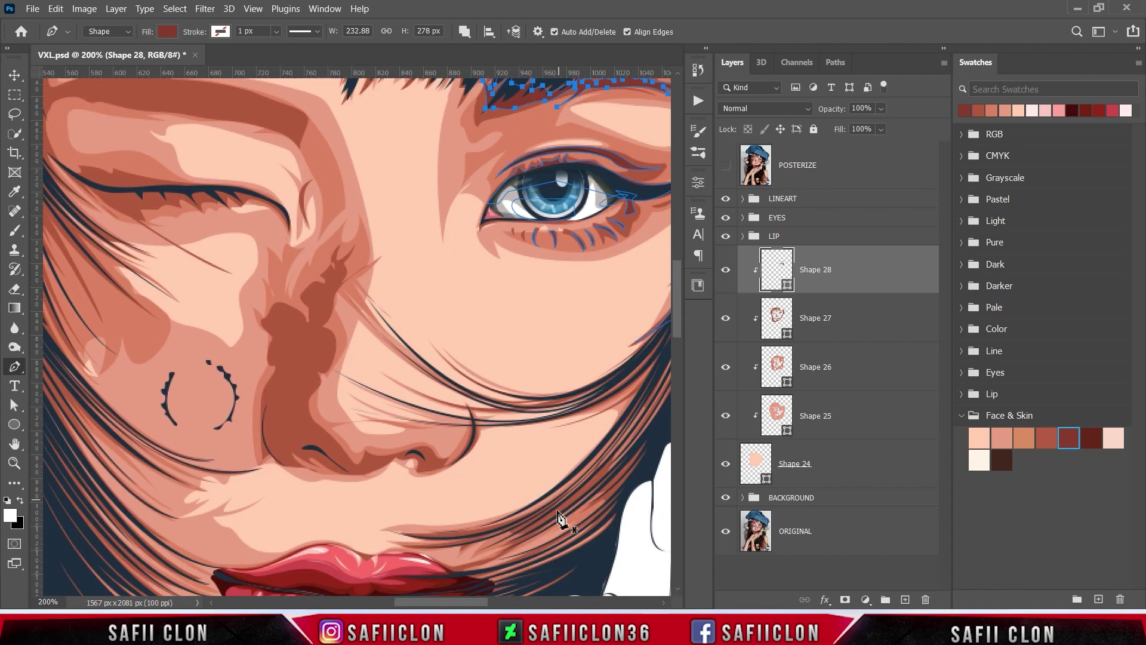
left_click(726, 165)
scroll(595, 381, "down", 2)
left_click(545, 372)
left_click_drag(512, 419, 491, 434)
left_click(726, 165)
left_click(496, 424)
left_click(476, 411)
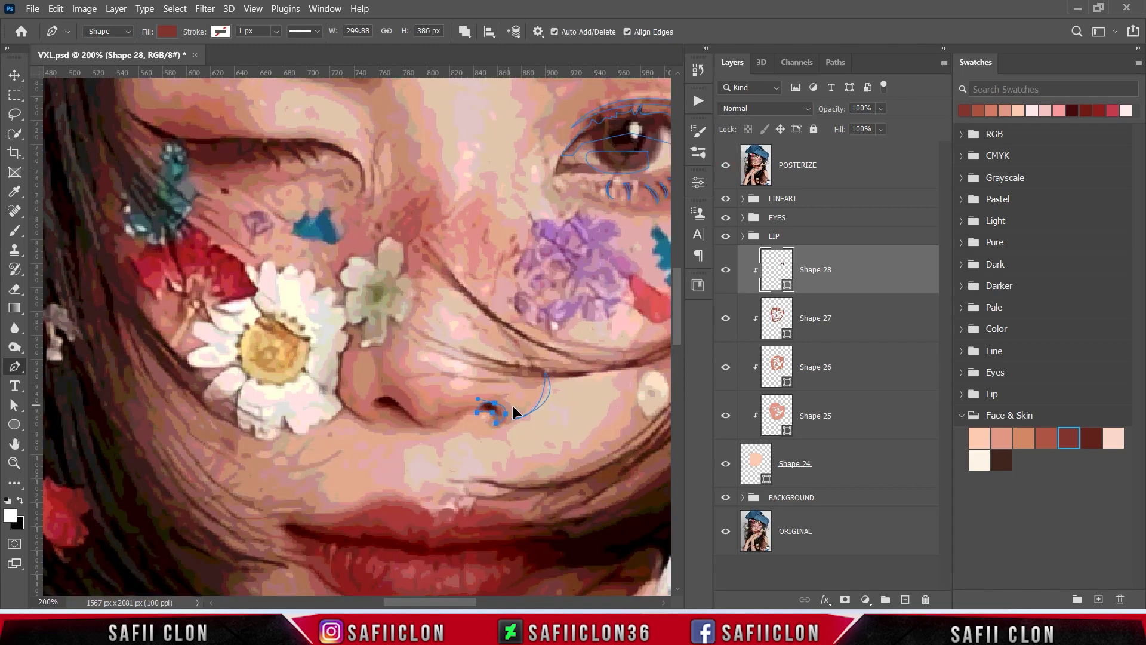
Extend the nose shadow up the nose side and bow the nostril curve outward
left_click(726, 165)
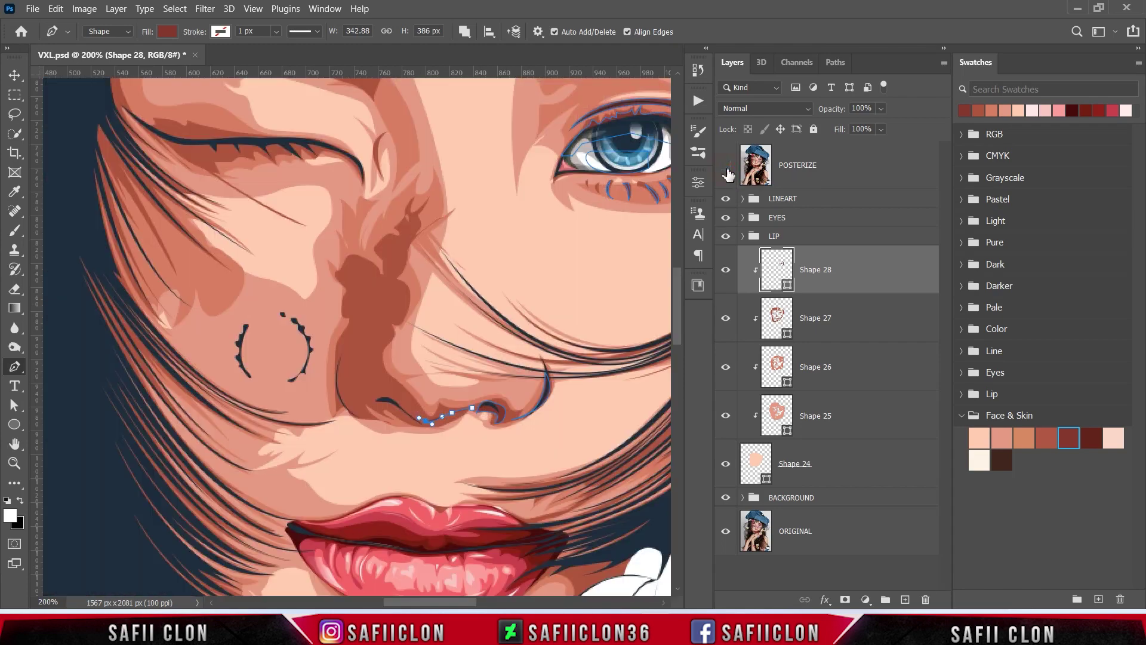
left_click_drag(393, 387, 380, 382)
left_click(726, 170)
left_click(725, 170)
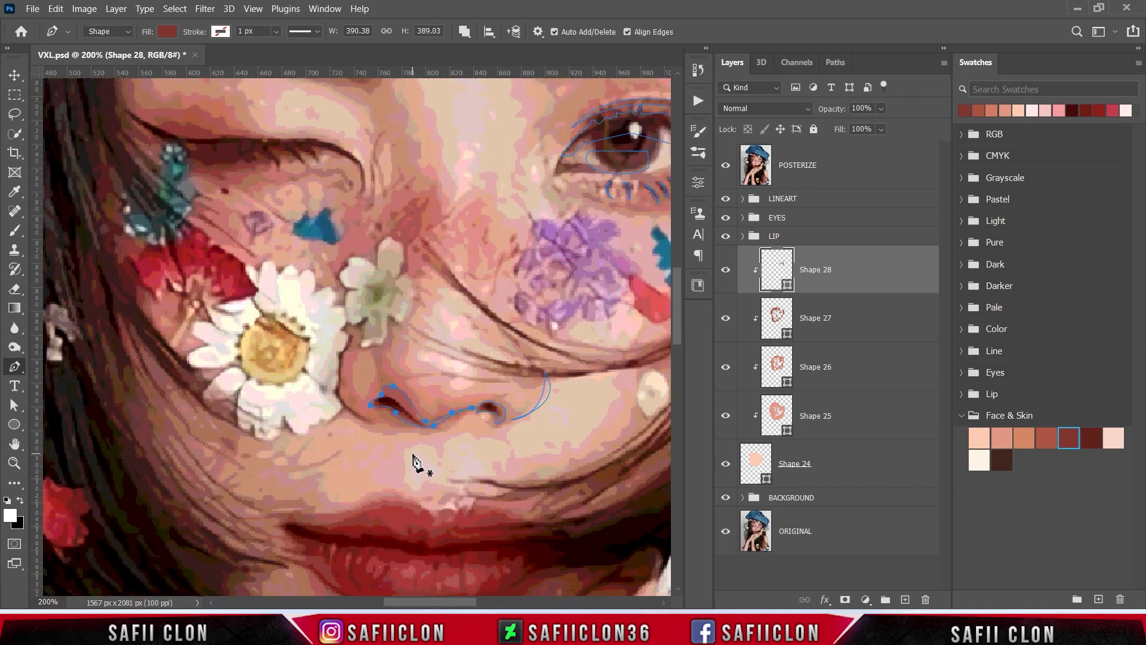
left_click(726, 166)
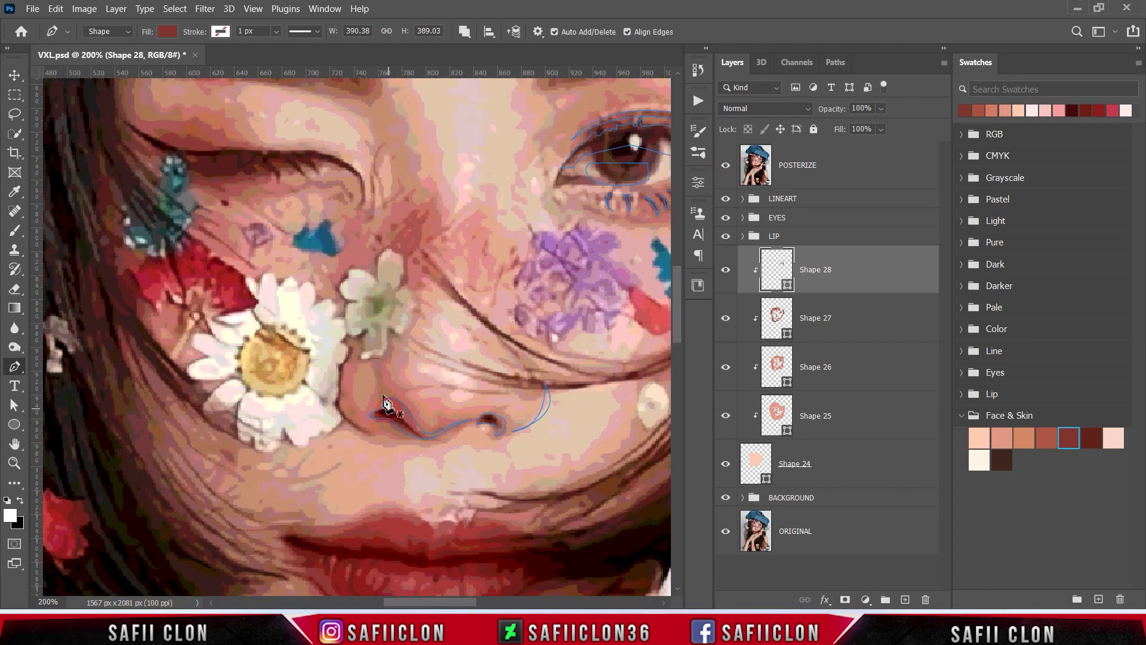
left_click_drag(382, 385, 404, 417)
Add a small closed curved shading shape at the side of the nose
left_click(345, 363)
left_click_drag(341, 409, 351, 416)
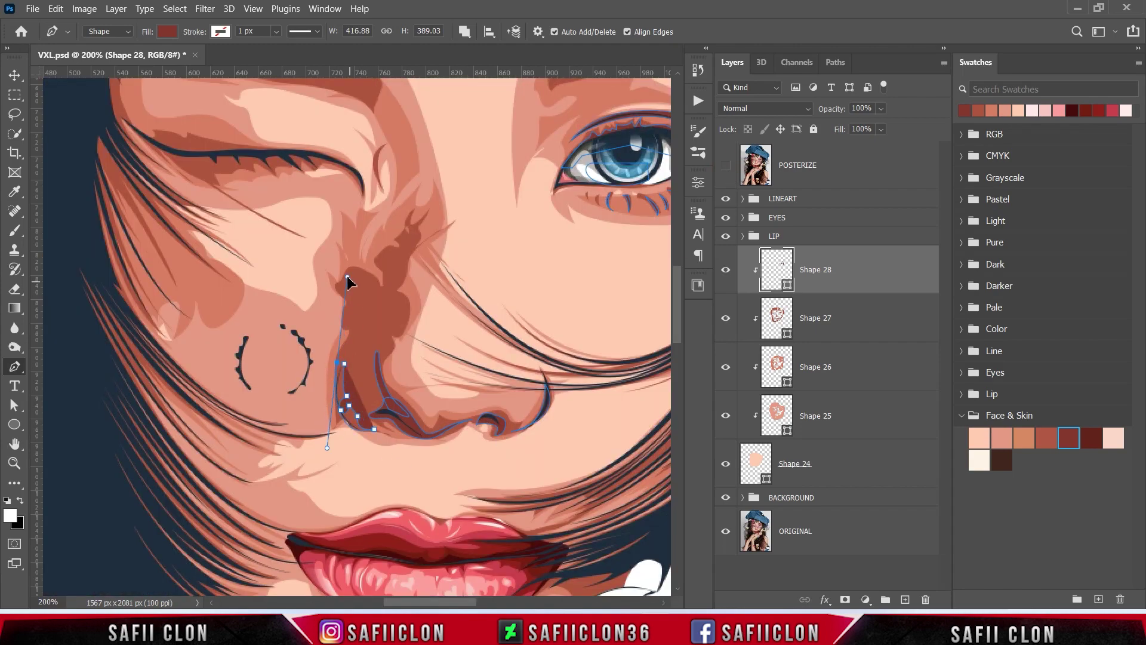
left_click(344, 363)
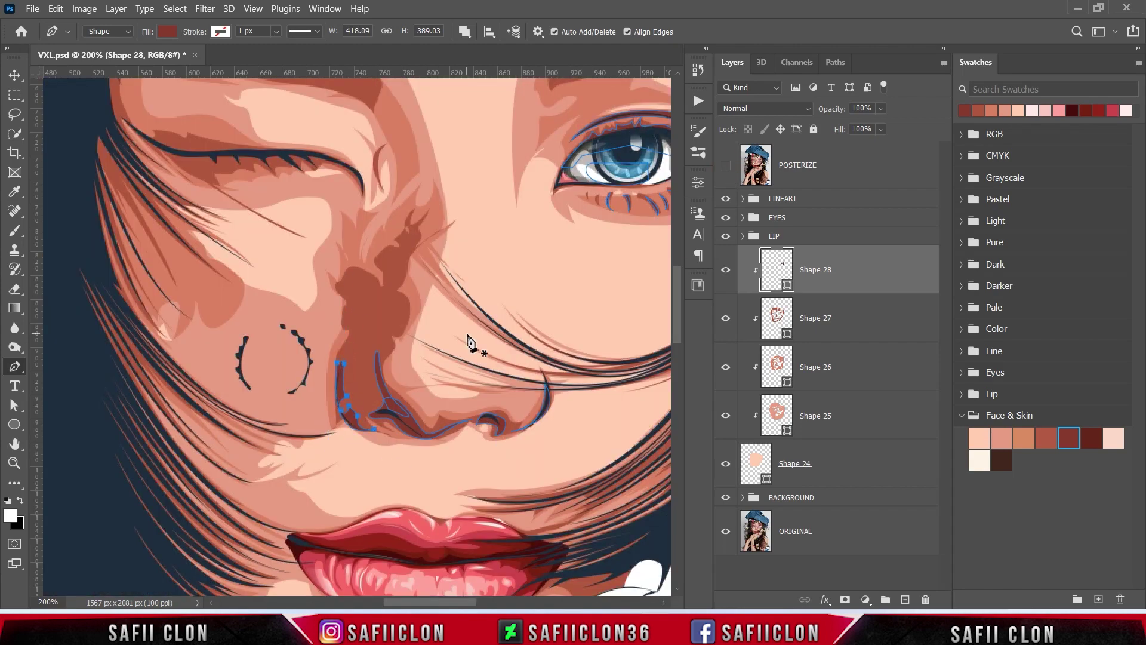
key("ctrl+minus")
key("ctrl+minus")
key("ctrl+minus")
key("ctrl+plus")
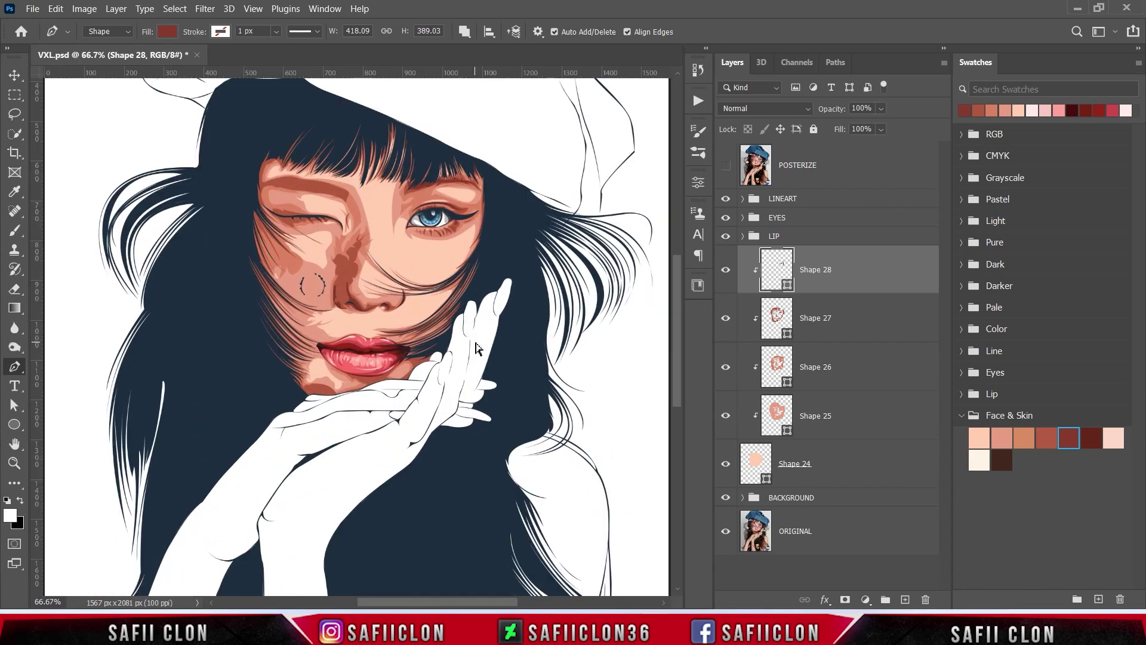
key("ctrl+plus")
key("ctrl+plus")
Draw a closed shading shape along the lower lip edge
left_click(725, 165)
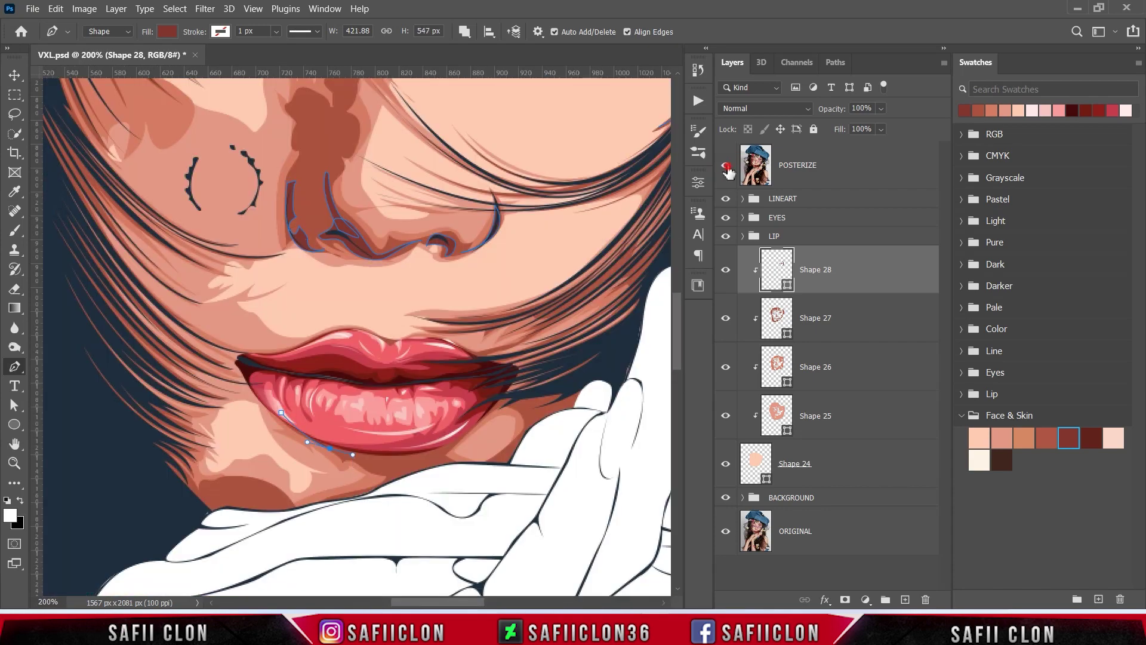
left_click(725, 164)
left_click(367, 462)
left_click(459, 440)
left_click(726, 164)
left_click_drag(499, 399, 514, 395)
left_click(416, 404)
left_click(332, 421)
left_click(281, 412)
Trace the shadow under the right lip corner, extending it up along the hand
left_click(726, 165)
left_click(524, 425)
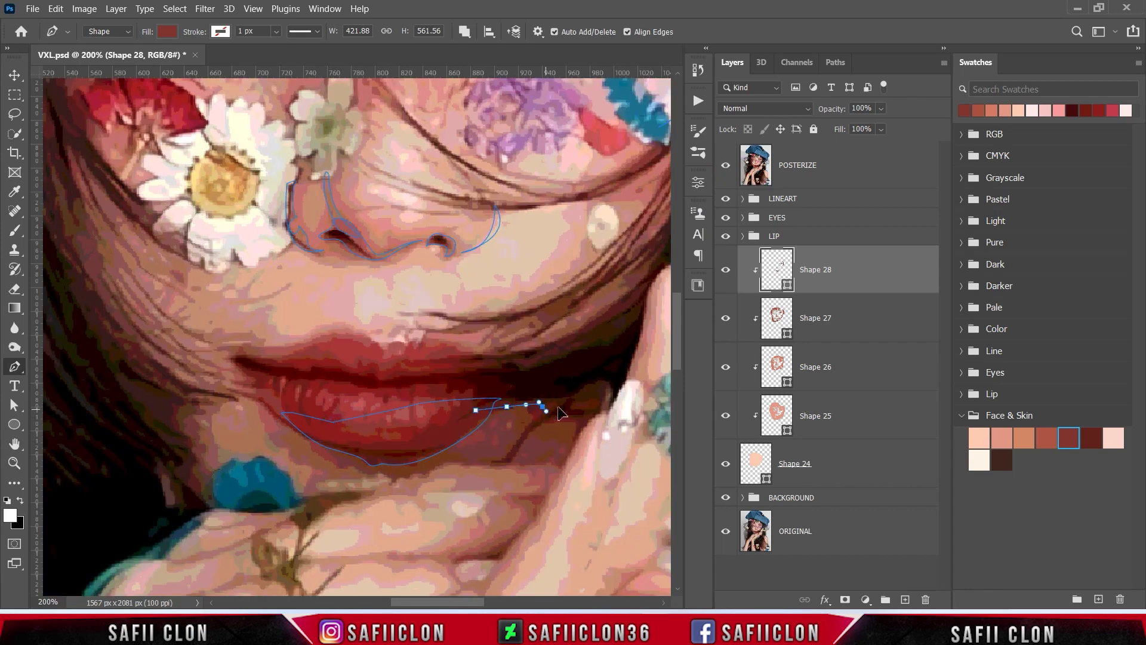
left_click(555, 408)
left_click(725, 165)
left_click(484, 464)
left_click(524, 474)
left_click(579, 426)
left_click(601, 379)
left_click(557, 381)
left_click(507, 395)
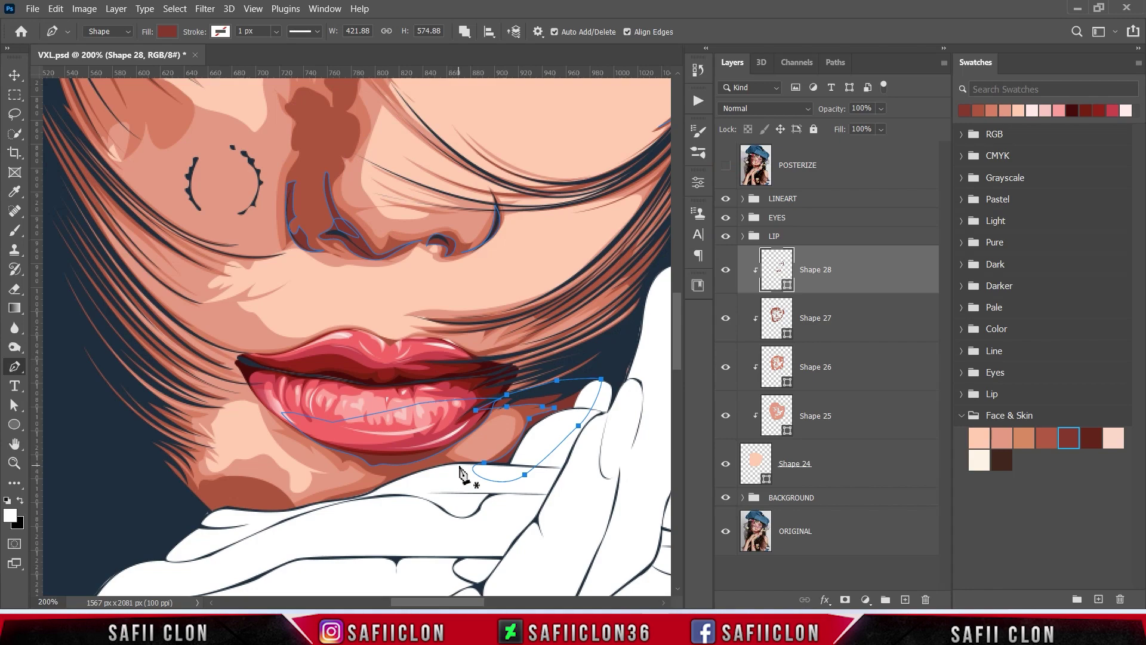
Add a closed shading shape along the hand edge below the lip
left_click(458, 465)
left_click(436, 490)
left_click(388, 511)
left_click(306, 517)
left_click(370, 494)
left_click(430, 465)
Draw a closed shadow shape under the chin
left_click(262, 517)
left_click(200, 496)
left_click(156, 456)
left_click(171, 510)
left_click(215, 544)
left_click(276, 544)
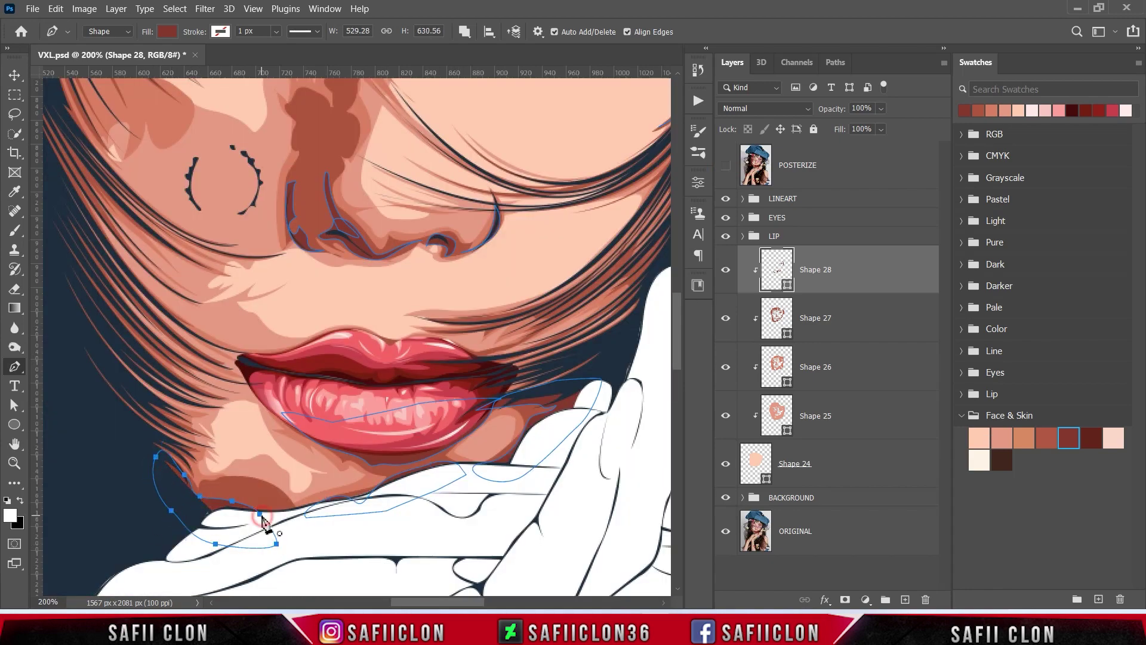
left_click_drag(353, 498, 144, 547)
Outline a closed shape along a hair strand beside the hand
left_click(481, 243)
left_click(321, 371)
left_click(443, 293)
left_click(337, 383)
left_click(436, 325)
left_click(457, 283)
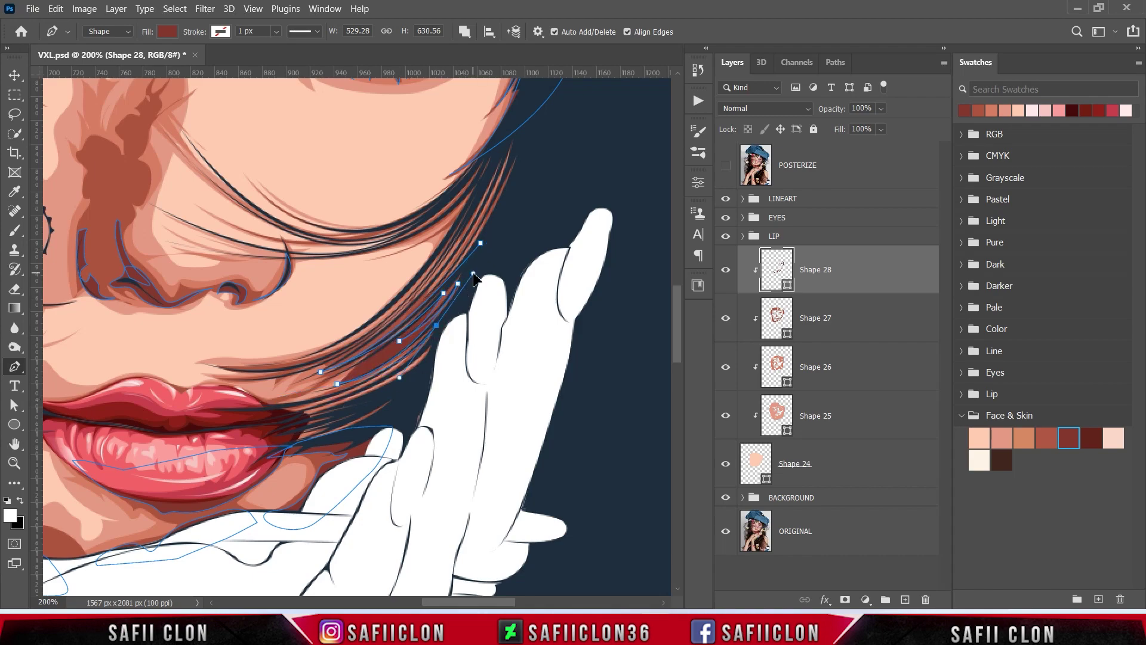
left_click(504, 255)
left_click(480, 243)
Add another closed hair-strand shape beside the hand
scroll(546, 363, "down", 3)
scroll(468, 525, "up", 2)
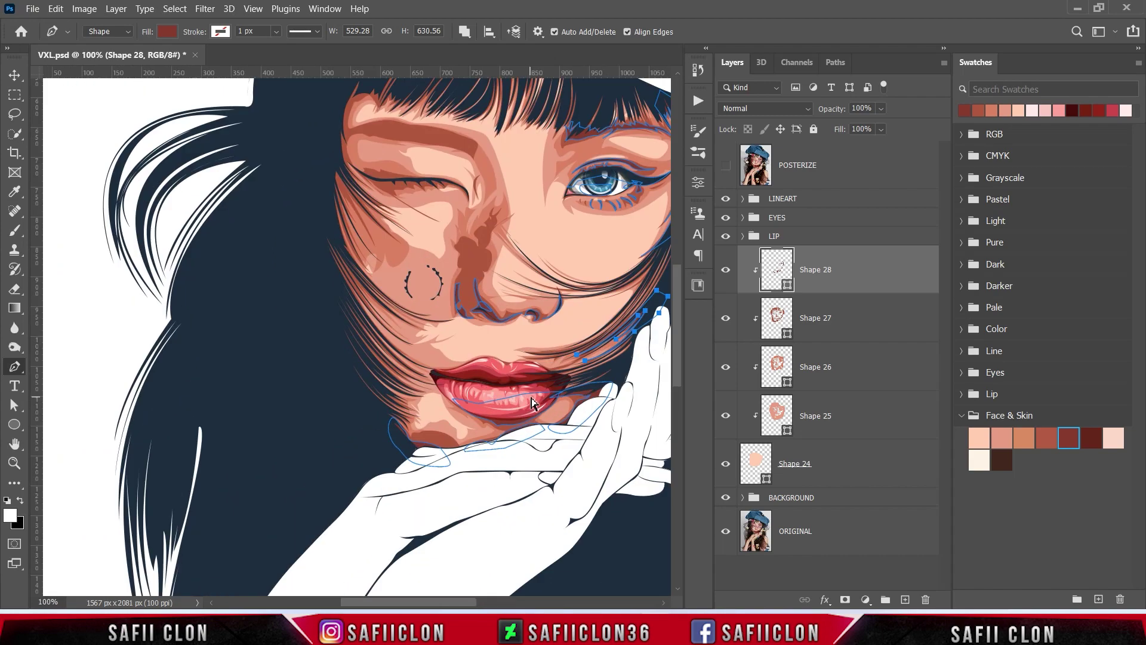
scroll(459, 291, "up", 2)
left_click(455, 294)
left_click(397, 342)
left_click(267, 365)
left_click(323, 382)
left_click(460, 276)
left_click(456, 294)
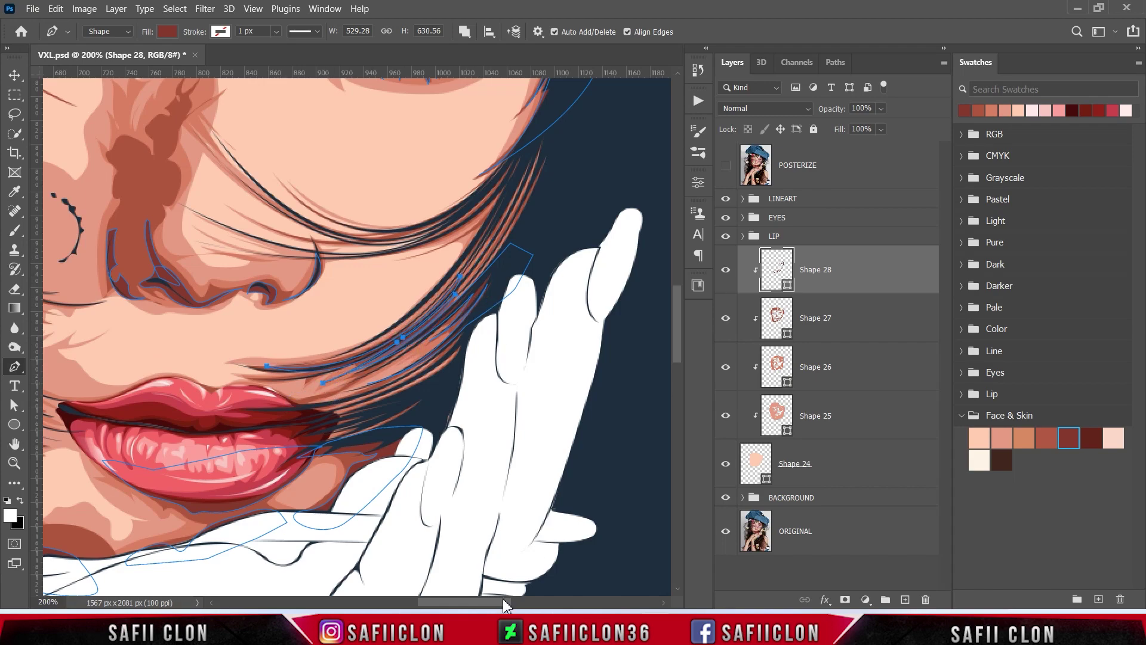
Start a shading shape tracing down the left temple edge
scroll(490, 382, "up", 3)
scroll(491, 382, "left", 7)
scroll(491, 469, "up", 3)
scroll(491, 468, "right", 3)
left_click(725, 164)
left_click(169, 264)
left_click(157, 287)
left_click(154, 325)
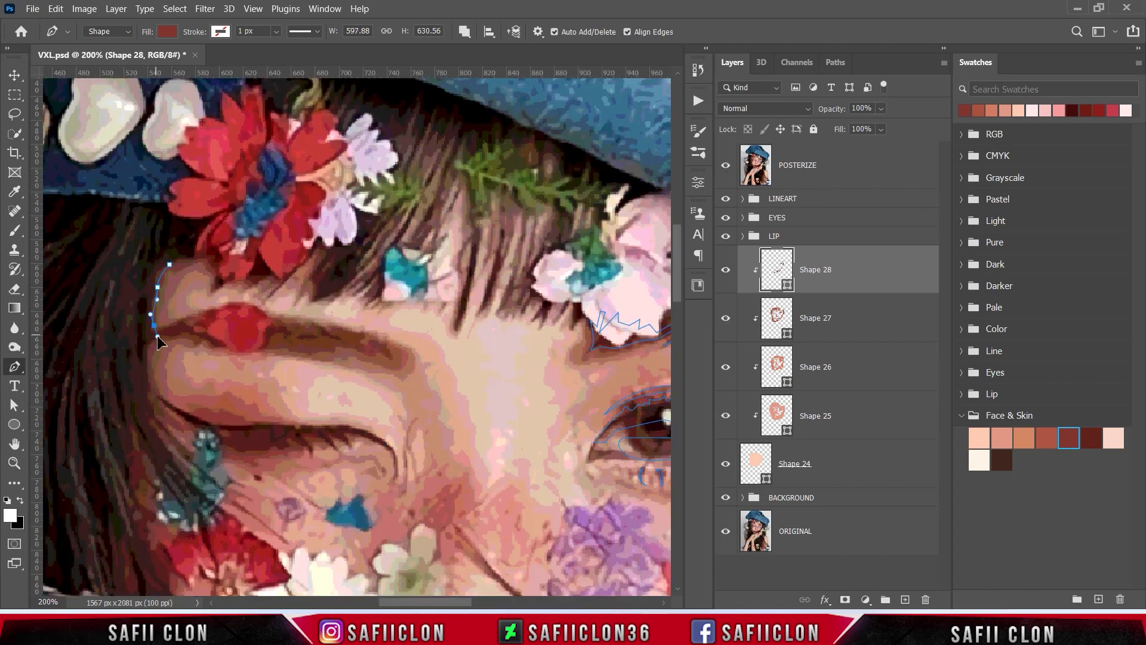
Trace Shape 28 anchors across and back along the left temple shading
left_click(184, 325)
left_click(338, 334)
left_click(290, 338)
left_click(250, 346)
left_click(180, 335)
left_click(145, 338)
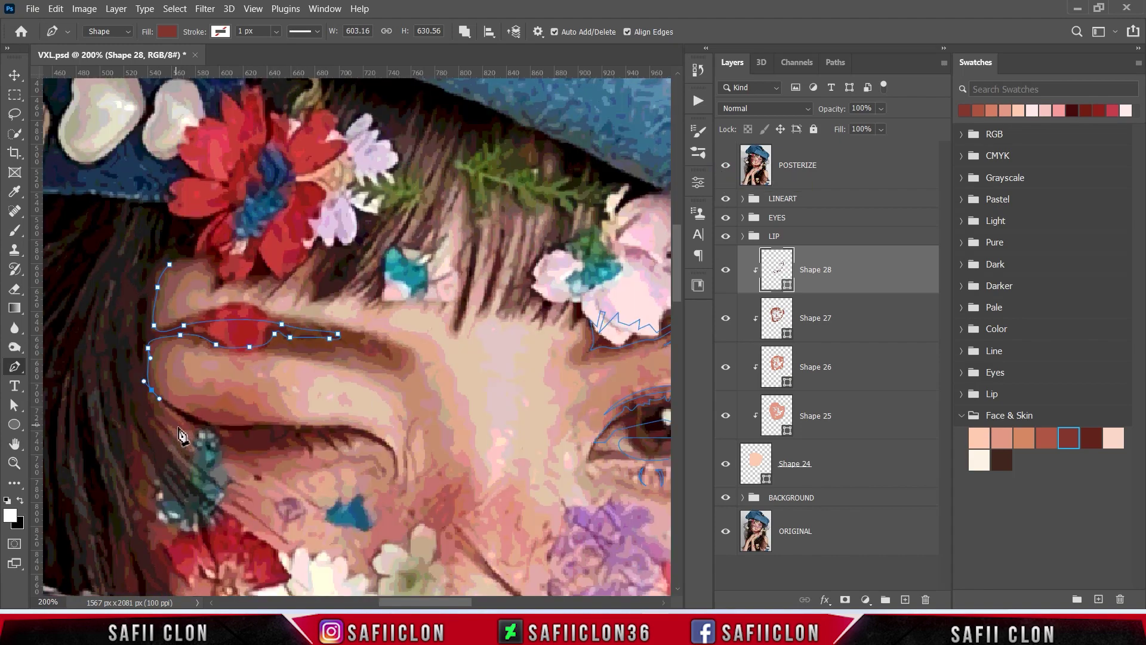
Extend the outline down the cheek, undoing a misplaced anchor and hiding POSTERIZE
left_click(152, 390)
left_click(151, 403)
left_click(182, 428)
scroll(183, 428, "down", 3)
left_click(238, 413)
left_click(303, 442)
key("ctrl+z")
key("ctrl+comma")
mouse_move(239, 422)
left_mouse_down()
mouse_move(157, 370)
mouse_move(173, 418)
left_mouse_up()
Trace around the cheek hair strand and along the lower strand
left_click(256, 447)
left_click(261, 483)
left_click(169, 385)
left_click(149, 391)
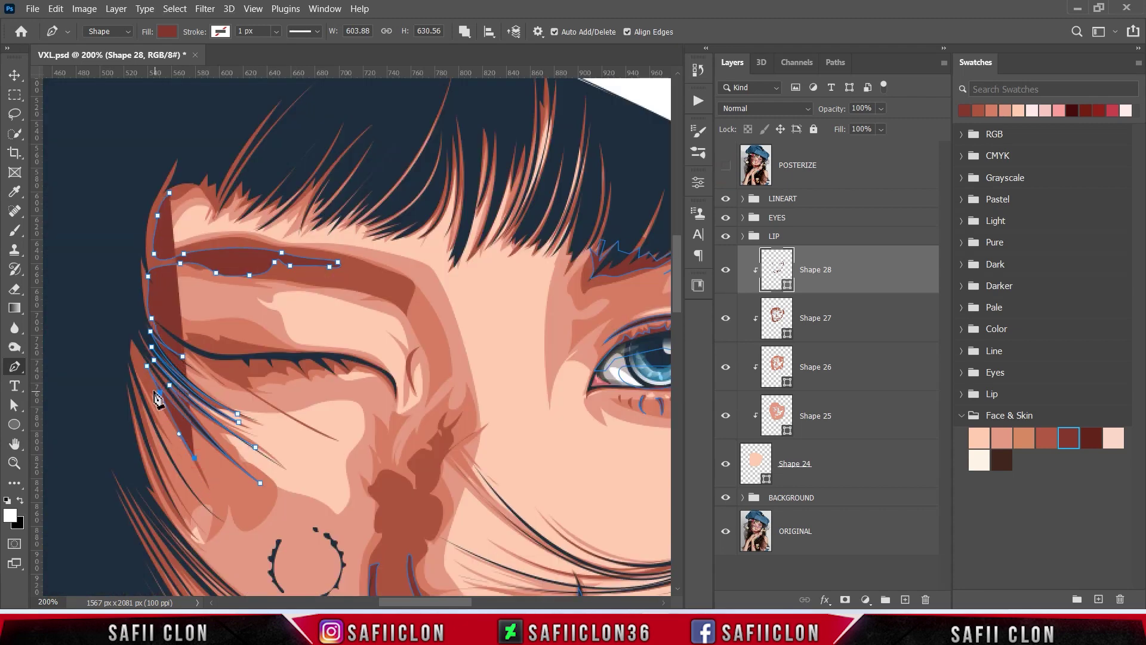
left_click(133, 365)
left_click(146, 486)
left_click(214, 514)
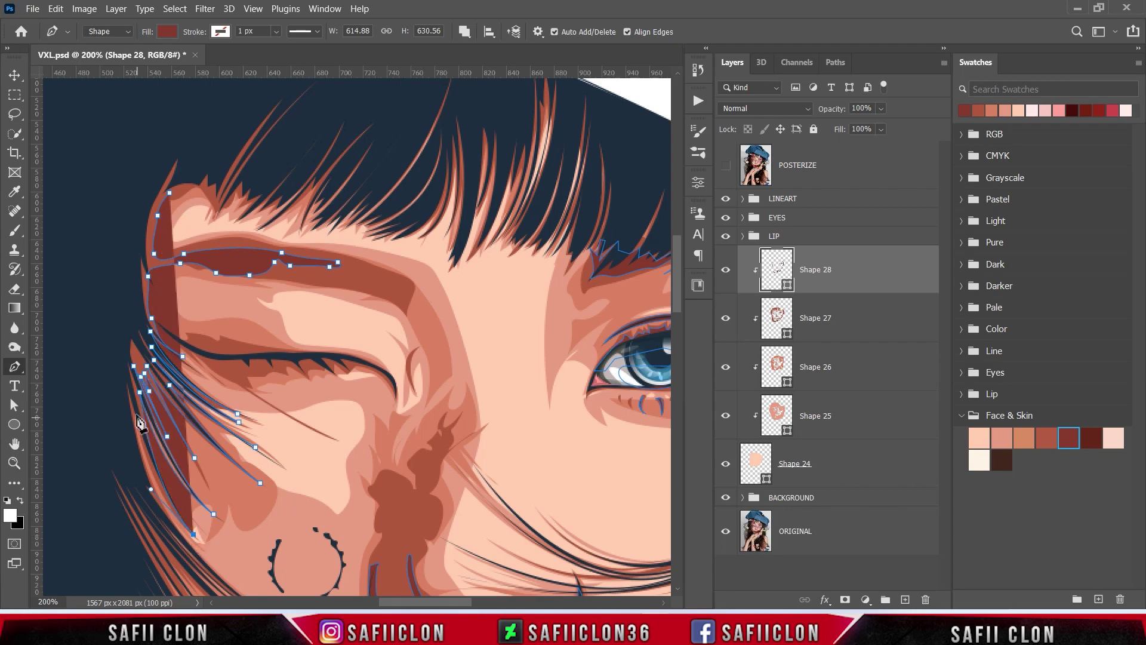
scroll(187, 448, "down", 2)
scroll(188, 449, "left", 5)
Outline another cheek hair strand down to its tip and back up
left_click_drag(438, 212, 512, 175)
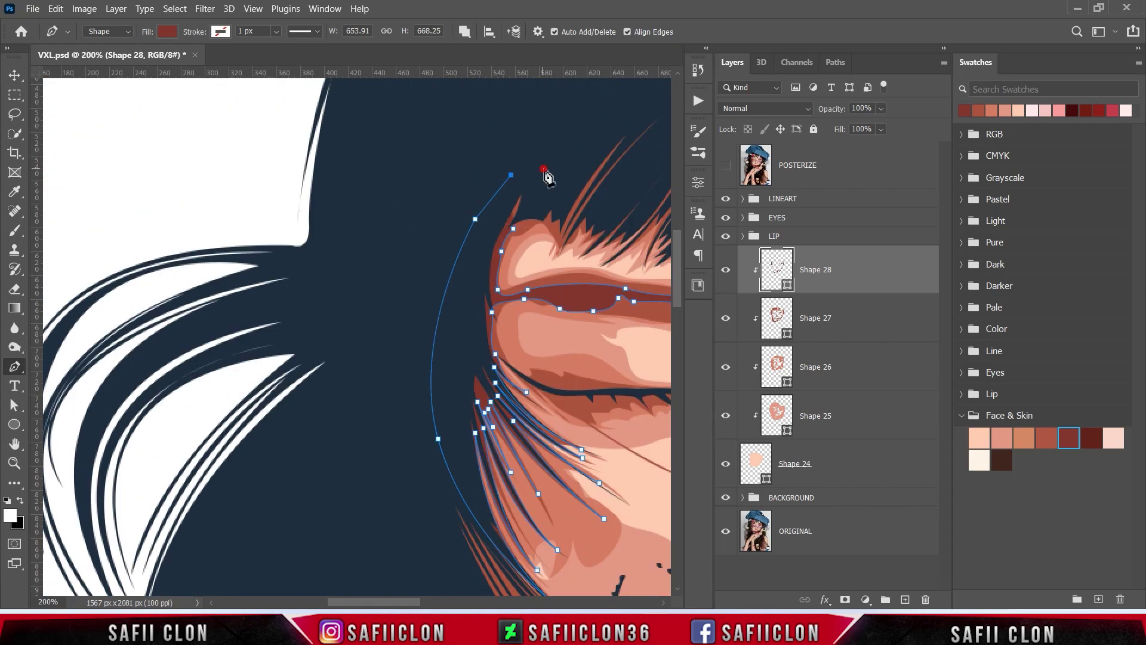
scroll(401, 608, "right", 5)
left_click(361, 361)
left_click(274, 257)
mouse_move(399, 421)
left_mouse_down()
mouse_move(471, 457)
mouse_move(489, 501)
left_mouse_up()
left_click(288, 309)
left_click(313, 361)
left_click(427, 458)
left_click(299, 353)
left_click(442, 486)
left_click(304, 382)
left_click(308, 379)
Draw and close a further hair-strand shape on Shape 28
left_click(237, 180)
left_click(223, 183)
scroll(222, 184, "down", 3)
left_click(274, 227)
left_click_drag(391, 355, 443, 367)
left_click(290, 266)
left_click(413, 388)
left_click(304, 312)
left_click(417, 400)
left_click_drag(296, 311, 343, 385)
left_click(247, 272)
left_click(242, 302)
left_click(287, 370)
Begin a shape along the winking eye's closed eyelid, checking against POSTERIZE
scroll(358, 298, "up", 2)
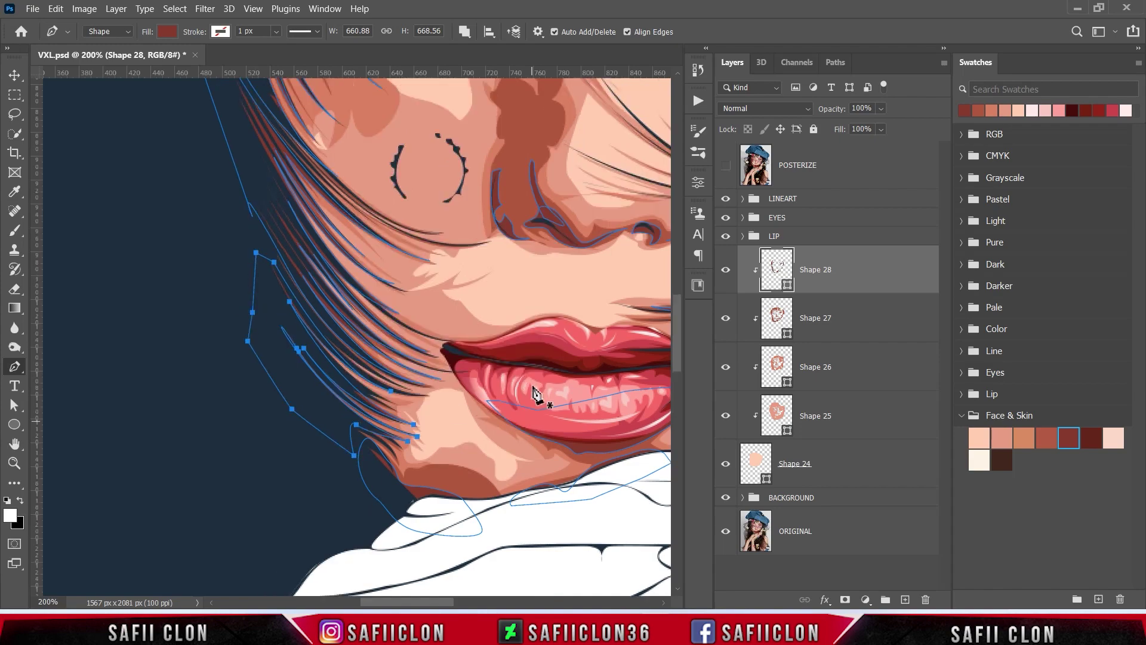
key("ctrl+minus")
left_click(725, 165)
key("ctrl+plus")
scroll(358, 334, "up", 1)
left_click(271, 263)
left_click_drag(367, 305, 428, 302)
left_click(409, 303)
left_click(725, 164)
left_click(491, 313)
left_click(519, 346)
left_click(725, 165)
Trace the lash spikes along the closed eyelid's lash line
left_click(474, 323)
left_click(455, 325)
left_click(423, 313)
left_click(405, 321)
left_click(396, 318)
left_click(389, 315)
left_click(363, 329)
left_click(726, 165)
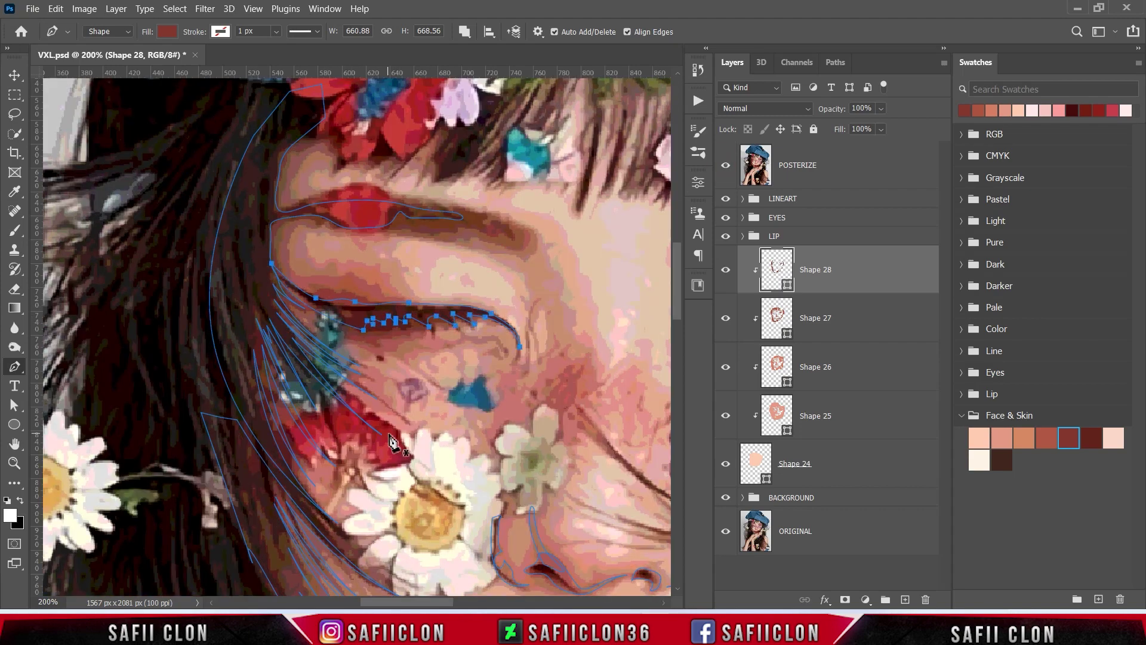
scroll(461, 404, "down", 3)
scroll(461, 404, "down", 3)
left_click(725, 165)
scroll(594, 436, "up", 2)
Draw and close a curved shape around a fringe hair spike
left_click(518, 196)
left_click(525, 206)
left_click(477, 276)
left_click_drag(478, 276, 465, 286)
left_click(415, 263)
left_click_drag(456, 176, 437, 129)
left_click(474, 177)
Trace and close a zigzag shape along the fringe
left_click(324, 239)
left_click(349, 257)
left_click(395, 202)
left_click(363, 250)
left_click(400, 233)
left_click(435, 206)
left_click(414, 173)
left_click(346, 182)
left_click(324, 239)
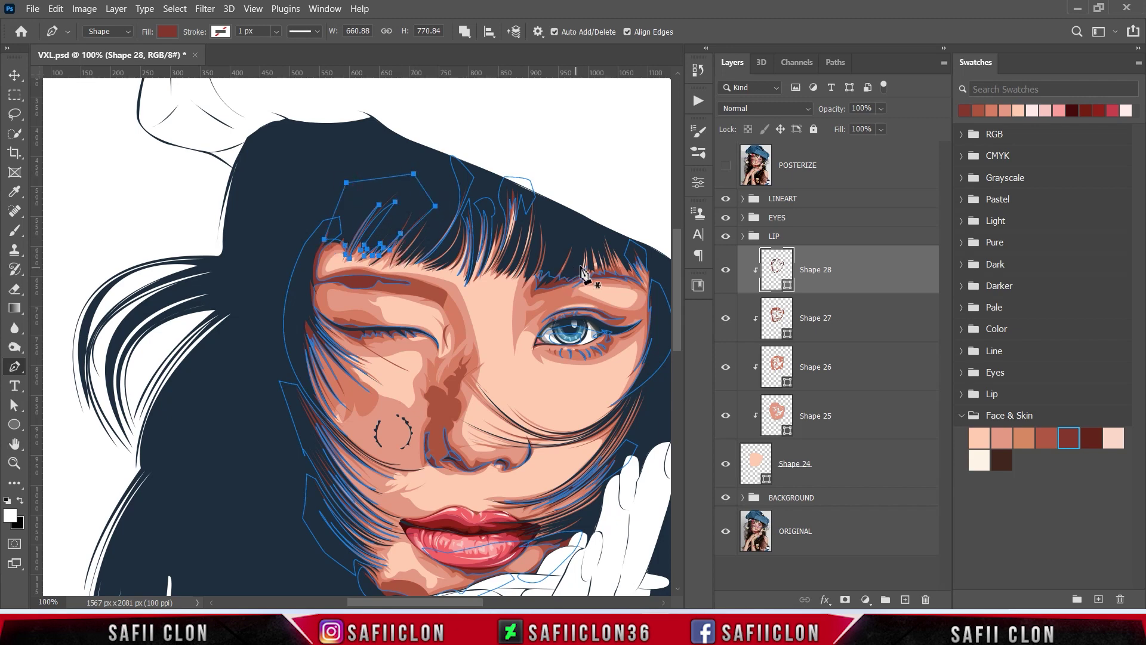
Finish the Shape 28 path and zoom out to view the whole portrait
key("Escape")
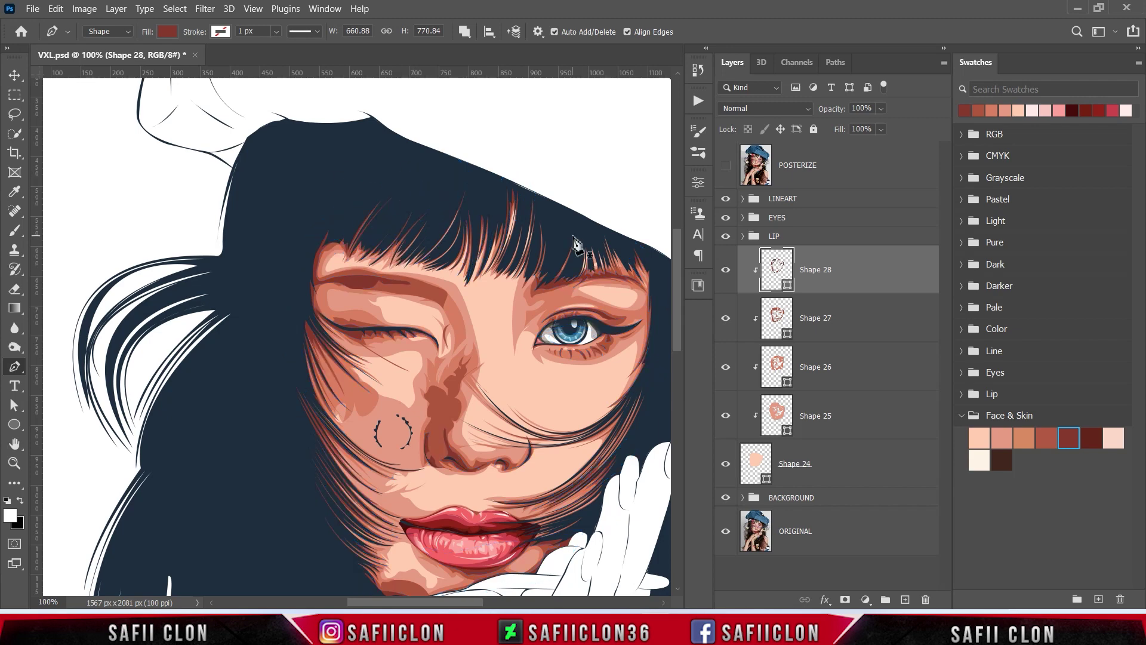
key("ctrl+minus")
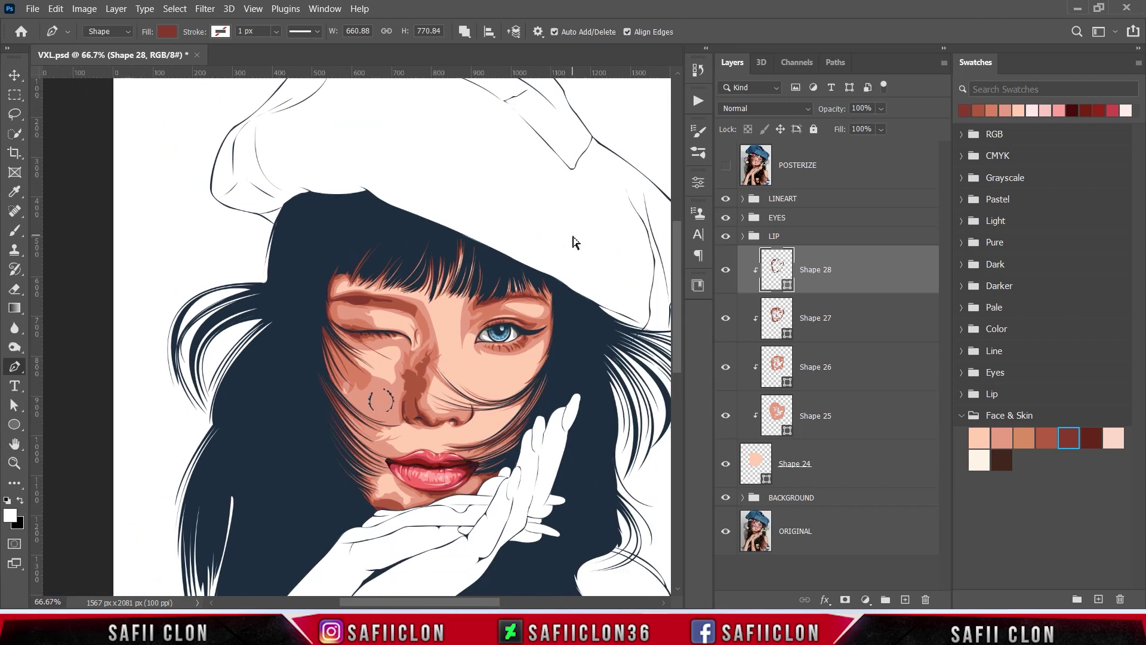
key("ctrl+minus")
key("ctrl+minus")
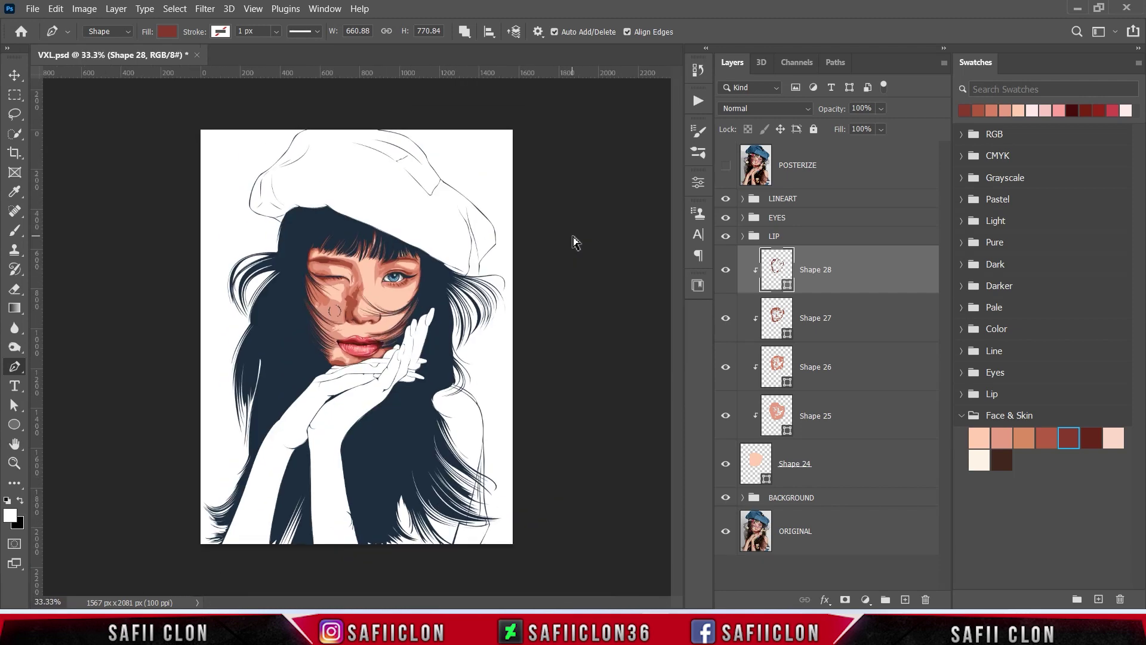
key("ctrl+plus")
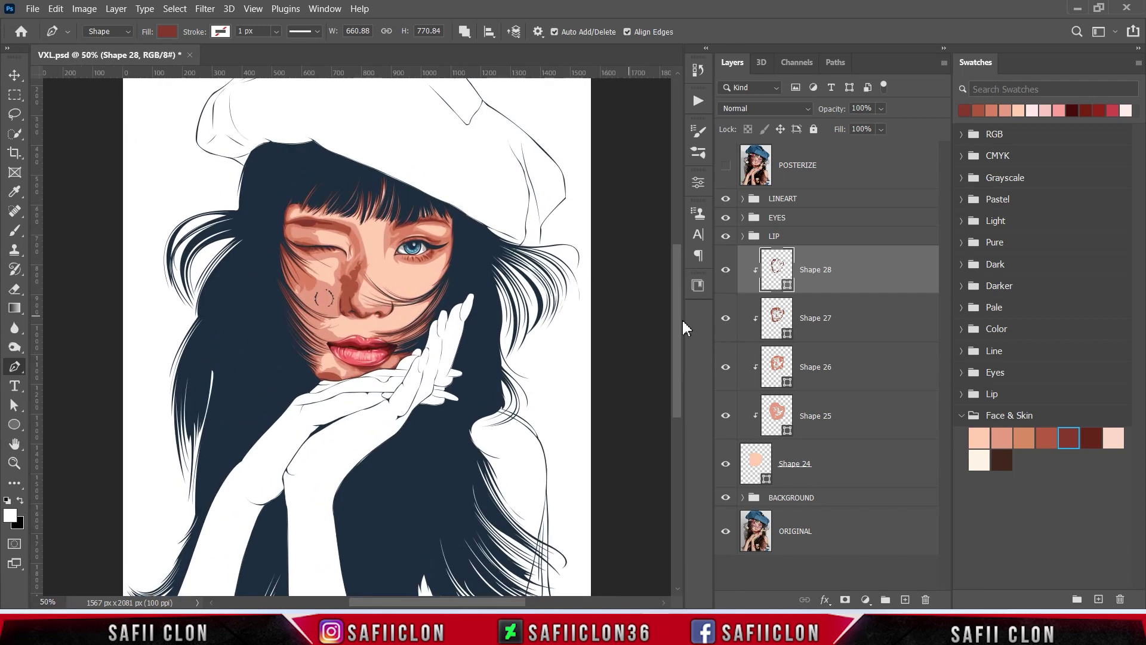
Toggle Shape 28 and Shape 27 visibility to compare, then select Shape 27
left_click(727, 272)
left_click(726, 272)
left_click(728, 321)
left_click(727, 320)
left_click(727, 320)
left_click(872, 321)
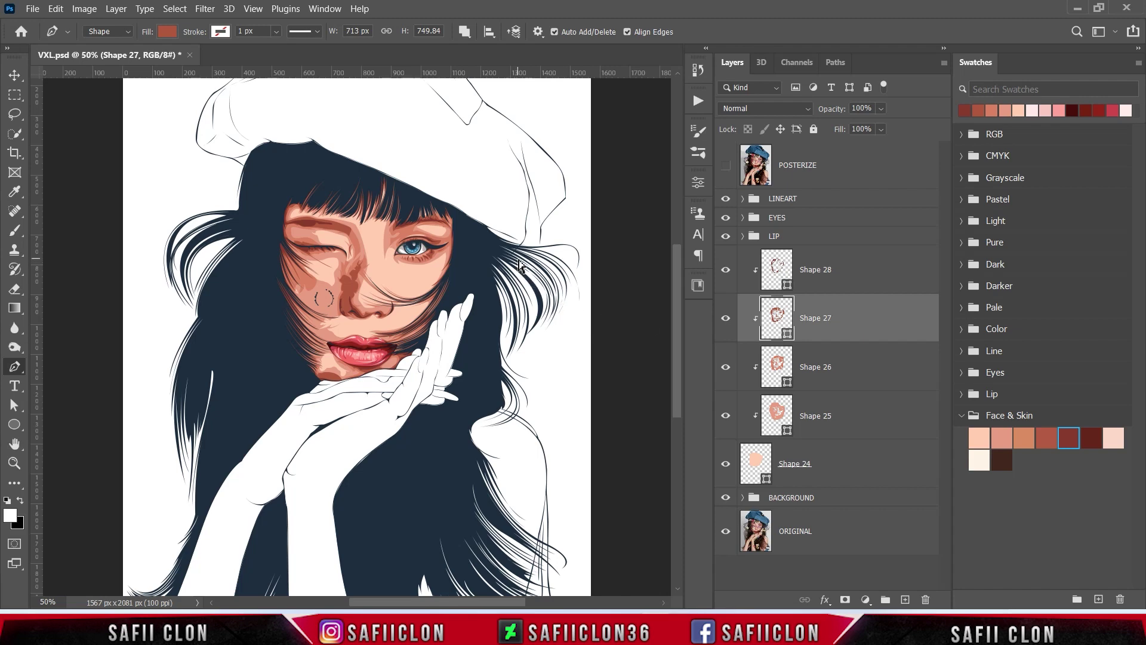
Set Path Operations to Subtract Front Shape and zoom in on the nose with POSTERIZE shown
left_click(464, 31)
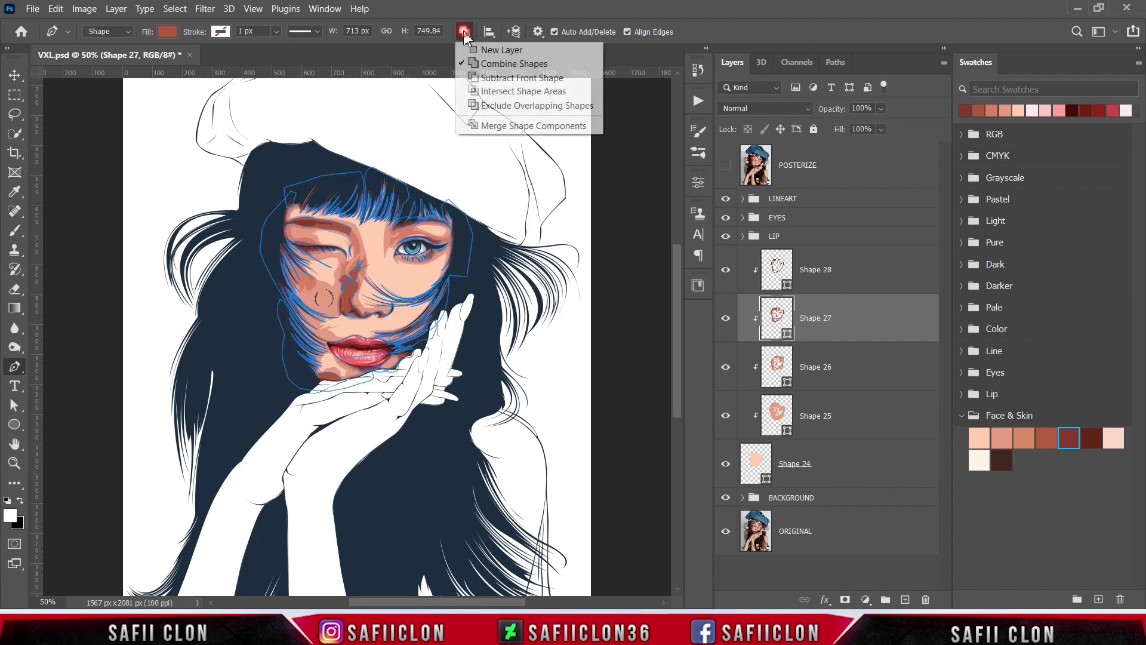
left_click(505, 76)
key("ctrl+plus")
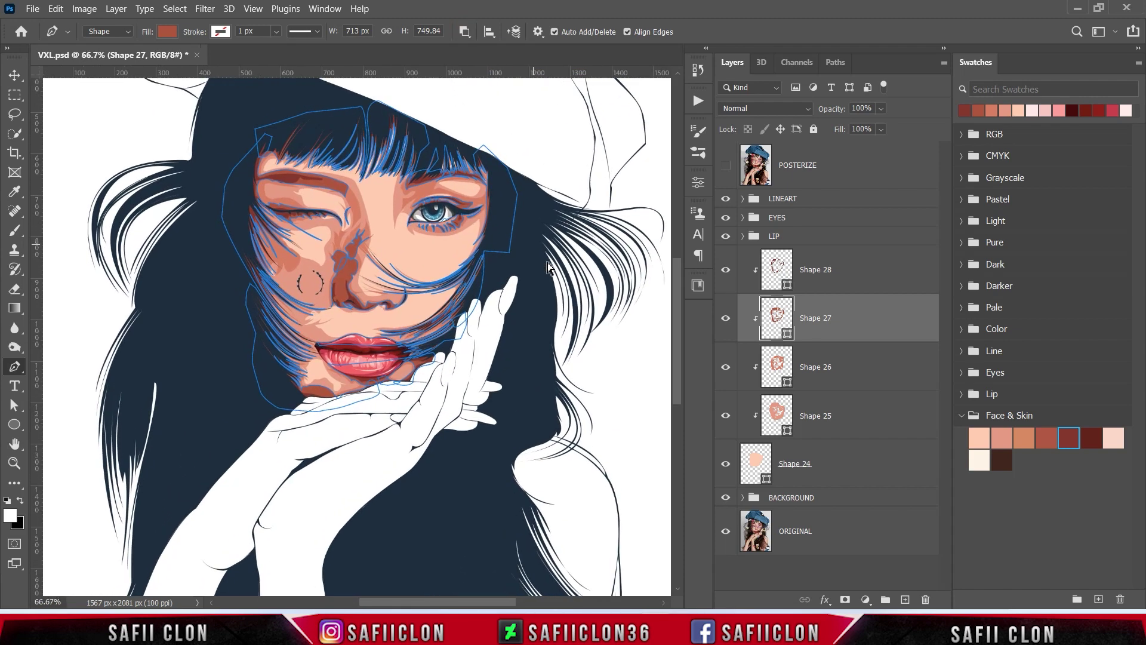
key("ctrl+plus")
scroll(517, 262, "up", 3)
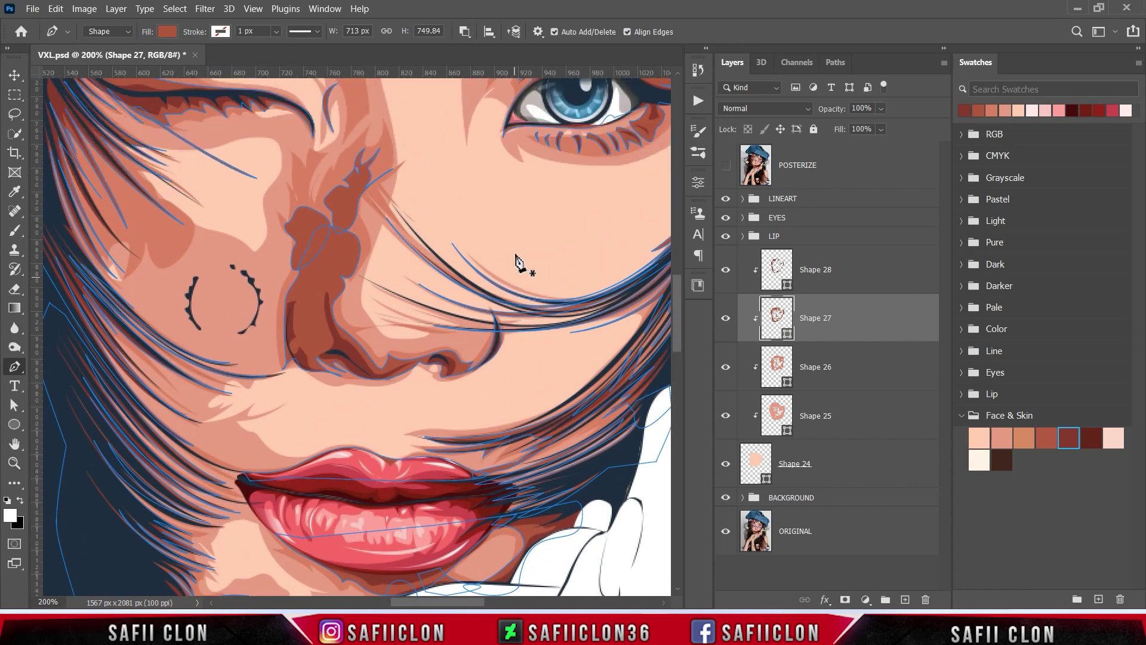
scroll(516, 262, "up", 2)
scroll(517, 262, "up", 1)
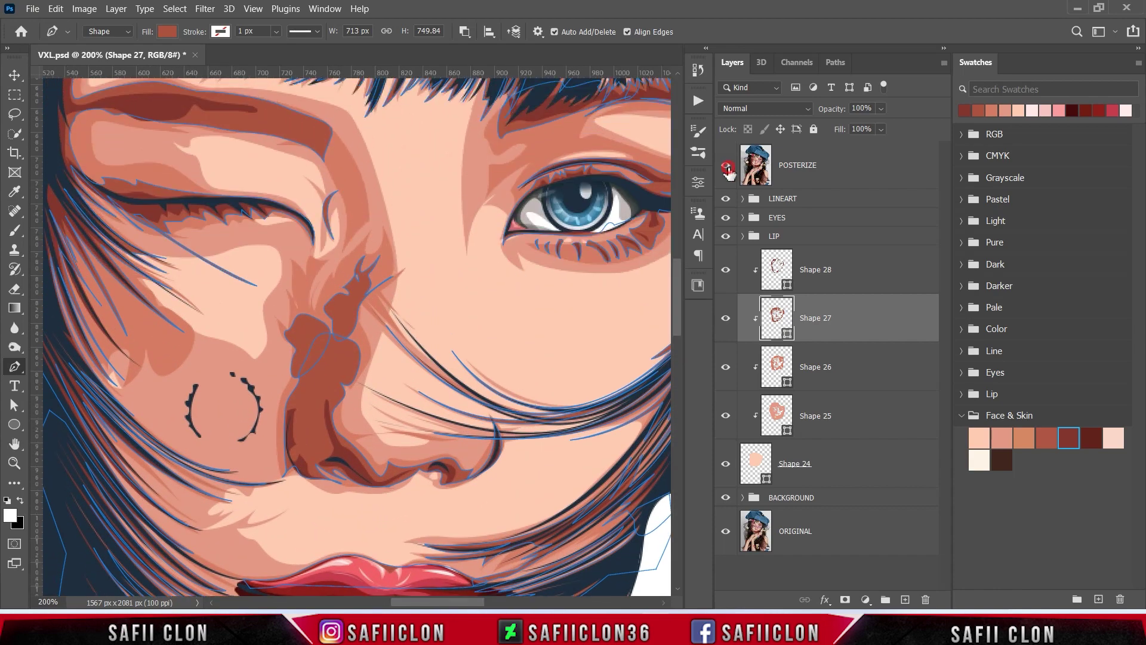
left_click(725, 166)
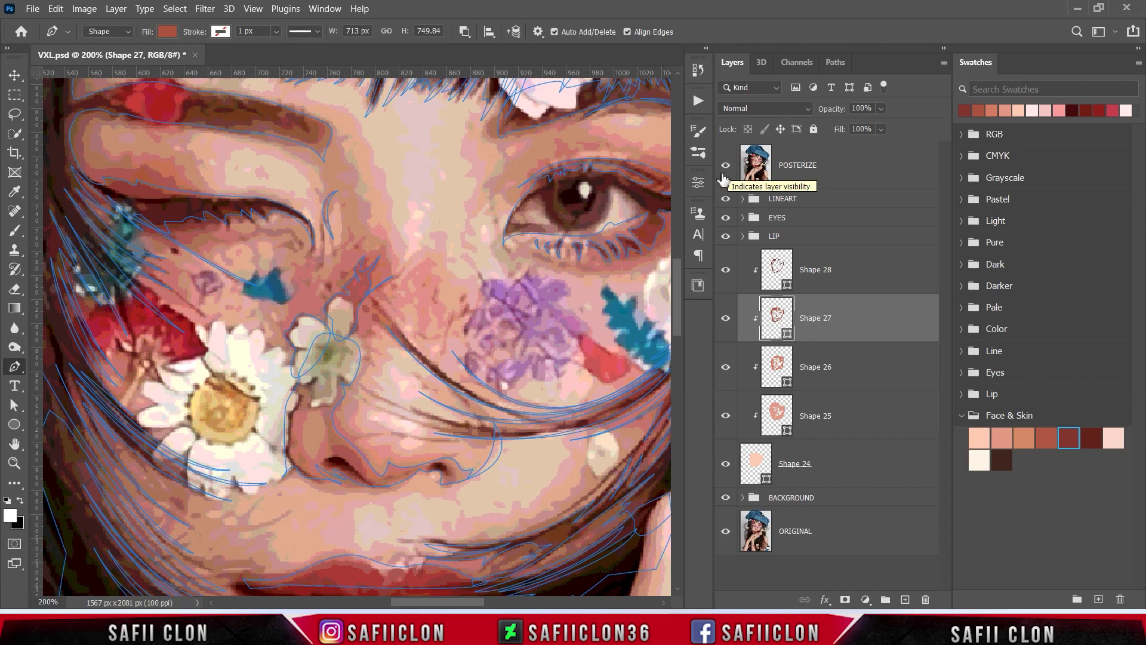
Draw the nostril-shaped cutout beside the nose, then hide POSTERIZE and zoom out
left_click(321, 411)
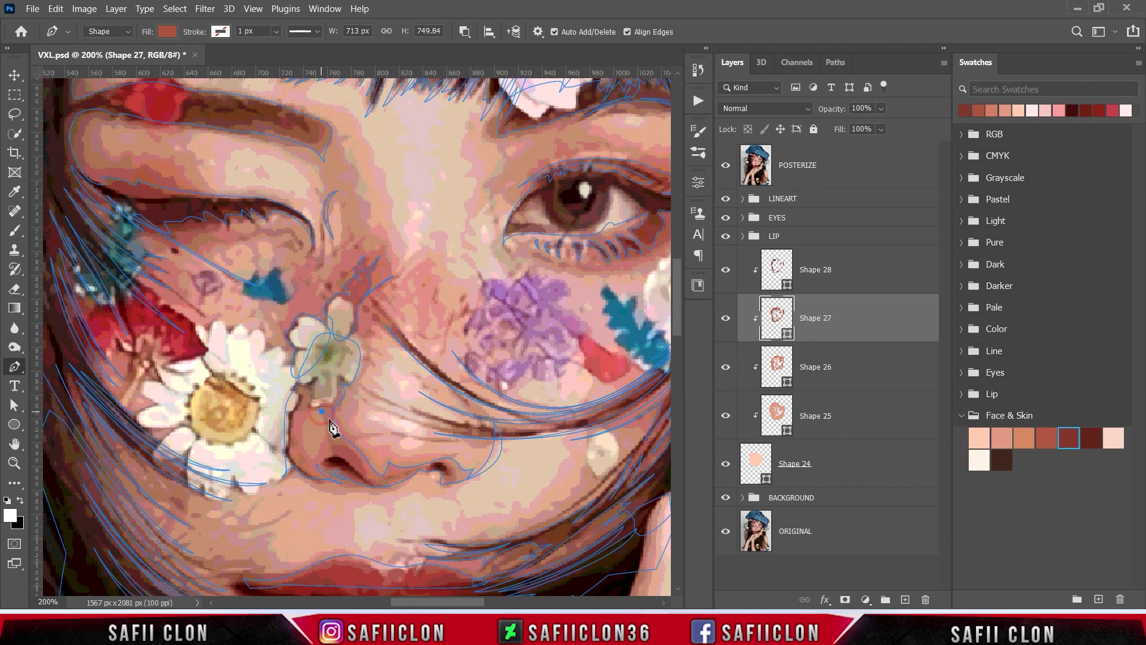
left_click_drag(322, 447, 313, 466)
left_click_drag(318, 410, 327, 425)
left_click(726, 166)
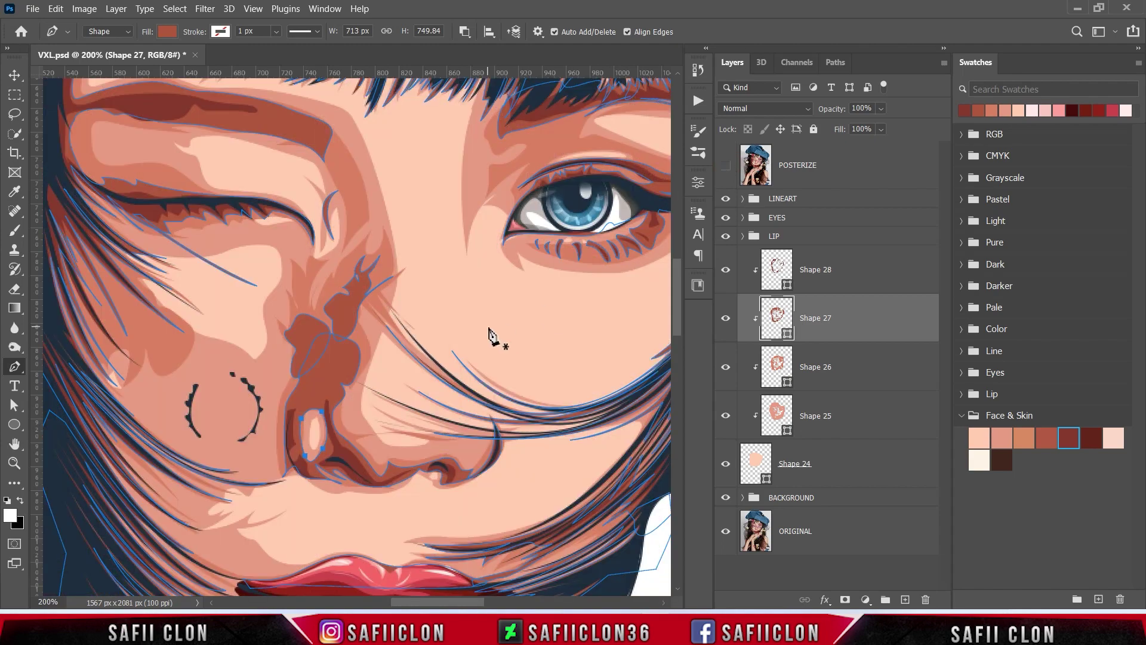
key("ctrl+minus")
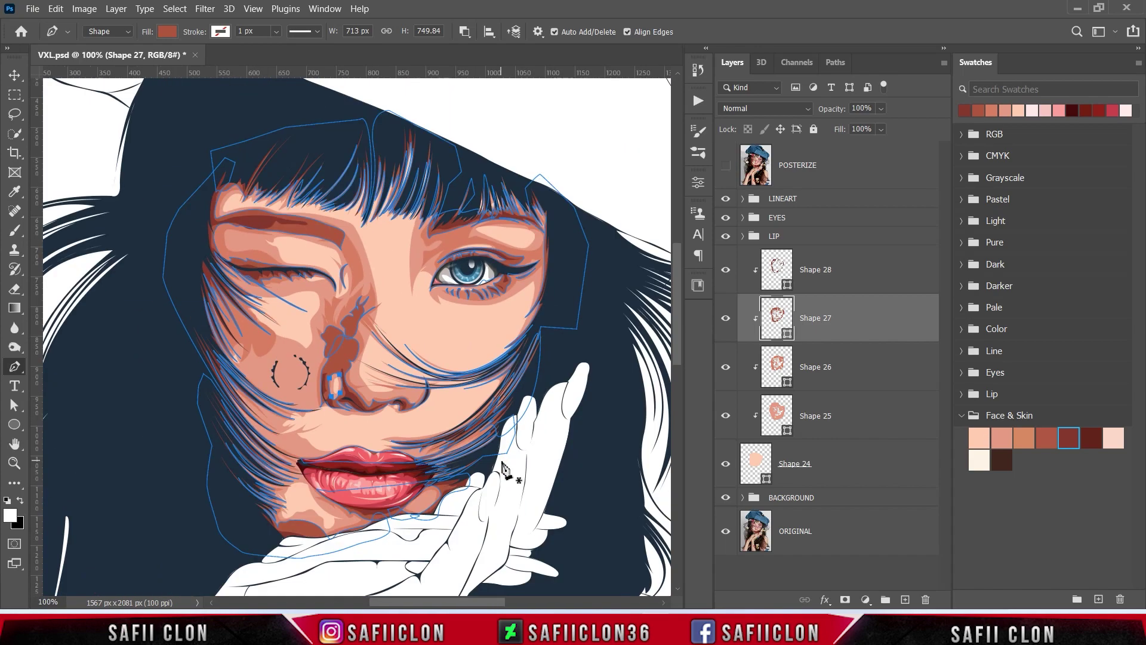
key("ctrl+minus")
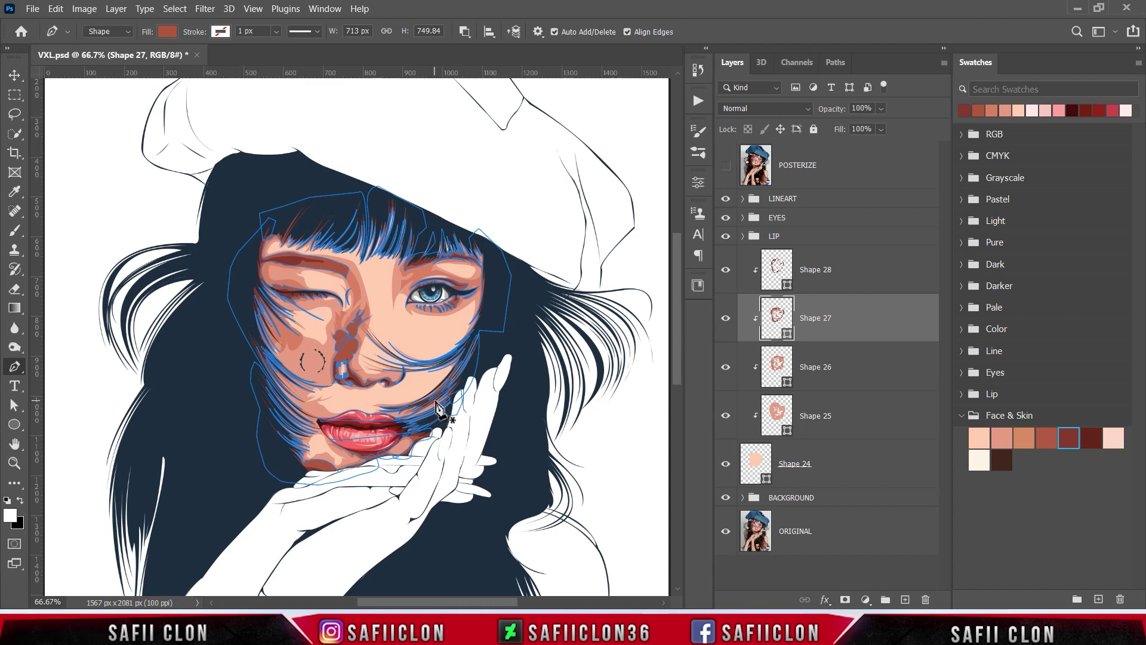
Select Shape 28, set Path Operations to New Layer, and zoom in on the face
left_click(840, 273)
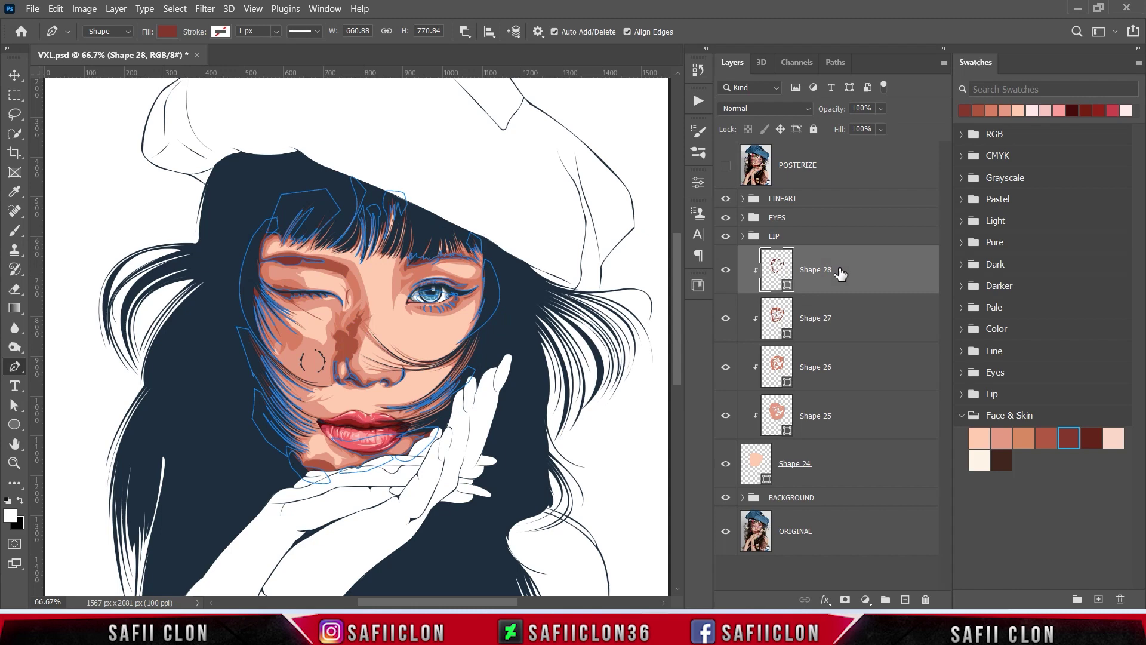
left_click(465, 32)
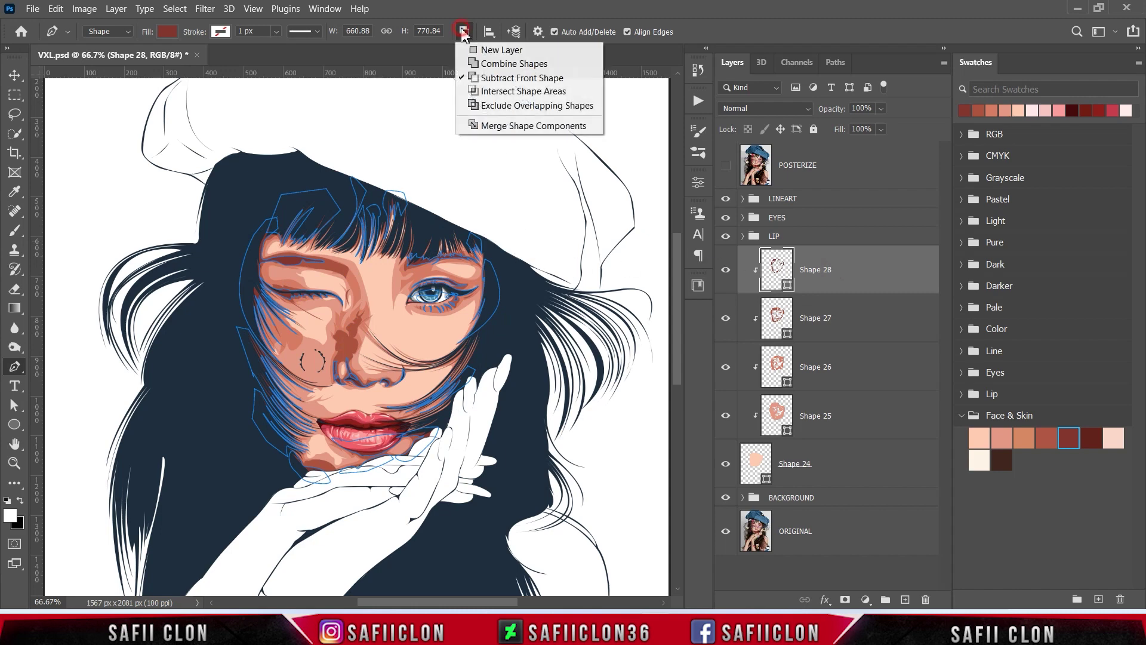
left_click(482, 53)
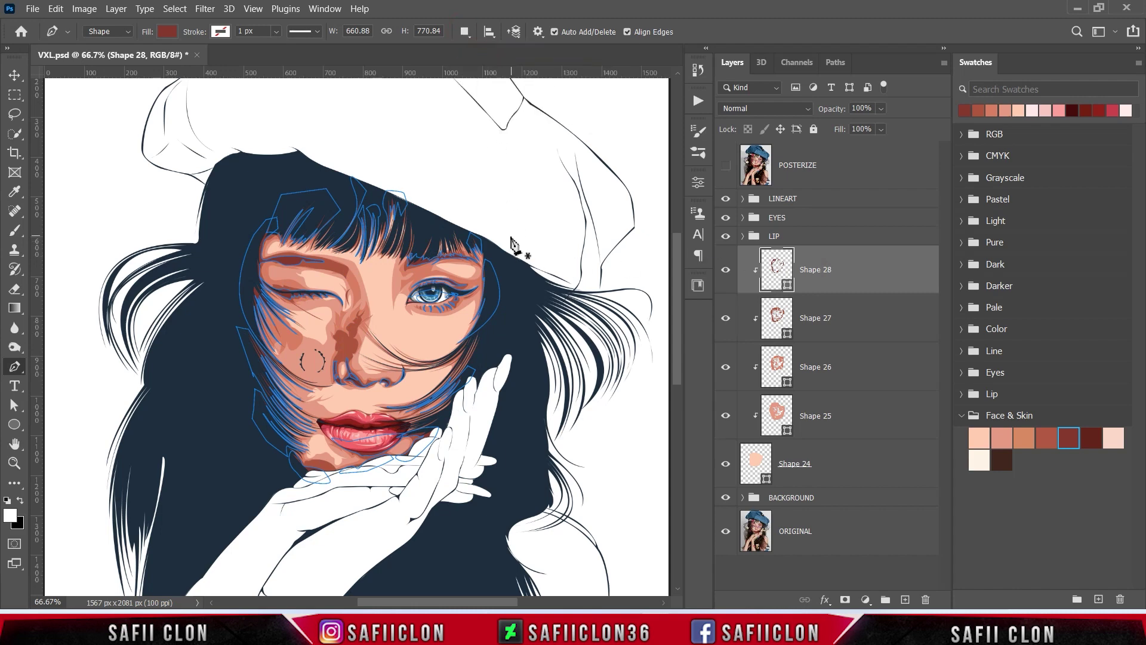
left_click(727, 166)
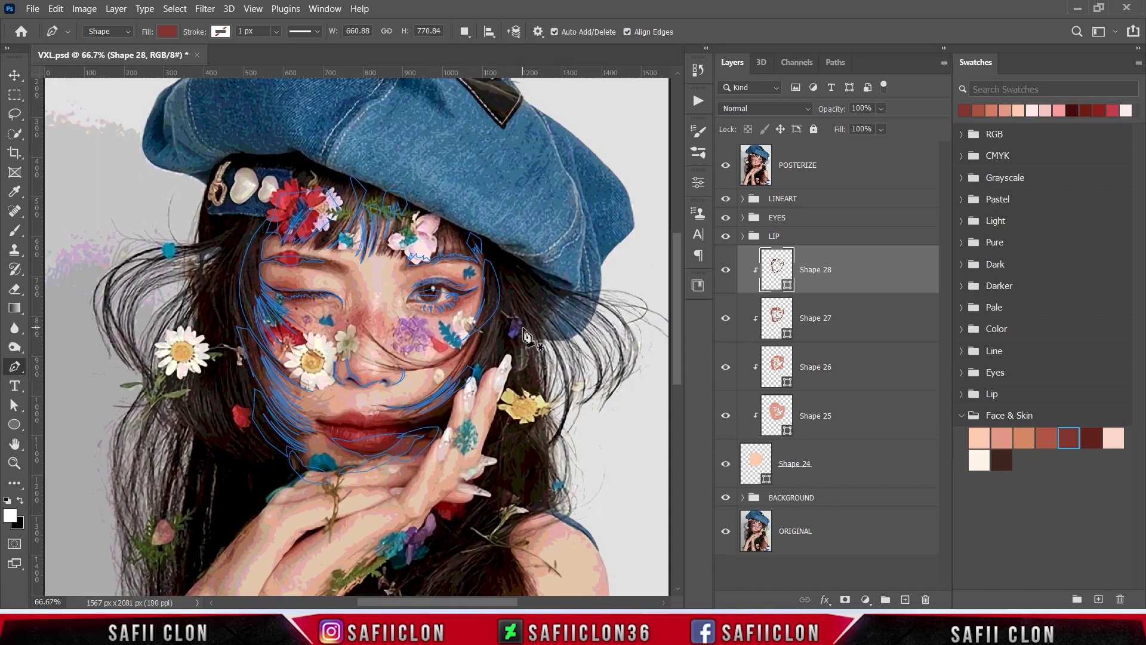
scroll(523, 334, "down", 1)
key("ctrl+plus")
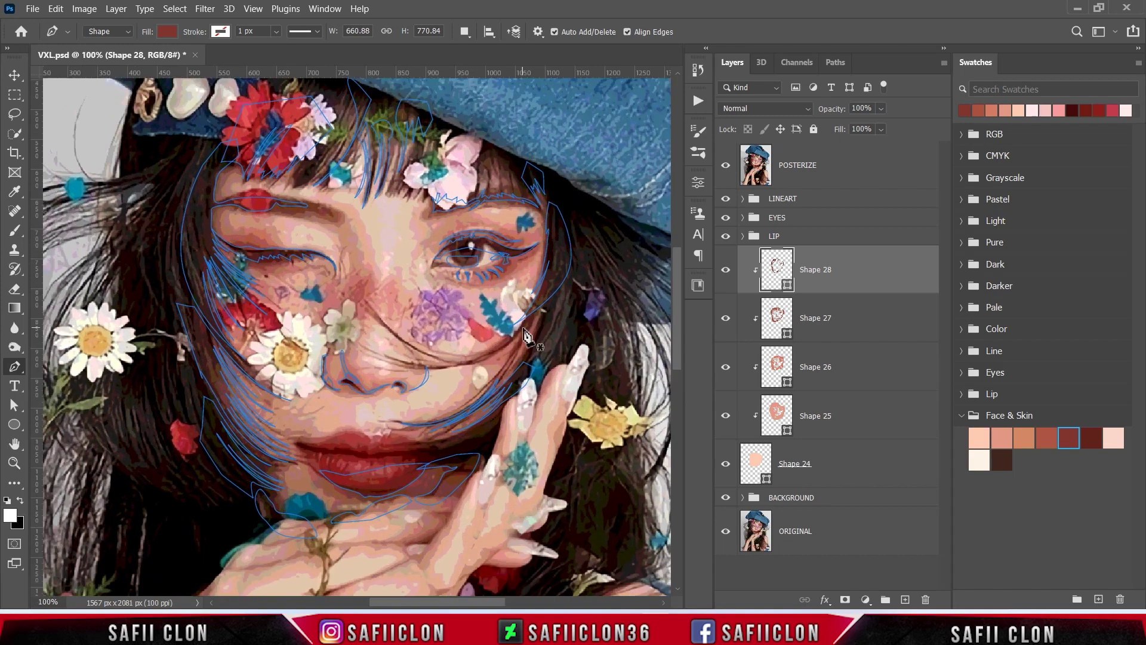
scroll(523, 334, "down", 1)
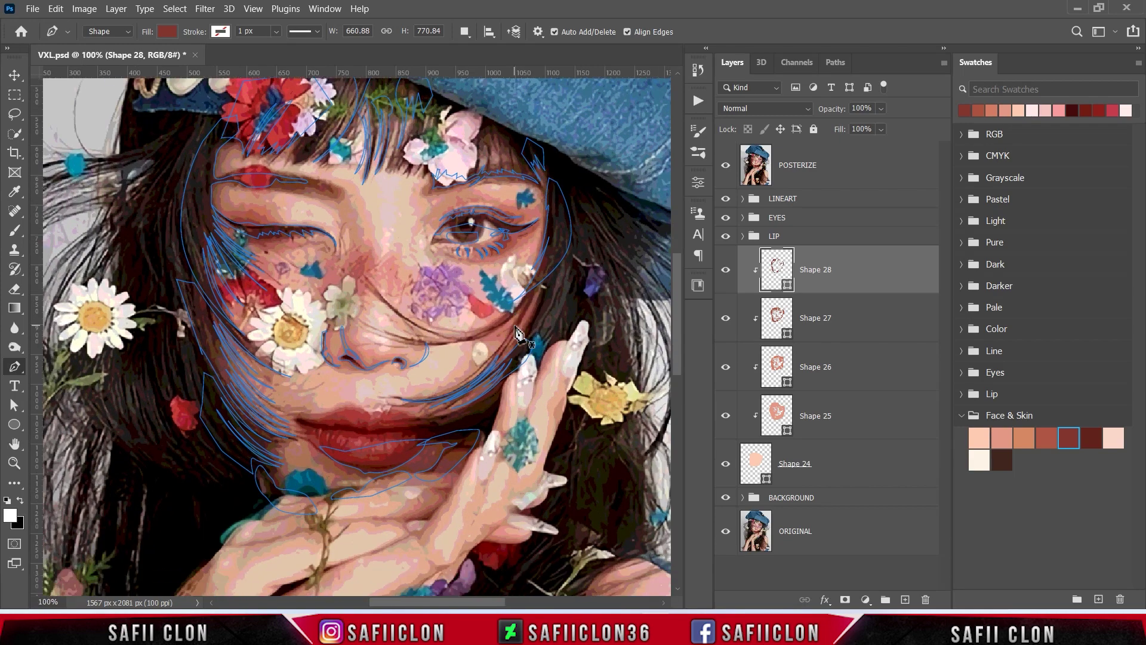
scroll(519, 333, "down", 2)
scroll(517, 331, "down", 2)
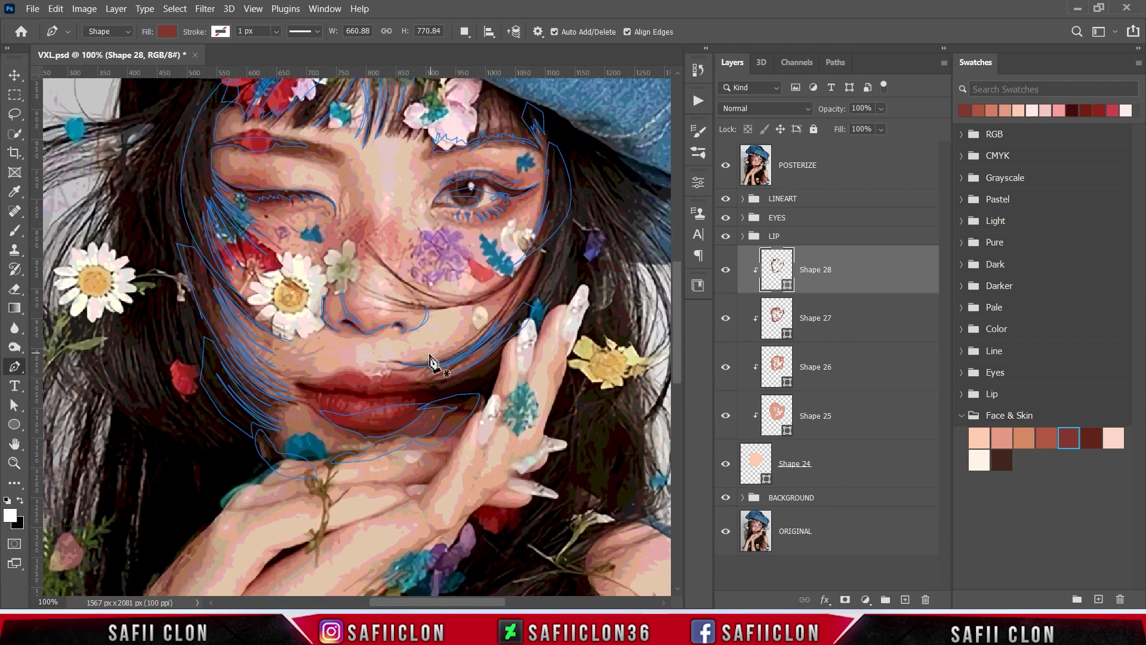
left_click(727, 168)
Draw a closed Shape 29 highlight outline beside the mouth below the nose
left_click(435, 312)
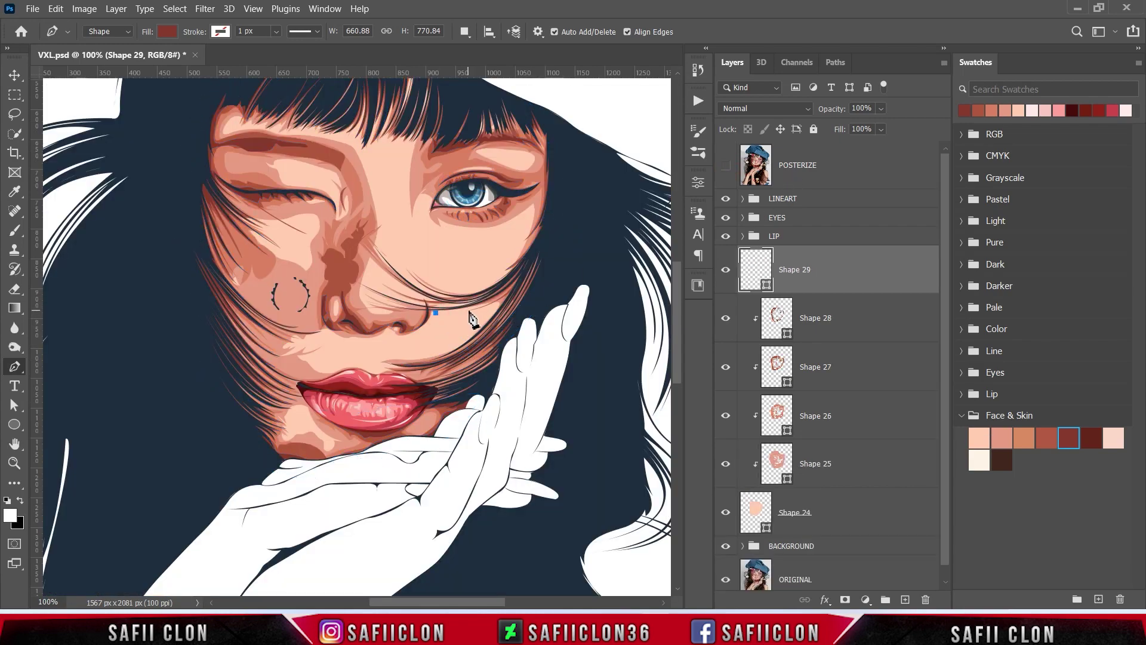
left_click(471, 308)
left_click(454, 314)
left_click(495, 306)
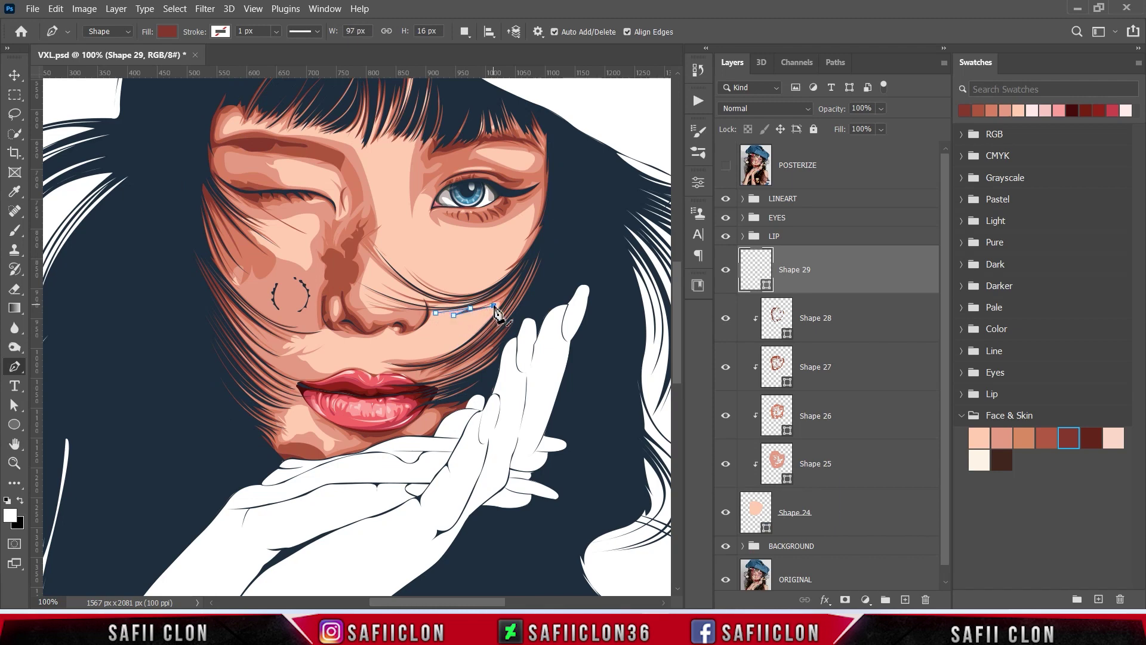
left_click(726, 165)
left_click_drag(403, 360, 354, 358)
left_click(405, 360)
left_click_drag(405, 361, 396, 332)
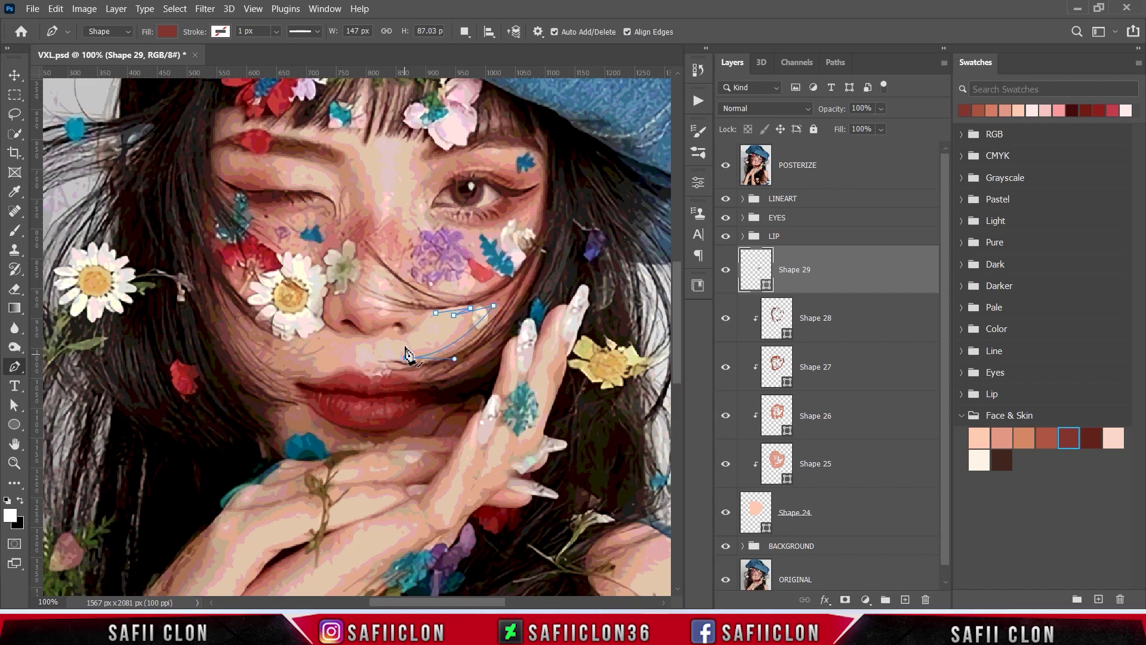
left_click(404, 338)
left_click(726, 165)
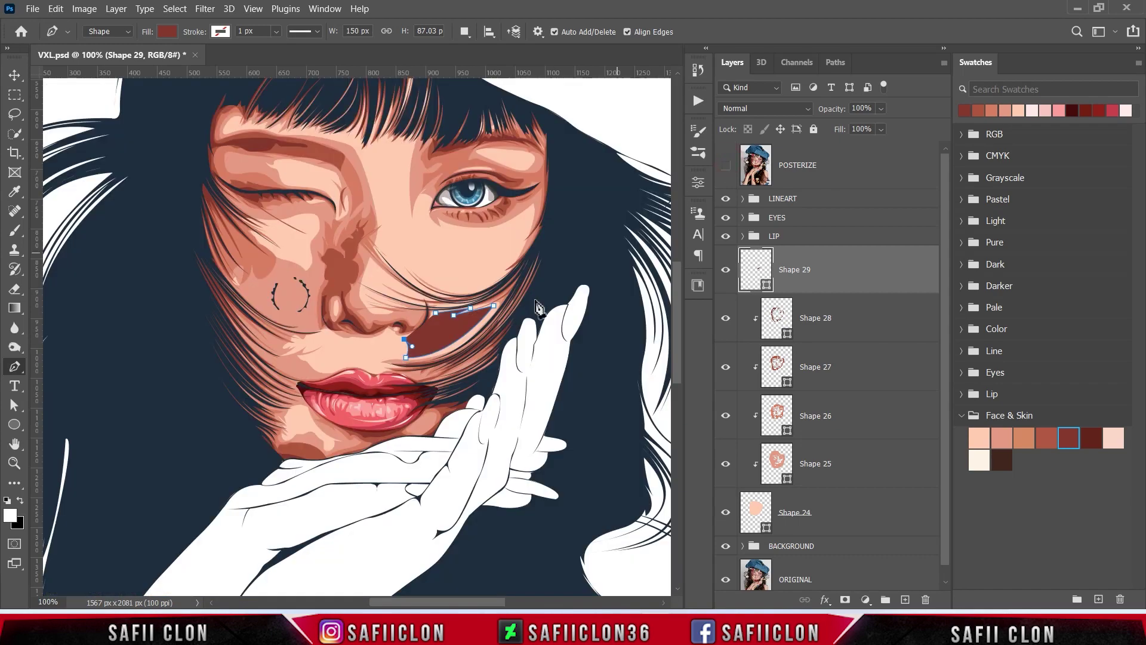
left_click(437, 313)
Fill Shape 29 with light pink f8d7c8 and clip it to the layer below
double_click(766, 288)
left_click(1114, 437)
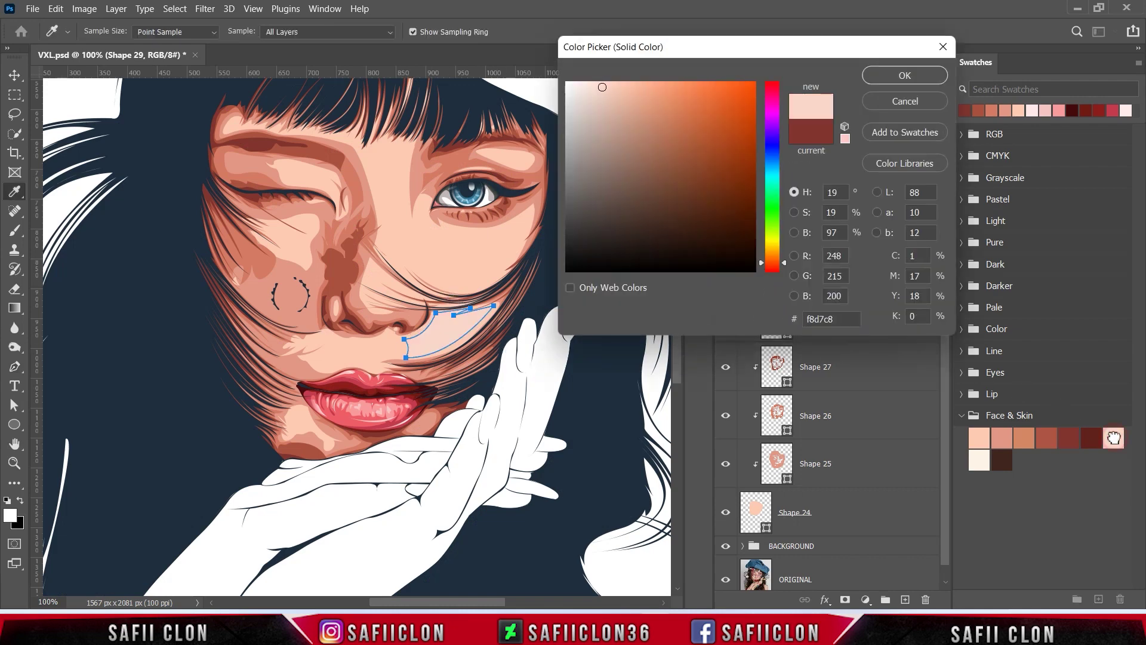
left_click(882, 76)
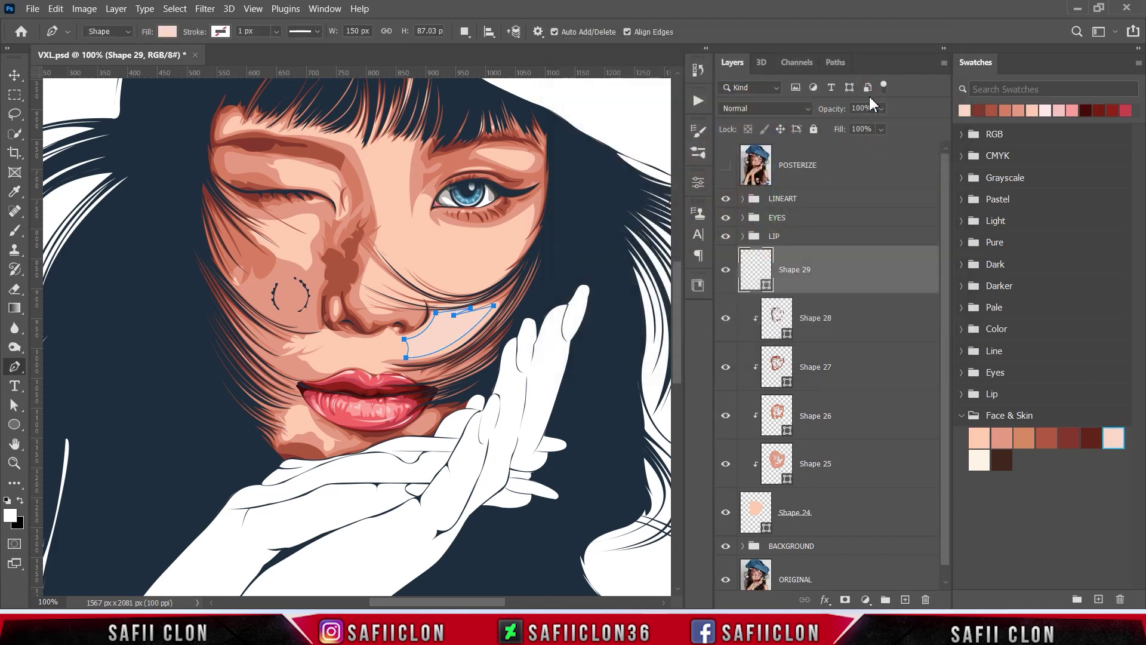
right_click(843, 263)
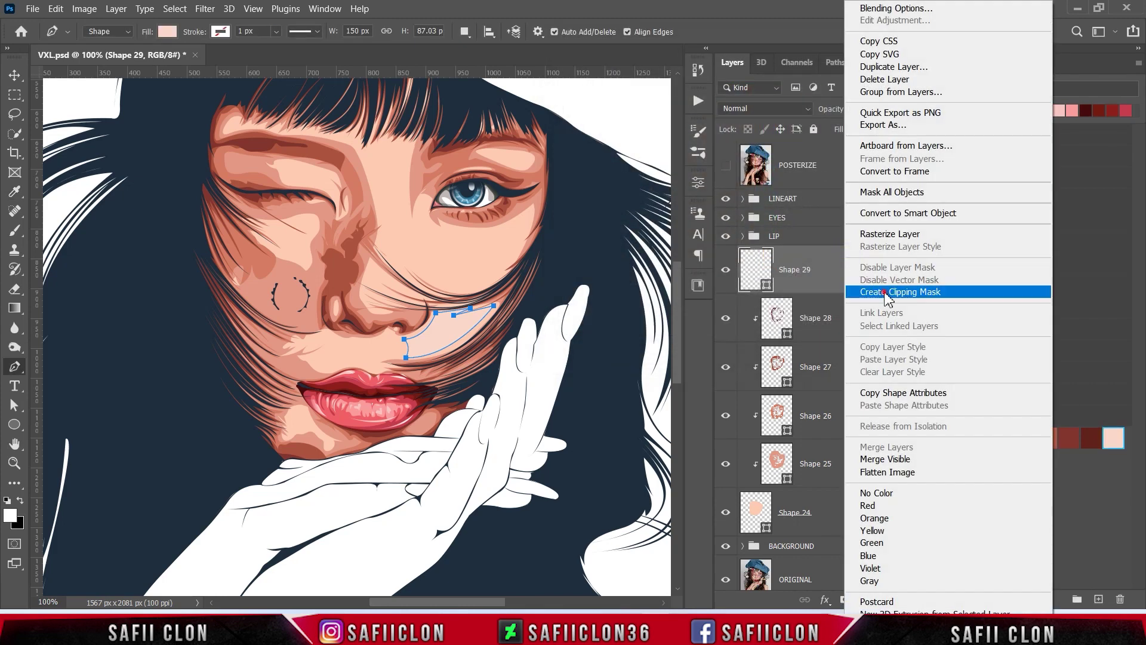
left_click(888, 293)
left_click(469, 33)
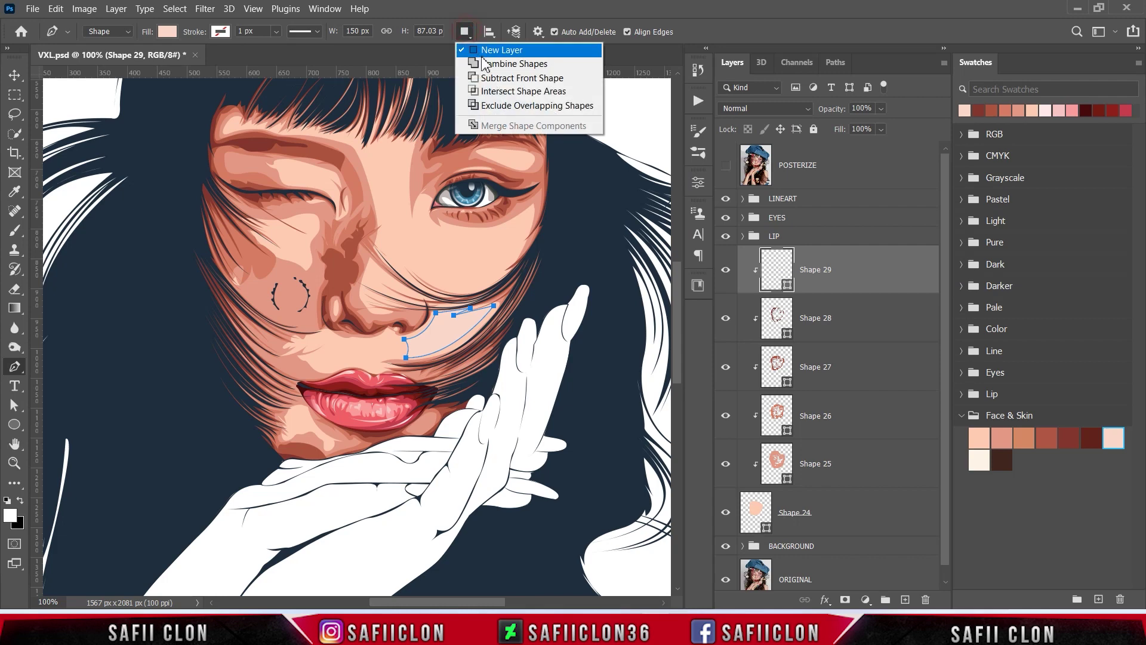
In Combine Shapes mode, pen a thin vertical highlight above the upper lip into Shape 29
left_click(486, 62)
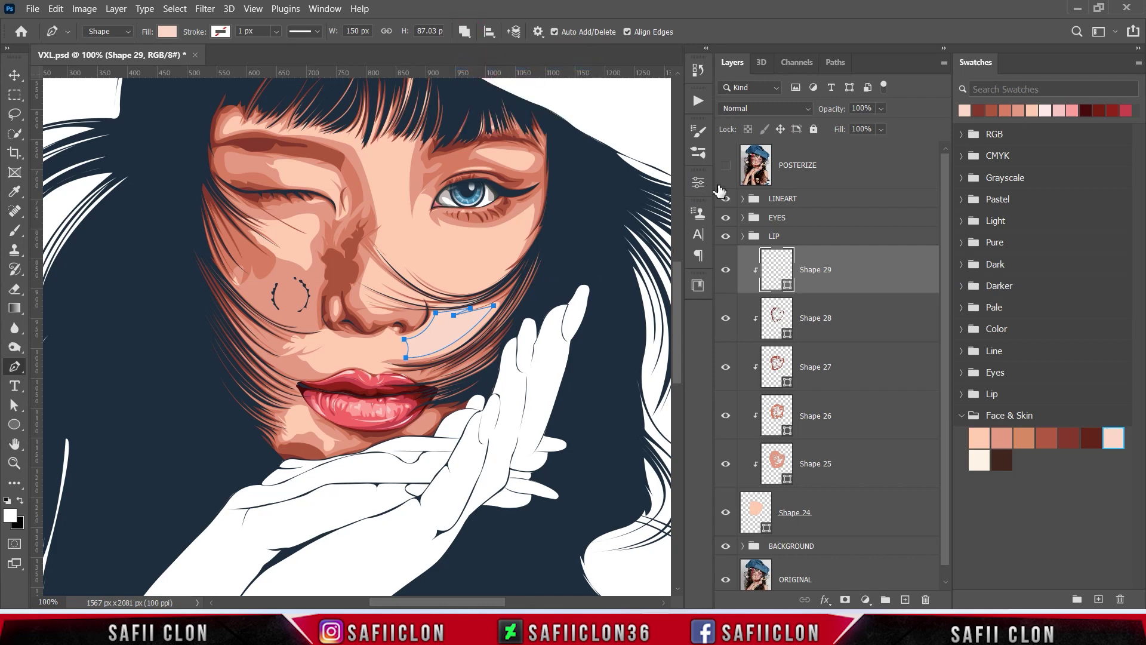
left_click(727, 168)
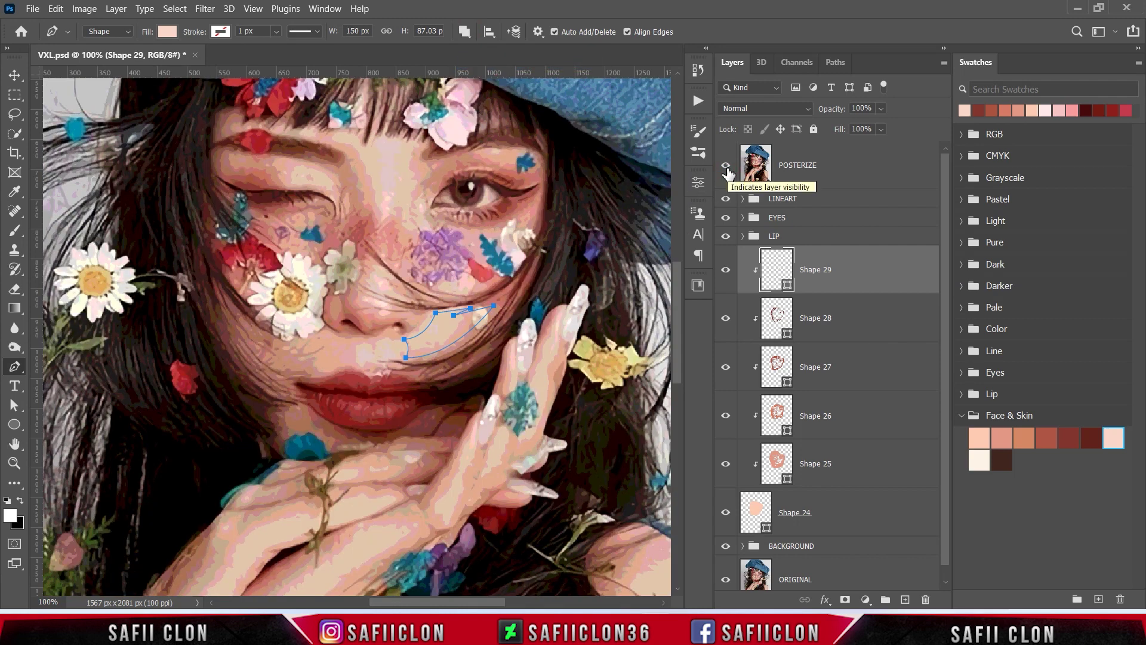
left_click(356, 338)
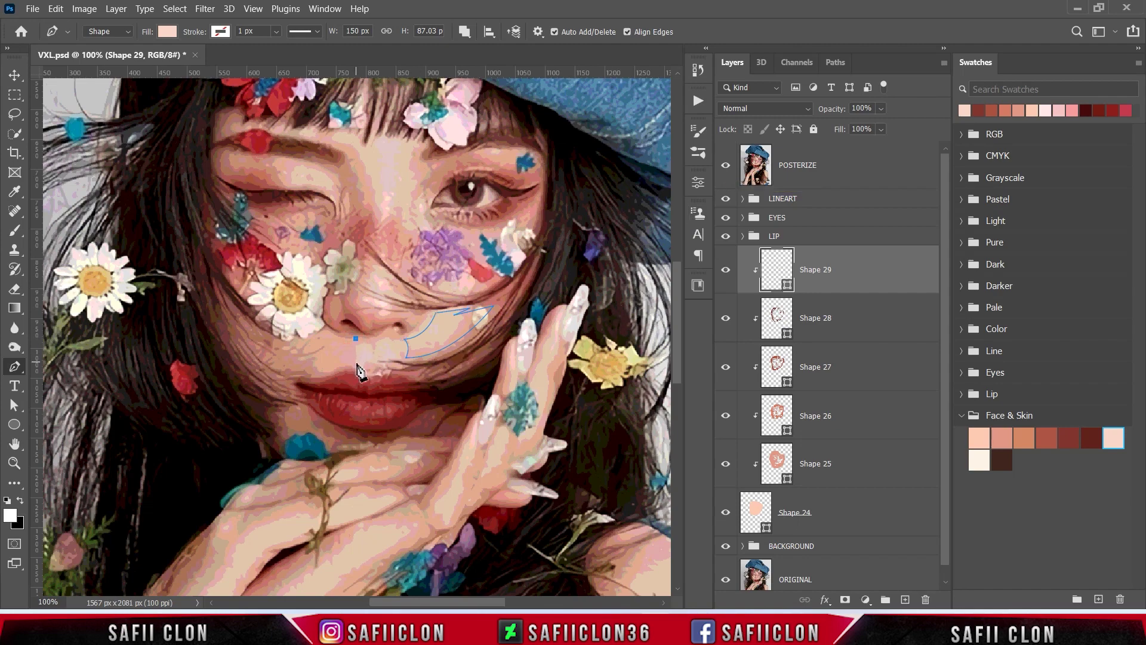
left_click(356, 366)
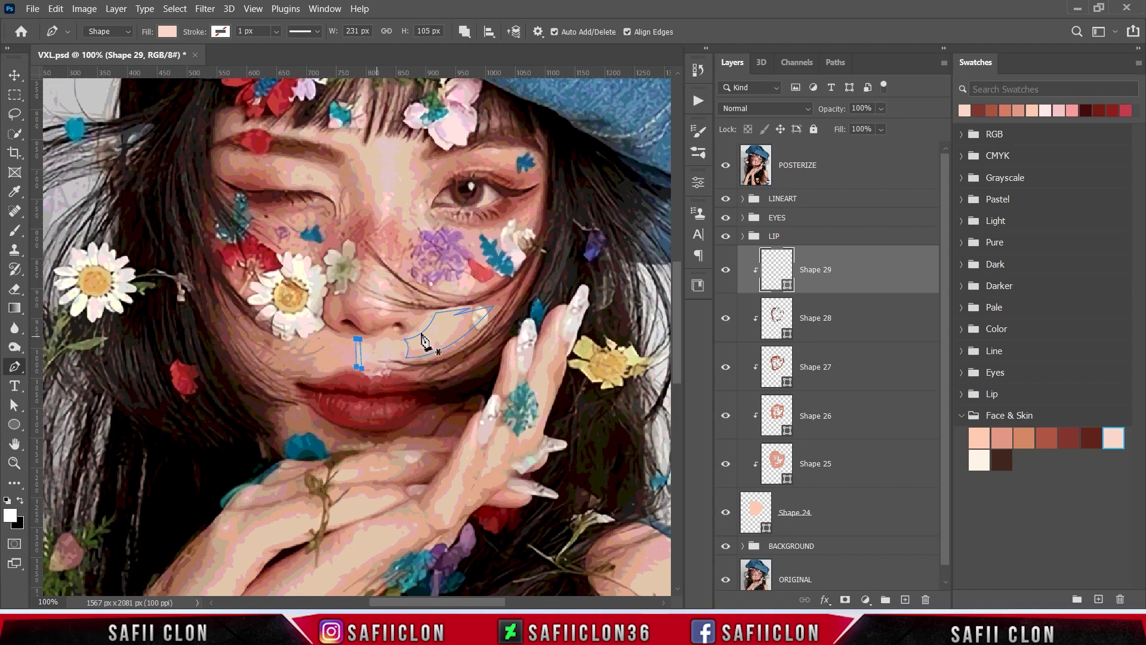
left_click(725, 166)
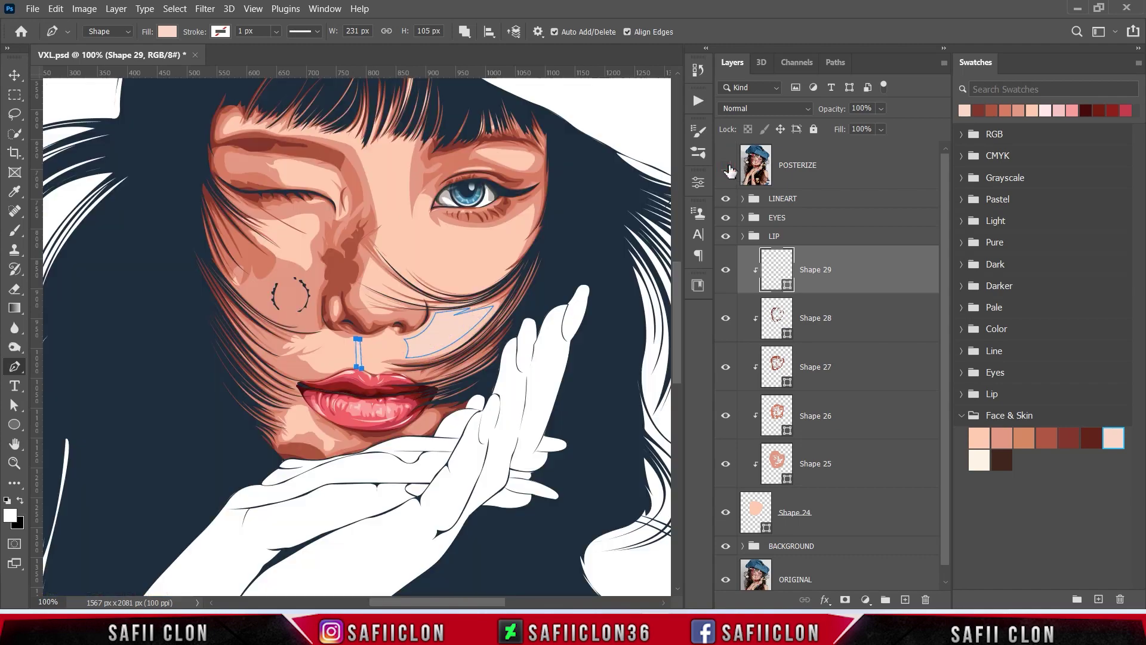
left_click(381, 369)
left_click(727, 165)
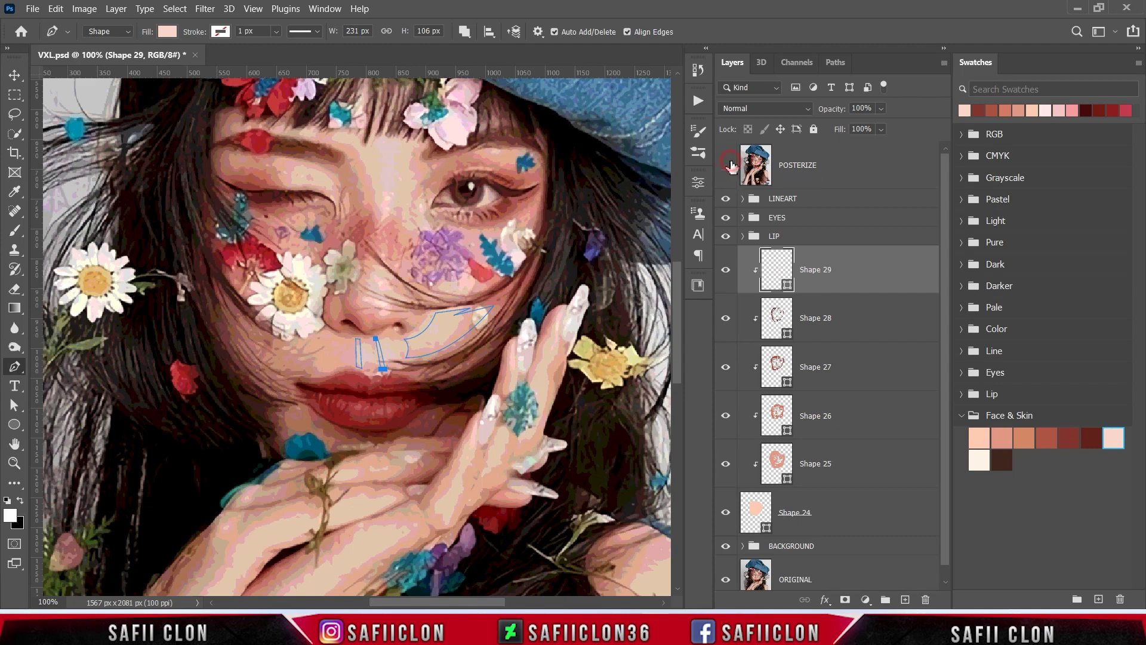
left_click(727, 166)
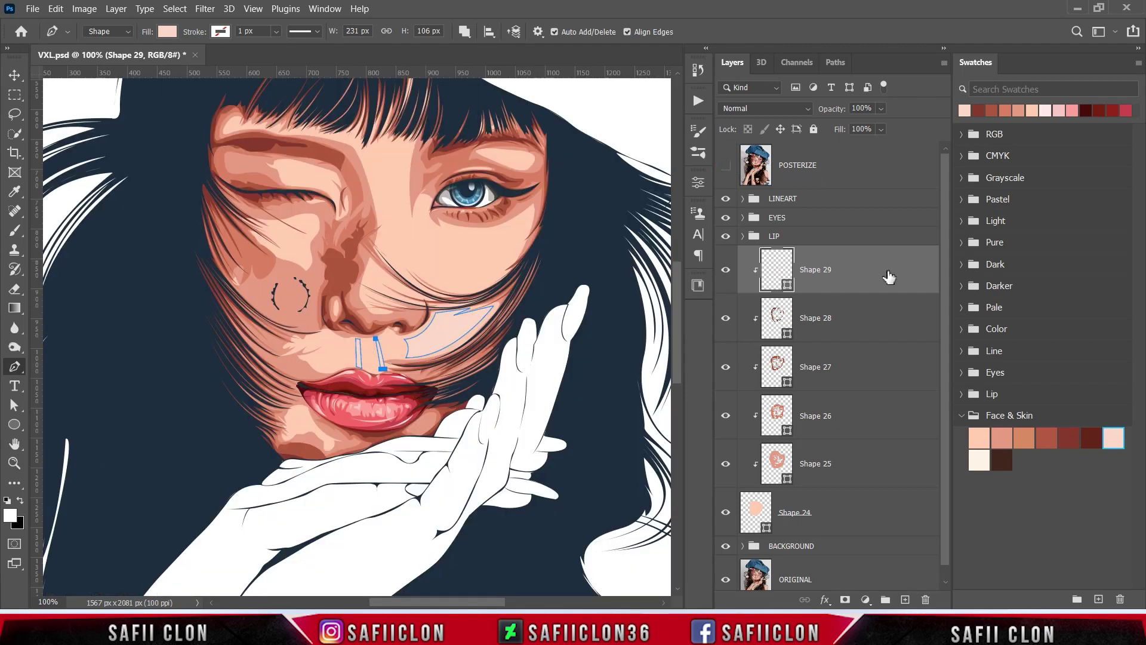
left_click_drag(847, 278, 840, 476)
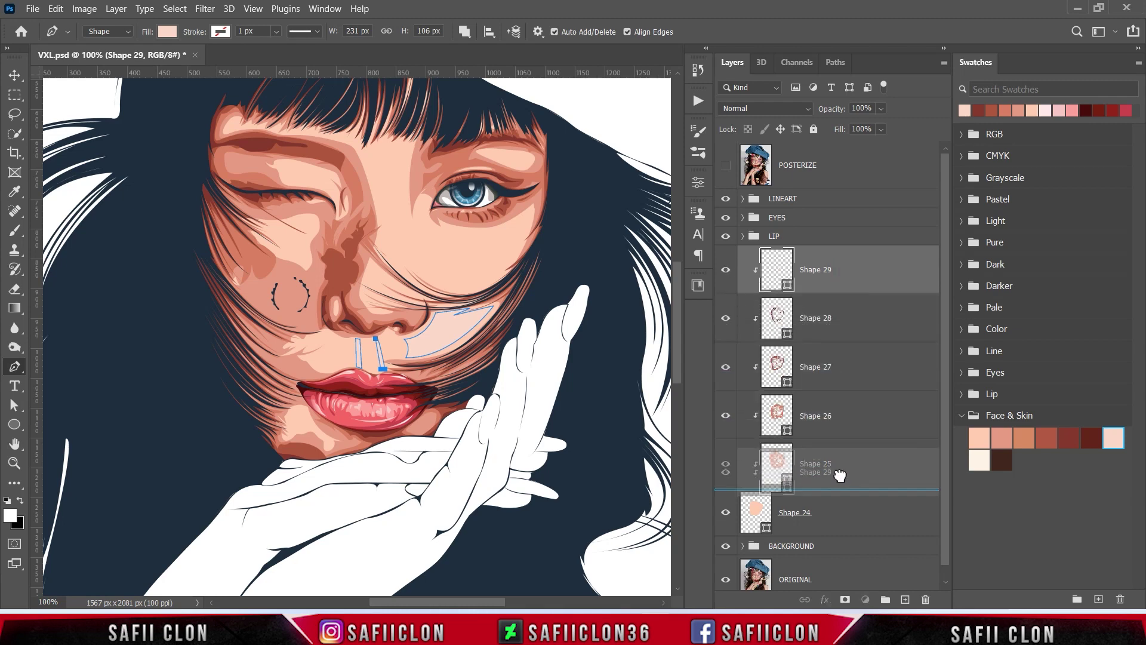
Drop Shape 29 just above Shape 24, then compare it against the POSTERIZE reference
left_click_drag(839, 476, 842, 481)
left_click(727, 464)
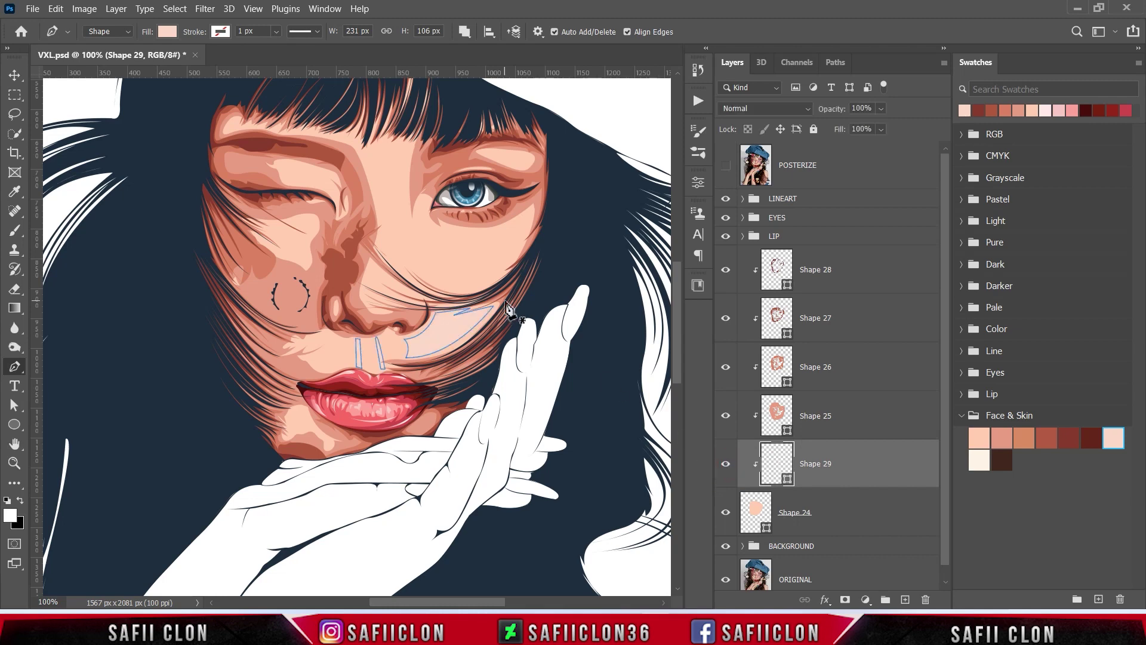
left_click(726, 166)
left_click(726, 166)
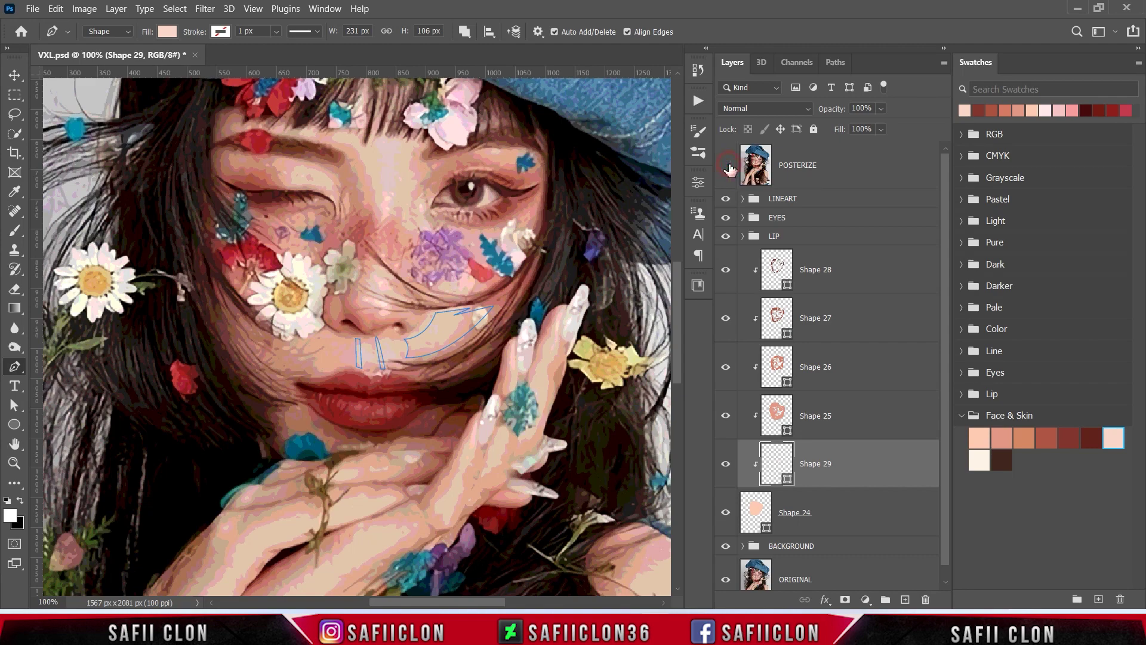
Draw a curved highlight strip running up the nose bridge toward the forehead
mouse_move(366, 299)
left_mouse_down()
mouse_move(373, 311)
mouse_move(399, 302)
left_mouse_up()
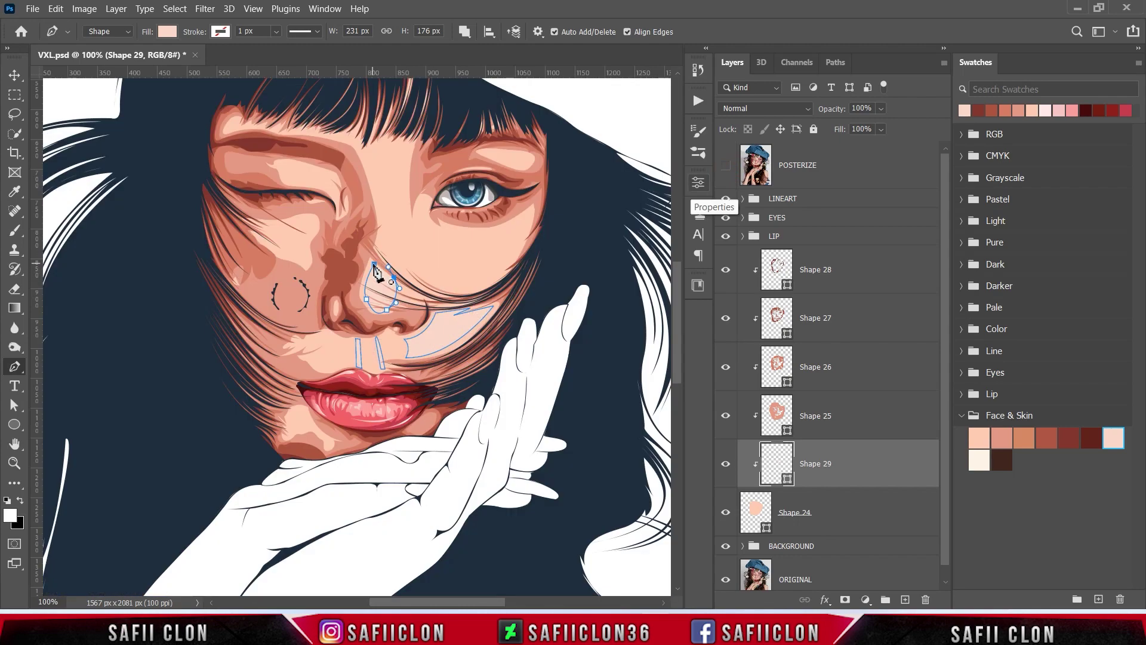
left_click(374, 265)
scroll(573, 320, "up", 3)
left_click(726, 165)
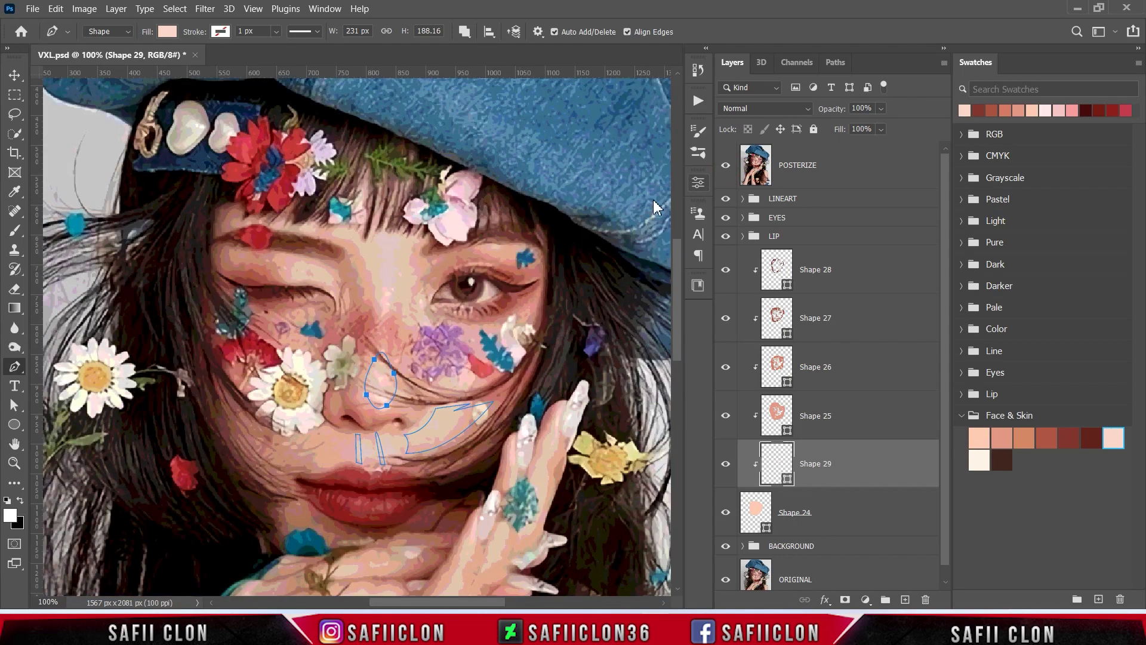
left_click_drag(379, 293, 380, 317)
left_click_drag(397, 278, 402, 243)
left_click(726, 166)
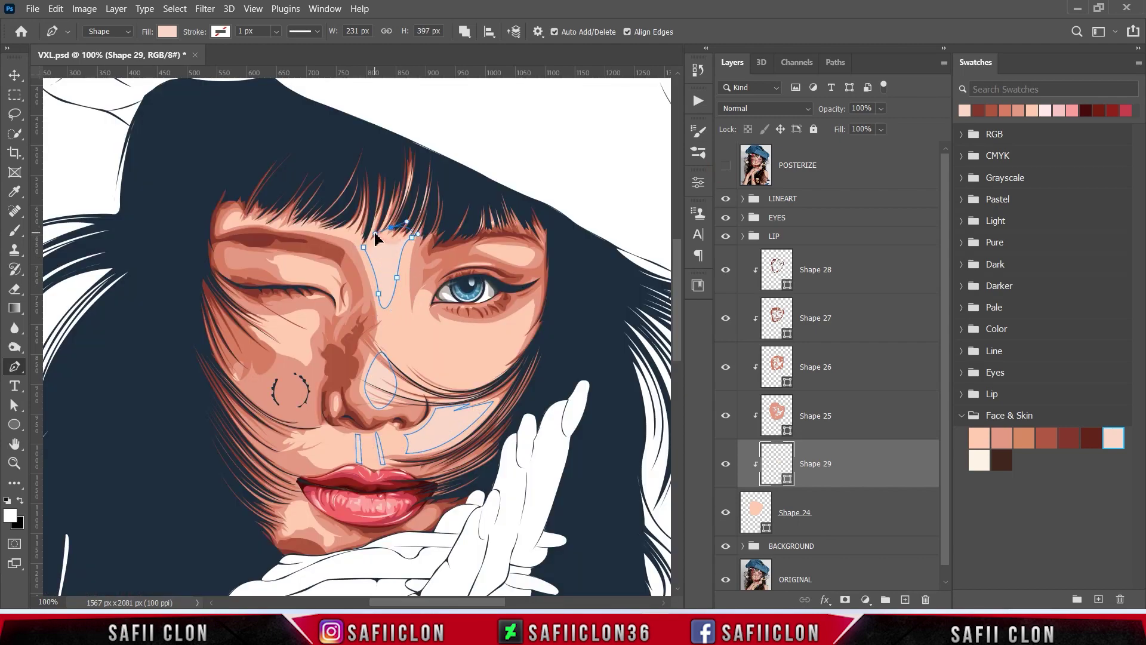
left_click_drag(390, 224, 396, 191)
left_click_drag(342, 228, 321, 227)
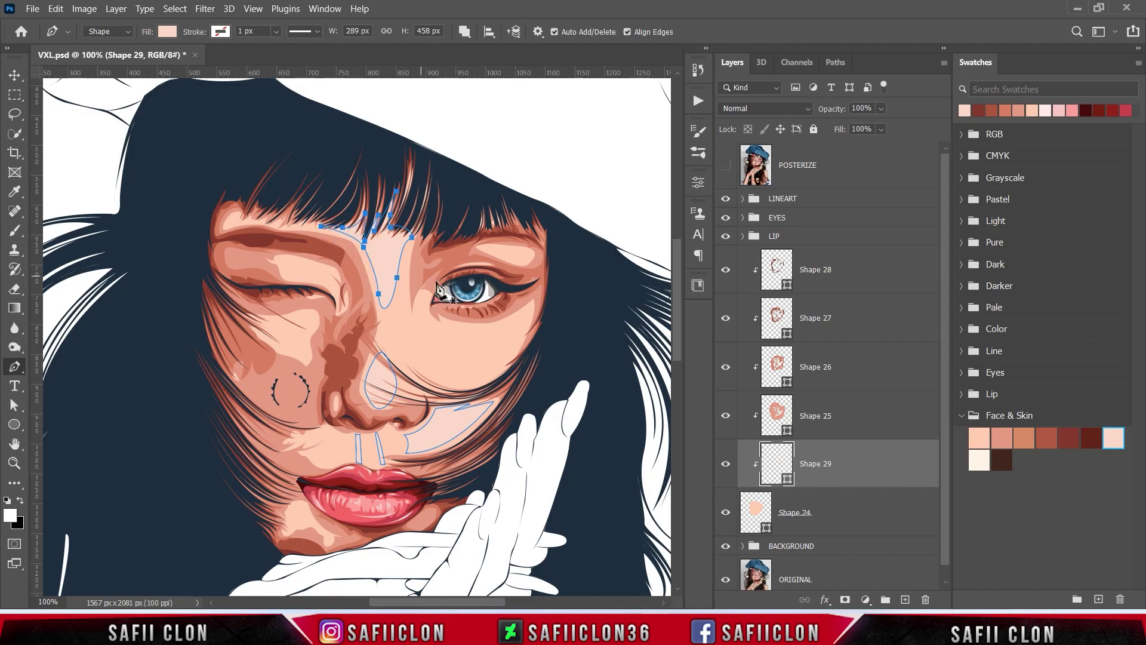
left_click(726, 165)
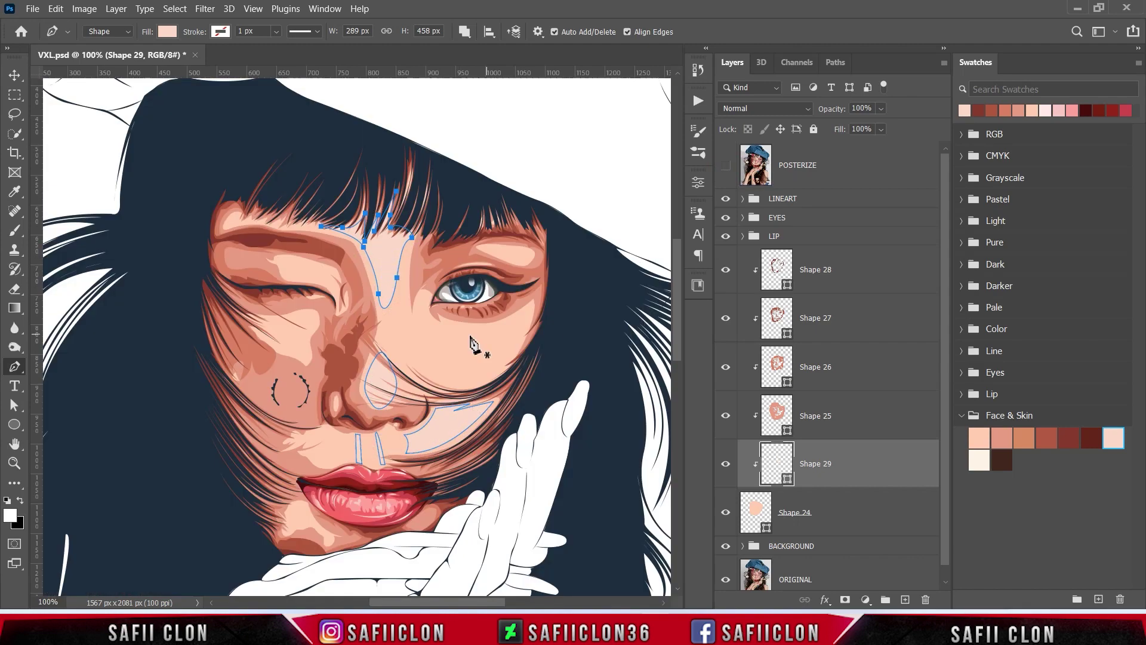
Start the curved highlight under the open eye, tracing out along the cheek
left_click(447, 323)
left_click(726, 165)
left_click(525, 311)
left_click_drag(477, 370, 426, 376)
left_click(725, 165)
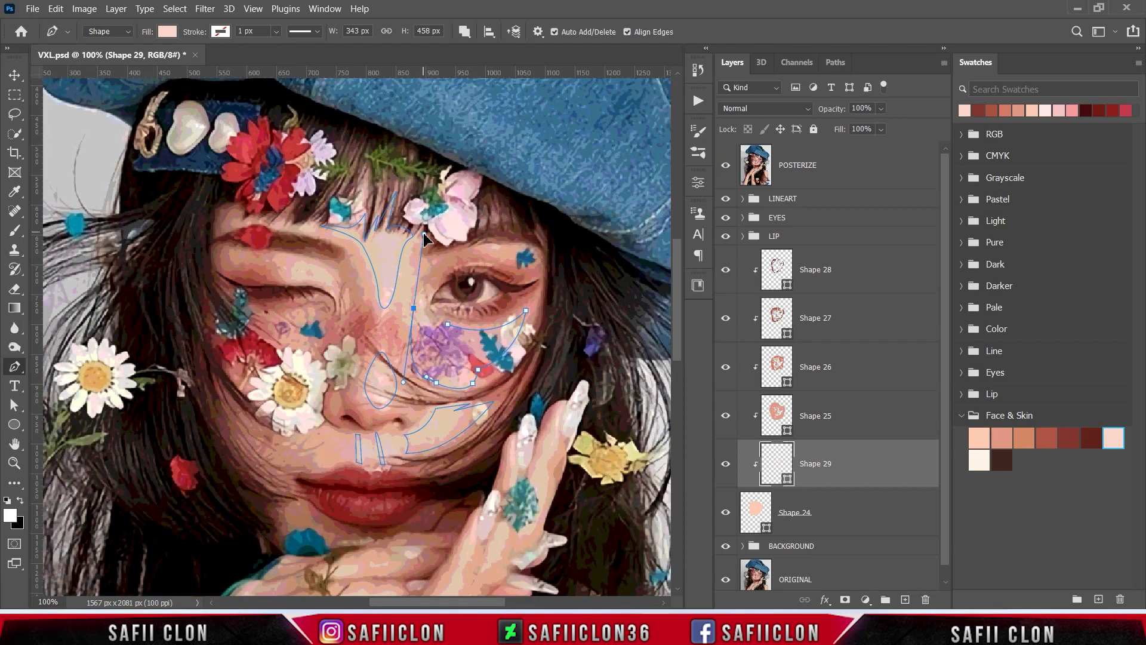
mouse_move(410, 360)
left_mouse_down()
mouse_move(416, 347)
mouse_move(448, 354)
left_mouse_up()
left_click(414, 293)
left_click(726, 167)
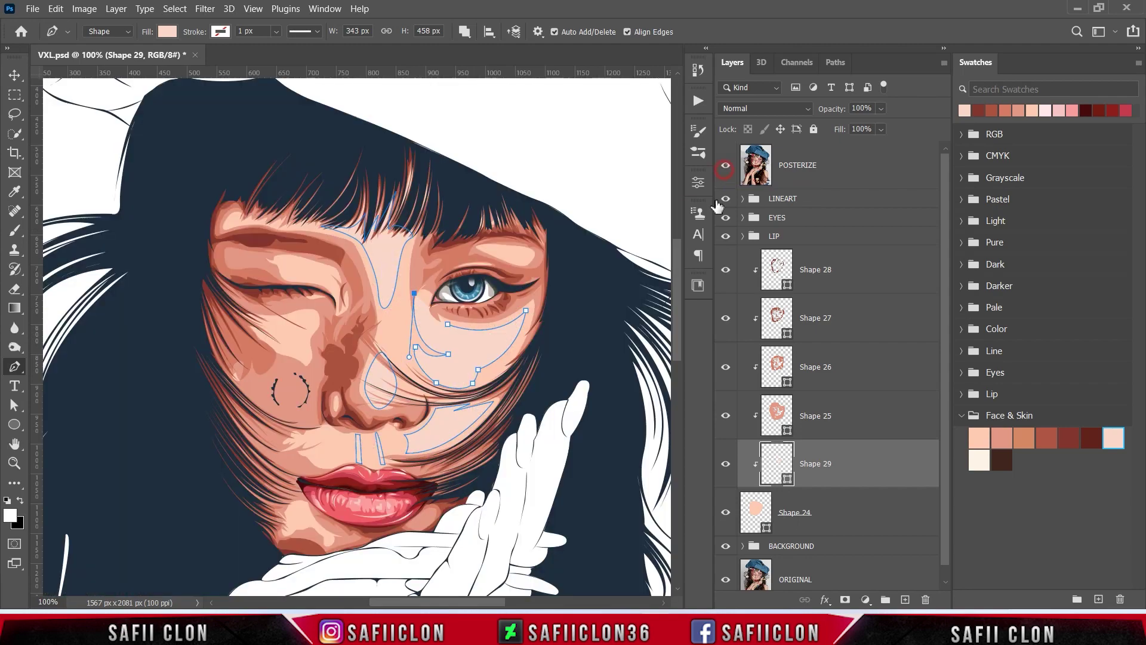
Finish the under-eye cheek highlight curves, then zoom out to review the portrait
left_click(725, 168)
mouse_move(425, 306)
left_mouse_down()
mouse_move(425, 322)
mouse_move(489, 351)
left_mouse_up()
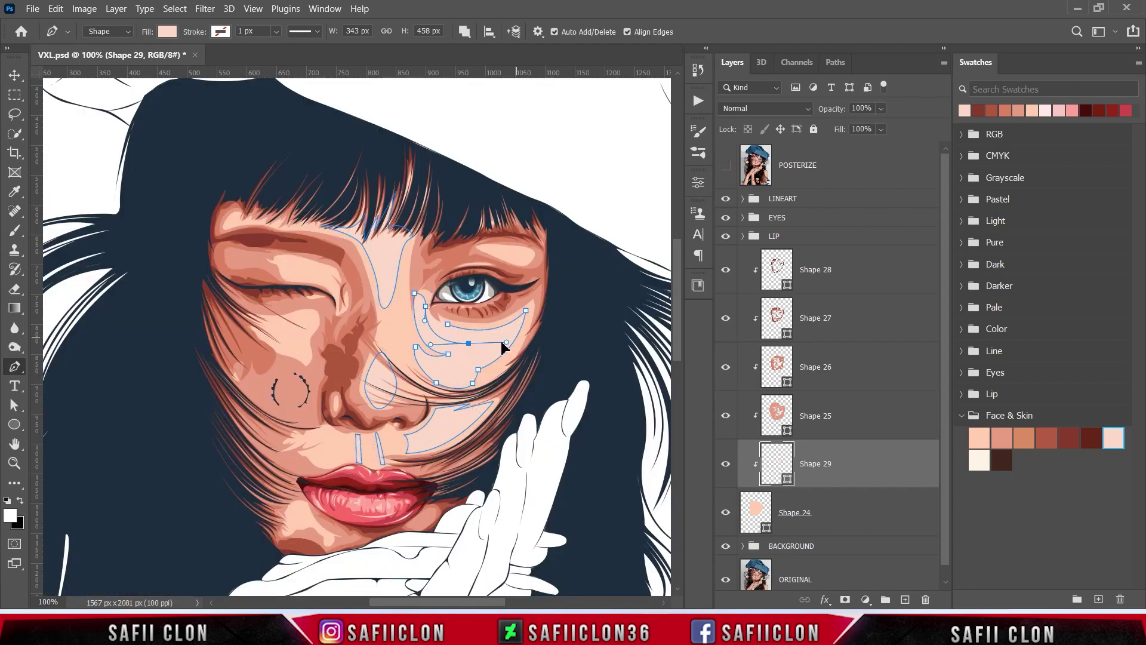
left_click(726, 165)
left_click(431, 320)
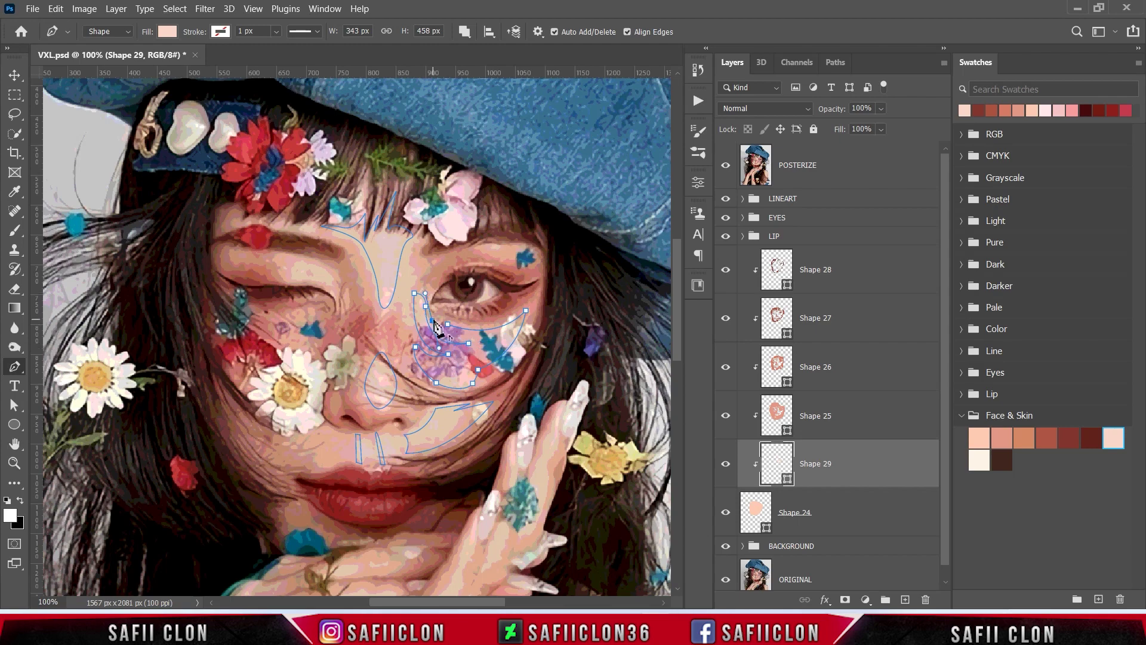
left_click_drag(482, 338, 440, 319)
left_click(726, 165)
key("Escape")
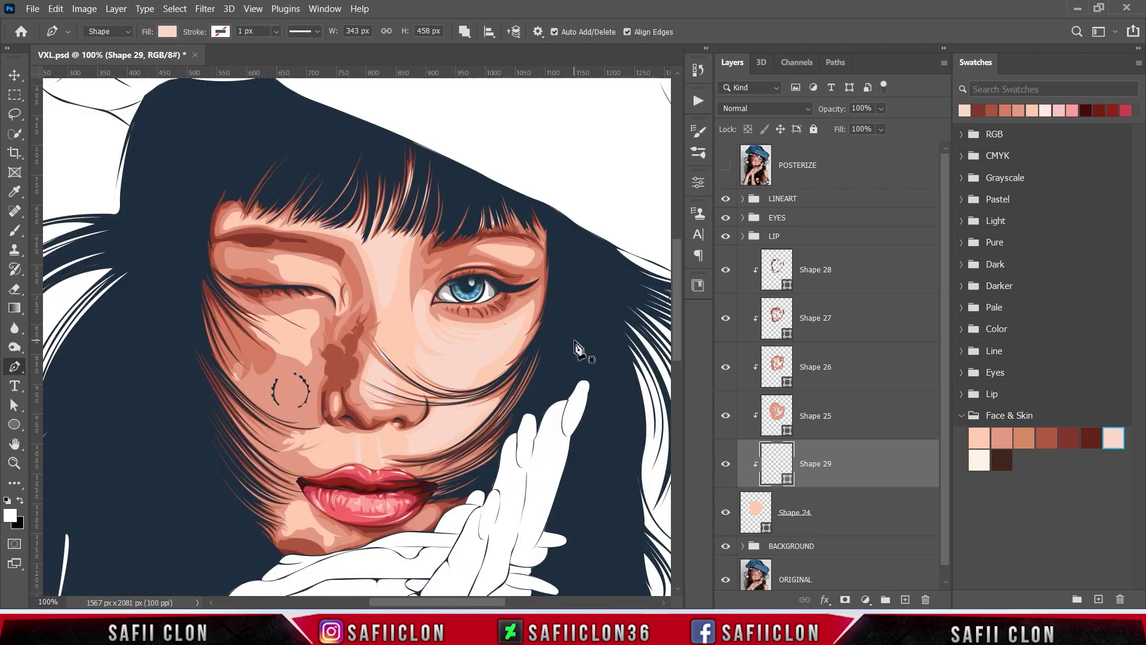
key("ctrl+0")
key("ctrl+plus")
key("ctrl+plus")
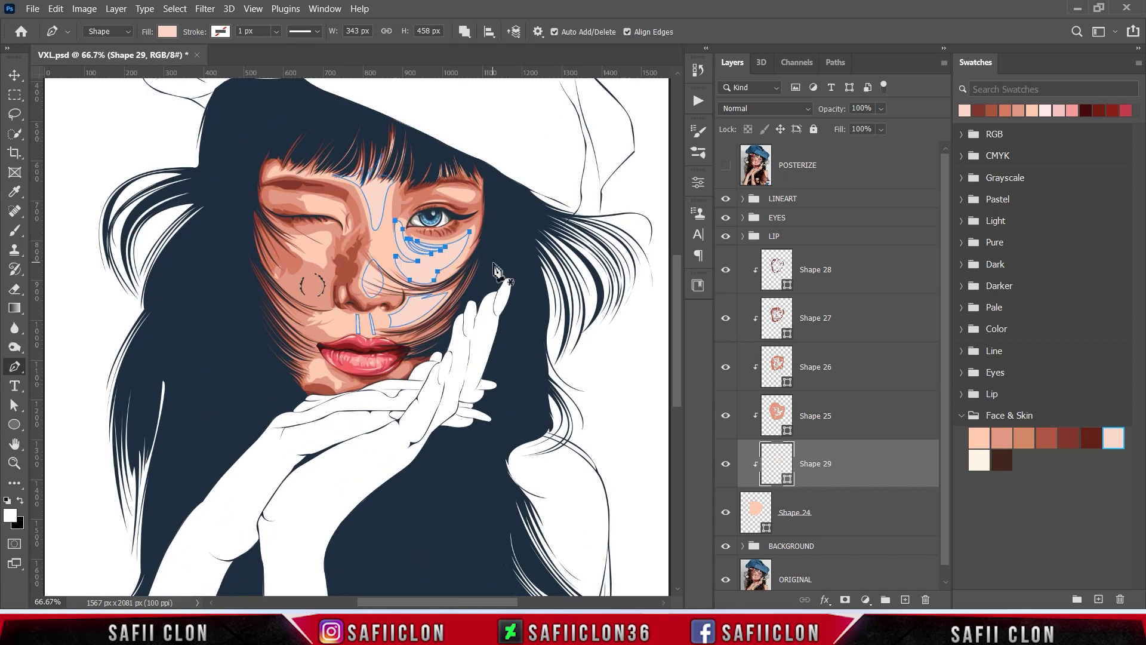
Outline a small highlight on the winking cheek near the bangs
key("ctrl+plus")
left_click(725, 165)
left_click(294, 184)
left_click(307, 185)
left_click(332, 198)
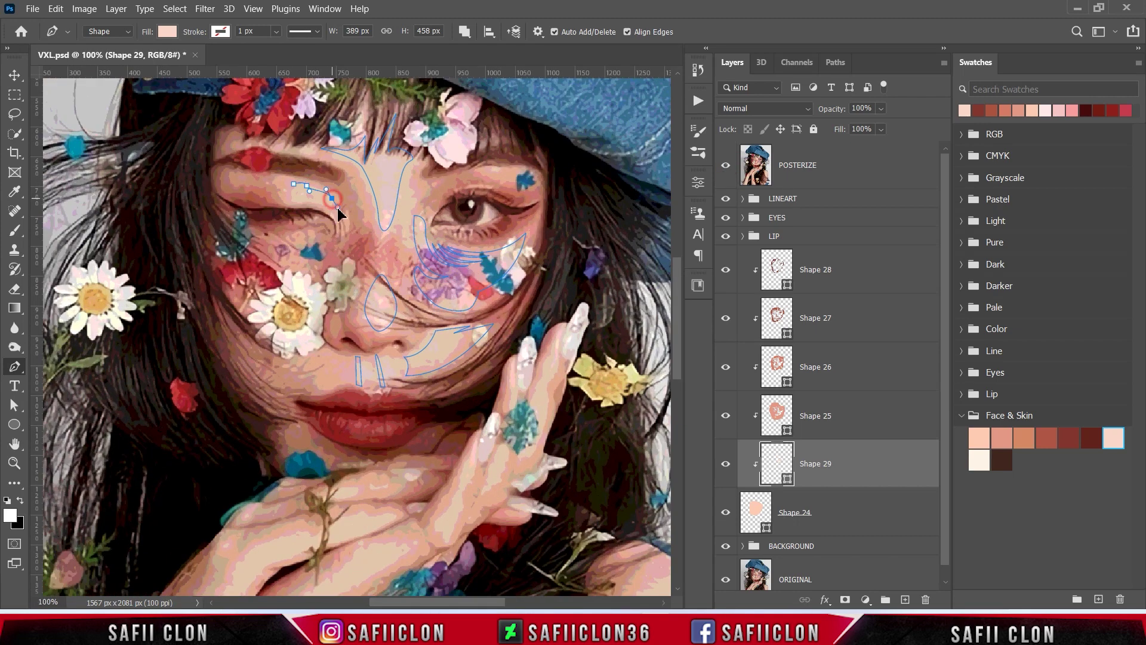
left_click(303, 201)
left_click(726, 166)
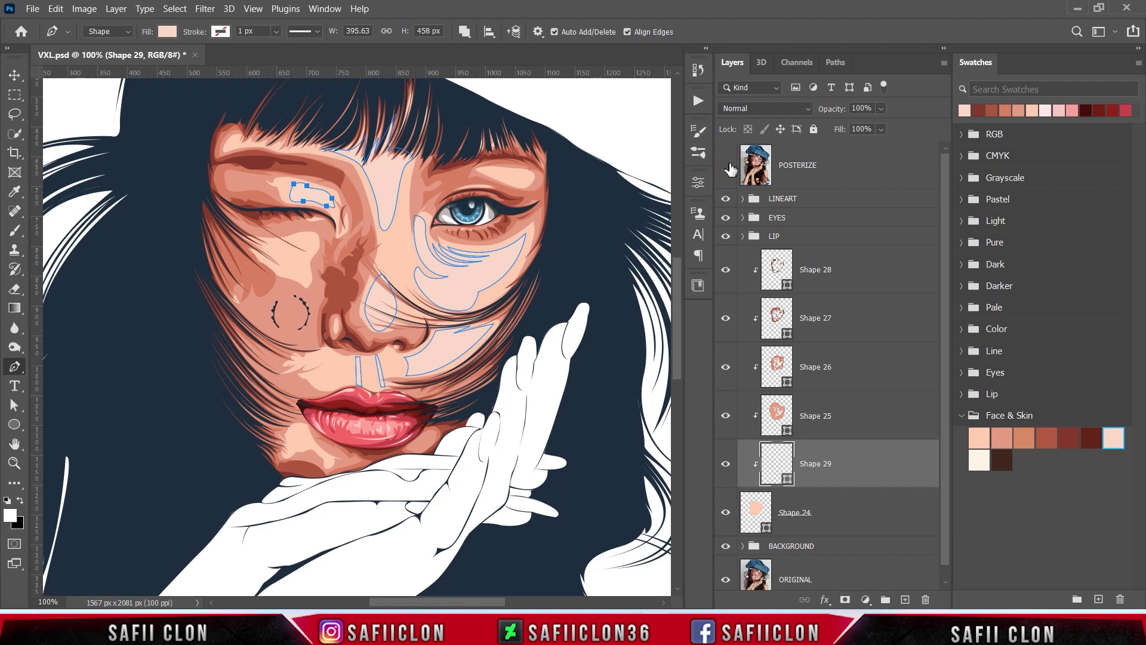
Outline a second, lower highlight piece on the winking cheek
left_click(725, 166)
left_click(275, 240)
left_click(307, 260)
left_click(306, 280)
left_click(260, 257)
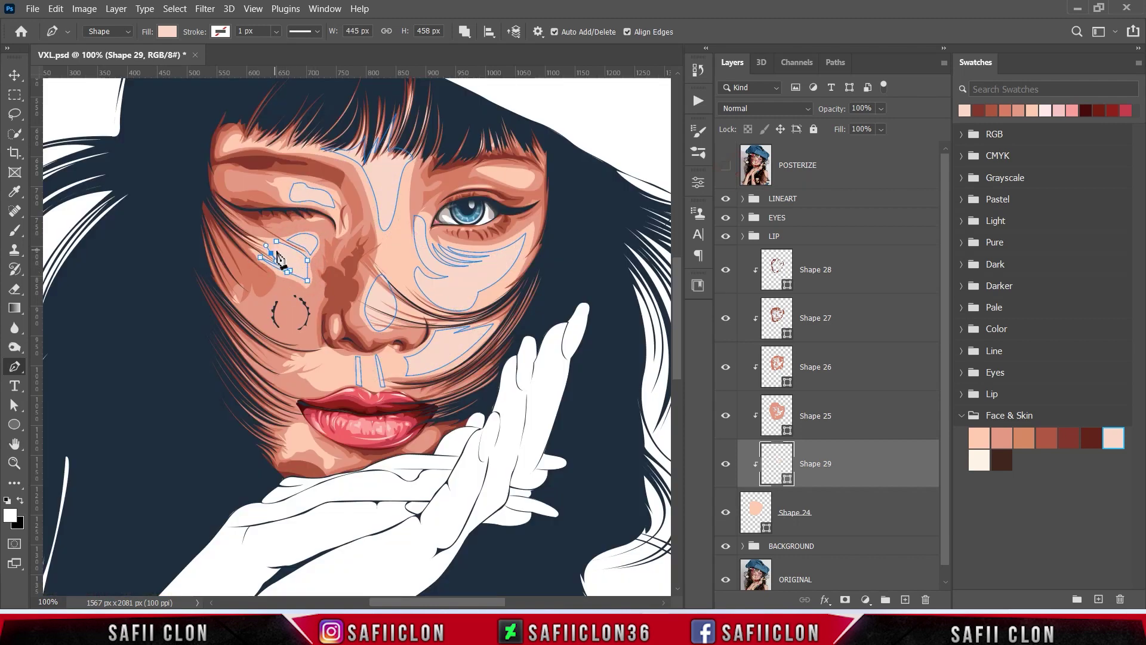
left_click(262, 246)
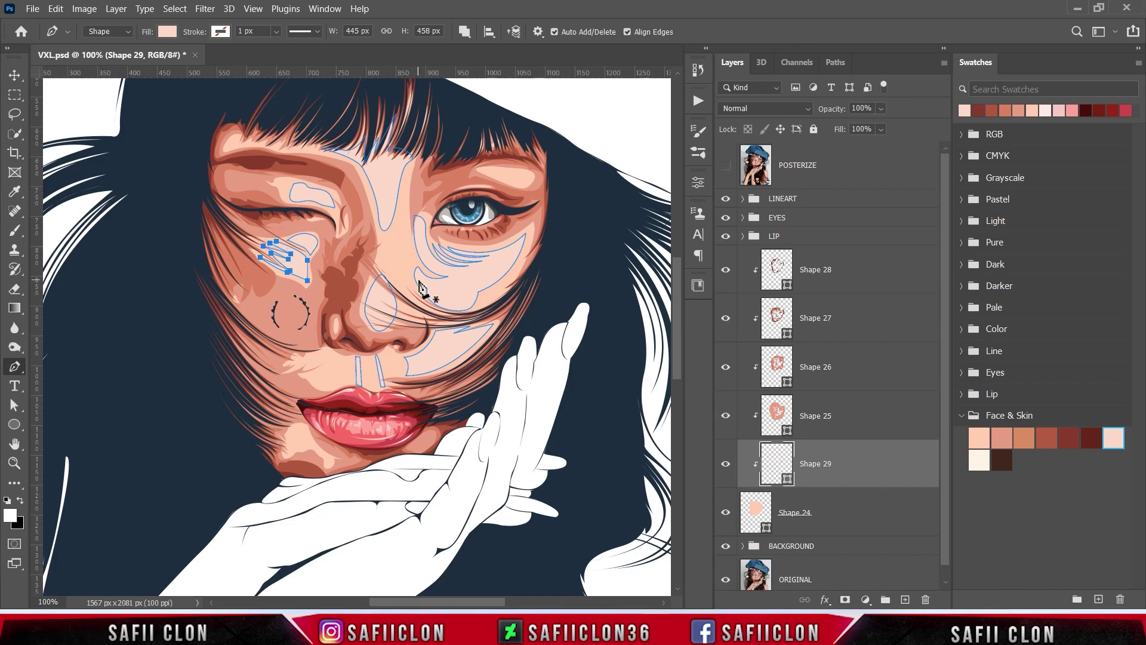
left_click(726, 166)
Add highlight outlines along the brow and just below the bangs
left_click(513, 175)
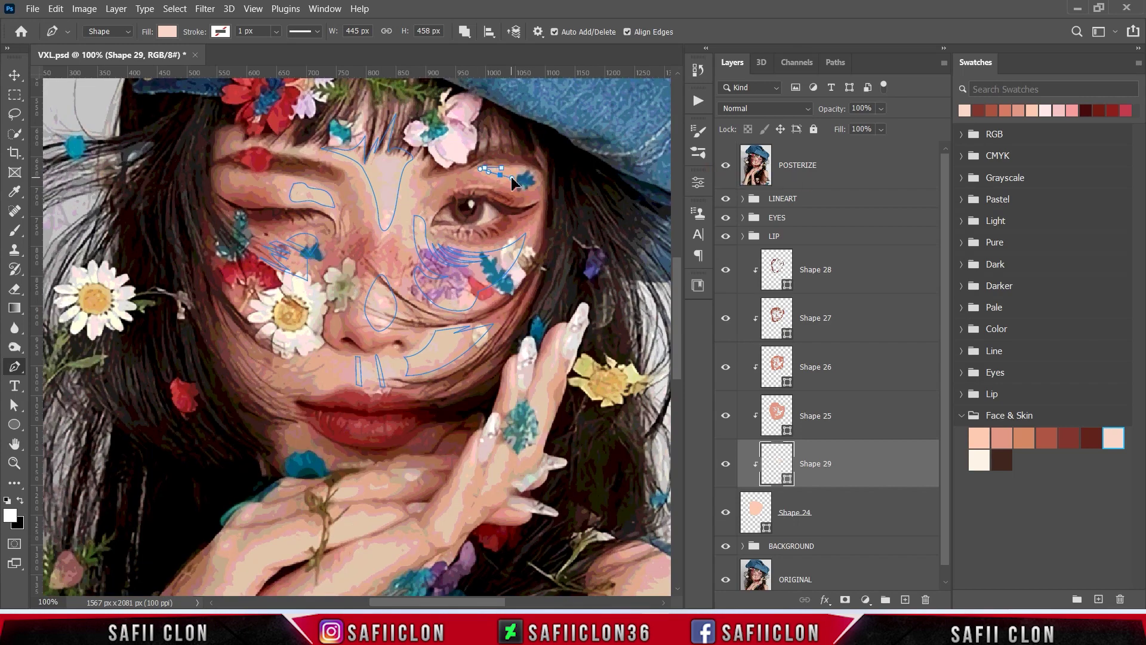
left_click(725, 165)
left_click(530, 177)
scroll(530, 179, "up", 3)
left_click(726, 165)
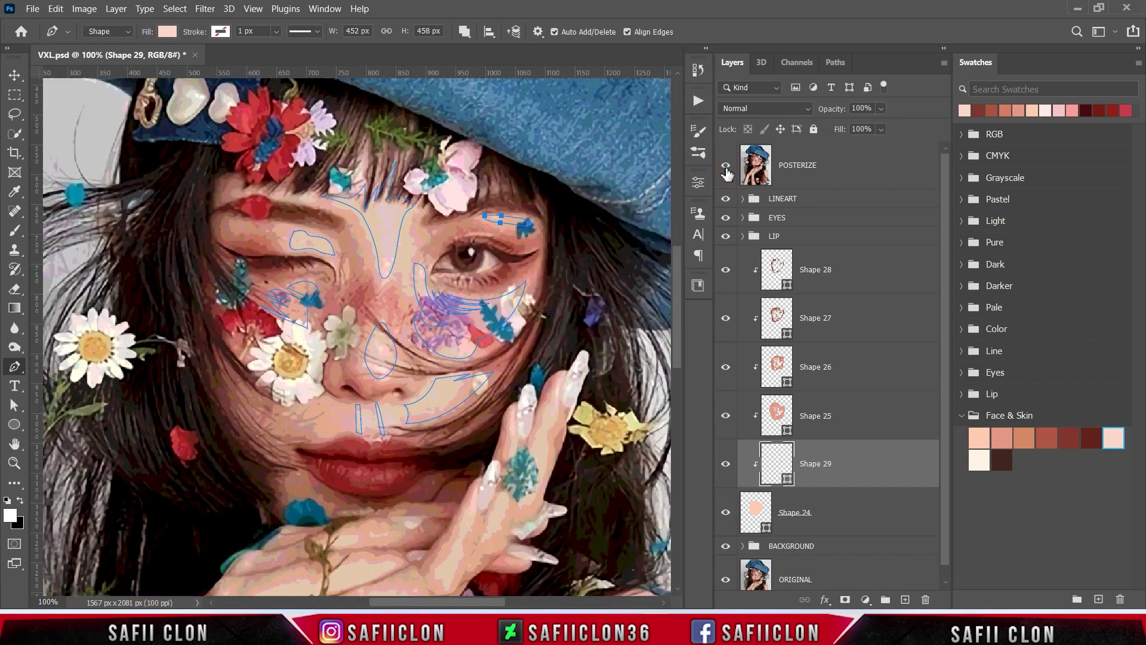
left_click(293, 199)
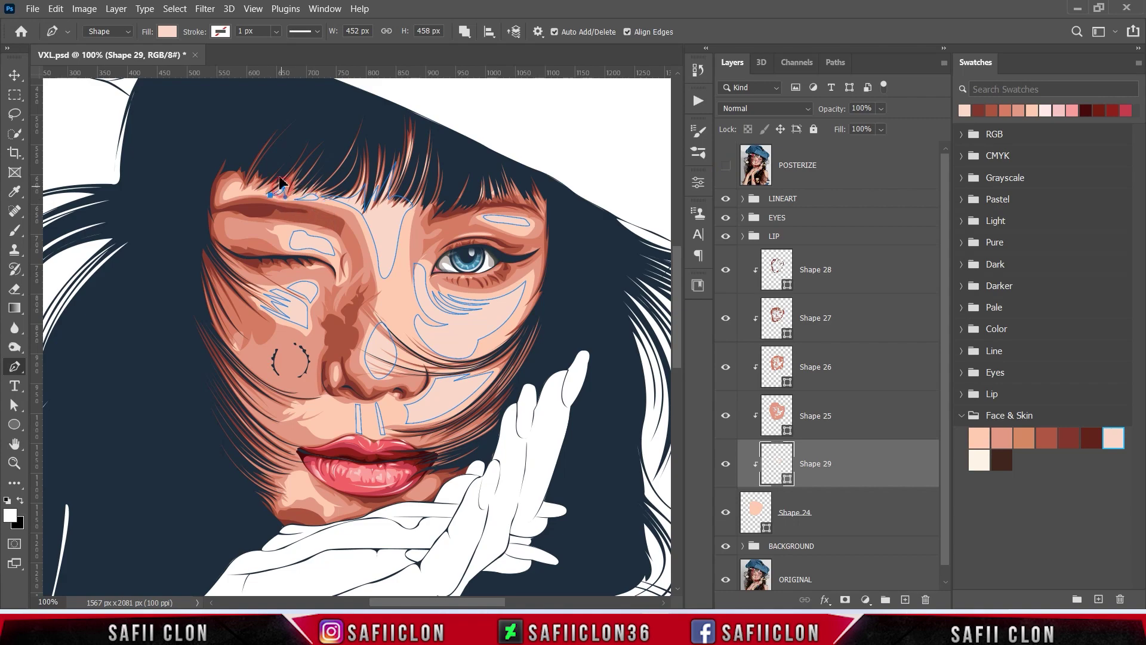
left_click(232, 197)
key("Escape")
Add a small highlight piece below the lower lip's left corner
key("ctrl+minus")
key("ctrl+plus")
left_click(726, 166)
left_click(300, 474)
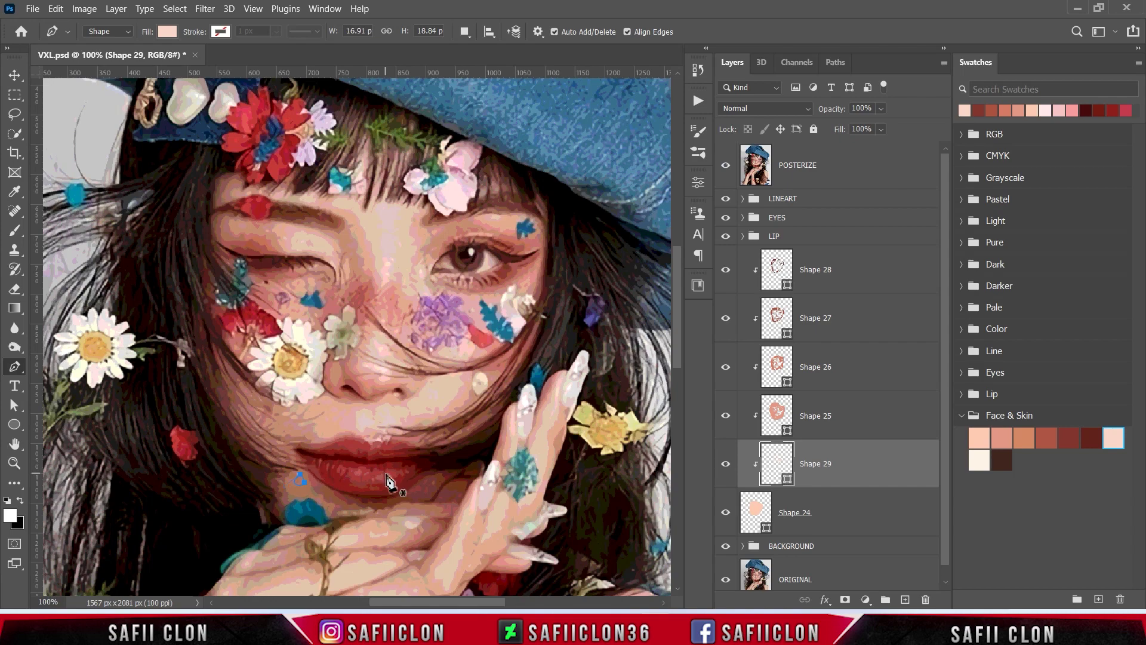
left_click(726, 165)
scroll(497, 401, "down", 2)
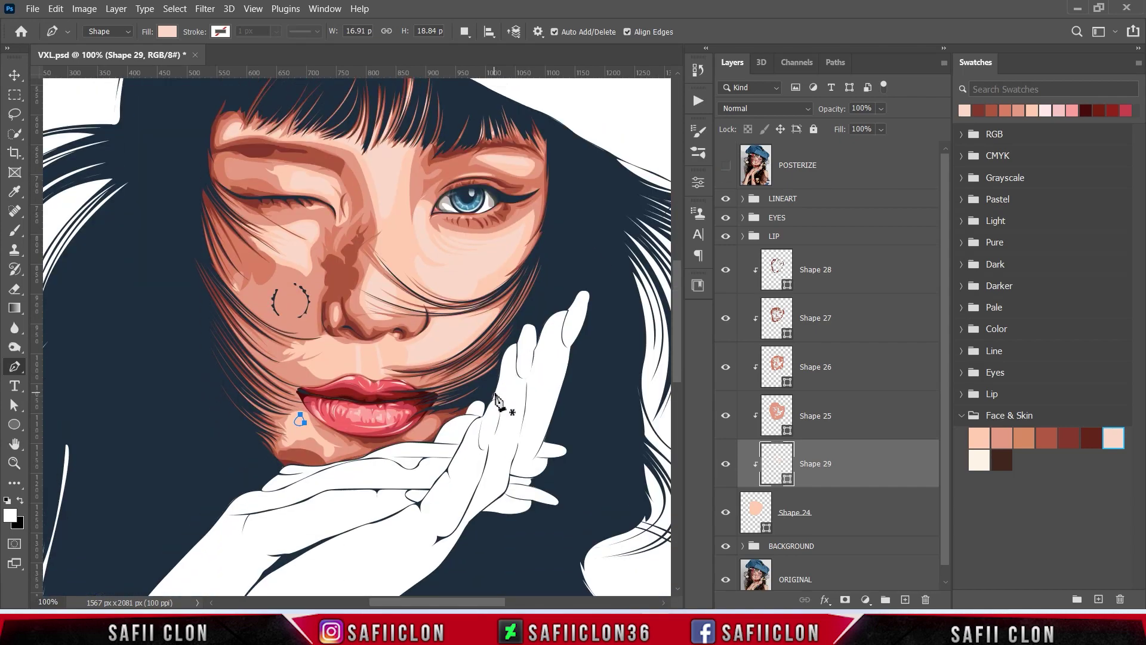
scroll(497, 401, "up", 1)
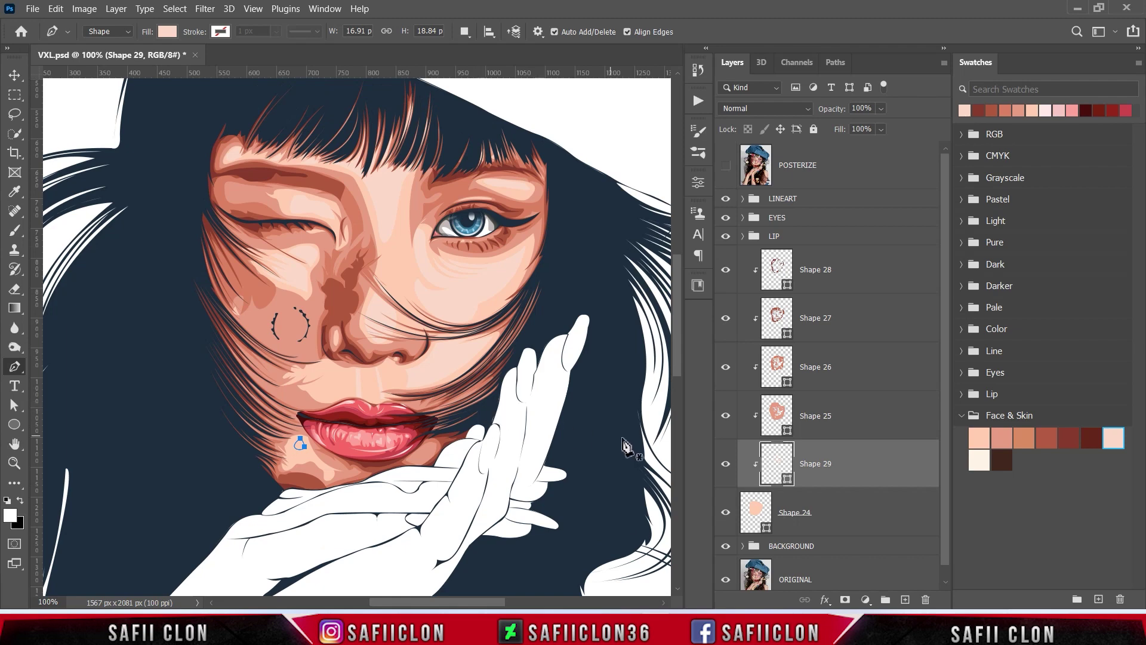
left_click(727, 465)
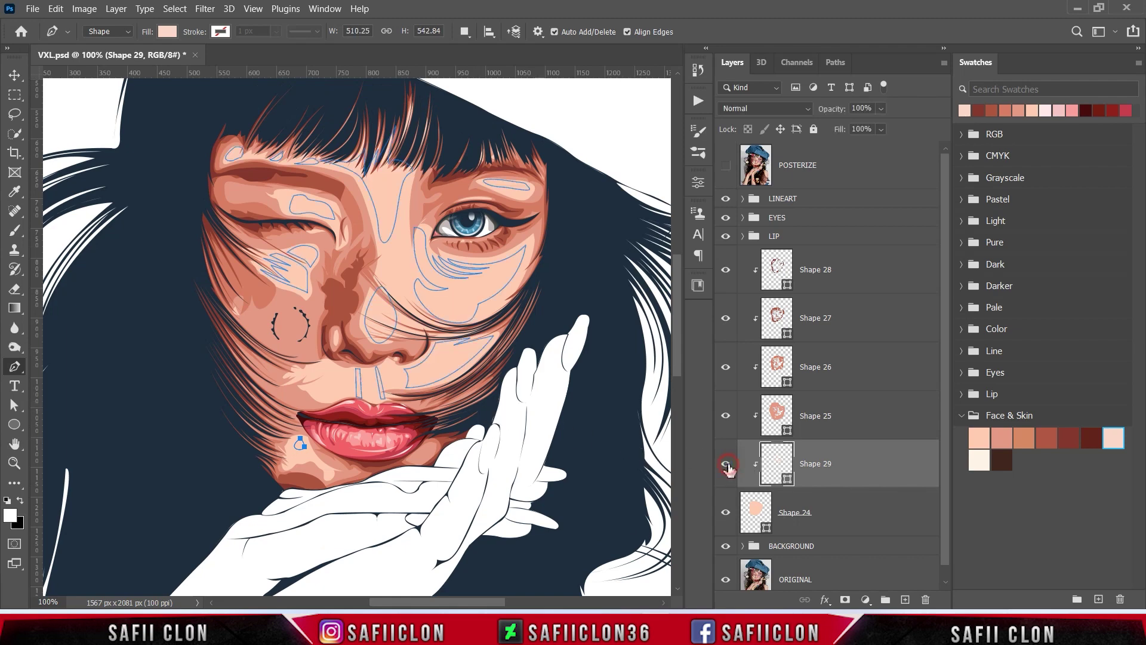
From Shape 28, switch to New Layer and pen a small highlight on the nose tip
left_click(875, 283)
left_click(466, 36)
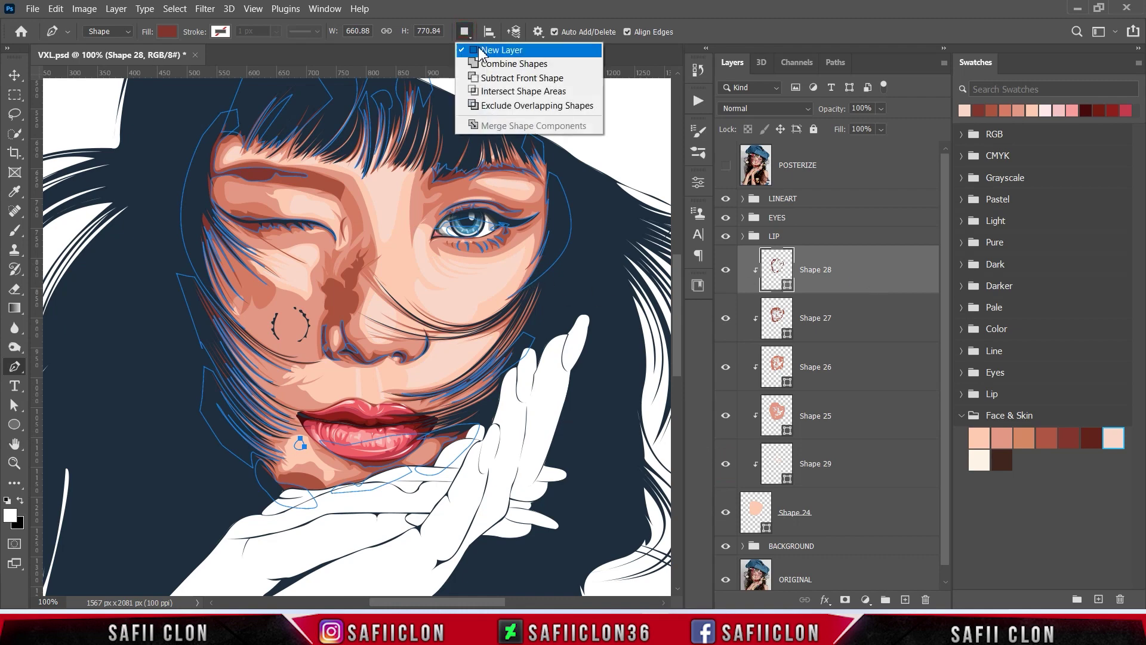
left_click(726, 166)
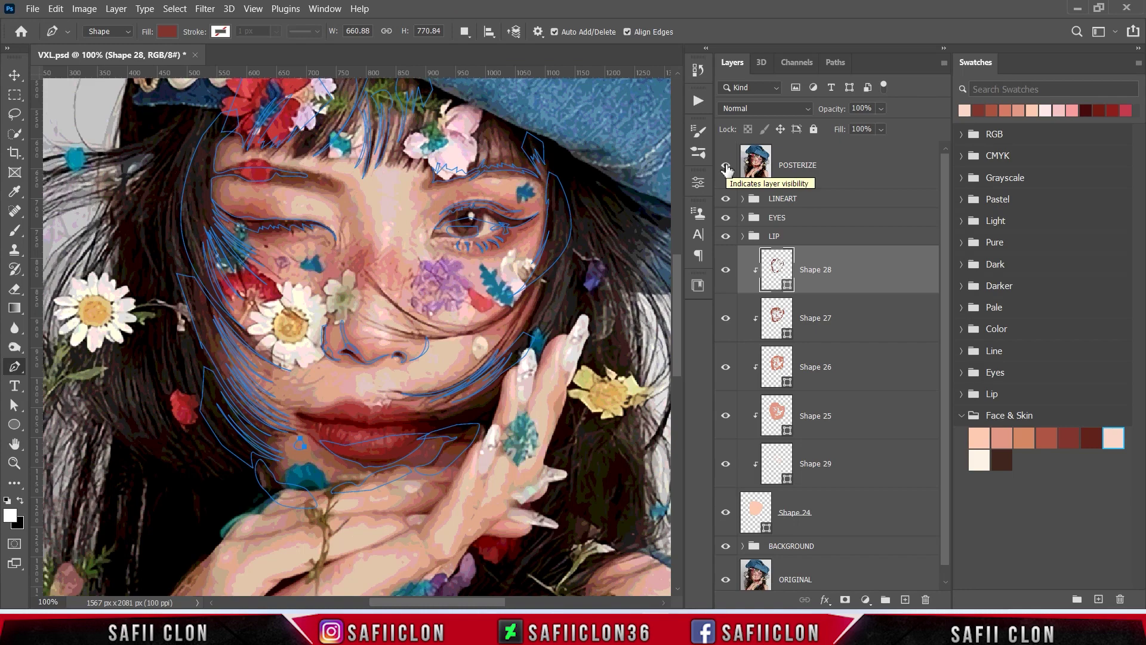
left_click(371, 328)
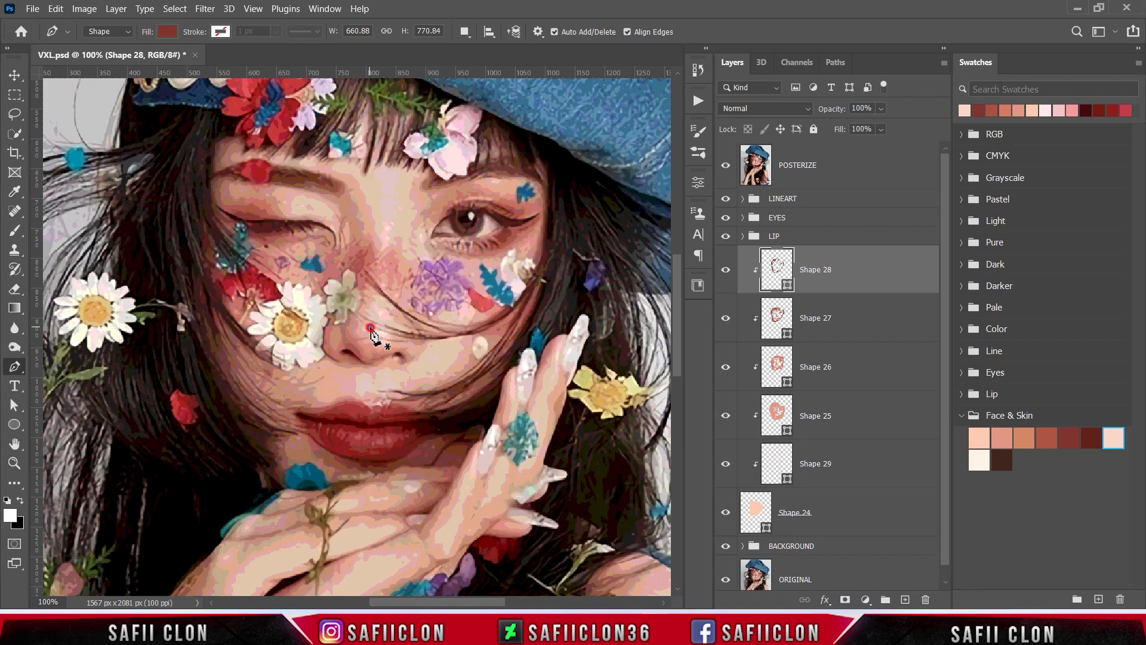
left_click(392, 333)
left_click_drag(371, 328, 365, 317)
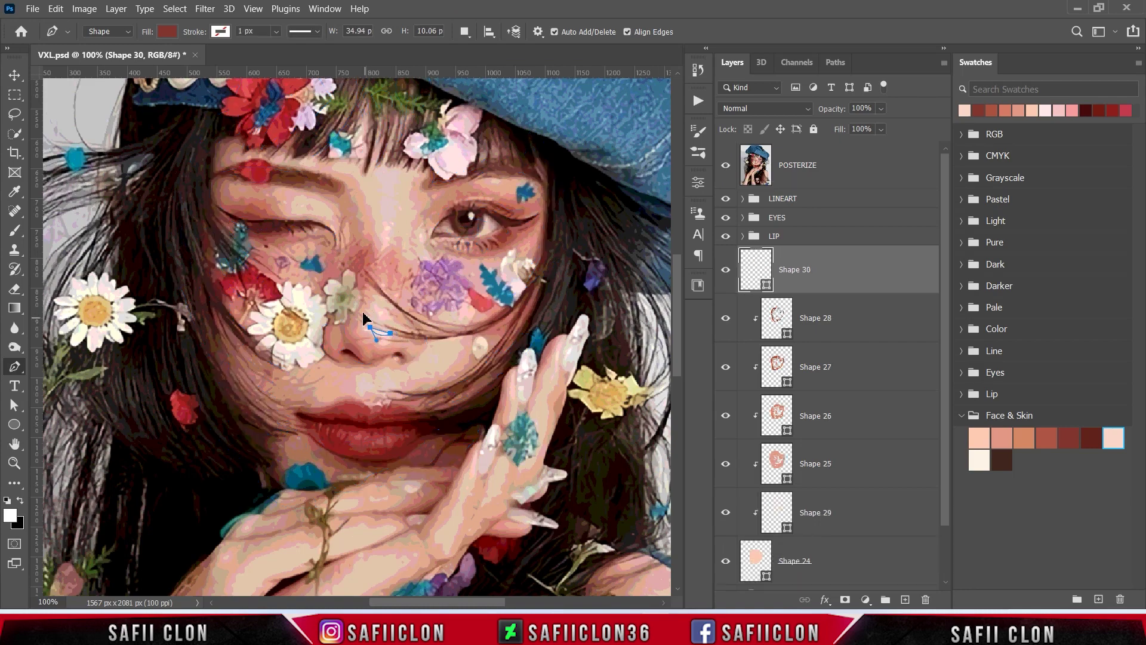
left_click(726, 165)
Fill the new Shape 30 with the pale cream colour #fff9f1
left_click(464, 32)
left_click(477, 46)
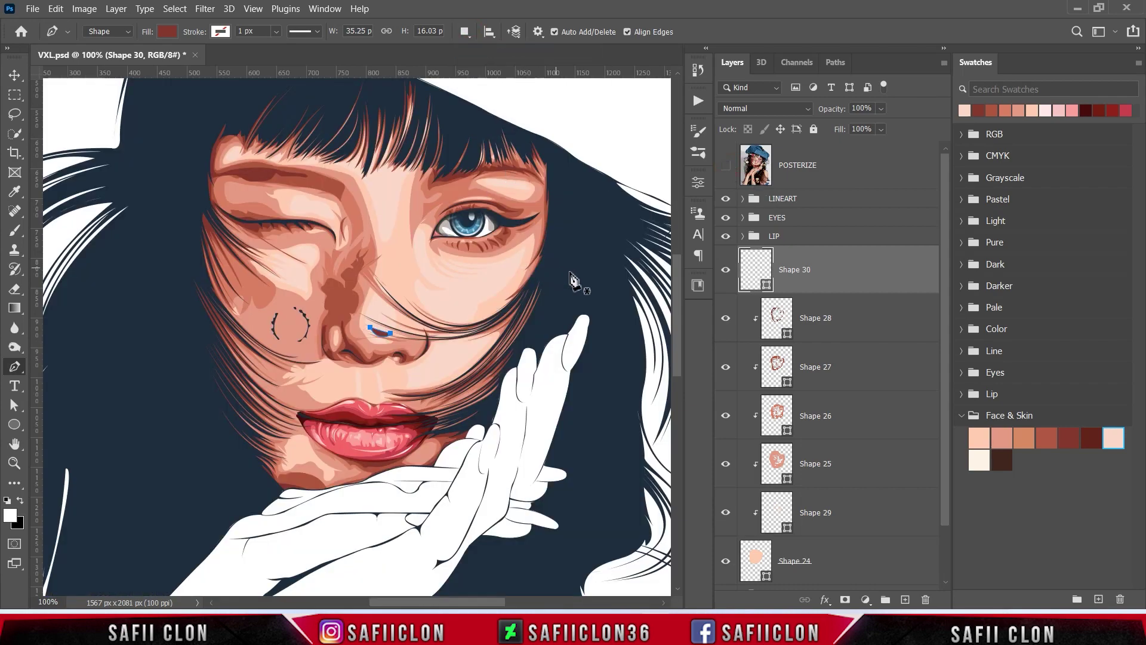
double_click(766, 284)
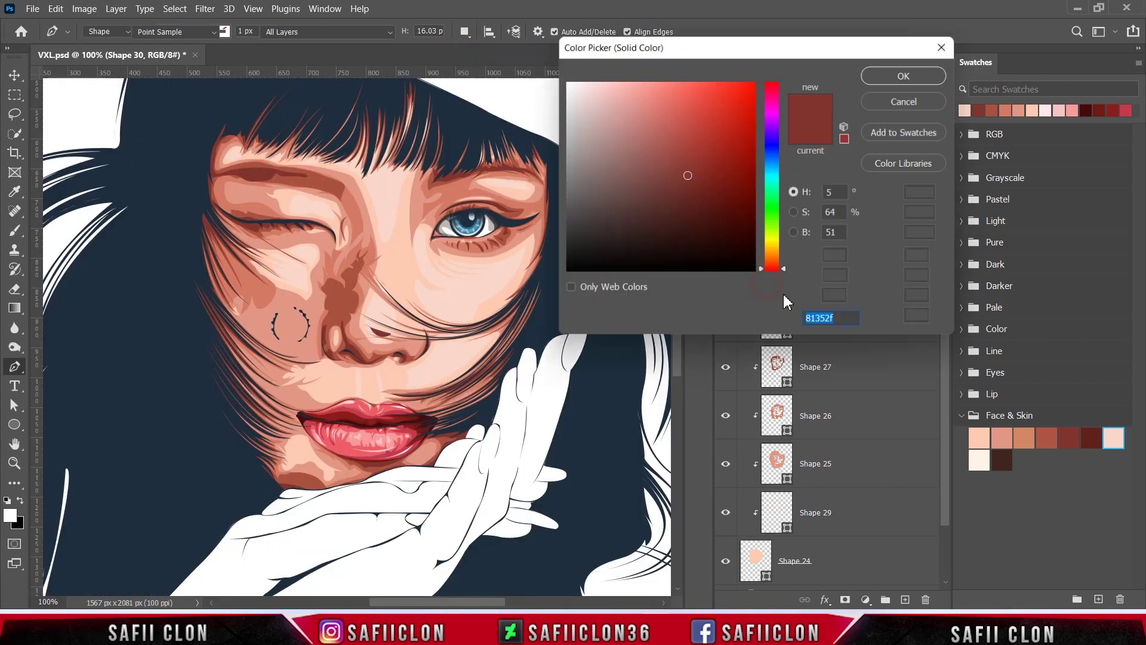
left_click(978, 460)
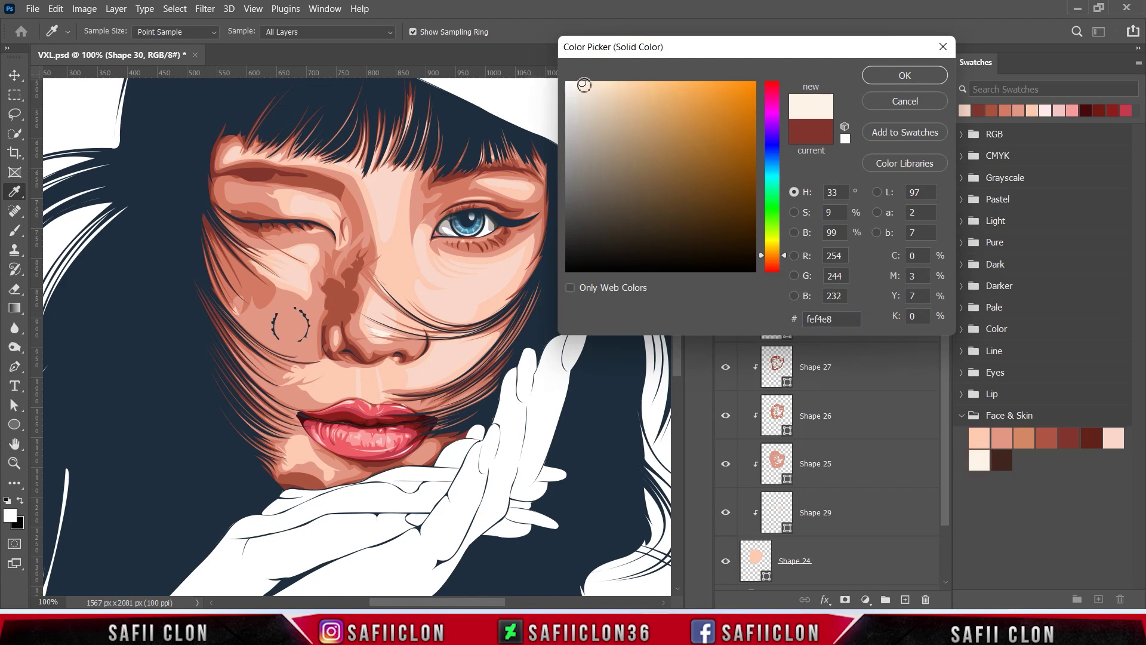
left_click_drag(581, 83, 577, 81)
left_click(925, 77)
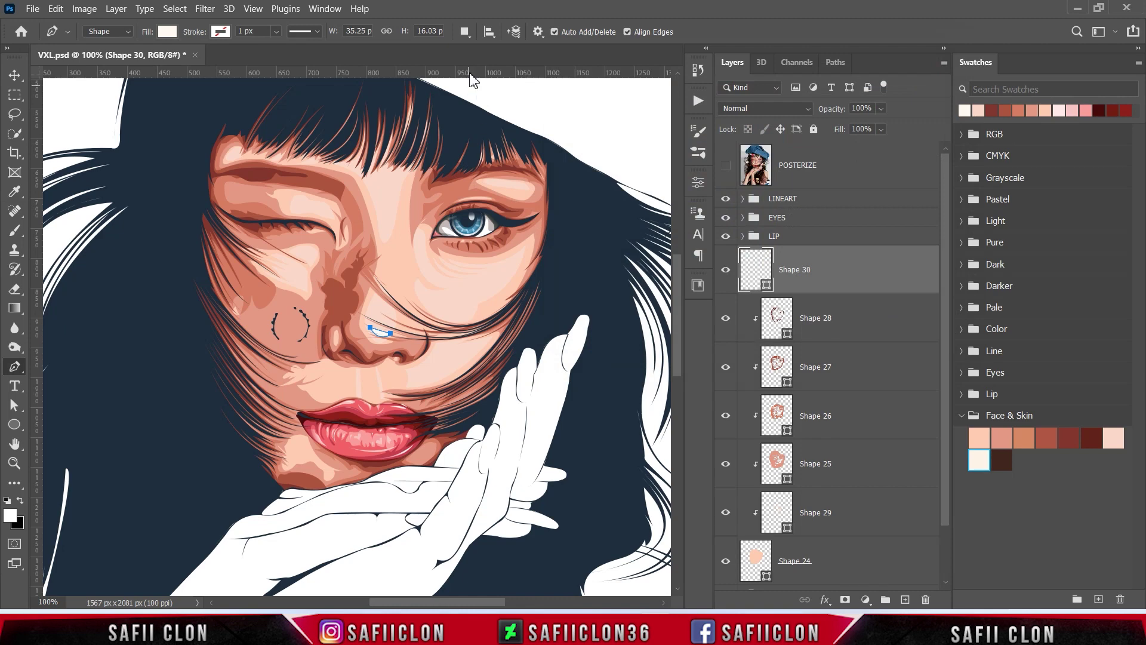
Set Path Operations to Combine Shapes and add a small white brow highlight
left_click(465, 32)
left_click(479, 63)
left_click(726, 167)
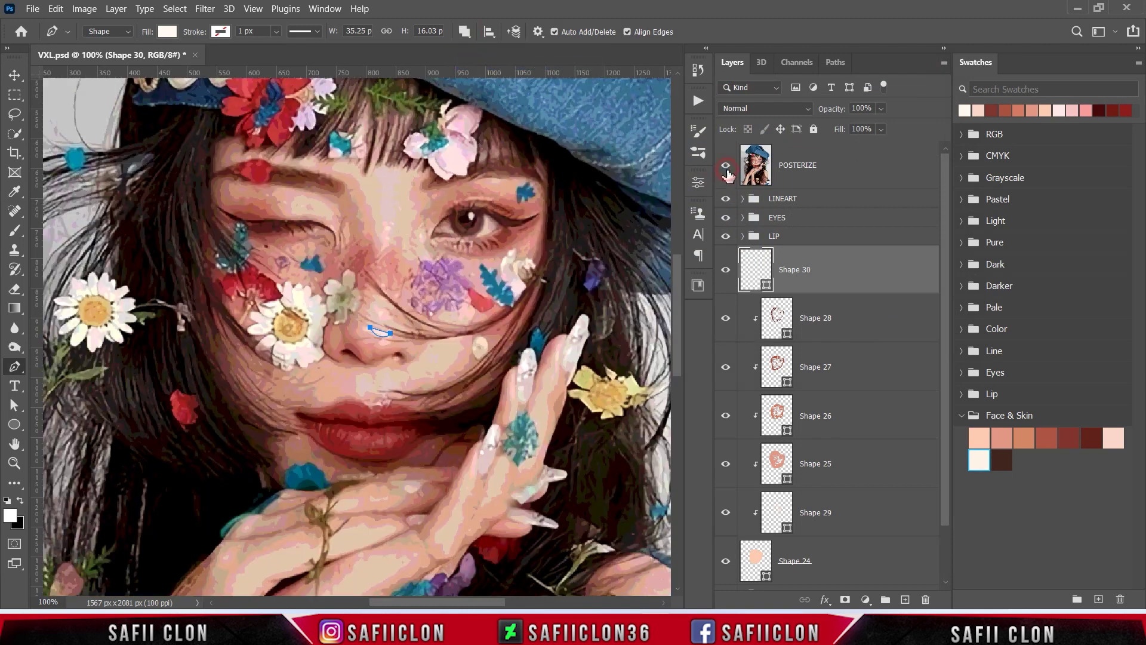
left_click(489, 180)
left_click(489, 179)
left_click(726, 167)
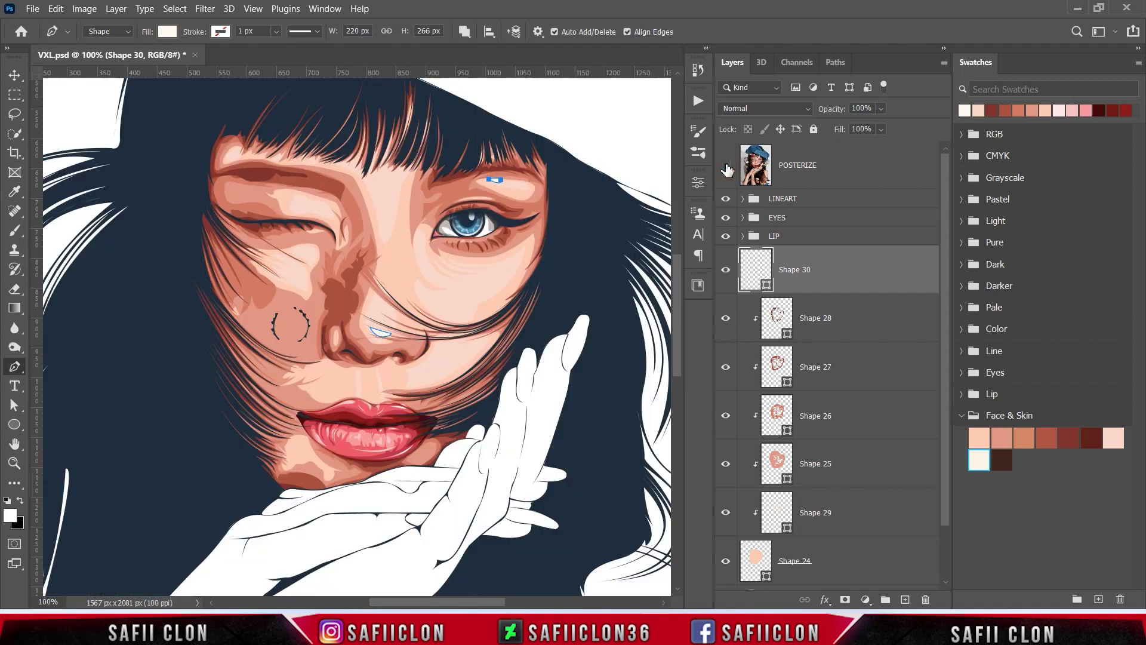
left_click(724, 167)
Zoom in and draw crescent highlight slivers beside the winking eye
key("ctrl+plus")
scroll(340, 251, "up", 3)
left_click(314, 246)
left_click(318, 214)
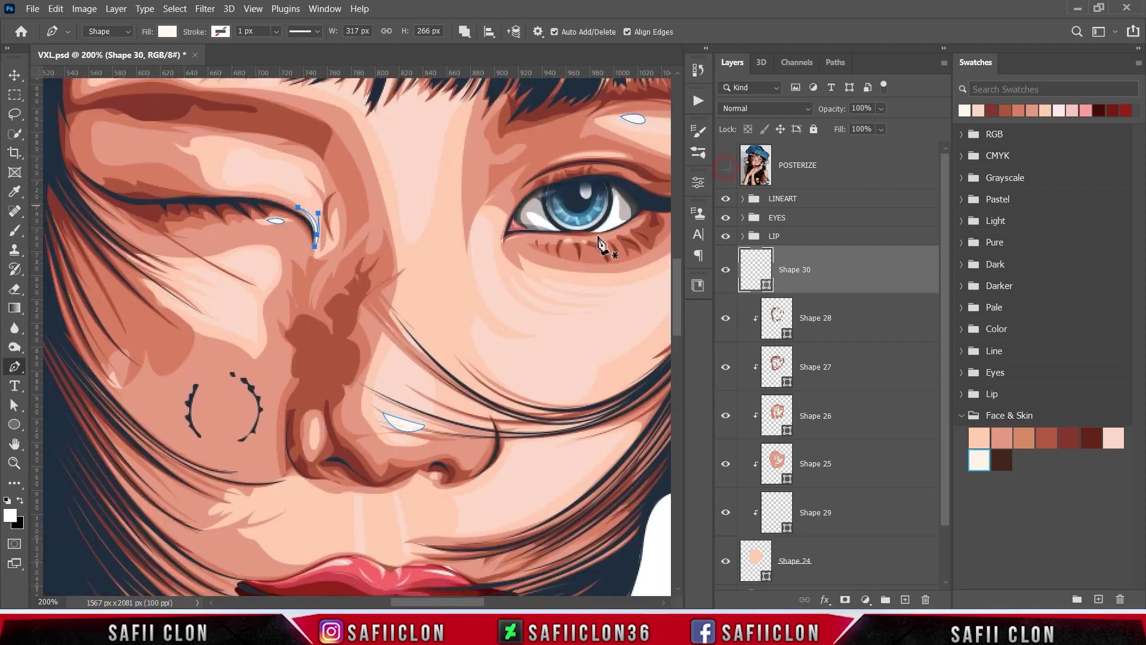
left_click(336, 213)
left_click(331, 222)
left_click(334, 234)
left_click(334, 212)
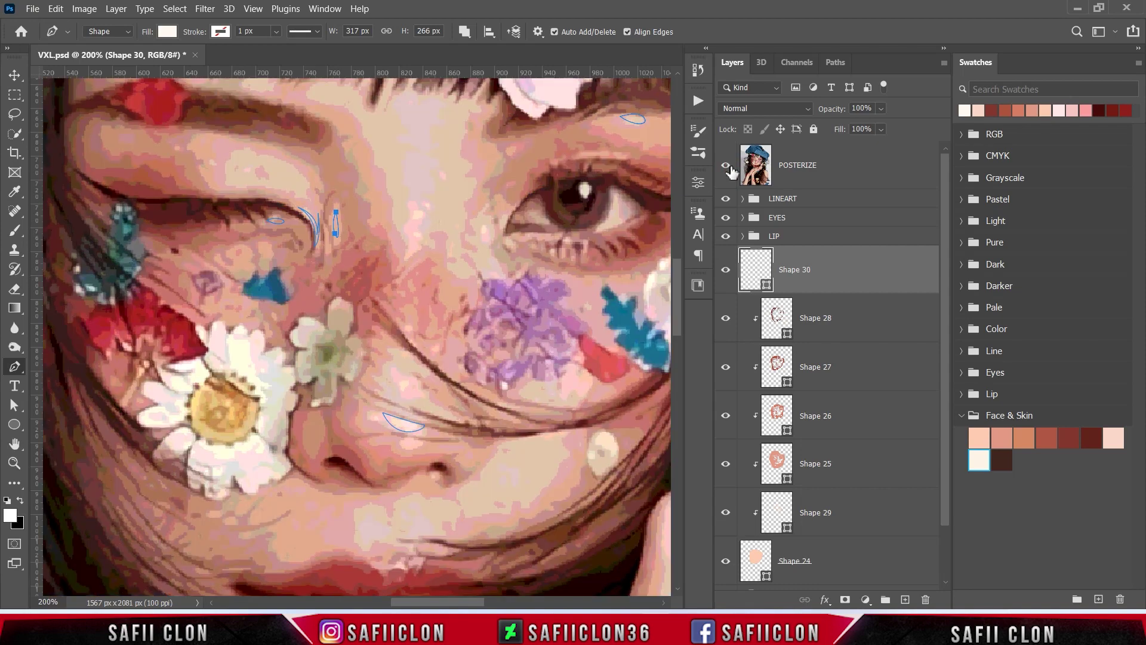
Draw a curved highlight sliver along the brow
left_click(206, 138)
left_click_drag(288, 160, 310, 172)
left_click(305, 160)
left_click(323, 189)
left_click(311, 168)
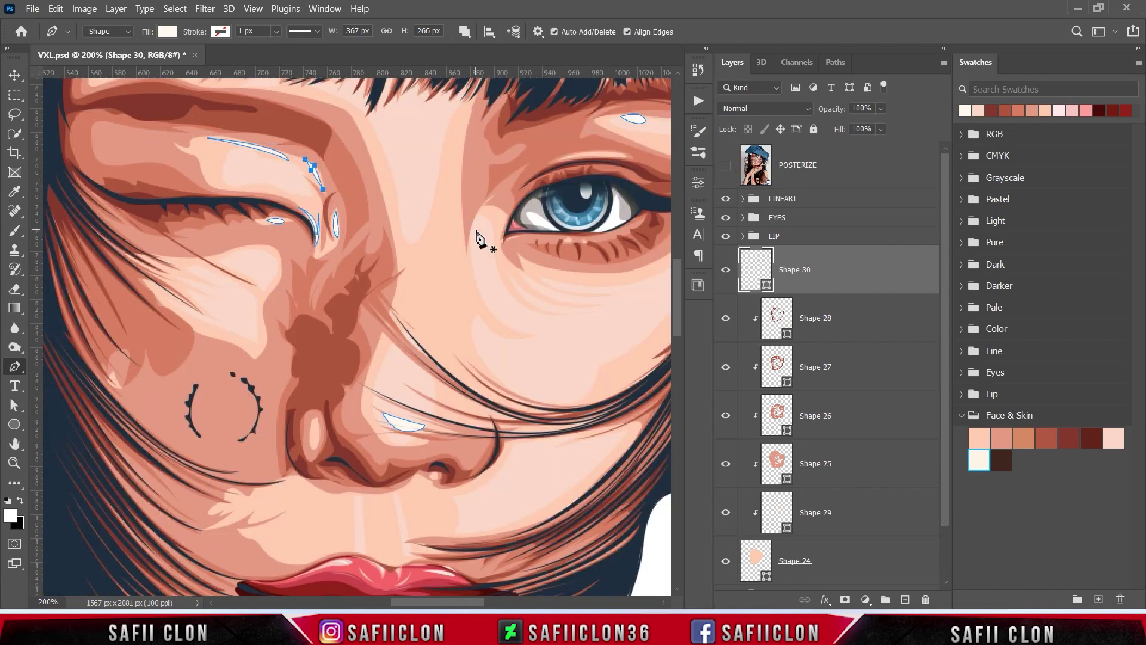
scroll(477, 239, "up", 3)
Draw a white highlight down the nose bridge
left_click(725, 165)
left_click(424, 253)
left_click_drag(418, 334, 420, 371)
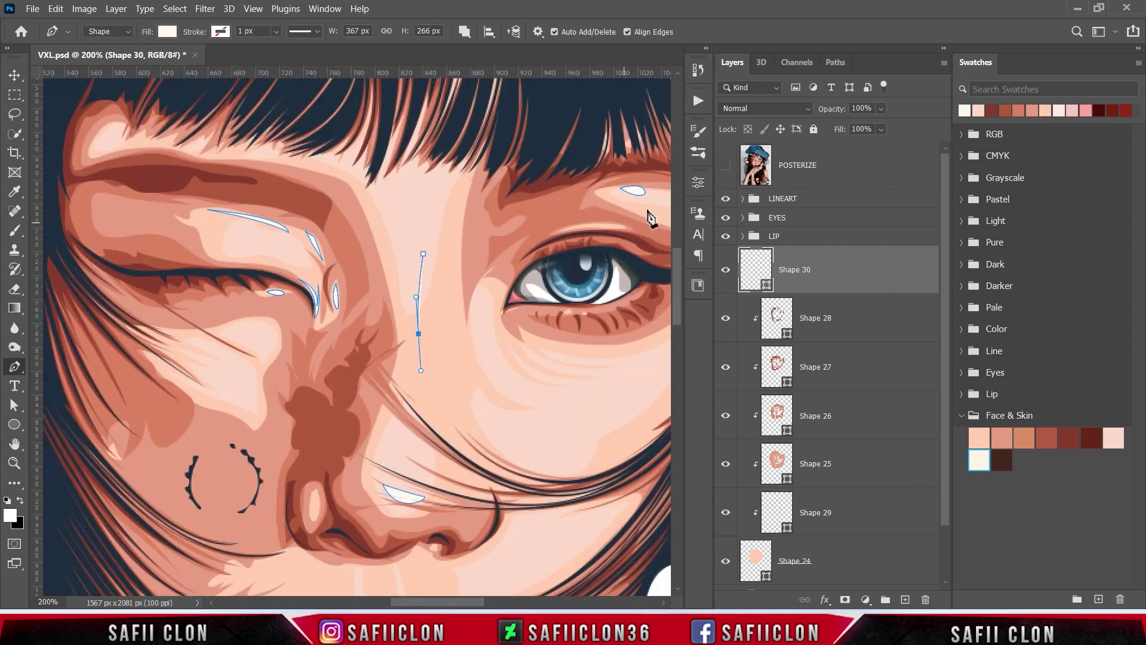
left_click(725, 165)
left_click(423, 253)
scroll(468, 307, "down", 5)
Draw a closed white highlight shape above the cheek
left_click(725, 165)
left_click(380, 347)
left_click(395, 294)
left_click(425, 326)
left_click(395, 295)
left_click(725, 164)
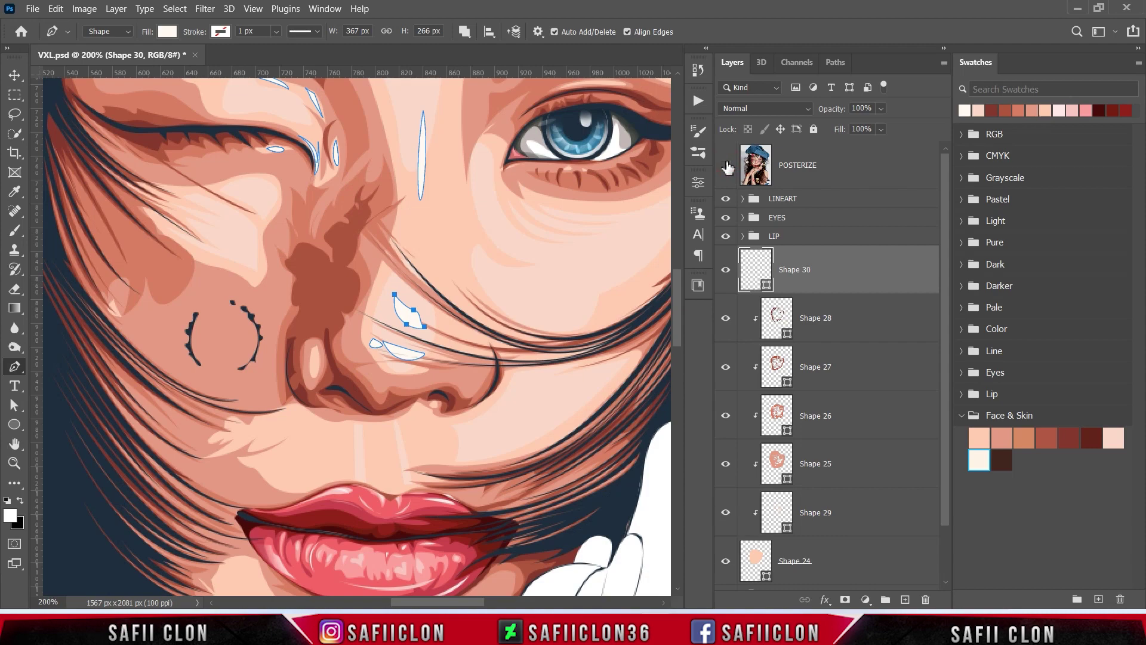
Add a small cheek highlight and outline a highlight near the eye
left_click(420, 273)
left_click(407, 271)
left_click(725, 164)
scroll(486, 239, "up", 2)
left_click(479, 208)
left_click(480, 228)
scroll(486, 227, "right", 4)
left_click(725, 165)
left_click(432, 222)
Draw a white highlight sliver below the open eye
left_click(394, 219)
left_click(433, 222)
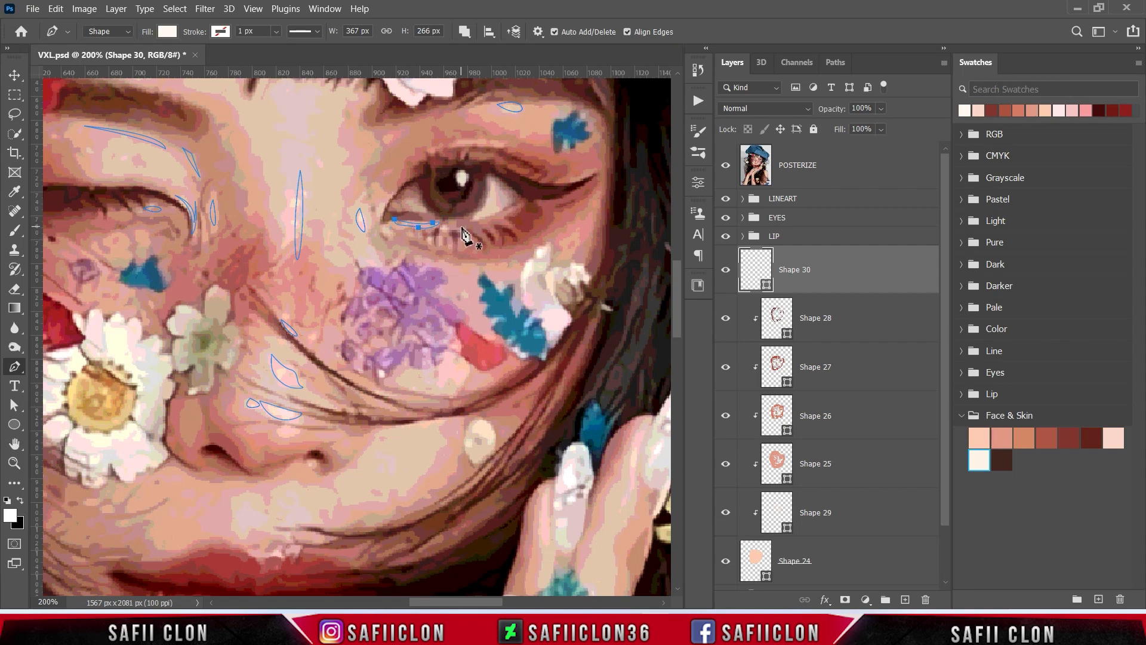
left_click(481, 221)
left_click(517, 206)
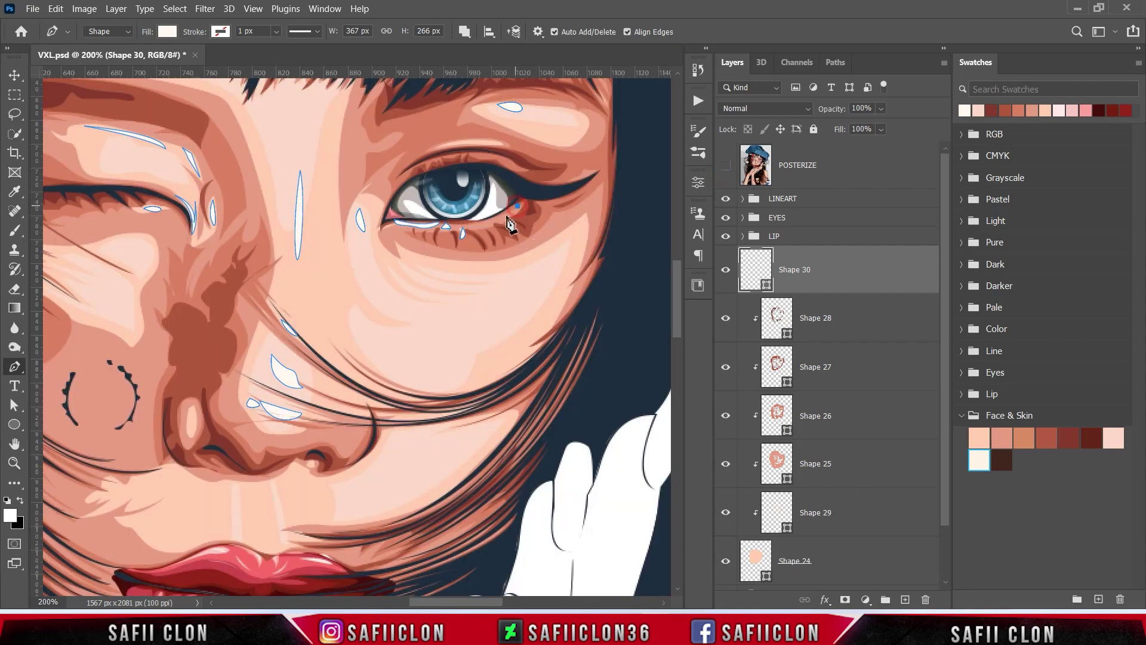
left_click(507, 226)
Start a white highlight above the open eye, checking against the photo reference
left_click(438, 145)
left_click(501, 142)
scroll(565, 276, "down", 1)
left_click(725, 165)
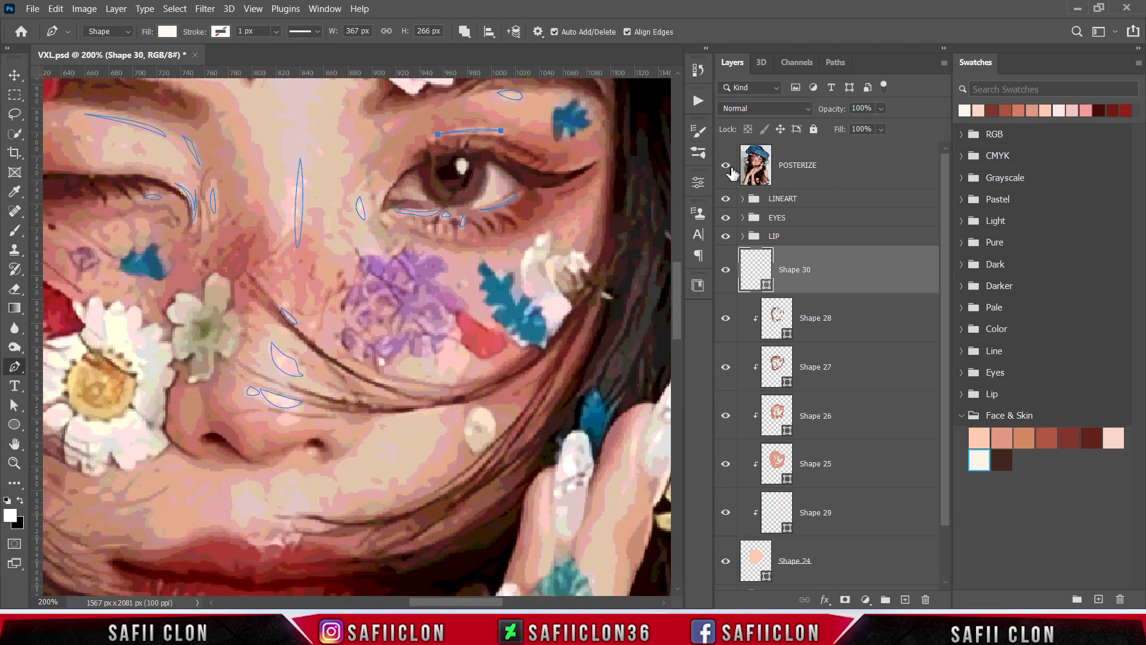
left_click(725, 165)
Draw a curved crescent along the right cheek and a curve below the open eye
left_click(583, 205)
left_click_drag(522, 328, 463, 366)
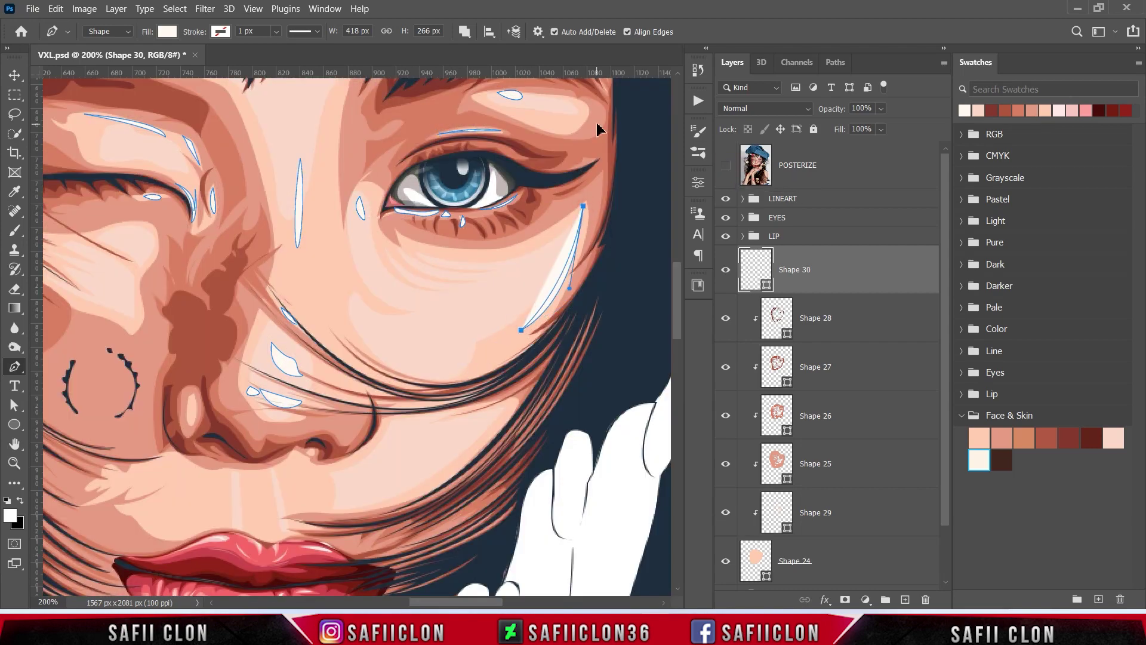
left_click(401, 237)
left_click_drag(537, 238, 595, 218)
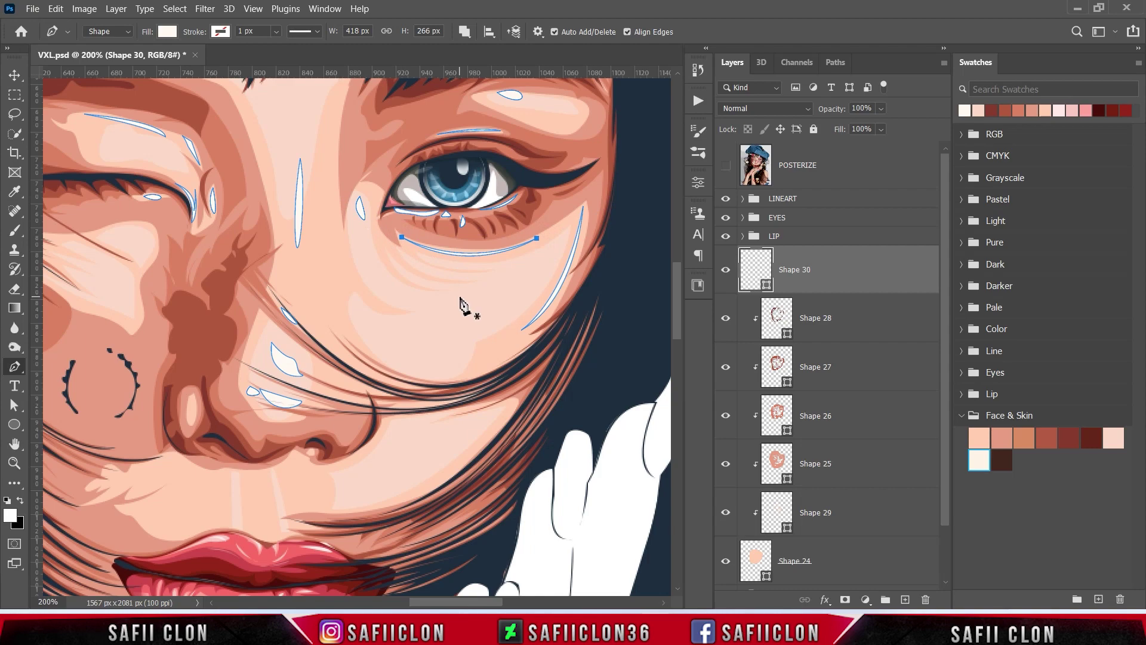
key("ctrl+minus")
key("ctrl+minus")
key("ctrl+minus")
key("ctrl+minus")
key("ctrl+plus")
key("ctrl+plus")
key("ctrl+plus")
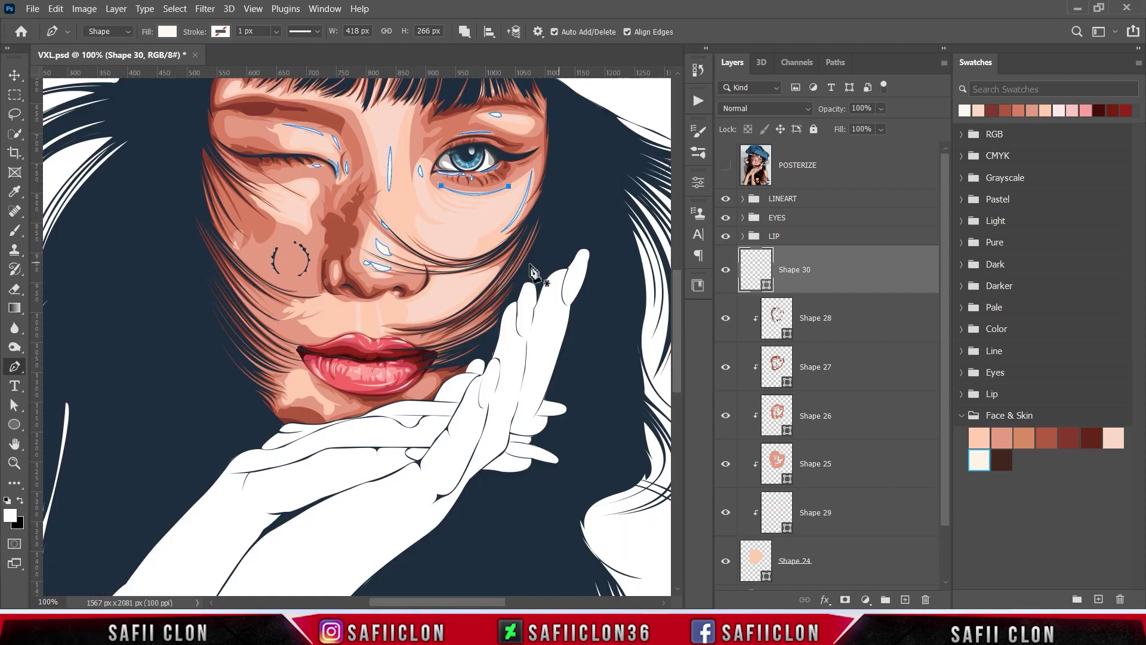
Draw a curved white highlight shape on the cheek below the eye
left_click(455, 236)
left_click(475, 240)
left_click(439, 277)
left_click(461, 274)
left_click(449, 284)
left_click(726, 165)
left_click_drag(430, 311, 402, 323)
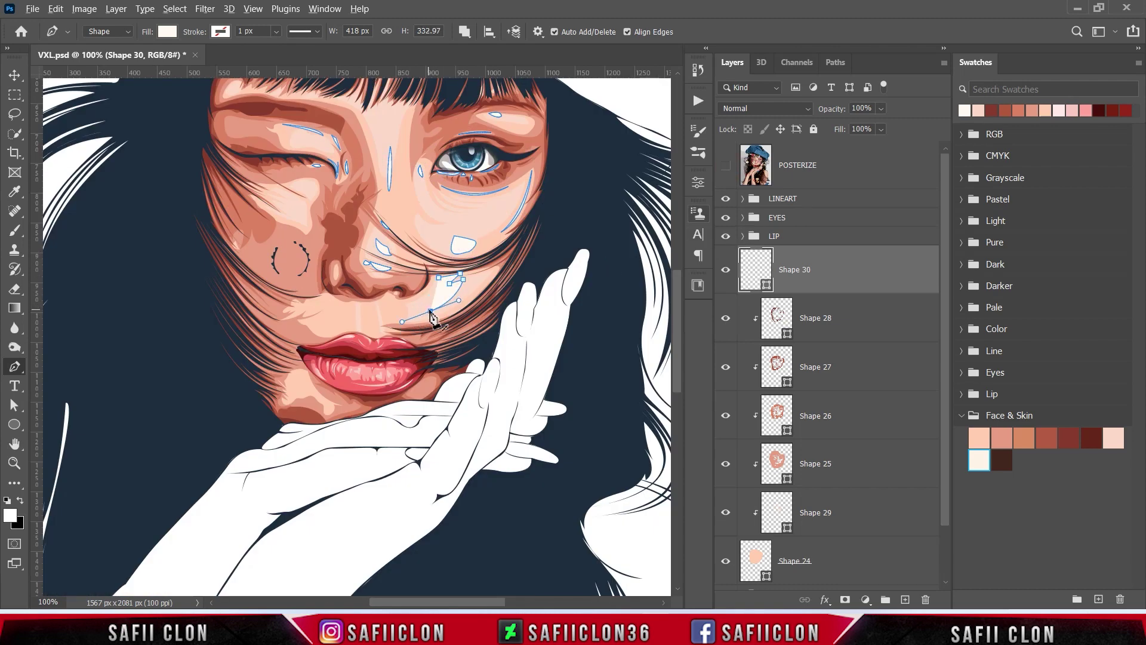
left_click(438, 277)
left_click(377, 303)
Add a thin white sliver beside the lip, checking the photo reference
left_click(377, 304)
left_click(361, 332)
scroll(412, 352, "up", 1)
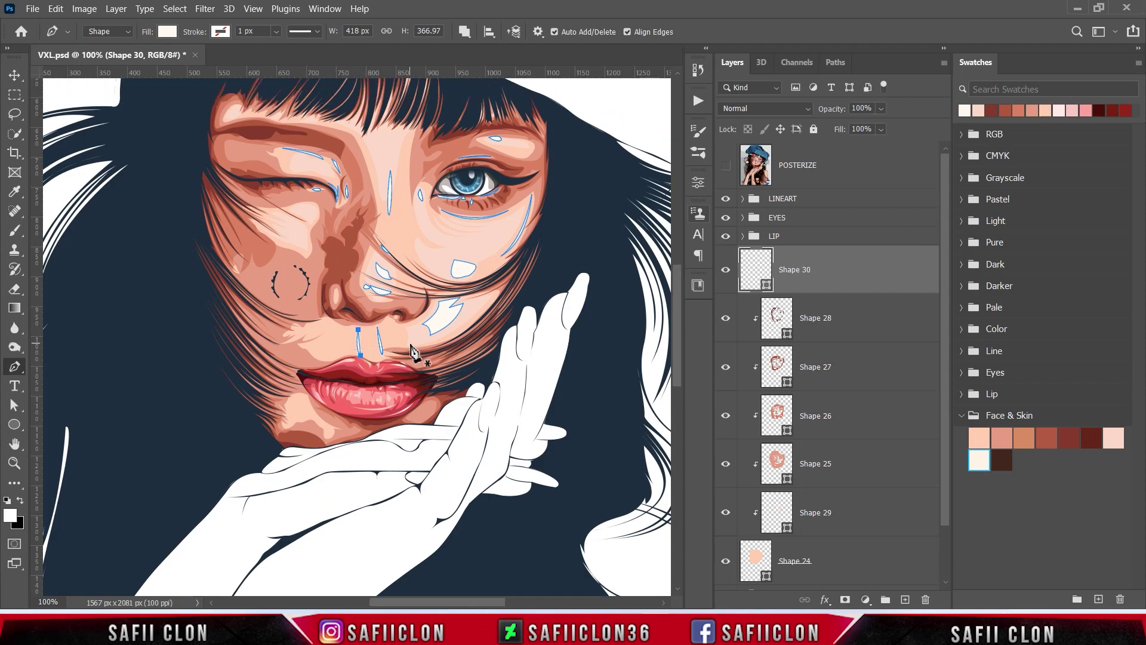
scroll(418, 358, "up", 3)
scroll(447, 382, "down", 3)
scroll(471, 417, "up", 3)
left_click(725, 165)
key("ctrl+comma")
key("ctrl+comma")
key("ctrl+comma")
Draw a curved highlight edge under the winking eye
left_click_drag(330, 290, 346, 305)
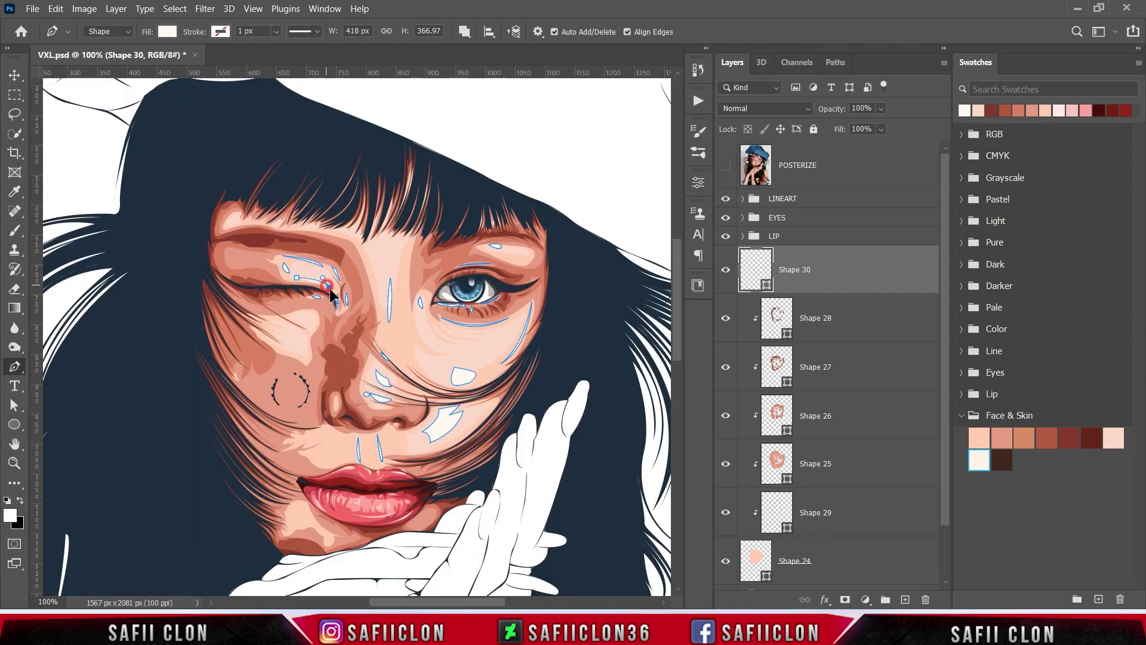
scroll(434, 333, "down", 2)
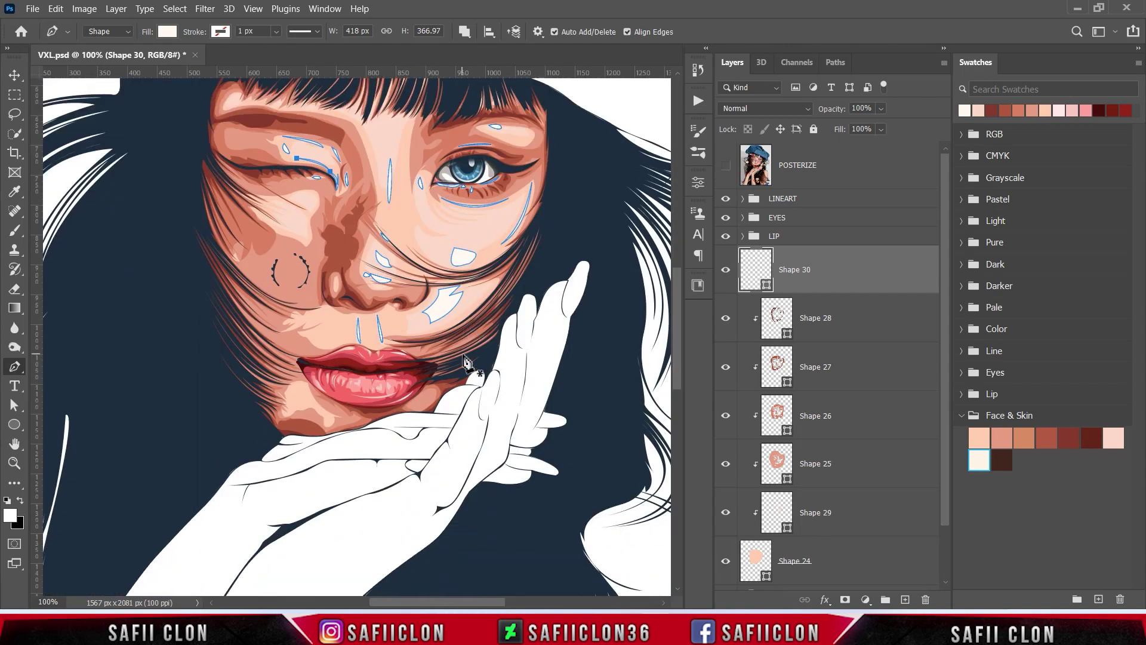
scroll(454, 352, "down", 3)
scroll(466, 363, "up", 2)
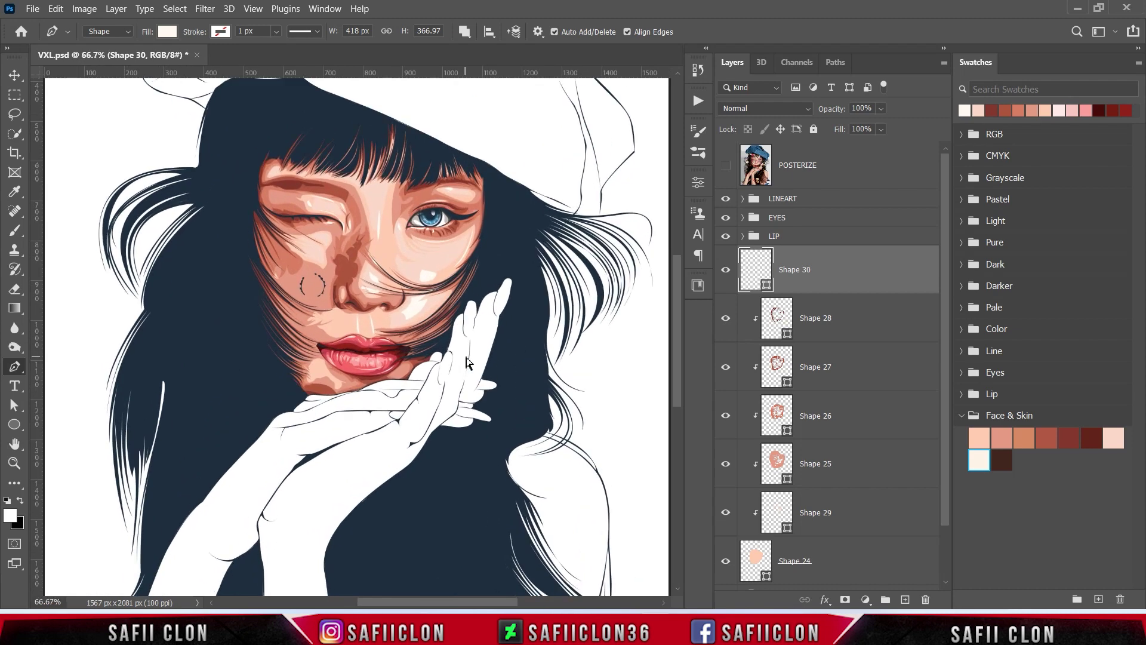
Clip Shape 30 to the skin layers below and select Shape 29
right_click(839, 269)
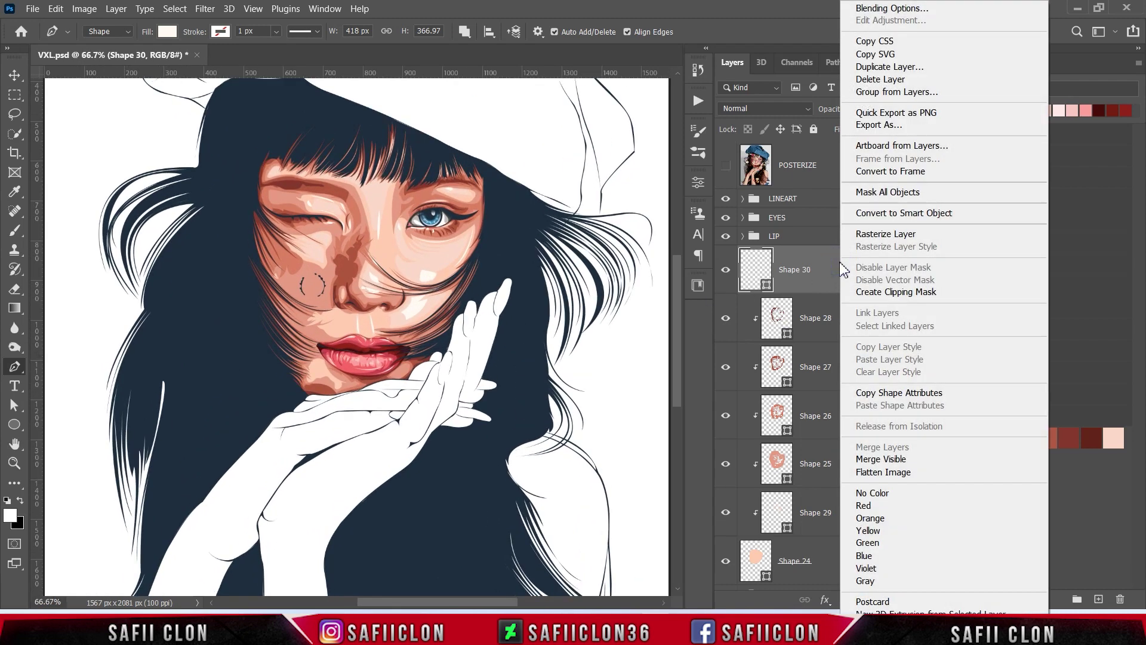
left_click(895, 293)
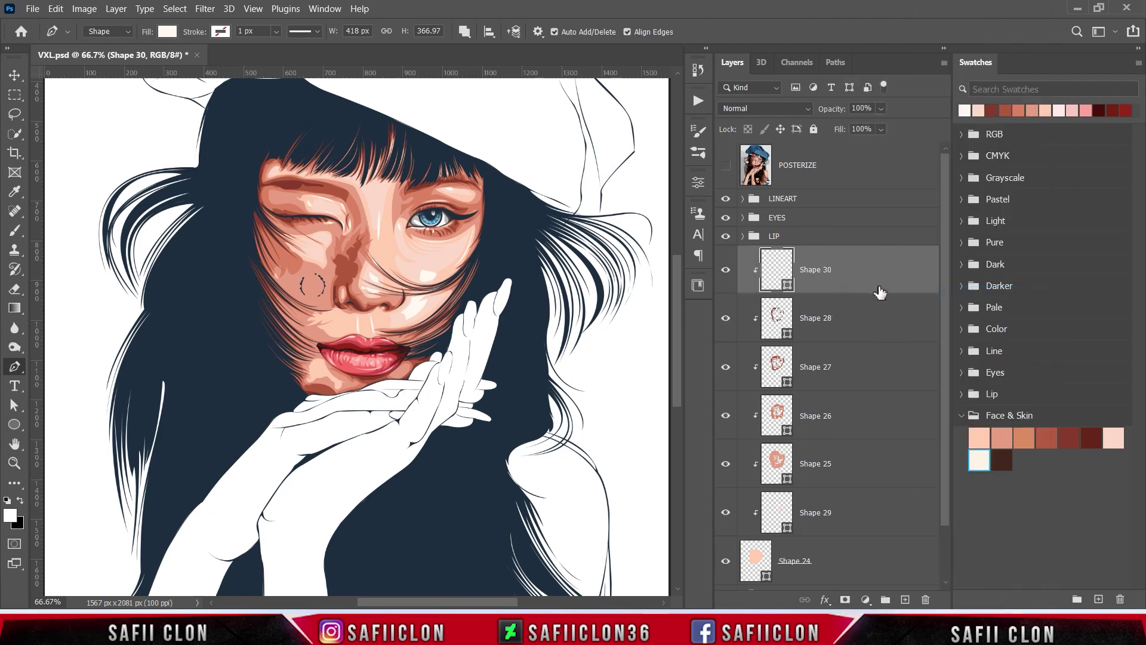
left_click(825, 513)
left_click(726, 514)
left_click(726, 514)
left_click(725, 513)
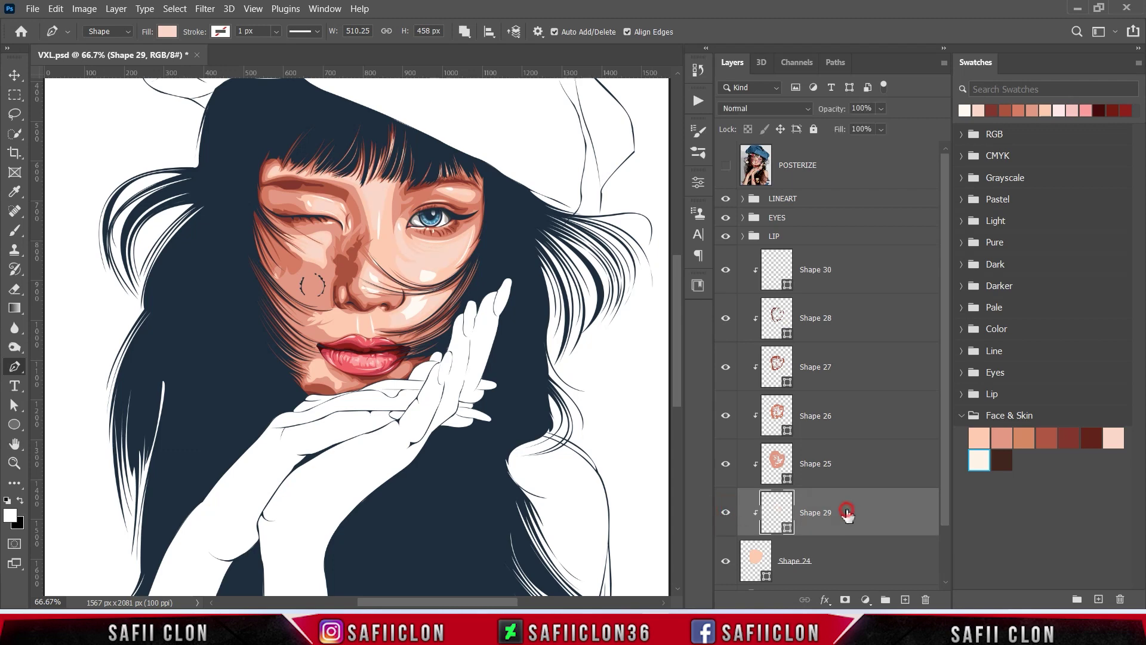
Set Shape 29's path operation for new shapes and zoom to the nose and lips
left_click(465, 32)
left_click(537, 66)
key("ctrl+plus")
key("ctrl+plus")
key("ctrl+plus")
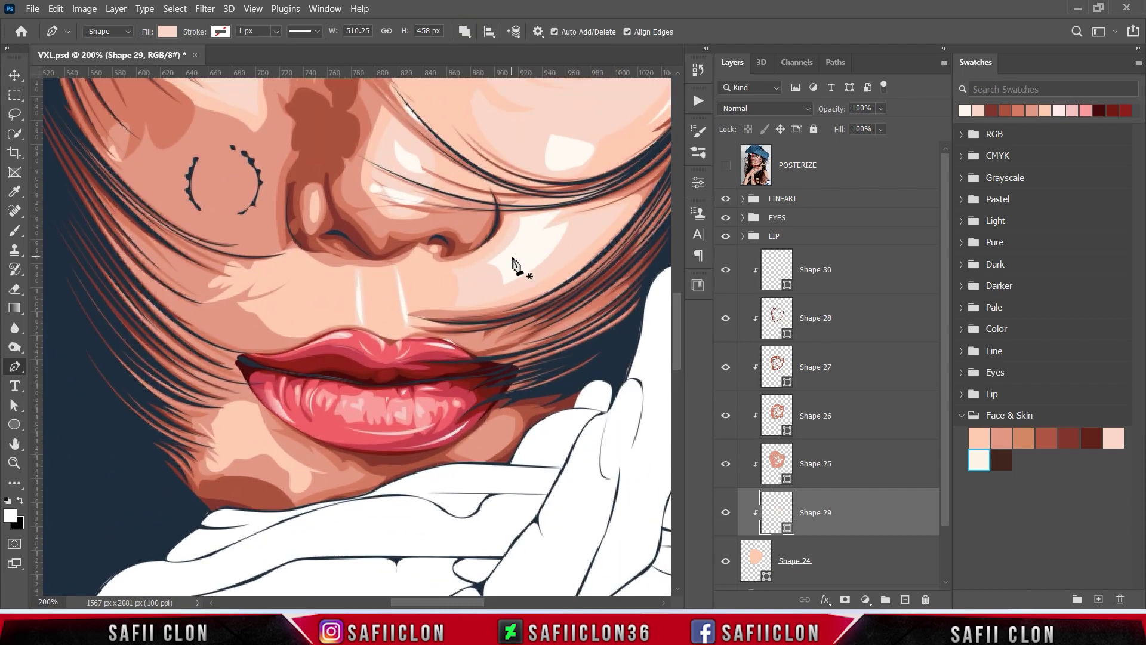
scroll(471, 268, "up", 2)
scroll(468, 273, "up", 3)
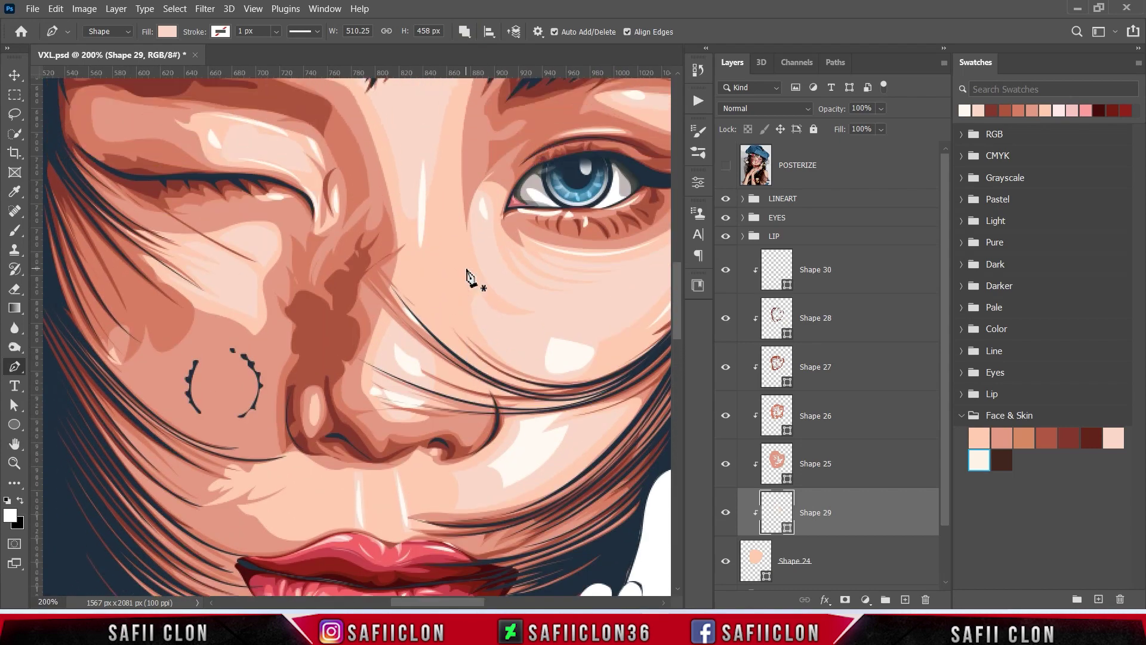
scroll(475, 296, "down", 2)
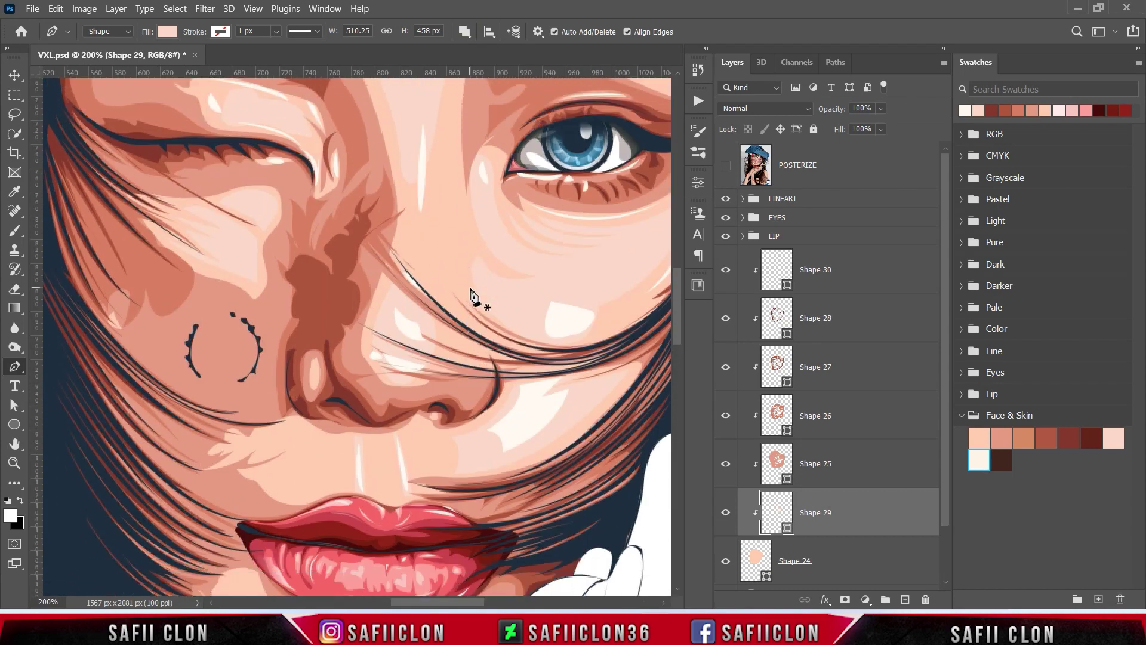
left_click(726, 170)
Draw a curved pale pink shape on the philtrum above the upper lip
left_click(353, 421)
left_click(356, 462)
left_click(370, 465)
left_click_drag(398, 462, 414, 452)
left_click(447, 437)
left_click_drag(448, 415, 420, 409)
left_click(395, 418)
left_click(386, 439)
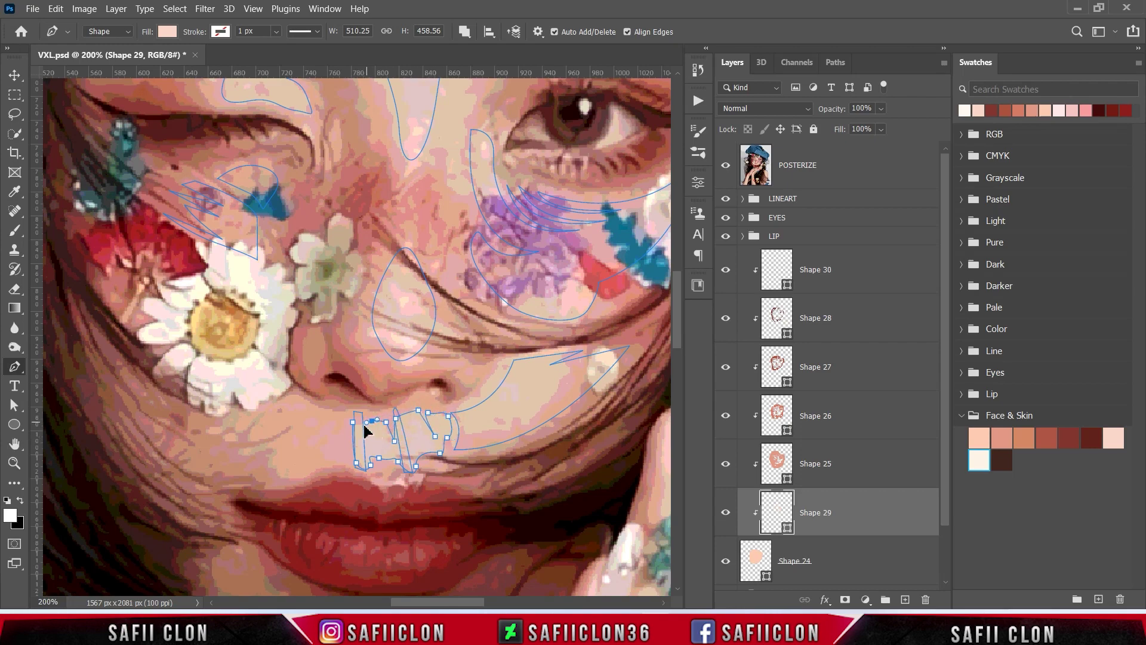
left_click(352, 421)
left_click(725, 168)
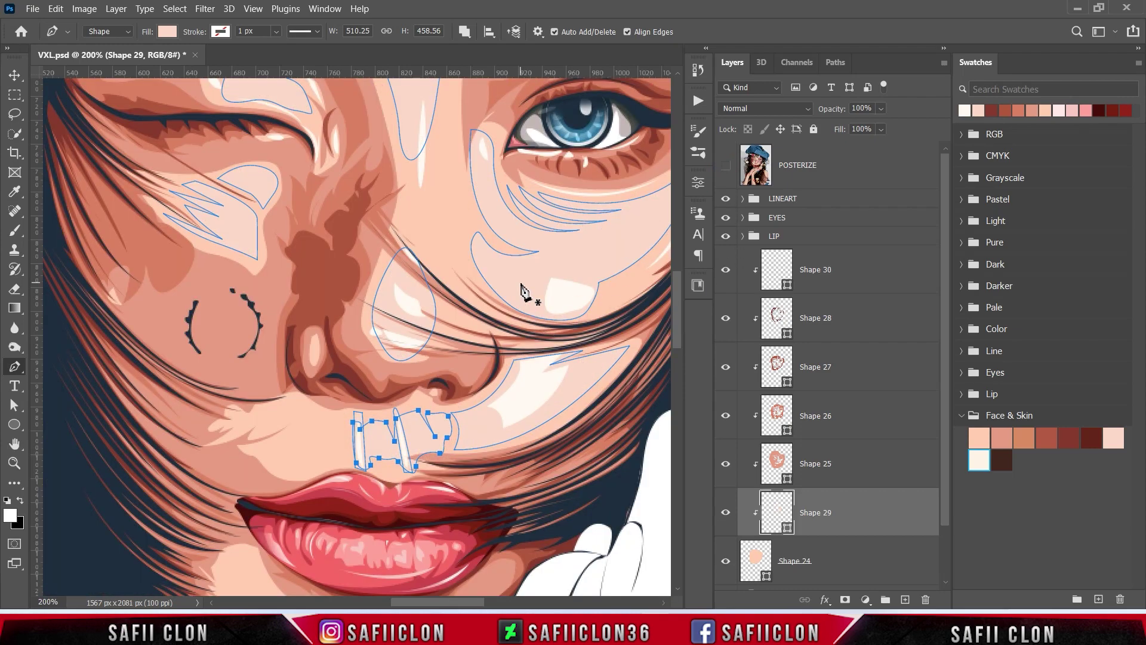
key("Escape")
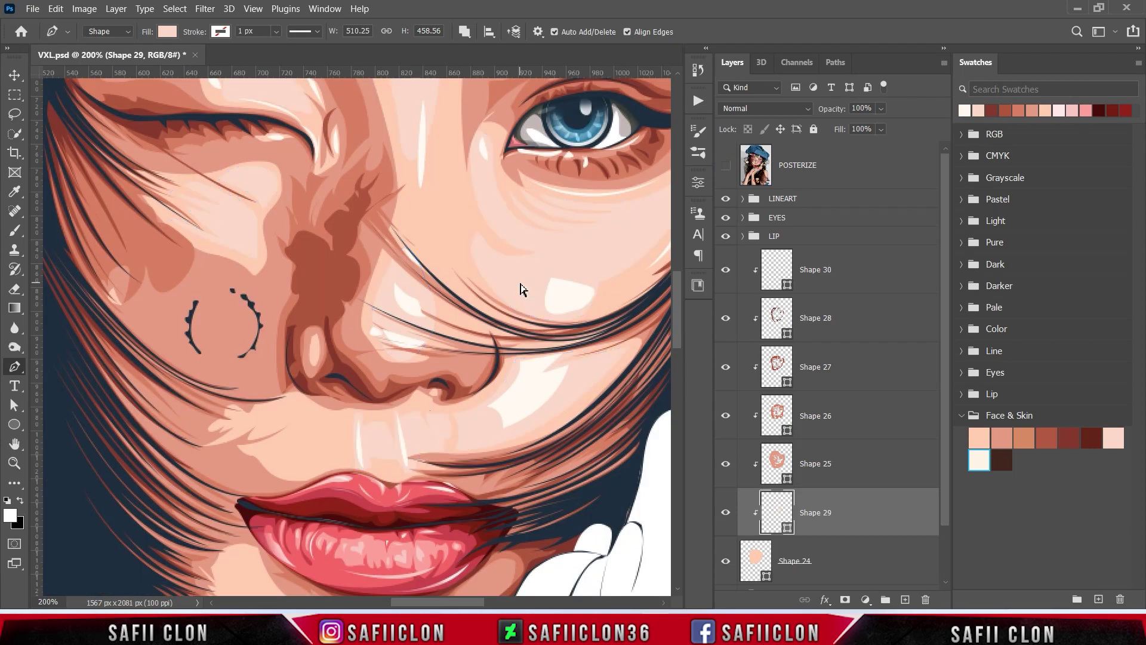
key("ctrl+minus")
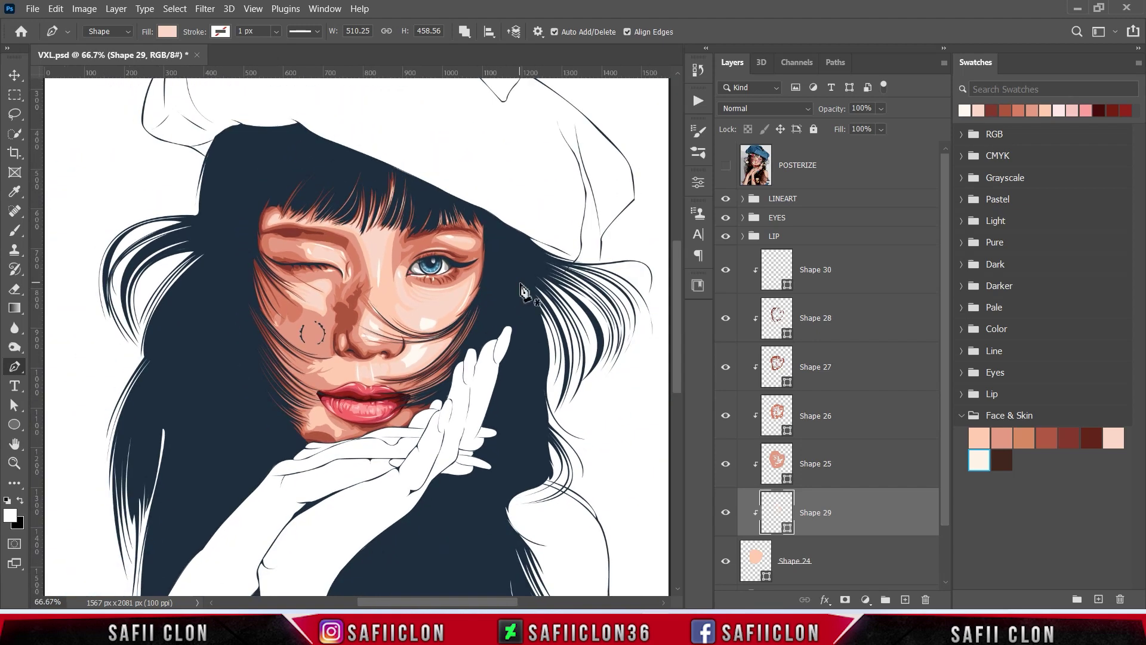
scroll(522, 291, "up", 2)
scroll(521, 291, "up", 2)
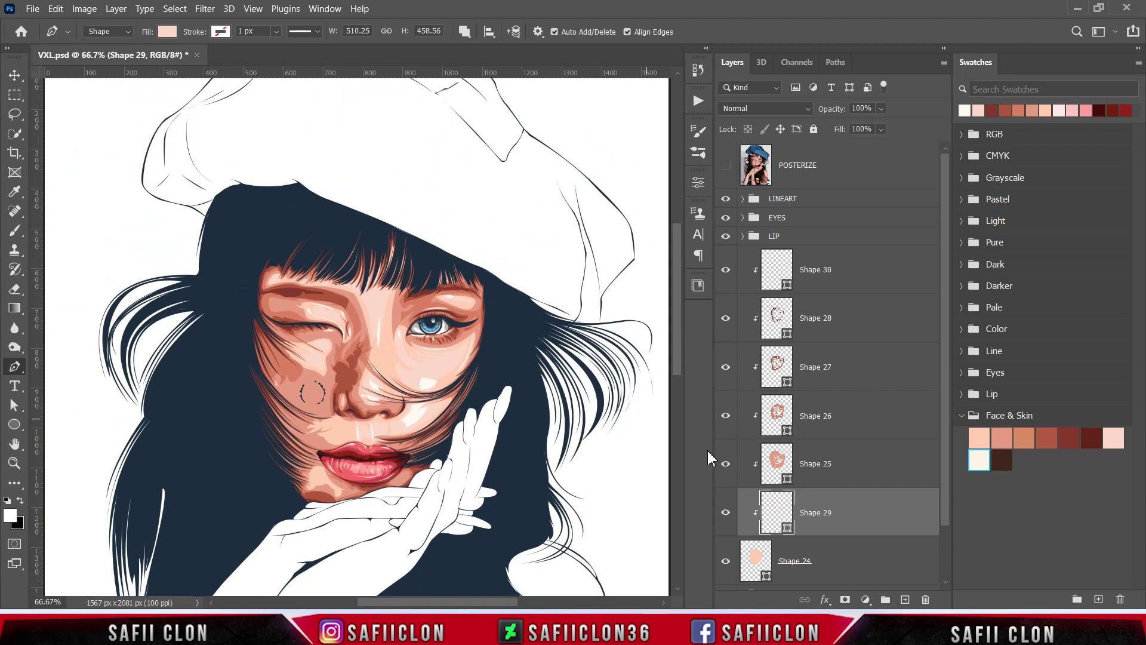
Sample the face's skin tone for Shape 29 and lighten it to #ffddce
double_click(787, 529)
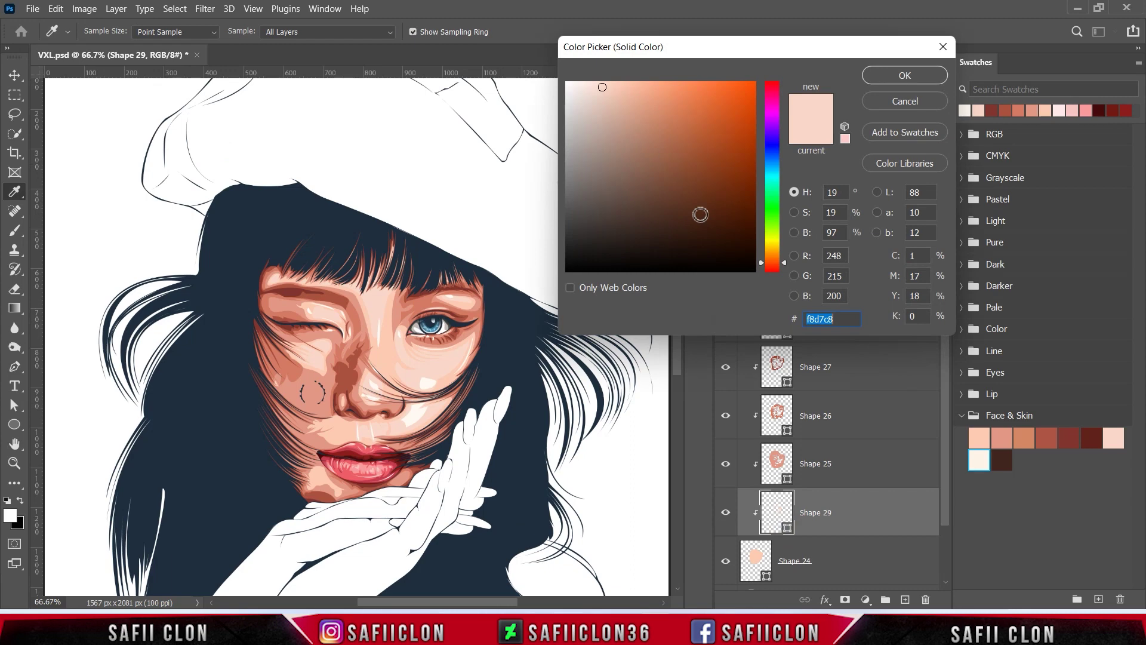
left_click_drag(602, 87, 595, 83)
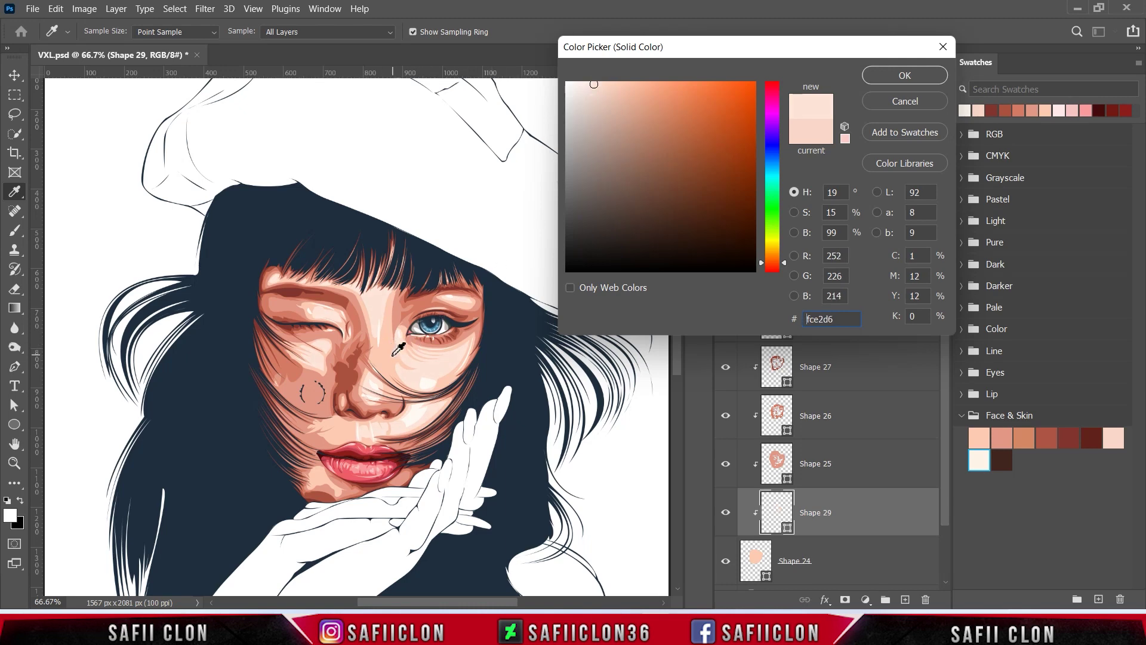
left_click(399, 349)
left_click_drag(616, 85, 609, 81)
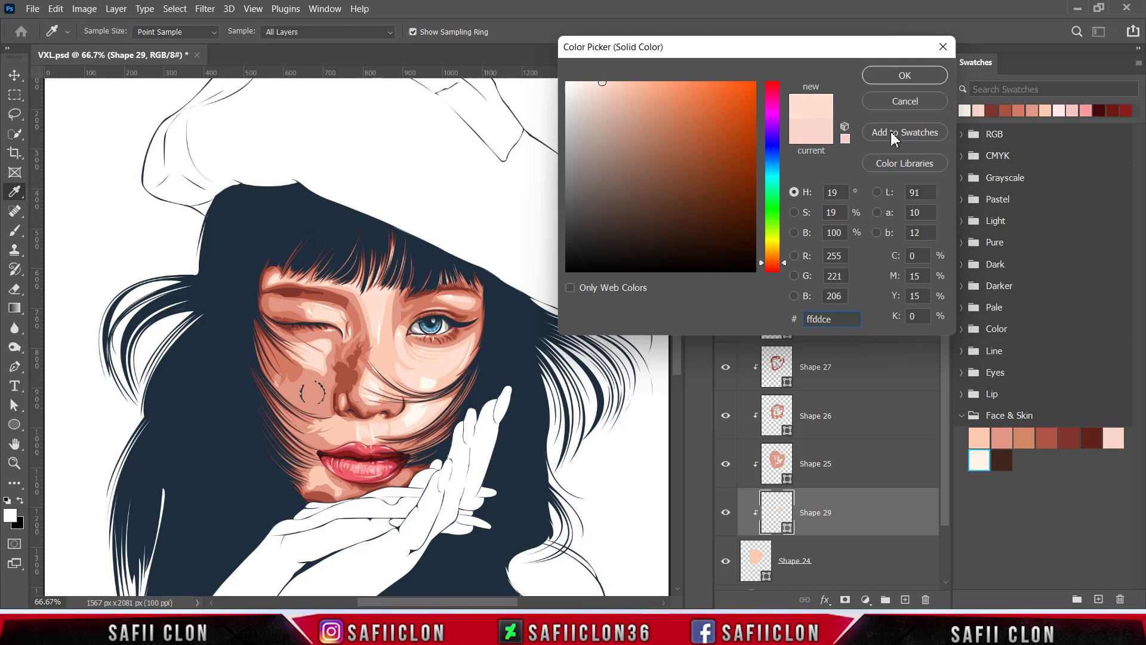
left_click(905, 76)
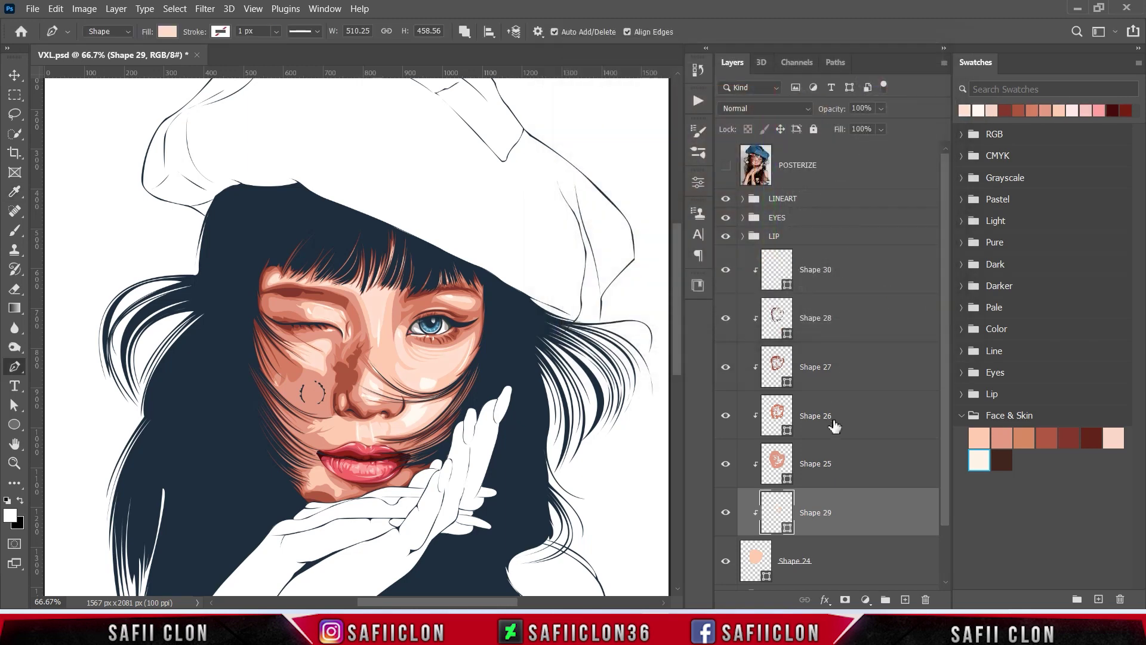
left_click(727, 514)
Select Shape 30 through Shape 24 and group them as FACE
left_click(724, 515)
key("ctrl+minus")
key("ctrl+minus")
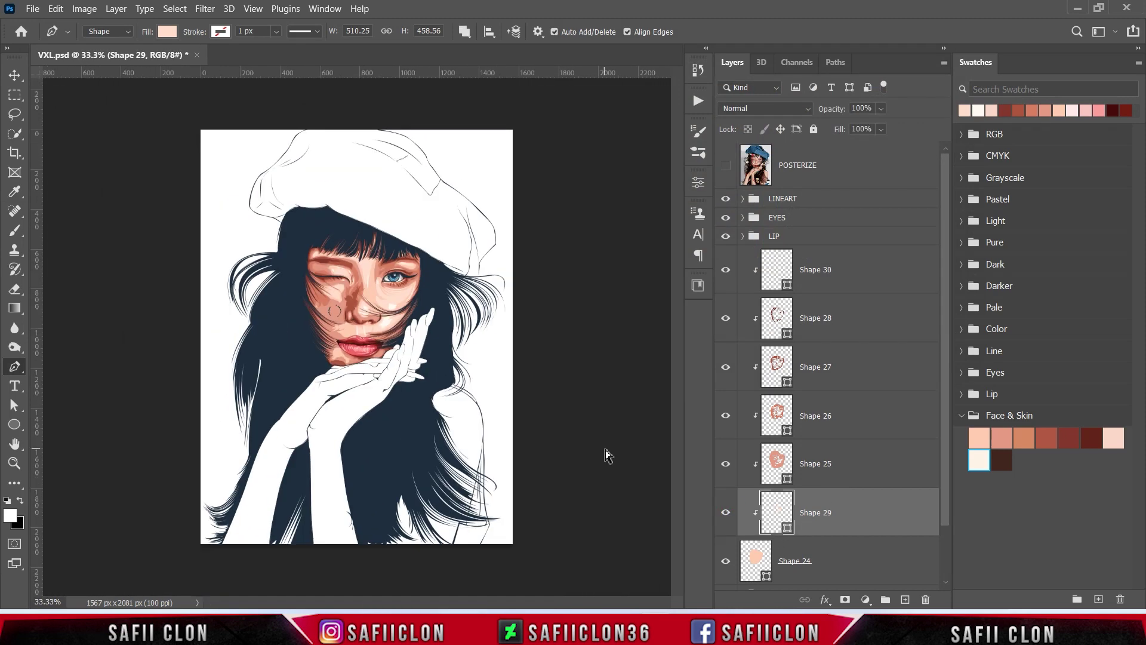
key("ctrl+plus")
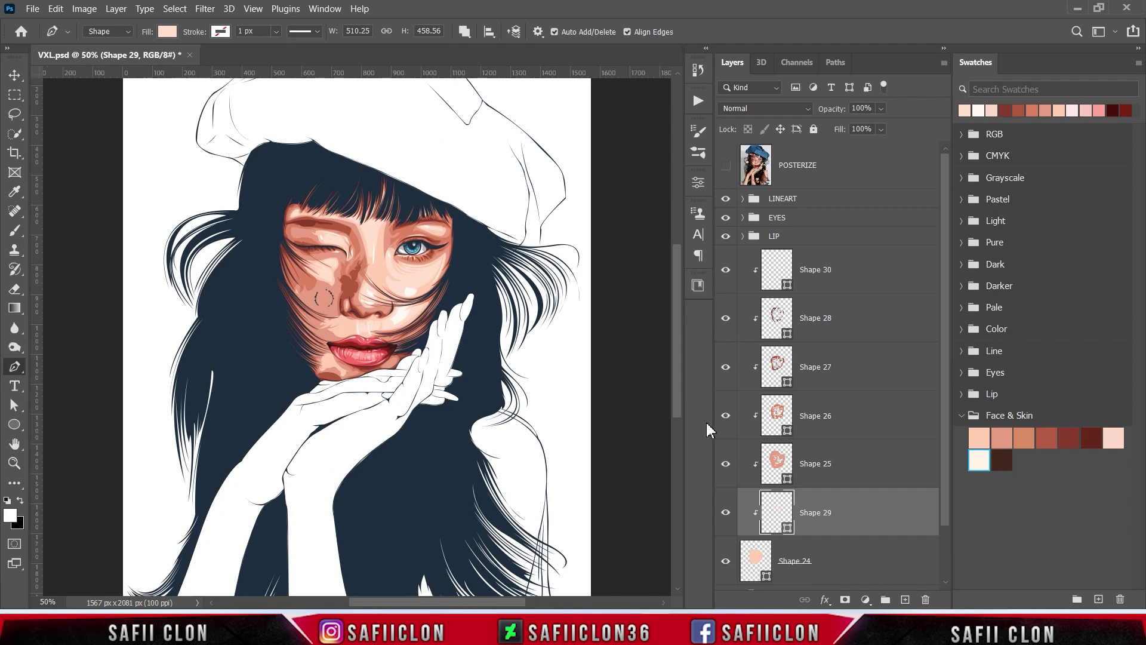
left_click(868, 273)
scroll(928, 291, "down", 2)
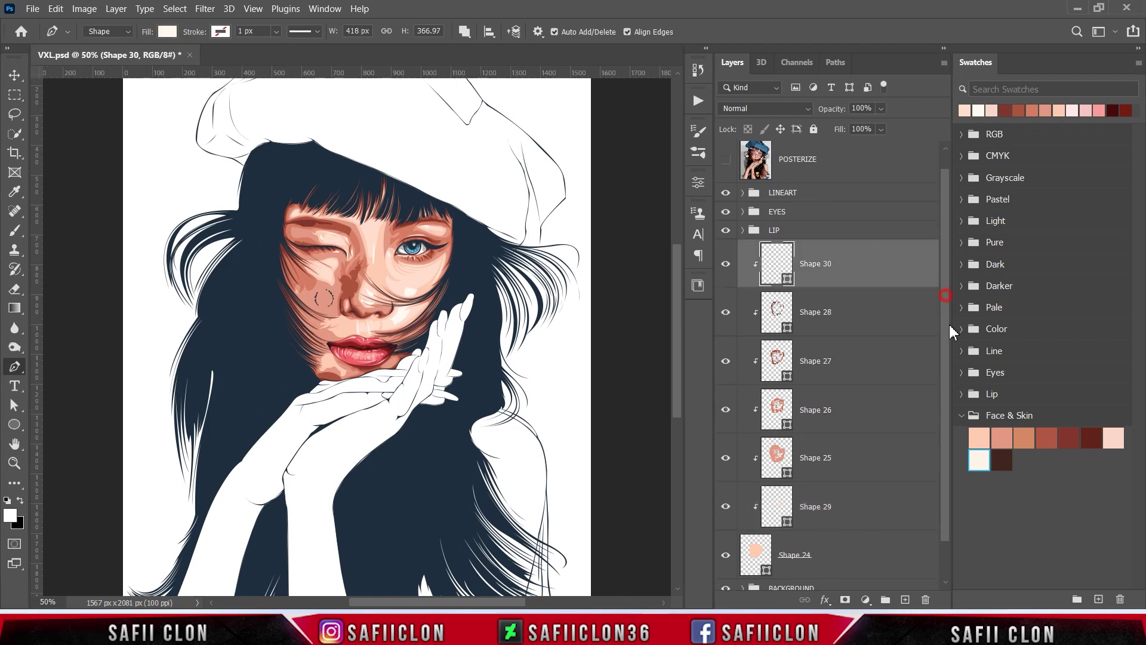
left_click(841, 504, "shift")
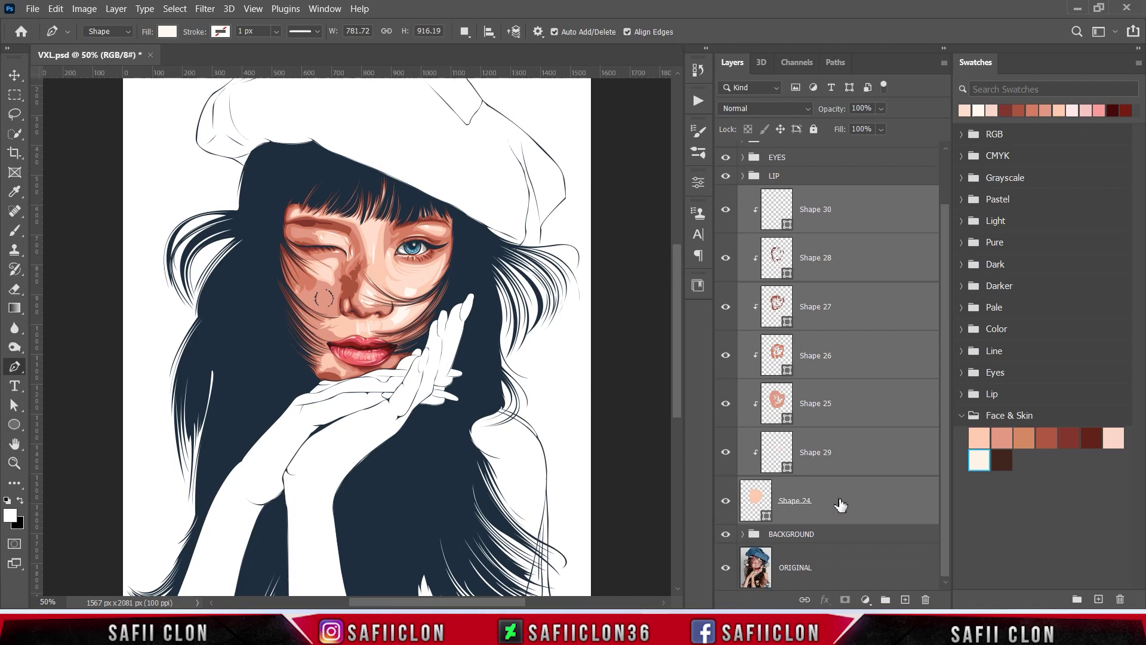
right_click(839, 499)
left_click(882, 93)
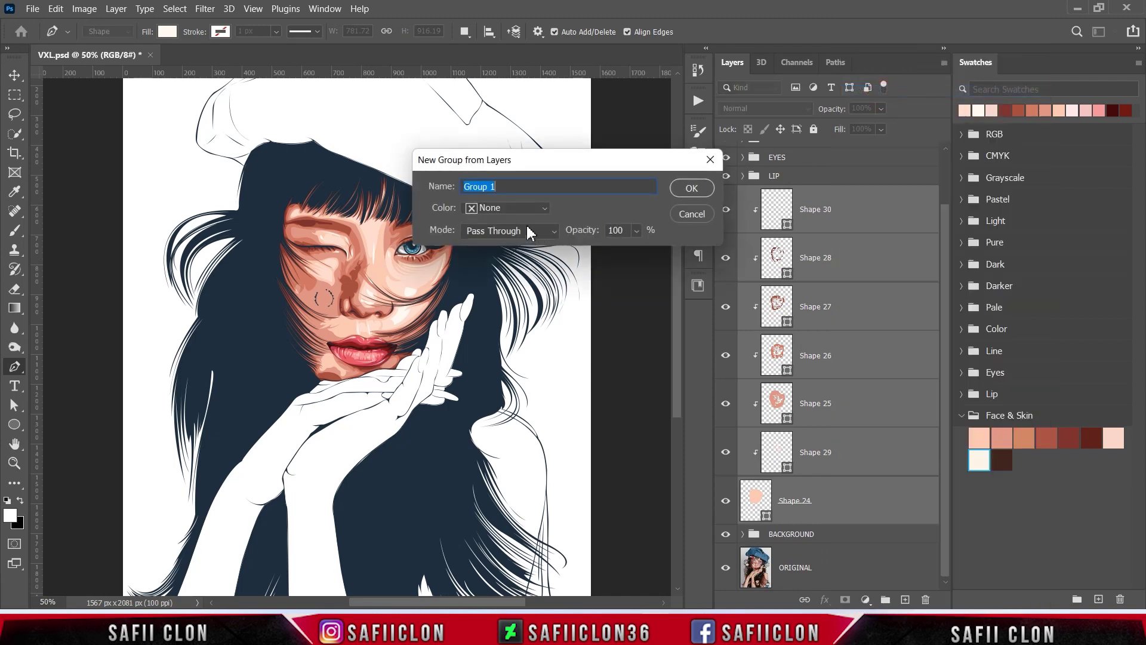
type("FACE")
left_click(691, 190)
Toggle the FACE group's visibility and zoom to review the portrait
left_click(726, 257)
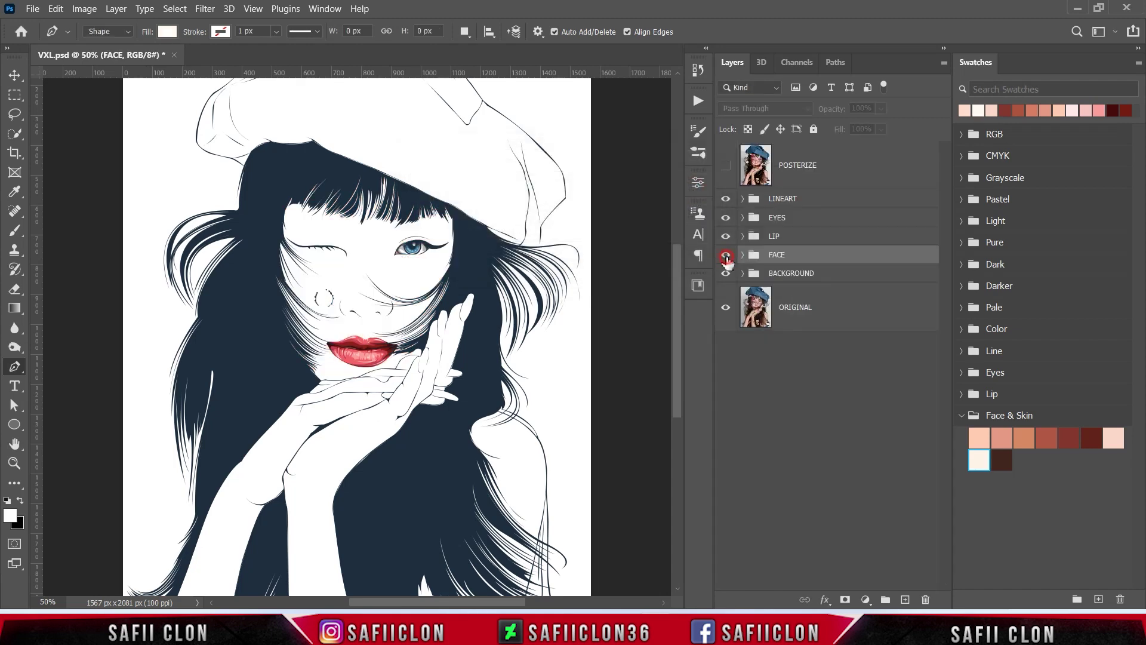
left_click(726, 256)
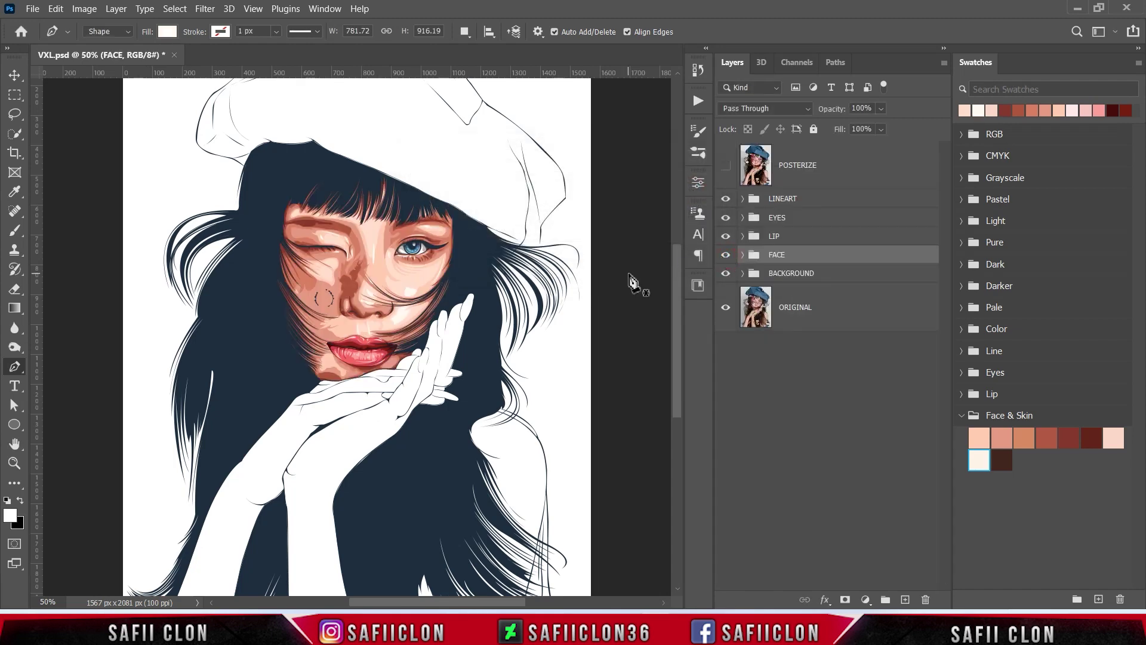
key("ctrl+minus")
key("ctrl+minus")
key("ctrl+plus")
key("ctrl+plus")
key("ctrl+plus")
key("ctrl+plus")
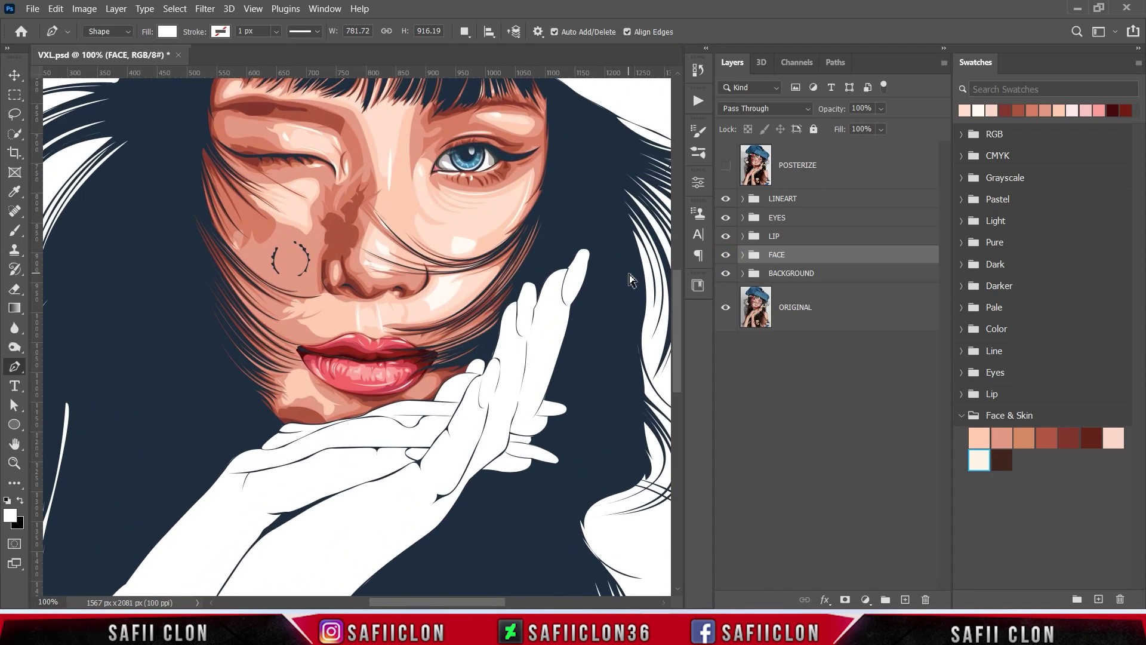
key("ctrl+minus")
key("ctrl+minus")
key("ctrl+minus")
key("ctrl+minus")
key("ctrl+plus")
key("ctrl+plus")
key("ctrl+minus")
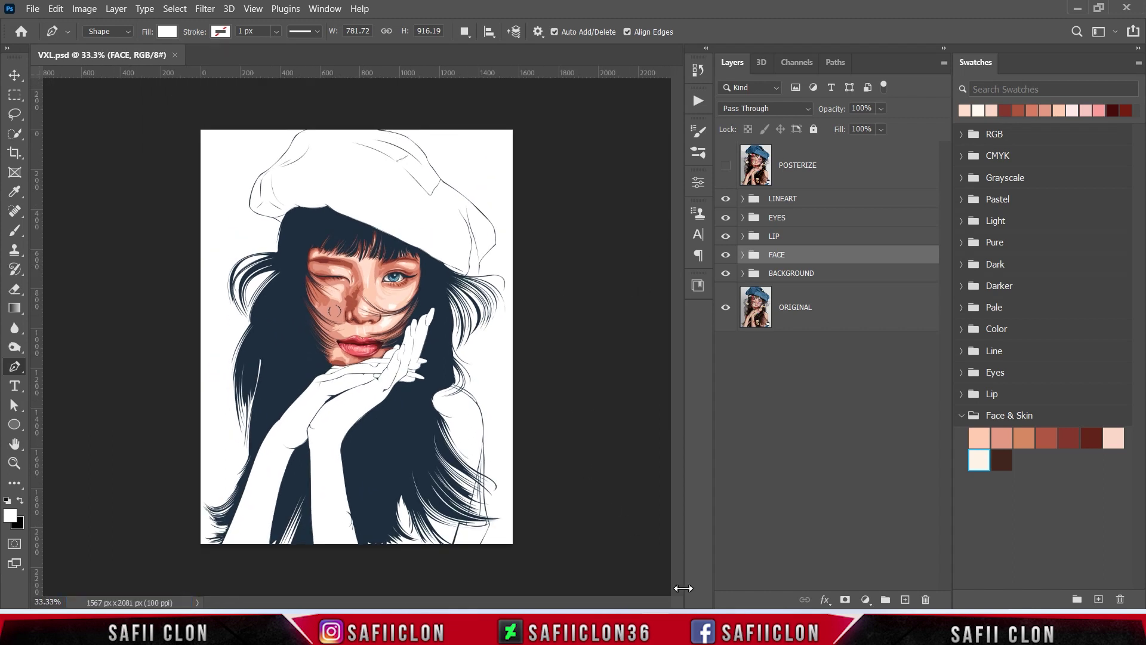